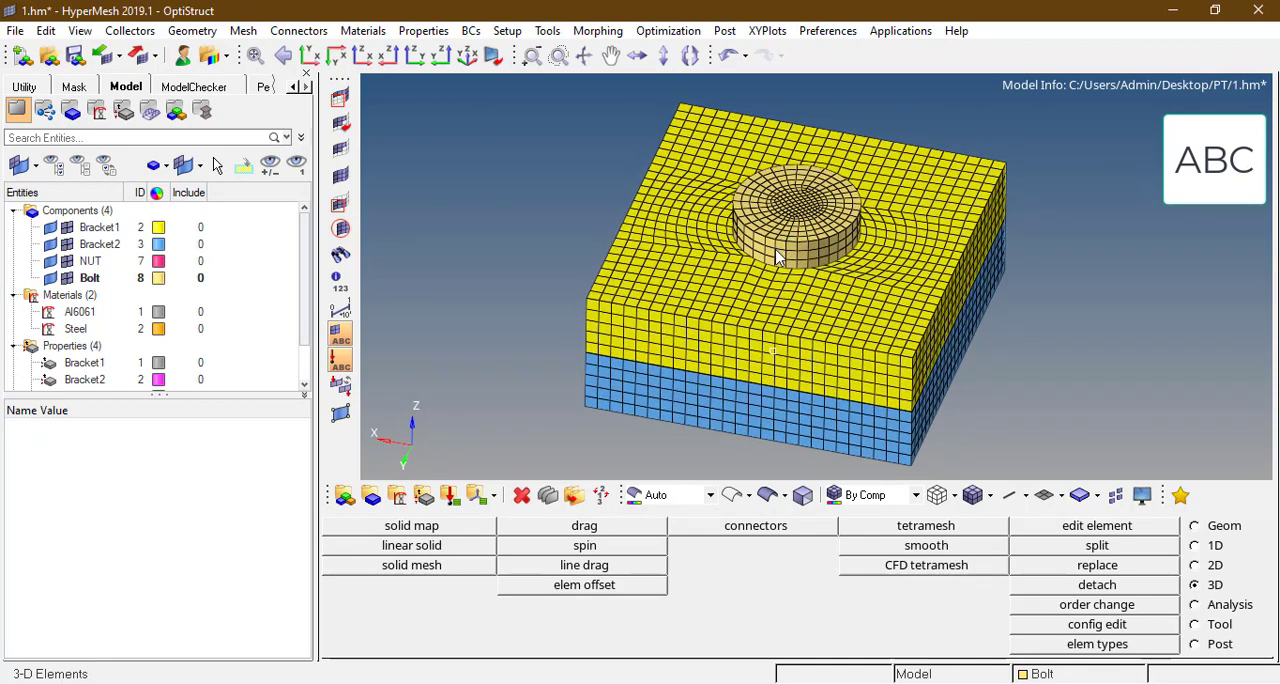
Step: Start a new contact surface on solid faces and name it Bolt_slave
{"action": "scroll", "coordinate": [778, 254], "scroll_direction": "down", "scroll_amount": 3, "text": "ctrl"}
{"action": "right_click_drag", "start_coordinate": [787, 266], "coordinate": [762, 257], "text": "ctrl"}
{"action": "scroll", "coordinate": [760, 257], "scroll_direction": "up", "scroll_amount": 3, "text": "ctrl"}
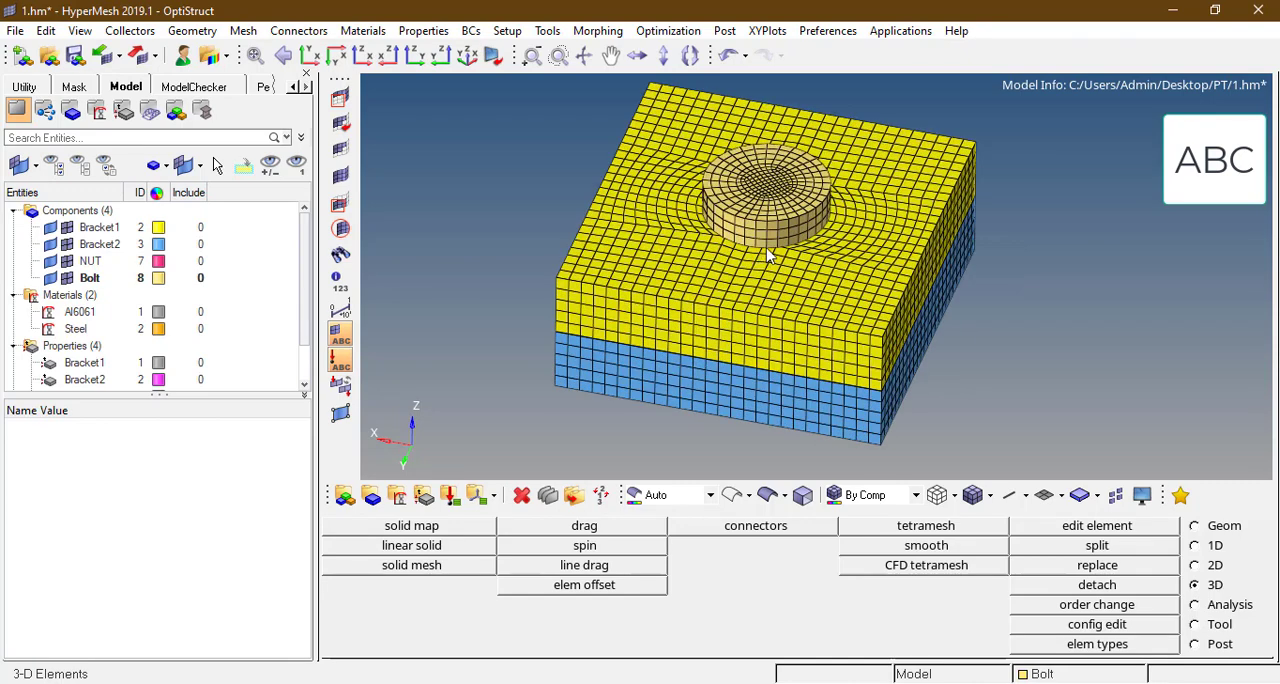
{"action": "left_click", "coordinate": [1200, 607]}
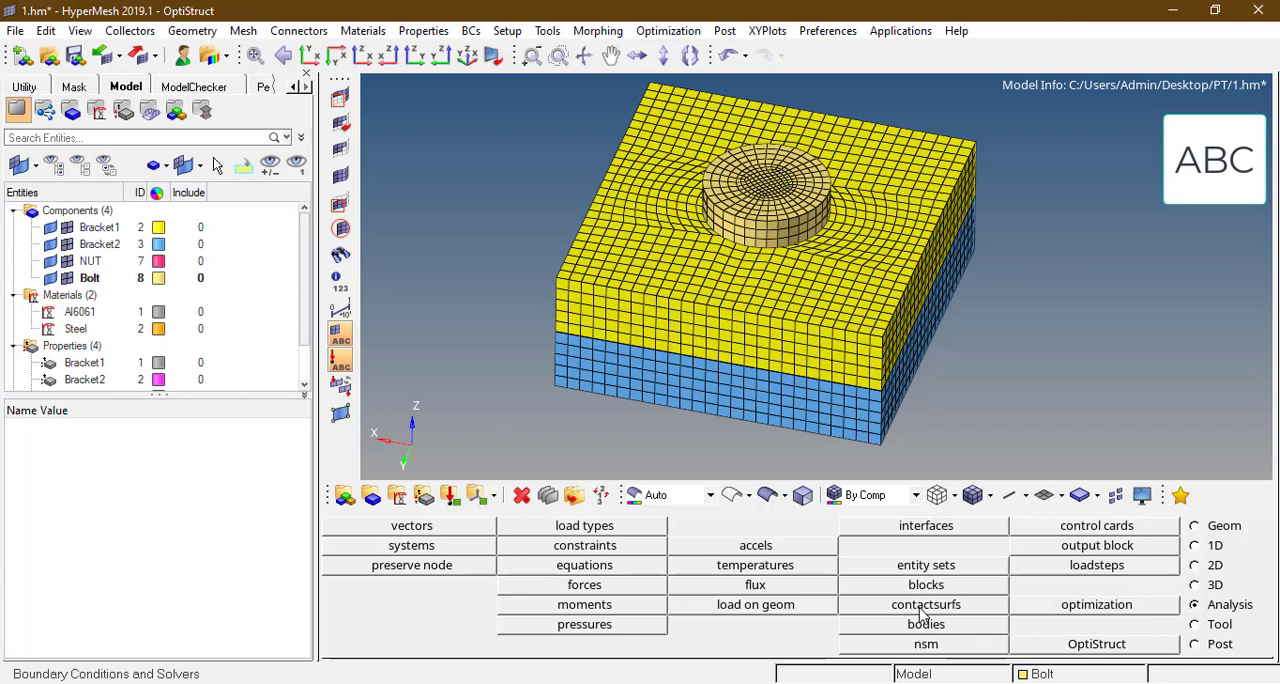
{"action": "left_click", "coordinate": [924, 608]}
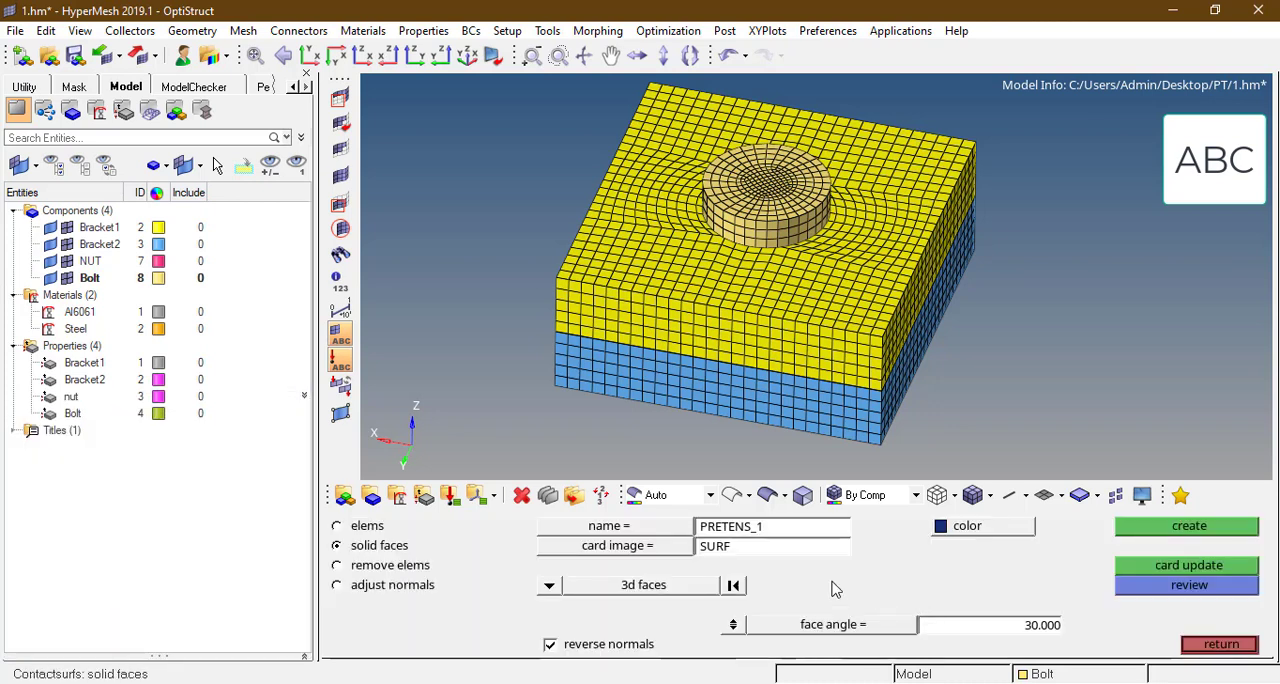
{"action": "left_click", "coordinate": [757, 530]}
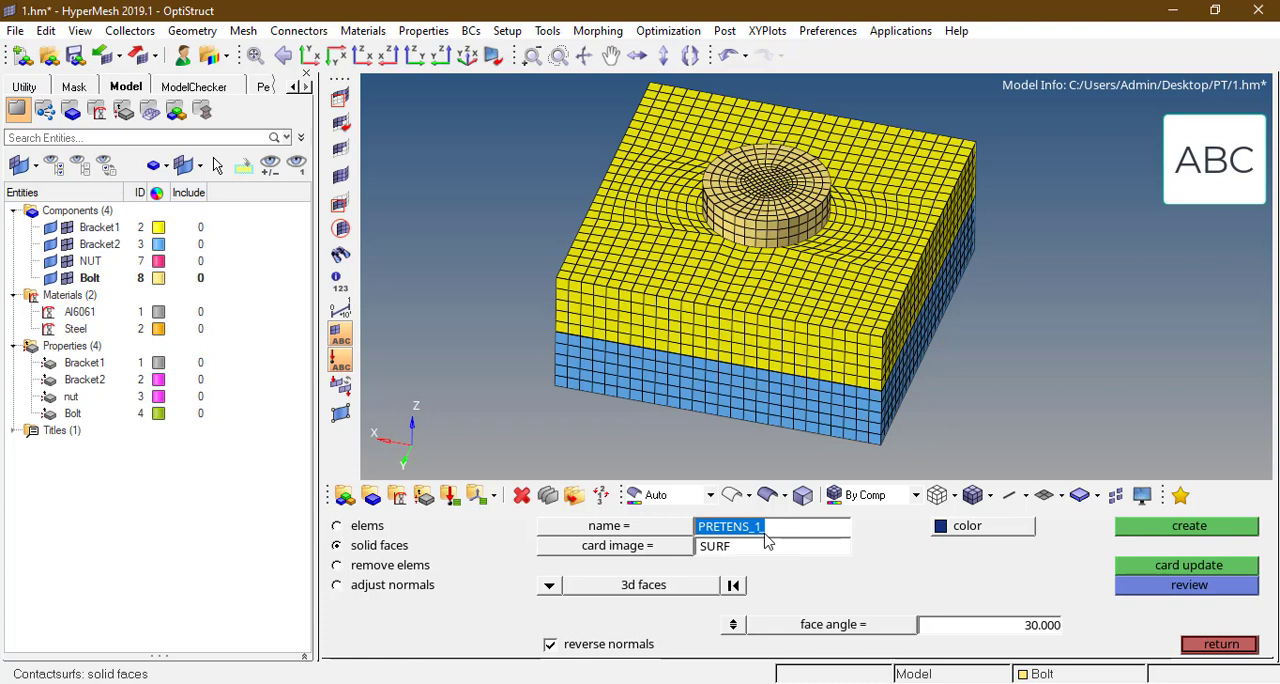
{"action": "type", "text": "Bolt_slave_"}
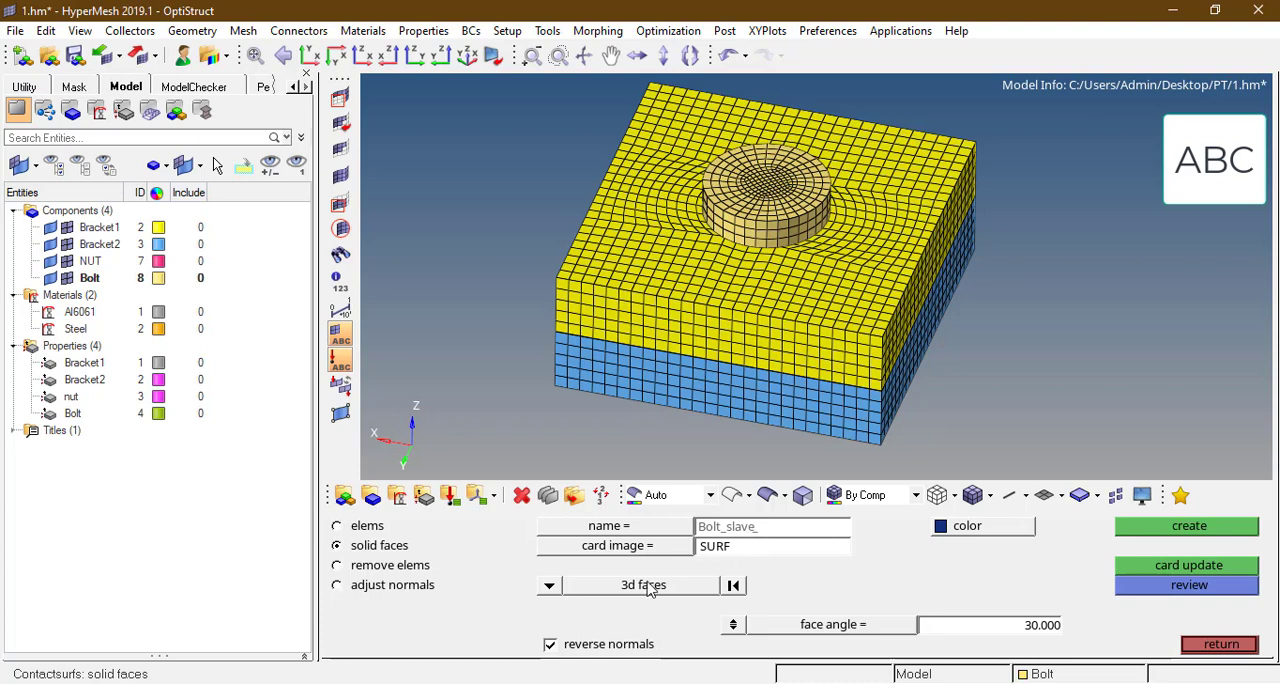
Step: Isolate the Bolt component so only its mesh is displayed
{"action": "left_click", "coordinate": [504, 329]}
{"action": "key", "text": "d"}
{"action": "left_click", "coordinate": [770, 203]}
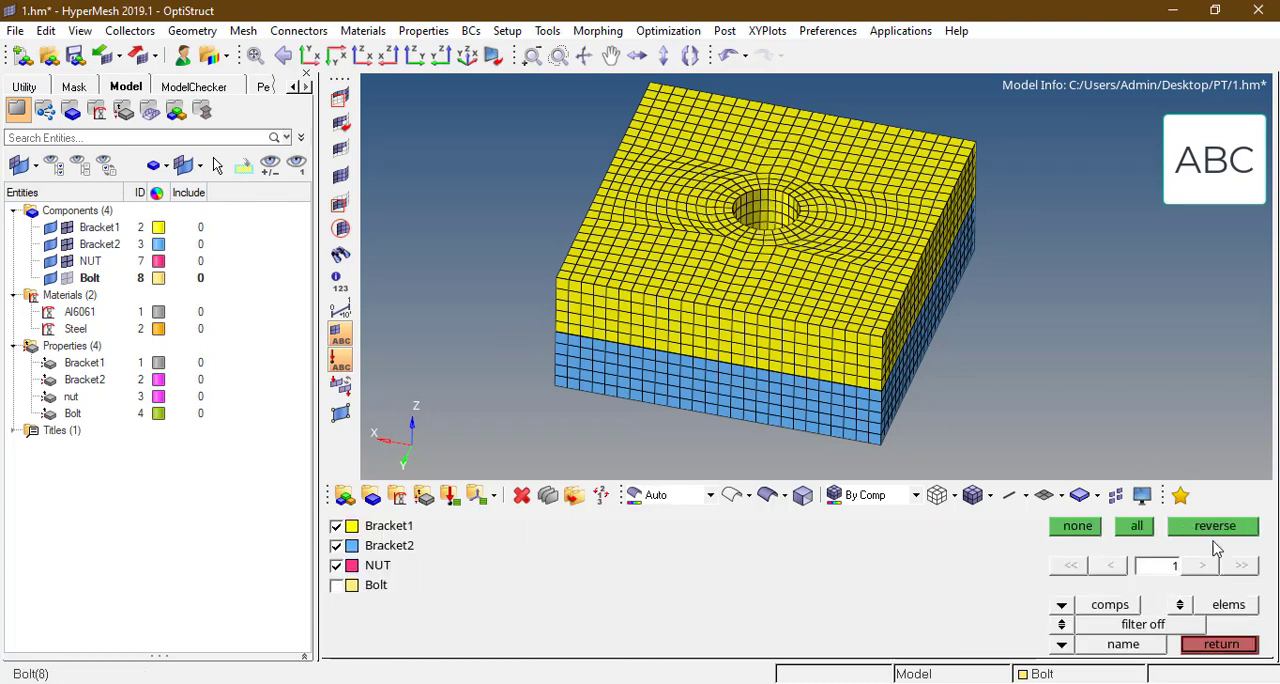
{"action": "left_click", "coordinate": [1215, 527]}
{"action": "left_click_drag", "start_coordinate": [737, 306], "coordinate": [725, 318], "text": "ctrl"}
{"action": "key", "text": "d"}
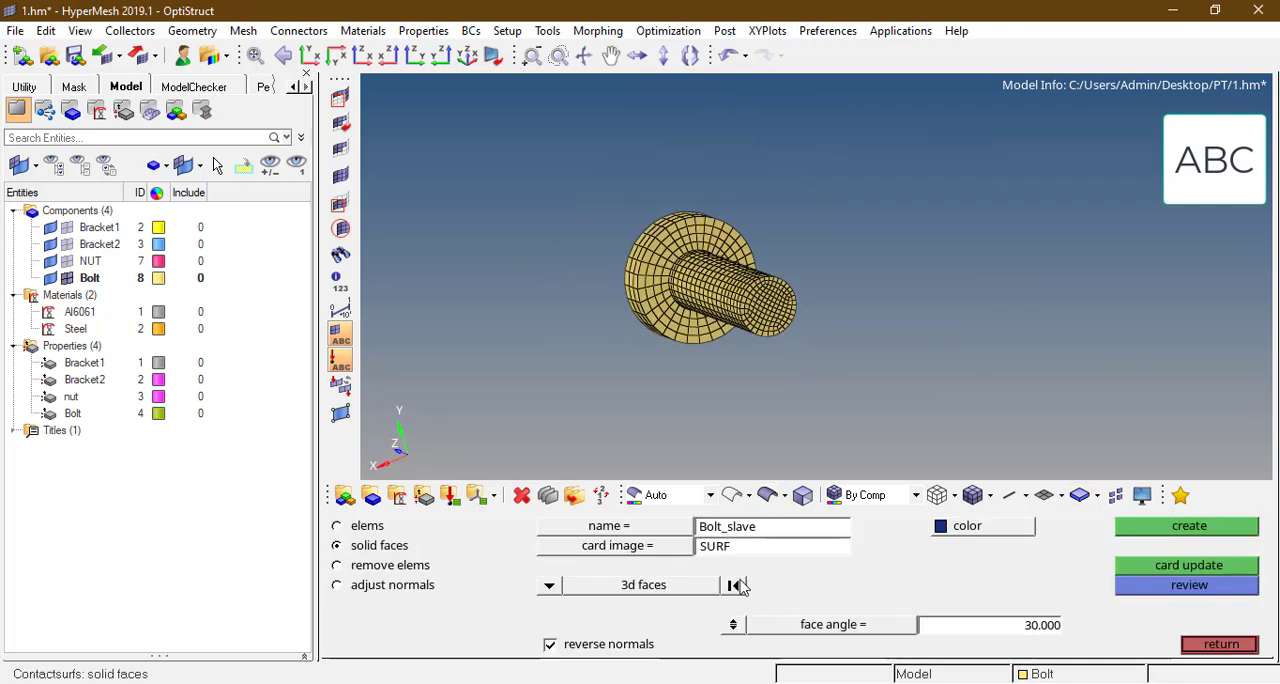
Step: Create the Bolt_slave contact surface from the annular solid faces on the underside of the bolt head
{"action": "scroll", "coordinate": [641, 263], "scroll_direction": "up", "scroll_amount": 2, "text": "ctrl"}
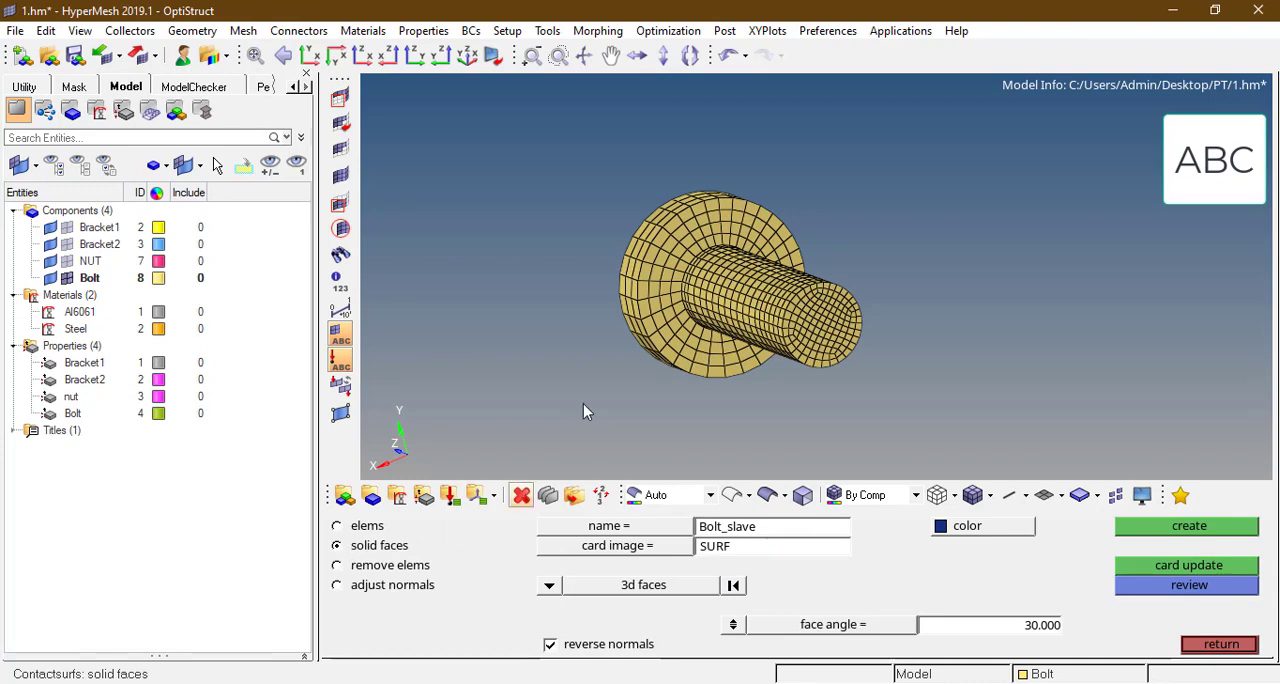
{"action": "scroll", "coordinate": [665, 320], "scroll_direction": "up", "scroll_amount": 2, "text": "ctrl"}
{"action": "left_click", "coordinate": [665, 320]}
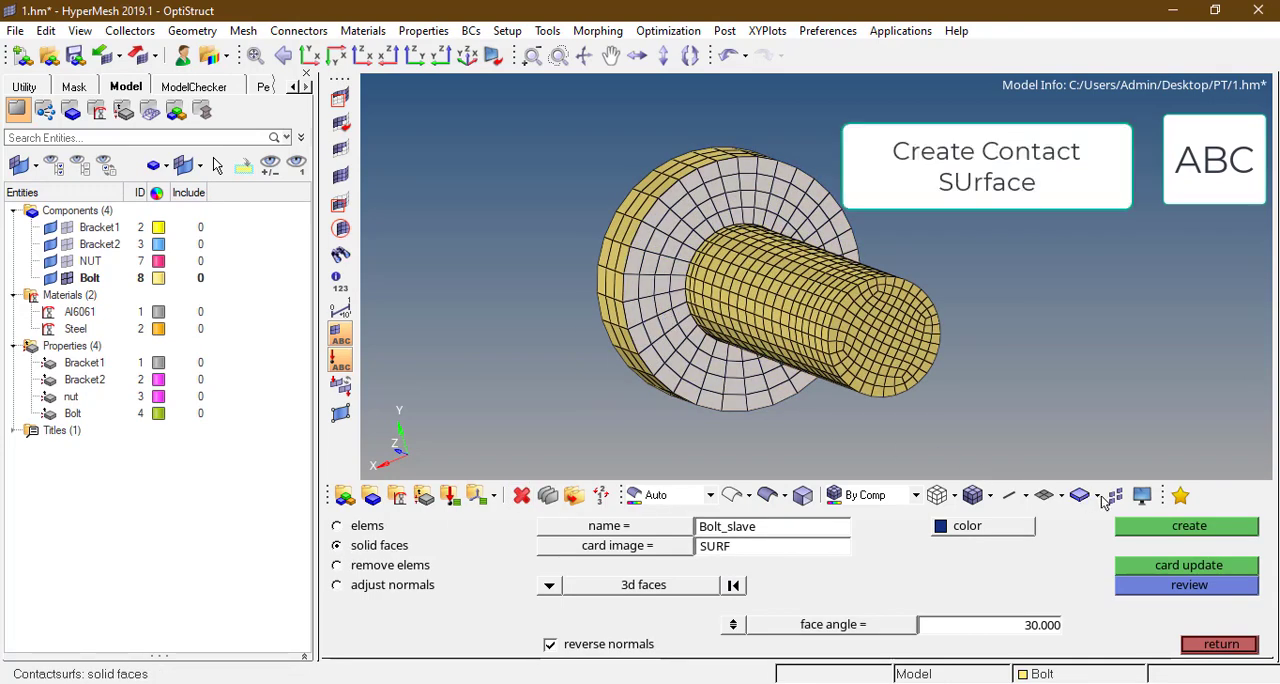
{"action": "left_click", "coordinate": [1143, 528]}
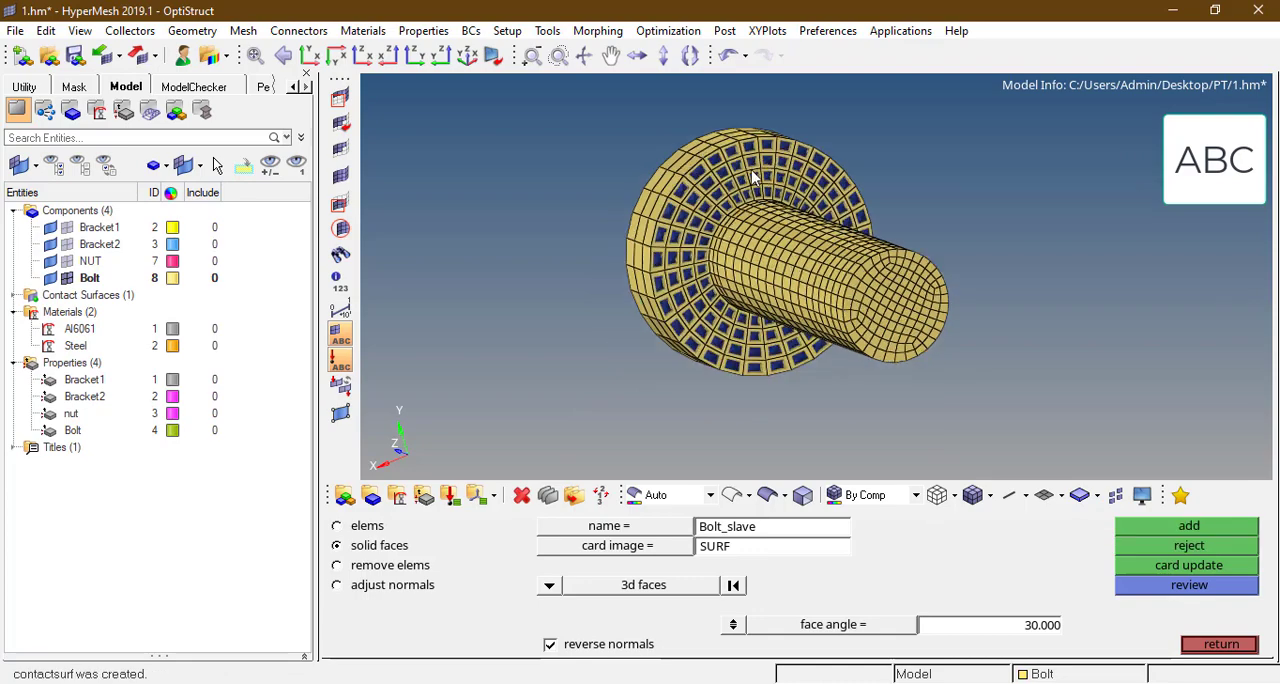
Step: Restore the display of all components, then isolate Bracket1 around the bolt-head contact surface
{"action": "key", "text": "d"}
{"action": "left_click", "coordinate": [1137, 526]}
{"action": "scroll", "coordinate": [790, 260], "scroll_direction": "down", "scroll_amount": 3, "text": "ctrl"}
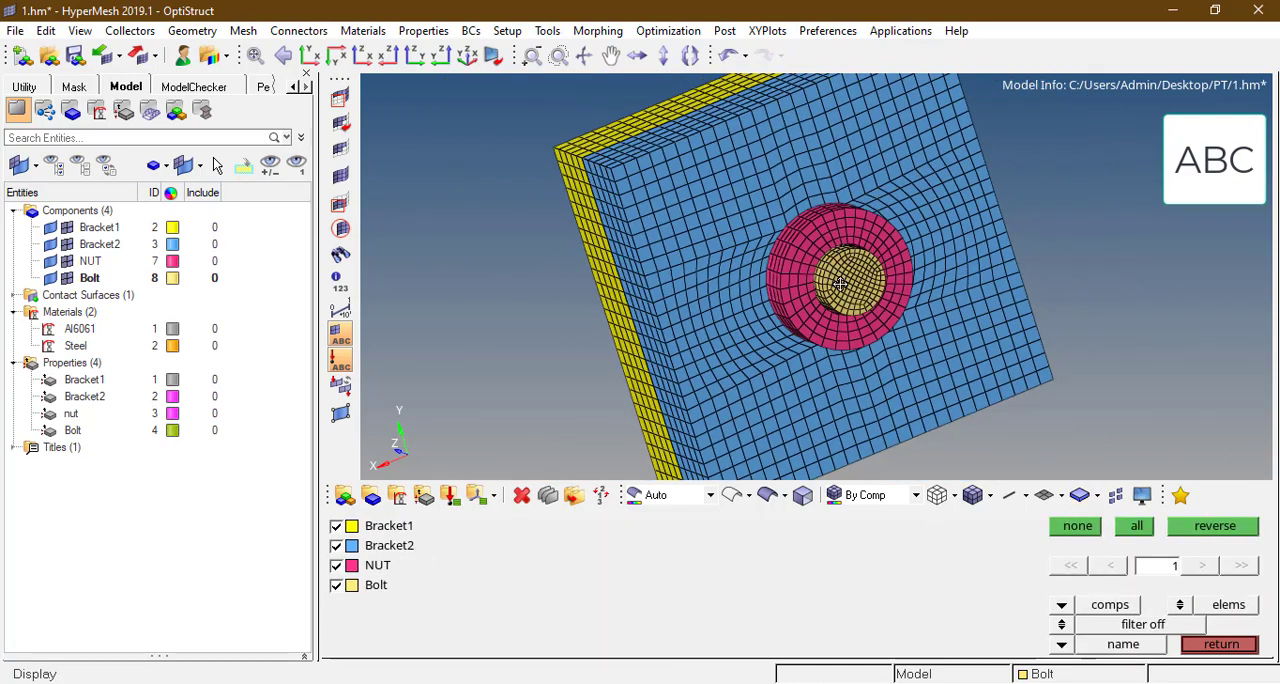
{"action": "left_click_drag", "start_coordinate": [790, 260], "coordinate": [934, 295], "text": "ctrl"}
{"action": "left_click_drag", "start_coordinate": [889, 256], "coordinate": [841, 248], "text": "ctrl"}
{"action": "scroll", "coordinate": [836, 240], "scroll_direction": "up", "scroll_amount": 3, "text": "ctrl"}
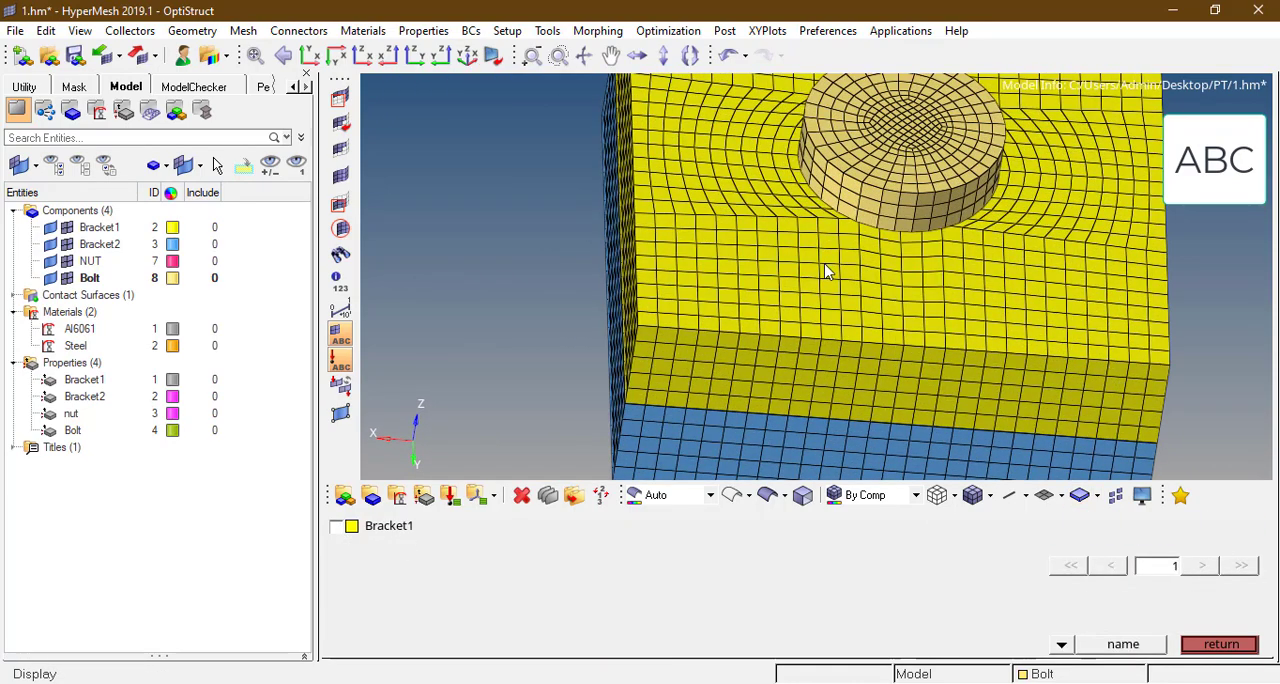
{"action": "right_click", "coordinate": [814, 274]}
{"action": "left_click", "coordinate": [1215, 526]}
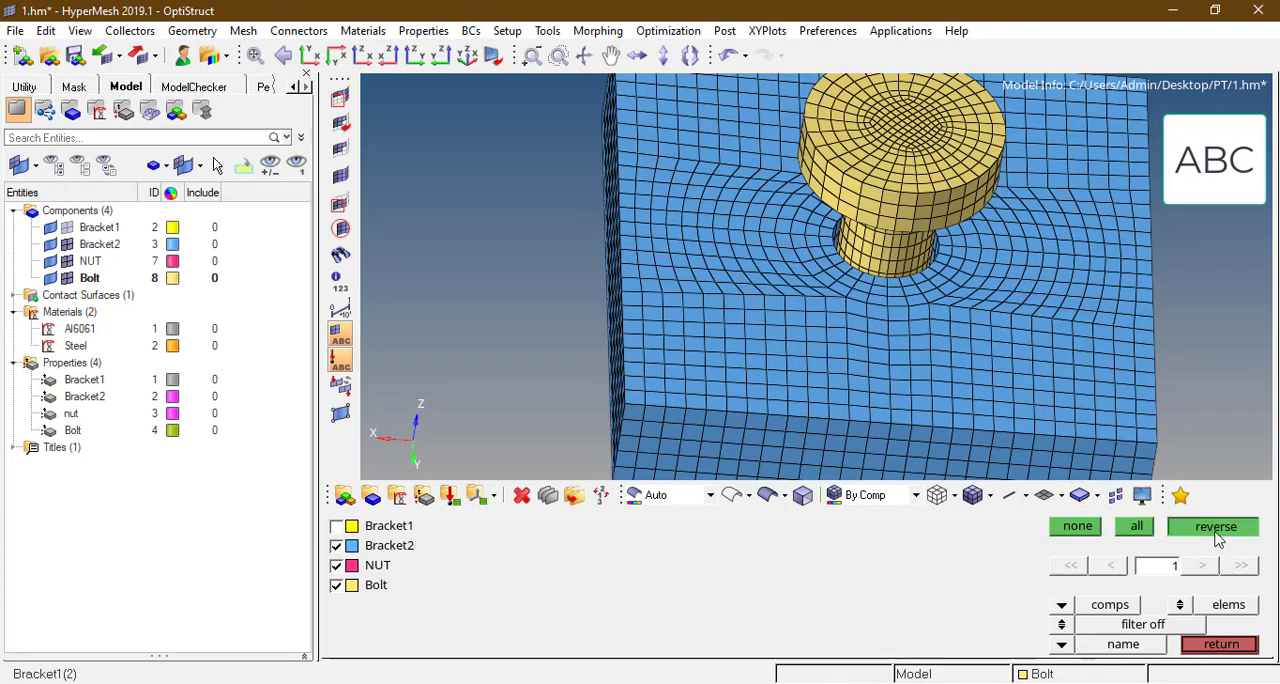
{"action": "scroll", "coordinate": [745, 280], "scroll_direction": "down", "scroll_amount": 5, "text": "ctrl"}
{"action": "scroll", "coordinate": [752, 280], "scroll_direction": "up", "scroll_amount": 2, "text": "ctrl"}
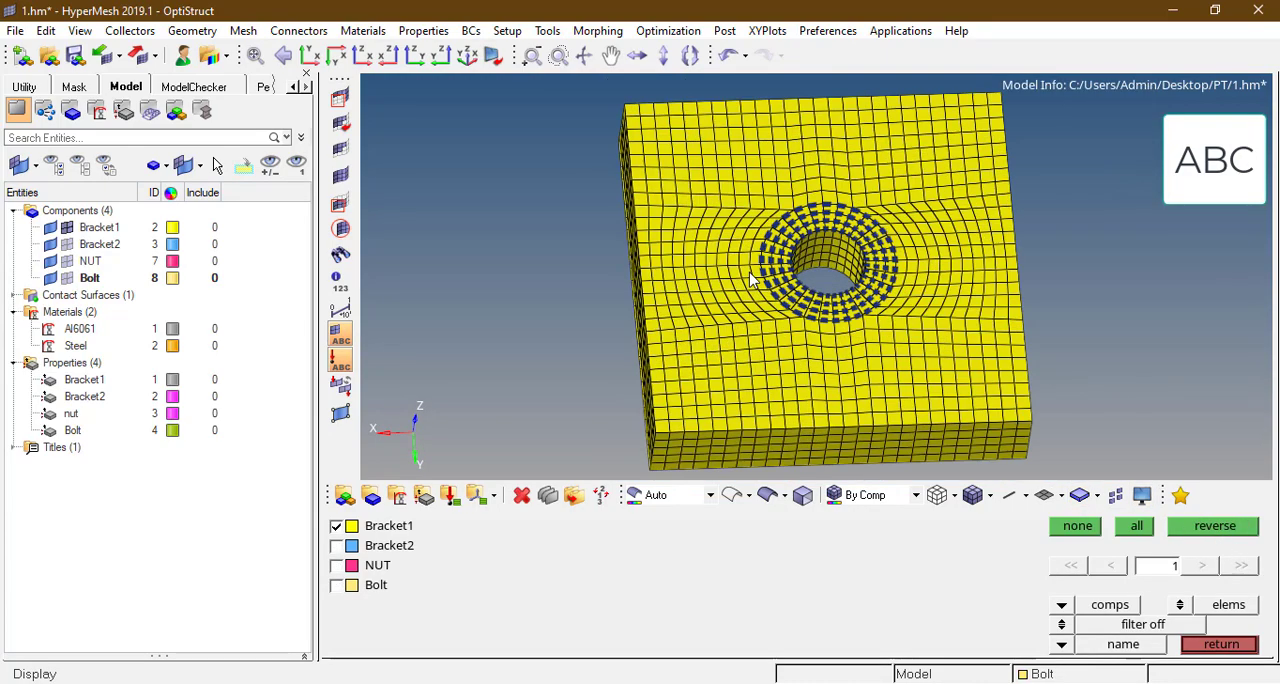
{"action": "left_click_drag", "start_coordinate": [752, 280], "coordinate": [748, 255], "text": "ctrl"}
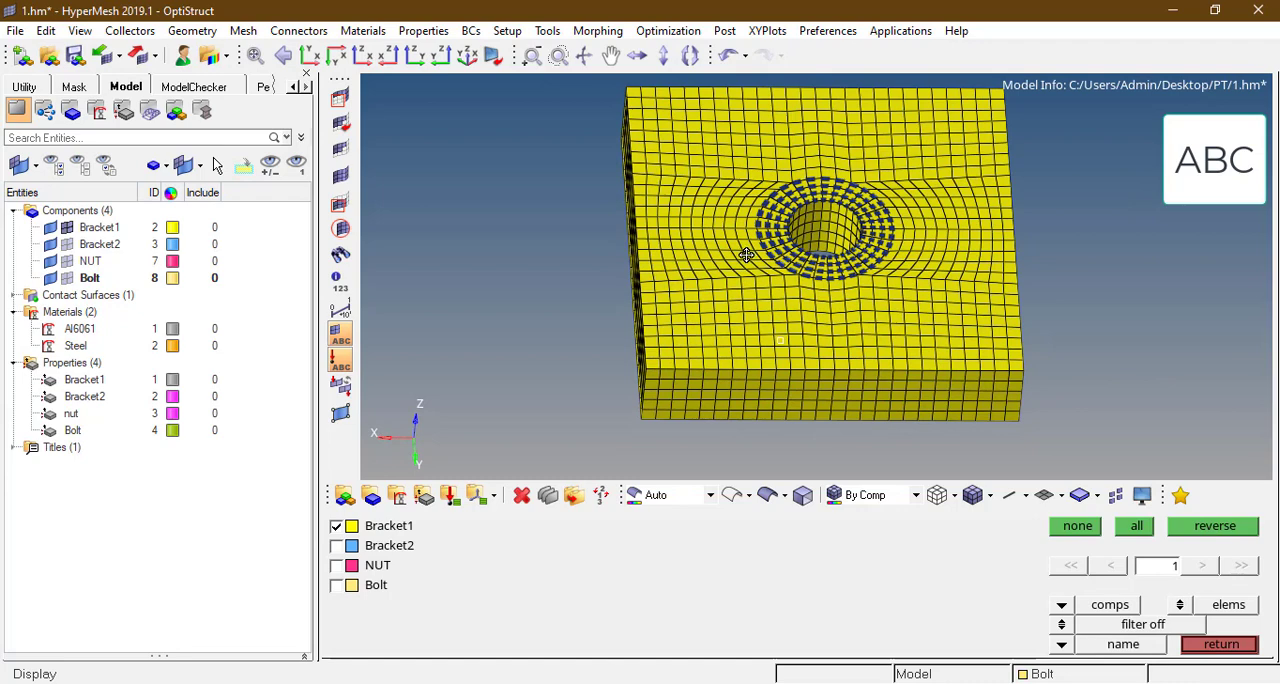
{"action": "scroll", "coordinate": [756, 258], "scroll_direction": "down", "scroll_amount": 2, "text": "ctrl"}
{"action": "left_click_drag", "start_coordinate": [832, 306], "coordinate": [748, 354], "text": "ctrl"}
{"action": "middle_click", "coordinate": [752, 357]}
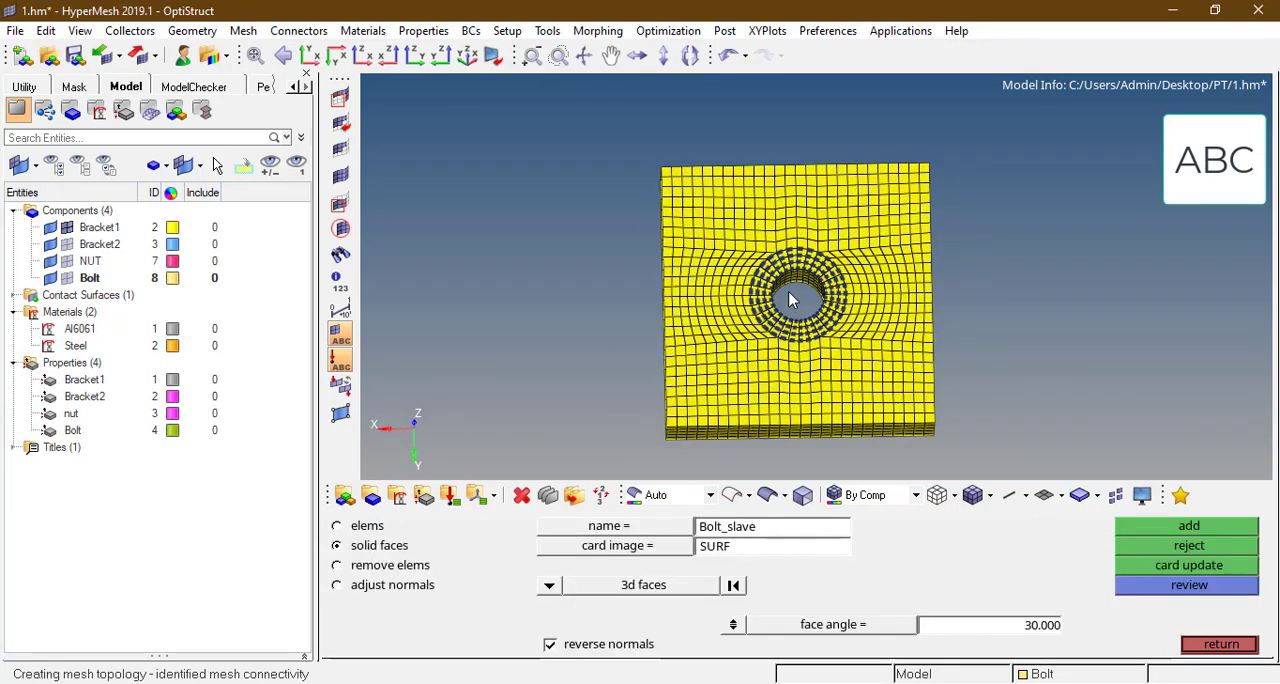
Step: Mask the outer Bracket1 elements in the XY view, keeping only a roughly square region around the bolt hole
{"action": "left_click_drag", "start_coordinate": [790, 300], "coordinate": [803, 268], "text": "ctrl"}
{"action": "left_click", "coordinate": [309, 55]}
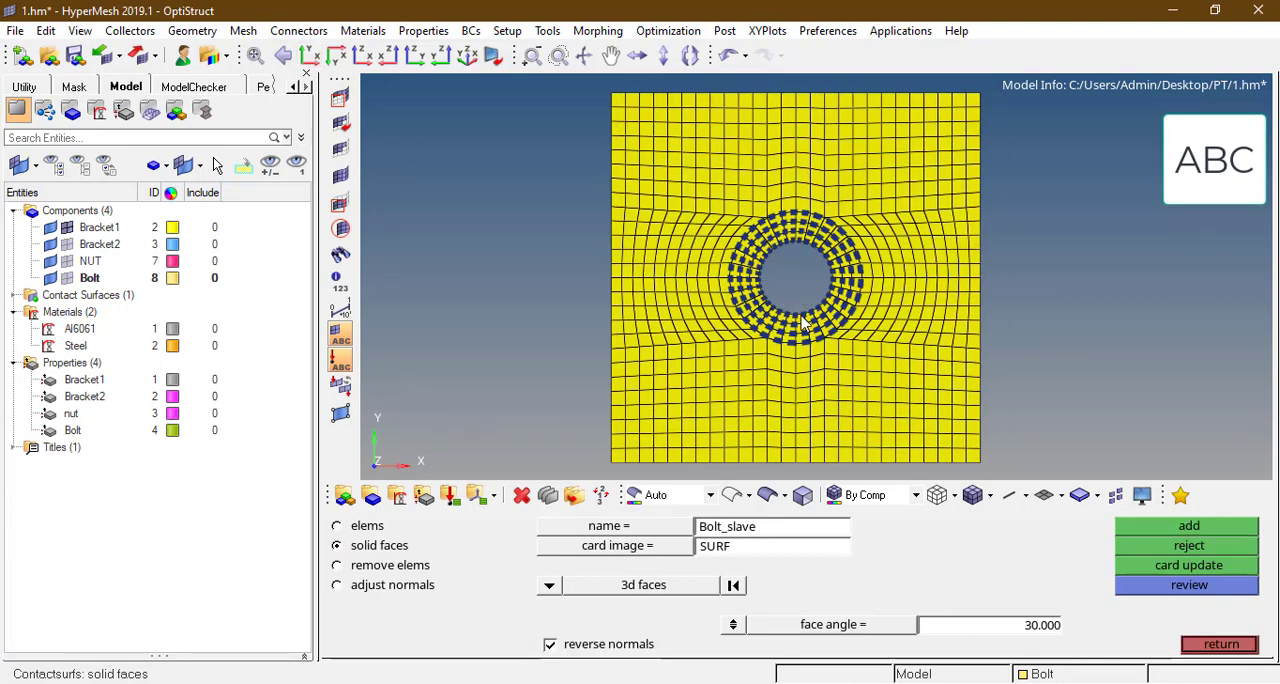
{"action": "key", "text": "F5"}
{"action": "scroll", "coordinate": [777, 251], "scroll_direction": "up", "scroll_amount": 1}
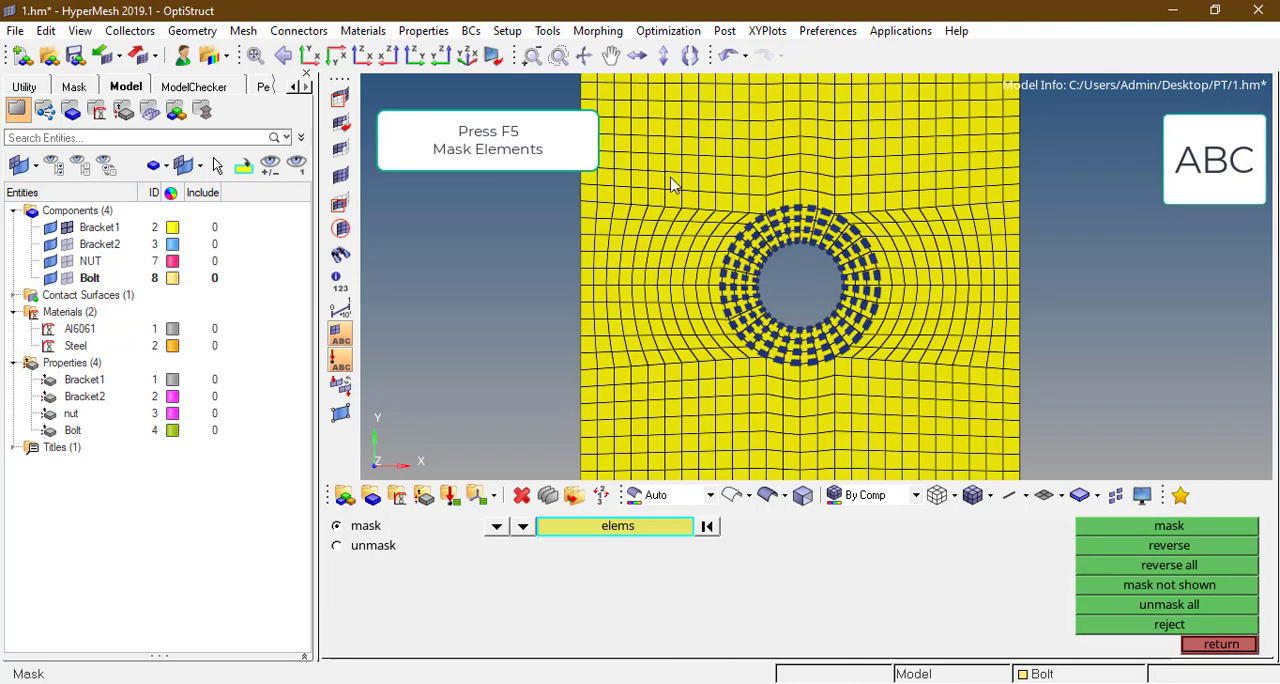
{"action": "left_click_drag", "start_coordinate": [645, 153], "coordinate": [973, 451], "text": "shift"}
{"action": "left_click", "coordinate": [1168, 526]}
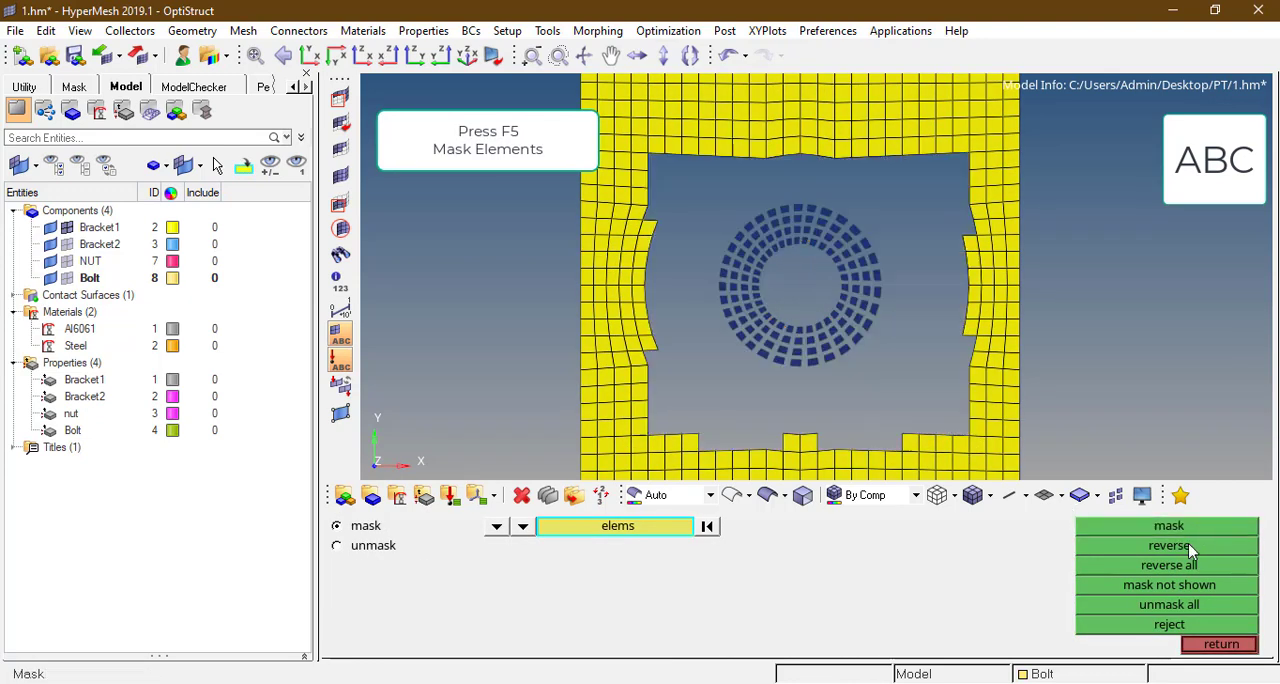
{"action": "left_click", "coordinate": [1191, 546]}
{"action": "left_click", "coordinate": [1226, 644]}
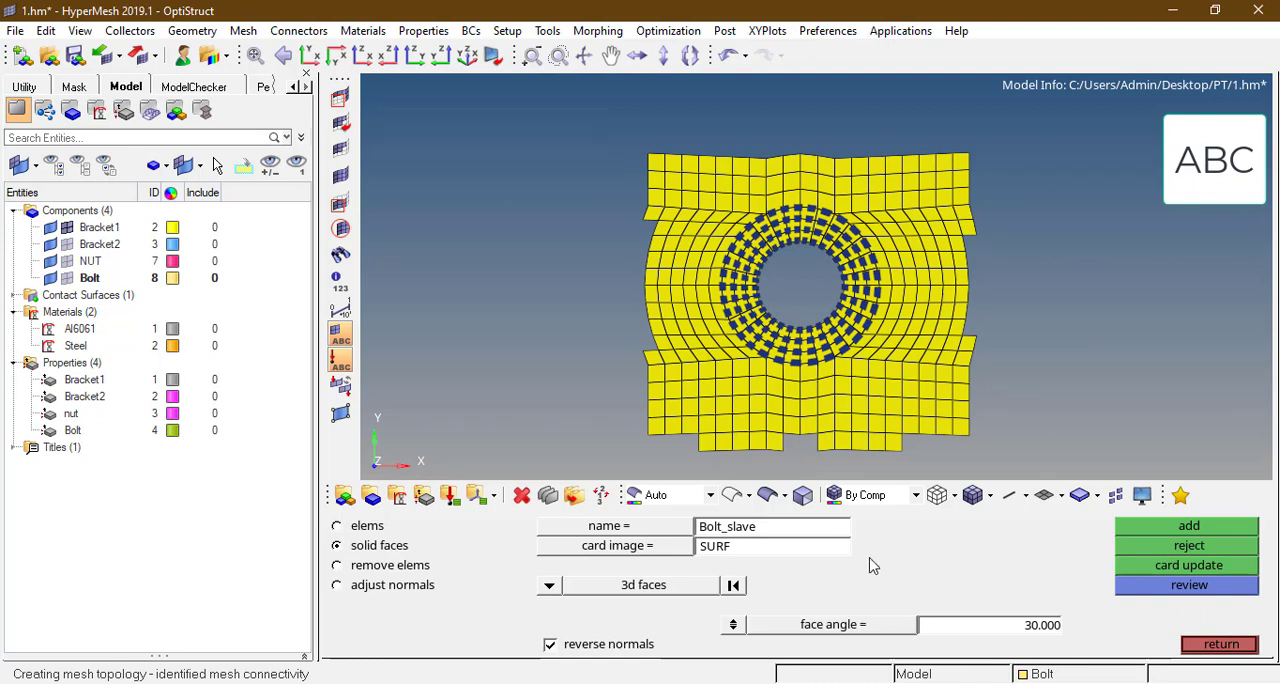
Step: Create a purple contact surface named Brakt1_master on the upper solid faces of Bracket1 around the hole
{"action": "left_click", "coordinate": [812, 529]}
{"action": "type", "text": "Brakt1"}
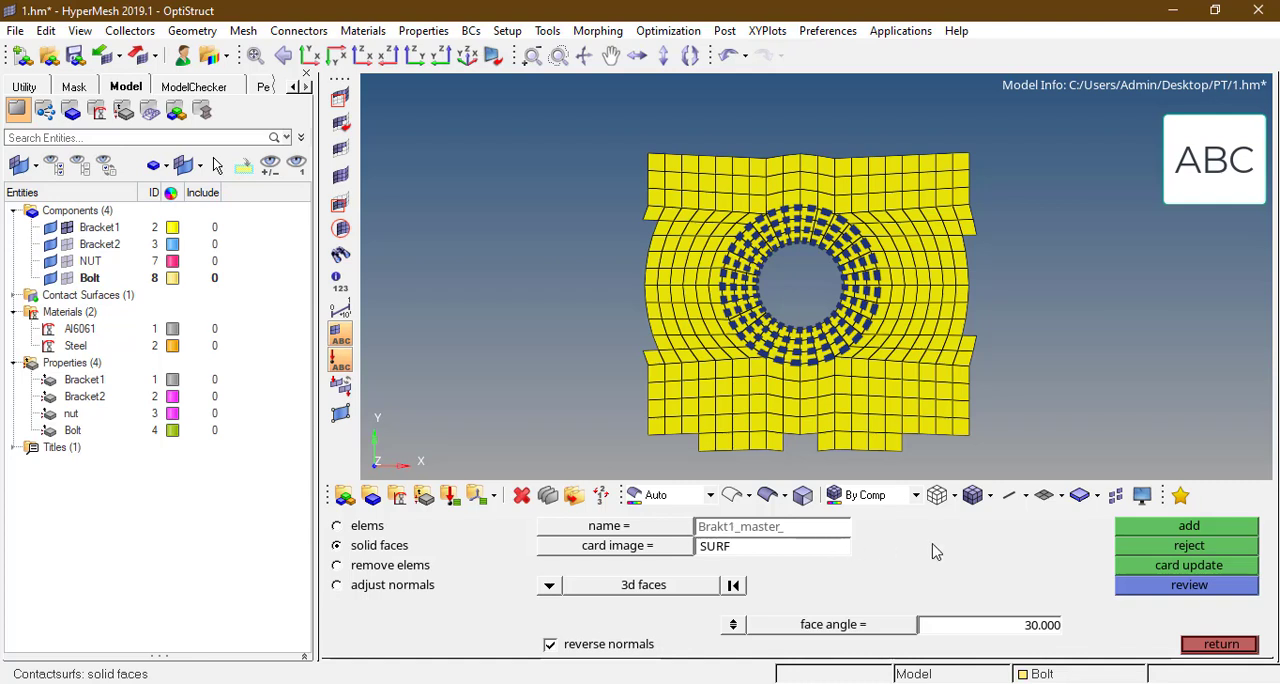
{"action": "key", "text": "Return"}
{"action": "left_click", "coordinate": [966, 530]}
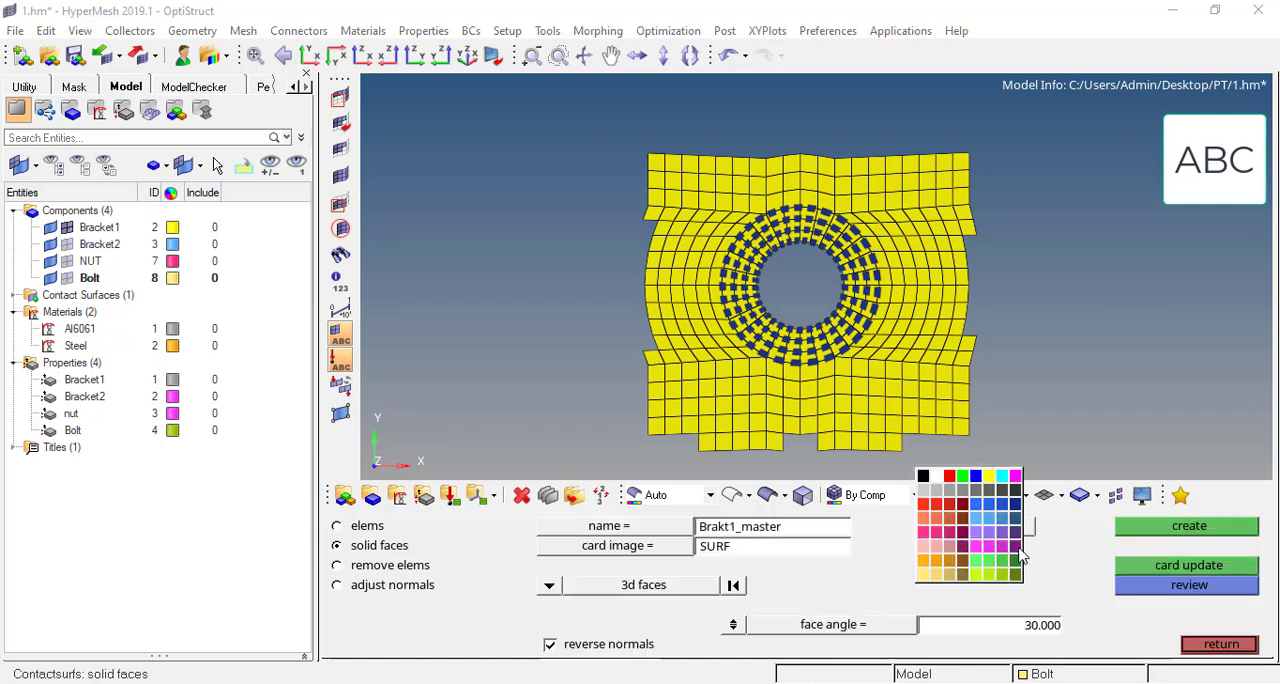
{"action": "left_click", "coordinate": [1016, 548]}
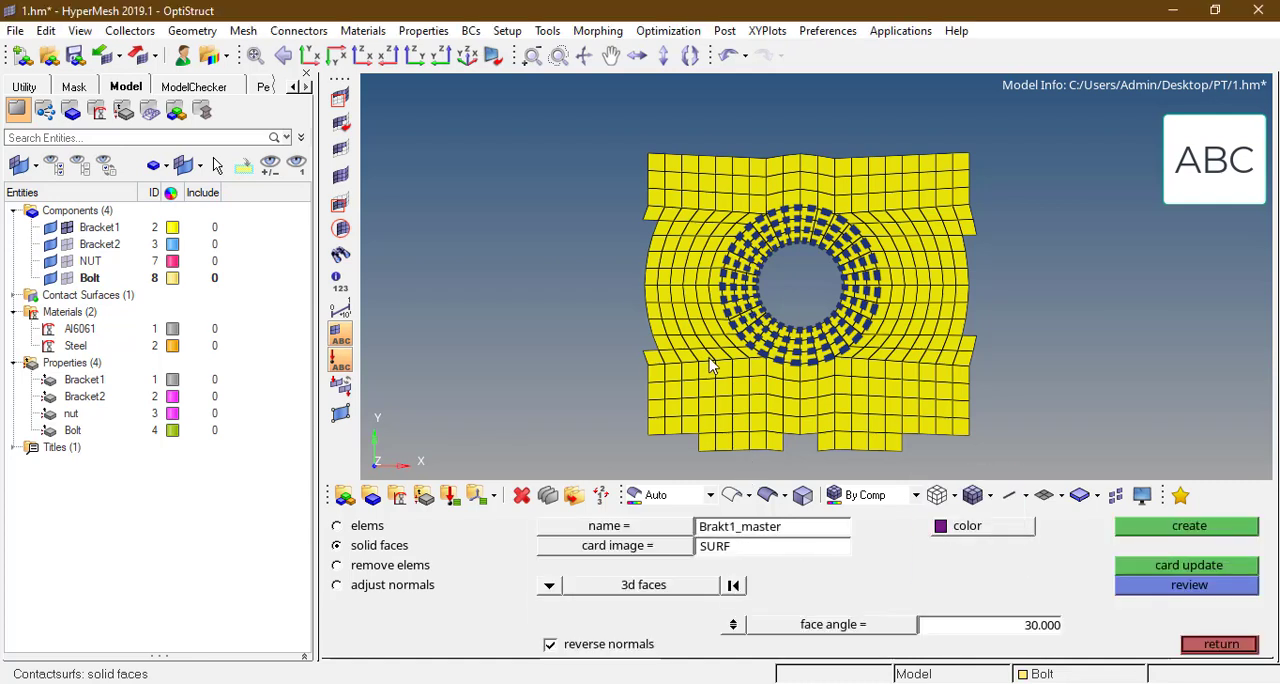
{"action": "left_click", "coordinate": [1150, 530]}
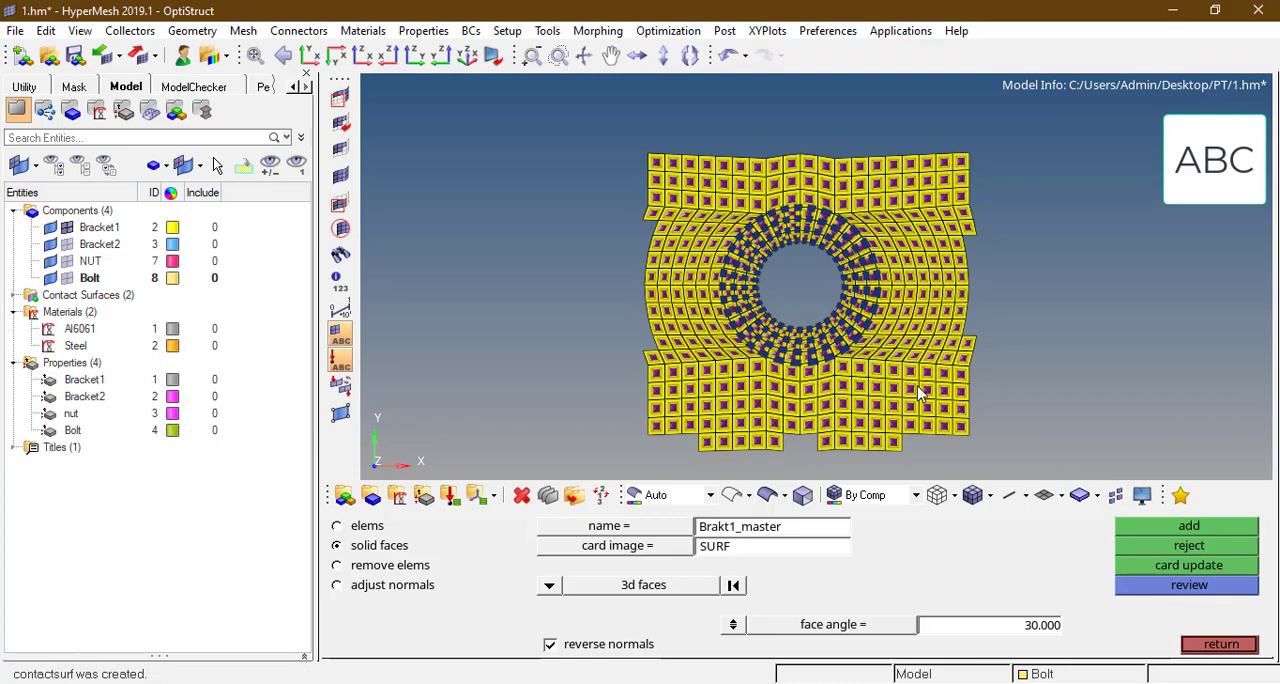
{"action": "left_click_drag", "start_coordinate": [912, 380], "coordinate": [997, 402], "text": "ctrl"}
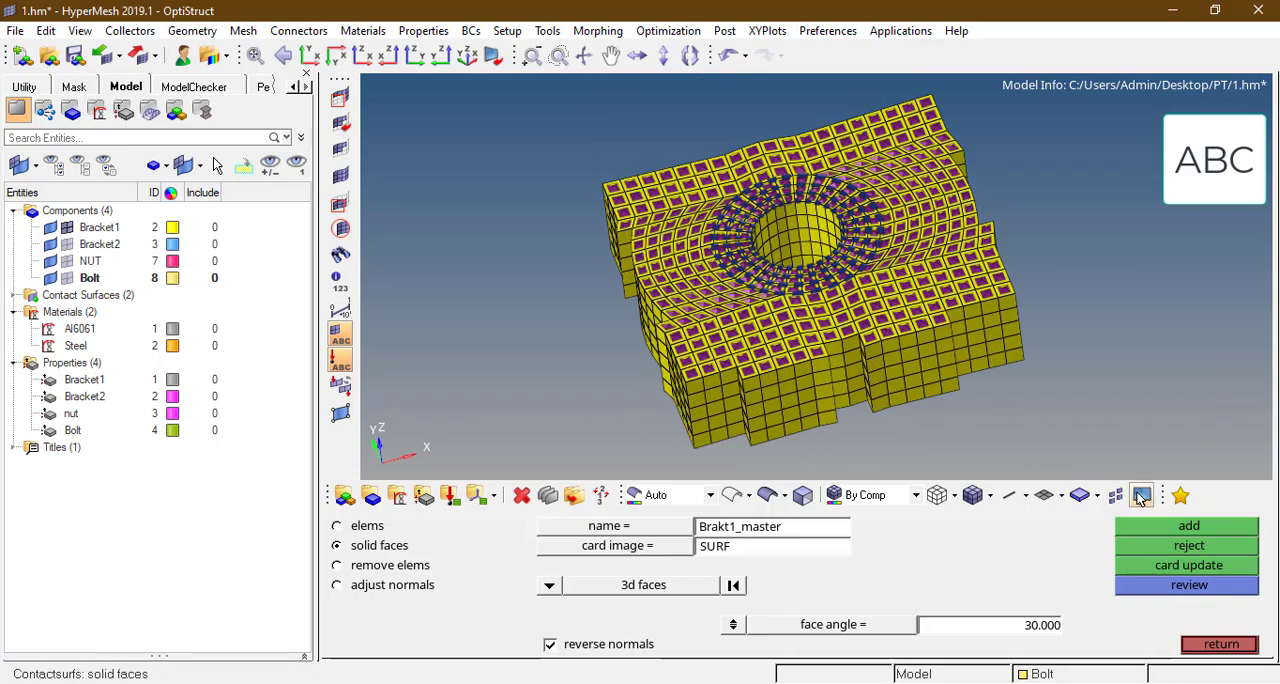
{"action": "key", "text": "Escape"}
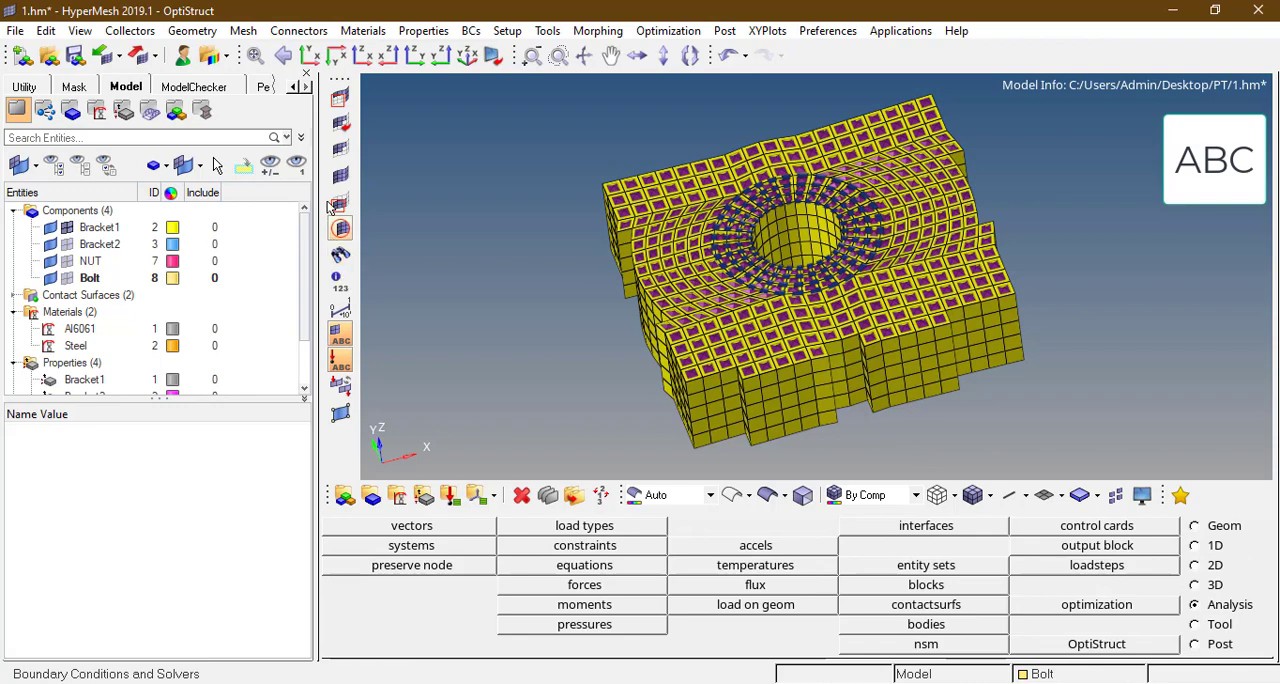
Step: Unmask the hidden Bracket1 elements and display all four components again
{"action": "left_click", "coordinate": [345, 179]}
{"action": "left_click_drag", "start_coordinate": [565, 226], "coordinate": [587, 225], "text": "ctrl"}
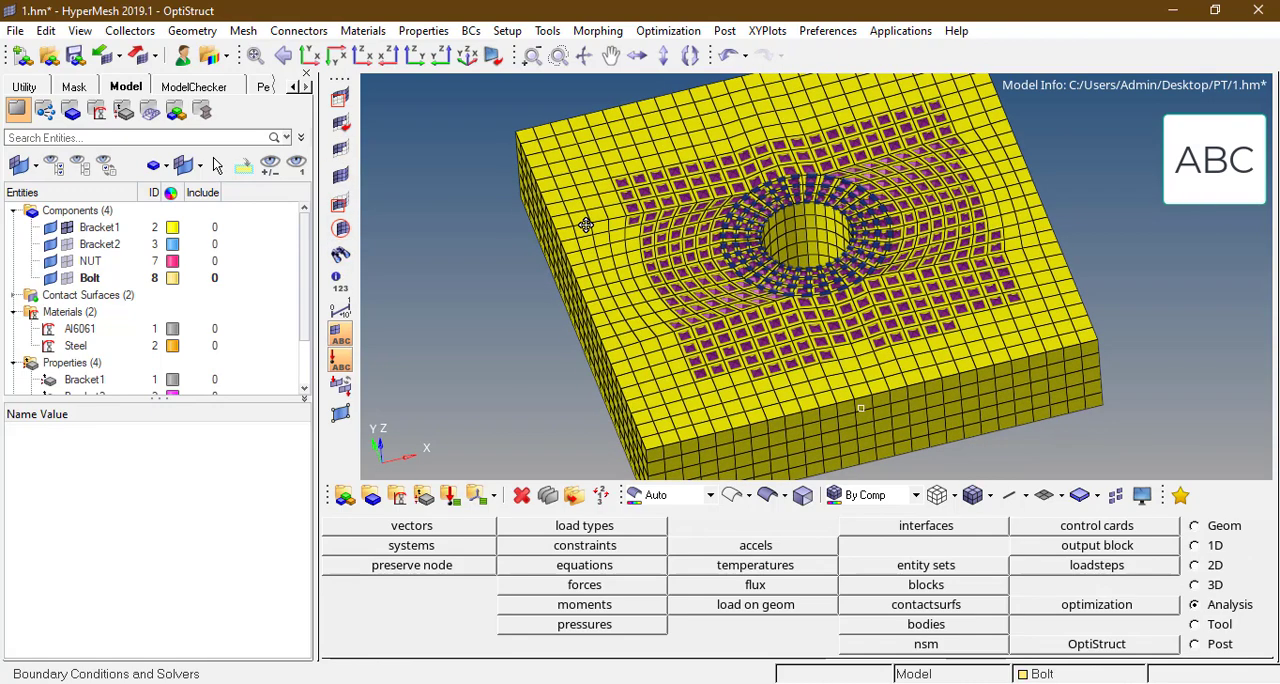
{"action": "left_click", "coordinate": [1042, 674]}
{"action": "left_click", "coordinate": [1136, 526]}
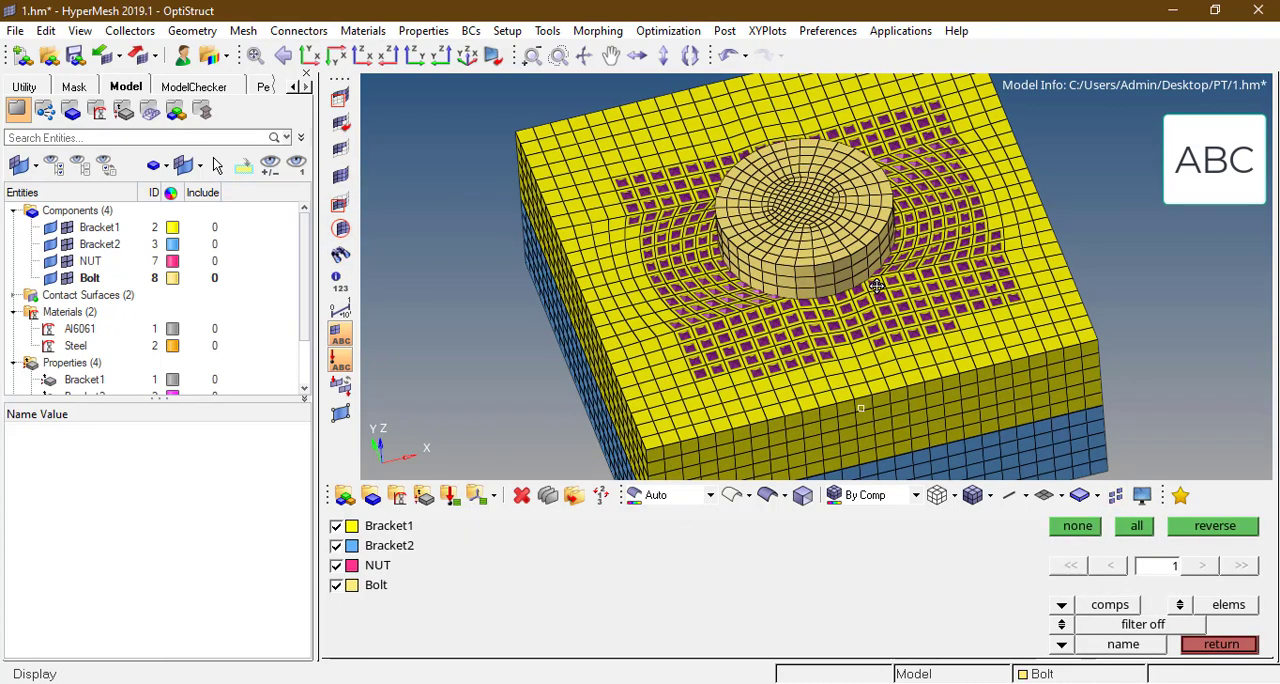
{"action": "left_click_drag", "start_coordinate": [877, 292], "coordinate": [875, 270], "text": "ctrl"}
{"action": "scroll", "coordinate": [875, 270], "scroll_direction": "up", "scroll_amount": 2}
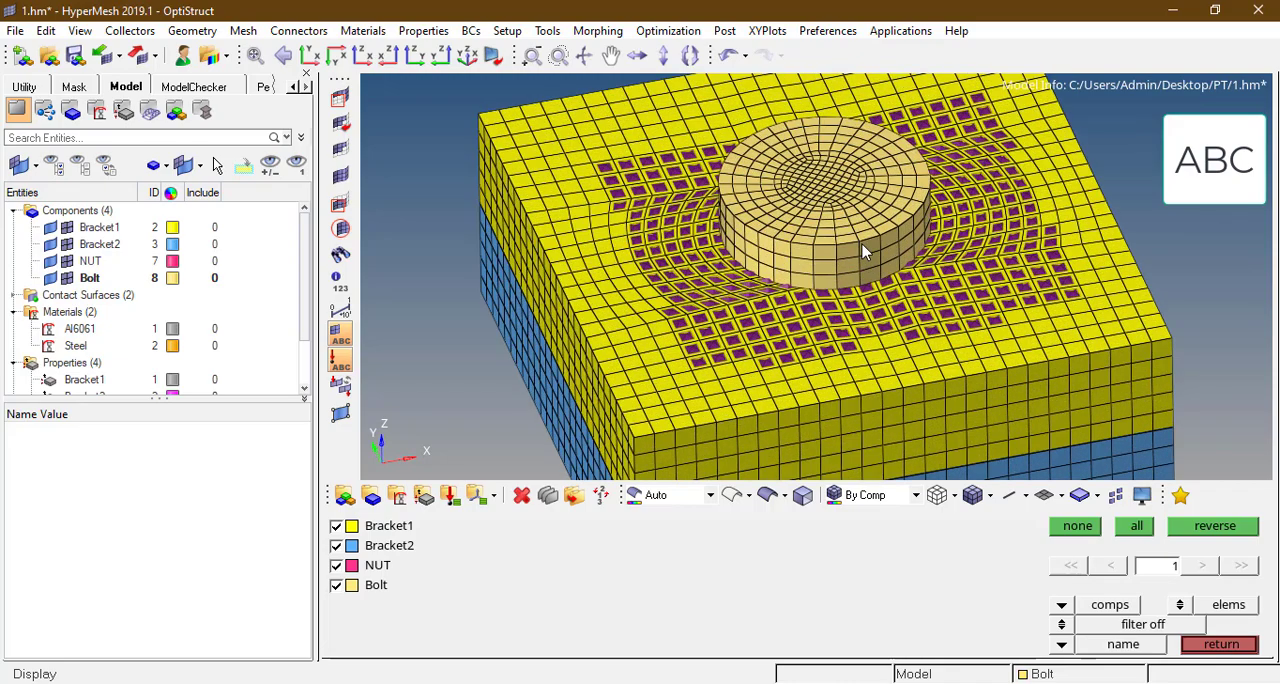
{"action": "scroll", "coordinate": [858, 258], "scroll_direction": "up", "scroll_amount": 2}
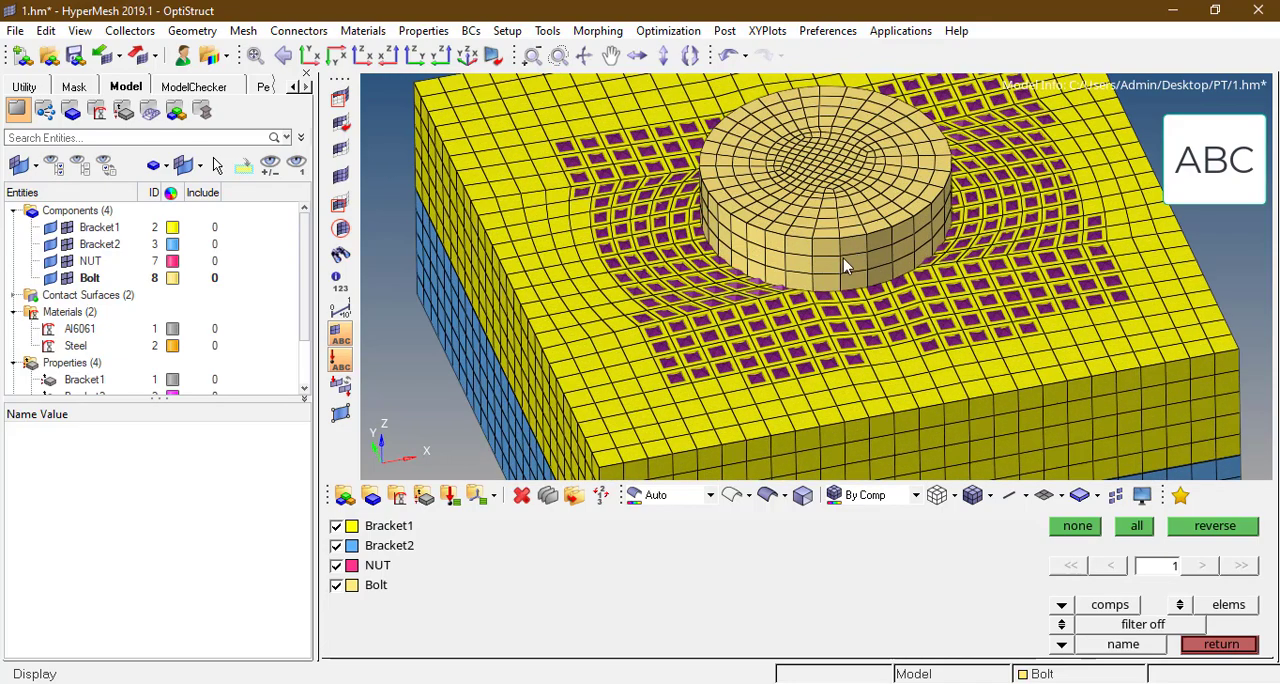
{"action": "scroll", "coordinate": [822, 243], "scroll_direction": "down", "scroll_amount": 3}
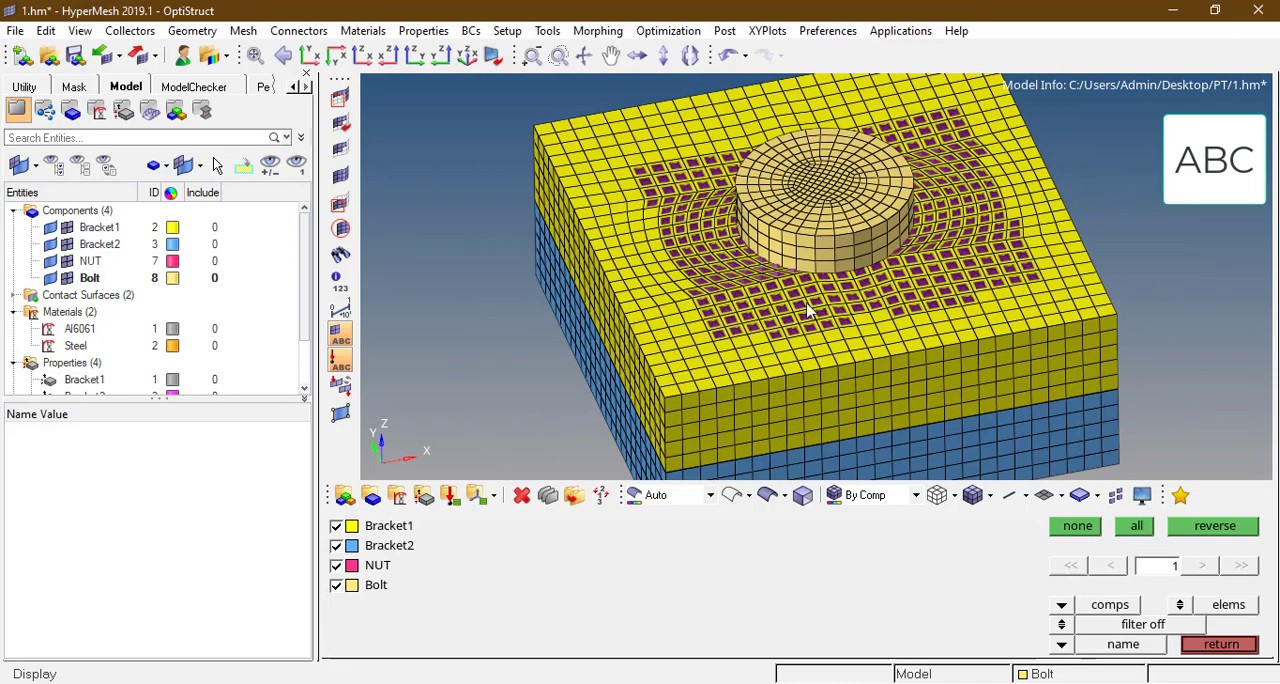
{"action": "left_click", "coordinate": [1221, 644]}
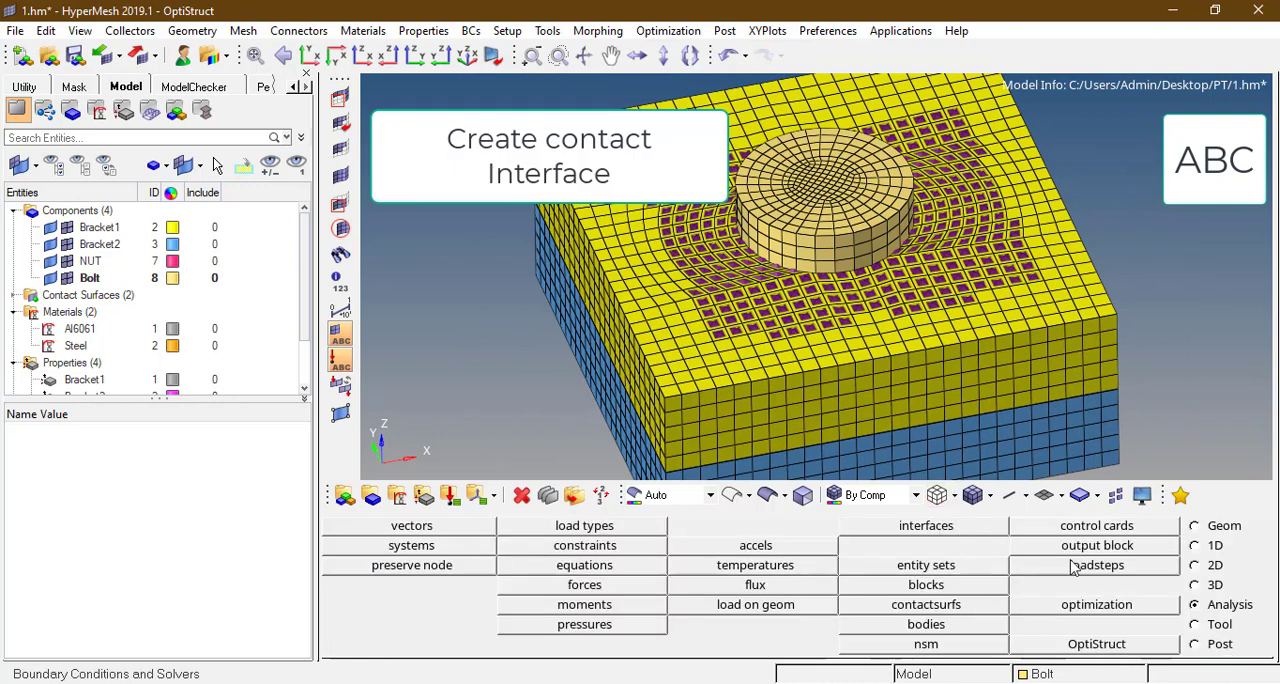
Step: Create an interface named Contact1 of type CONTACT
{"action": "left_click", "coordinate": [926, 526]}
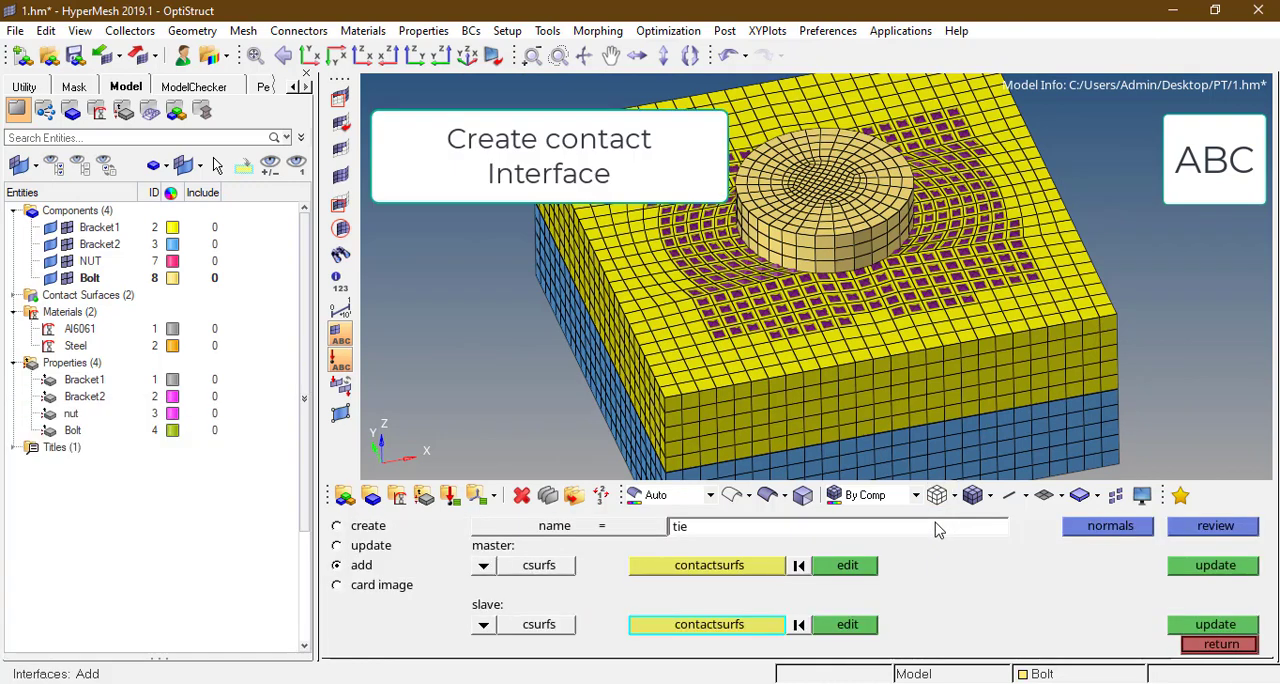
{"action": "left_click", "coordinate": [337, 526]}
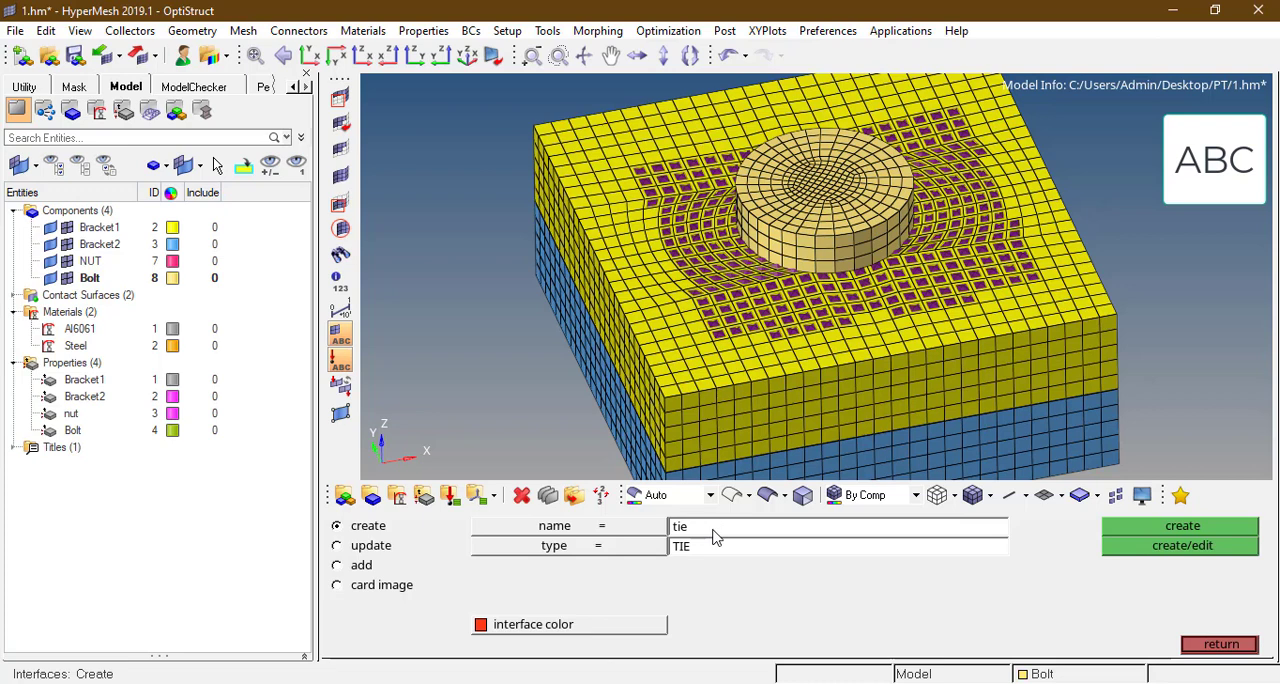
{"action": "left_click", "coordinate": [714, 533]}
{"action": "key", "text": "BackSpace"}
{"action": "type", "text": "Con_"}
{"action": "type", "text": "tact1_"}
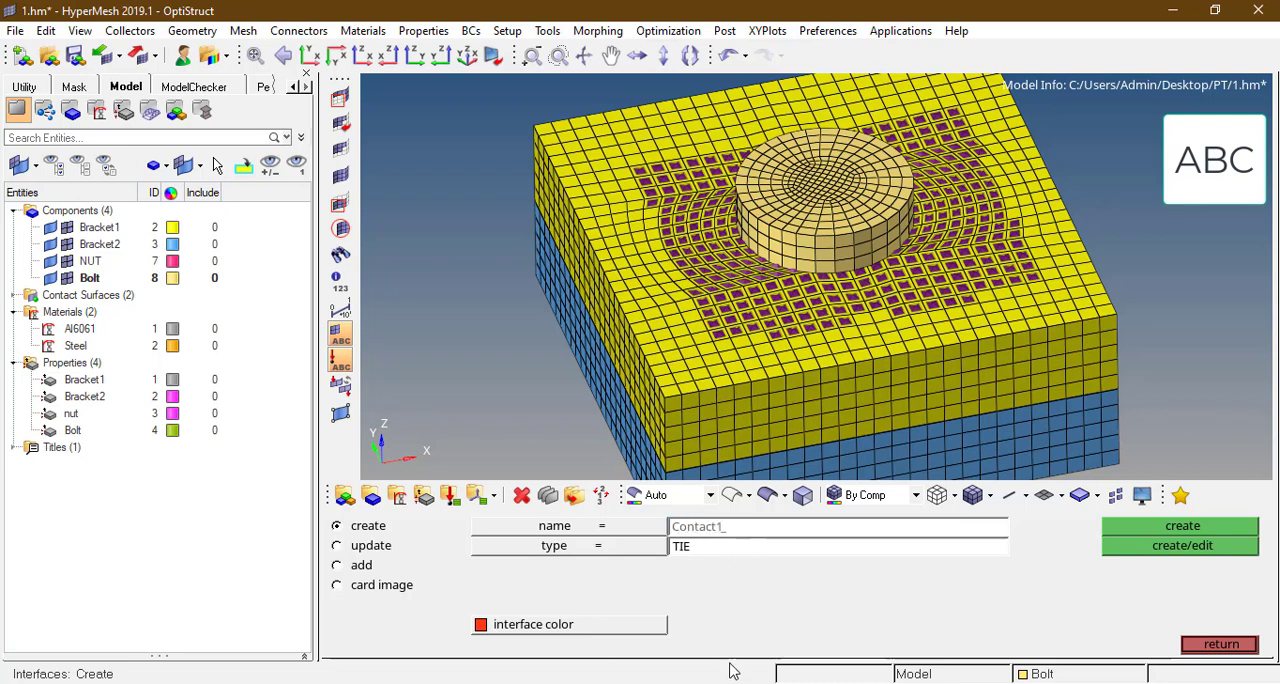
{"action": "left_click", "coordinate": [595, 551]}
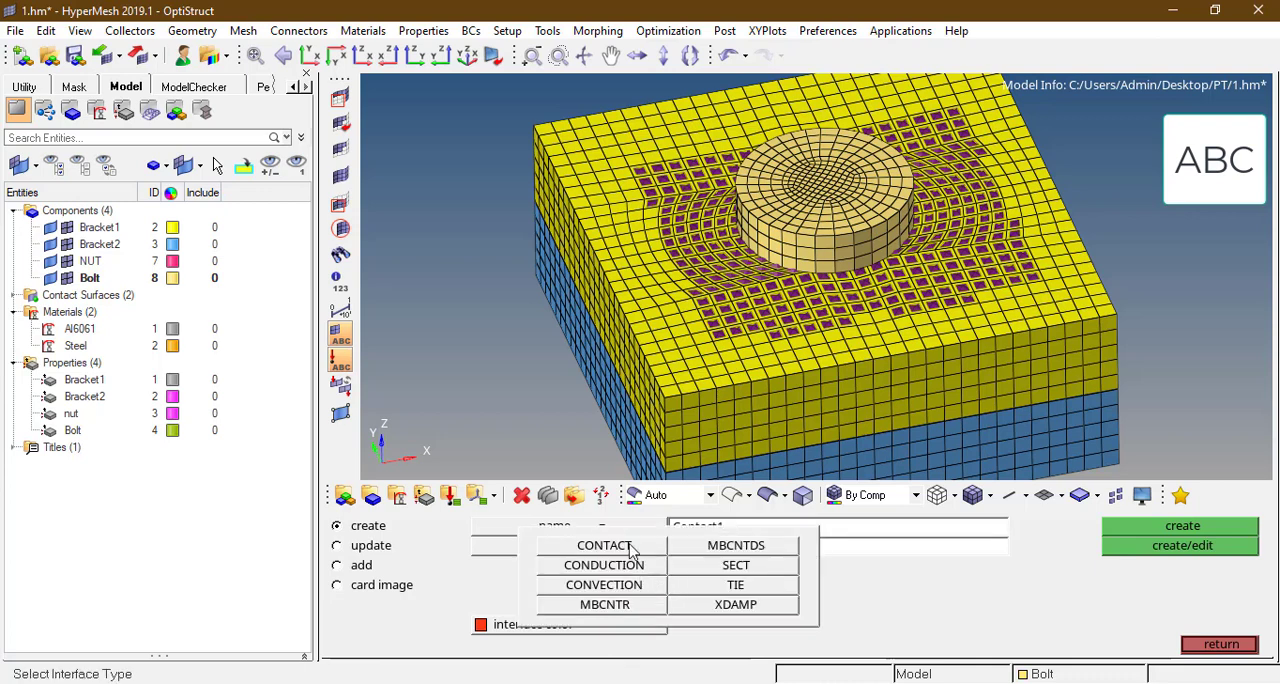
{"action": "left_click", "coordinate": [555, 546]}
{"action": "left_click", "coordinate": [1180, 527]}
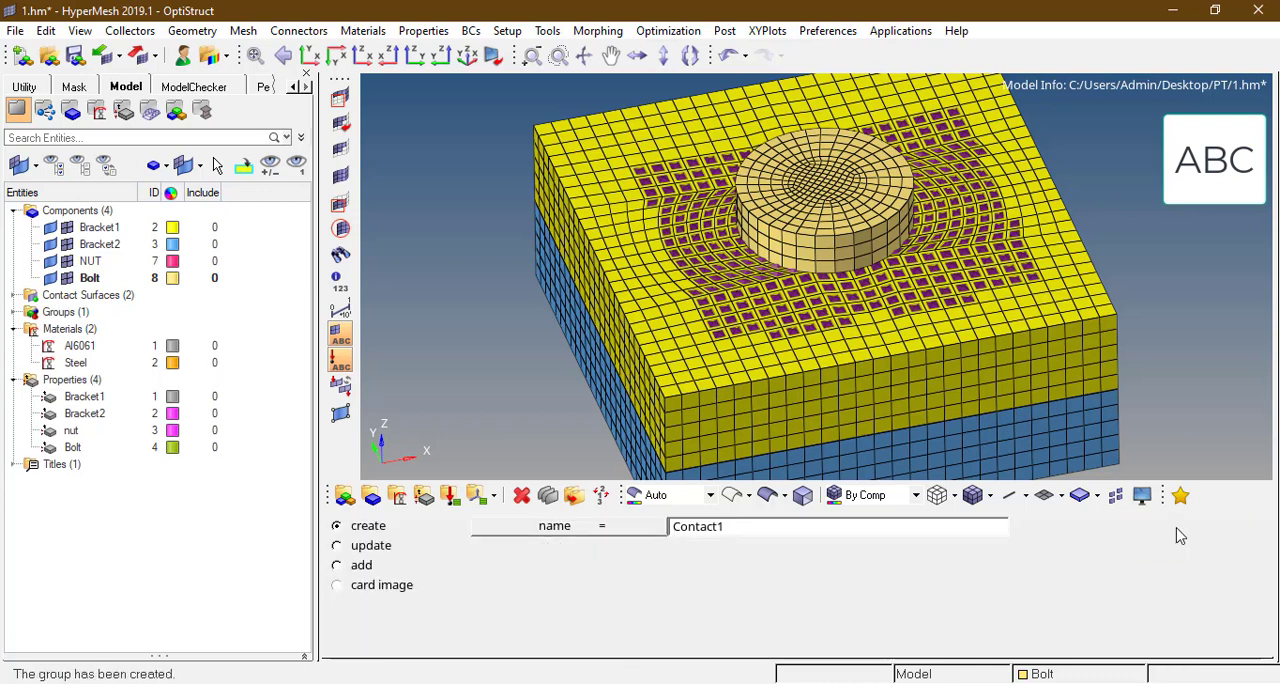
Step: Set both the master and slave definition methods of Contact1 to csurfs
{"action": "left_click", "coordinate": [483, 566]}
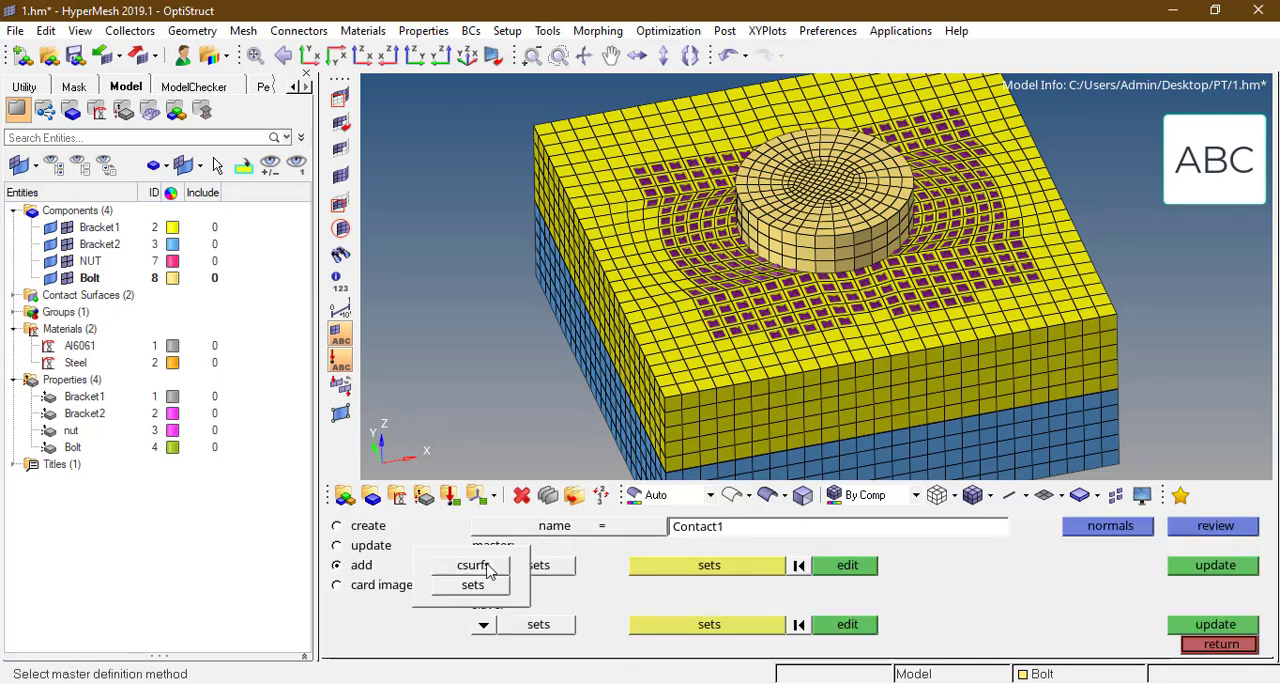
{"action": "left_click", "coordinate": [476, 569]}
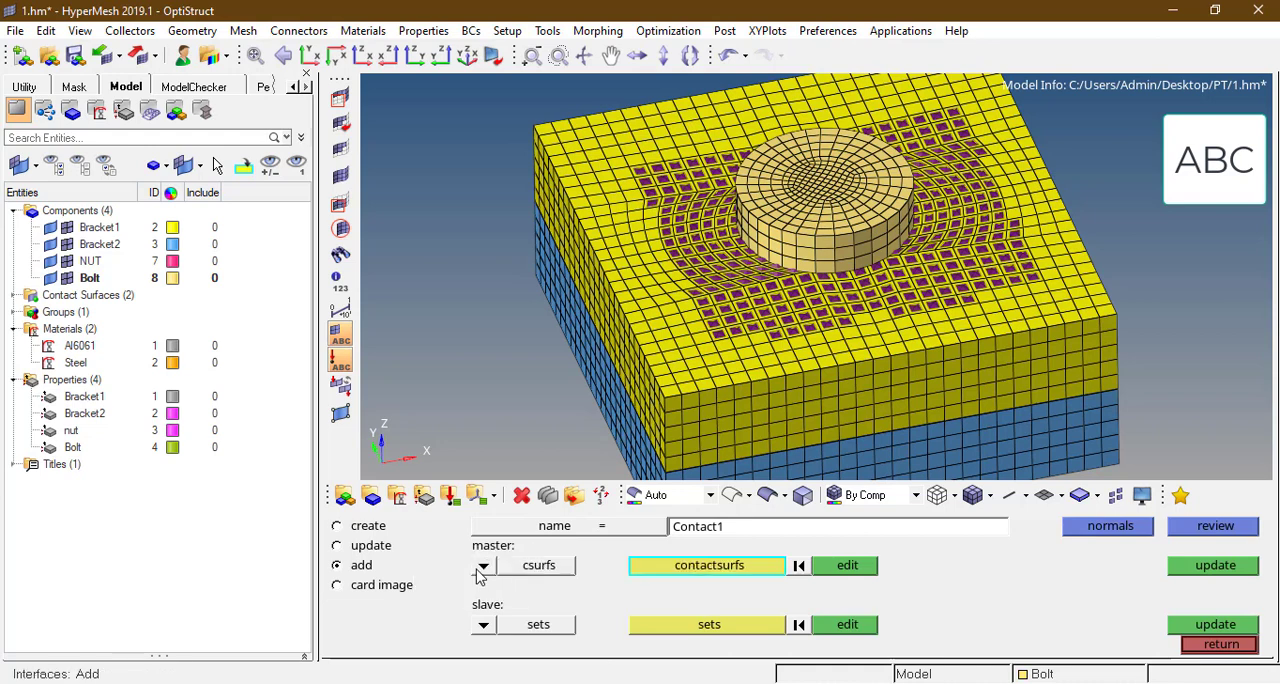
{"action": "left_click", "coordinate": [483, 626]}
{"action": "left_click", "coordinate": [476, 605]}
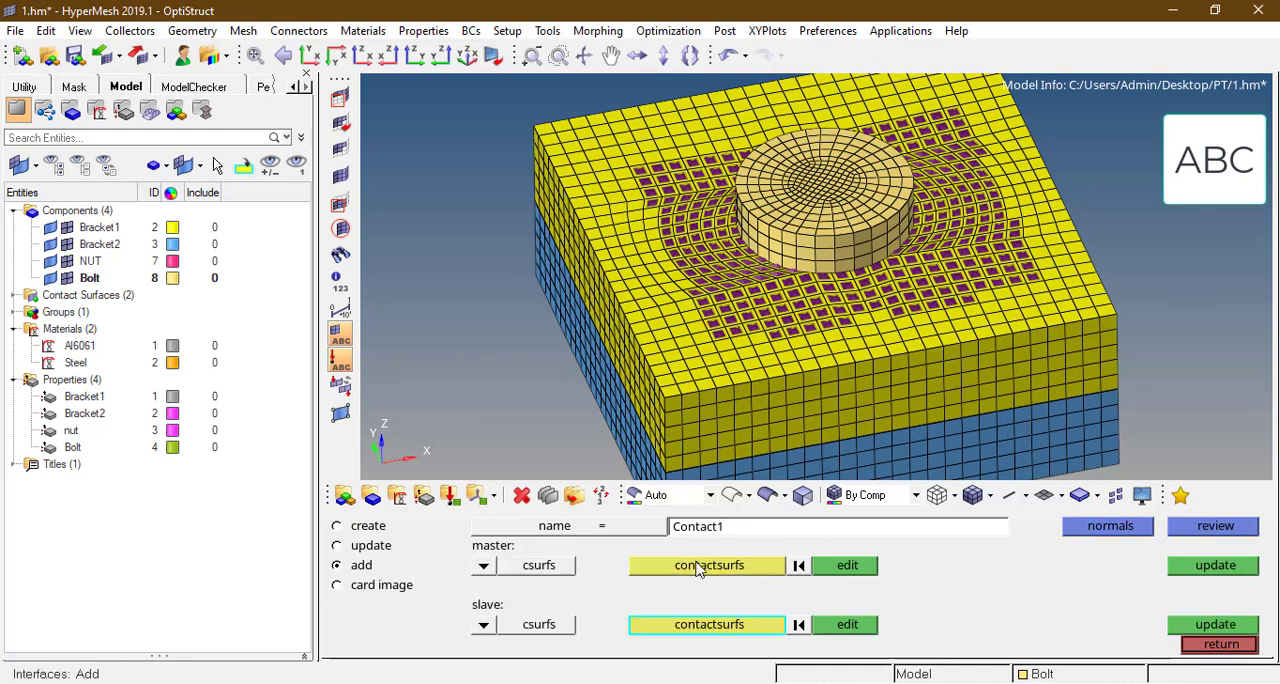
Step: Try to choose Brakt1_master as the master contact surface of Contact1
{"action": "left_click", "coordinate": [698, 566]}
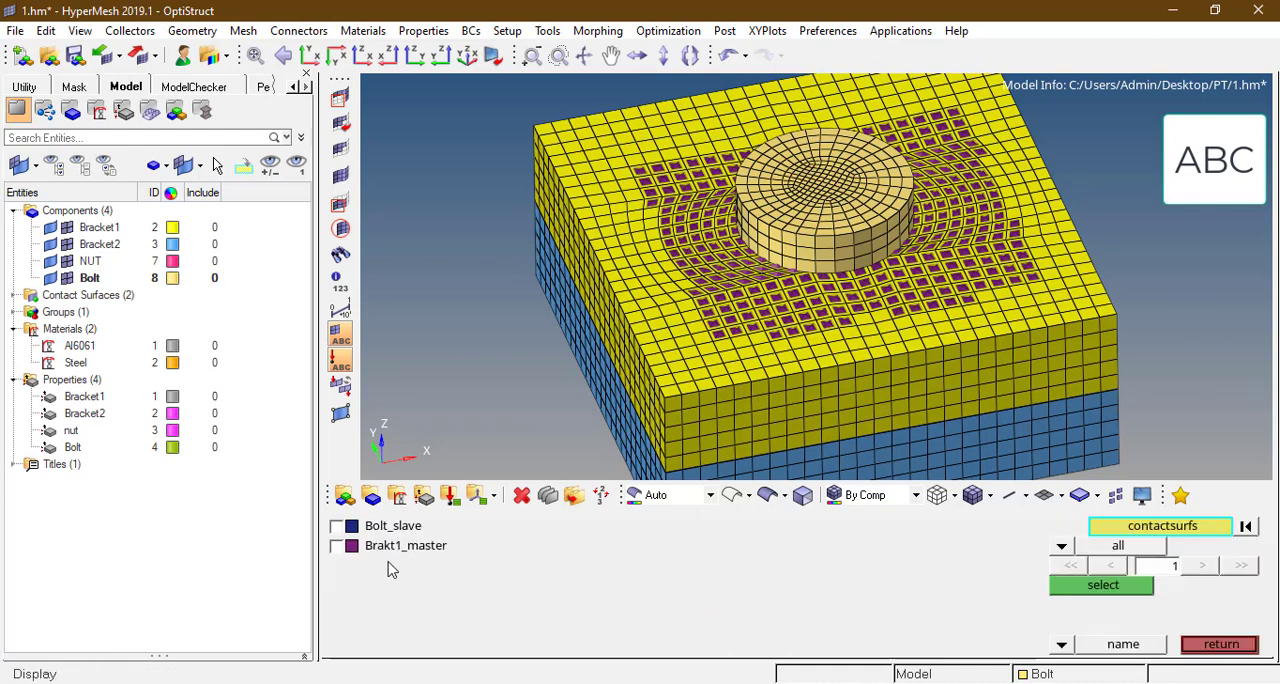
{"action": "left_click", "coordinate": [337, 546]}
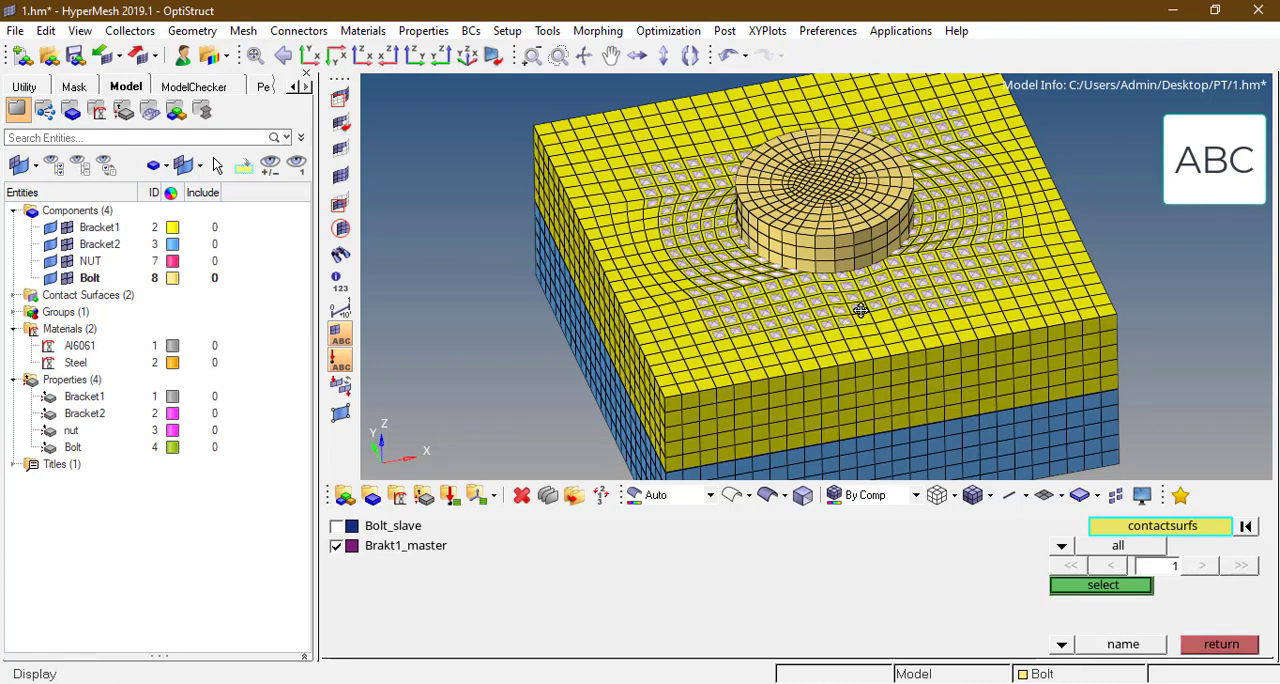
{"action": "scroll", "coordinate": [860, 311], "scroll_direction": "up", "scroll_amount": 5}
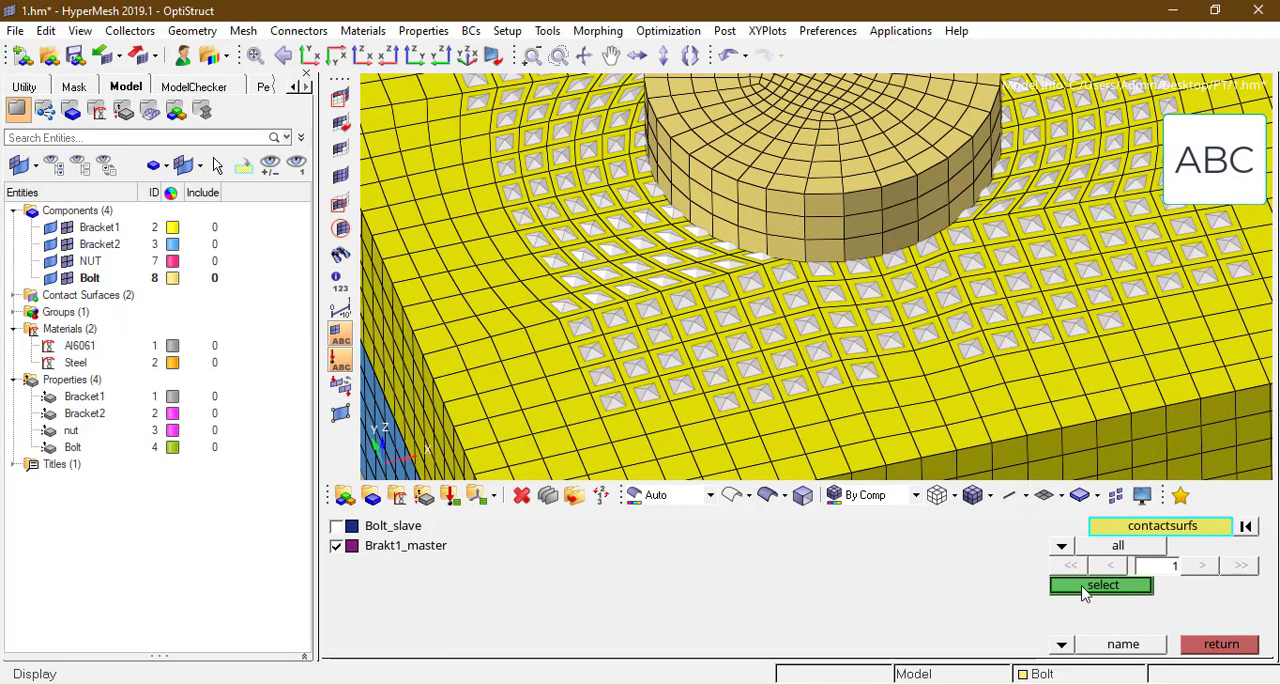
{"action": "left_click", "coordinate": [1085, 588]}
Step: Assign the Bolt_slave contact surface as the slave of Contact1 and leave the interface definition
{"action": "left_click", "coordinate": [728, 630]}
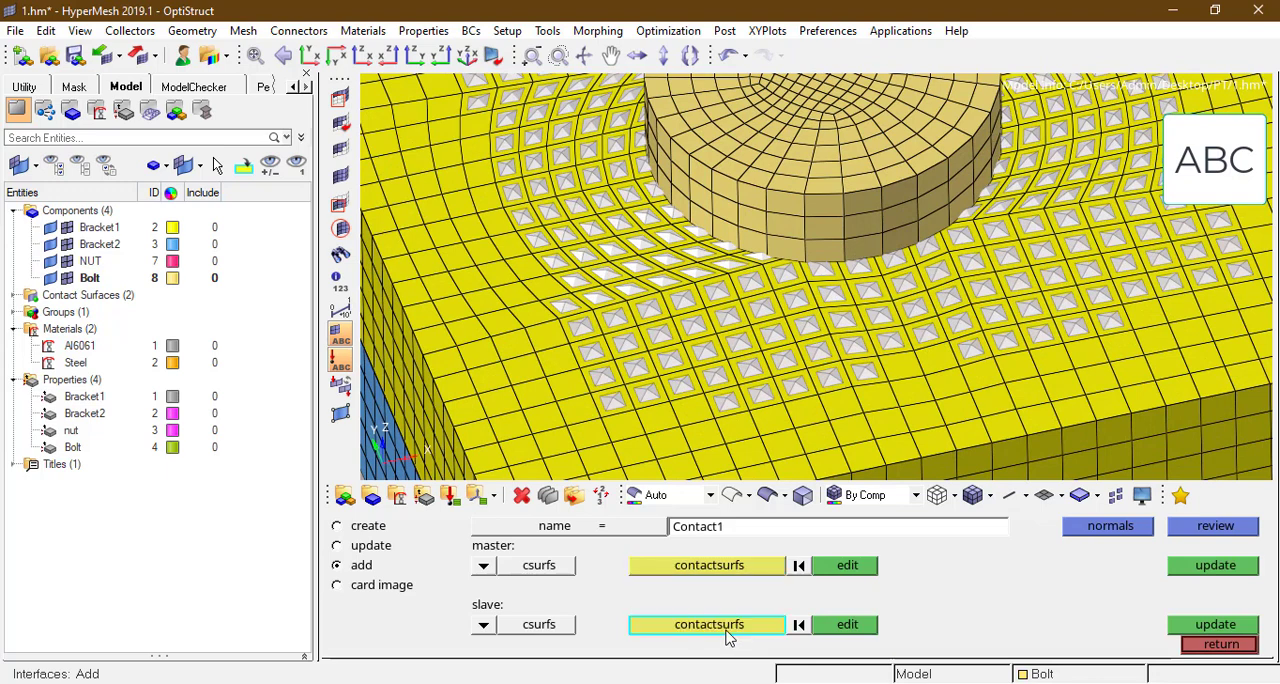
{"action": "left_click", "coordinate": [724, 628]}
{"action": "left_click", "coordinate": [335, 526]}
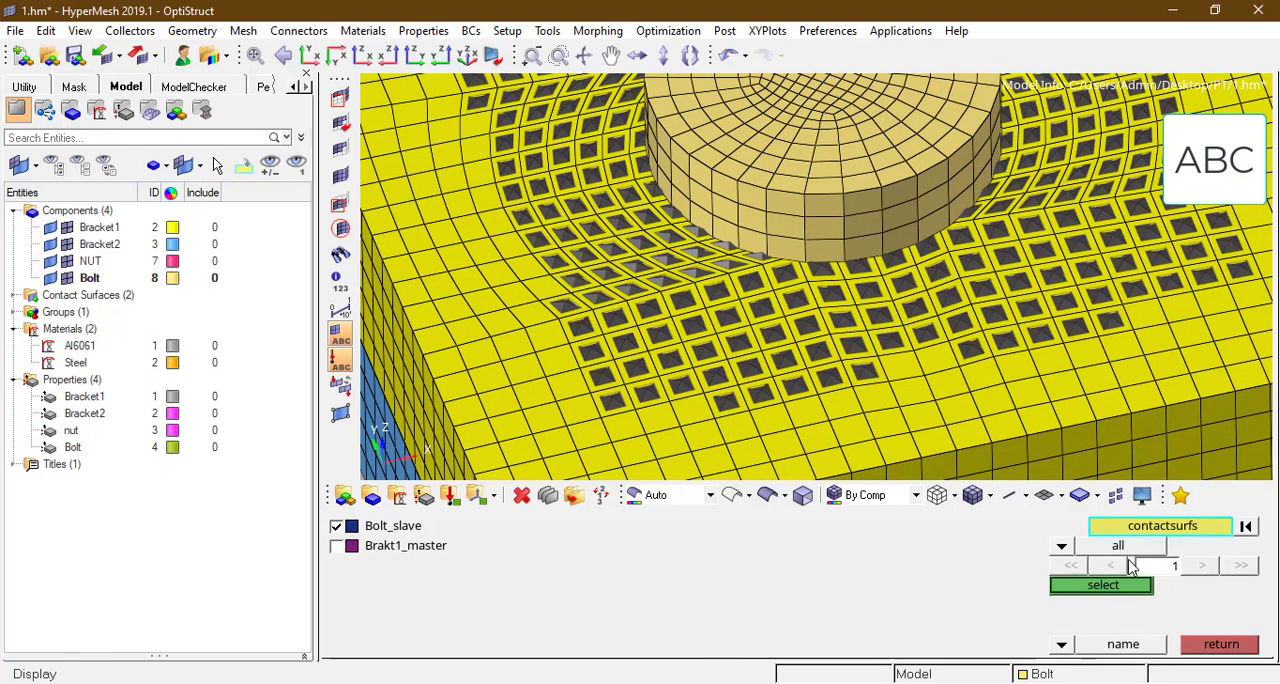
{"action": "left_click", "coordinate": [1110, 585]}
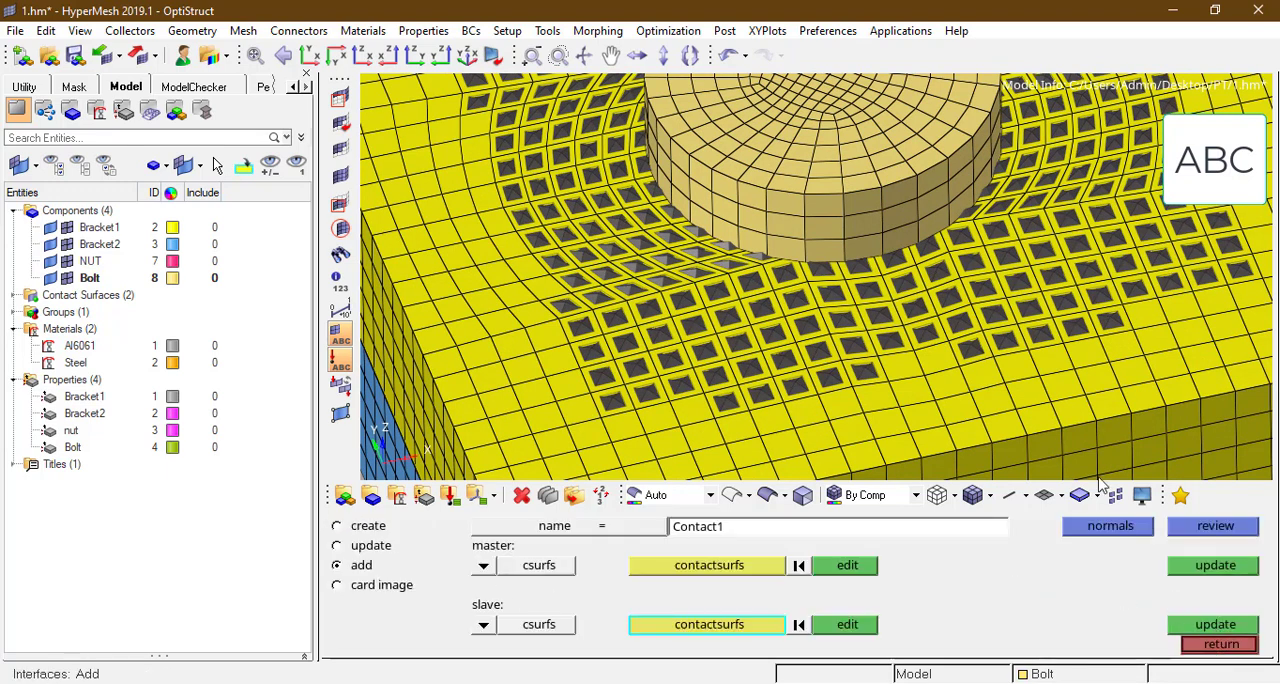
{"action": "left_click", "coordinate": [1220, 643]}
Step: Review the Contact1 group in the model and check its master and slave surface assignments
{"action": "scroll", "coordinate": [865, 300], "scroll_direction": "down", "scroll_amount": 5}
{"action": "scroll", "coordinate": [641, 360], "scroll_direction": "up", "scroll_amount": 3}
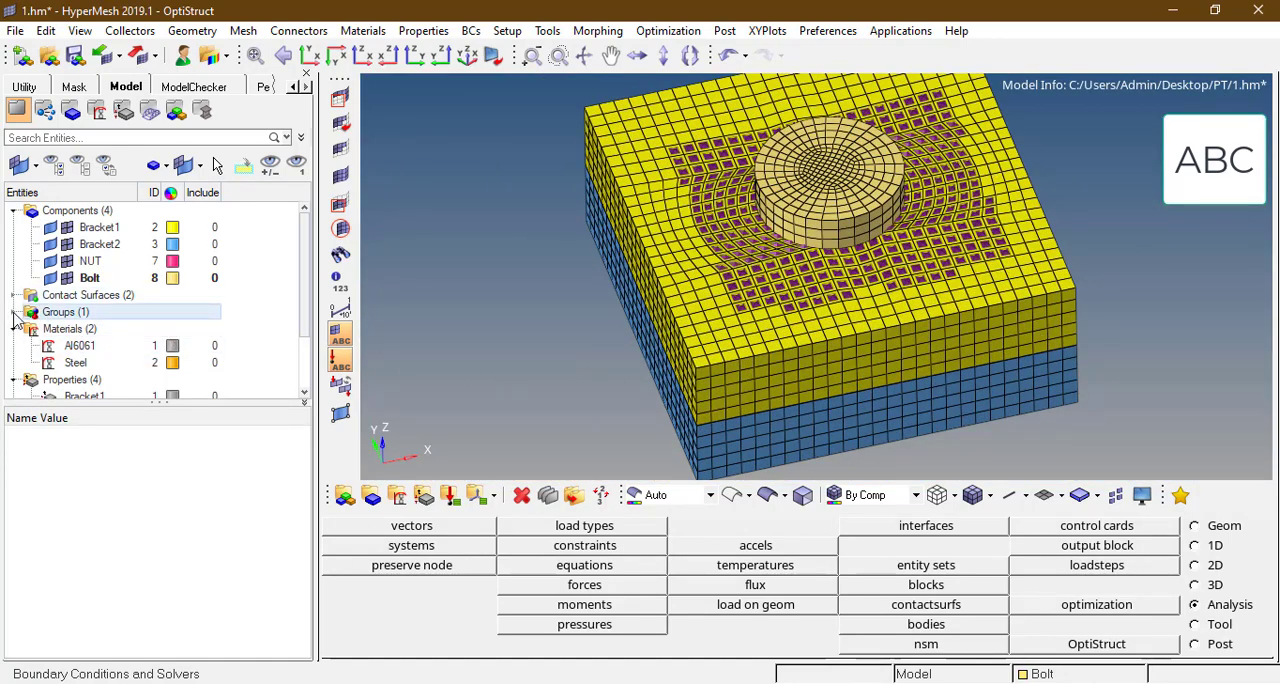
{"action": "double_click", "coordinate": [66, 312]}
{"action": "left_click", "coordinate": [85, 330]}
{"action": "right_click", "coordinate": [87, 330]}
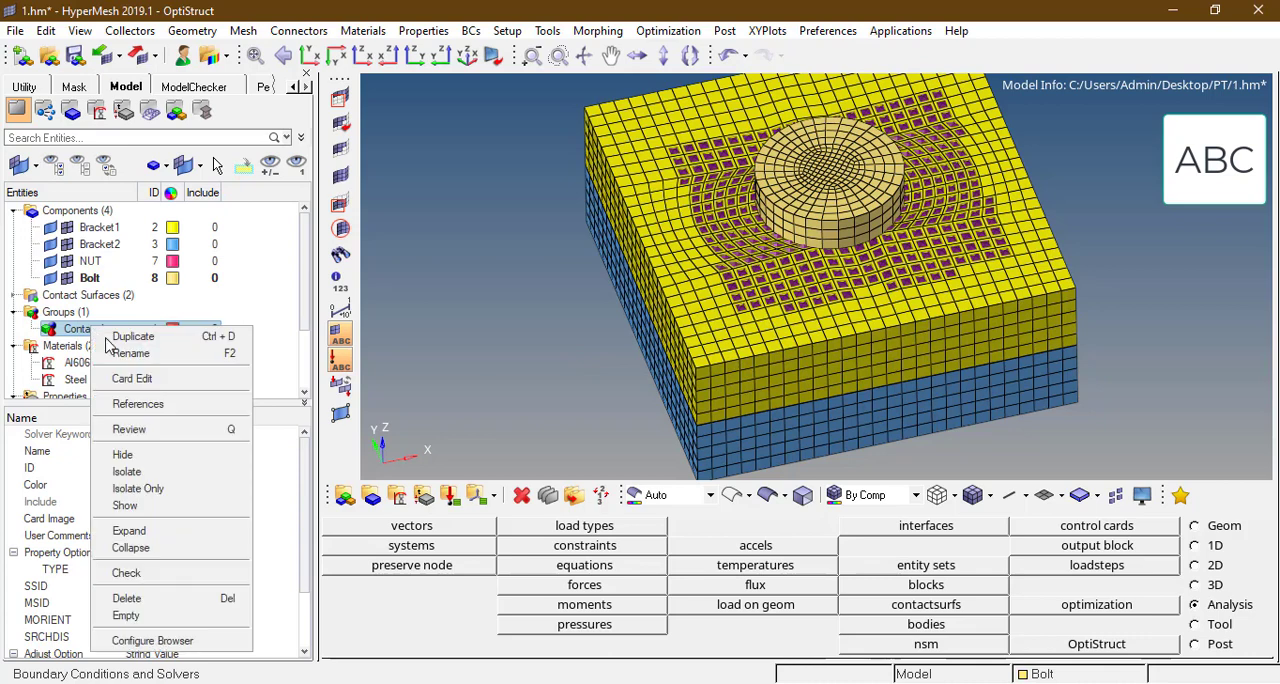
{"action": "left_click", "coordinate": [138, 429]}
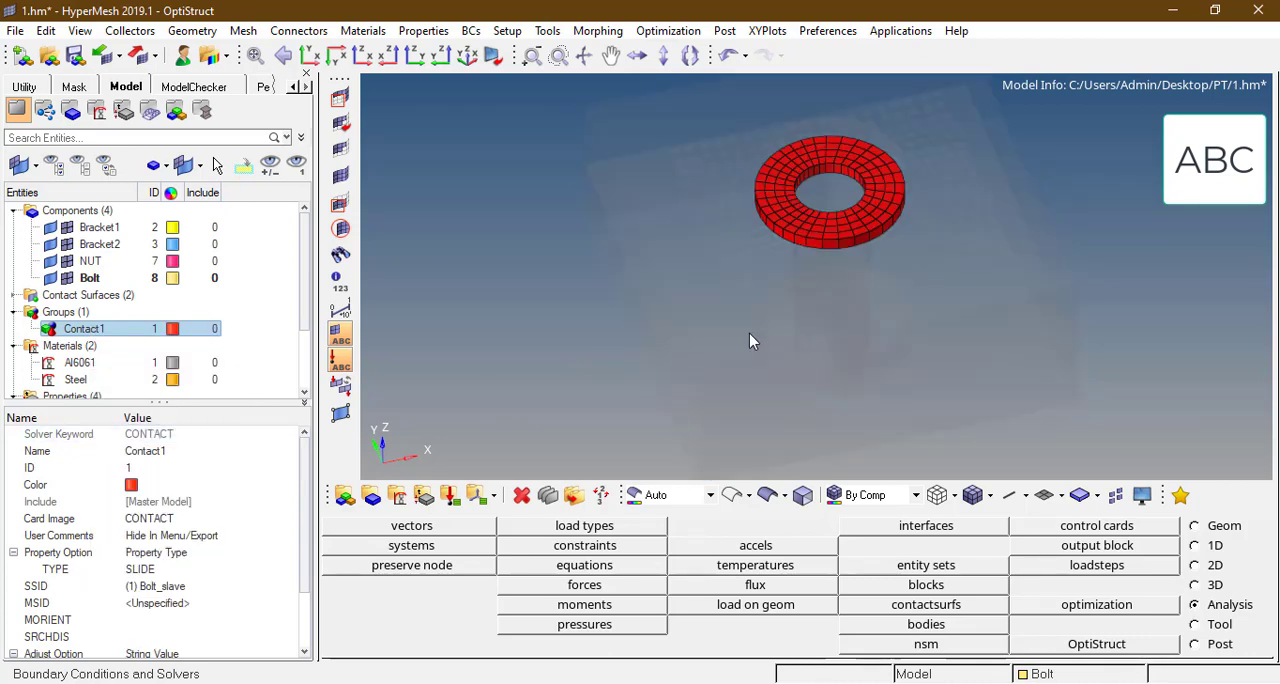
{"action": "left_click", "coordinate": [192, 612]}
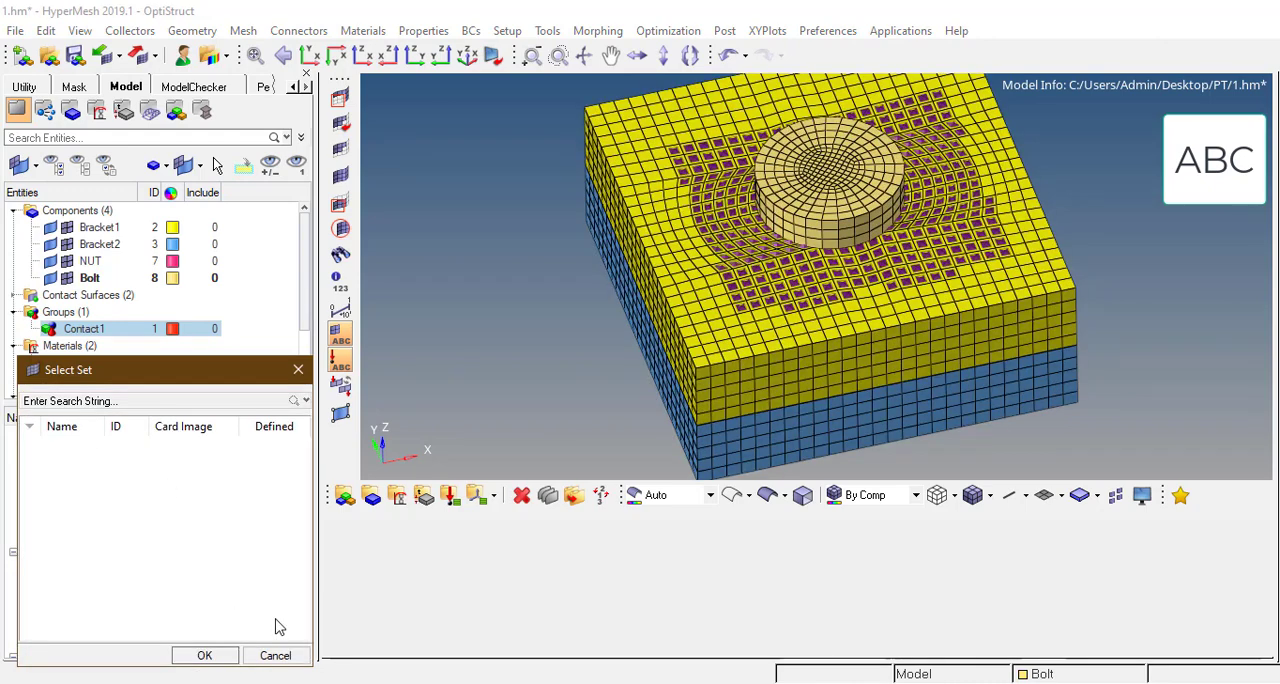
{"action": "left_click", "coordinate": [276, 656]}
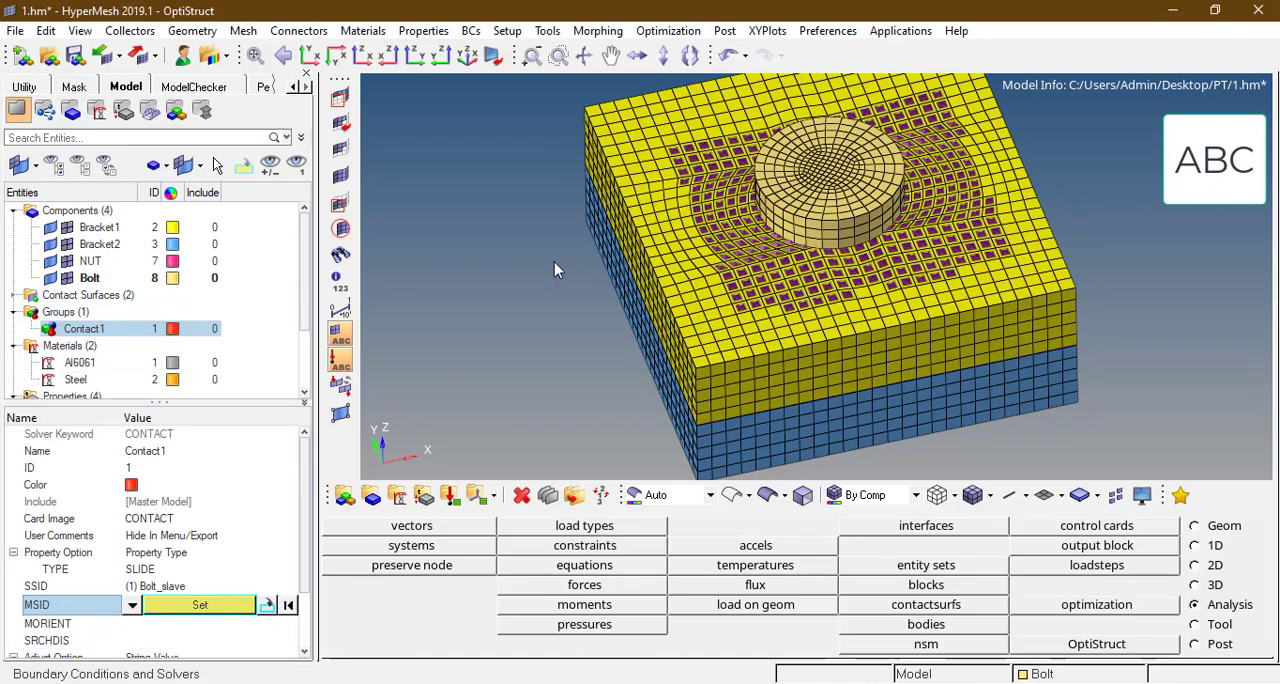
Step: Reopen the Contact1 interface and assign Brakt1_master as its master contact surface
{"action": "left_click", "coordinate": [926, 525]}
{"action": "left_click", "coordinate": [376, 546]}
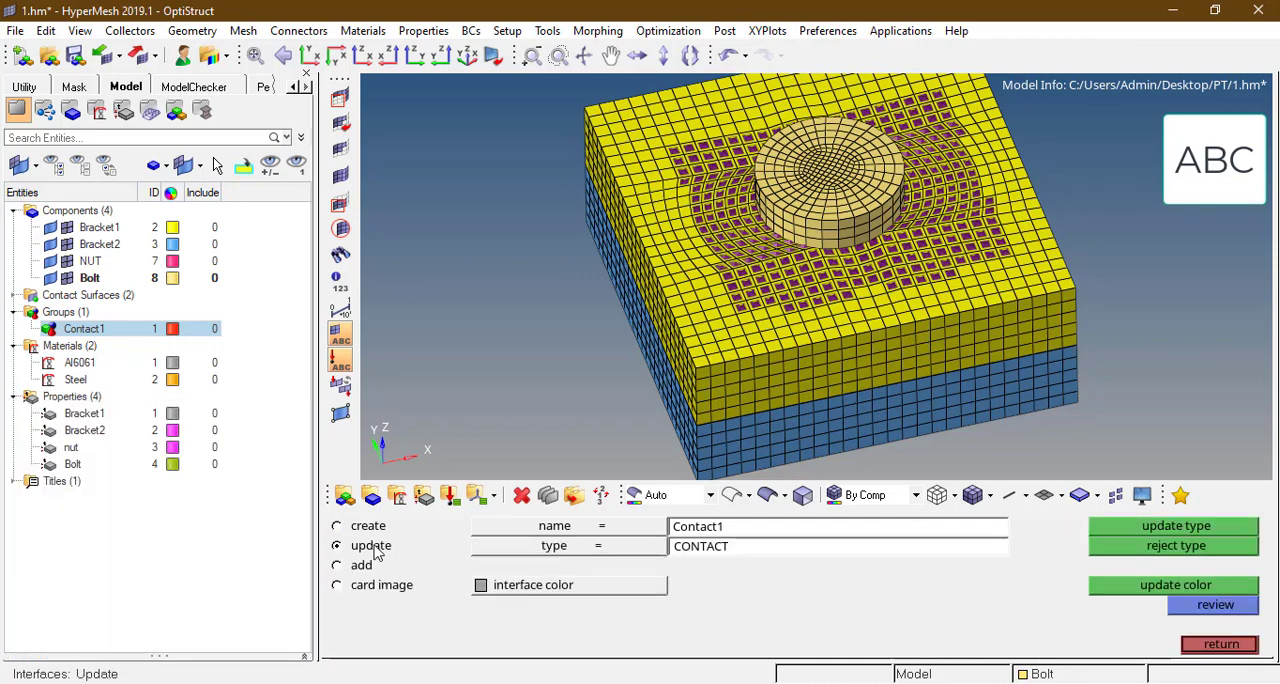
{"action": "left_click", "coordinate": [583, 527]}
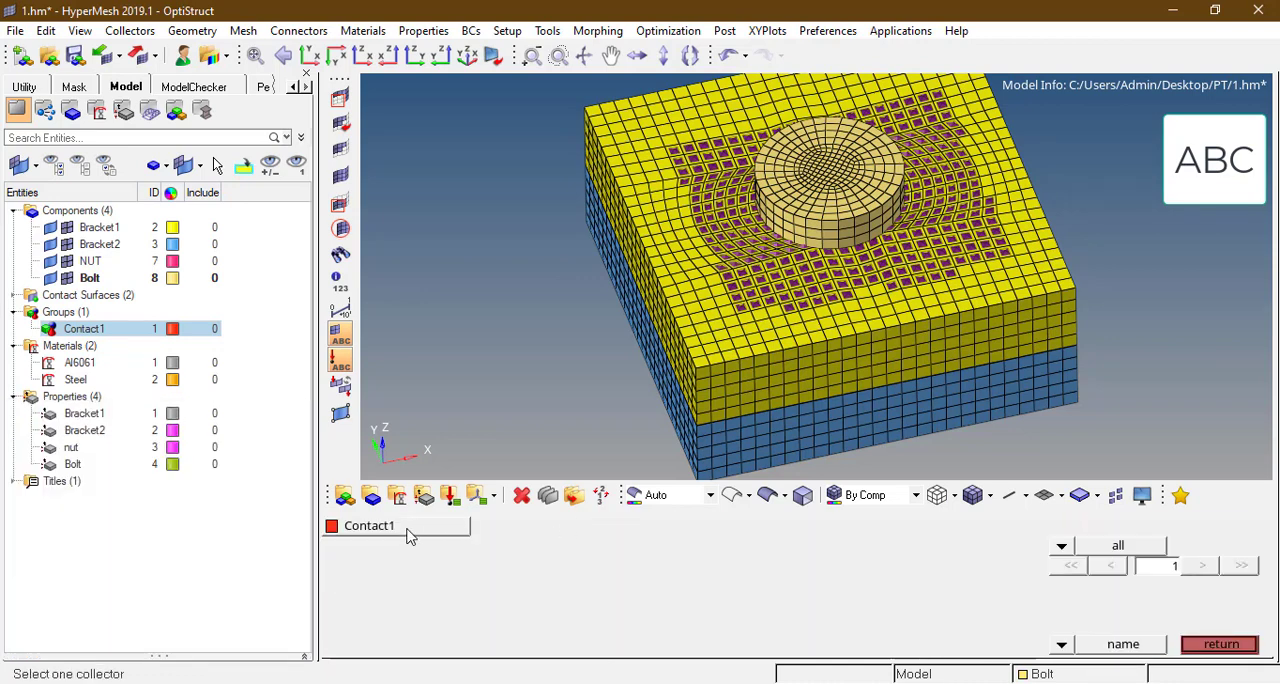
{"action": "left_click", "coordinate": [409, 531]}
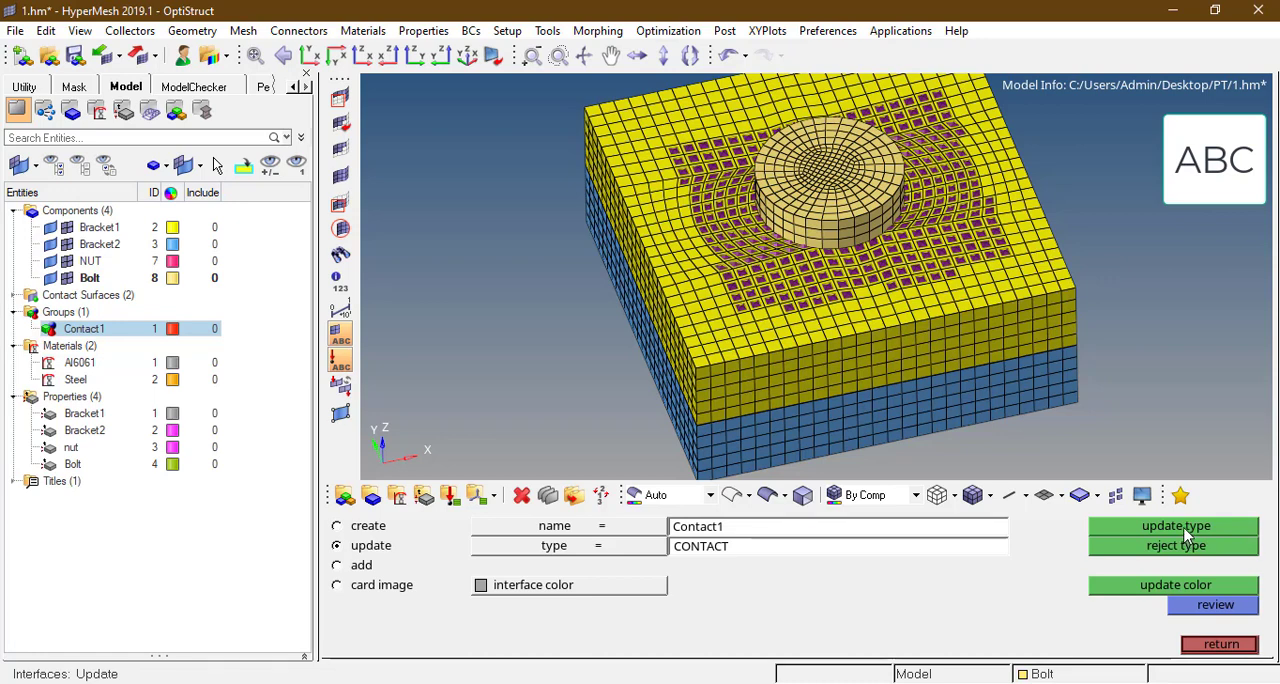
{"action": "left_click", "coordinate": [362, 566]}
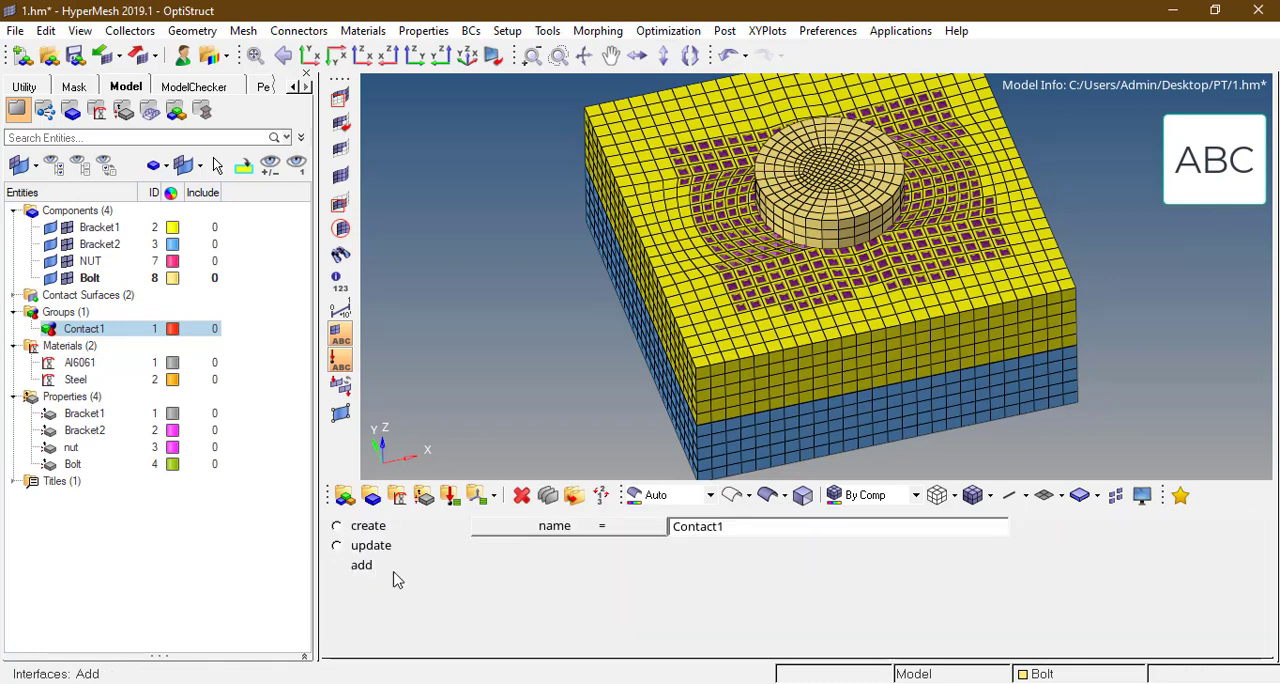
{"action": "left_click", "coordinate": [483, 566]}
{"action": "left_click", "coordinate": [473, 566]}
{"action": "left_click", "coordinate": [651, 568]}
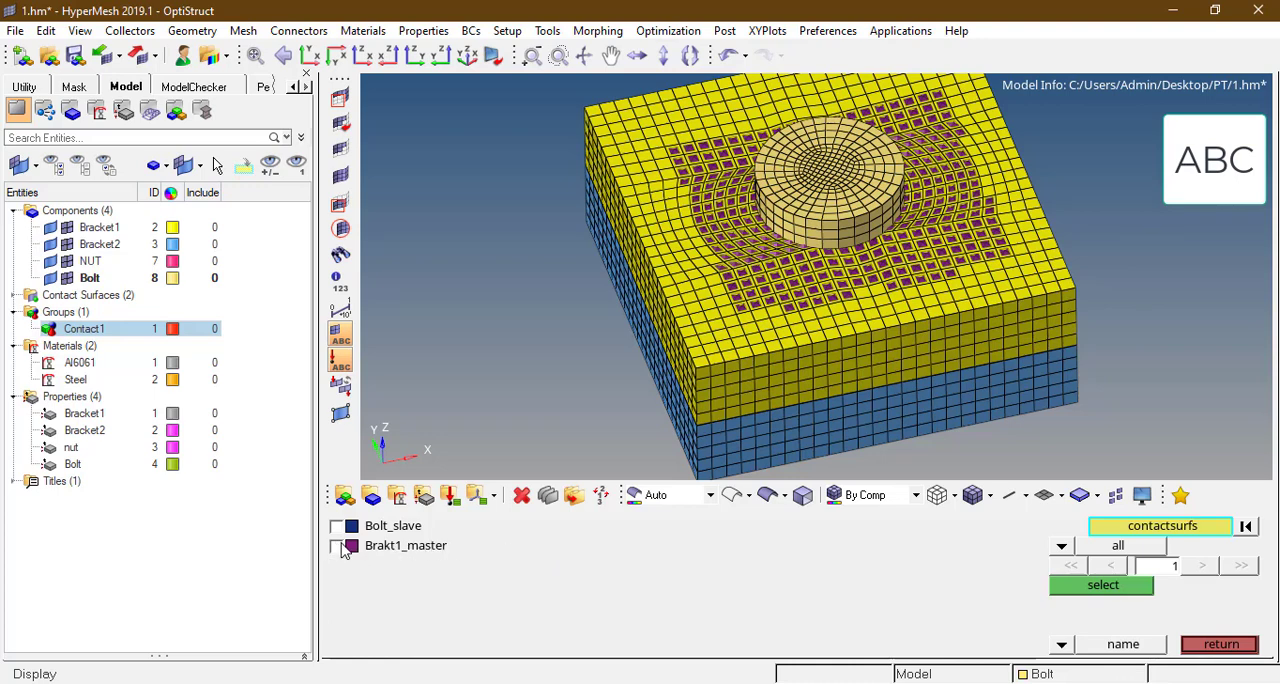
{"action": "left_click", "coordinate": [337, 546]}
{"action": "left_click", "coordinate": [1098, 587]}
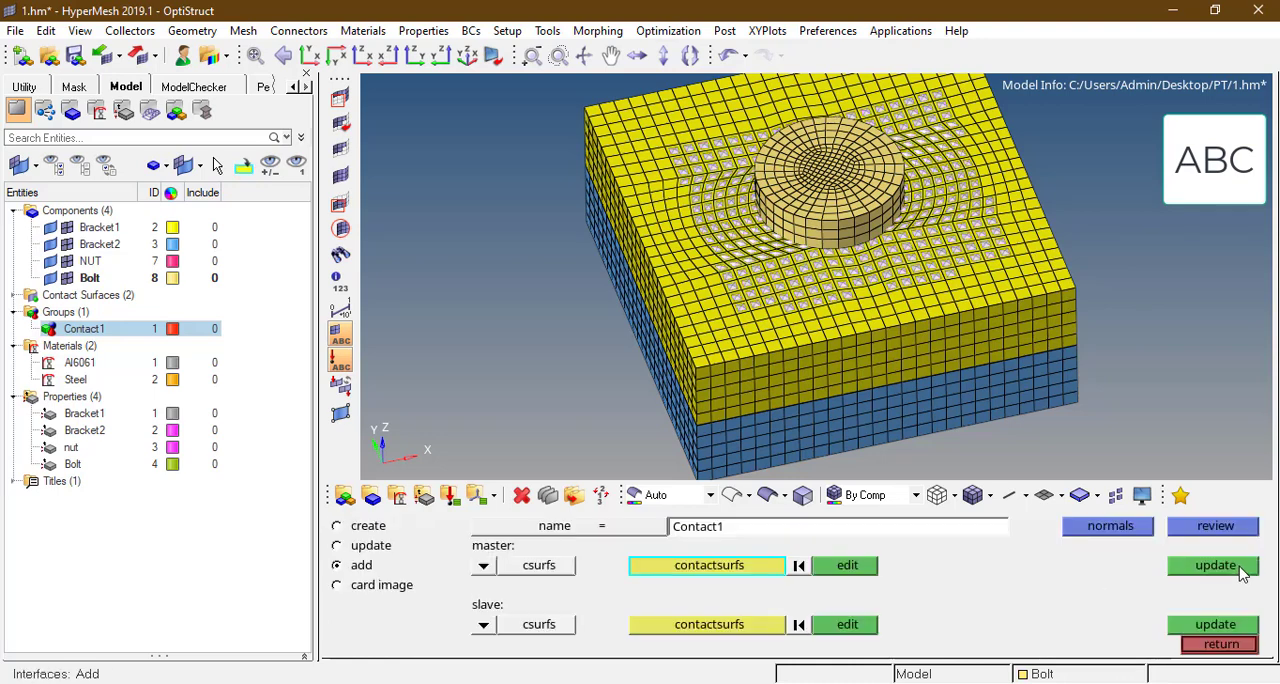
{"action": "left_click", "coordinate": [1238, 567]}
{"action": "left_click", "coordinate": [1221, 644]}
Step: Review Contact1 again to check its assigned master and slave surfaces on the model
{"action": "left_click", "coordinate": [150, 329]}
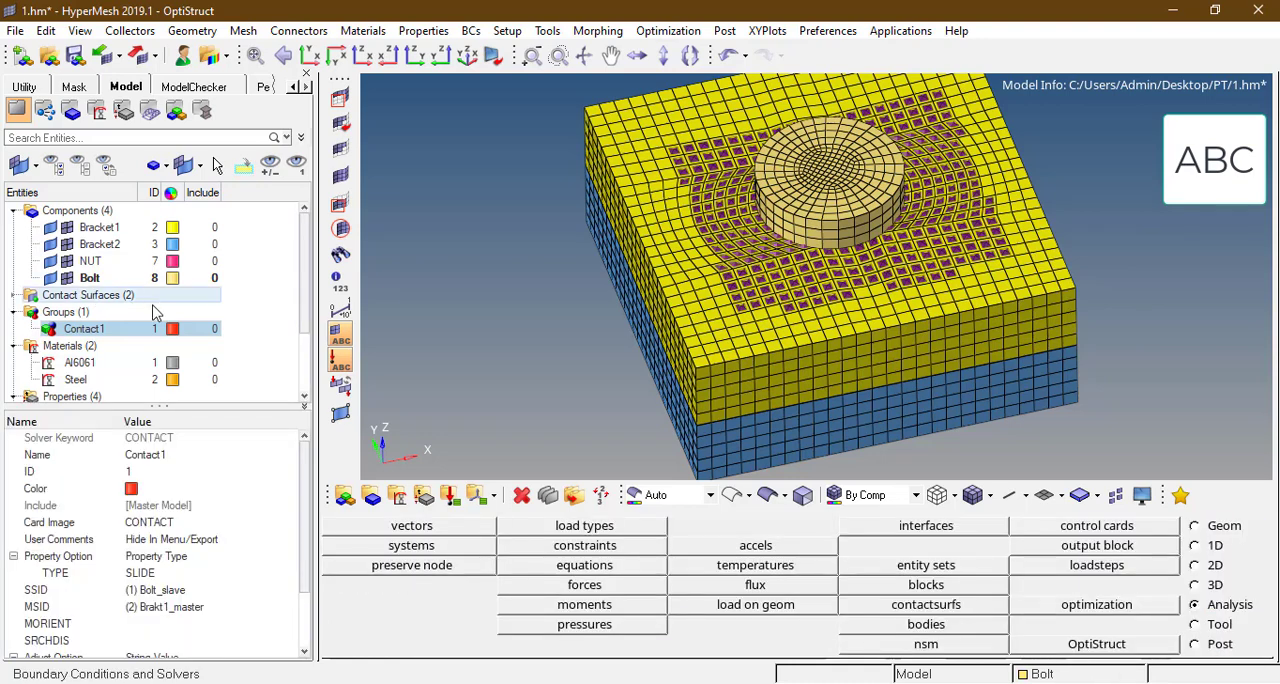
{"action": "right_click", "coordinate": [124, 333]}
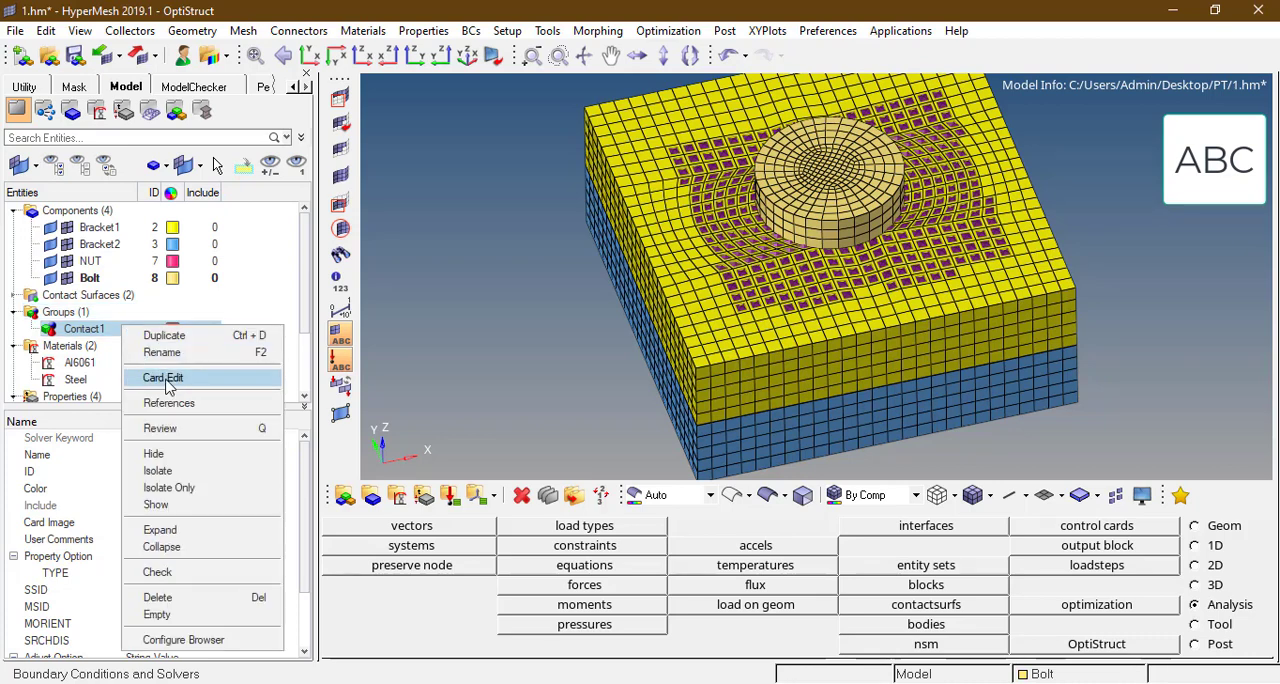
{"action": "left_click", "coordinate": [194, 437]}
{"action": "left_click_drag", "start_coordinate": [853, 297], "coordinate": [856, 309], "text": "ctrl"}
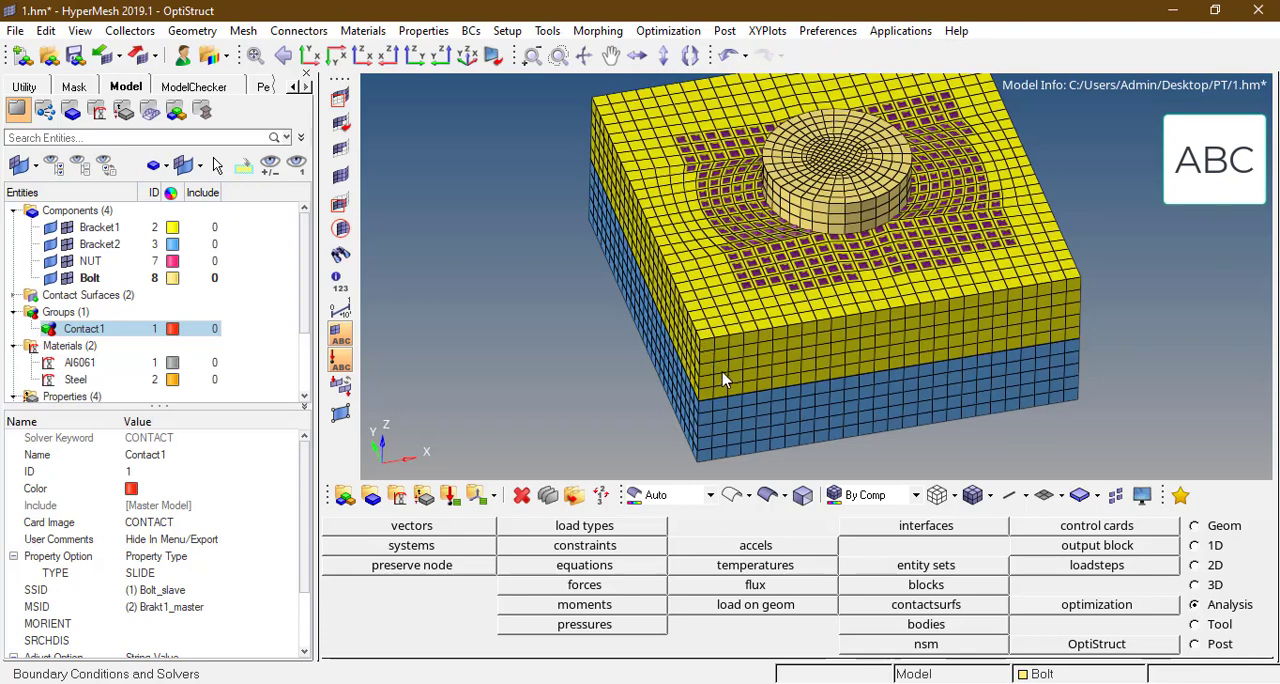
Step: Examine the bolted joint from the bolt-head side and from the nut side on Bracket2
{"action": "scroll", "coordinate": [757, 293], "scroll_direction": "down", "scroll_amount": 2}
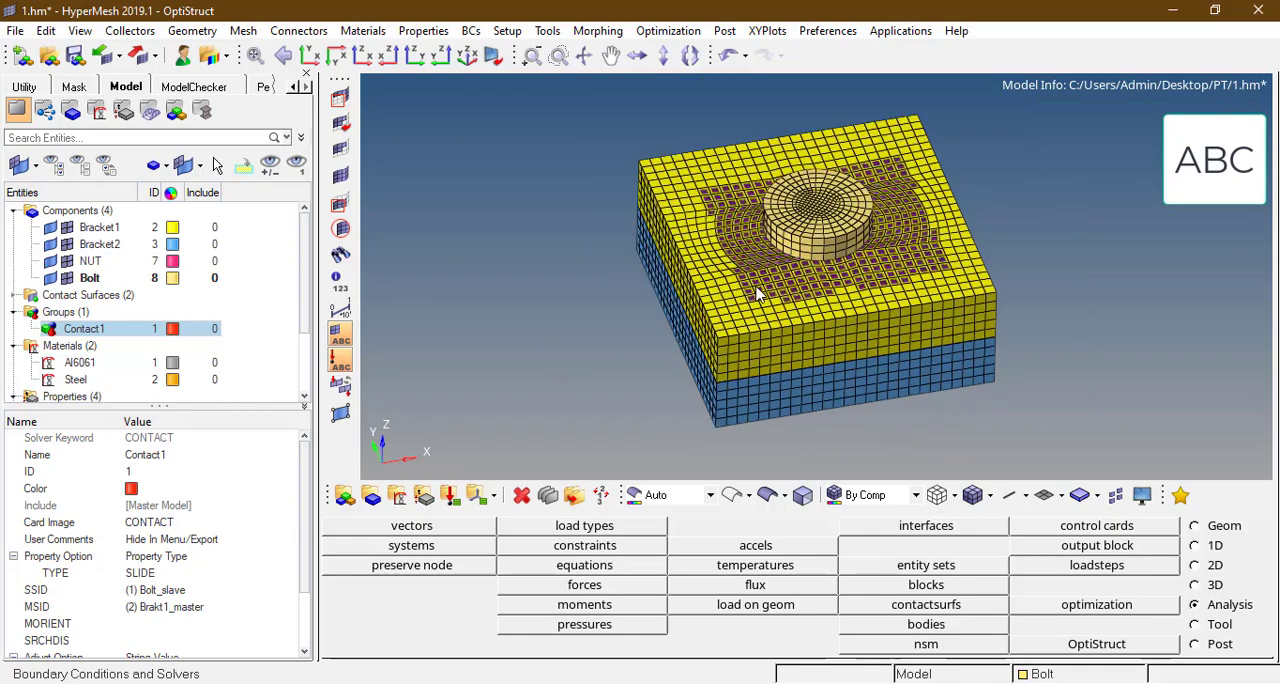
{"action": "scroll", "coordinate": [790, 295], "scroll_direction": "up", "scroll_amount": 2}
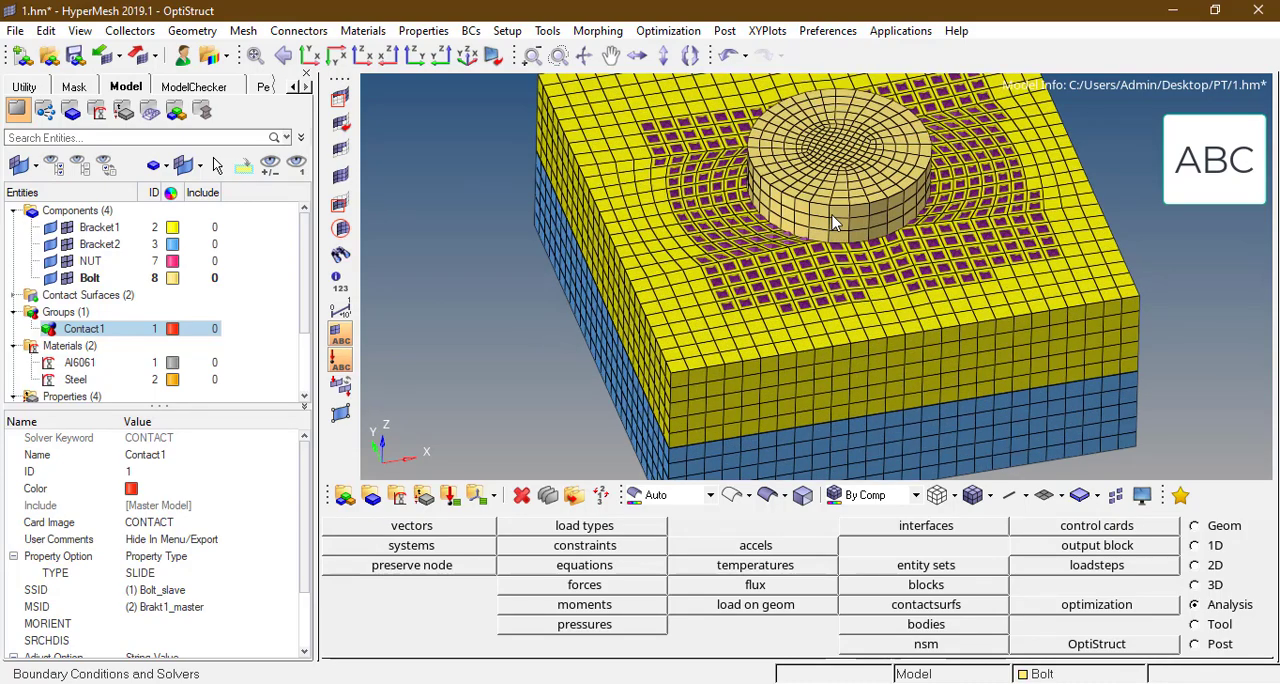
{"action": "left_click_drag", "start_coordinate": [806, 322], "coordinate": [882, 312], "text": "ctrl"}
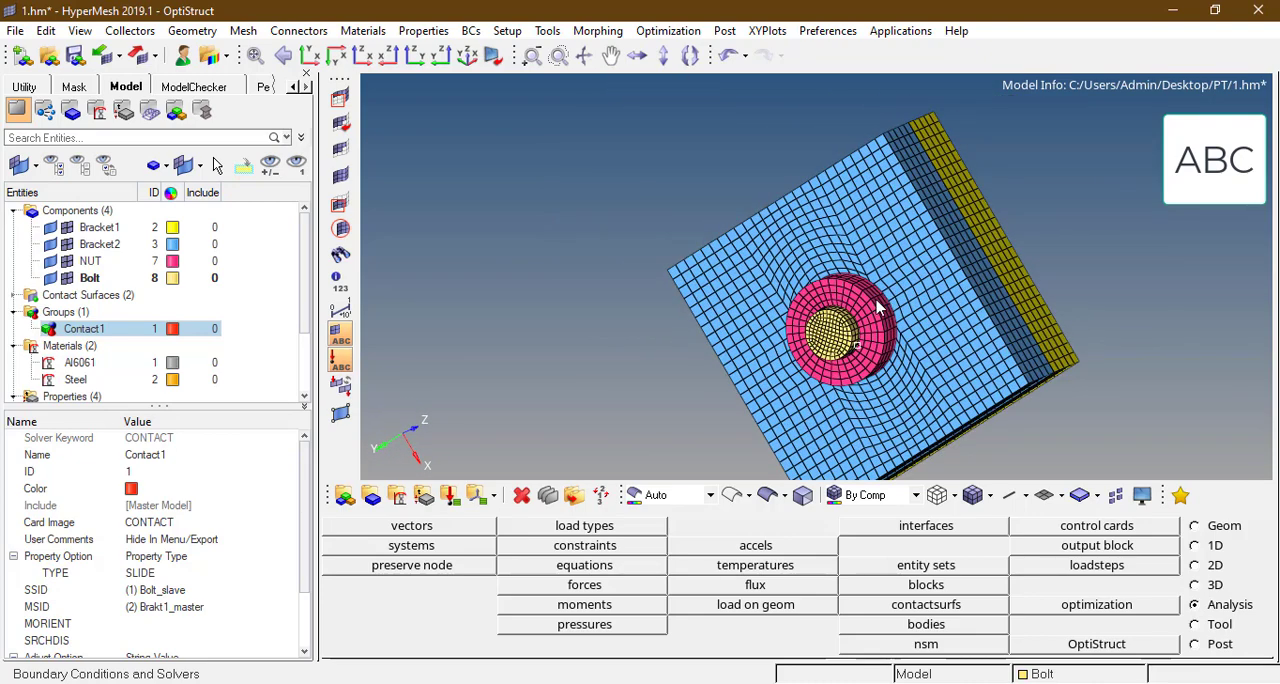
{"action": "left_click_drag", "start_coordinate": [876, 302], "coordinate": [850, 327], "text": "ctrl"}
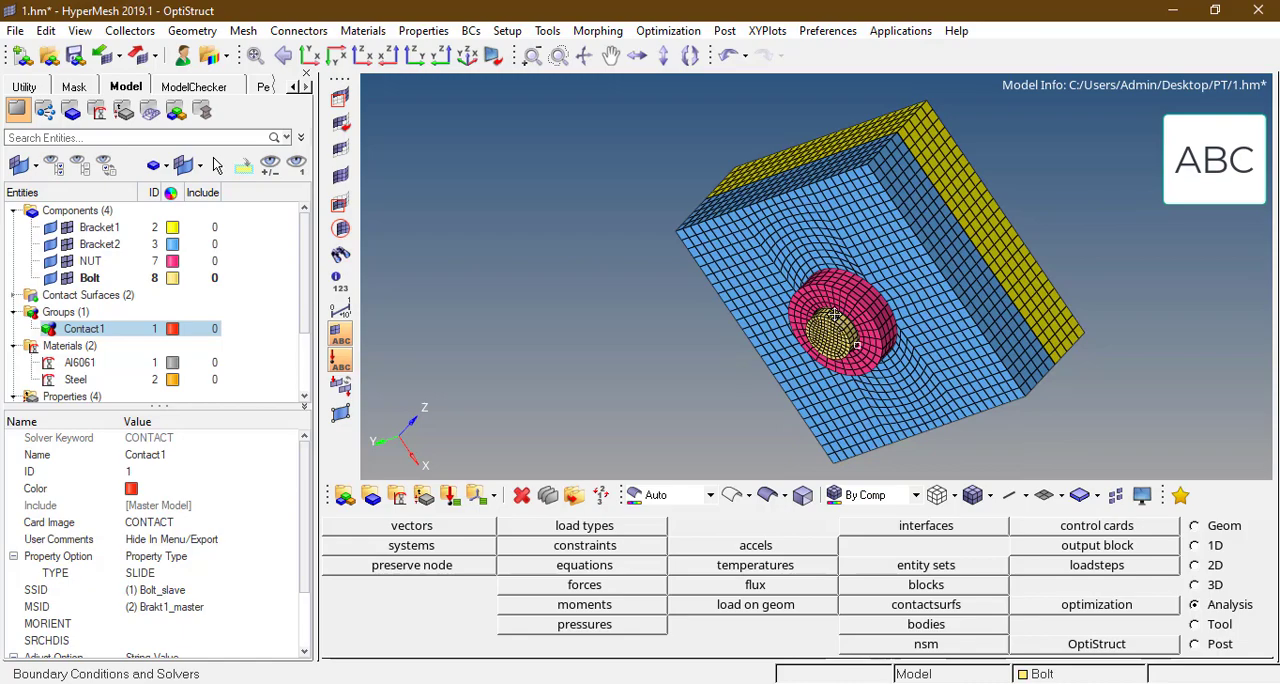
{"action": "scroll", "coordinate": [834, 316], "scroll_direction": "up", "scroll_amount": 5}
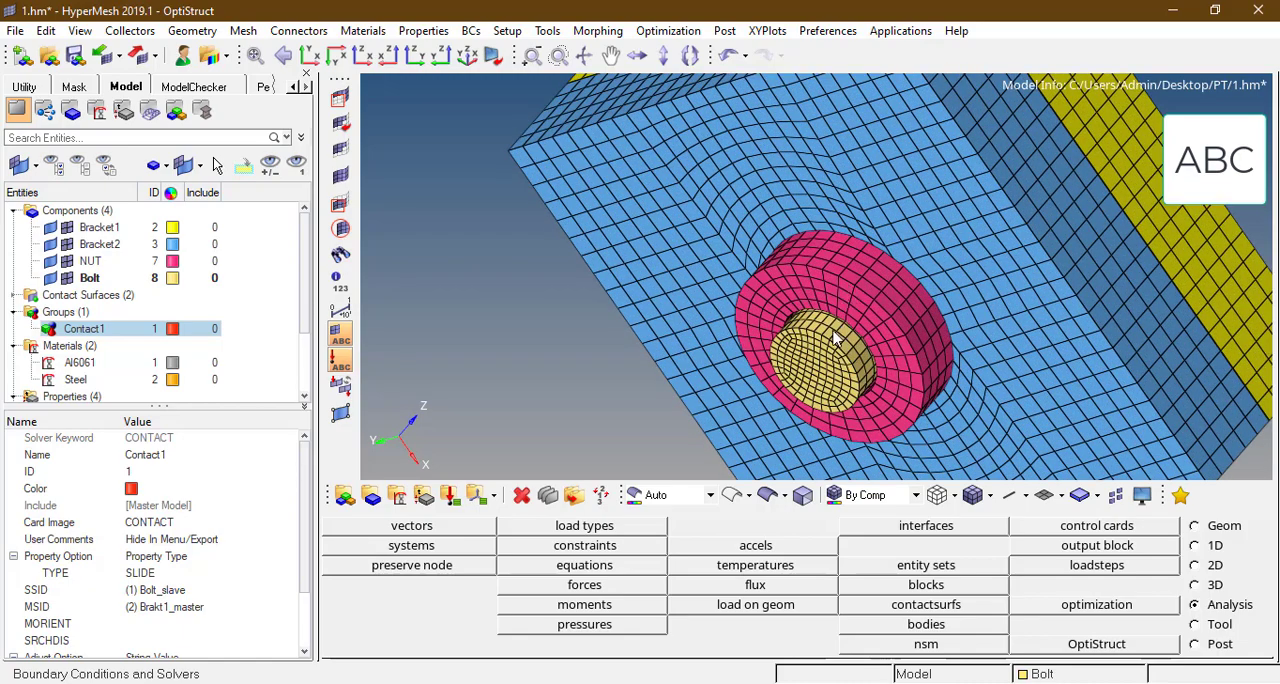
{"action": "scroll", "coordinate": [917, 262], "scroll_direction": "down", "scroll_amount": 5}
{"action": "left_click_drag", "start_coordinate": [949, 173], "coordinate": [815, 296], "text": "ctrl"}
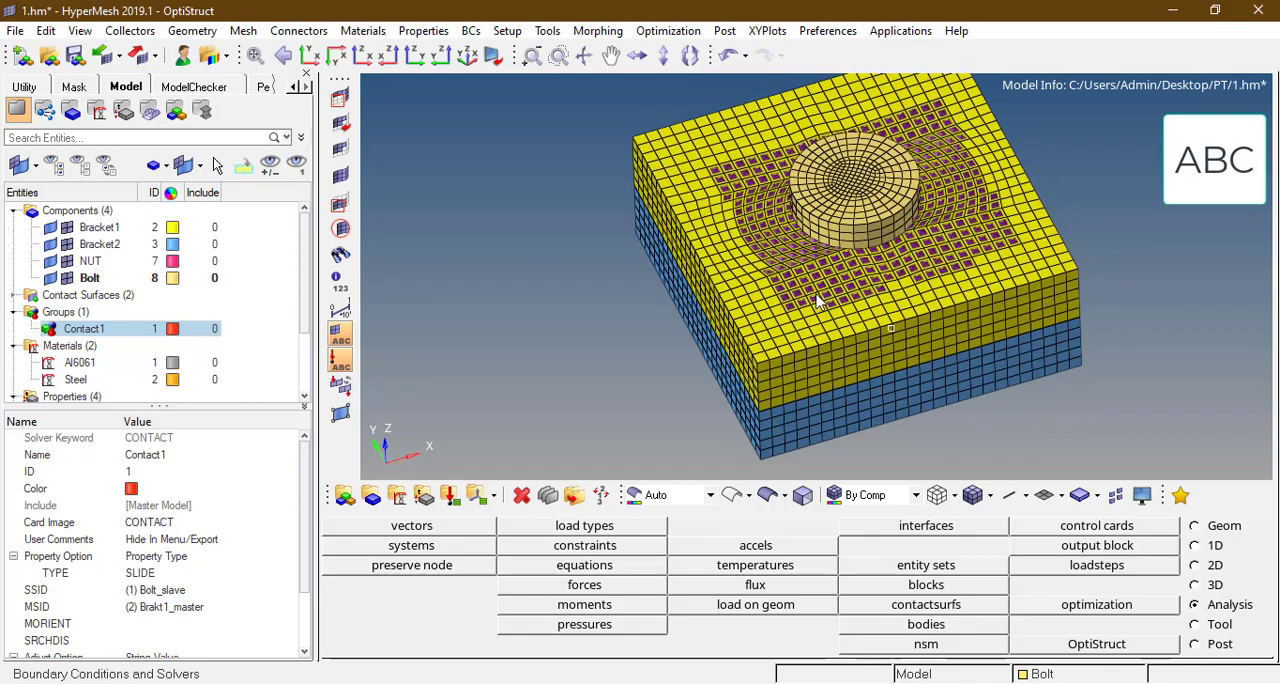
{"action": "scroll", "coordinate": [590, 308], "scroll_direction": "down", "scroll_amount": 2}
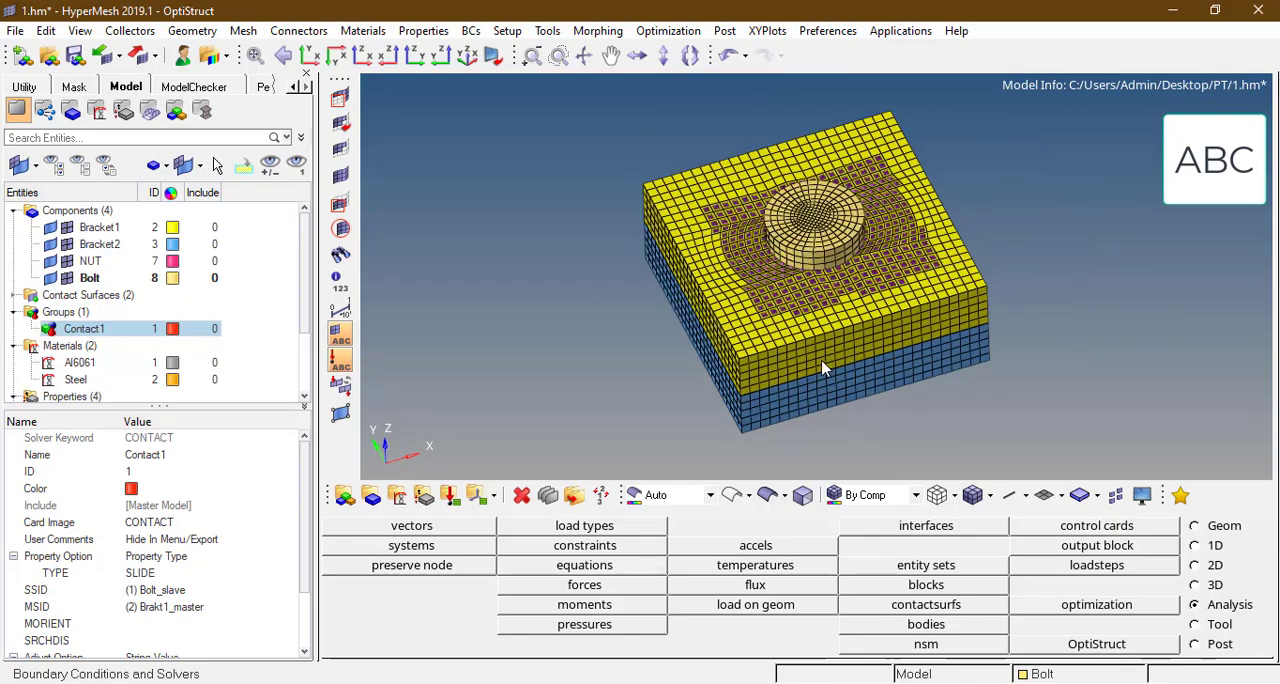
Step: Isolate the NUT component in the display and orient it so the flat face that meets Bracket2 is visible
{"action": "left_click_drag", "start_coordinate": [822, 368], "coordinate": [750, 322], "text": "ctrl"}
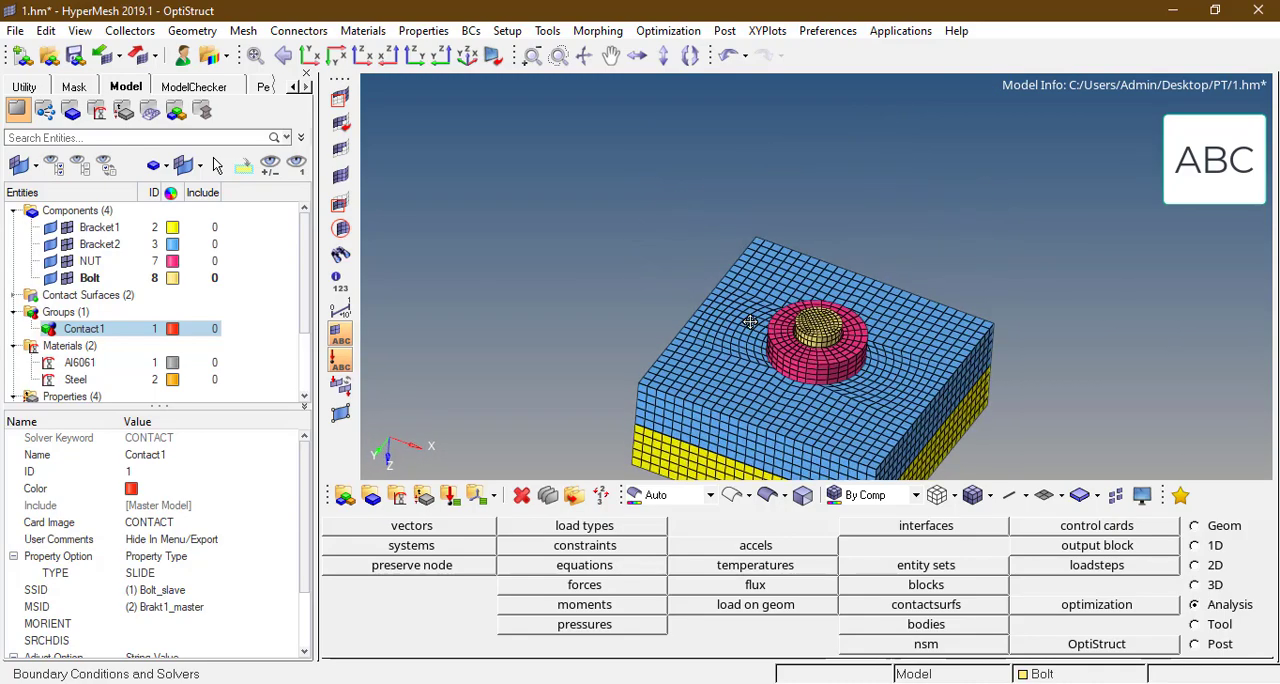
{"action": "right_click_drag", "start_coordinate": [799, 290], "coordinate": [789, 234], "text": "ctrl"}
{"action": "scroll", "coordinate": [787, 280], "scroll_direction": "up", "scroll_amount": 3}
{"action": "key", "text": "d"}
{"action": "right_click", "coordinate": [787, 290]}
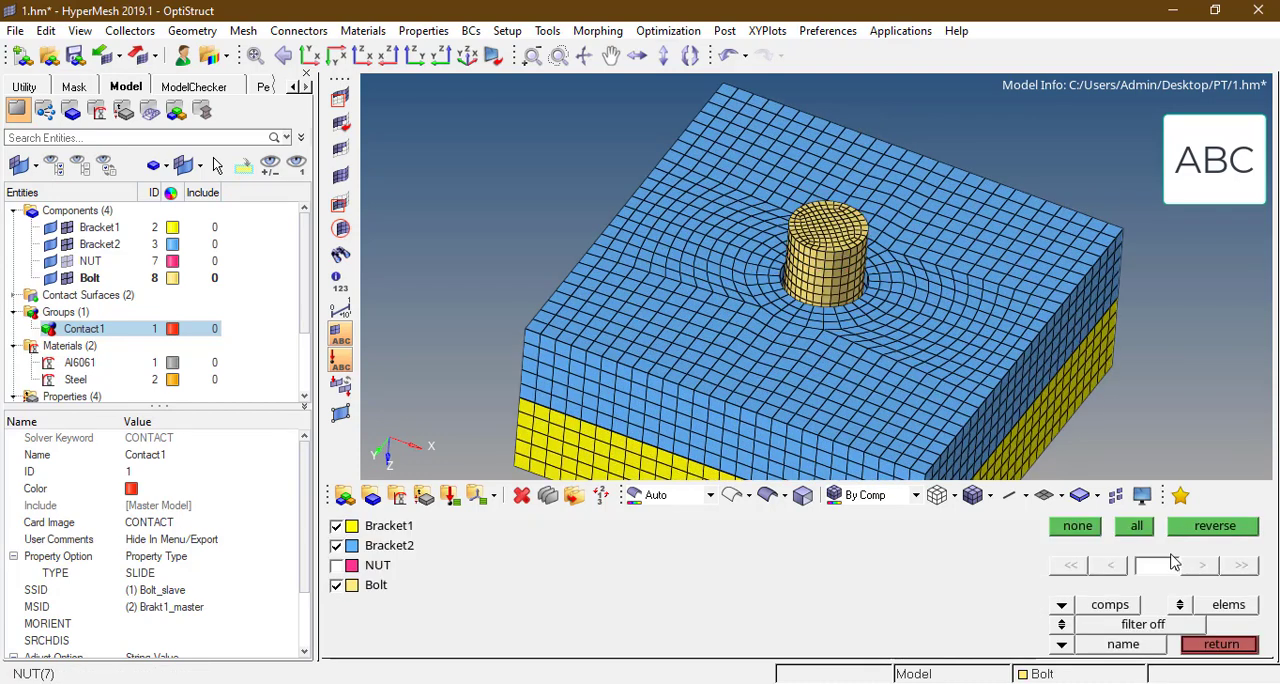
{"action": "left_click", "coordinate": [1188, 529]}
{"action": "left_click_drag", "start_coordinate": [852, 249], "coordinate": [884, 232], "text": "ctrl"}
{"action": "scroll", "coordinate": [840, 225], "scroll_direction": "up", "scroll_amount": 3}
{"action": "key", "text": "Escape"}
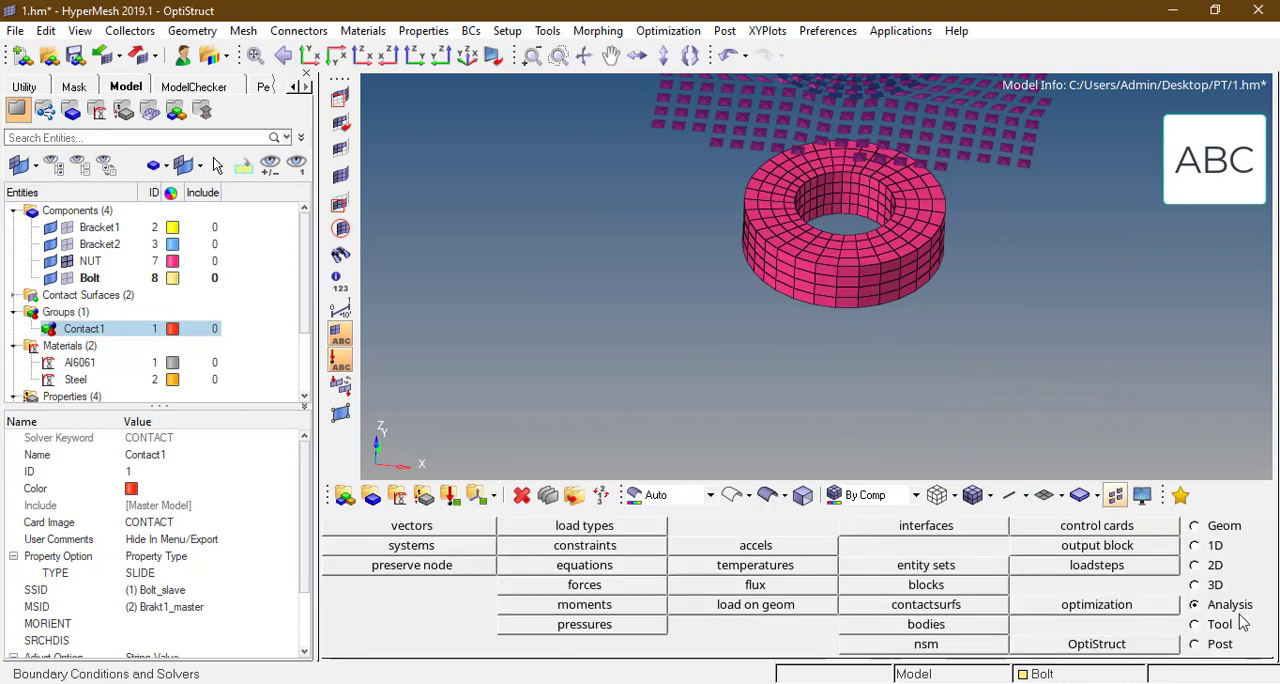
Step: Create a light grey solid-face contact surface named Nut_slave1 on the nut's flat face that meets Bracket2
{"action": "left_click", "coordinate": [975, 605]}
{"action": "left_click", "coordinate": [748, 528]}
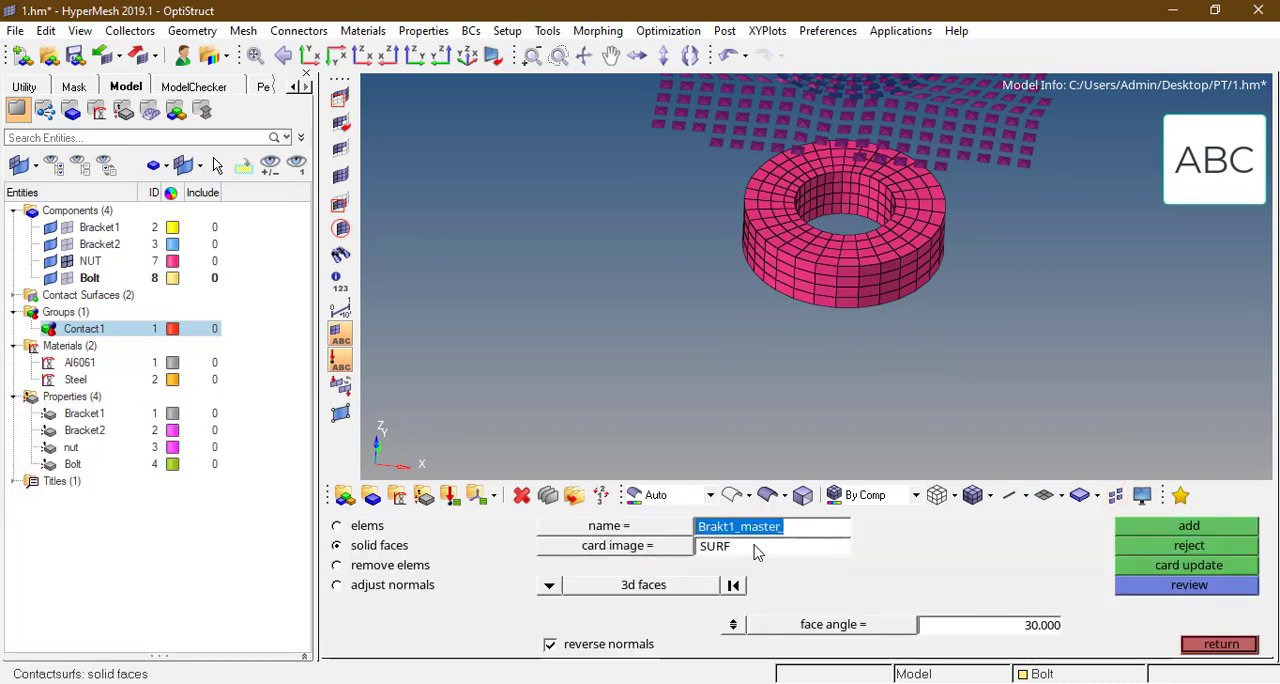
{"action": "type", "text": "Nut_slave"}
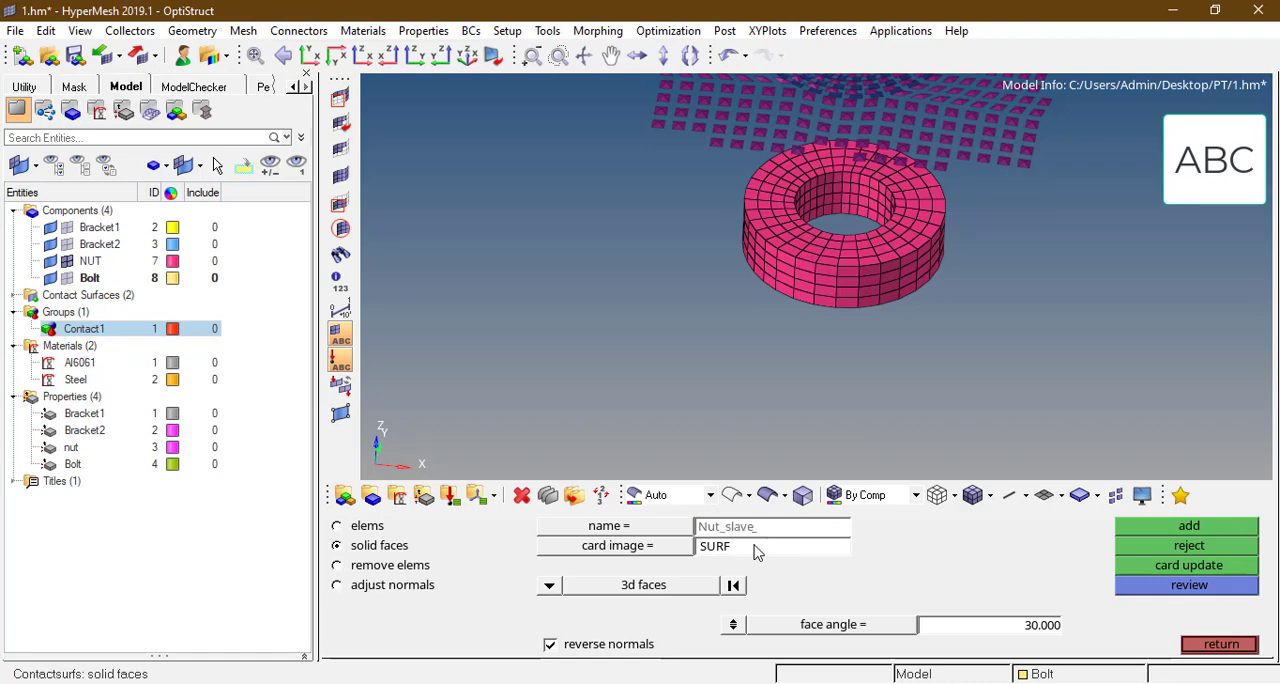
{"action": "type", "text": "1"}
{"action": "left_click", "coordinate": [734, 419]}
{"action": "scroll", "coordinate": [890, 266], "scroll_direction": "up", "scroll_amount": 3}
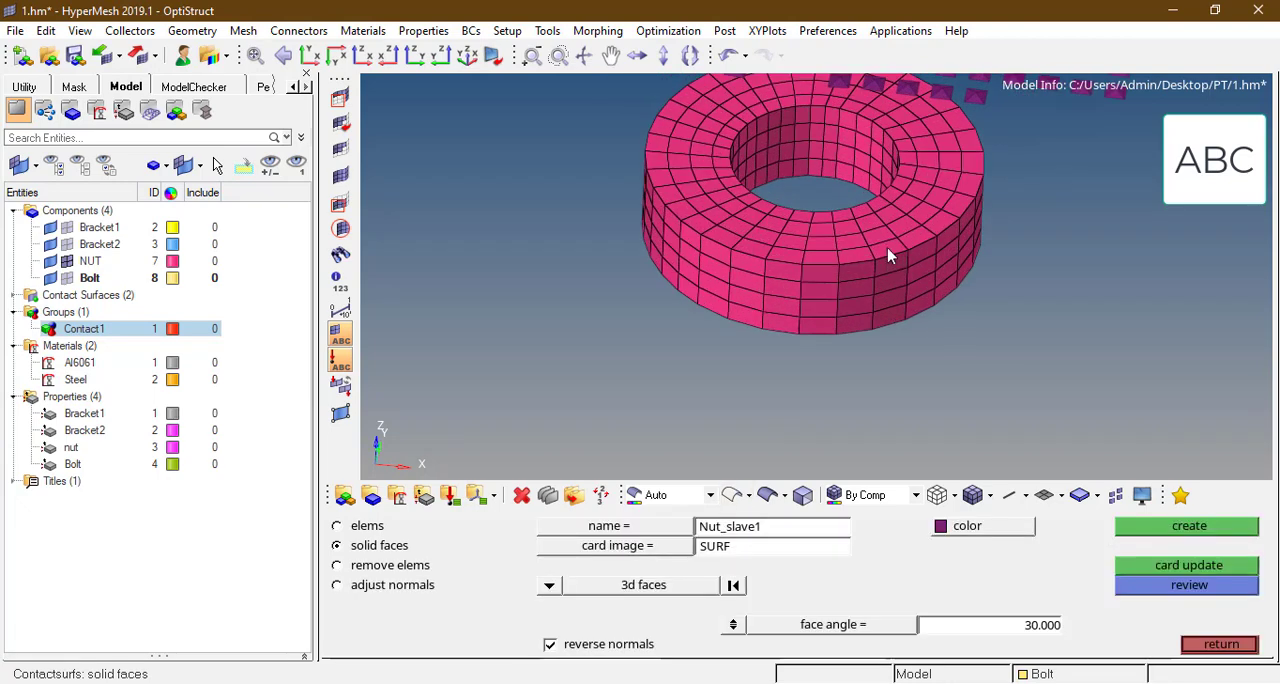
{"action": "left_click", "coordinate": [887, 247]}
{"action": "left_click", "coordinate": [1004, 532]}
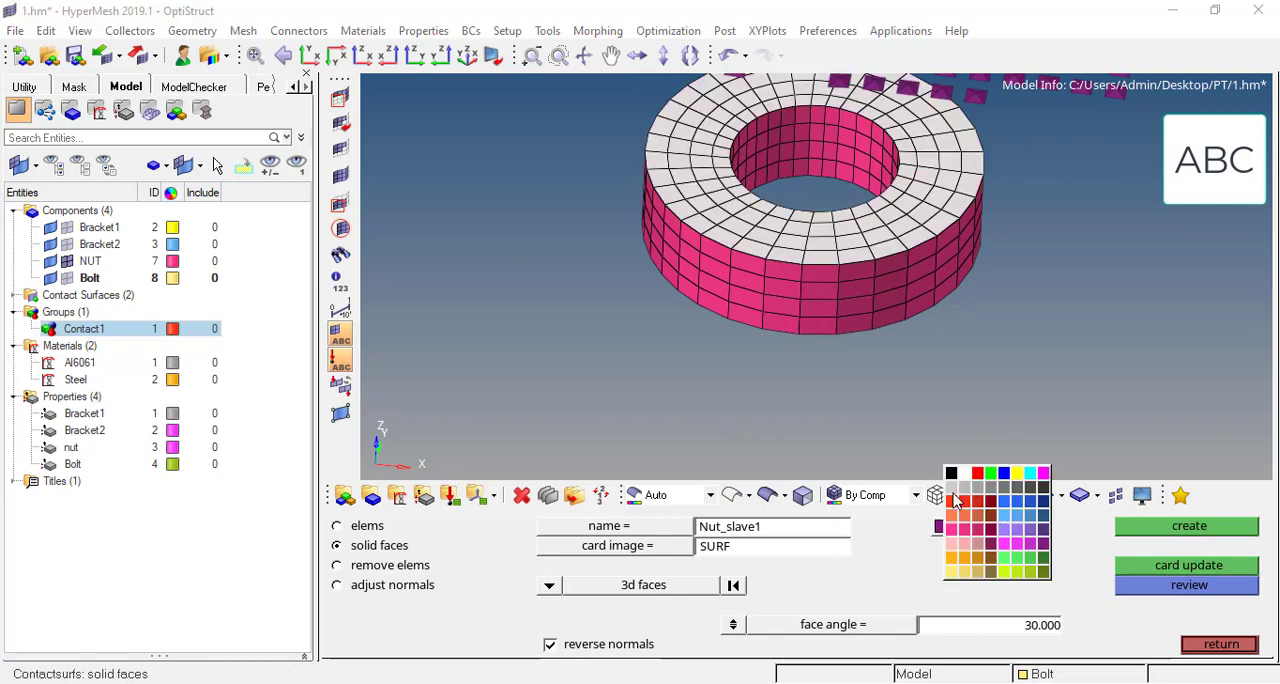
{"action": "left_click", "coordinate": [955, 497]}
{"action": "middle_click", "coordinate": [990, 400]}
{"action": "scroll", "coordinate": [838, 326], "scroll_direction": "down", "scroll_amount": 4}
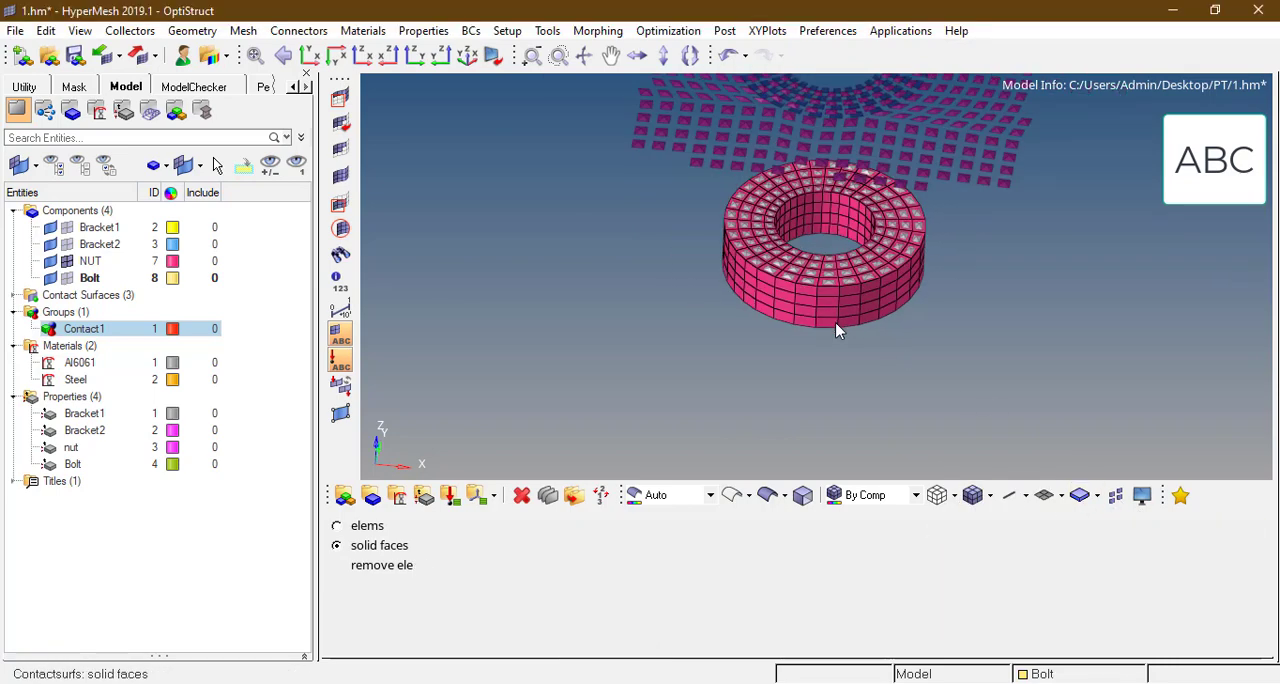
{"action": "key", "text": "Escape"}
Step: Show all components, then isolate Bracket2 with its nut-side face in view
{"action": "key", "text": "f"}
{"action": "key", "text": "d"}
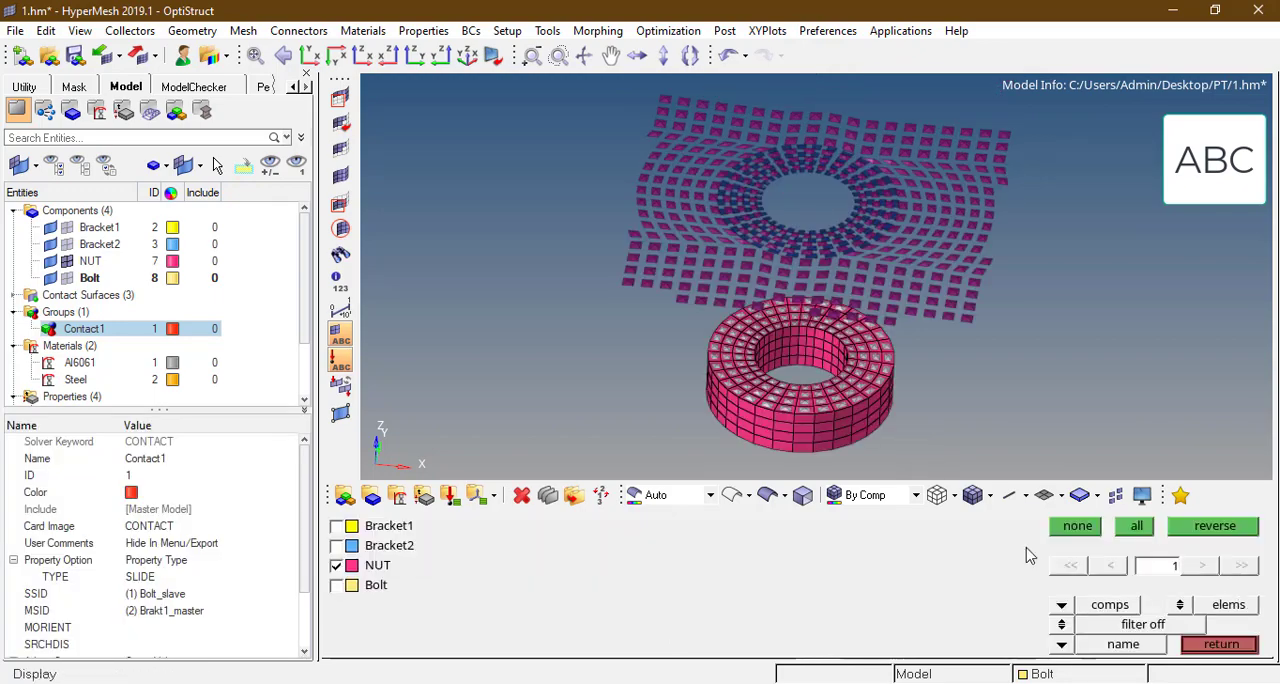
{"action": "left_click", "coordinate": [1148, 526]}
{"action": "scroll", "coordinate": [780, 205], "scroll_direction": "down", "scroll_amount": 4, "text": "ctrl"}
{"action": "left_click_drag", "start_coordinate": [785, 345], "coordinate": [742, 260], "text": "ctrl"}
{"action": "scroll", "coordinate": [739, 259], "scroll_direction": "up", "scroll_amount": 3, "text": "ctrl"}
{"action": "right_click", "coordinate": [1048, 468]}
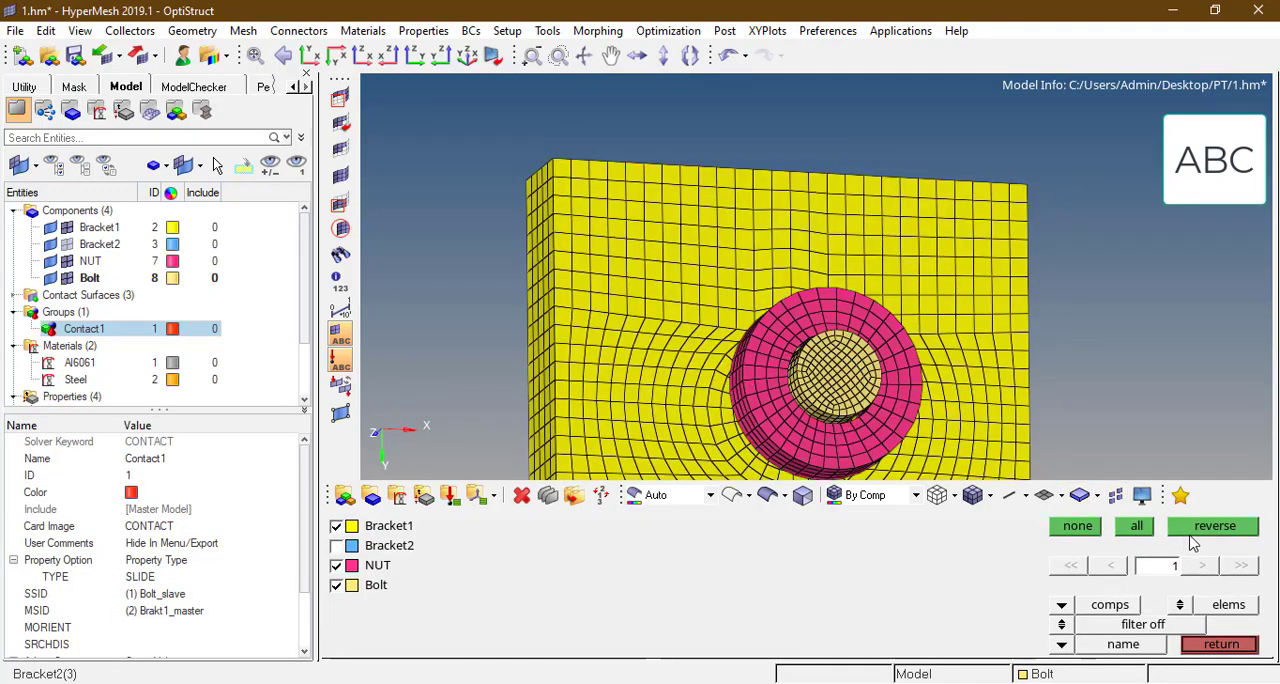
{"action": "left_click", "coordinate": [1191, 532]}
{"action": "scroll", "coordinate": [866, 226], "scroll_direction": "down", "scroll_amount": 3, "text": "ctrl"}
{"action": "left_click_drag", "start_coordinate": [866, 230], "coordinate": [800, 251], "text": "ctrl"}
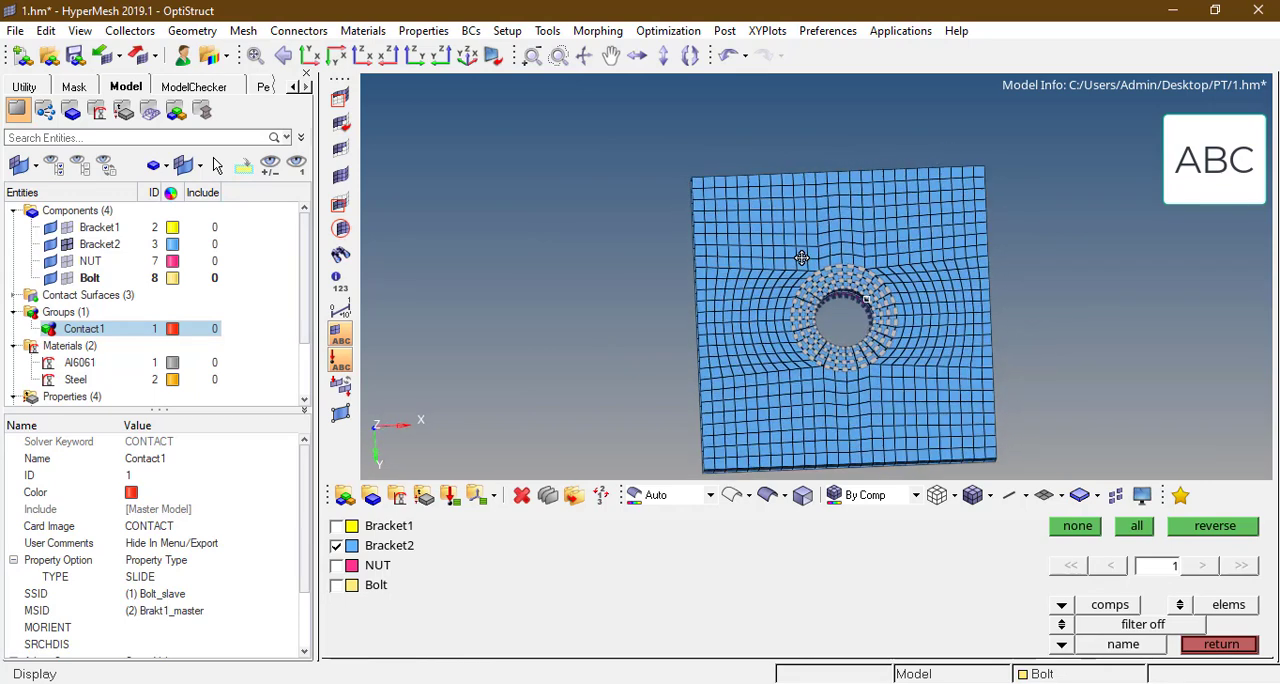
{"action": "left_click_drag", "start_coordinate": [931, 320], "coordinate": [925, 325], "text": "ctrl"}
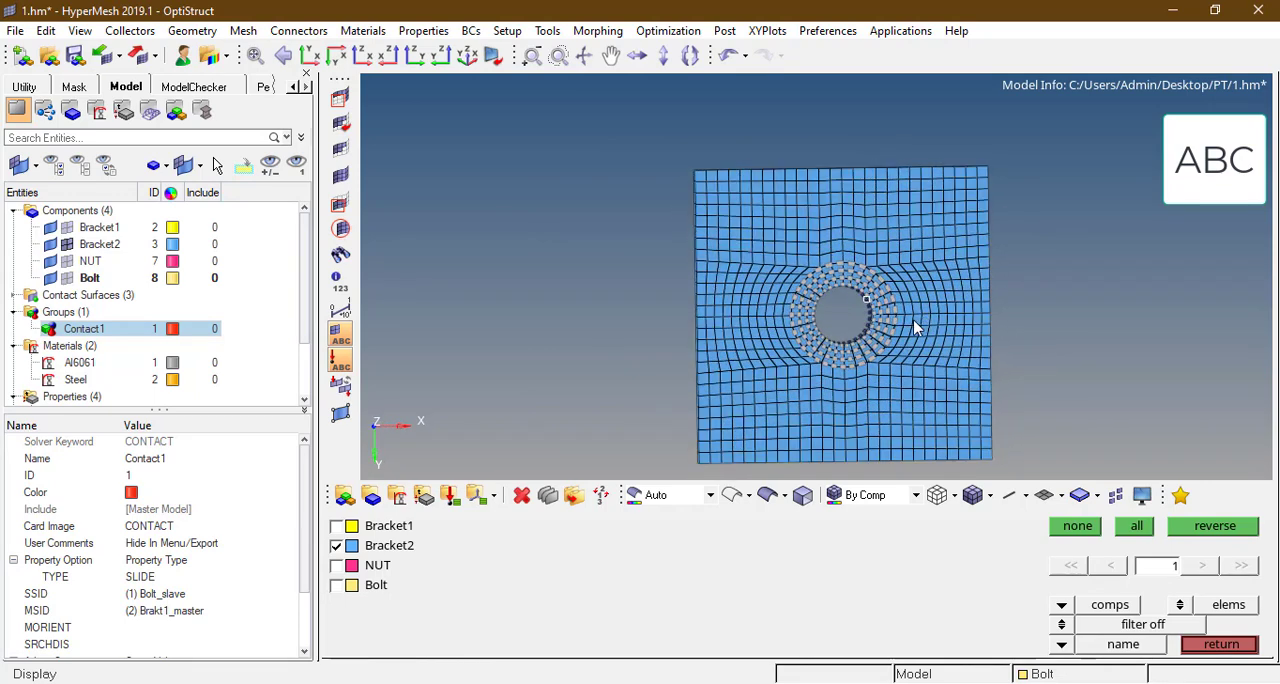
Step: Mask the outer elements of Bracket2 so only the block of elements around the bolt hole stays displayed
{"action": "key", "text": "F5"}
{"action": "scroll", "coordinate": [771, 237], "scroll_direction": "up", "scroll_amount": 2, "text": "ctrl"}
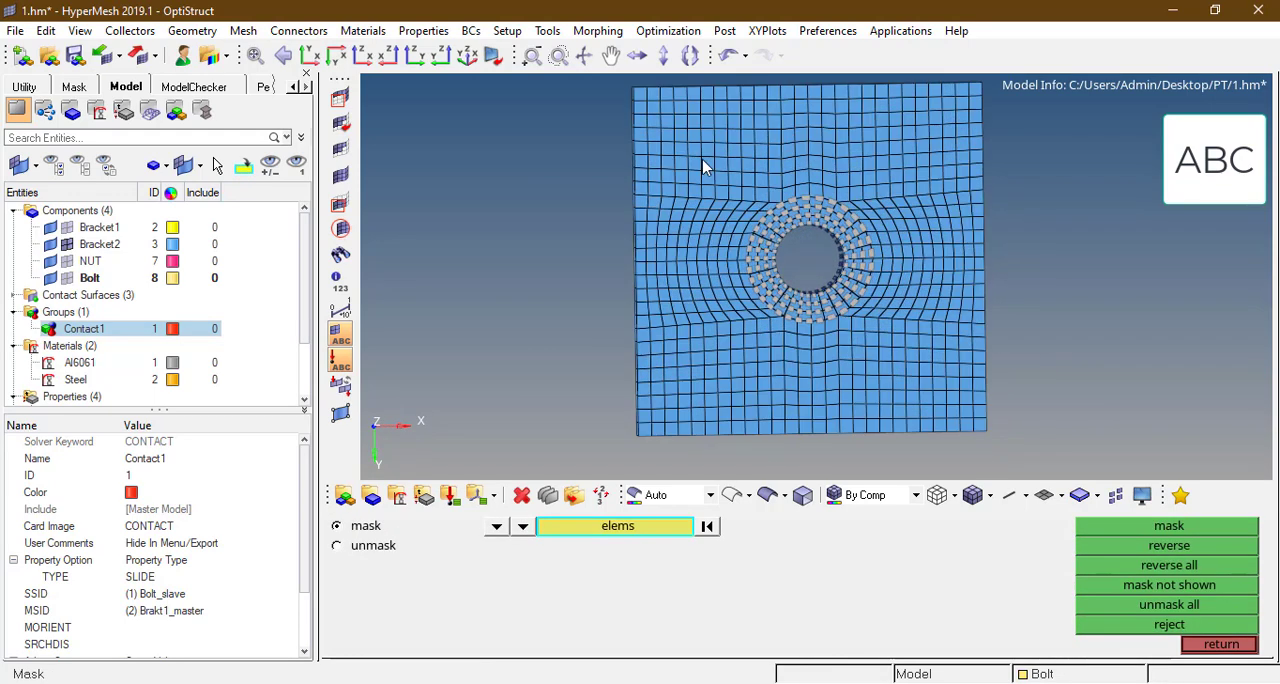
{"action": "left_click_drag", "start_coordinate": [706, 163], "coordinate": [936, 368], "text": "shift"}
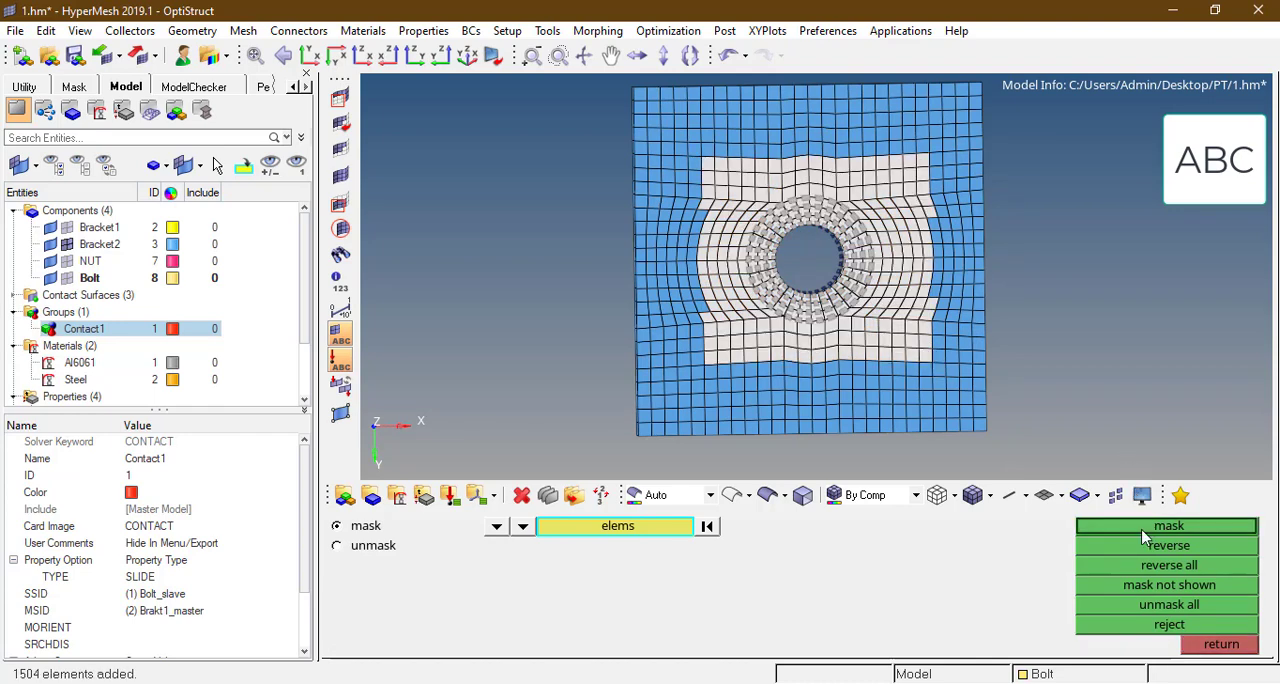
{"action": "left_click", "coordinate": [1160, 526]}
{"action": "left_click_drag", "start_coordinate": [886, 220], "coordinate": [838, 303], "text": "ctrl"}
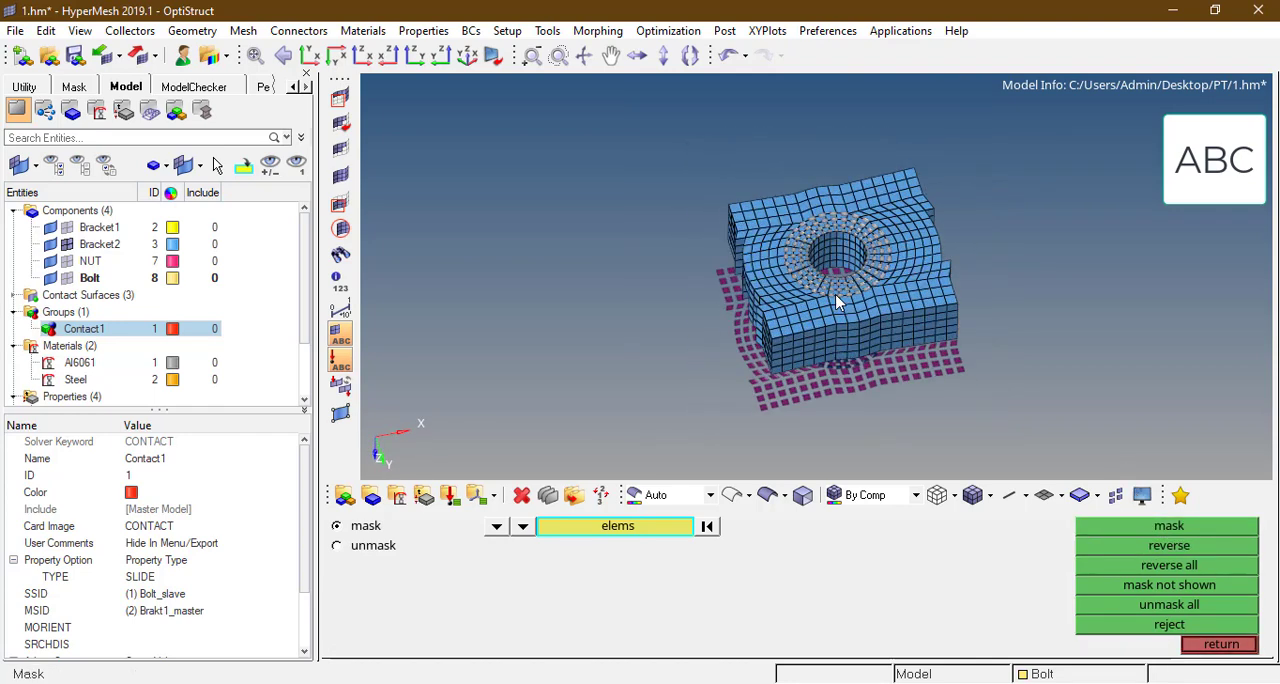
{"action": "scroll", "coordinate": [835, 296], "scroll_direction": "up", "scroll_amount": 2, "text": "ctrl"}
Step: Create a dark purple solid-face contact surface named Brakt2_master on Bracket2's nut-side face around the hole
{"action": "key", "text": "Escape"}
{"action": "left_click", "coordinate": [956, 603]}
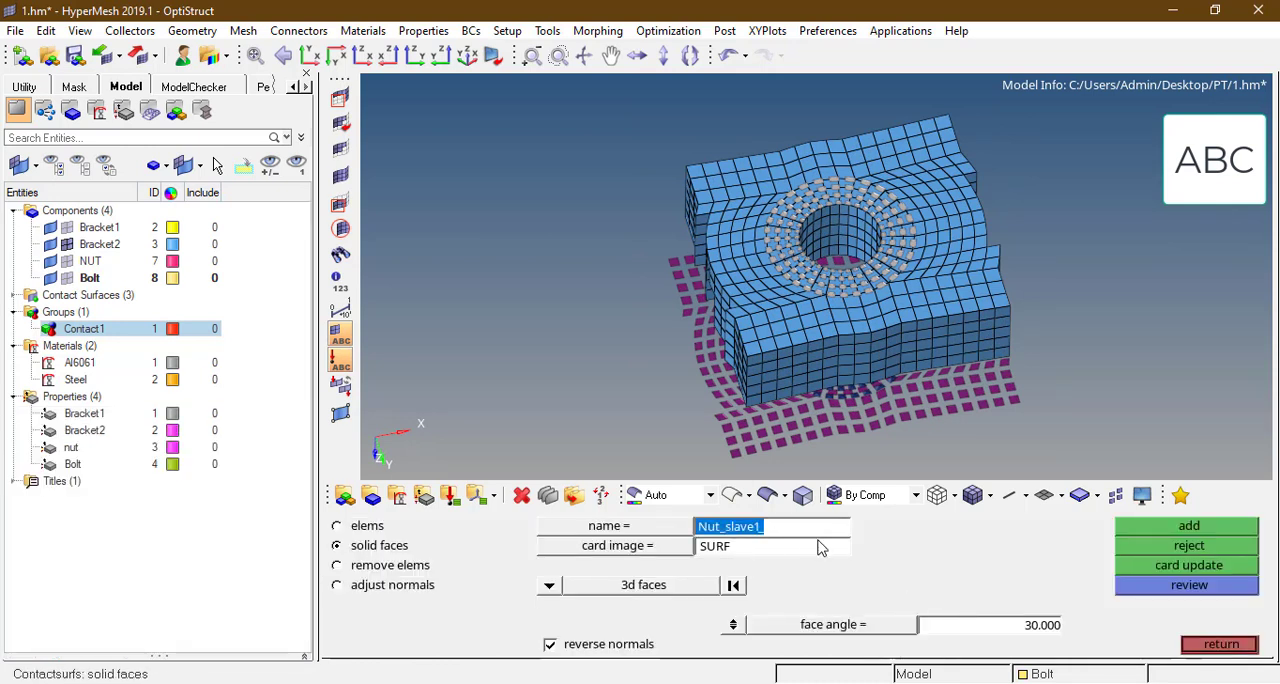
{"action": "type", "text": "Brakt2_master_"}
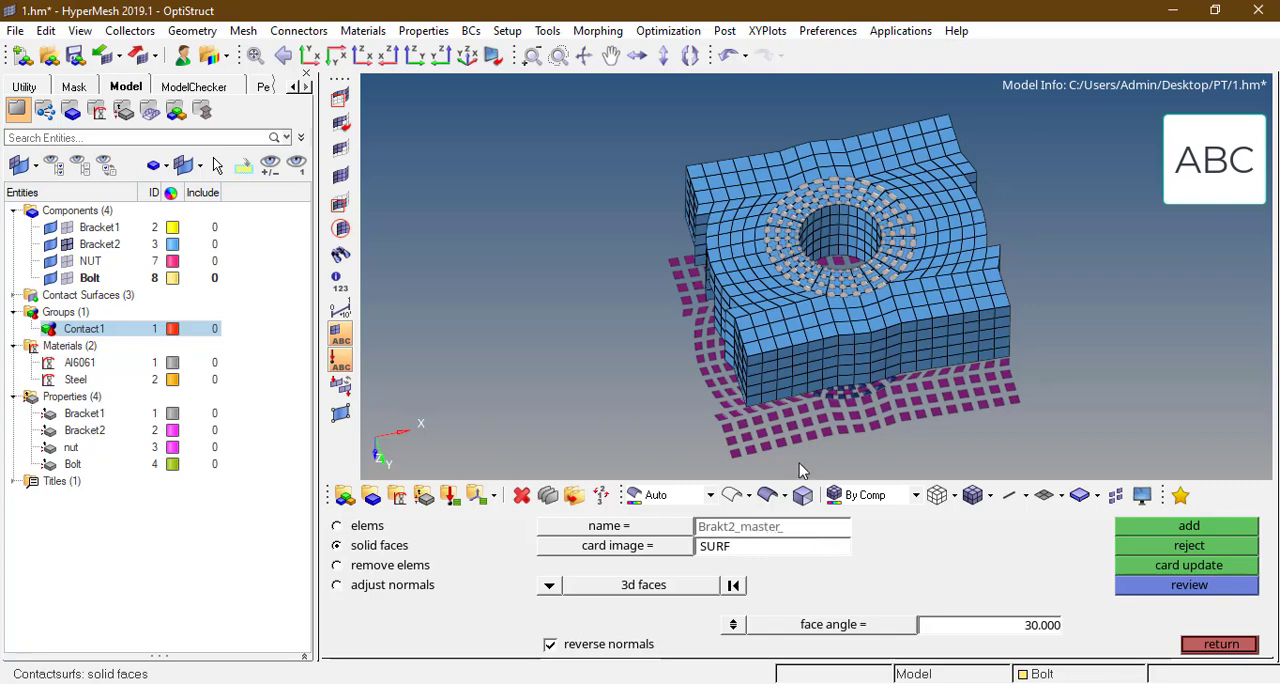
{"action": "key", "text": "Return"}
{"action": "scroll", "coordinate": [860, 319], "scroll_direction": "up", "scroll_amount": 3}
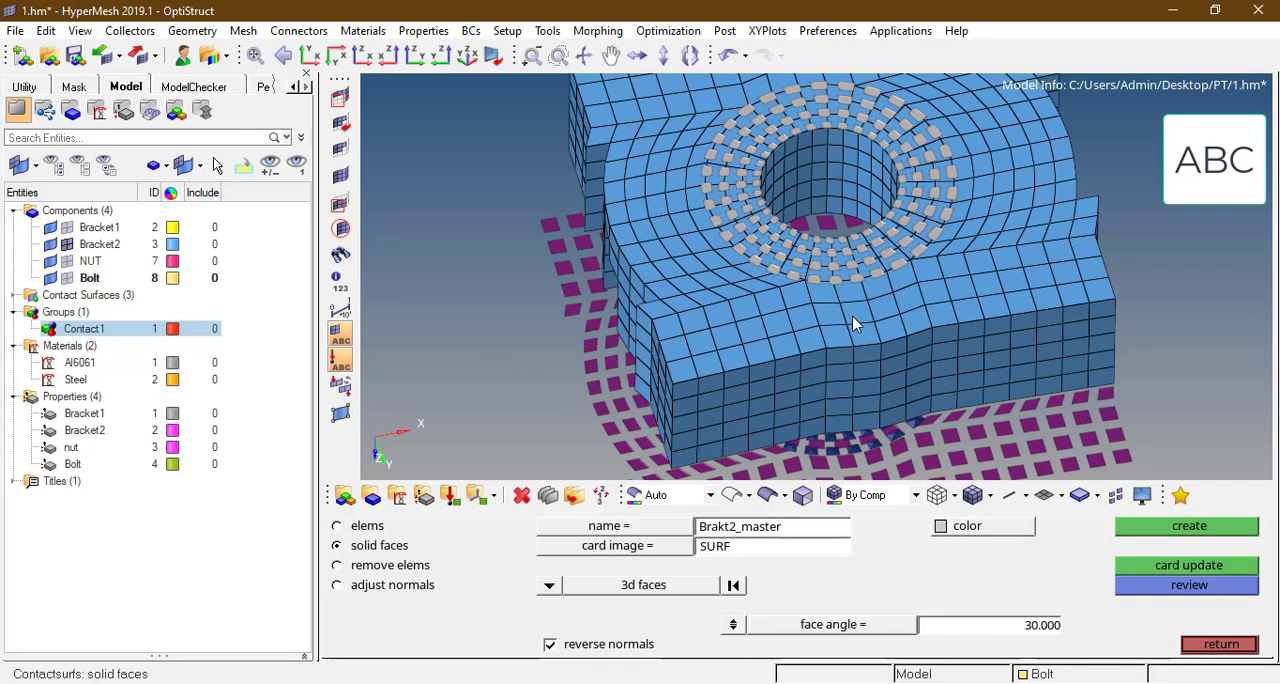
{"action": "left_click", "coordinate": [852, 318]}
{"action": "left_click", "coordinate": [962, 528]}
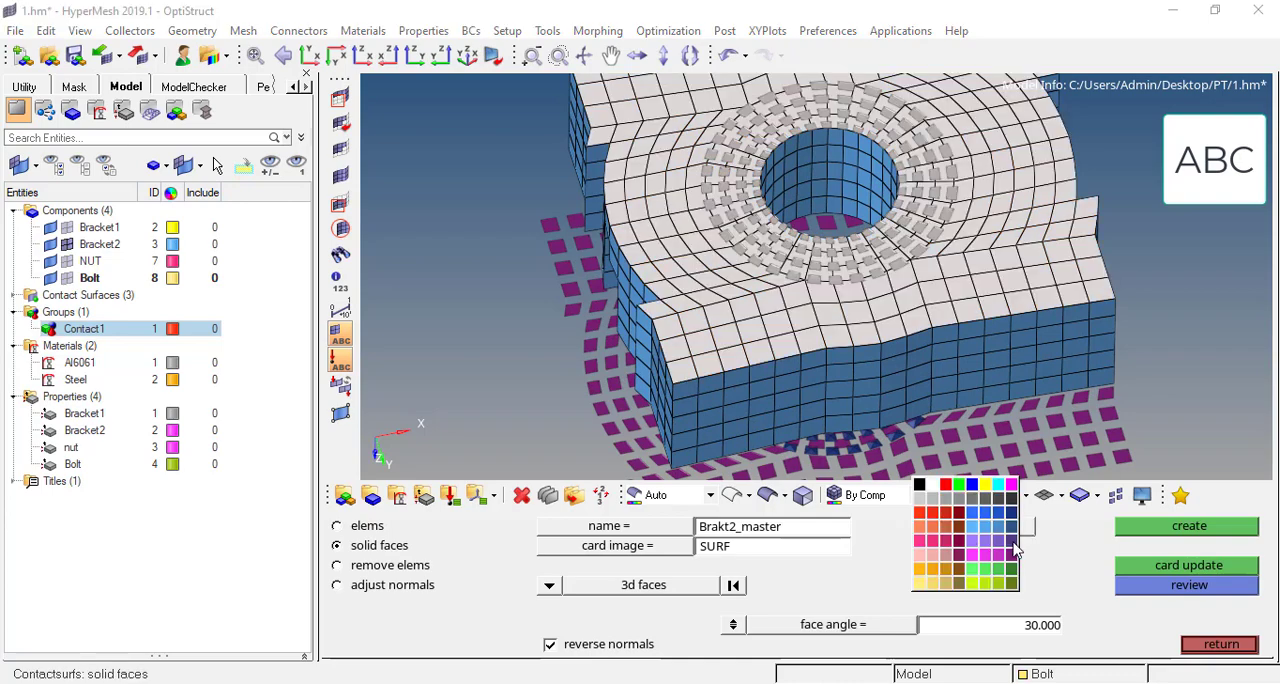
{"action": "left_click", "coordinate": [1013, 543]}
{"action": "left_click", "coordinate": [1178, 530]}
{"action": "scroll", "coordinate": [819, 280], "scroll_direction": "down", "scroll_amount": 3}
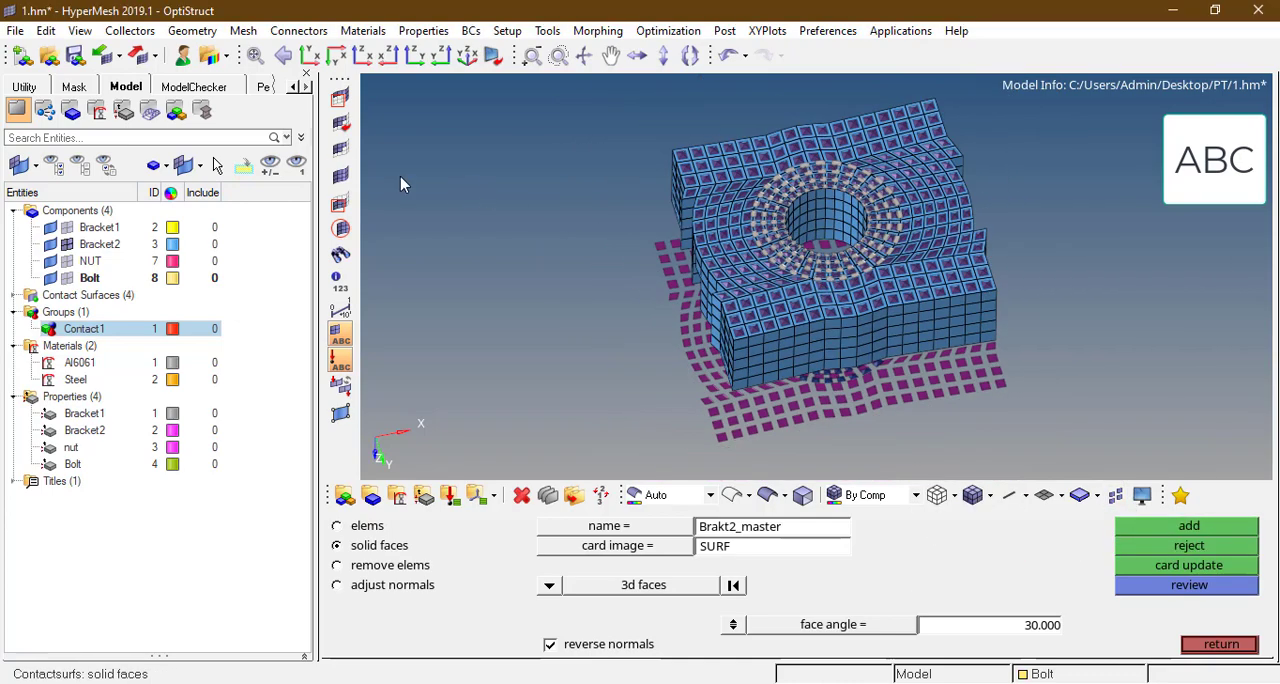
Step: Unmask the remaining Bracket2 elements and display all components of the bolted joint again
{"action": "left_click", "coordinate": [341, 176]}
{"action": "scroll", "coordinate": [768, 226], "scroll_direction": "down", "scroll_amount": 2}
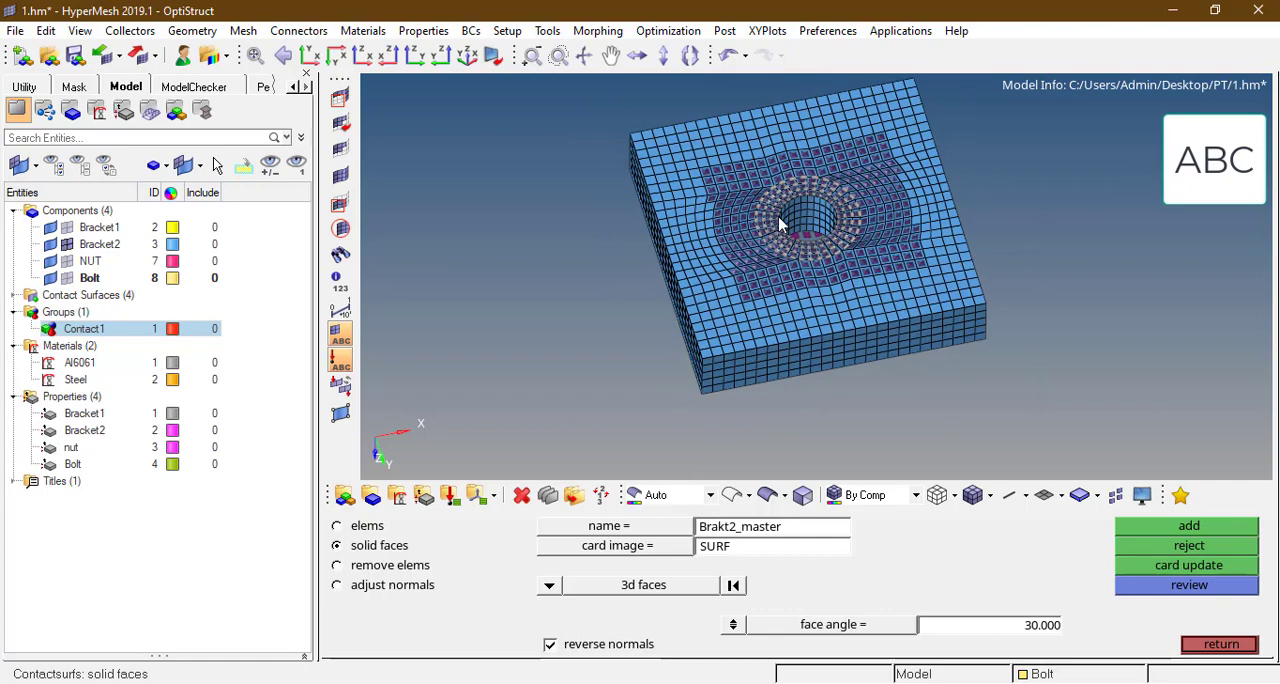
{"action": "key", "text": "f"}
{"action": "key", "text": "d"}
{"action": "left_click", "coordinate": [1145, 528]}
{"action": "scroll", "coordinate": [912, 187], "scroll_direction": "down", "scroll_amount": 3, "text": "ctrl"}
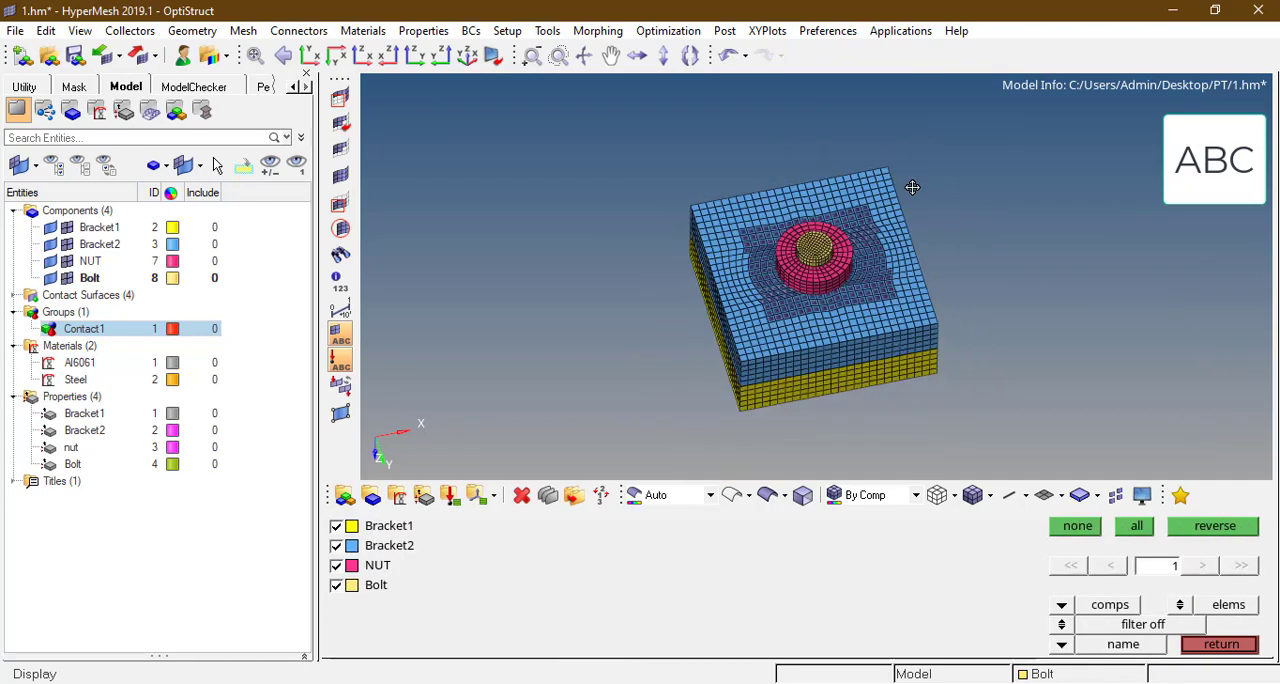
Step: Hide Bracket2 and orient the joint to expose the nut and the contact surfaces beneath it
{"action": "left_click_drag", "start_coordinate": [912, 187], "coordinate": [774, 200], "text": "ctrl"}
{"action": "scroll", "coordinate": [773, 201], "scroll_direction": "up", "scroll_amount": 4, "text": "ctrl"}
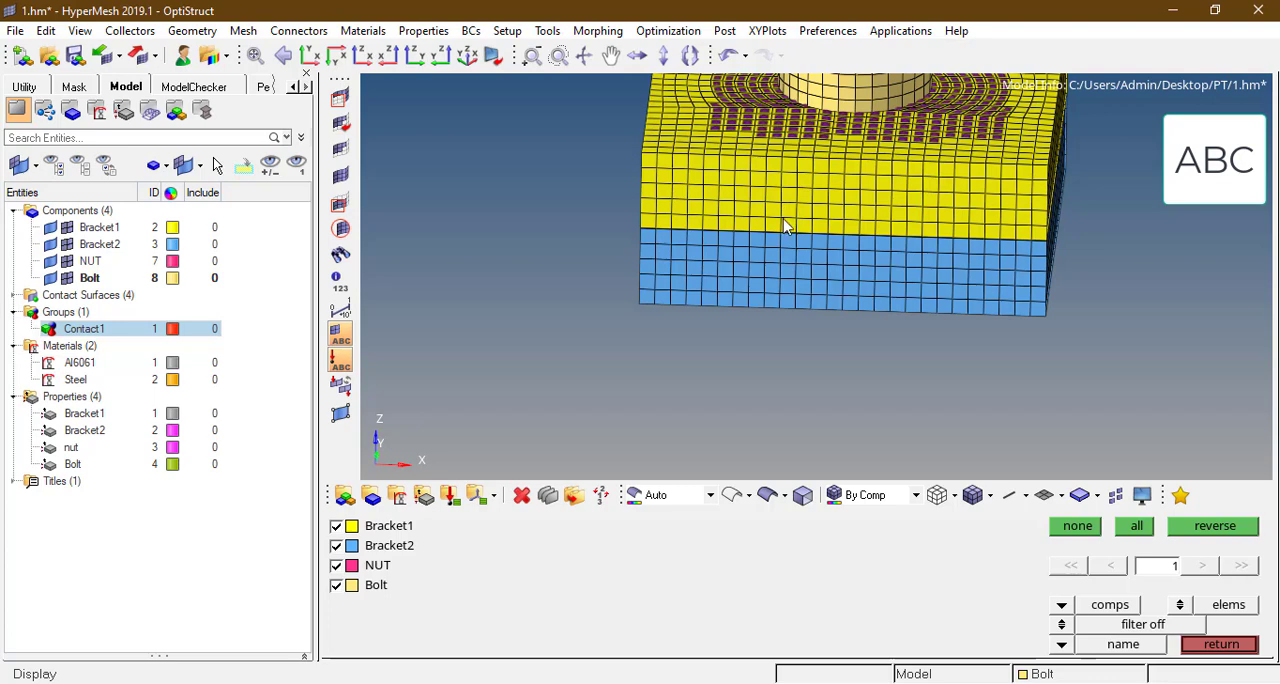
{"action": "left_click", "coordinate": [768, 264]}
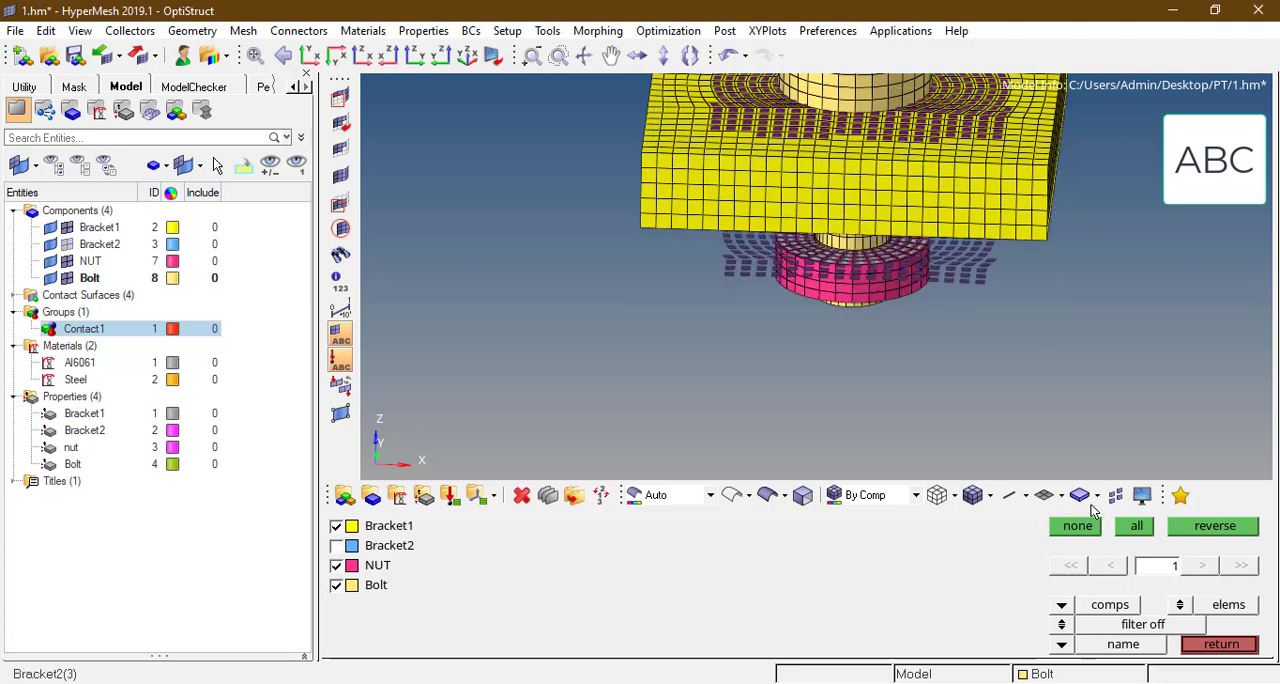
{"action": "left_click", "coordinate": [1192, 535]}
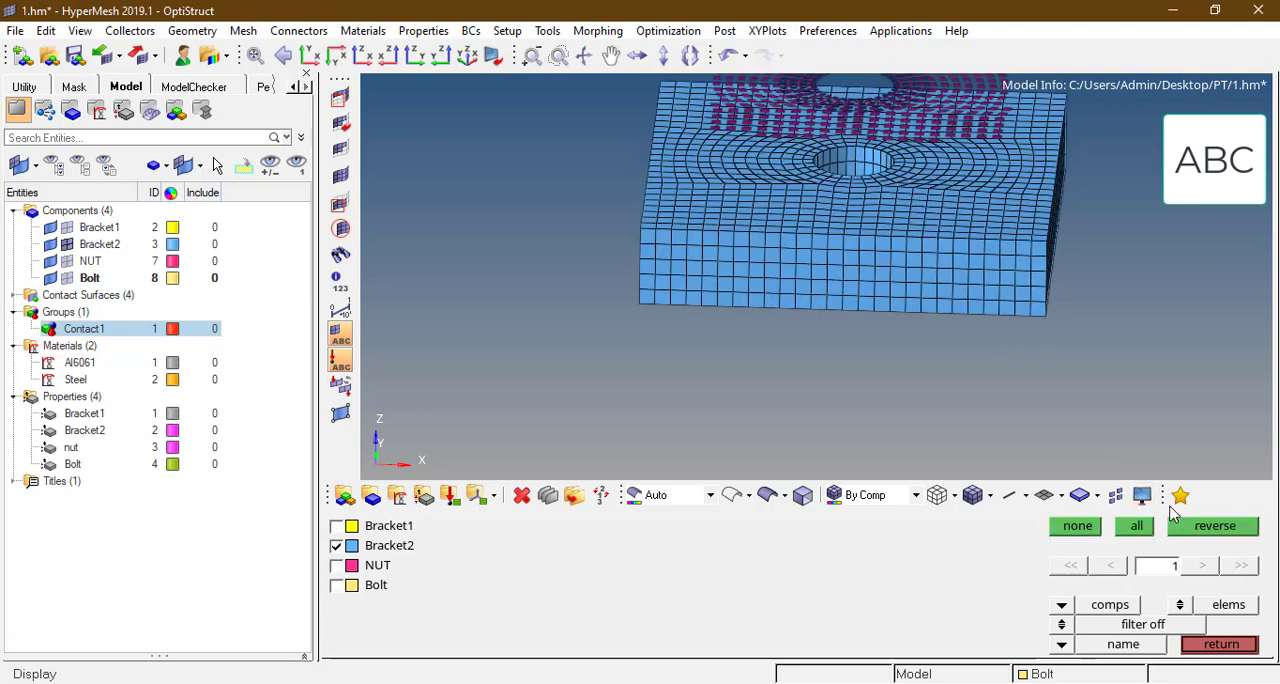
{"action": "left_click", "coordinate": [1186, 528]}
{"action": "scroll", "coordinate": [877, 231], "scroll_direction": "down", "scroll_amount": 2, "text": "ctrl"}
{"action": "left_click_drag", "start_coordinate": [877, 231], "coordinate": [800, 263], "text": "ctrl"}
{"action": "key", "text": "Escape"}
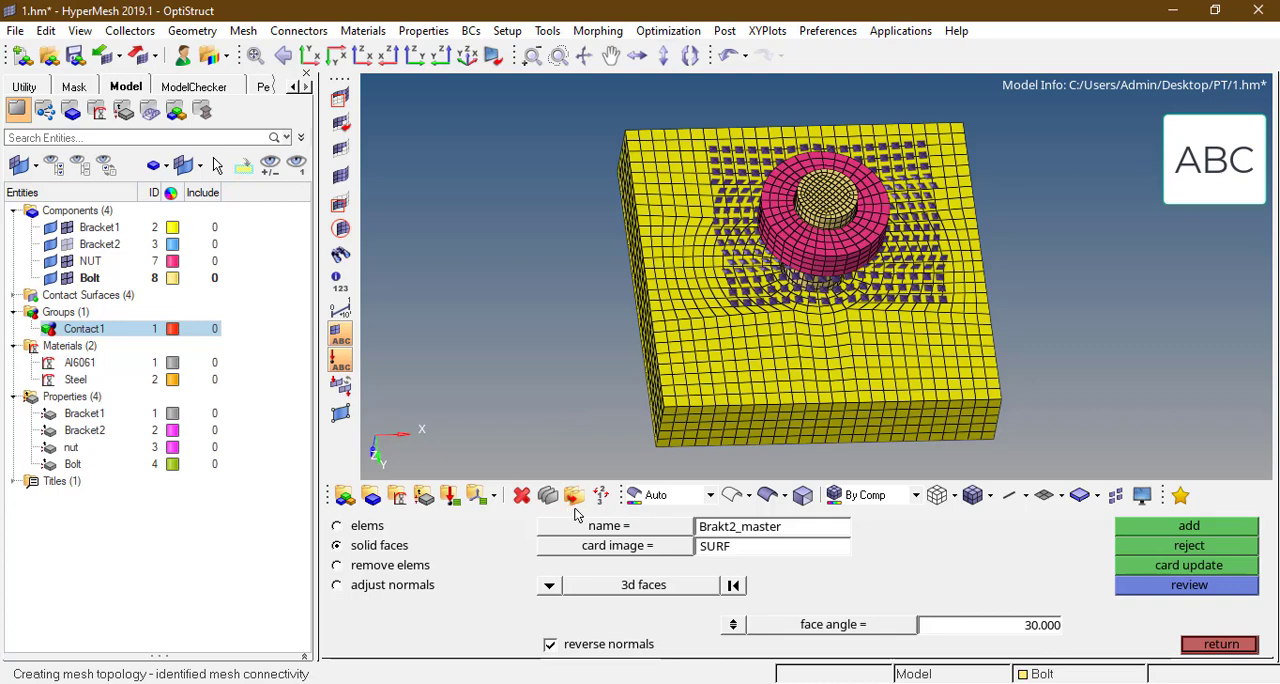
{"action": "key", "text": "Escape"}
Step: Create a new interface of type CONTACT named Contact2
{"action": "left_click", "coordinate": [910, 532]}
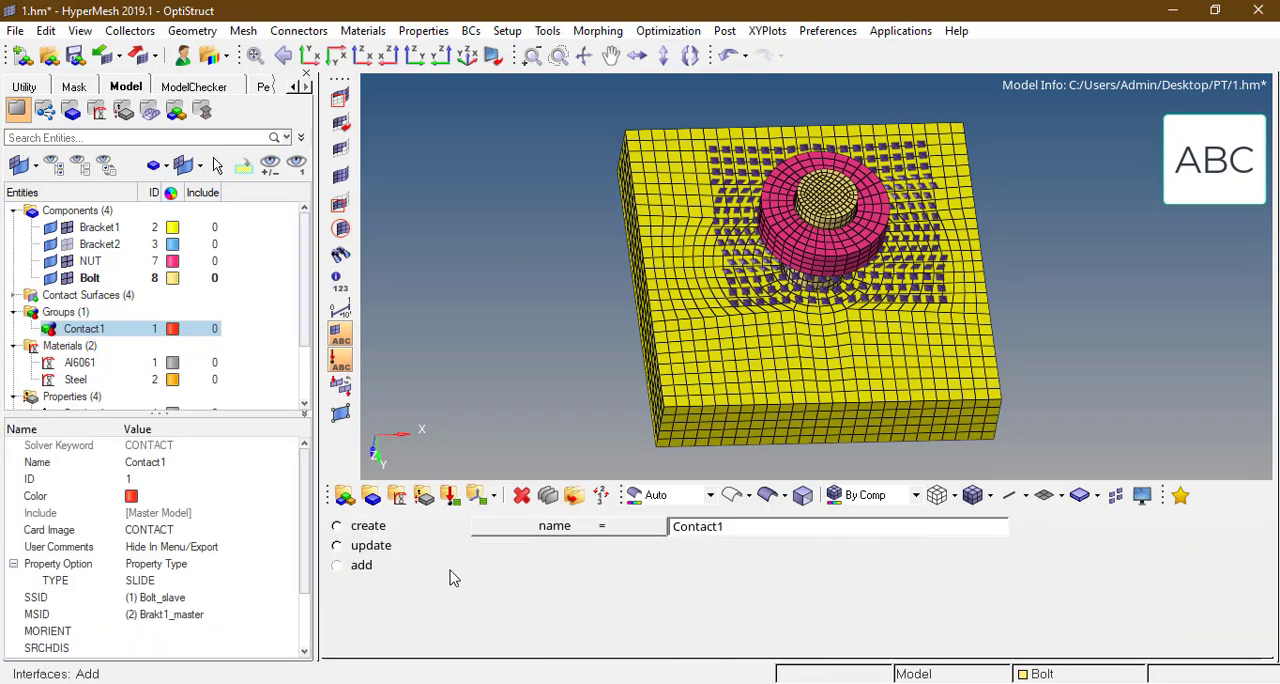
{"action": "left_click", "coordinate": [368, 526]}
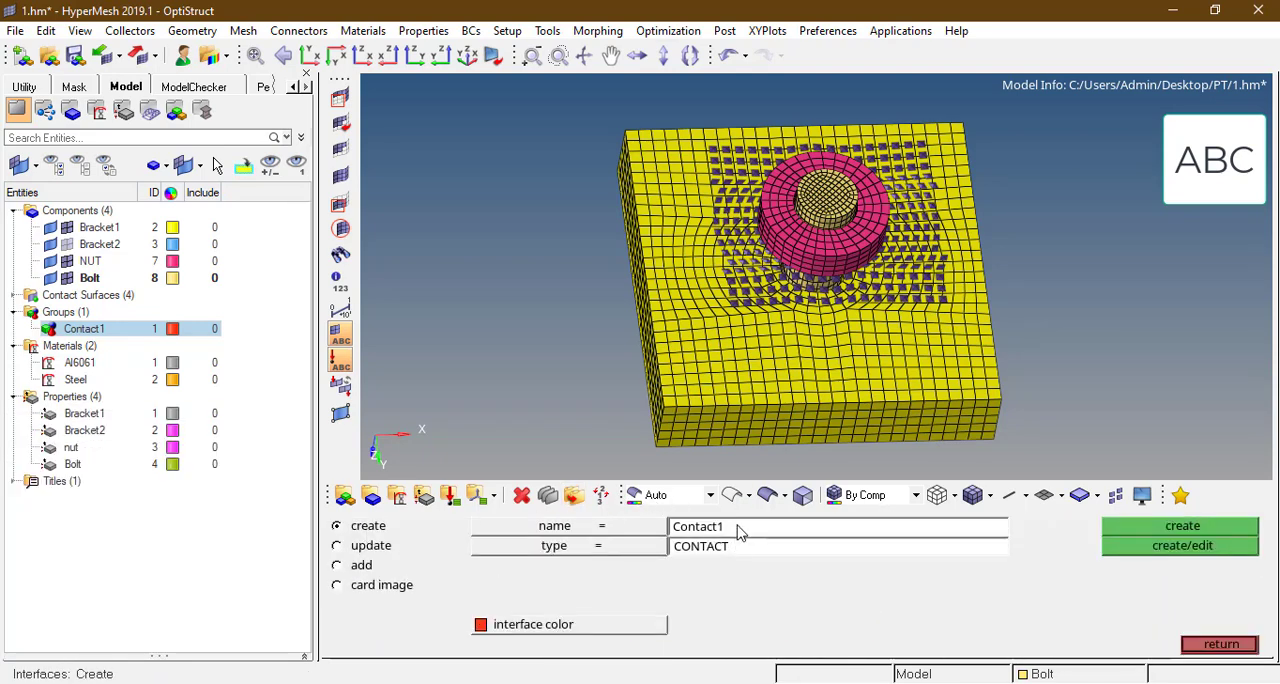
{"action": "left_click", "coordinate": [740, 530]}
{"action": "type", "text": "2"}
{"action": "left_click", "coordinate": [1143, 527]}
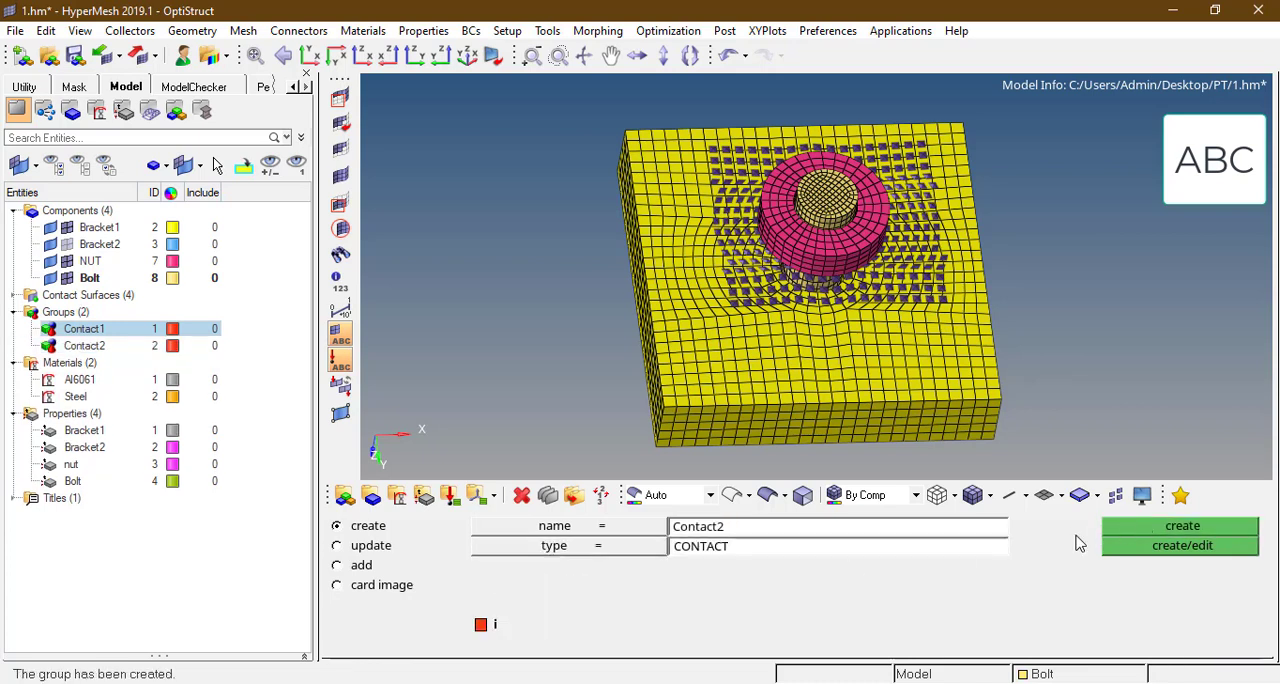
Step: Set Contact2's master and slave definitions to contact surfaces and assign Brakt2_master as the master
{"action": "left_click", "coordinate": [362, 566]}
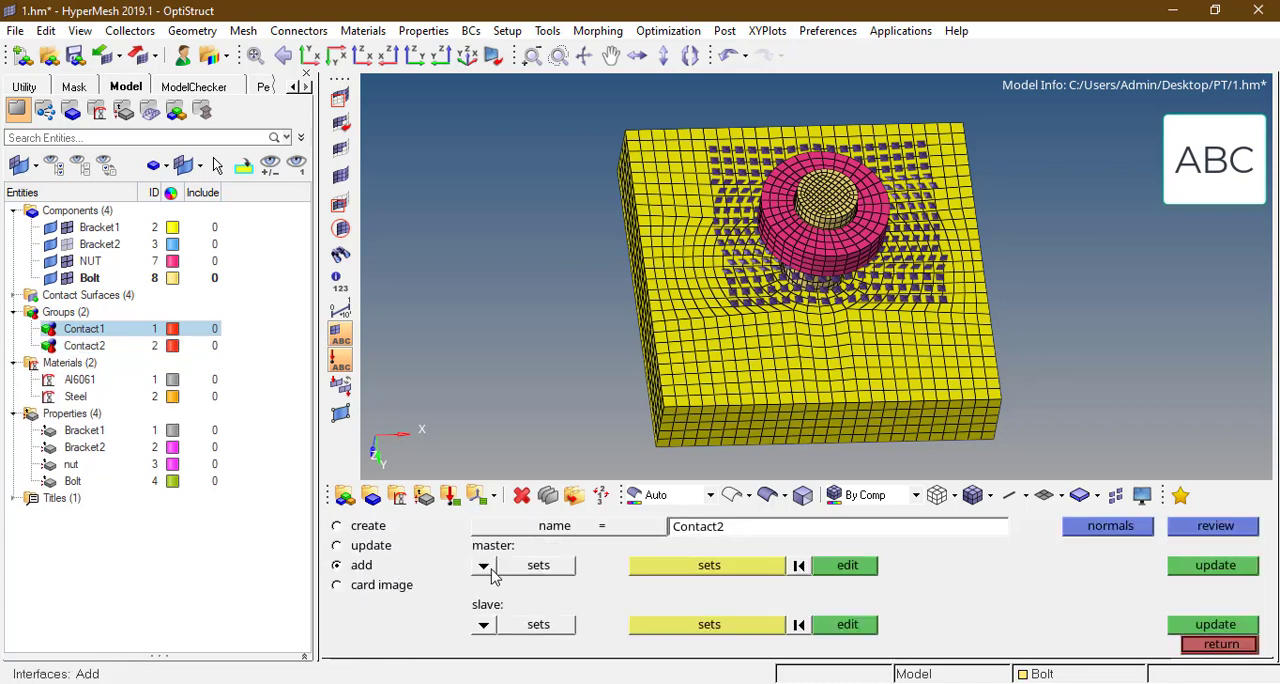
{"action": "left_click", "coordinate": [480, 566]}
{"action": "left_click", "coordinate": [474, 566]}
{"action": "left_click", "coordinate": [483, 624]}
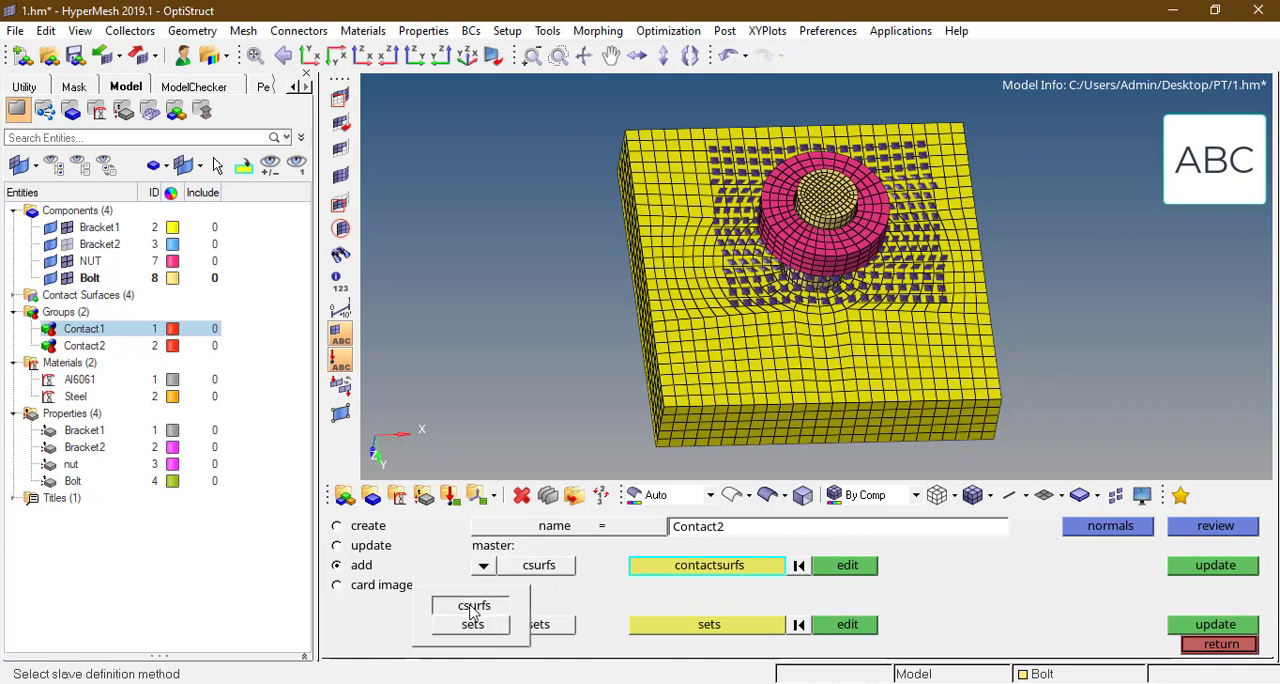
{"action": "left_click", "coordinate": [476, 604]}
{"action": "left_click", "coordinate": [730, 566]}
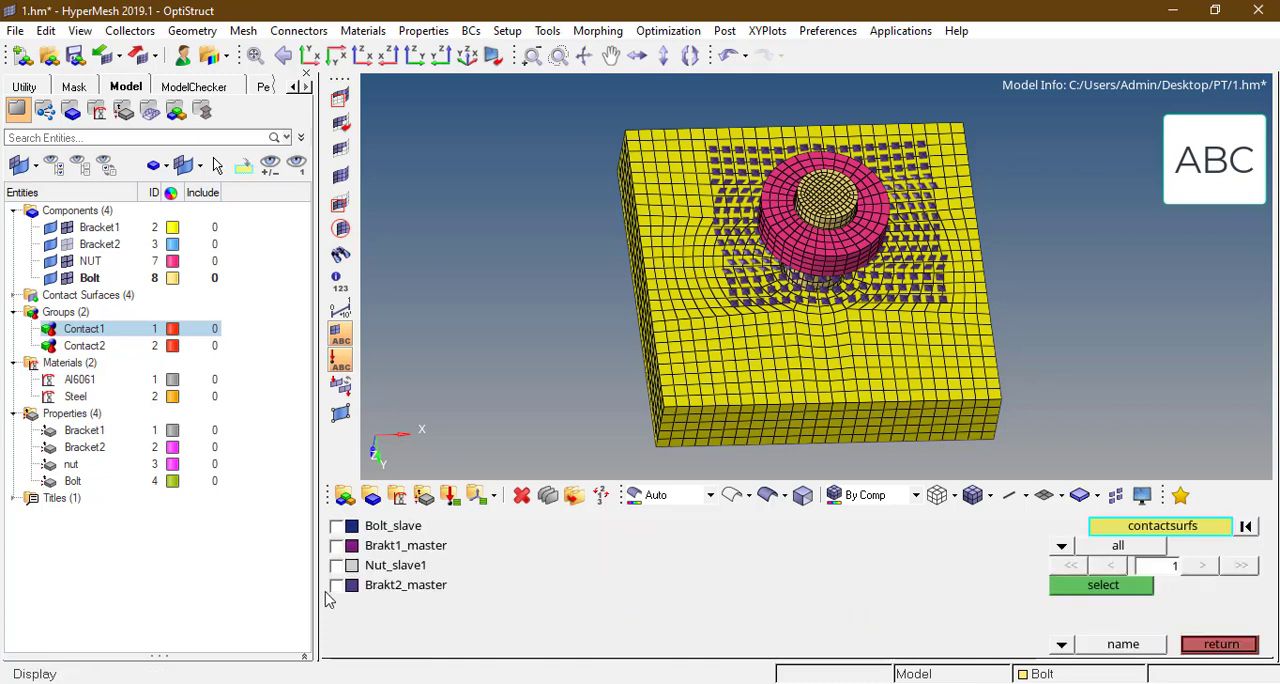
{"action": "left_click", "coordinate": [338, 586]}
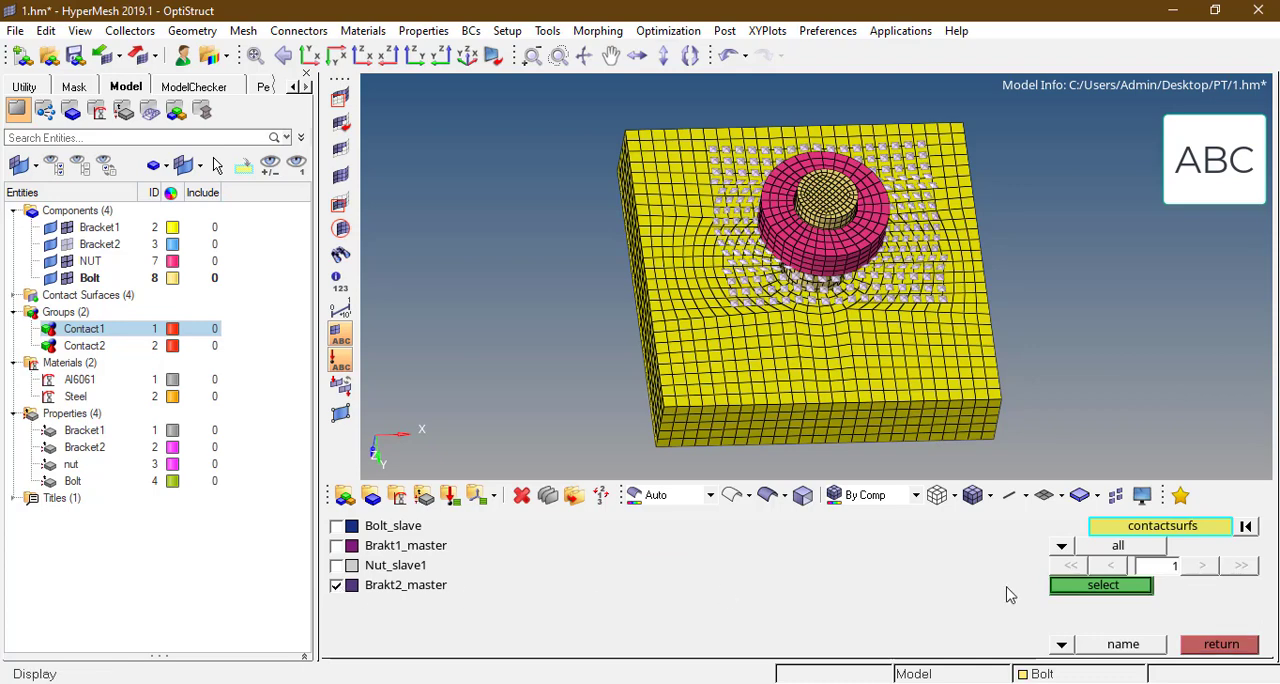
{"action": "left_click", "coordinate": [1088, 590]}
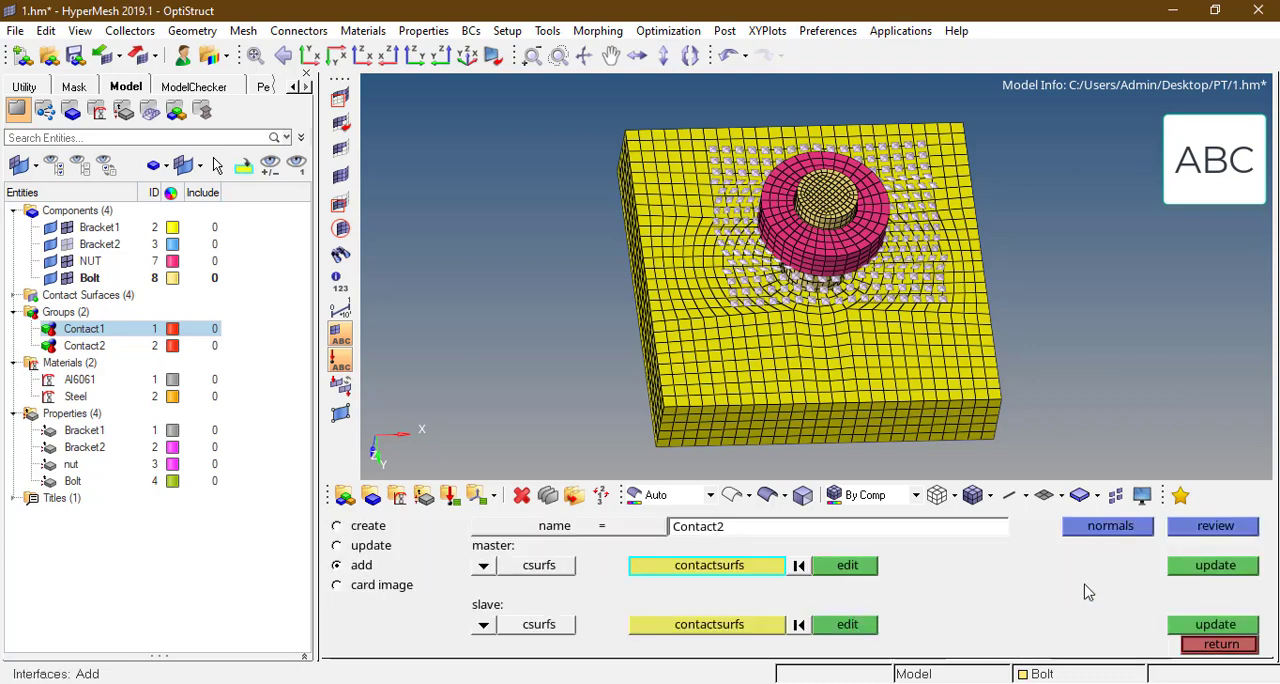
{"action": "left_click", "coordinate": [1197, 569]}
Step: Assign the Nut_slave1 contact surface as the slave of Contact2
{"action": "left_click", "coordinate": [722, 626]}
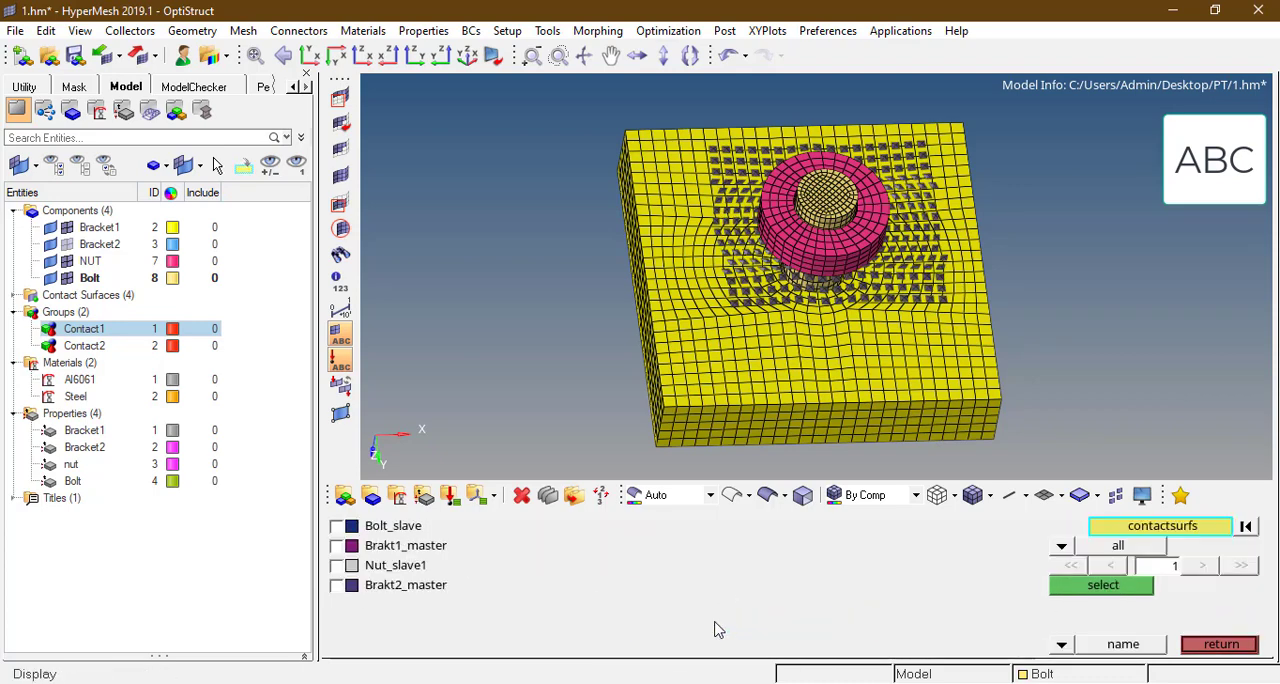
{"action": "left_click", "coordinate": [338, 565]}
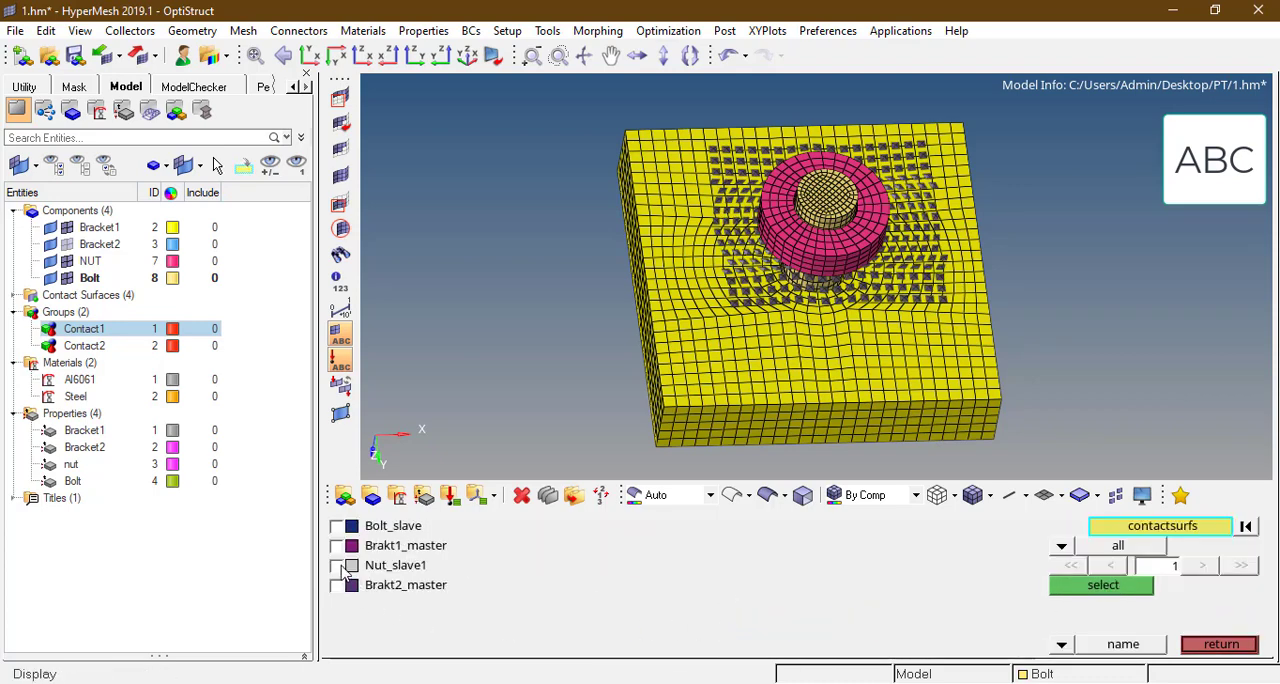
{"action": "left_click", "coordinate": [1088, 590]}
{"action": "left_click", "coordinate": [1209, 623]}
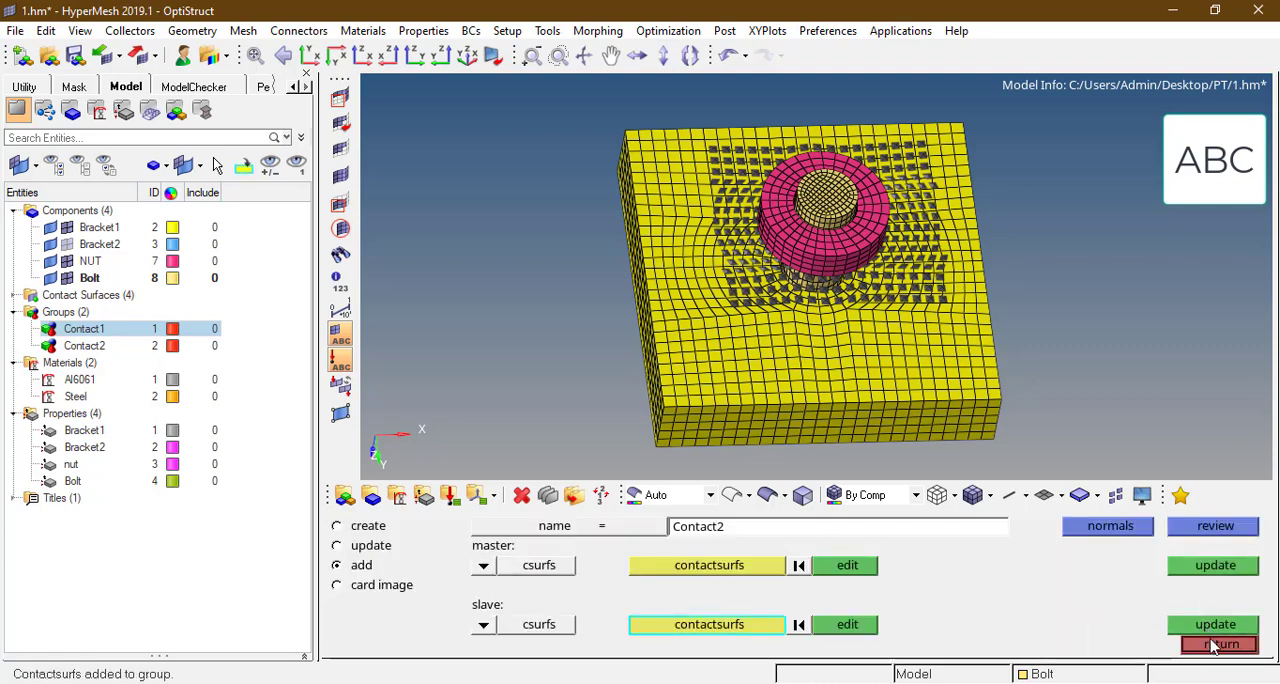
{"action": "left_click", "coordinate": [1220, 644]}
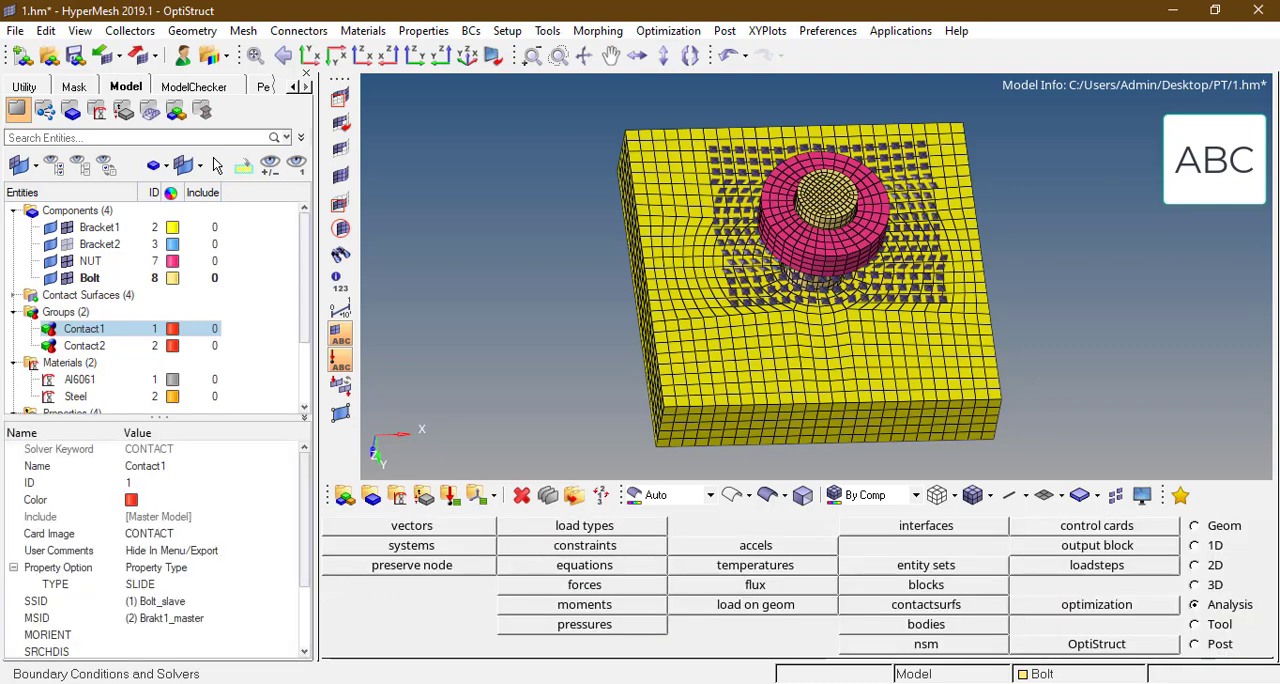
Step: Review the Contact2 group to examine its master and slave surfaces at the nut
{"action": "left_click", "coordinate": [84, 345]}
{"action": "right_click", "coordinate": [96, 350]}
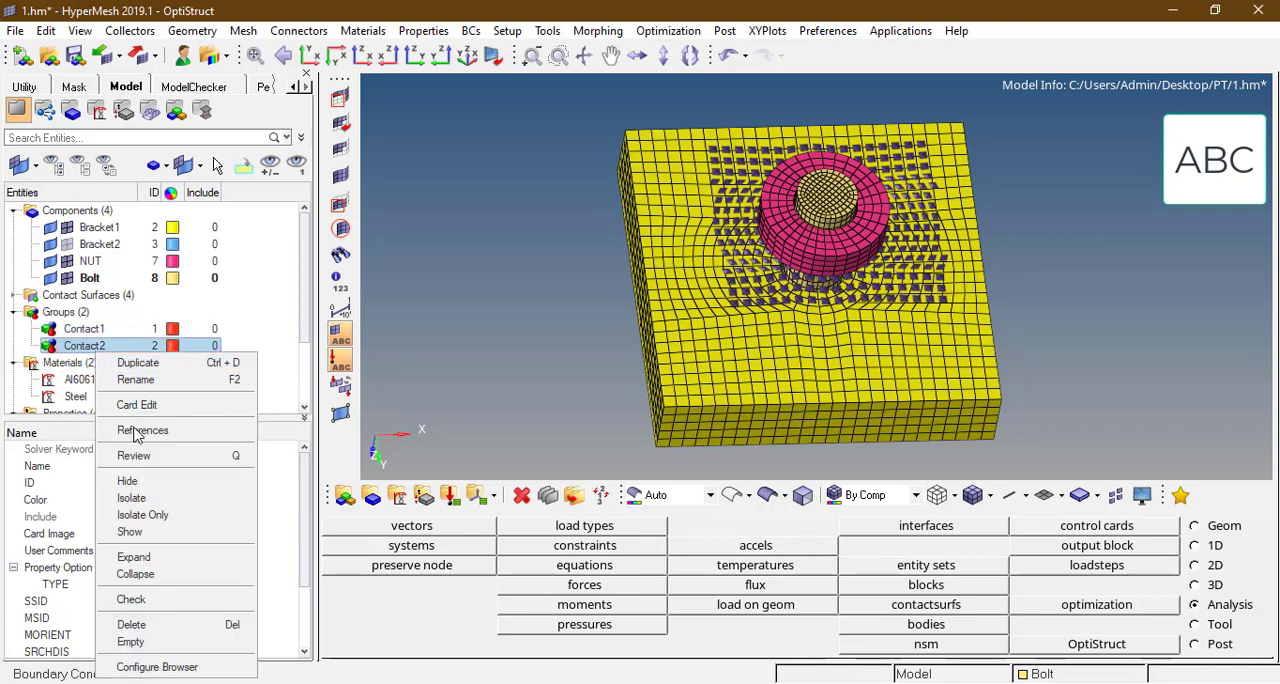
{"action": "left_click", "coordinate": [134, 455]}
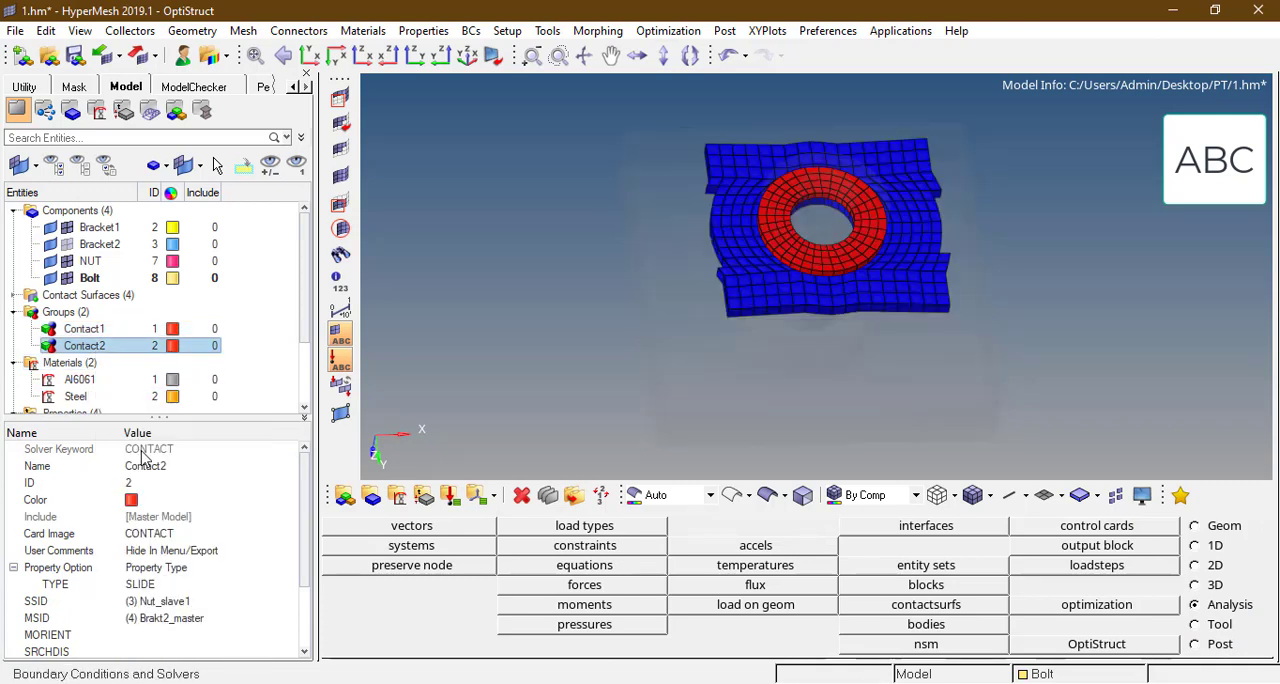
{"action": "left_click", "coordinate": [557, 366]}
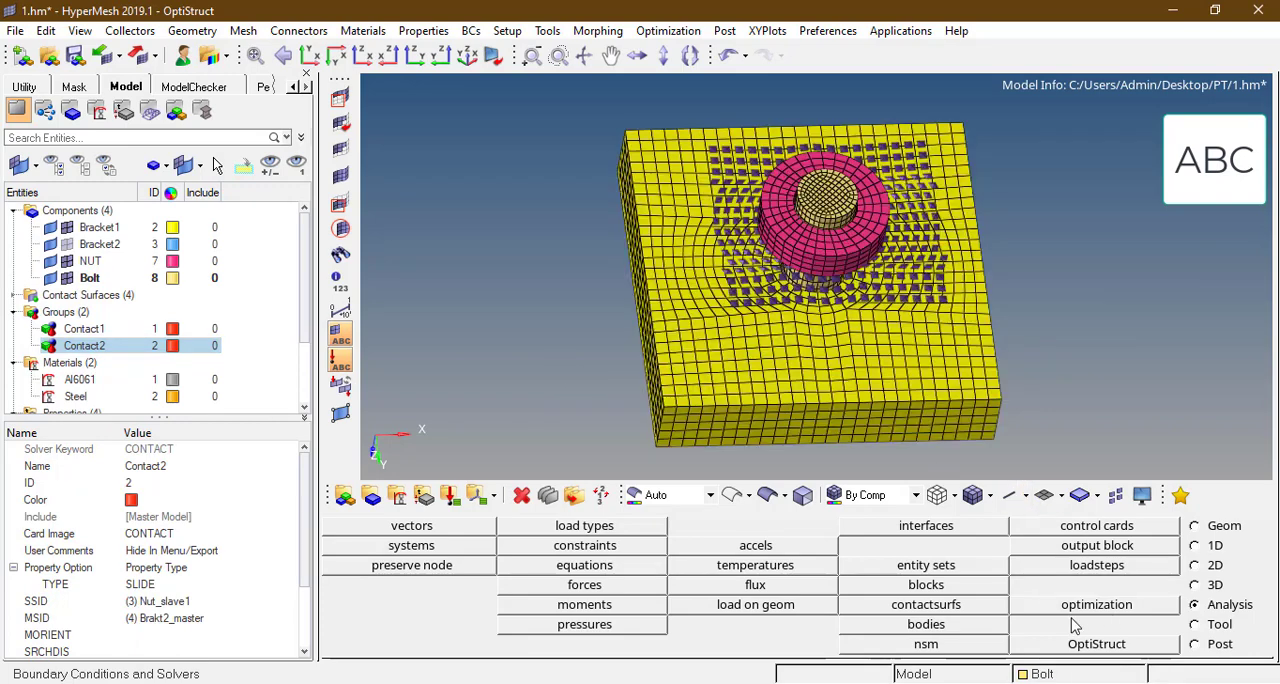
Step: Create a solid-face contact surface named Brakt1_master1 on the Bracket1 face that mates with Bracket2
{"action": "left_click", "coordinate": [956, 610]}
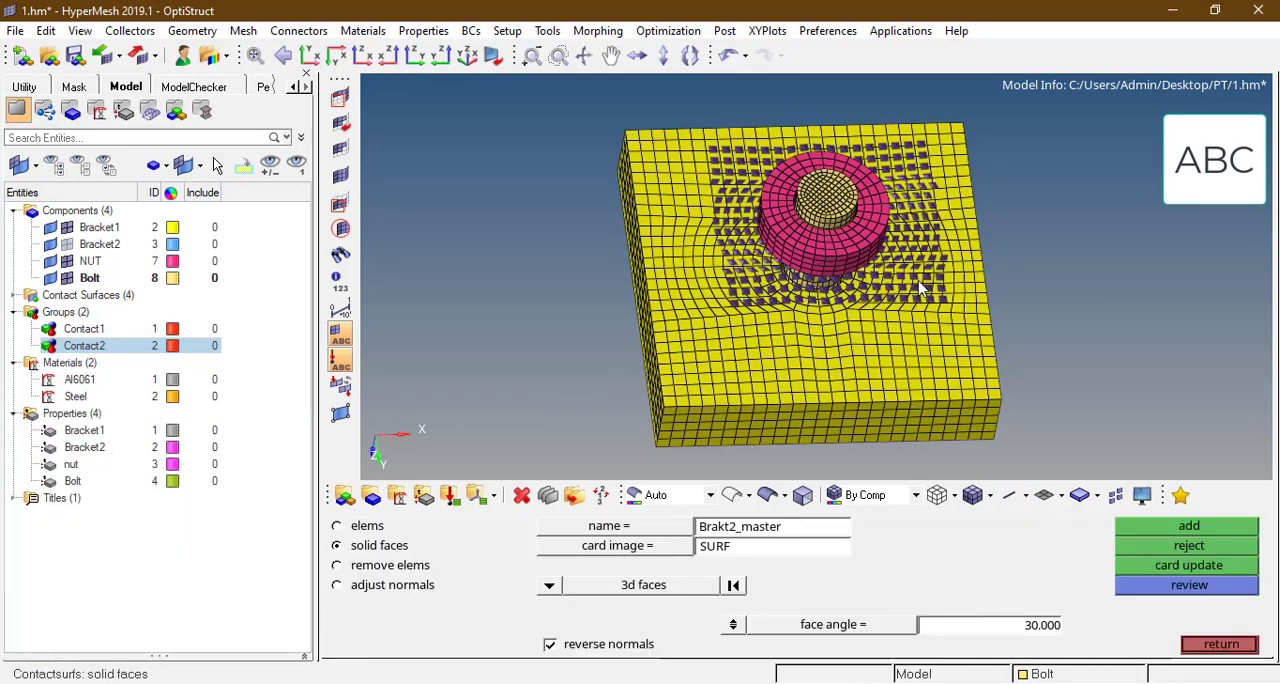
{"action": "left_click_drag", "start_coordinate": [909, 273], "coordinate": [878, 262], "text": "ctrl"}
{"action": "scroll", "coordinate": [957, 266], "scroll_direction": "down", "scroll_amount": 3, "text": "ctrl"}
{"action": "scroll", "coordinate": [956, 267], "scroll_direction": "up", "scroll_amount": 5, "text": "ctrl"}
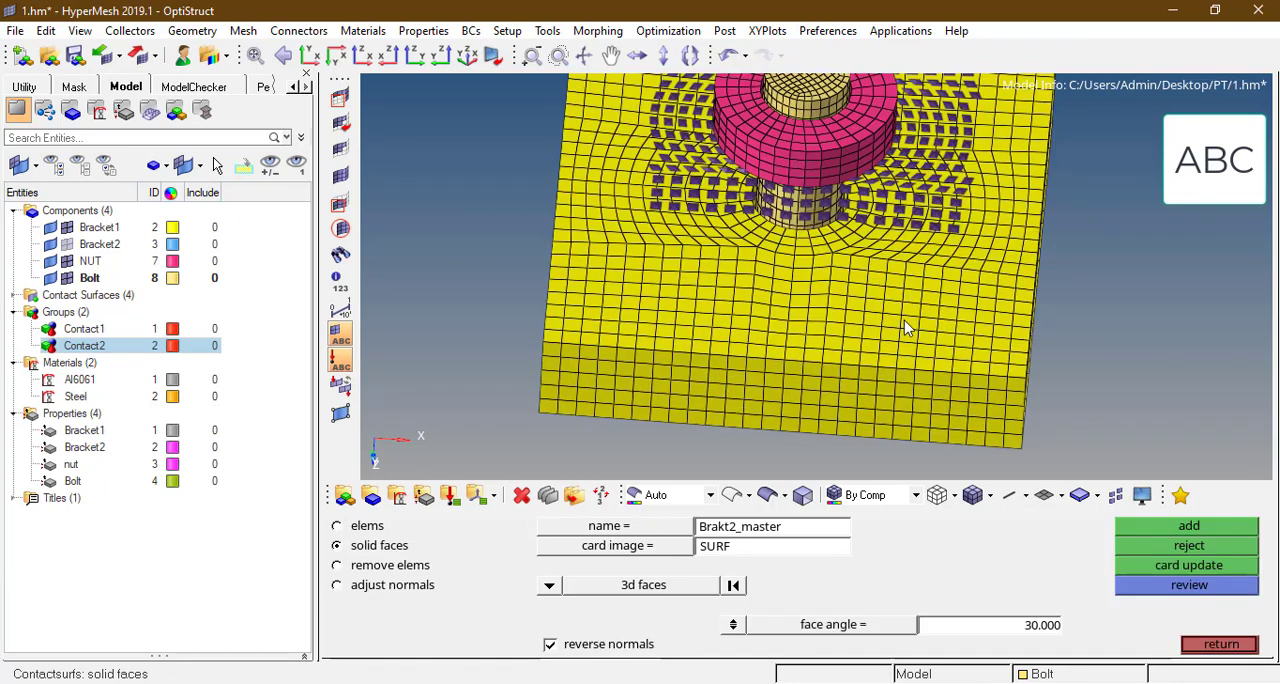
{"action": "left_click_drag", "start_coordinate": [870, 318], "coordinate": [891, 289], "text": "ctrl"}
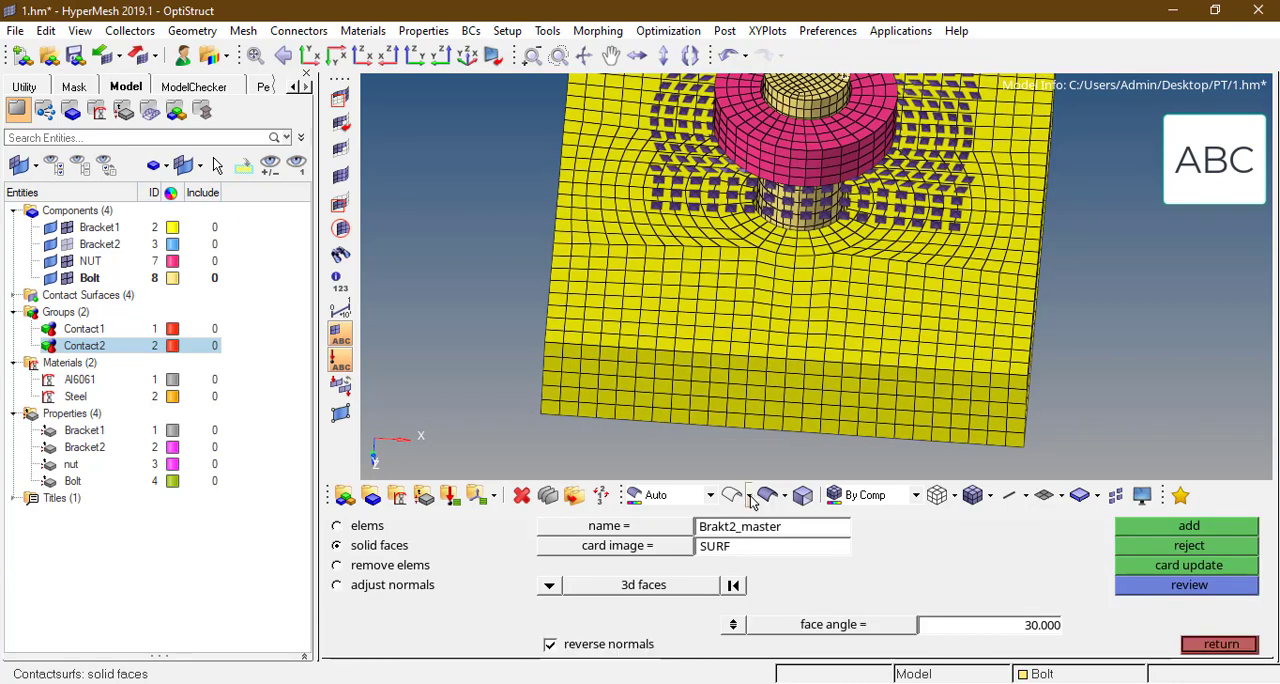
{"action": "left_click", "coordinate": [815, 535]}
{"action": "left_click", "coordinate": [817, 535]}
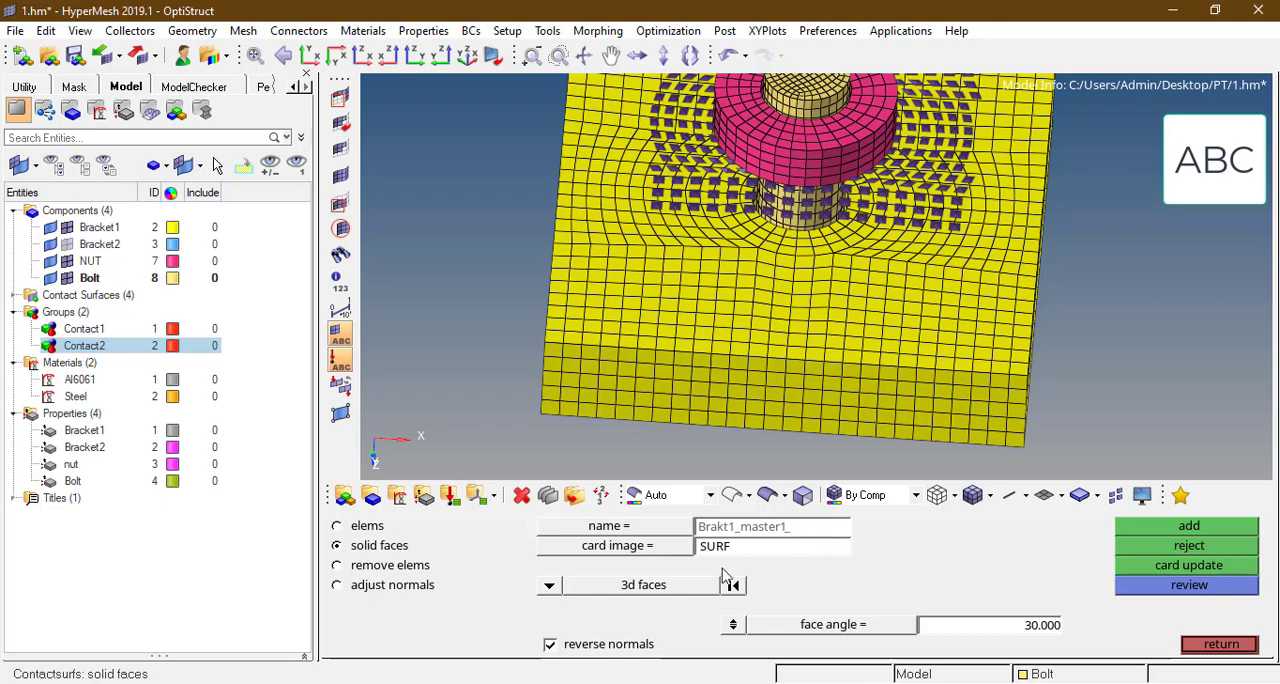
{"action": "left_click", "coordinate": [606, 287]}
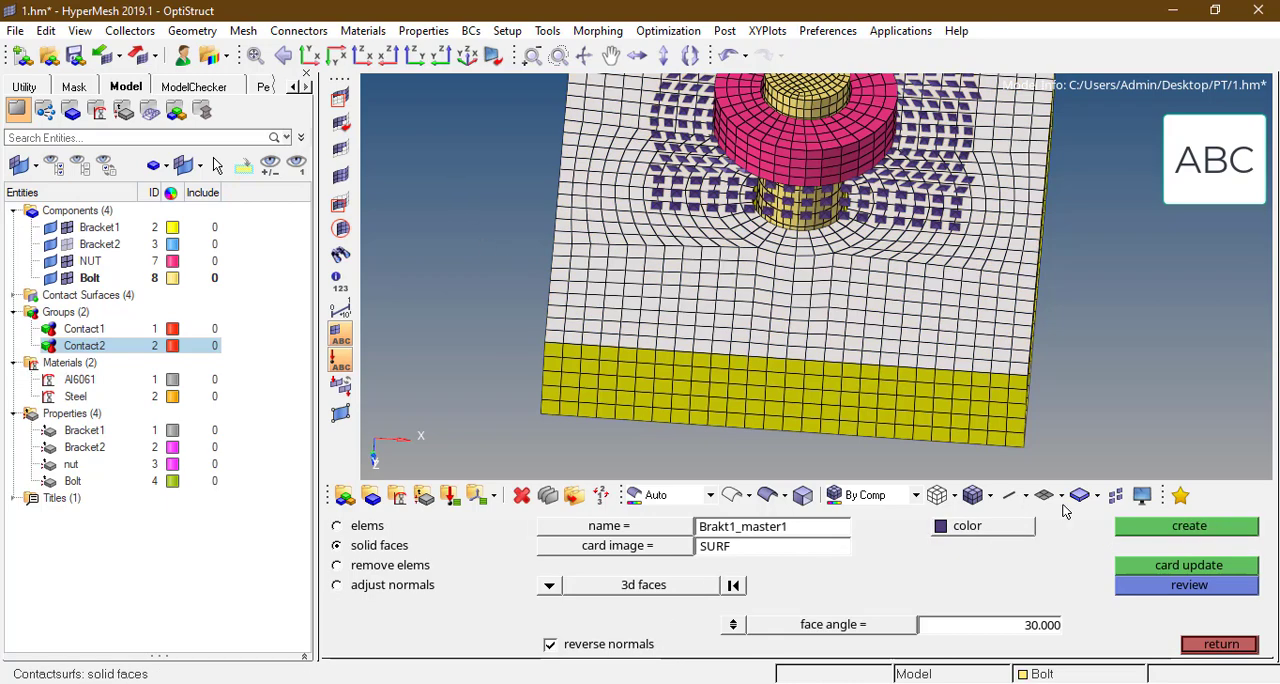
{"action": "left_click", "coordinate": [1147, 527]}
{"action": "left_click", "coordinate": [920, 334]}
{"action": "scroll", "coordinate": [890, 338], "scroll_direction": "down", "scroll_amount": 2}
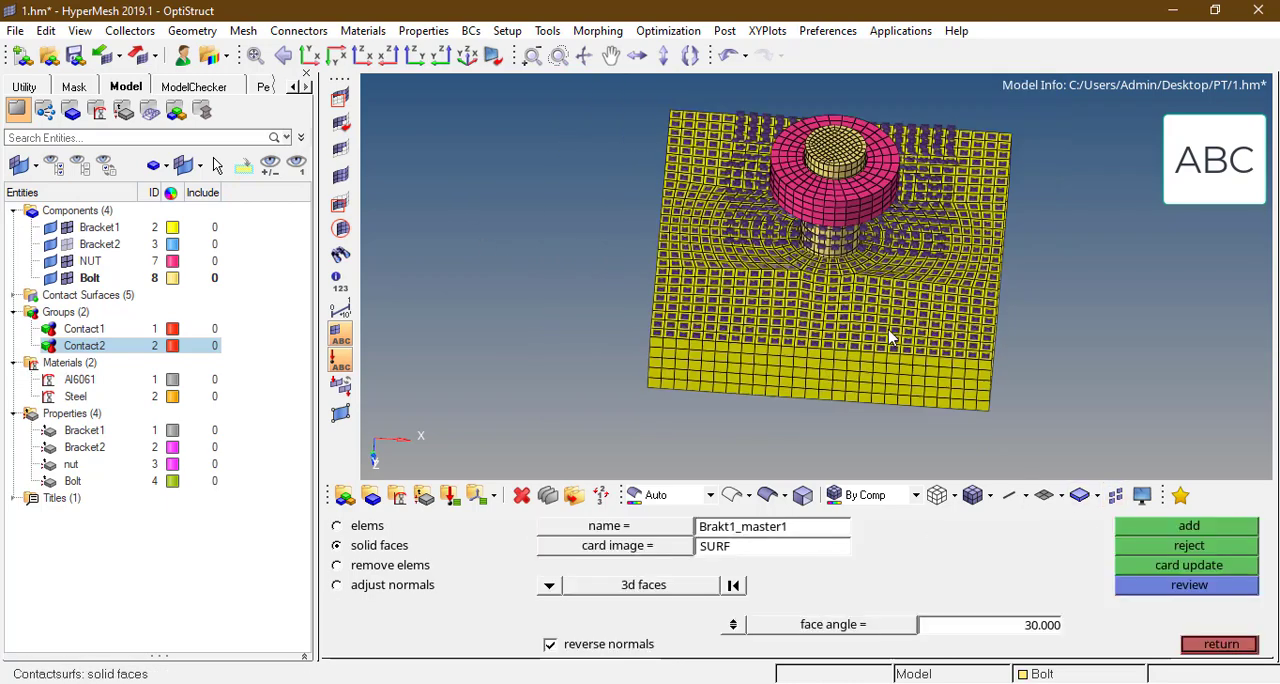
{"action": "scroll", "coordinate": [890, 338], "scroll_direction": "up", "scroll_amount": 2}
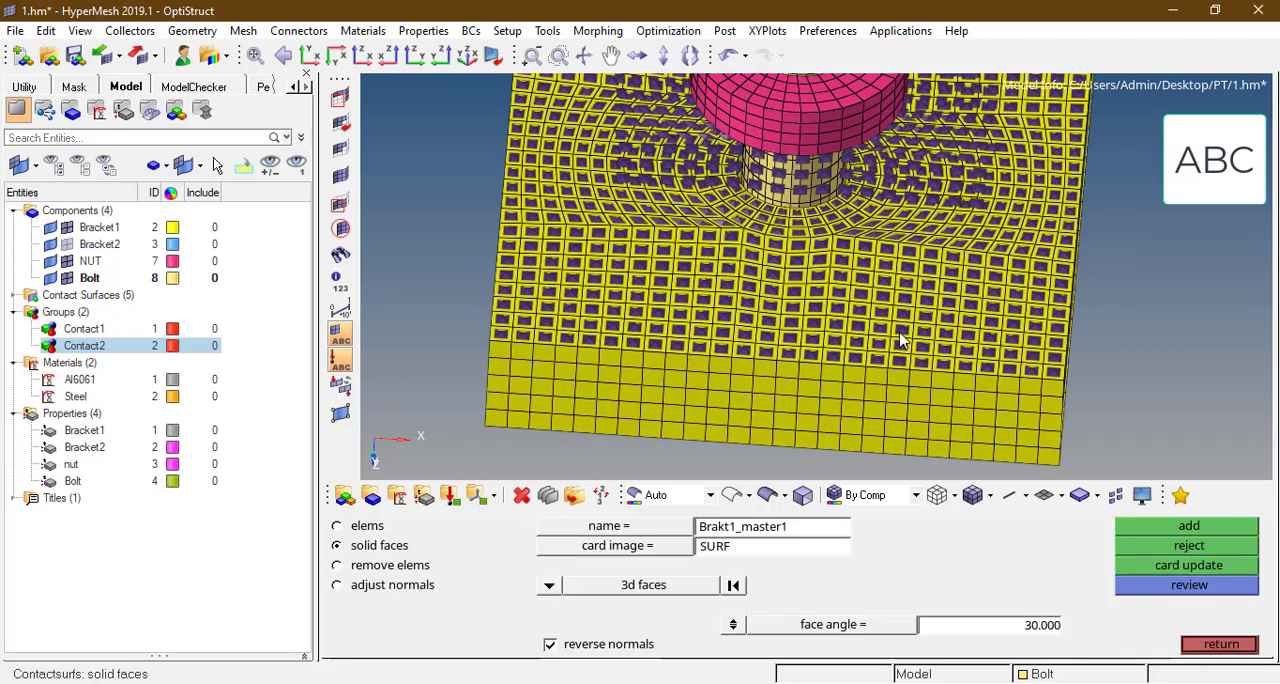
Step: Display only Bracket2 and orient it to expose the face that mates with Bracket1
{"action": "key", "text": "d"}
{"action": "left_click", "coordinate": [1215, 526]}
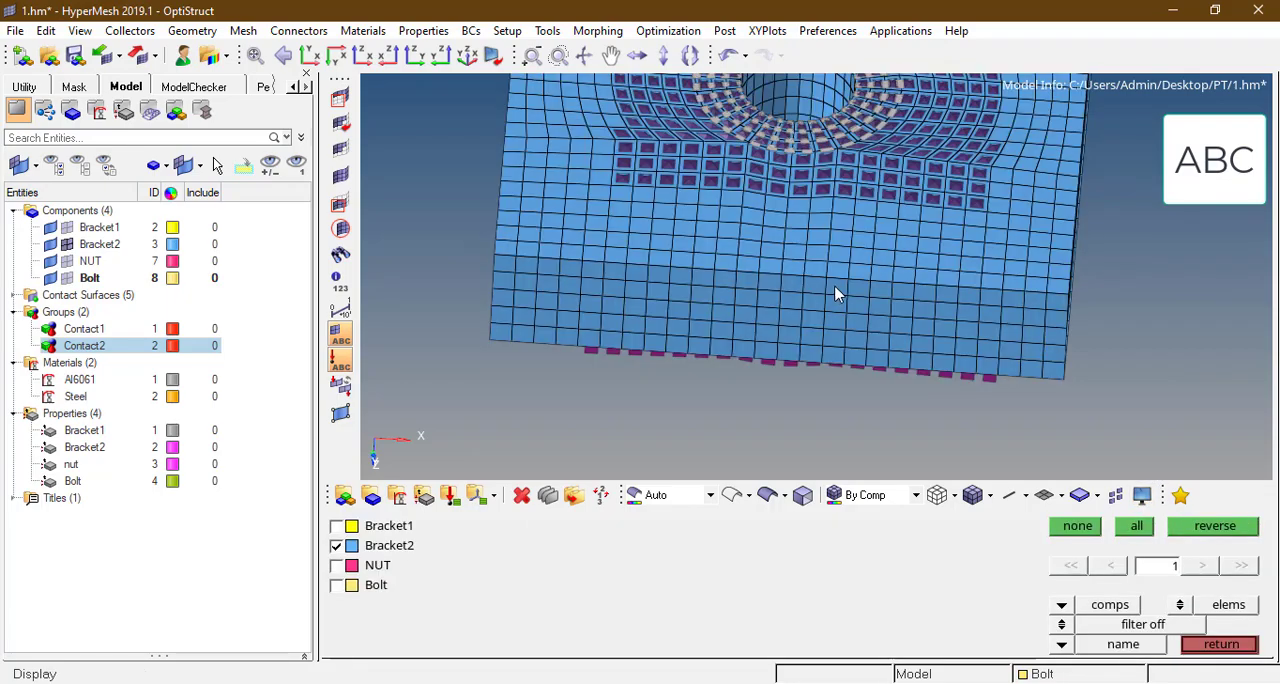
{"action": "scroll", "coordinate": [834, 287], "scroll_direction": "down", "scroll_amount": 3, "text": "ctrl"}
{"action": "left_click_drag", "start_coordinate": [834, 287], "coordinate": [844, 175], "text": "ctrl"}
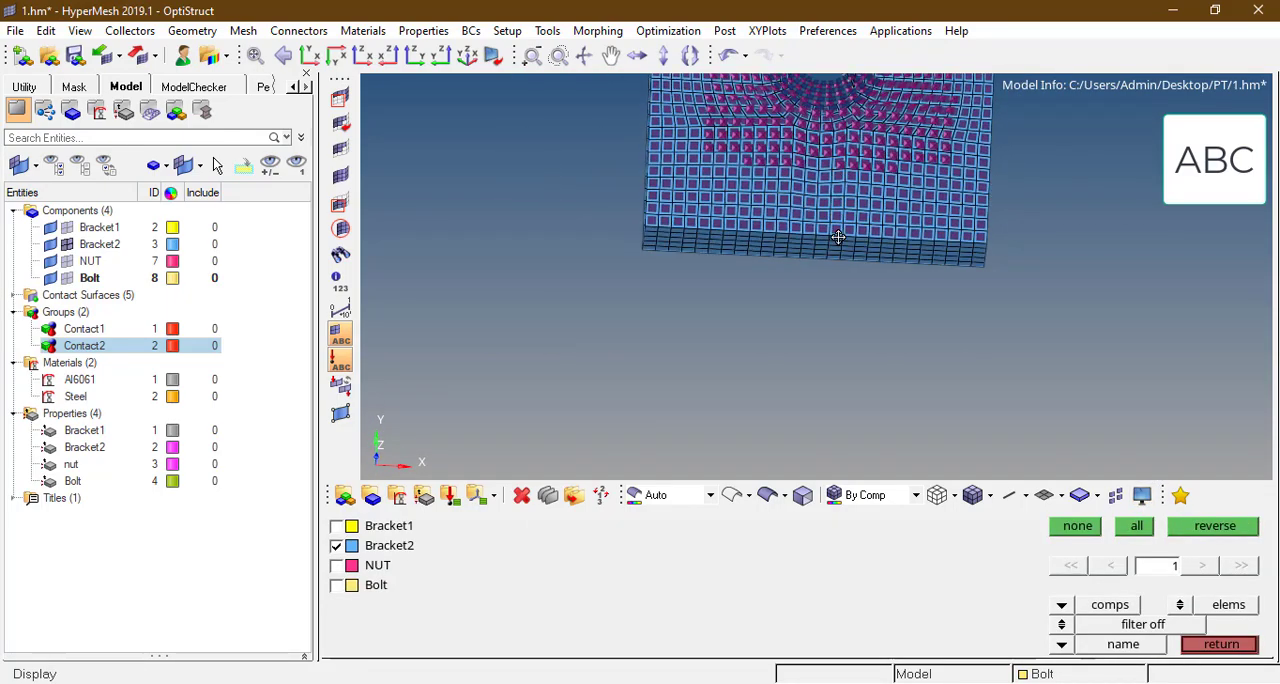
{"action": "left_click_drag", "start_coordinate": [838, 237], "coordinate": [856, 271], "text": "ctrl"}
{"action": "key", "text": "d"}
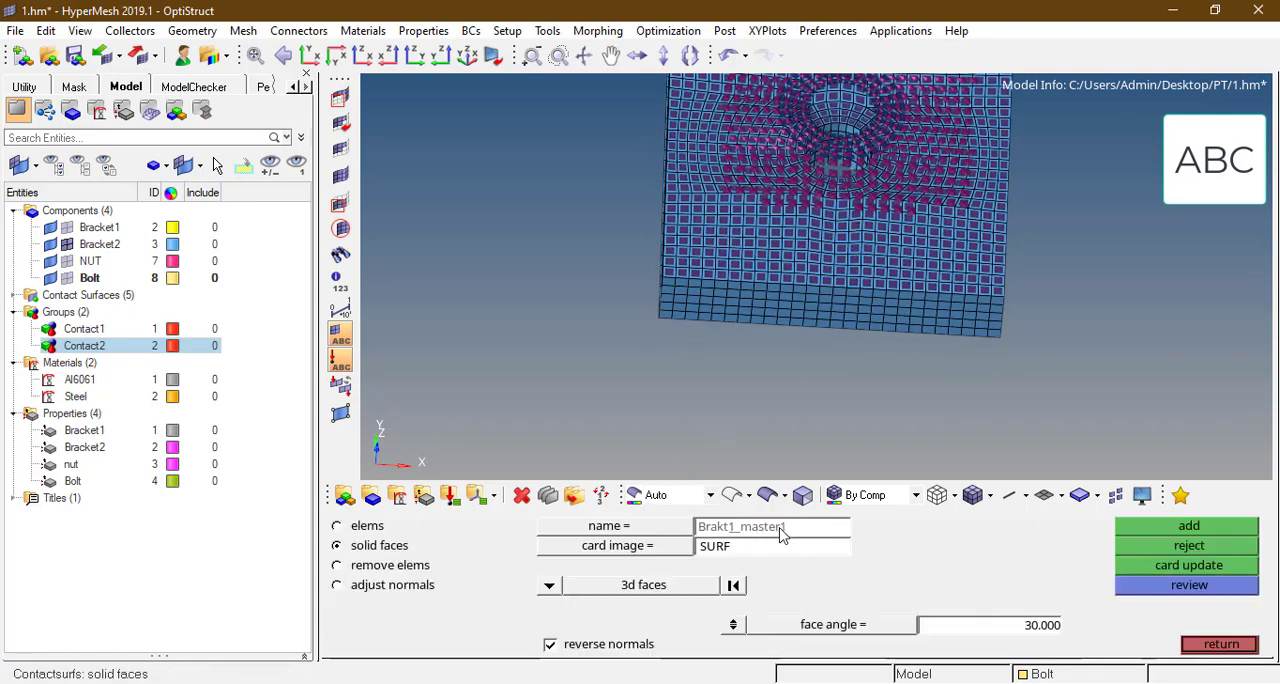
Step: Create a grey solid-face contact surface named Braket2_mastrer2 on the Bracket2 face that mates with Bracket1
{"action": "key", "text": "BackSpace"}
{"action": "key", "text": "BackSpace"}
{"action": "key", "text": "BackSpace"}
{"action": "key", "text": "BackSpace"}
{"action": "key", "text": "BackSpace"}
{"action": "key", "text": "BackSpace"}
{"action": "key", "text": "BackSpace"}
{"action": "key", "text": "BackSpace"}
{"action": "key", "text": "Return"}
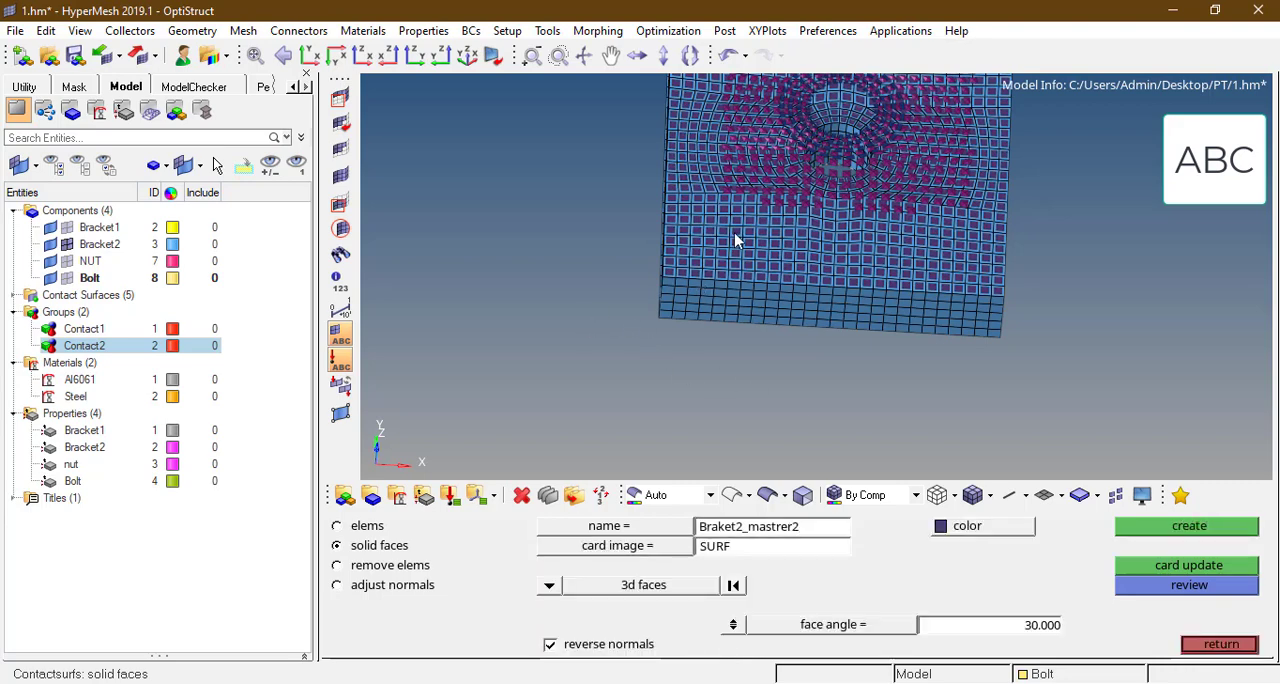
{"action": "left_click", "coordinate": [974, 527]}
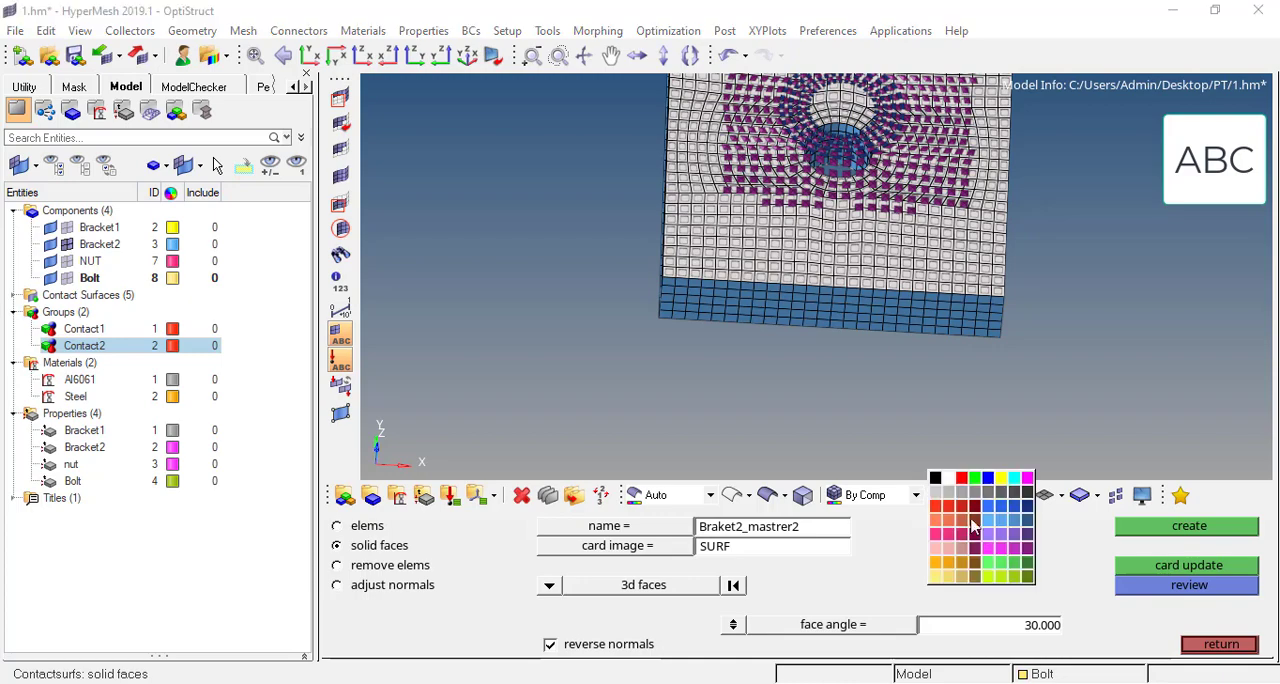
{"action": "left_click", "coordinate": [978, 517]}
{"action": "left_click", "coordinate": [1150, 527]}
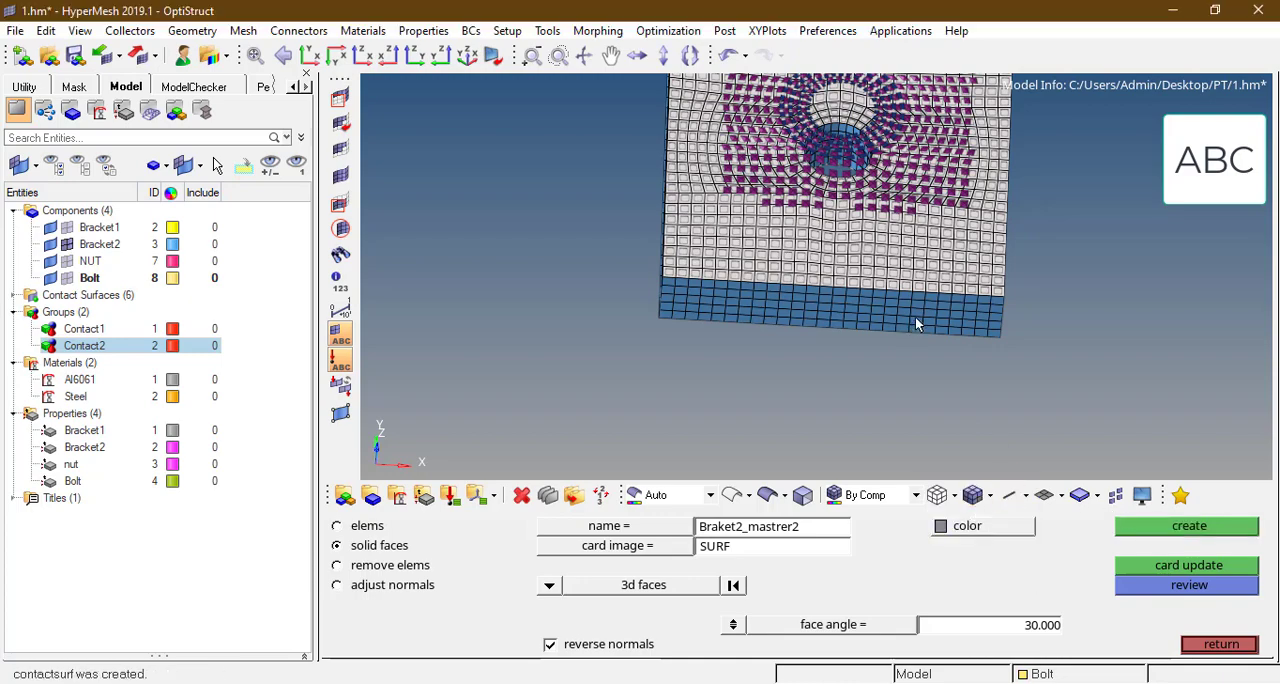
{"action": "scroll", "coordinate": [940, 325], "scroll_direction": "up", "scroll_amount": 8}
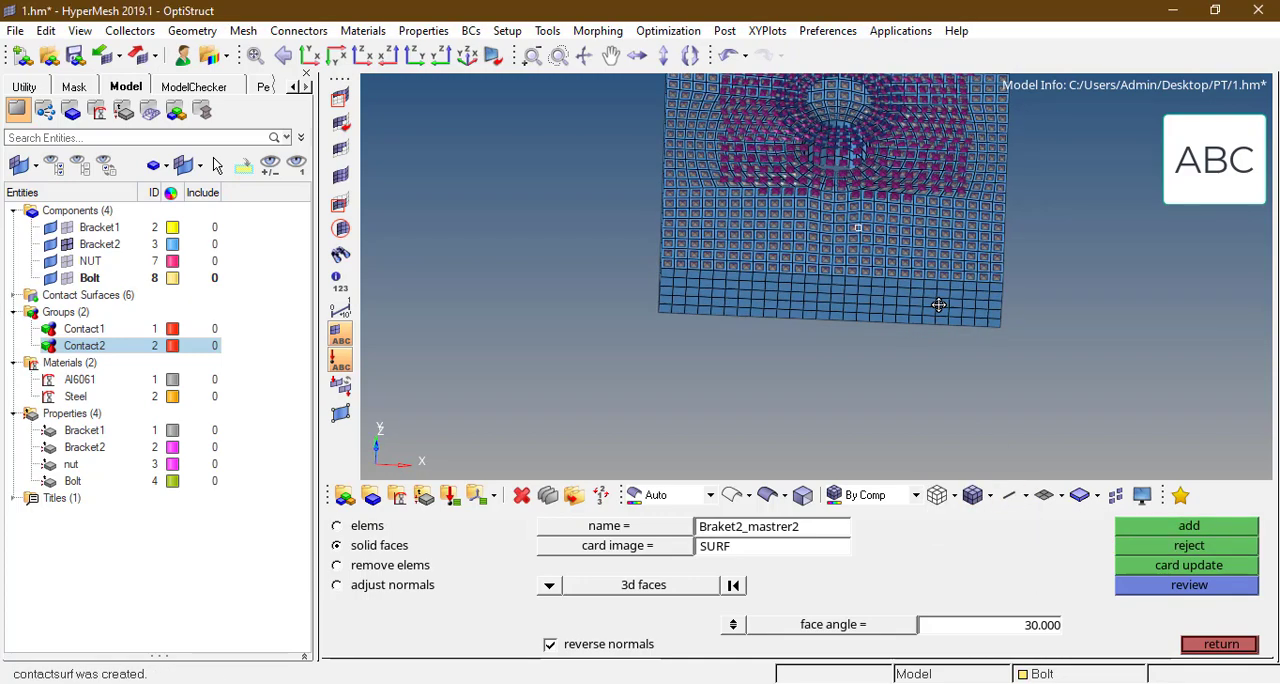
{"action": "right_click_drag", "start_coordinate": [700, 246], "coordinate": [699, 241], "text": "ctrl"}
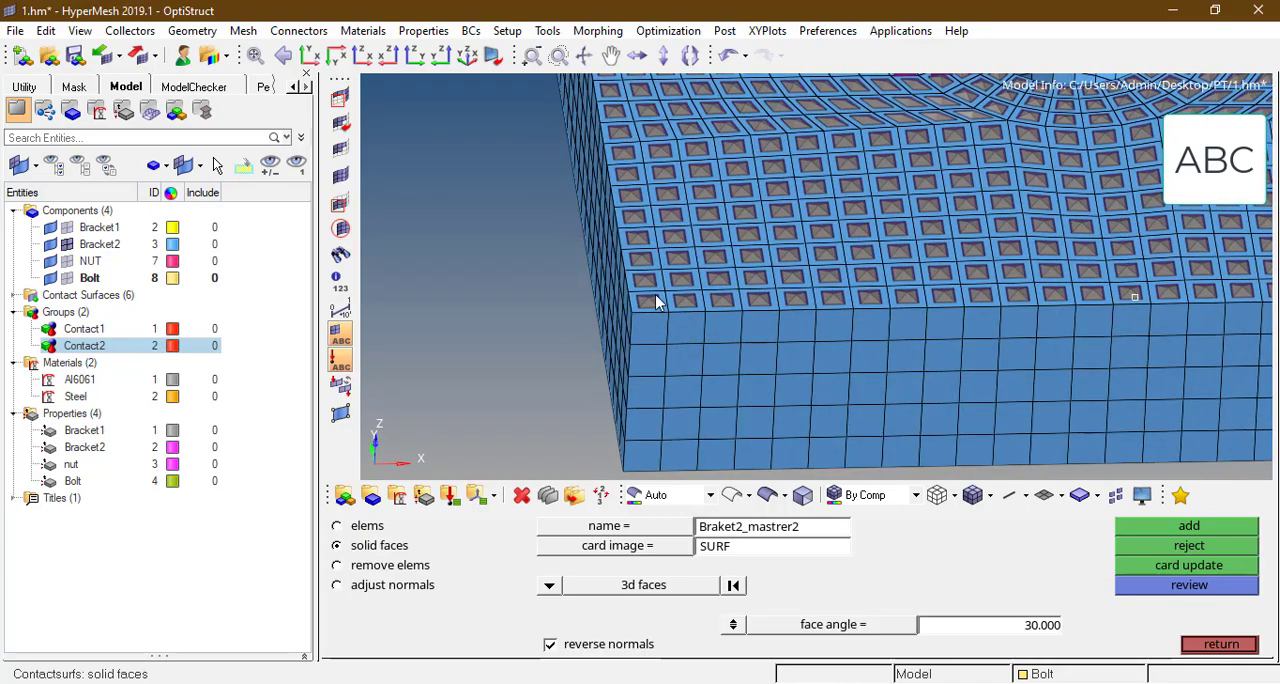
{"action": "scroll", "coordinate": [657, 300], "scroll_direction": "up", "scroll_amount": 2, "text": "ctrl"}
{"action": "right_click_drag", "start_coordinate": [583, 308], "coordinate": [666, 303], "text": "ctrl"}
{"action": "key", "text": "Escape"}
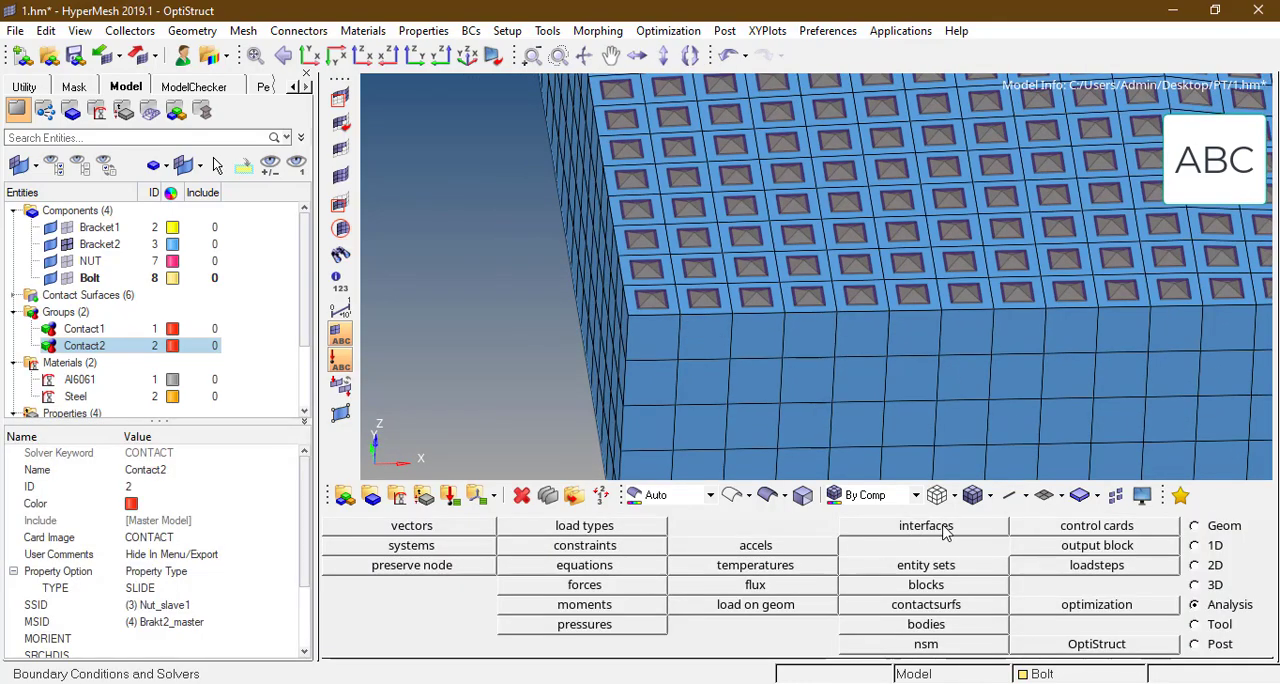
Step: Create a new interface of type CONTACT named Contact3
{"action": "left_click", "coordinate": [926, 525]}
{"action": "left_click", "coordinate": [365, 527]}
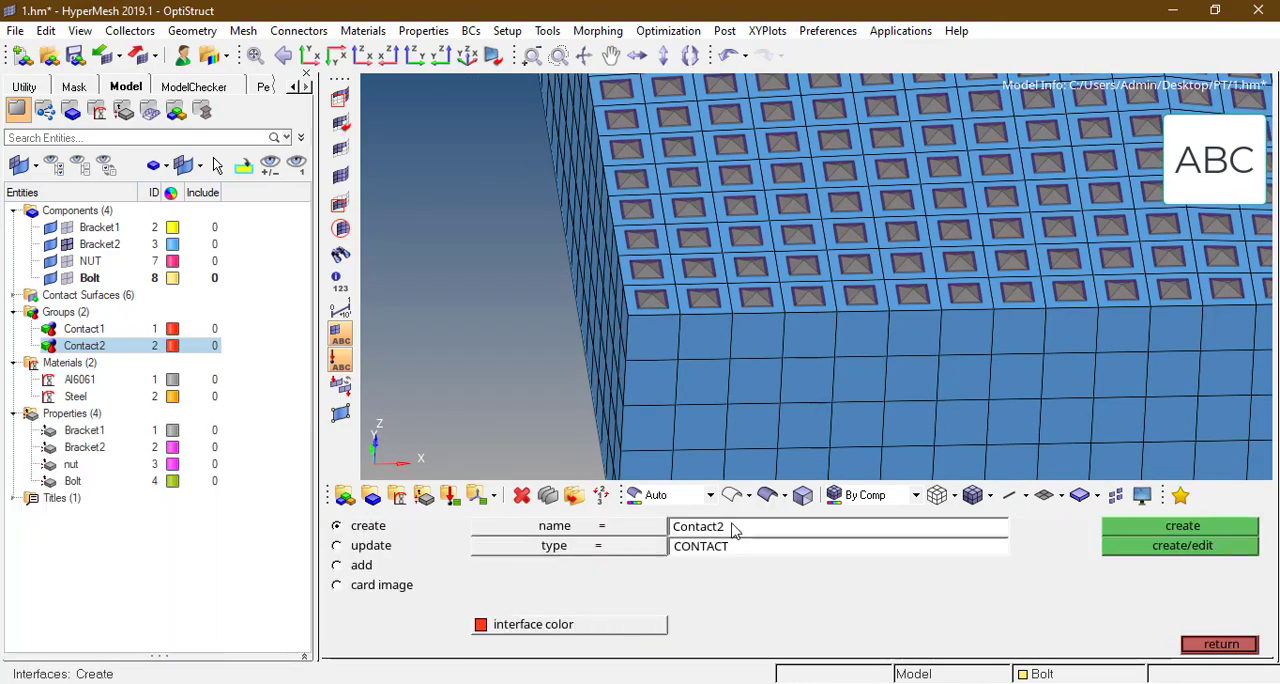
{"action": "left_click", "coordinate": [770, 530]}
{"action": "left_click", "coordinate": [1185, 527]}
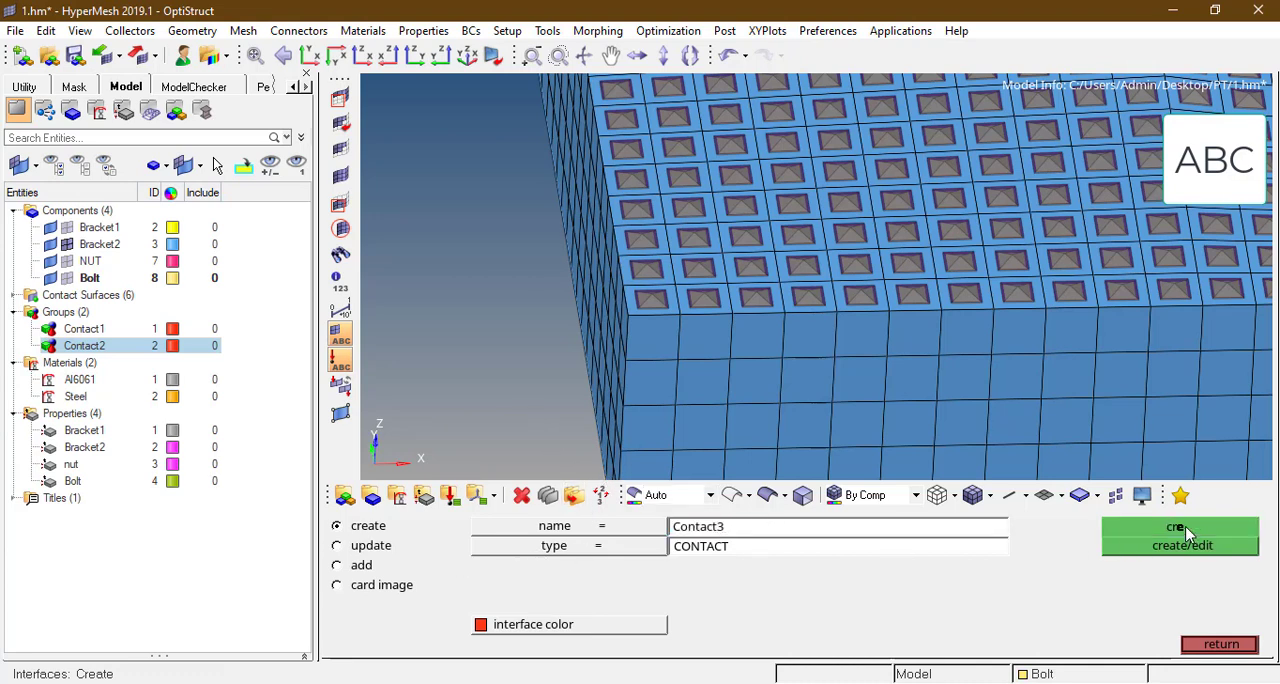
Step: Set Contact3's master and slave definitions to contact surfaces and select Brakt1_master1 as the master
{"action": "left_click", "coordinate": [338, 565]}
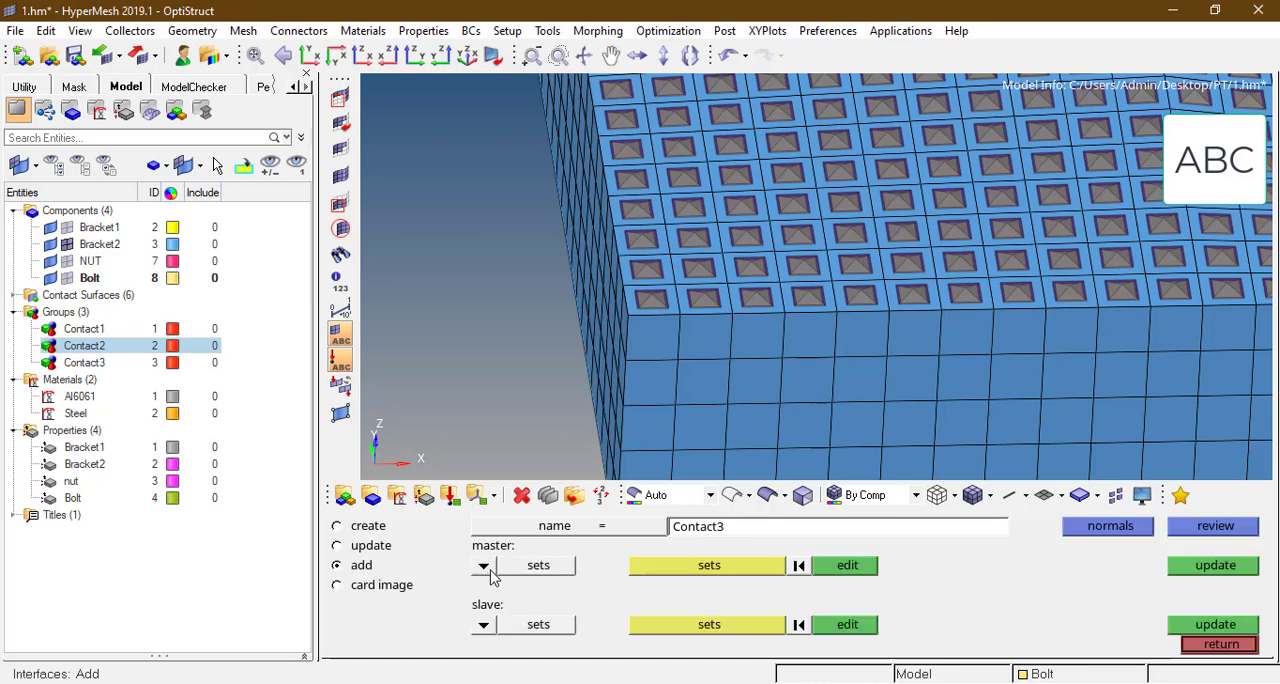
{"action": "left_click", "coordinate": [483, 566]}
{"action": "left_click", "coordinate": [474, 546]}
{"action": "left_click", "coordinate": [480, 622]}
{"action": "left_click", "coordinate": [472, 607]}
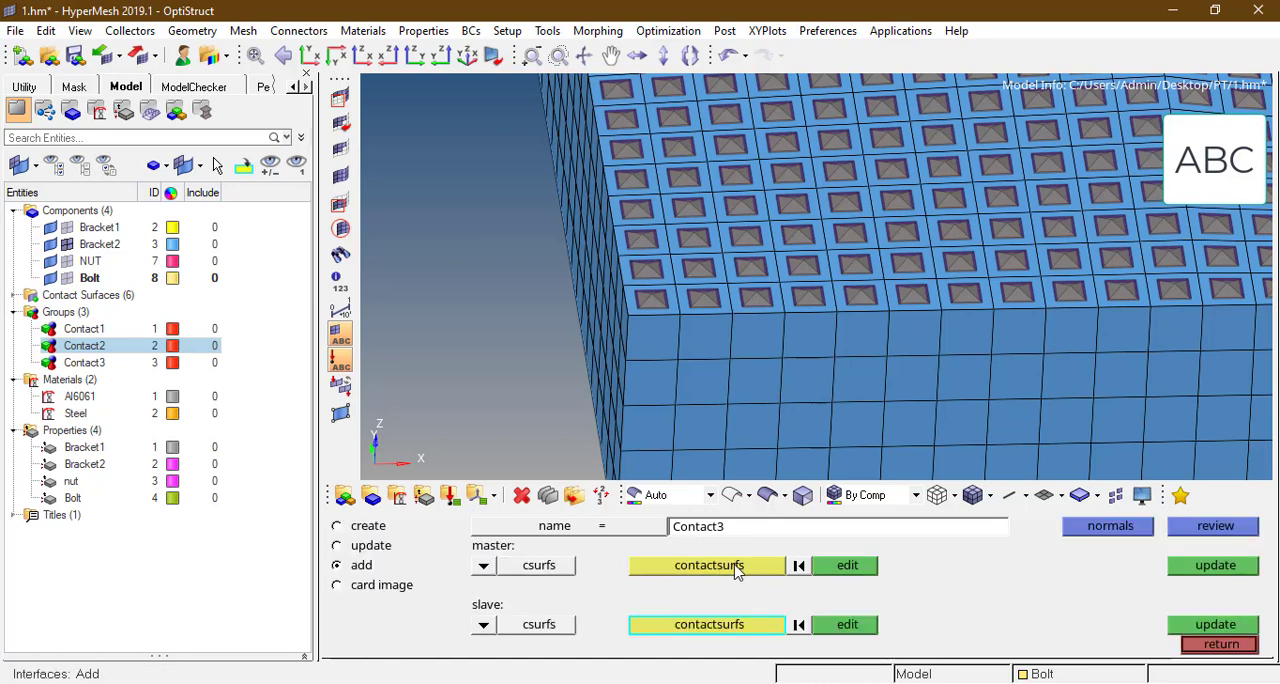
{"action": "left_click", "coordinate": [736, 565]}
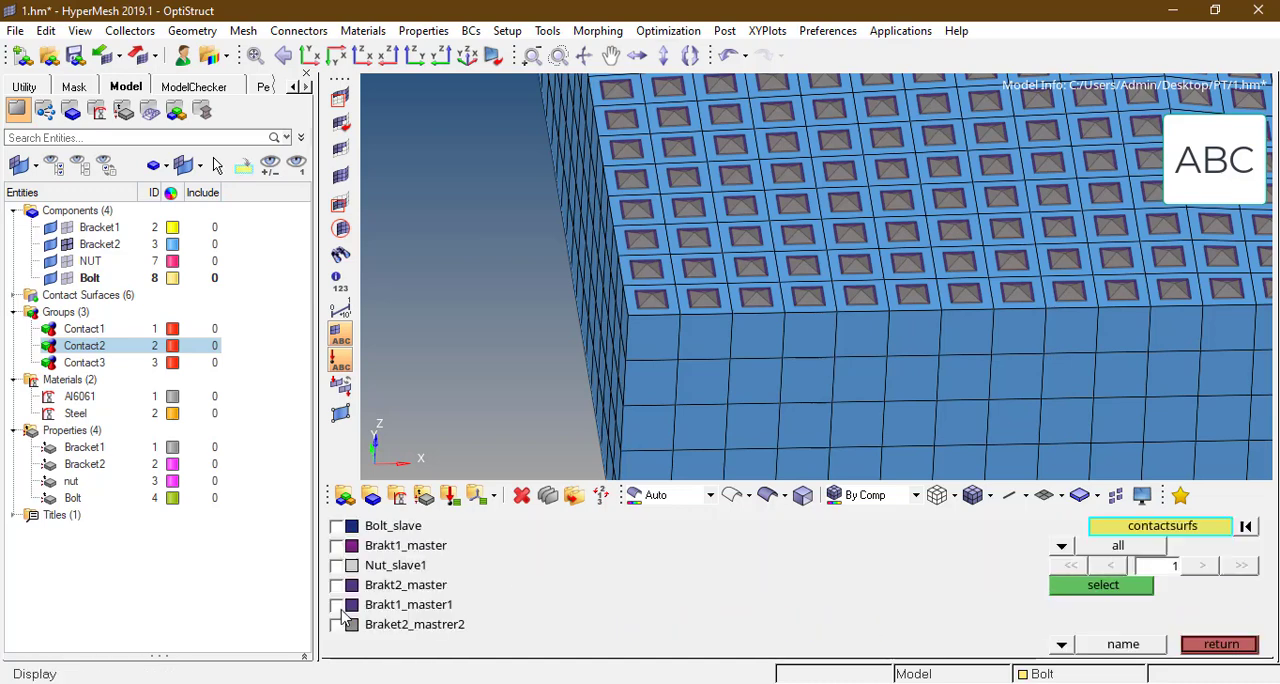
{"action": "left_click", "coordinate": [337, 605]}
{"action": "left_click", "coordinate": [1080, 585]}
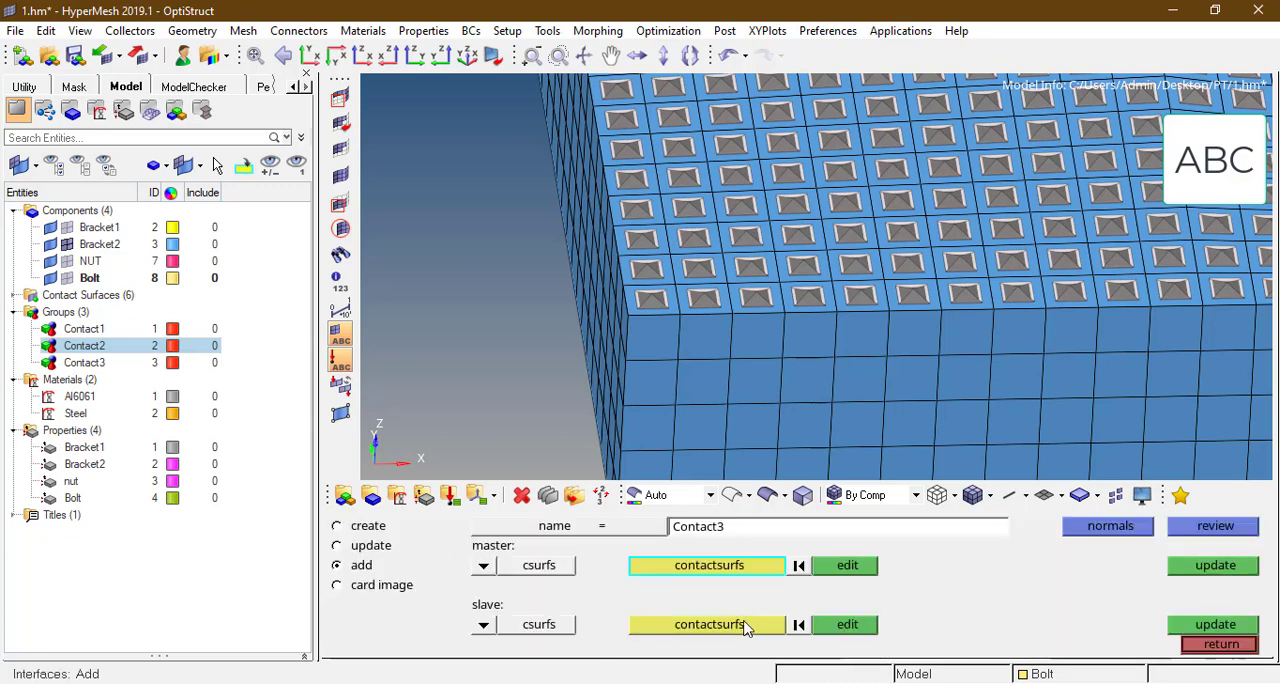
Step: Select Braket2_mastrer2 as Contact3's slave and update the interface's surface assignments
{"action": "left_click", "coordinate": [743, 625]}
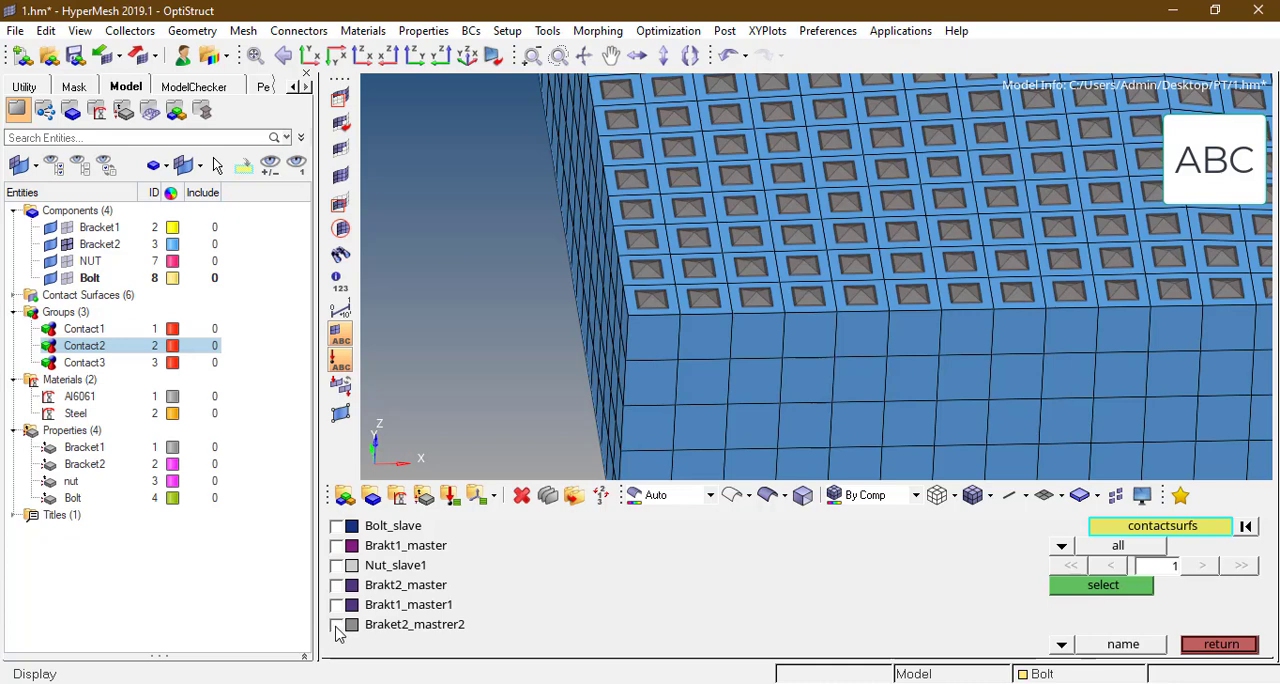
{"action": "left_click", "coordinate": [337, 625]}
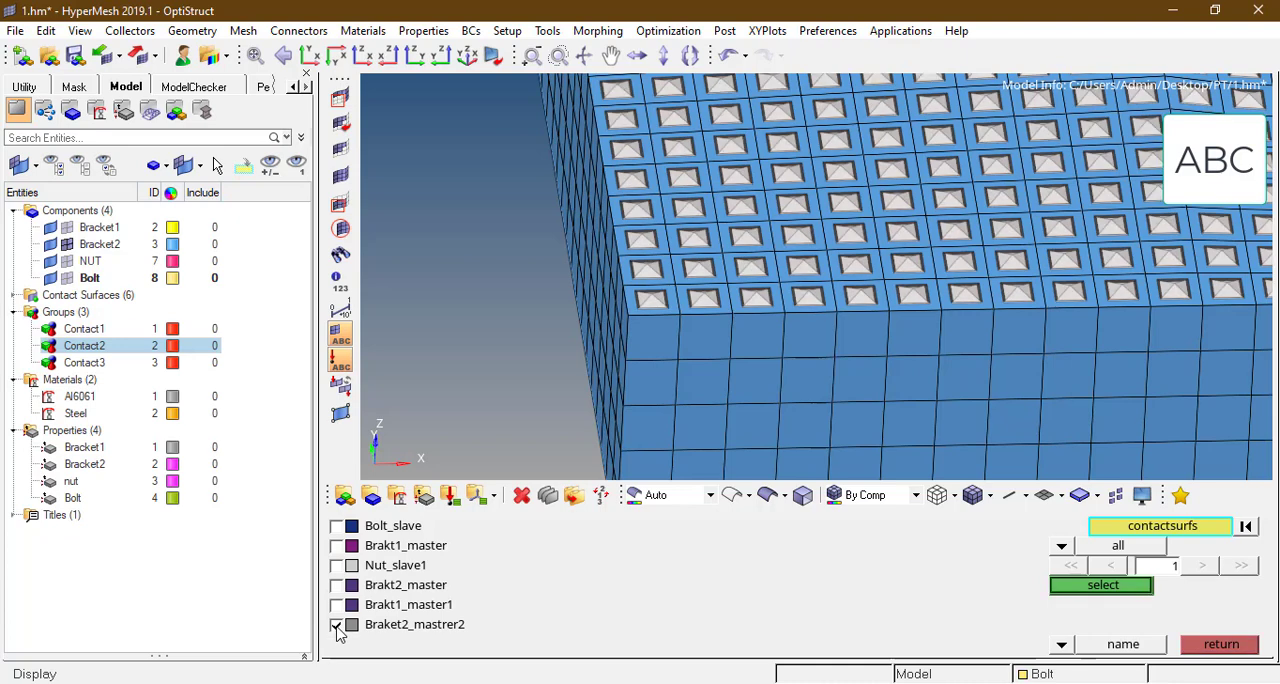
{"action": "left_click", "coordinate": [1100, 586]}
{"action": "left_click", "coordinate": [1215, 566]}
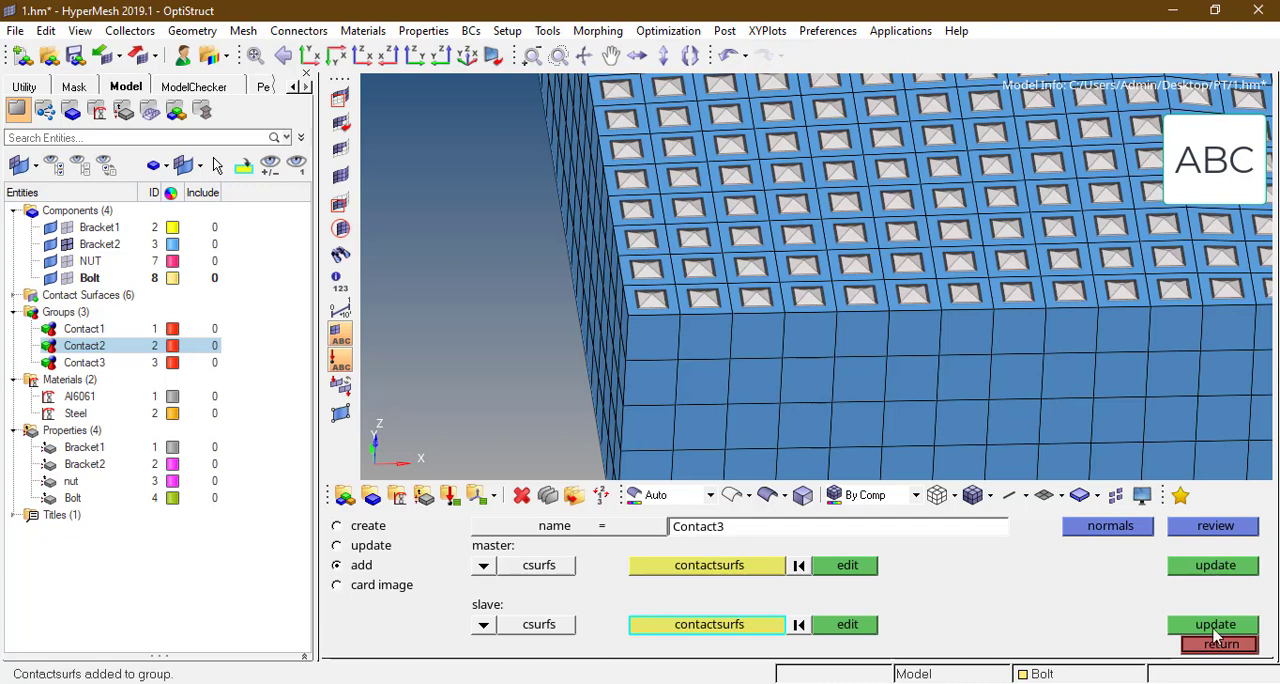
{"action": "left_click", "coordinate": [1215, 625]}
{"action": "left_click", "coordinate": [1220, 645]}
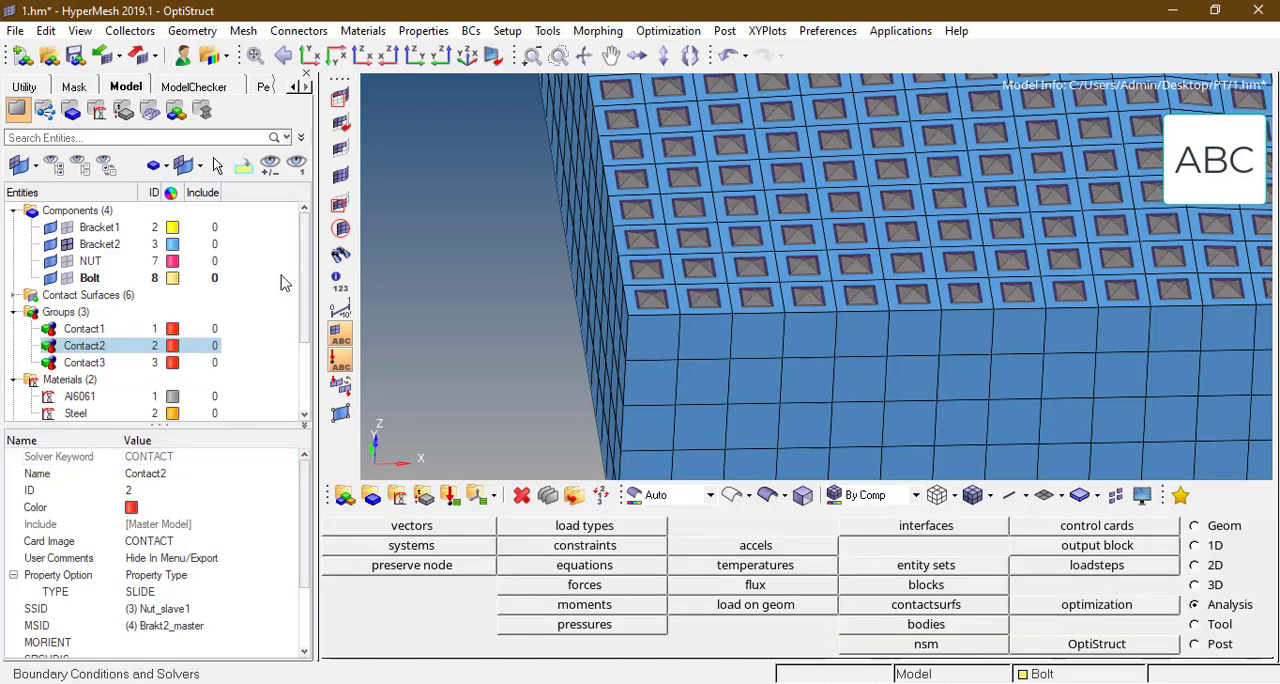
Step: Rename the contact surface Braket2_mastrer2 to Braket2_slave
{"action": "mouse_move", "coordinate": [306, 286]}
{"action": "left_mouse_down"}
{"action": "mouse_move", "coordinate": [311, 360]}
{"action": "mouse_move", "coordinate": [310, 266]}
{"action": "left_mouse_up"}
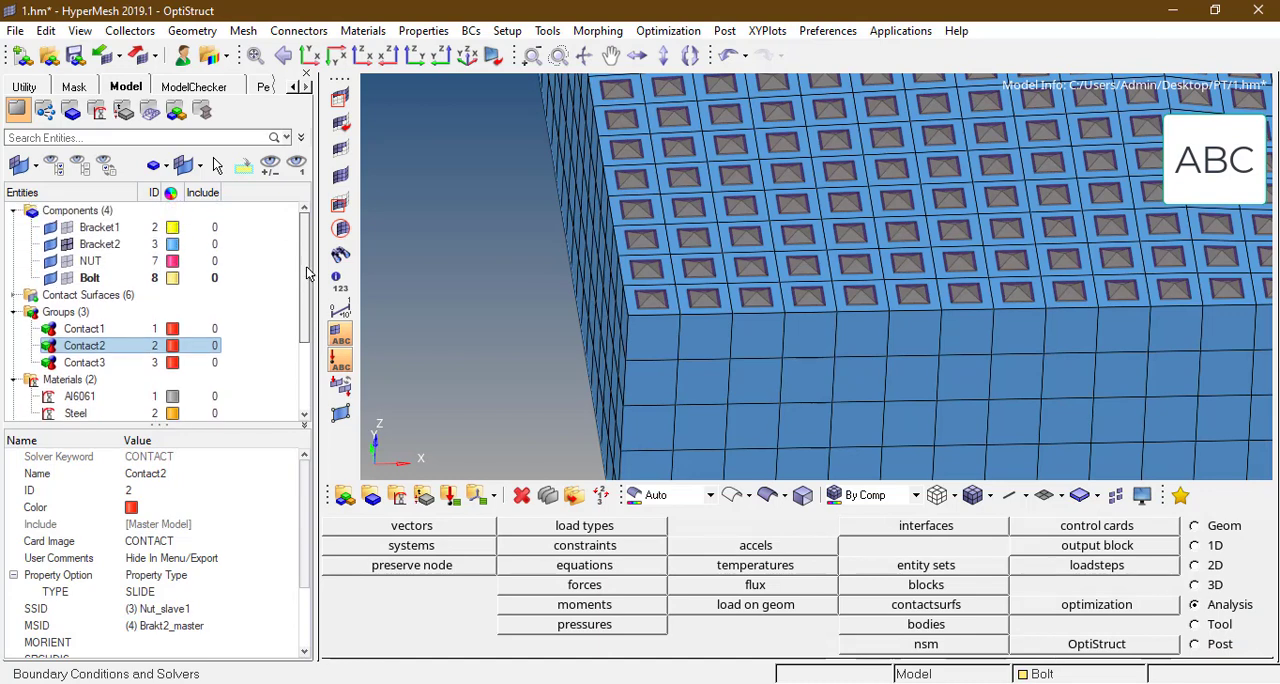
{"action": "left_click", "coordinate": [15, 295]}
{"action": "scroll", "coordinate": [110, 320], "scroll_direction": "down", "scroll_amount": 2}
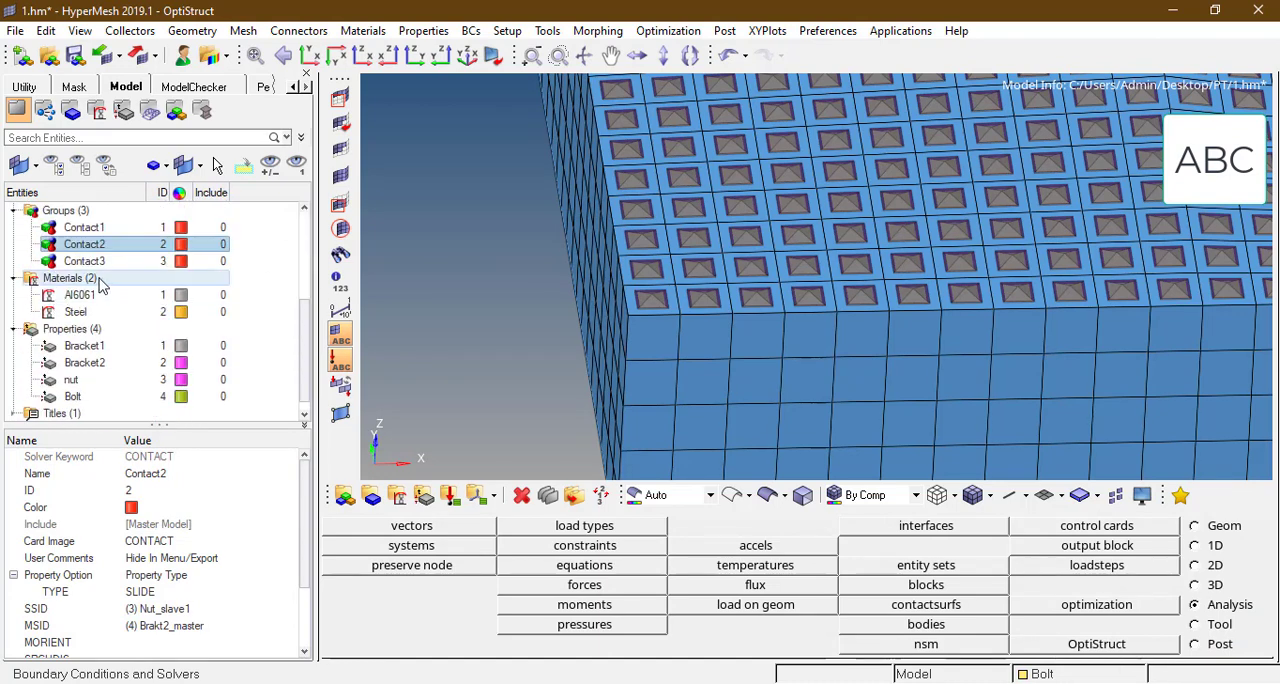
{"action": "scroll", "coordinate": [125, 335], "scroll_direction": "up", "scroll_amount": 2}
{"action": "left_click", "coordinate": [132, 332]}
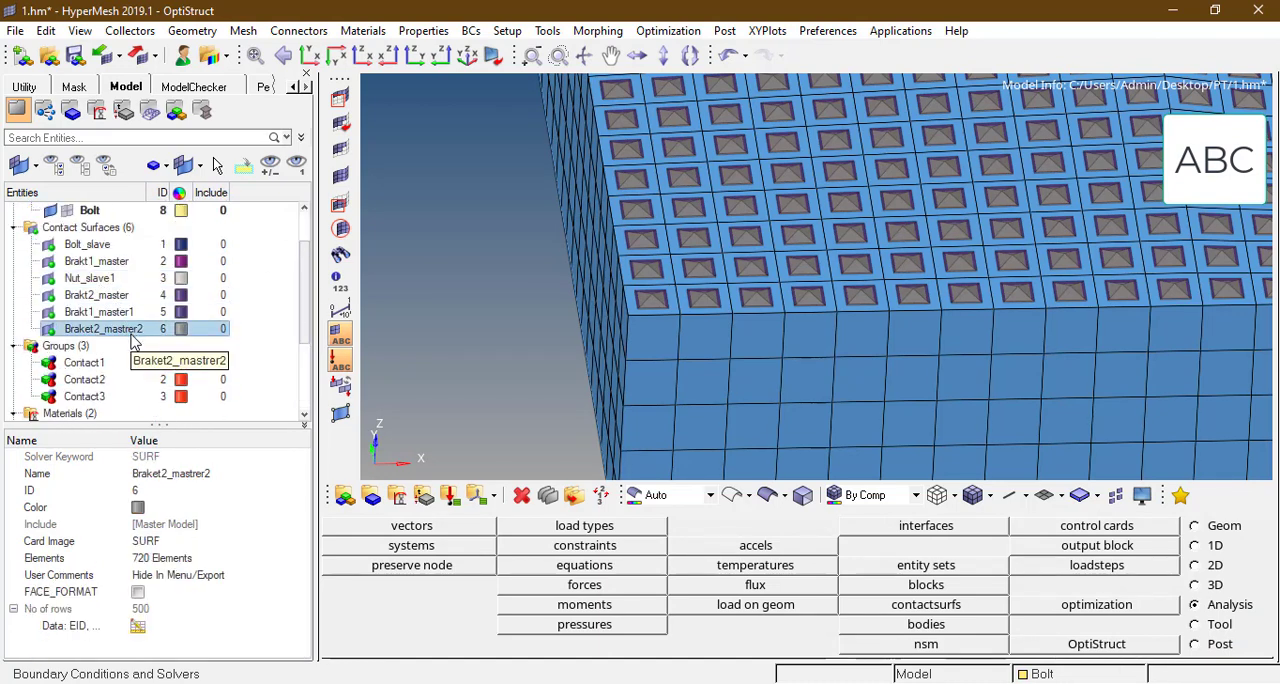
{"action": "left_click", "coordinate": [145, 333]}
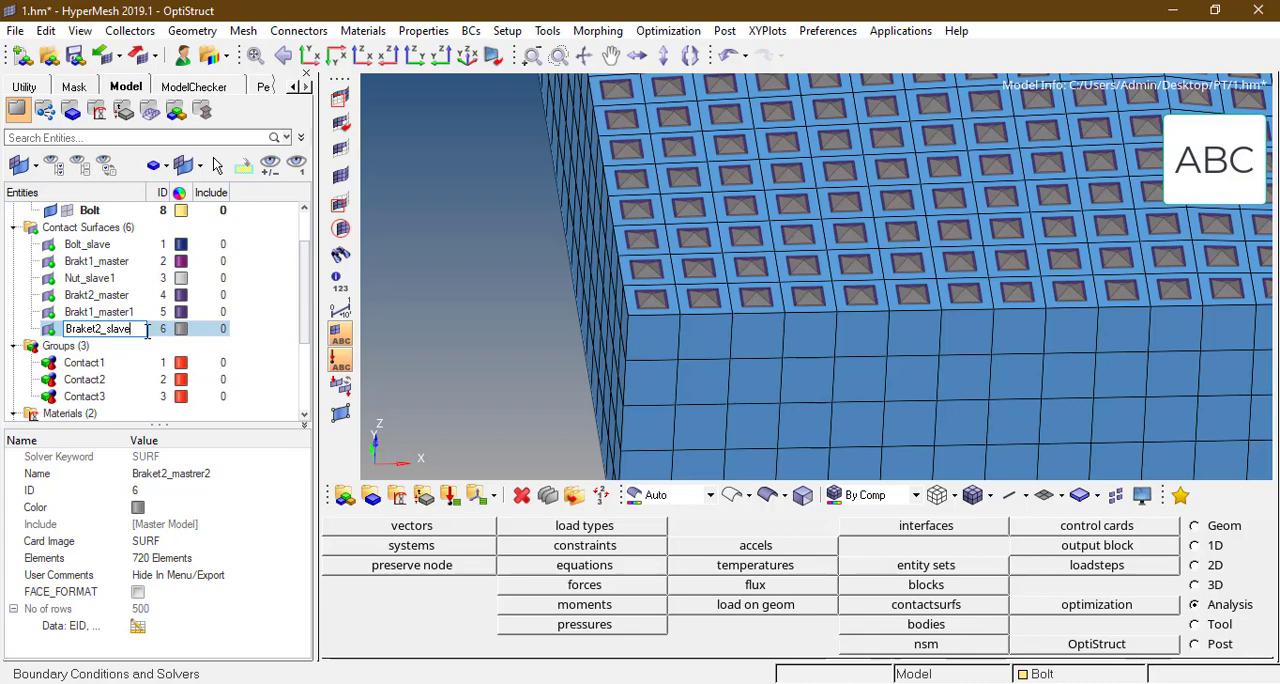
{"action": "type", "text": "slave"}
{"action": "key", "text": "Return"}
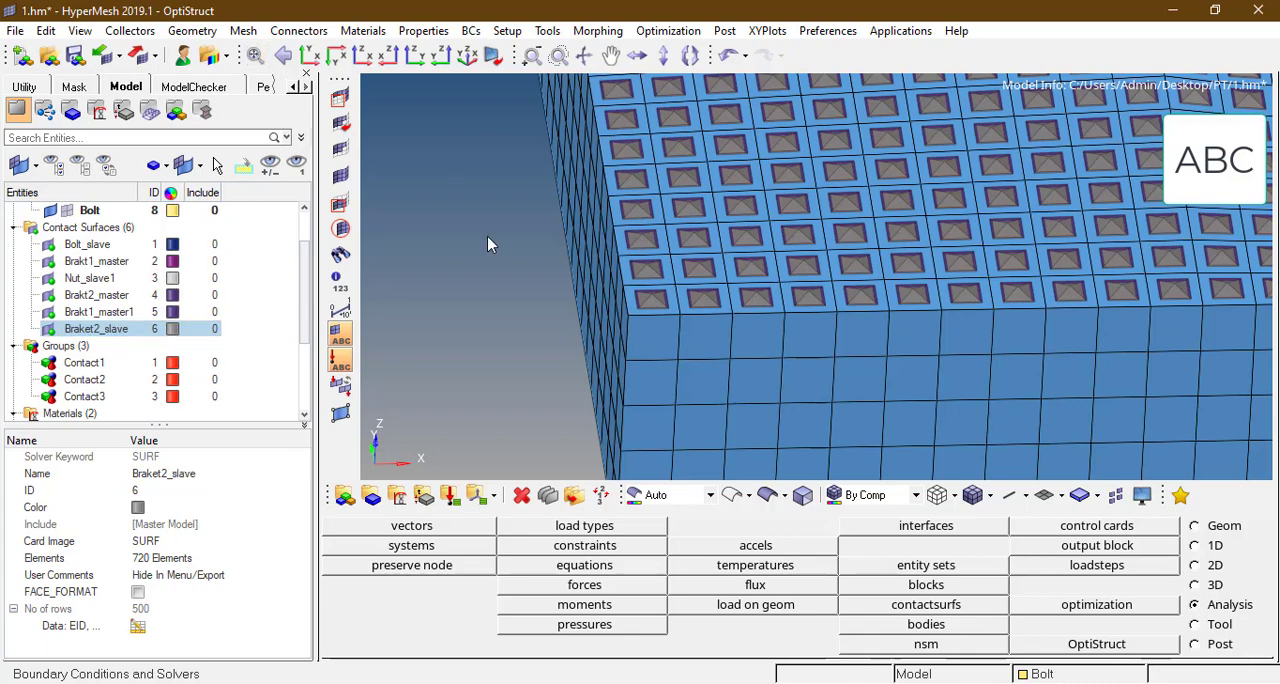
Step: Redisplay all components and isolate the NUT component on screen
{"action": "key", "text": "f"}
{"action": "key", "text": "d"}
{"action": "left_click", "coordinate": [1147, 531]}
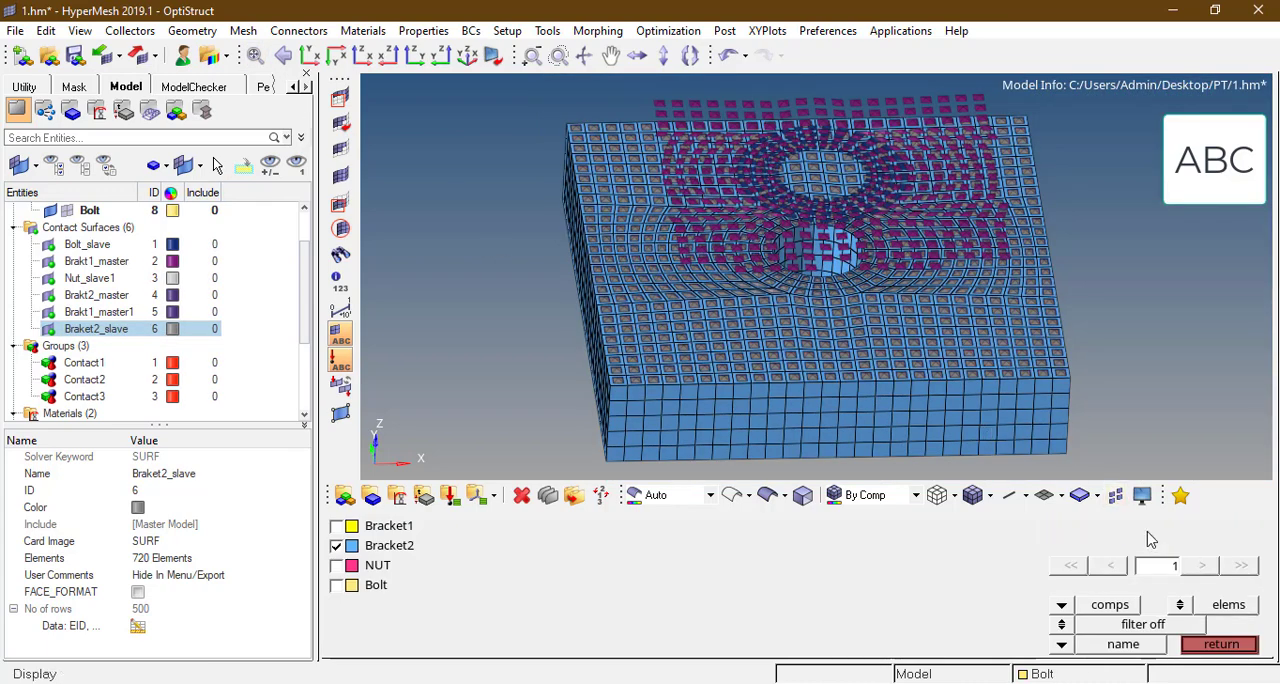
{"action": "scroll", "coordinate": [823, 269], "scroll_direction": "down", "scroll_amount": 3, "text": "ctrl"}
{"action": "mouse_move", "coordinate": [836, 263]}
{"action": "left_mouse_down", "text": "ctrl"}
{"action": "mouse_move", "coordinate": [945, 251]}
{"action": "mouse_move", "coordinate": [837, 273]}
{"action": "left_mouse_up", "text": "ctrl"}
{"action": "right_click_drag", "start_coordinate": [783, 336], "coordinate": [764, 224], "text": "ctrl"}
{"action": "left_click_drag", "start_coordinate": [787, 211], "coordinate": [788, 193], "text": "ctrl"}
{"action": "scroll", "coordinate": [788, 193], "scroll_direction": "up", "scroll_amount": 3, "text": "ctrl"}
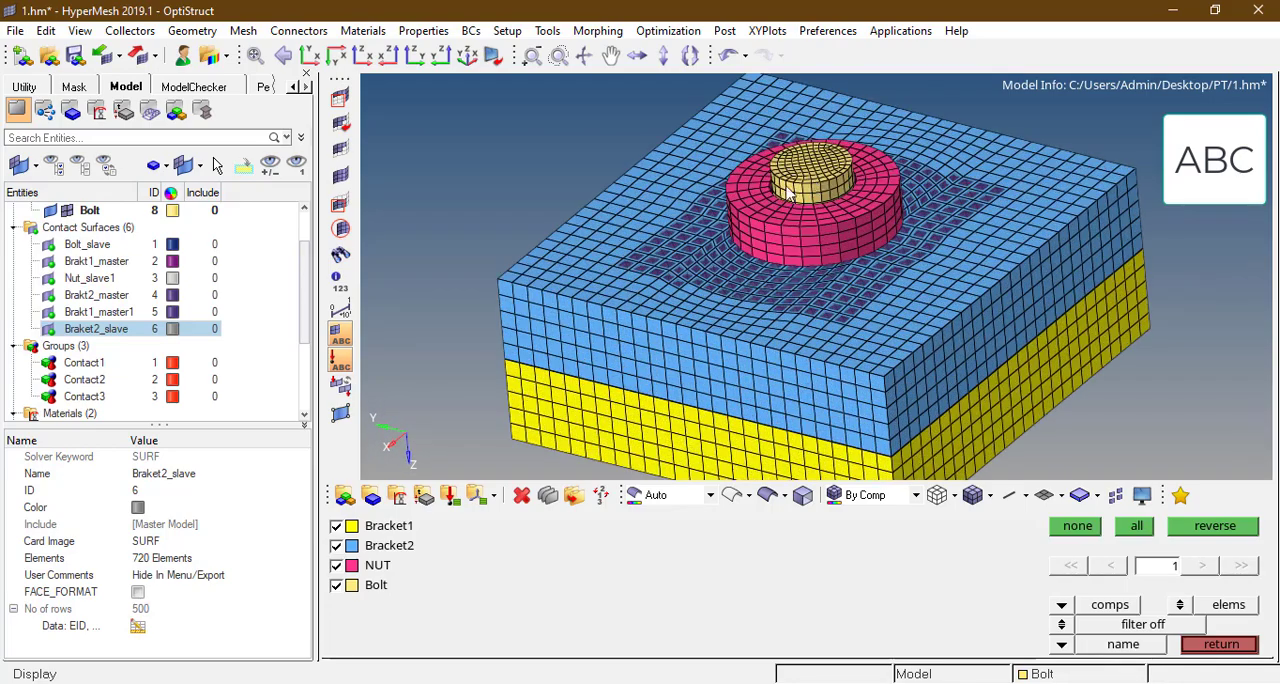
{"action": "scroll", "coordinate": [788, 193], "scroll_direction": "up", "scroll_amount": 4, "text": "ctrl"}
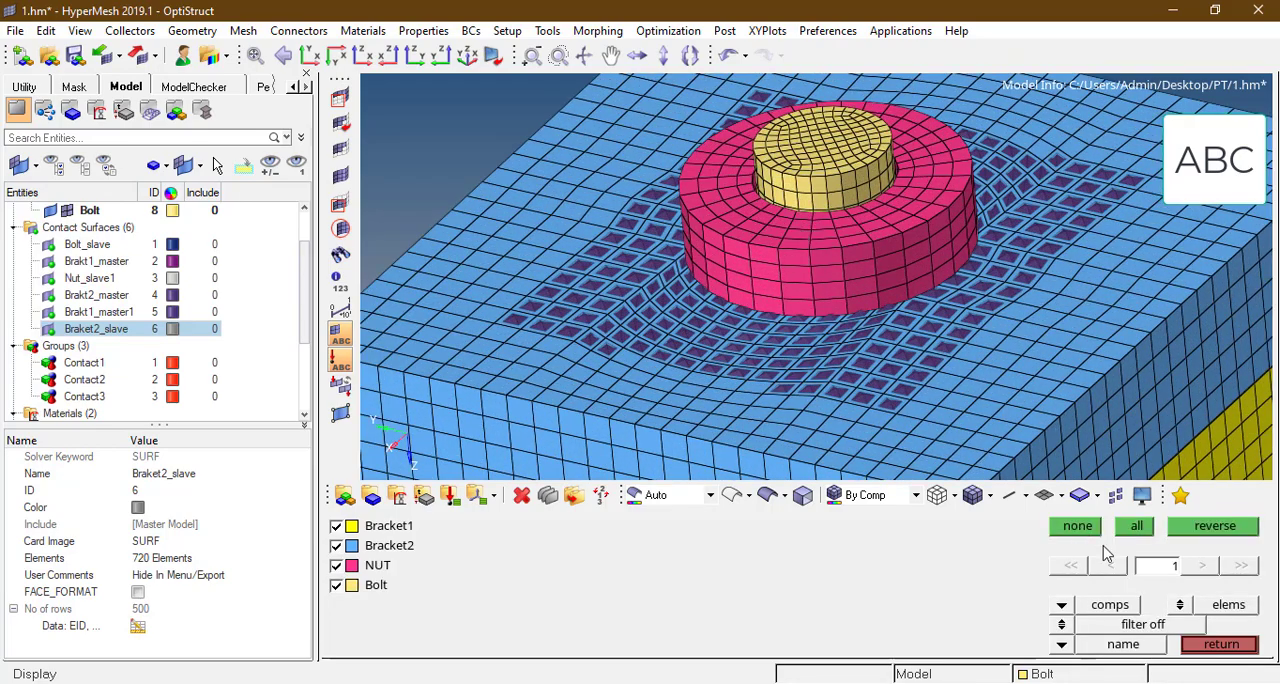
{"action": "left_click", "coordinate": [1204, 528]}
{"action": "scroll", "coordinate": [787, 322], "scroll_direction": "down", "scroll_amount": 4, "text": "ctrl"}
{"action": "left_click_drag", "start_coordinate": [656, 252], "coordinate": [731, 338], "text": "ctrl"}
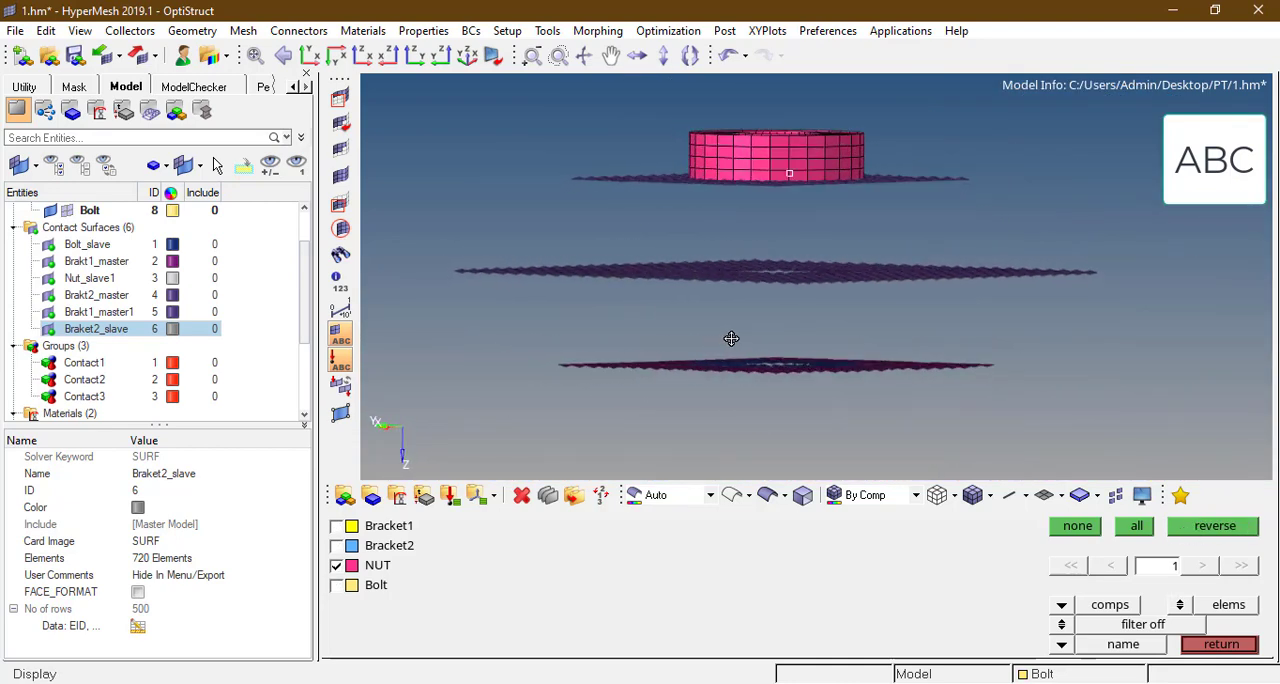
Step: Mask the nut's element row that lies directly against Bracket2's contact surface
{"action": "key", "text": "Escape"}
{"action": "key", "text": "F5"}
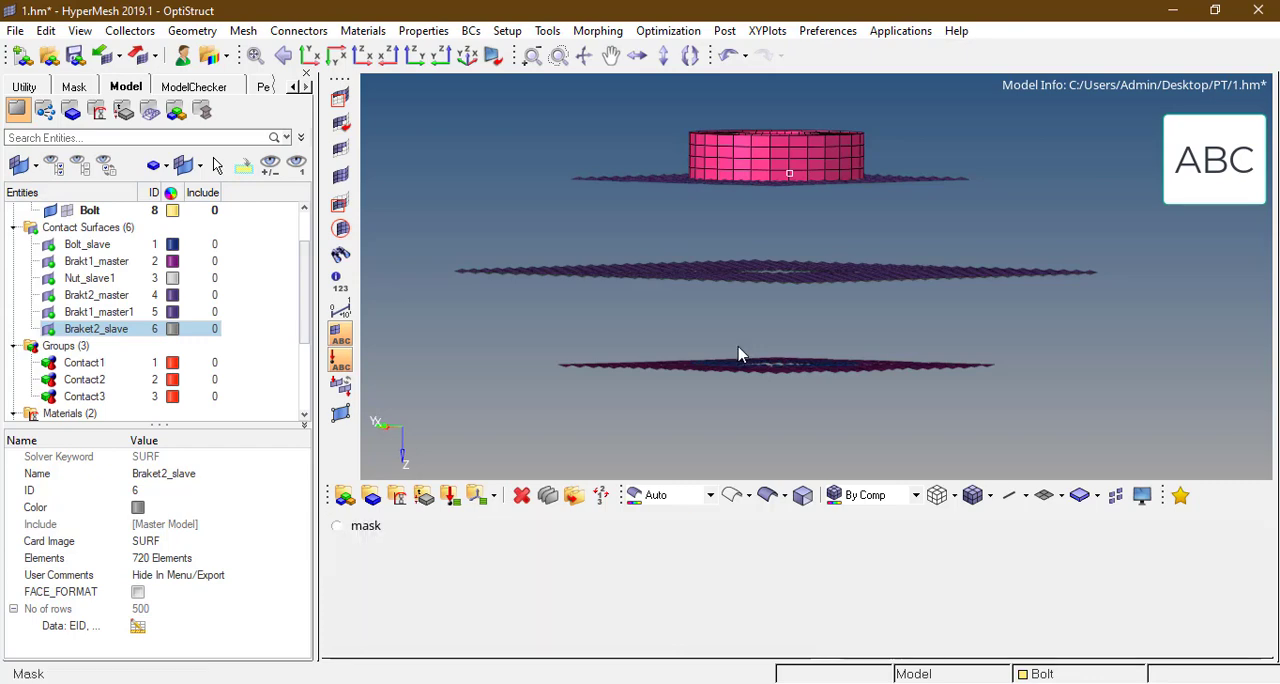
{"action": "scroll", "coordinate": [729, 176], "scroll_direction": "up", "scroll_amount": 3, "text": "ctrl"}
{"action": "scroll", "coordinate": [897, 255], "scroll_direction": "down", "scroll_amount": 2, "text": "ctrl"}
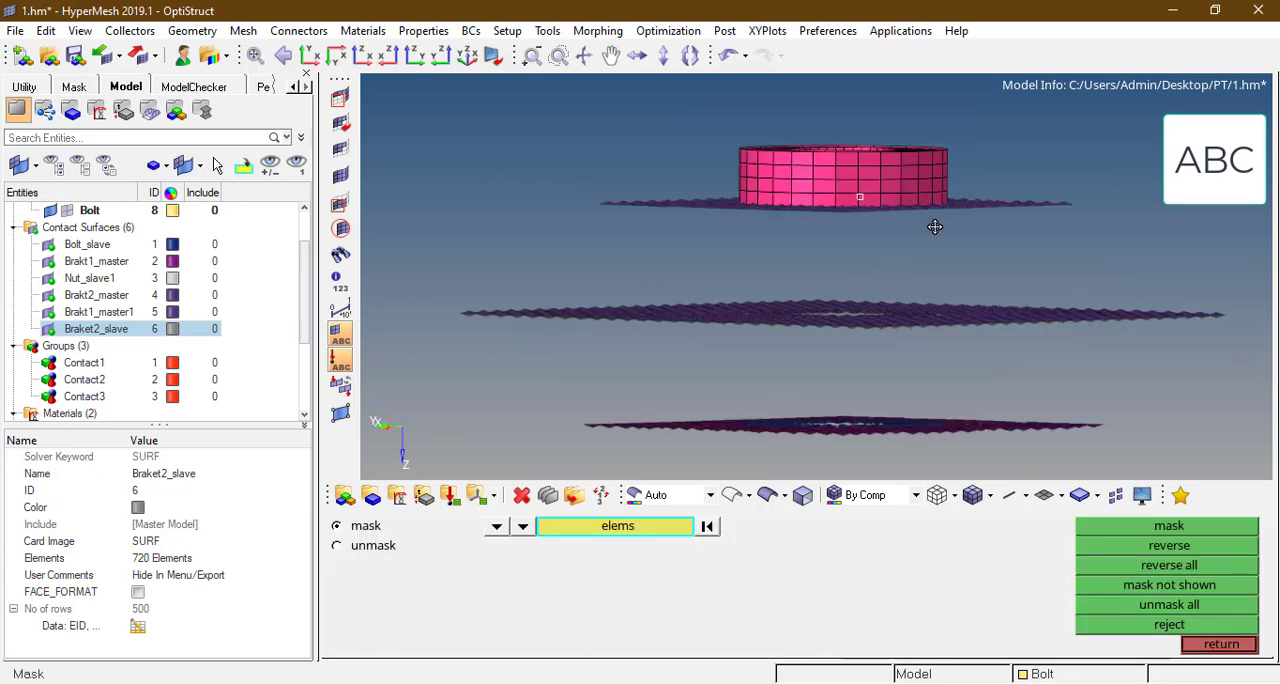
{"action": "left_click_drag", "start_coordinate": [934, 227], "coordinate": [933, 224], "text": "ctrl"}
{"action": "scroll", "coordinate": [757, 197], "scroll_direction": "up", "scroll_amount": 2, "text": "ctrl"}
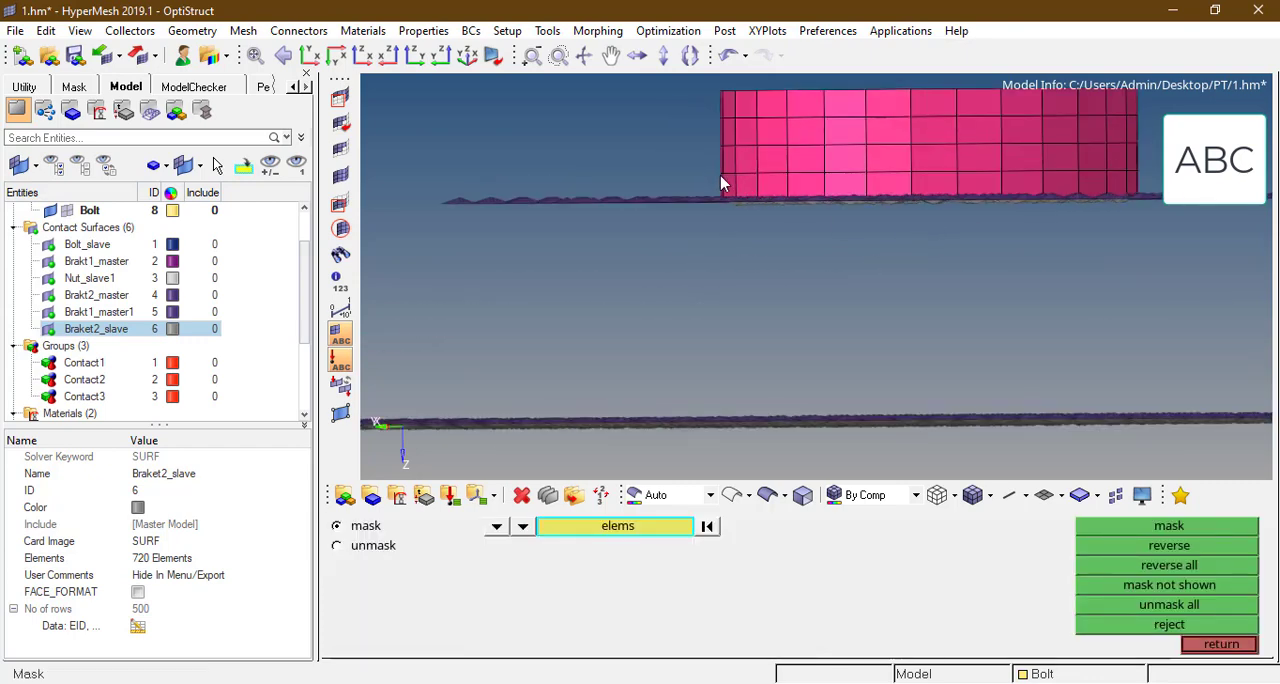
{"action": "left_click_drag", "start_coordinate": [720, 175], "coordinate": [1194, 340], "text": "shift"}
{"action": "middle_click", "coordinate": [869, 209]}
{"action": "scroll", "coordinate": [820, 207], "scroll_direction": "down", "scroll_amount": 2, "text": "ctrl"}
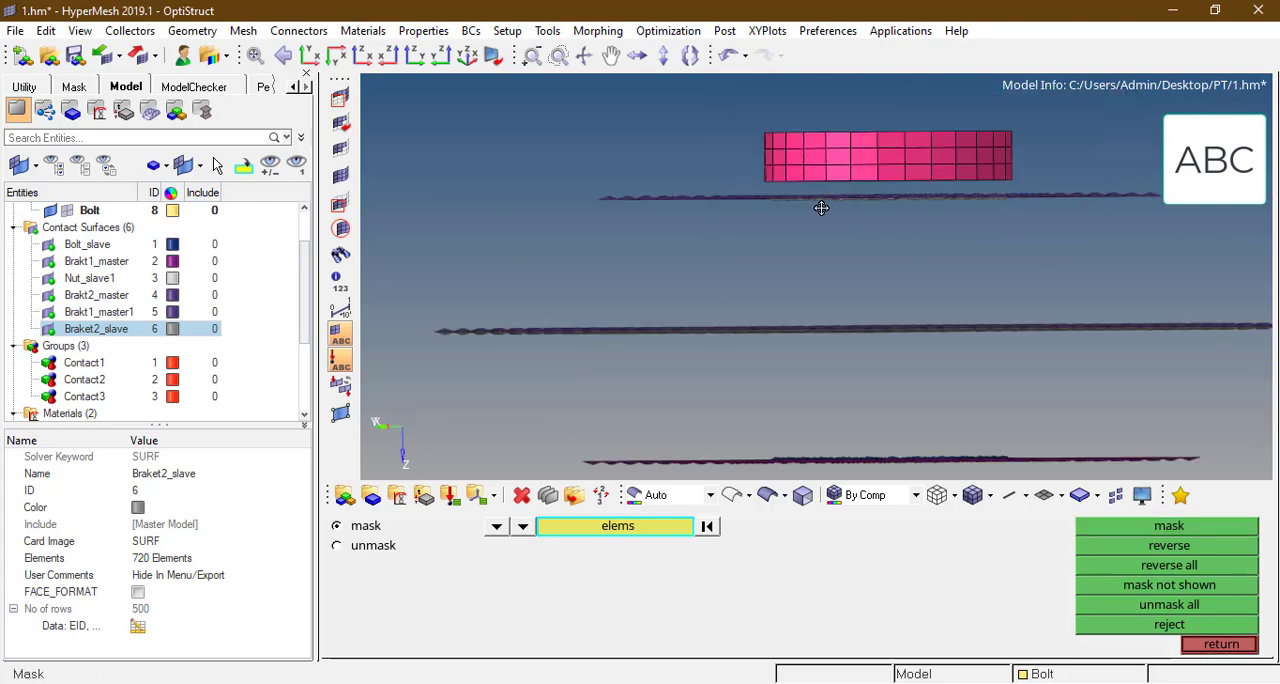
{"action": "left_click_drag", "start_coordinate": [820, 206], "coordinate": [941, 185], "text": "ctrl"}
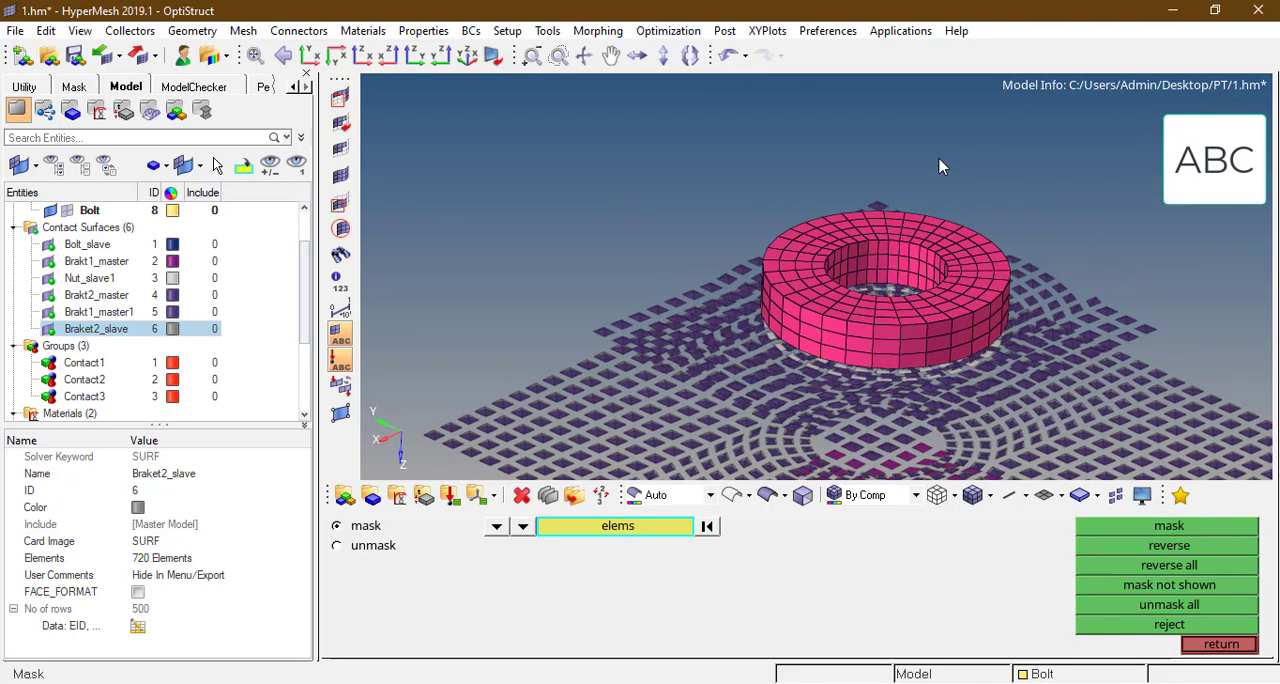
{"action": "key", "text": "Escape"}
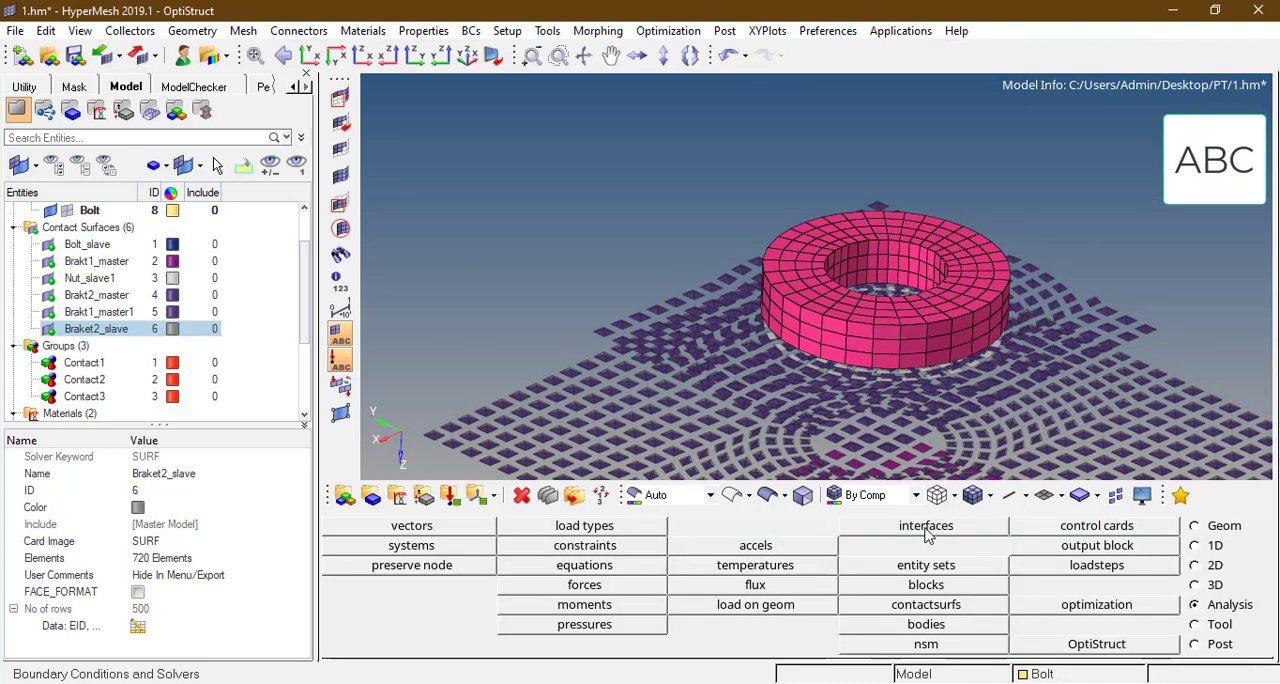
Step: Create a yellow solid-face contact surface named Nut_slave2 on the inner bore faces of the nut
{"action": "left_click", "coordinate": [926, 604]}
{"action": "left_click", "coordinate": [765, 533]}
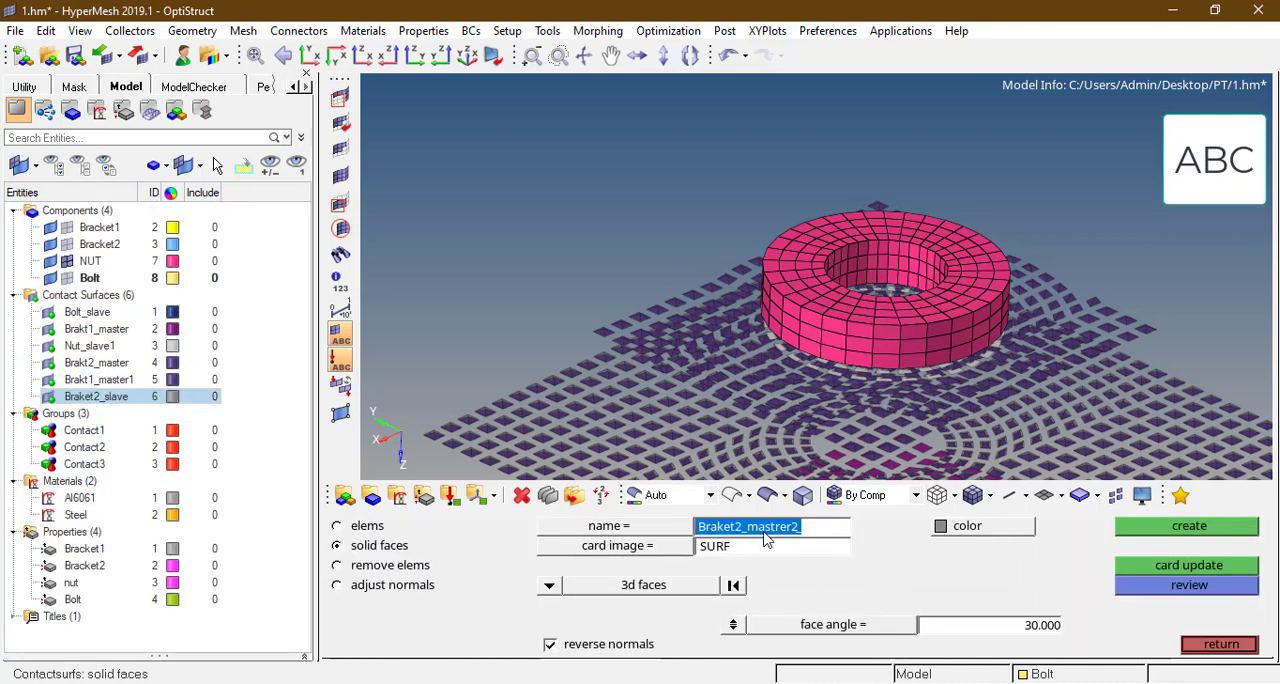
{"action": "type", "text": "N_"}
{"action": "key", "text": "Return"}
{"action": "scroll", "coordinate": [850, 254], "scroll_direction": "up", "scroll_amount": 3}
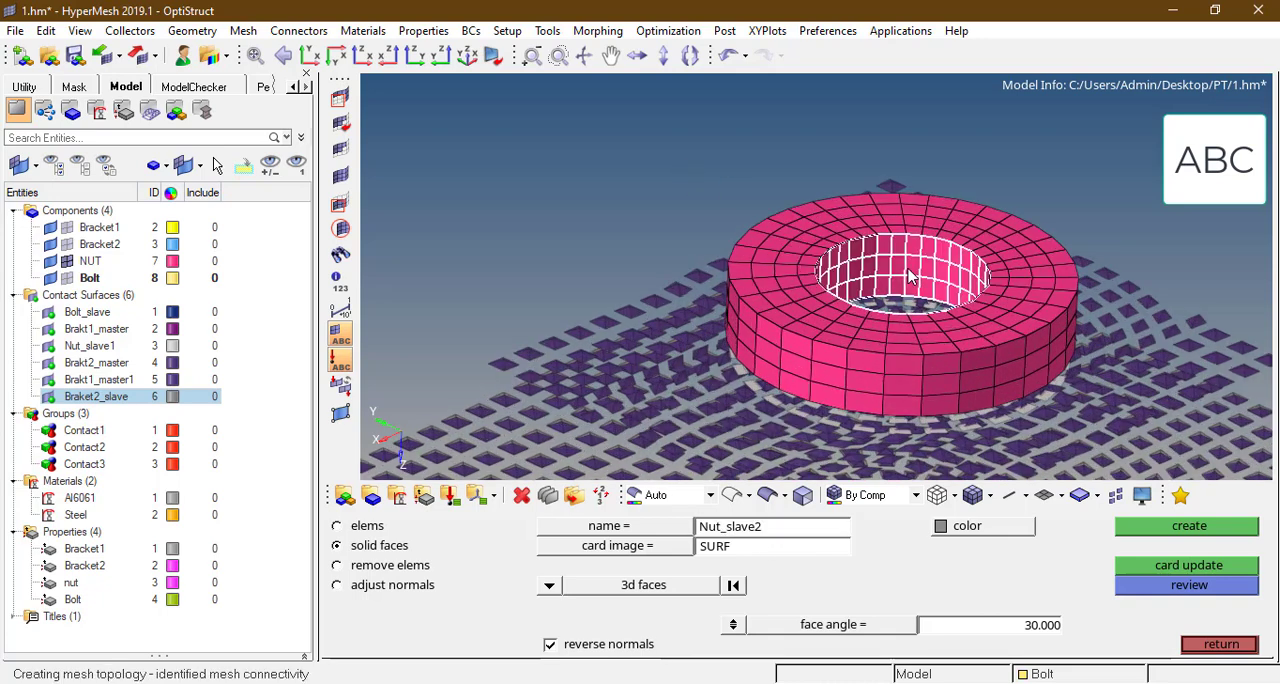
{"action": "left_click", "coordinate": [988, 527]}
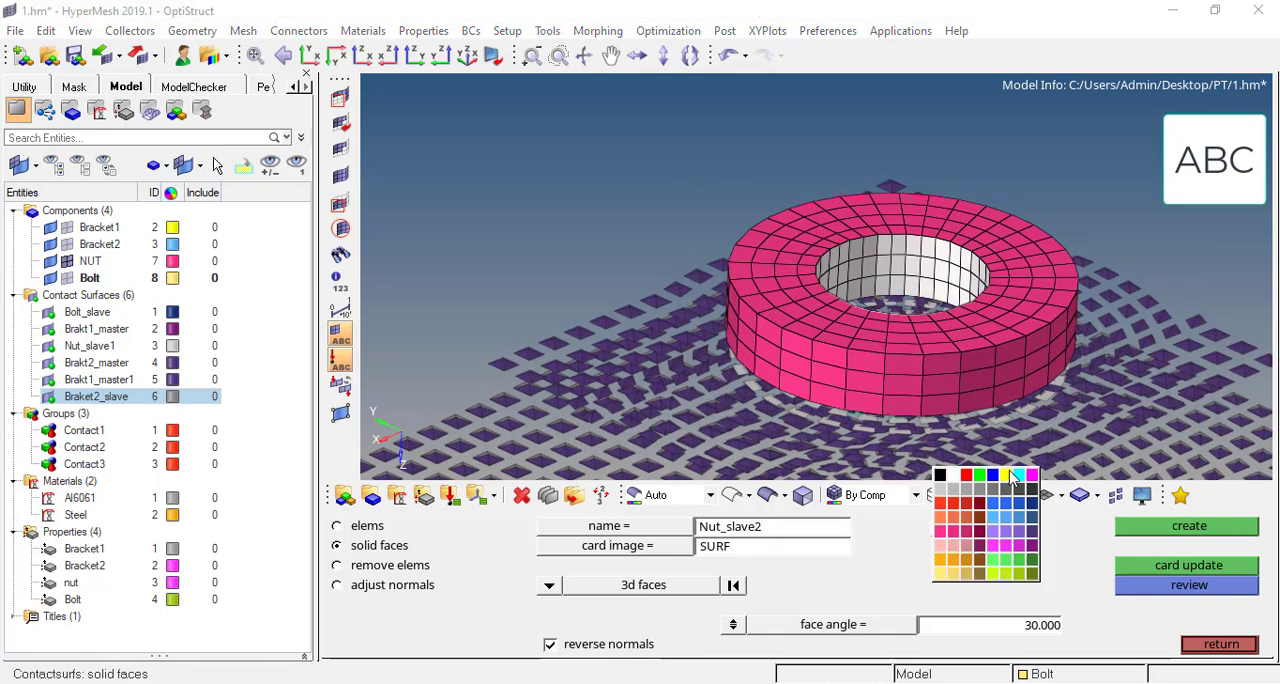
{"action": "left_click", "coordinate": [1014, 478]}
{"action": "left_click", "coordinate": [1152, 530]}
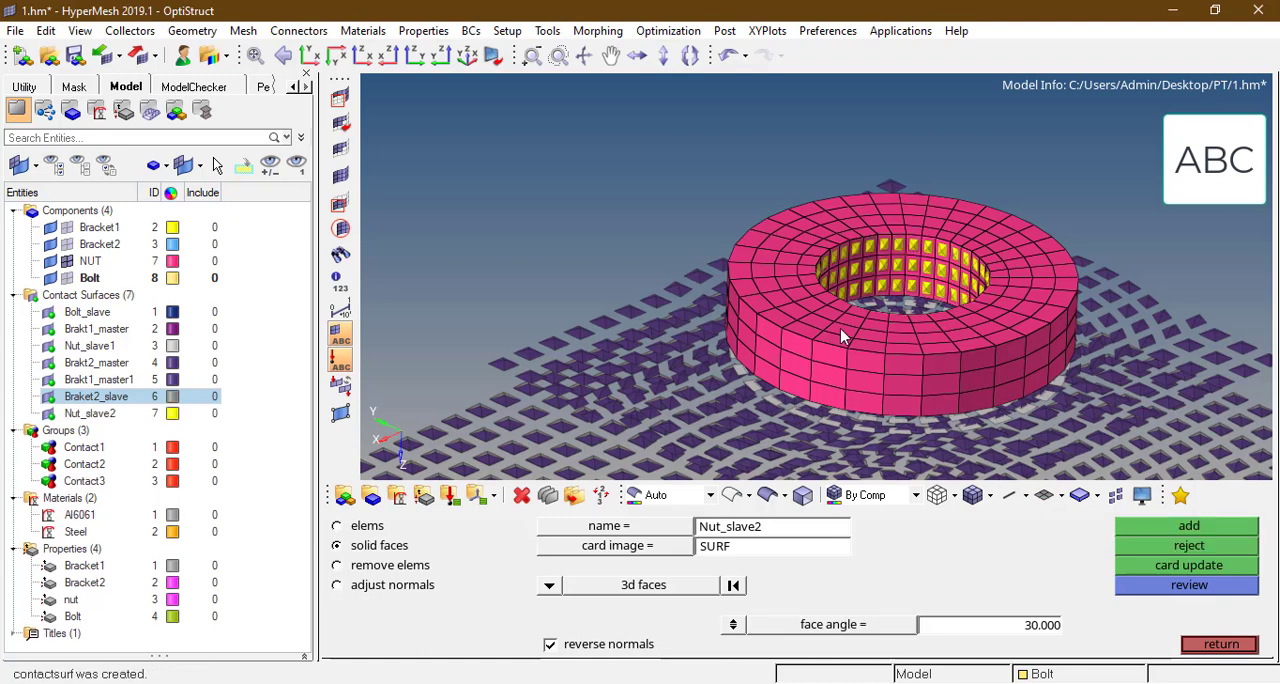
Step: Unmask the hidden row of nut elements
{"action": "left_click", "coordinate": [340, 178]}
{"action": "scroll", "coordinate": [789, 266], "scroll_direction": "down", "scroll_amount": 5, "text": "ctrl"}
{"action": "left_click_drag", "start_coordinate": [977, 226], "coordinate": [963, 232], "text": "ctrl"}
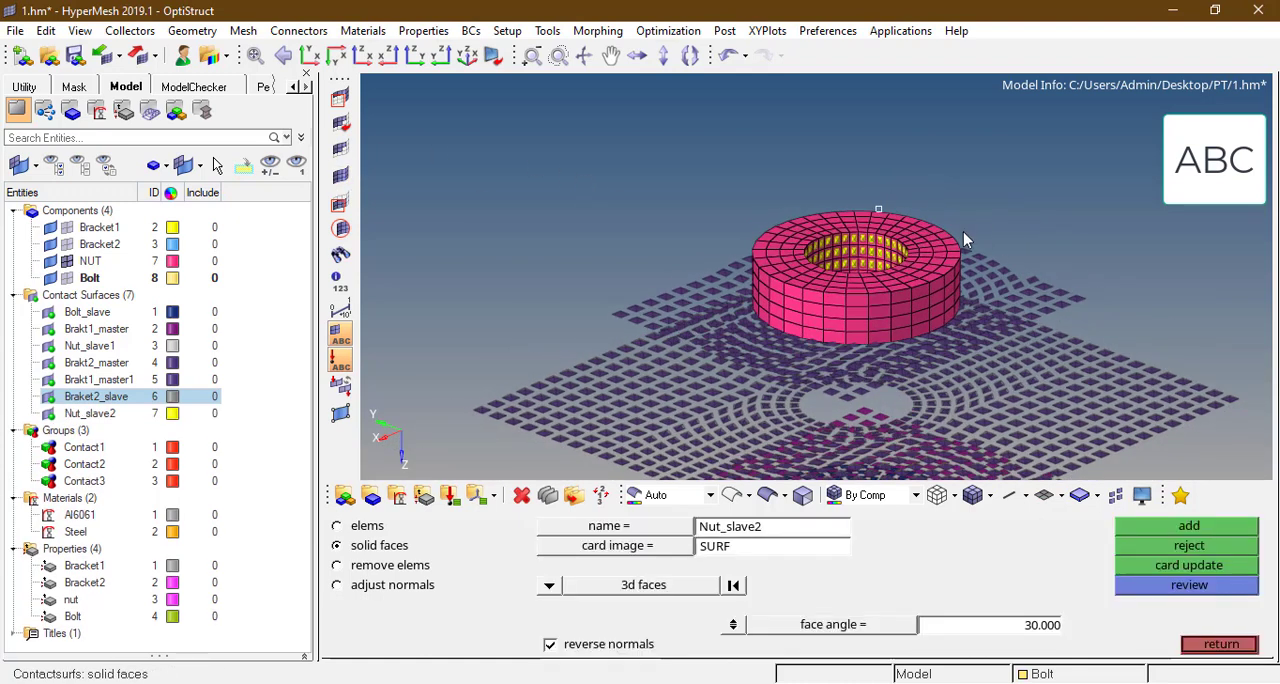
Step: Display all components and isolate the Bolt component on screen
{"action": "key", "text": "f"}
{"action": "left_click", "coordinate": [1122, 529]}
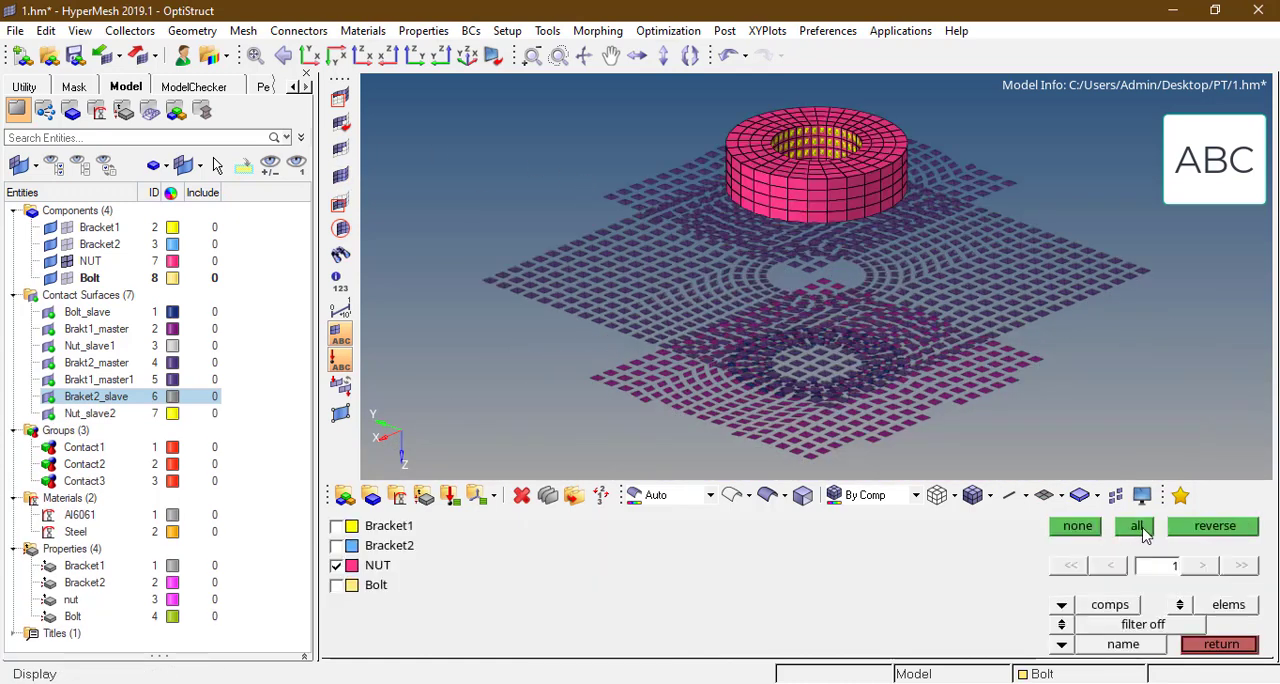
{"action": "left_click", "coordinate": [1137, 527]}
{"action": "scroll", "coordinate": [815, 155], "scroll_direction": "up", "scroll_amount": 6, "text": "ctrl"}
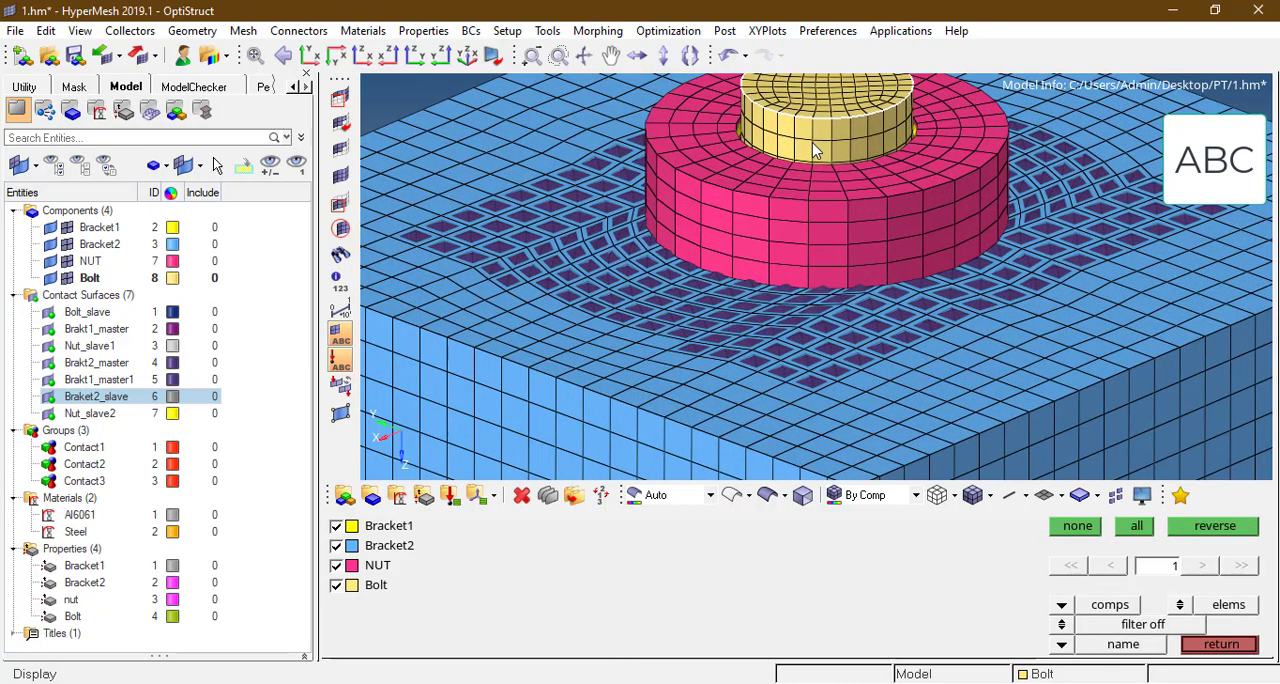
{"action": "left_click", "coordinate": [815, 150]}
{"action": "left_click", "coordinate": [1215, 526]}
{"action": "scroll", "coordinate": [852, 215], "scroll_direction": "down", "scroll_amount": 3, "text": "ctrl"}
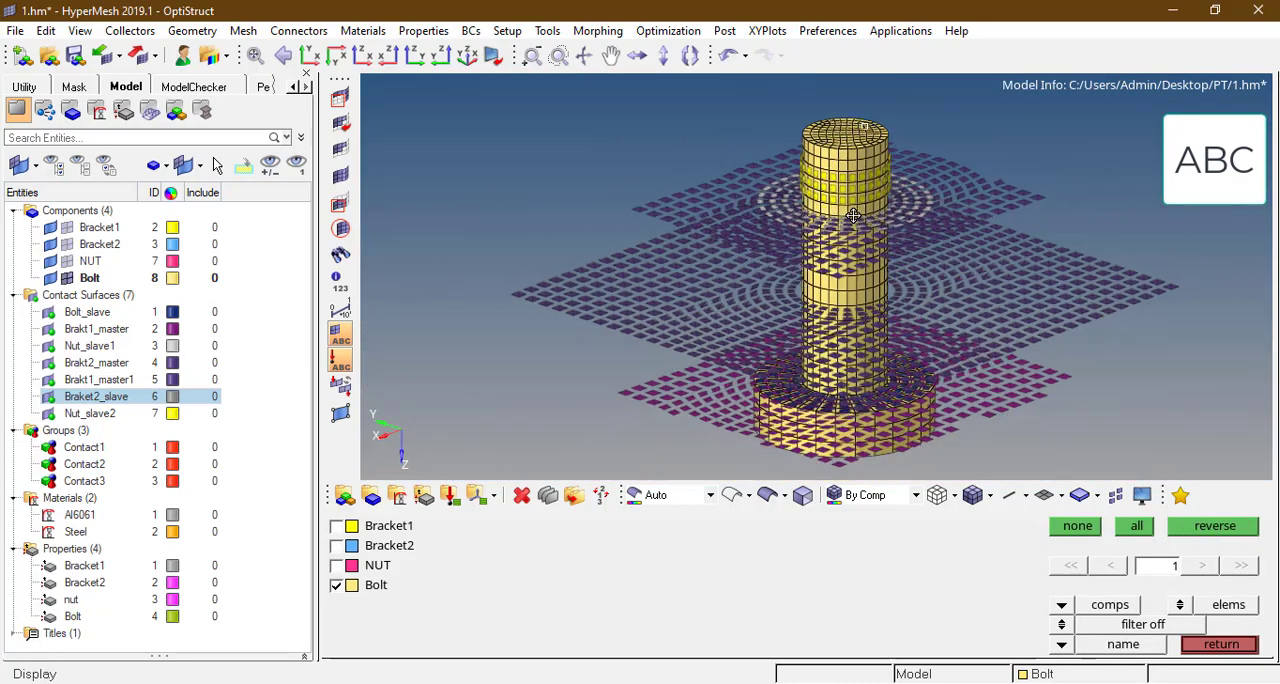
{"action": "left_click_drag", "start_coordinate": [852, 215], "coordinate": [848, 193], "text": "ctrl"}
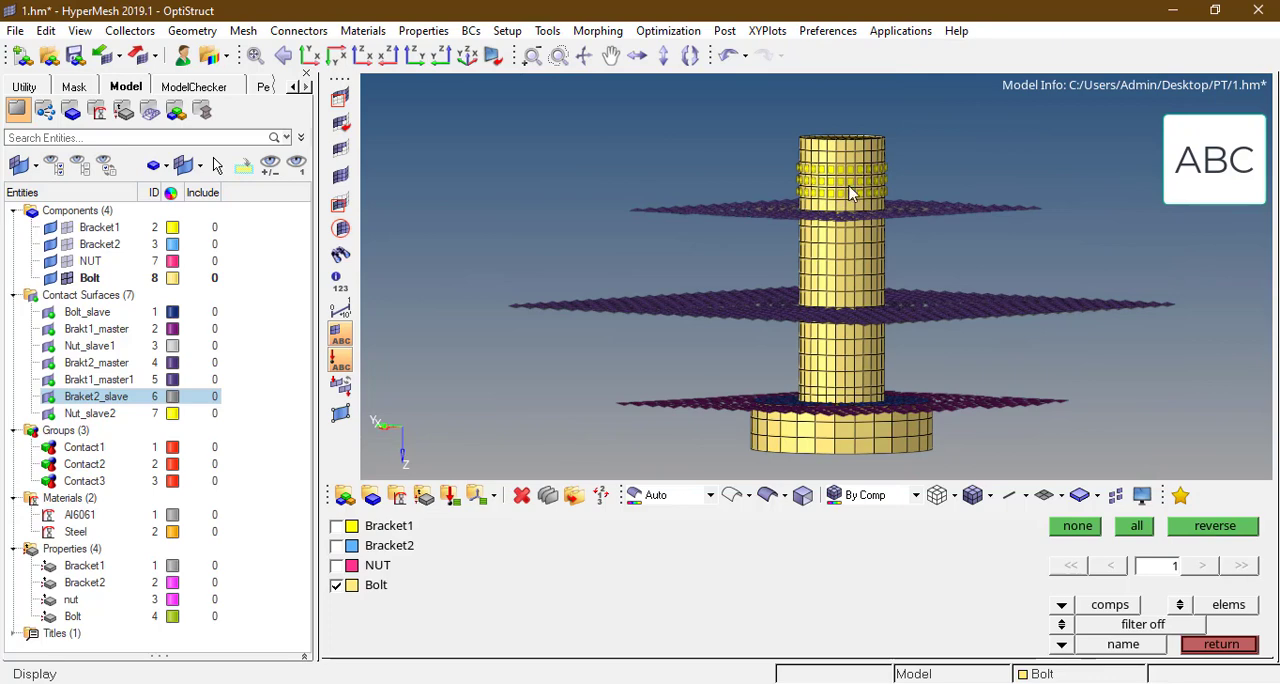
{"action": "scroll", "coordinate": [849, 193], "scroll_direction": "up", "scroll_amount": 2, "text": "ctrl"}
Step: Mask the bolt elements so that only the shank band matching the Nut_slave2 surface stays displayed
{"action": "key", "text": "Escape"}
{"action": "scroll", "coordinate": [849, 190], "scroll_direction": "up", "scroll_amount": 2, "text": "ctrl"}
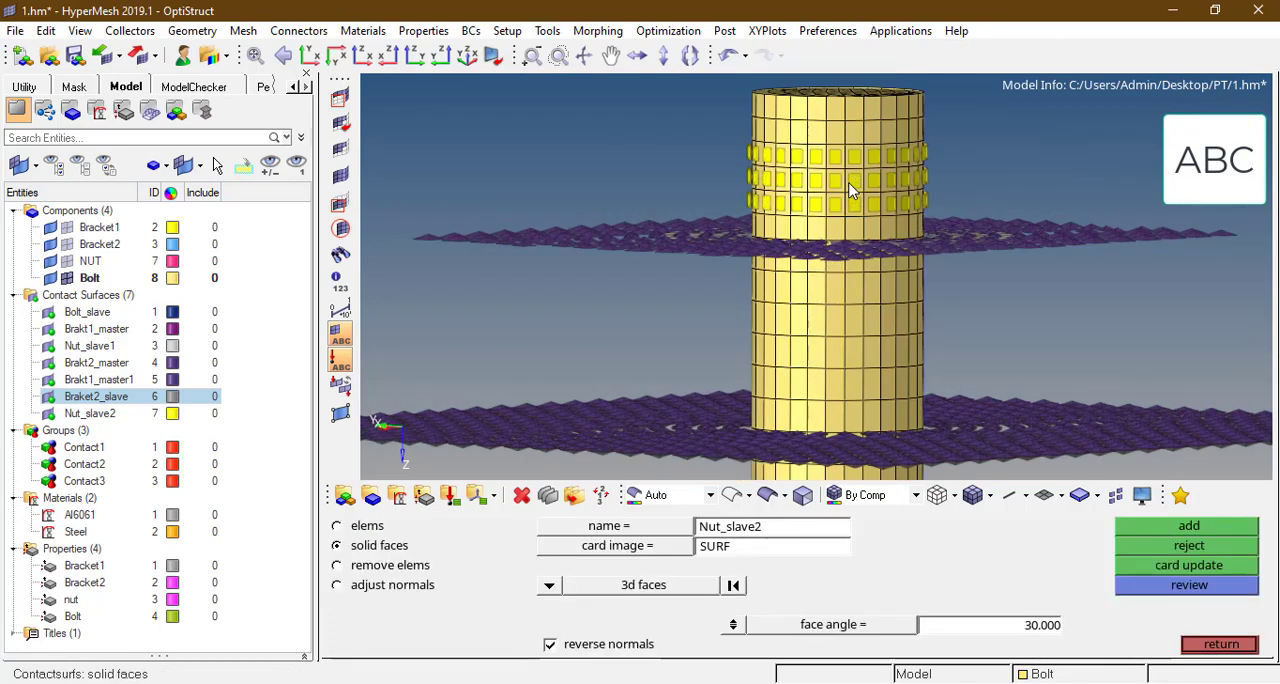
{"action": "key", "text": "F5"}
{"action": "scroll", "coordinate": [757, 153], "scroll_direction": "up", "scroll_amount": 2, "text": "ctrl"}
{"action": "left_click_drag", "start_coordinate": [757, 143], "coordinate": [1077, 246], "text": "shift"}
{"action": "left_click", "coordinate": [1150, 525]}
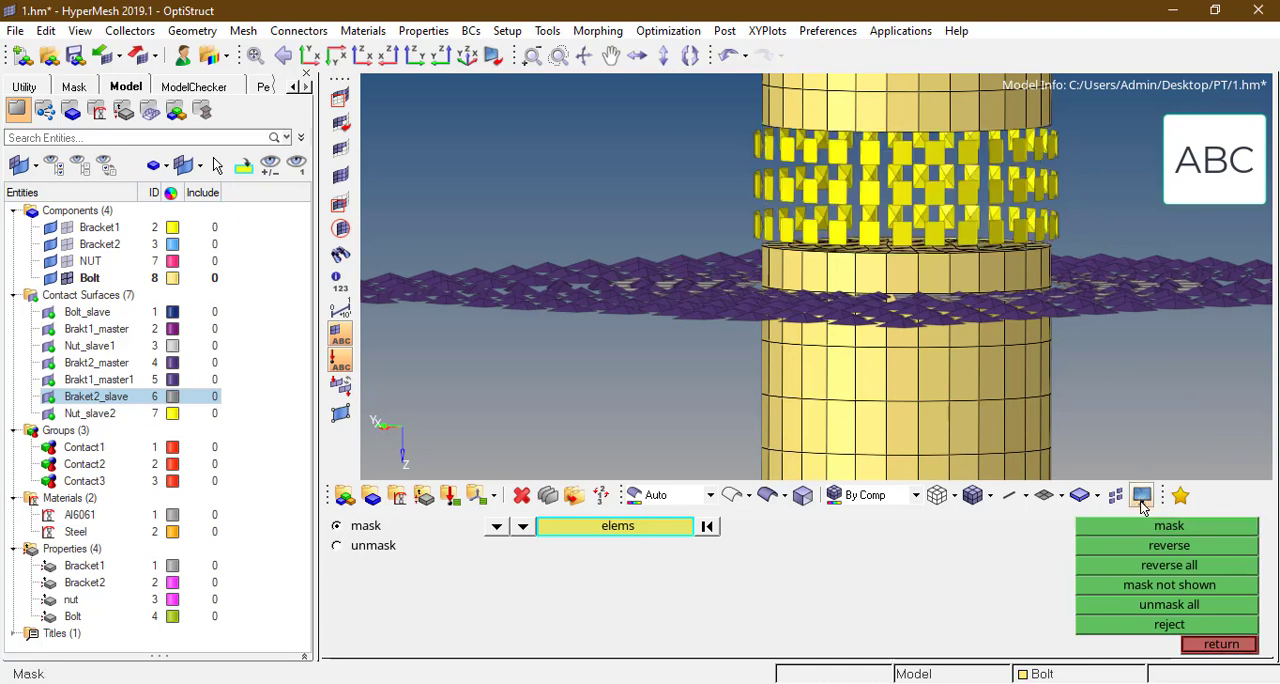
{"action": "left_click", "coordinate": [1160, 551]}
{"action": "scroll", "coordinate": [838, 183], "scroll_direction": "down", "scroll_amount": 2, "text": "ctrl"}
{"action": "left_click_drag", "start_coordinate": [840, 183], "coordinate": [889, 209], "text": "ctrl"}
{"action": "key", "text": "Escape"}
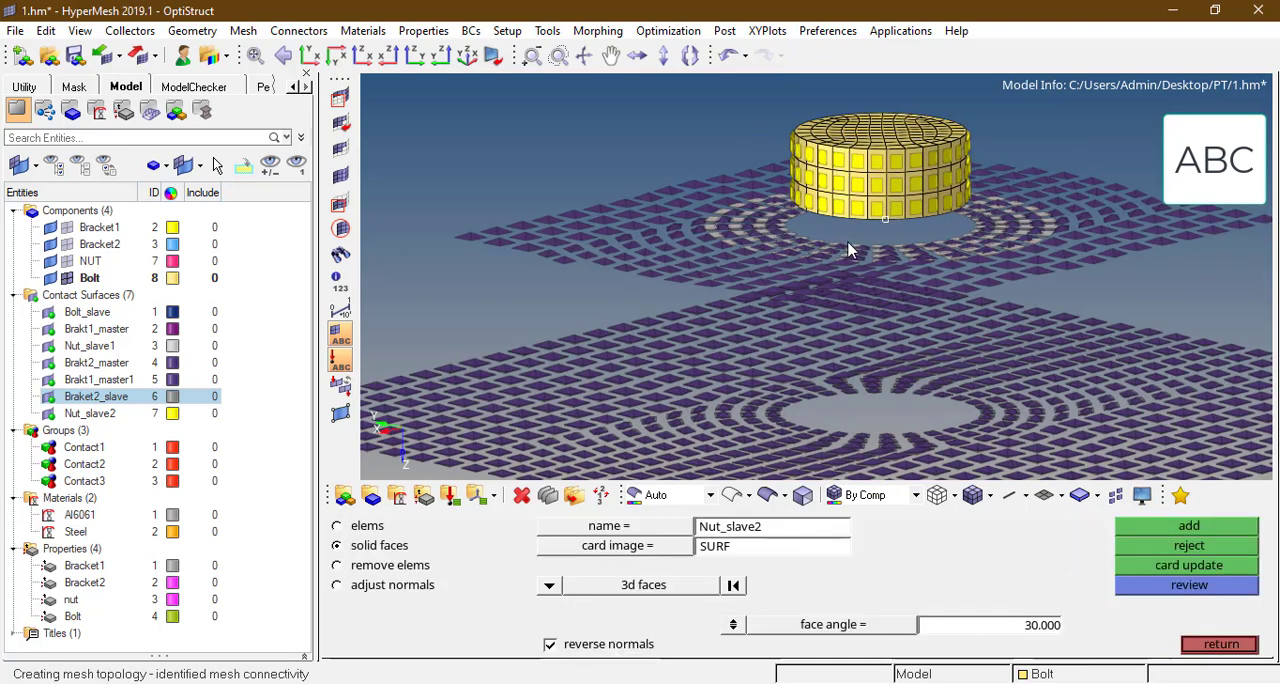
Step: Create a yellow solid-face contact surface named Boltshank_master on the outer faces of the displayed bolt shank band
{"action": "key", "text": "Escape"}
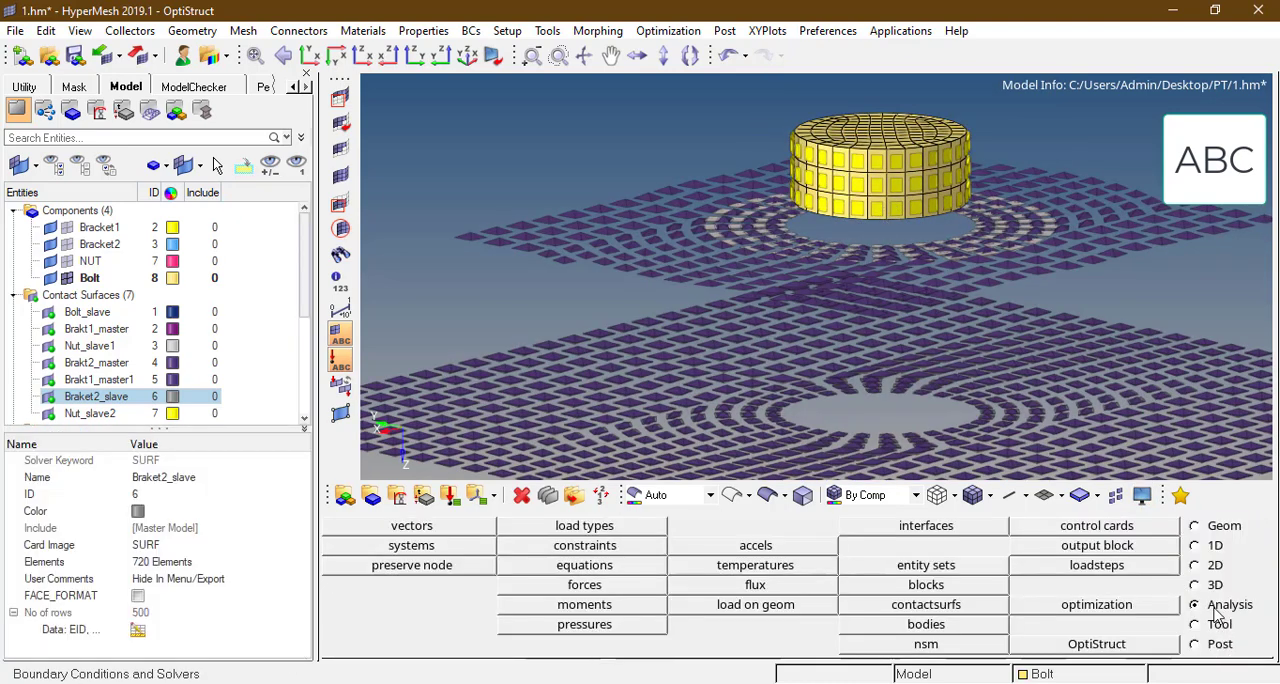
{"action": "left_click", "coordinate": [932, 606]}
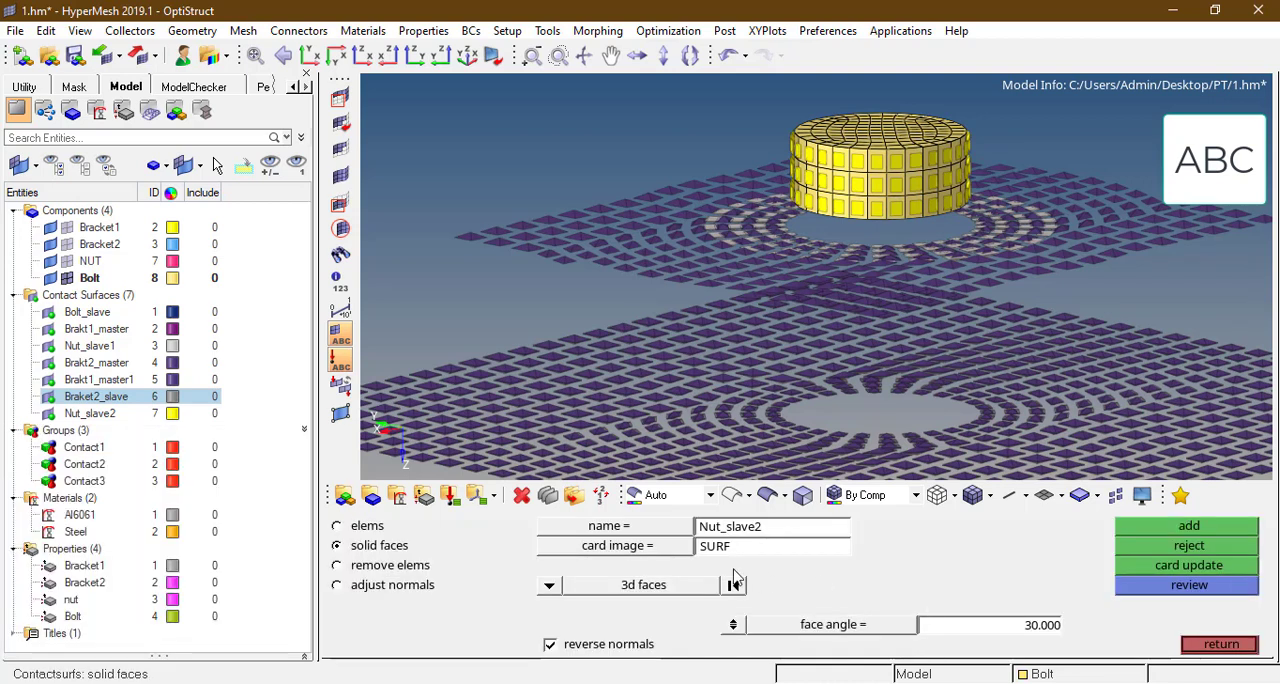
{"action": "double_click", "coordinate": [752, 530]}
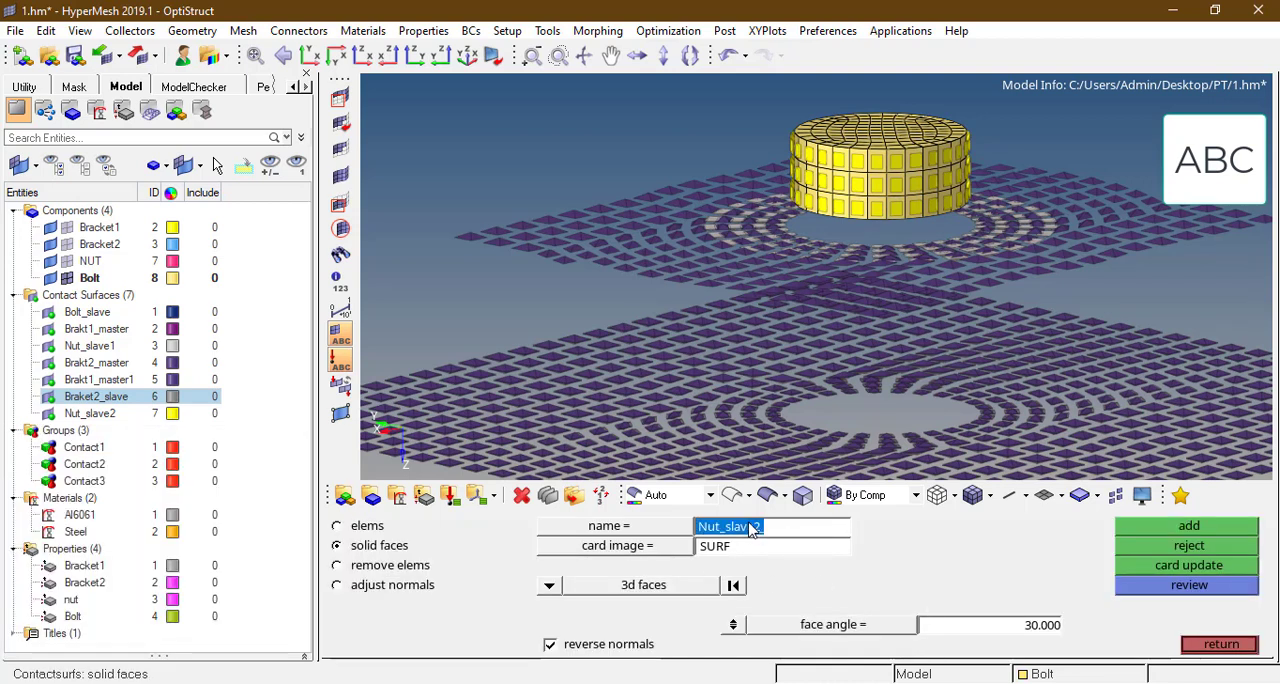
{"action": "type", "text": "Boltshank_master_"}
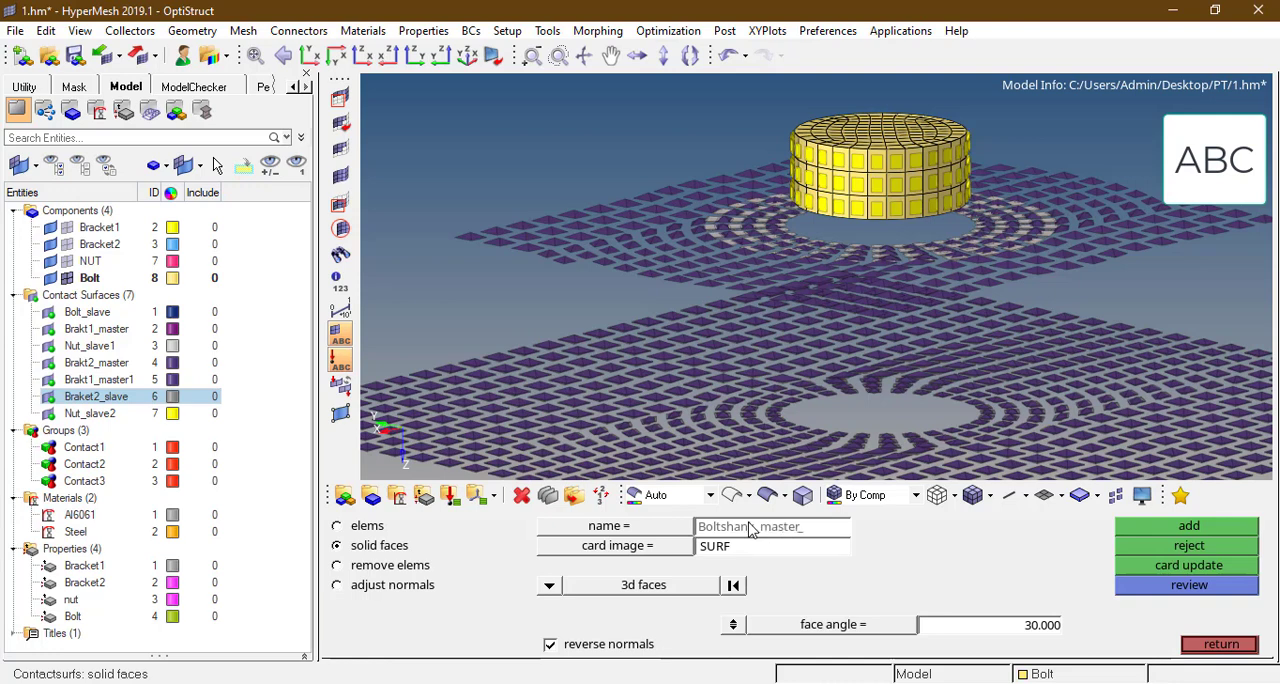
{"action": "key", "text": "Return"}
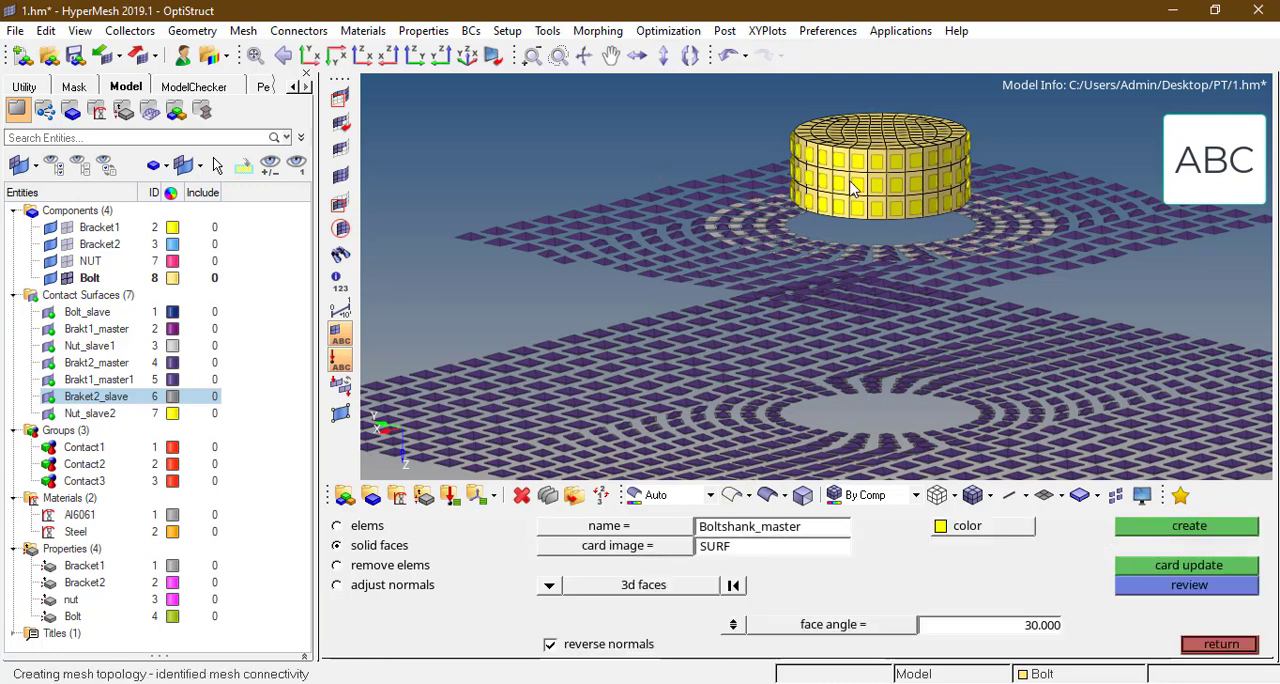
{"action": "left_click", "coordinate": [1188, 528]}
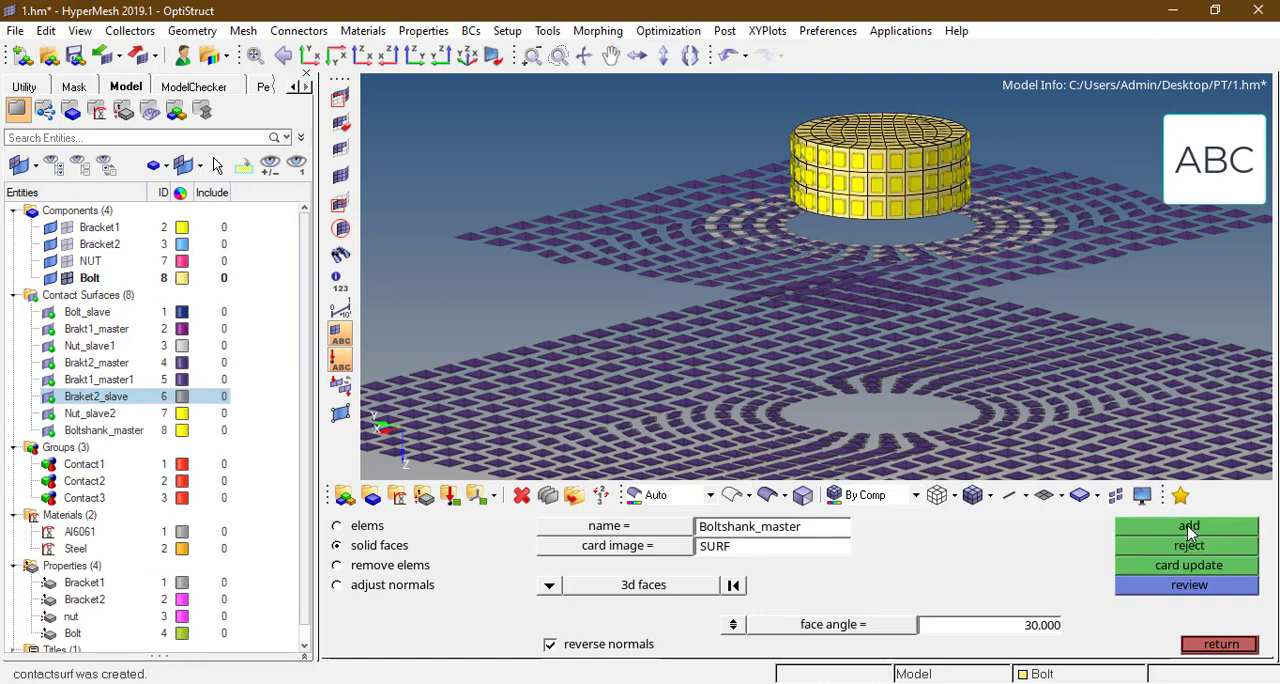
{"action": "left_click", "coordinate": [1217, 645]}
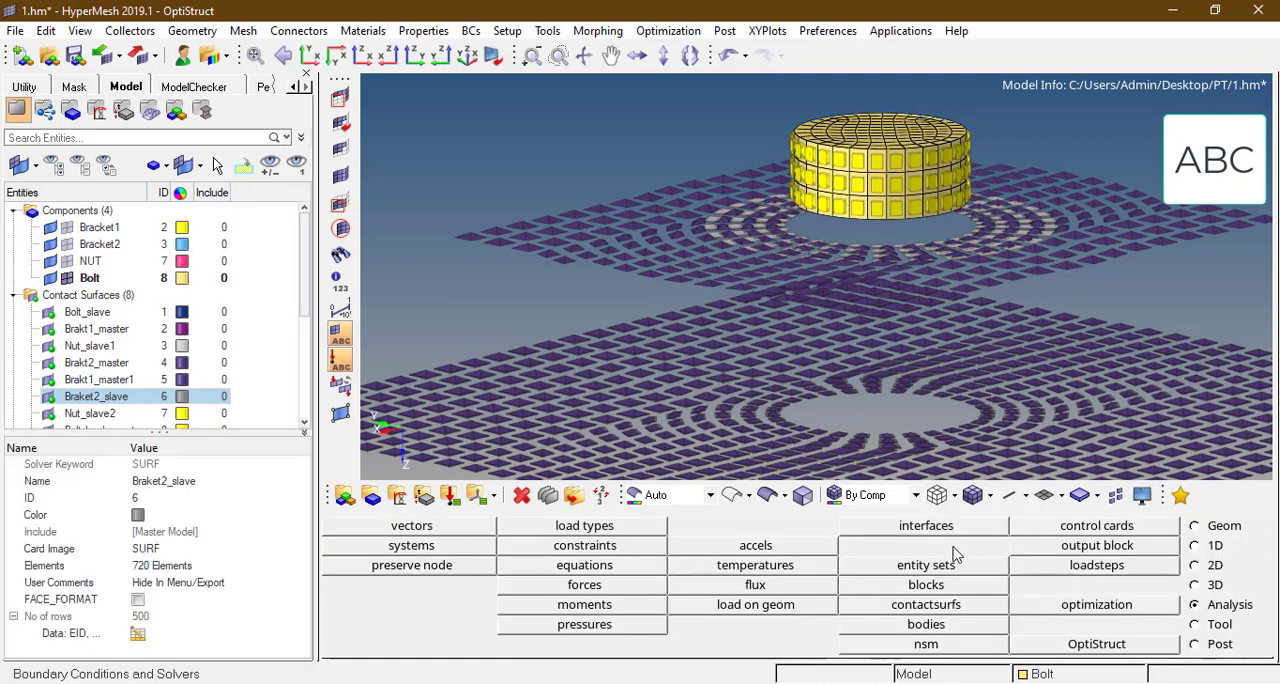
Step: Create an interface named Tie with type TIE
{"action": "left_click", "coordinate": [952, 530]}
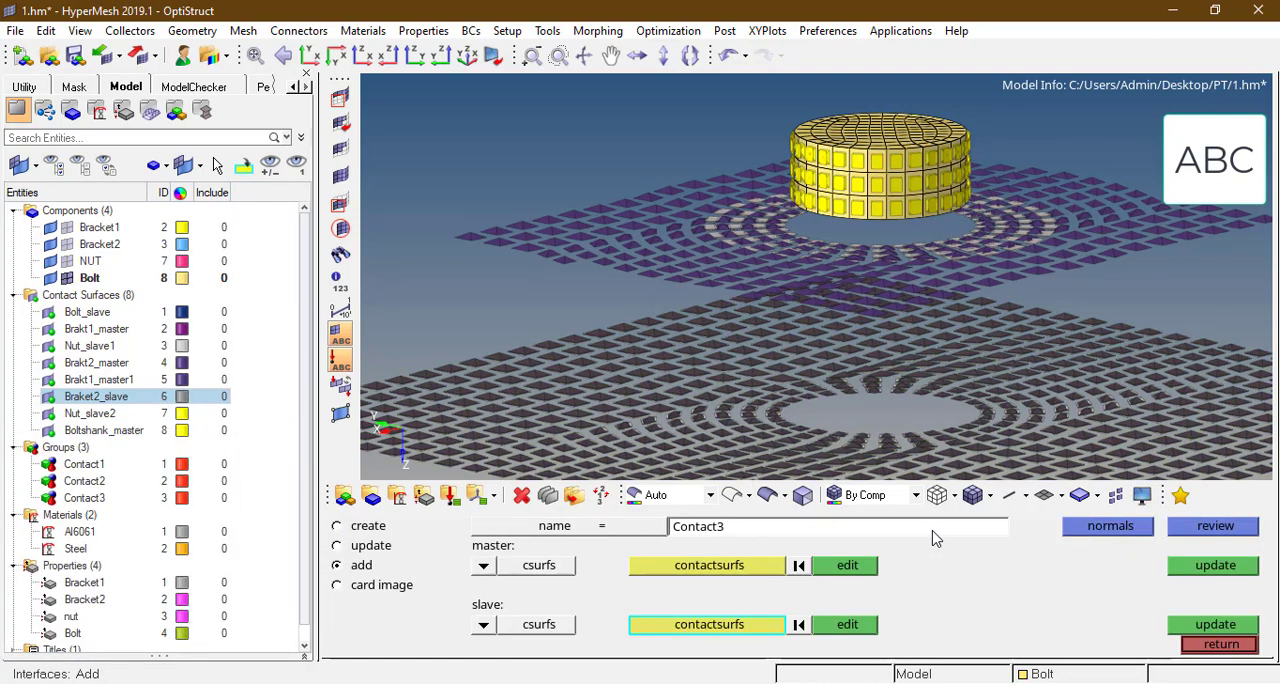
{"action": "left_click", "coordinate": [370, 527]}
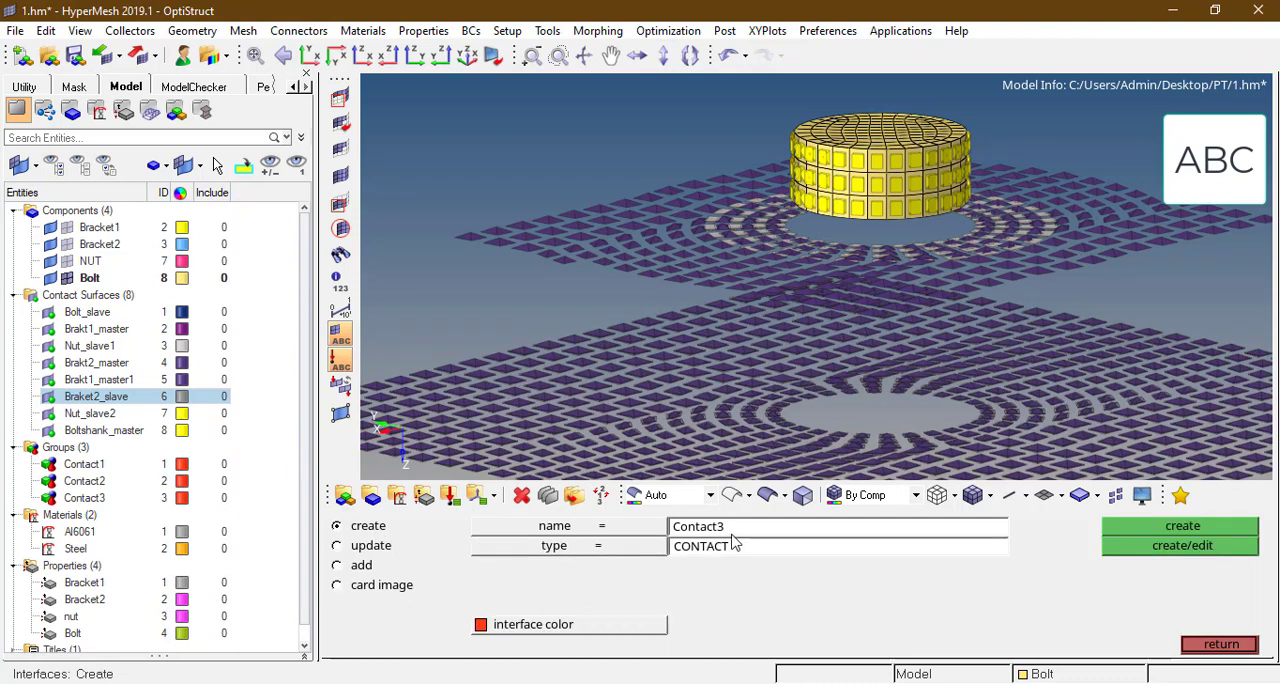
{"action": "left_click", "coordinate": [732, 533]}
{"action": "type", "text": "Tie_"}
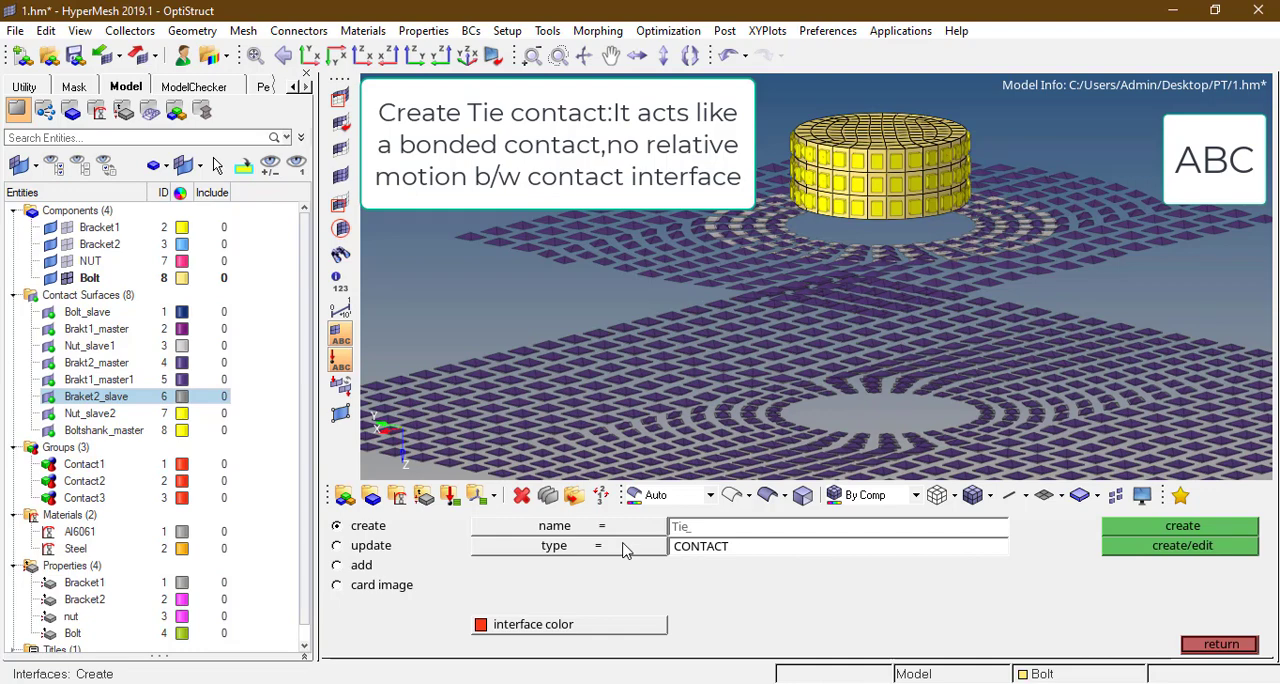
{"action": "left_click", "coordinate": [624, 549]}
{"action": "left_click", "coordinate": [735, 585]}
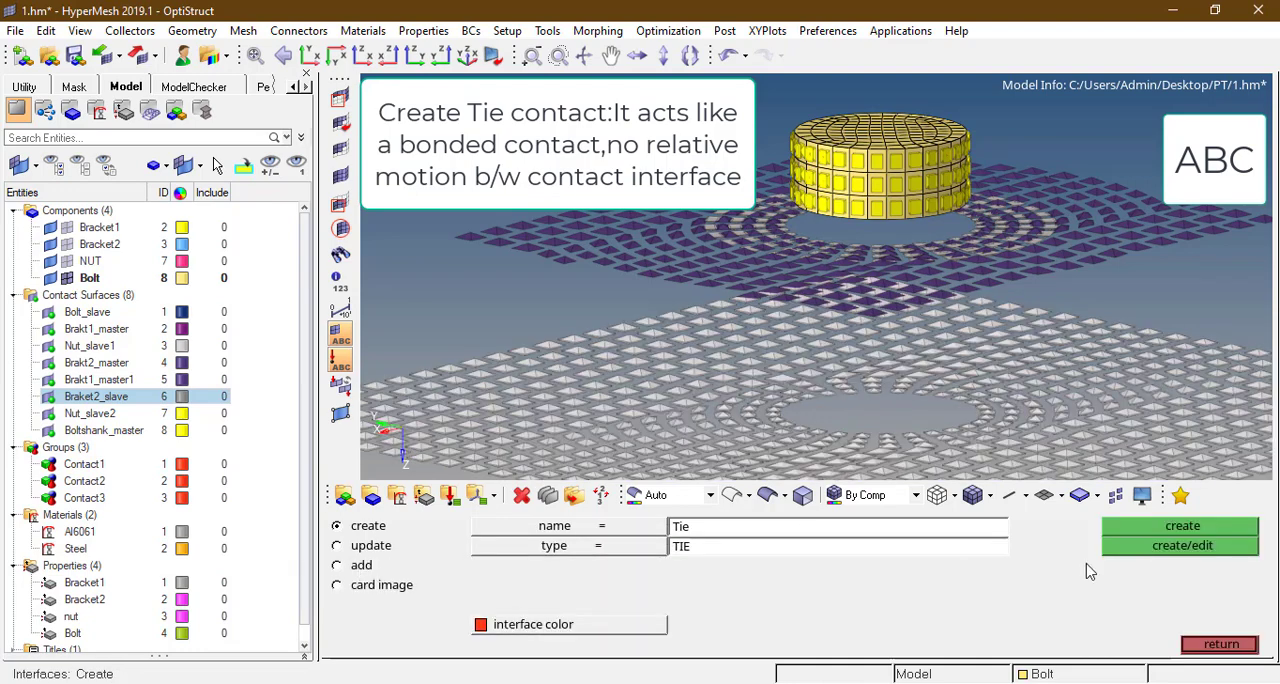
{"action": "left_click", "coordinate": [1164, 527]}
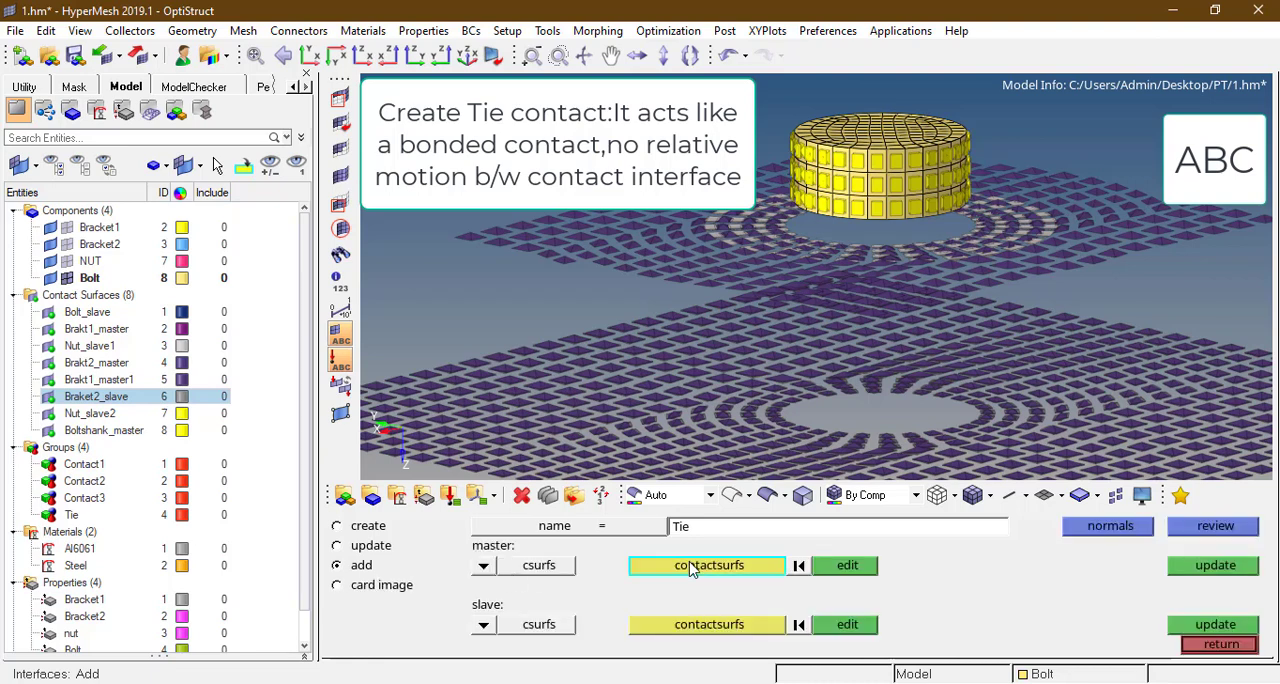
Step: Assign the Boltshank_master contact surface as the master of the Tie interface
{"action": "left_click", "coordinate": [690, 563]}
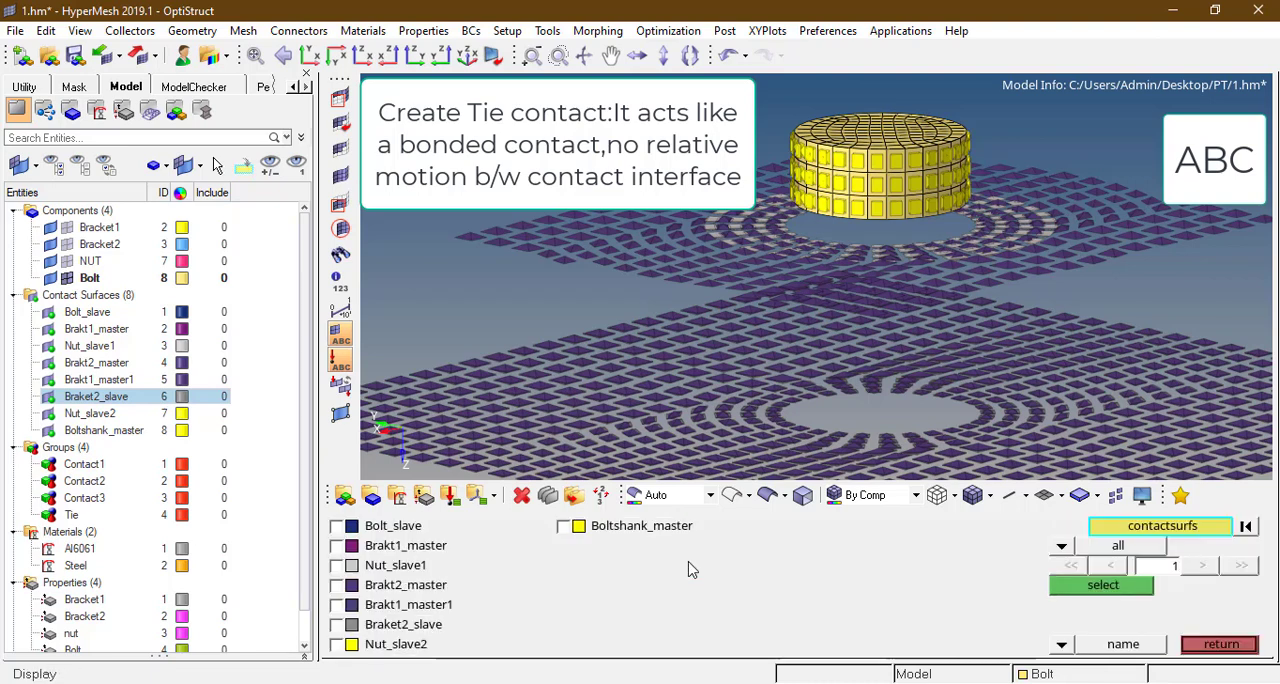
{"action": "left_click", "coordinate": [571, 527]}
{"action": "left_click", "coordinate": [1080, 588]}
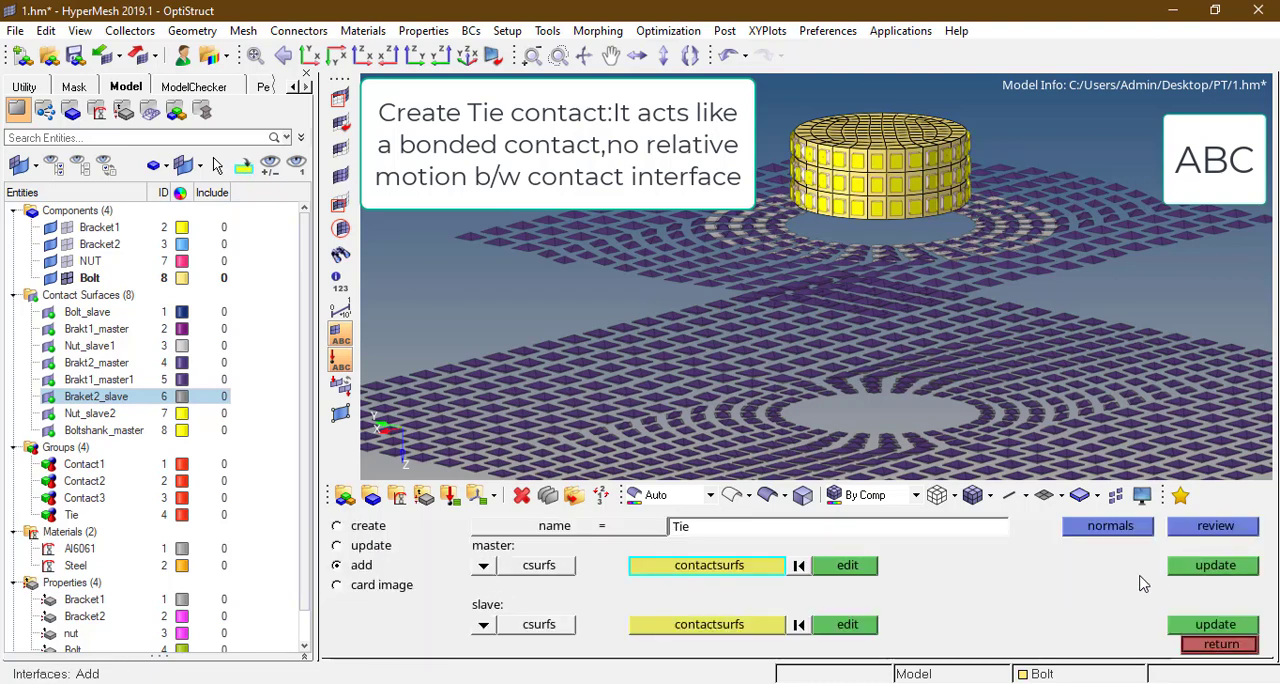
{"action": "left_click", "coordinate": [1196, 567]}
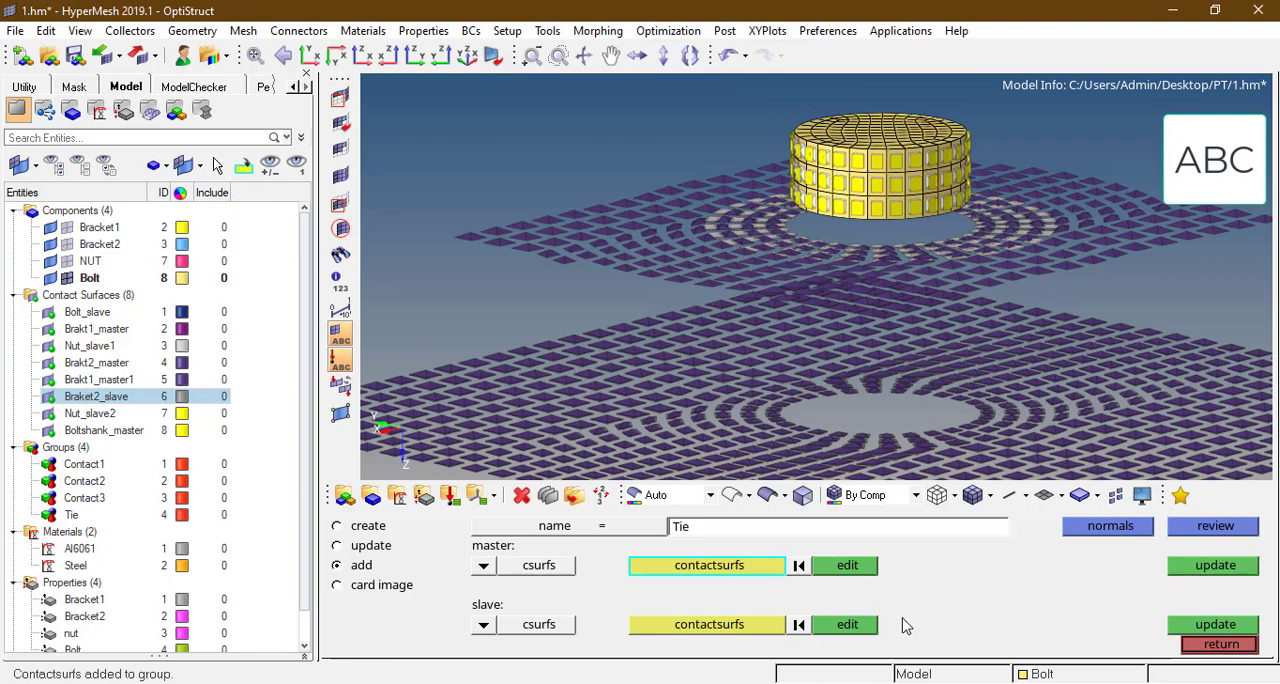
Step: Add the Nut_slave2 contact surface as the slave of the Tie interface and leave the interface definition
{"action": "left_click", "coordinate": [735, 626]}
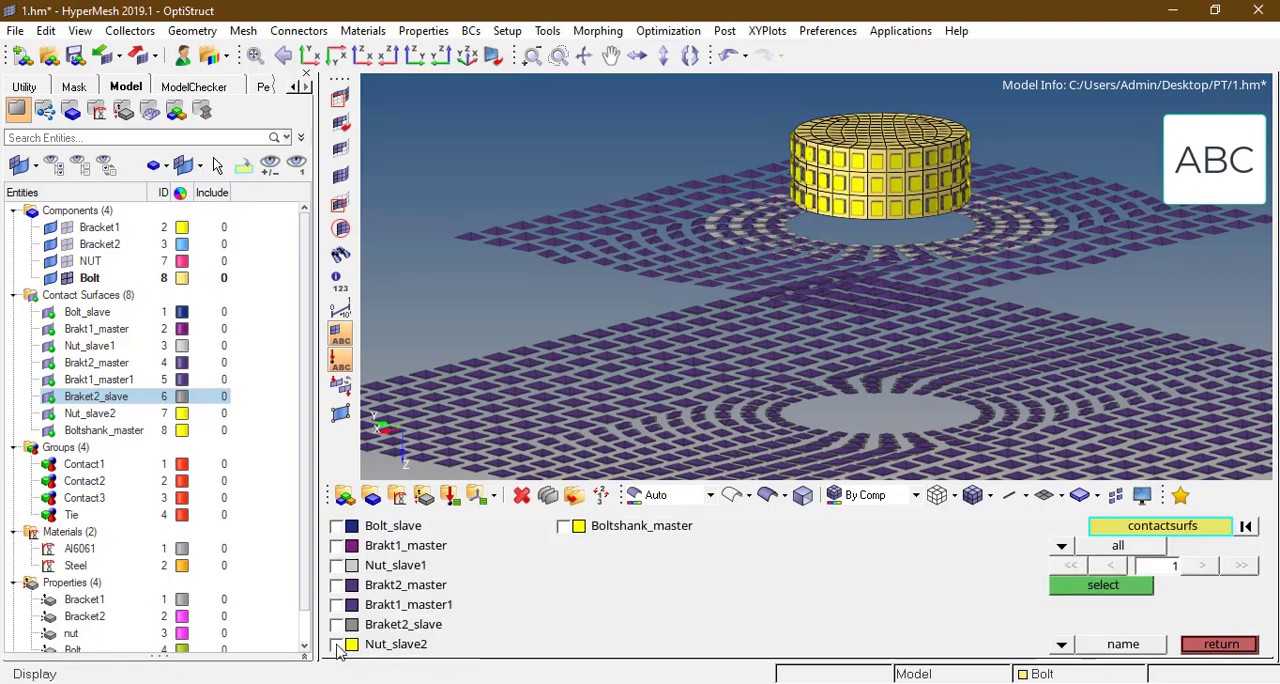
{"action": "left_click", "coordinate": [337, 645]}
{"action": "left_click", "coordinate": [1082, 587]}
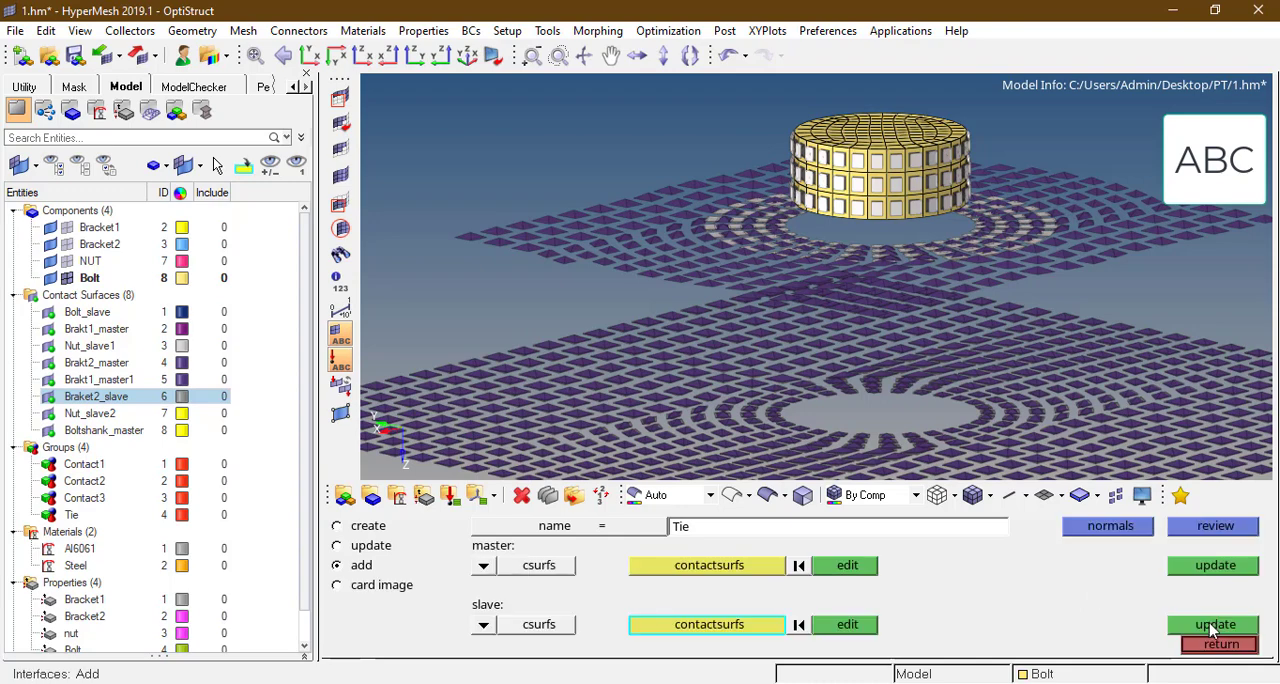
{"action": "left_click", "coordinate": [1214, 625]}
{"action": "left_click", "coordinate": [1220, 644]}
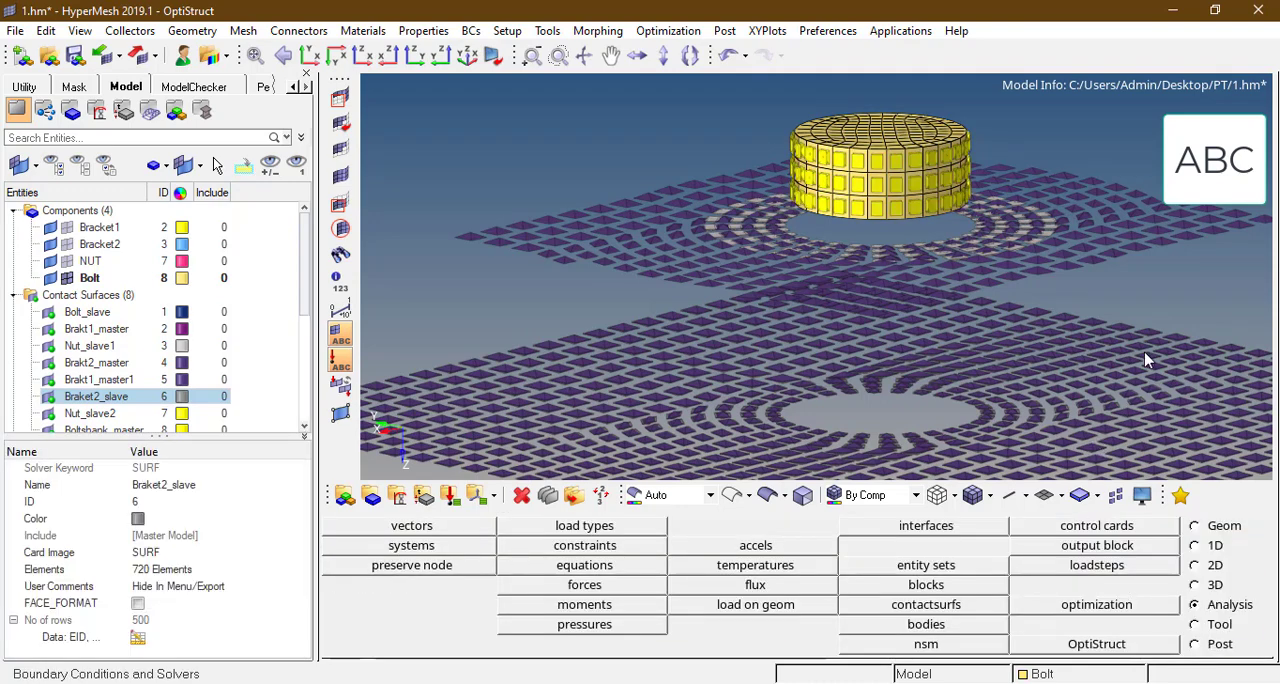
Step: Display all four components and unmask all of their hidden elements
{"action": "key", "text": "f"}
{"action": "key", "text": "d"}
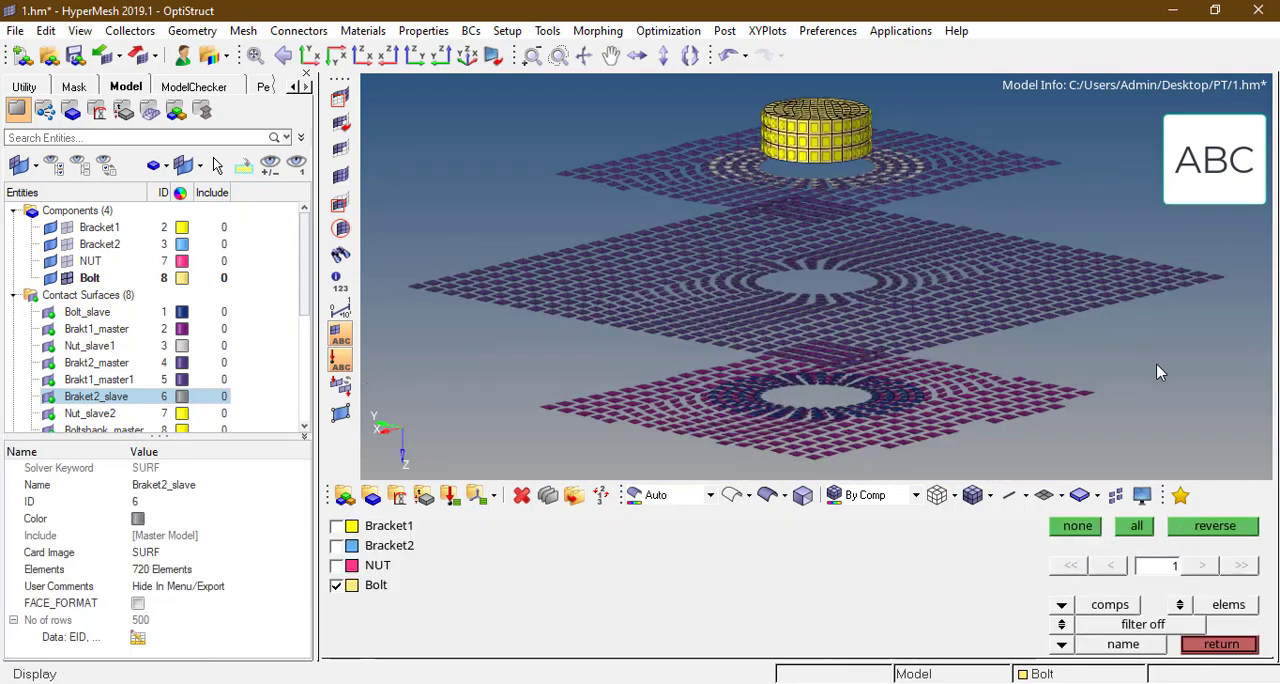
{"action": "left_click", "coordinate": [1136, 530]}
{"action": "scroll", "coordinate": [857, 277], "scroll_direction": "down", "scroll_amount": 4, "text": "ctrl"}
{"action": "left_click_drag", "start_coordinate": [822, 388], "coordinate": [395, 172], "text": "ctrl"}
{"action": "left_click", "coordinate": [338, 173]}
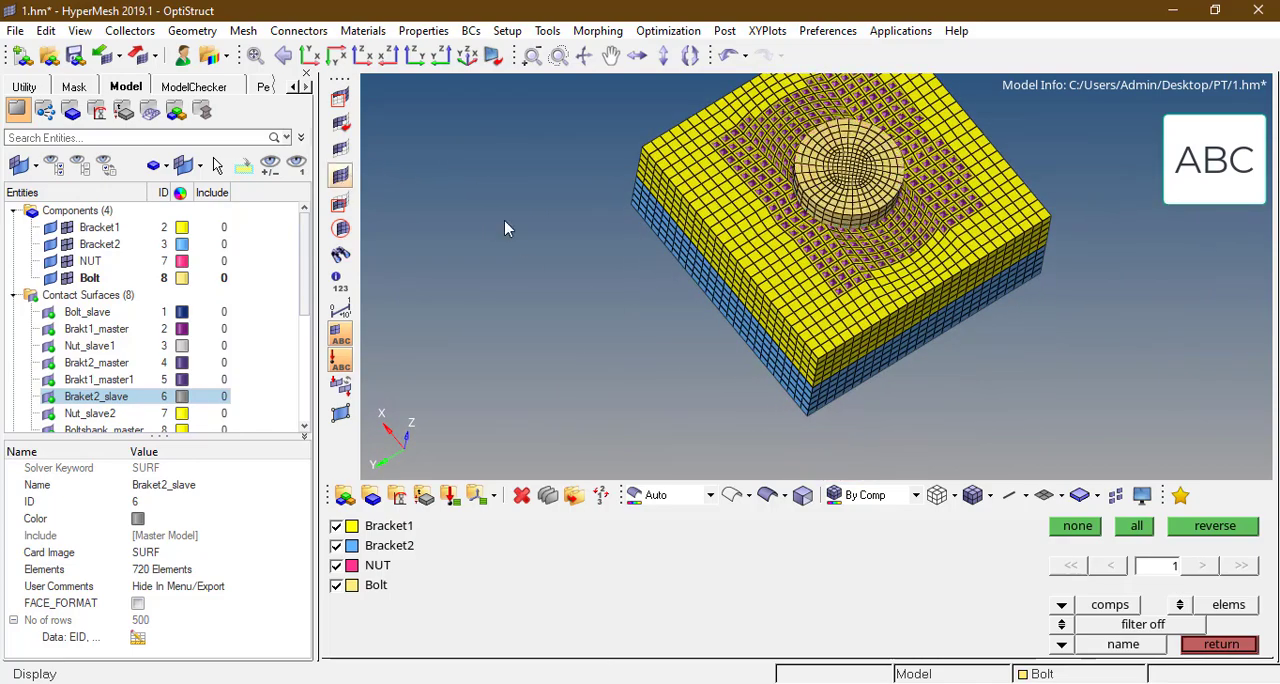
Step: Examine the full bolted assembly from above, below and the side, focusing on the bolt head, nut and protruding shank
{"action": "left_click_drag", "start_coordinate": [875, 204], "coordinate": [881, 193], "text": "ctrl"}
{"action": "right_click_drag", "start_coordinate": [867, 192], "coordinate": [866, 255], "text": "ctrl"}
{"action": "left_click_drag", "start_coordinate": [866, 255], "coordinate": [855, 244], "text": "ctrl"}
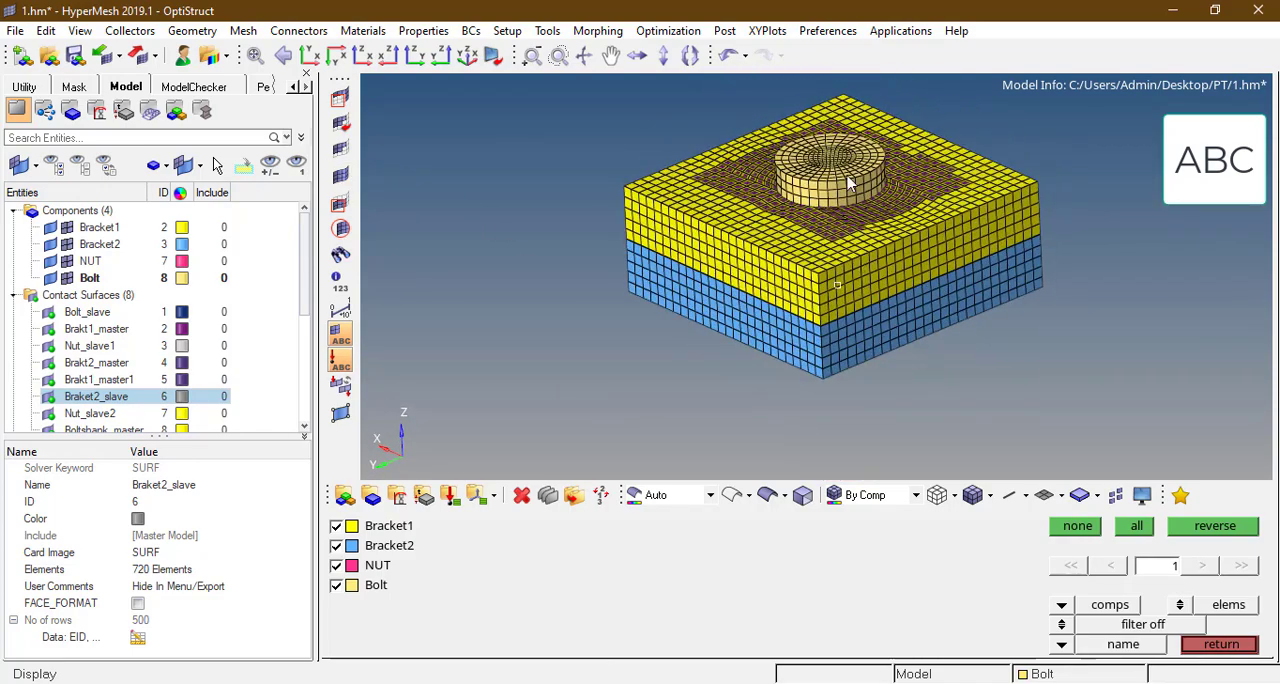
{"action": "scroll", "coordinate": [848, 183], "scroll_direction": "up", "scroll_amount": 3}
{"action": "key", "text": "Escape"}
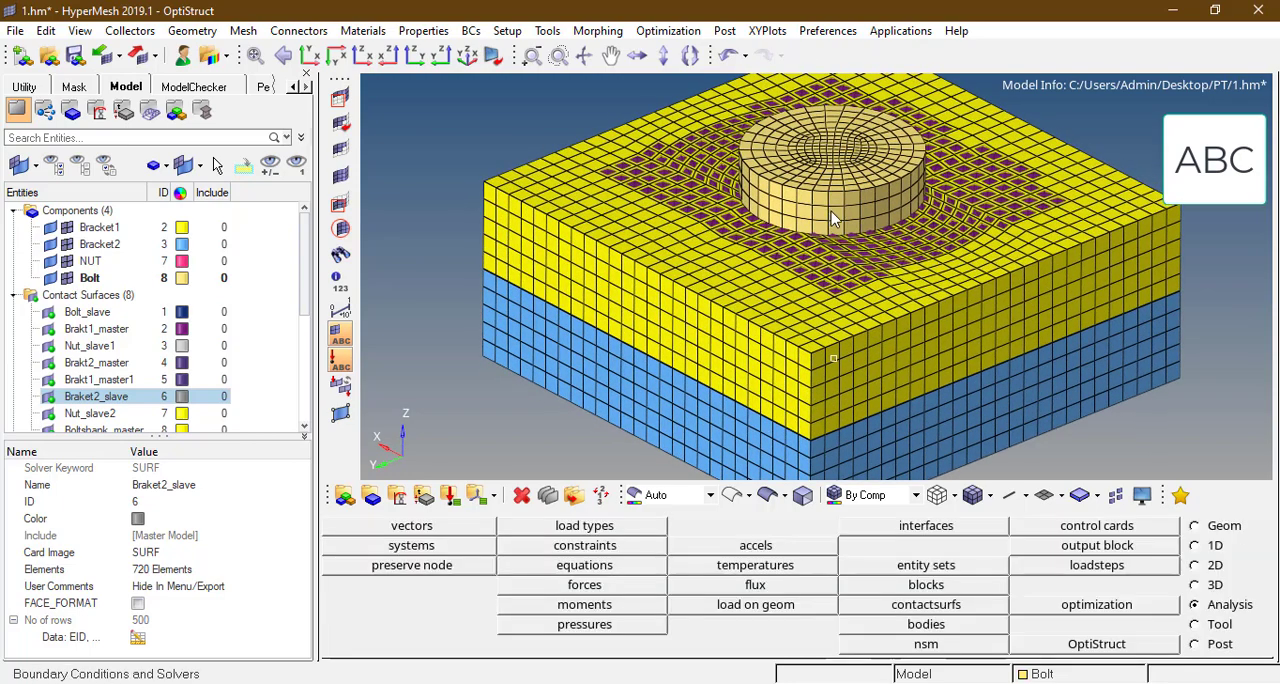
{"action": "left_click_drag", "start_coordinate": [872, 262], "coordinate": [869, 245], "text": "ctrl"}
{"action": "left_click_drag", "start_coordinate": [857, 288], "coordinate": [863, 259], "text": "ctrl"}
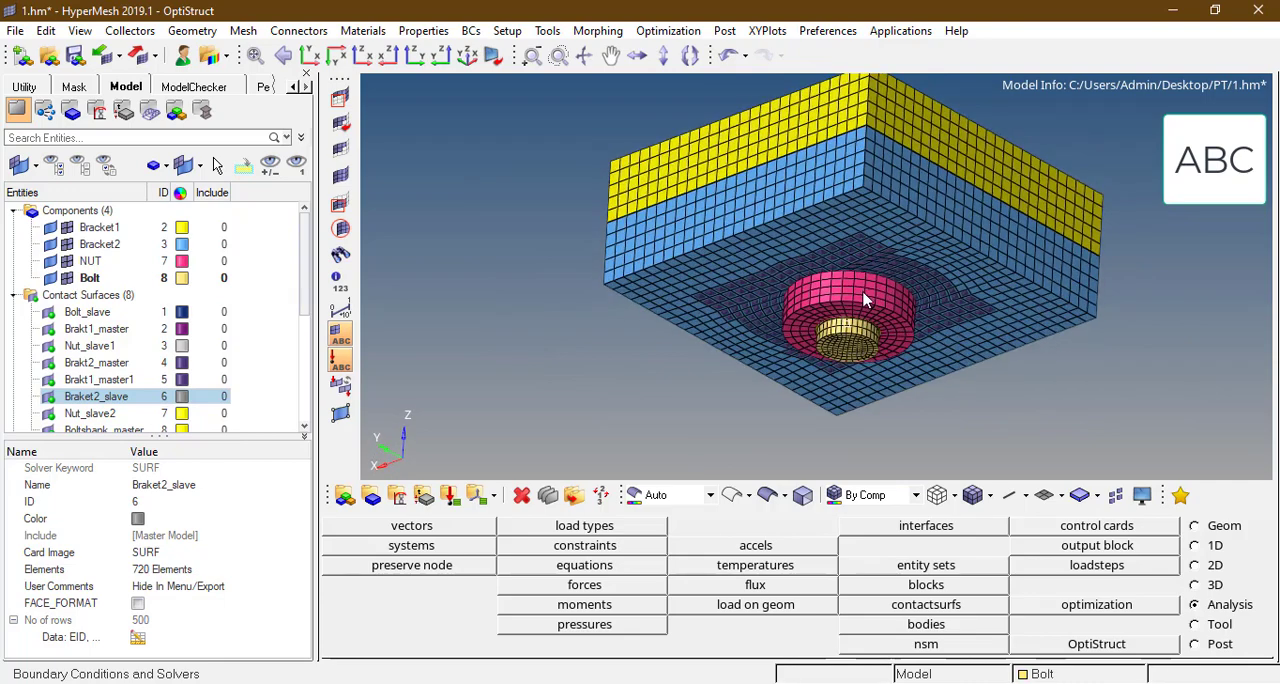
{"action": "scroll", "coordinate": [859, 299], "scroll_direction": "up", "scroll_amount": 3}
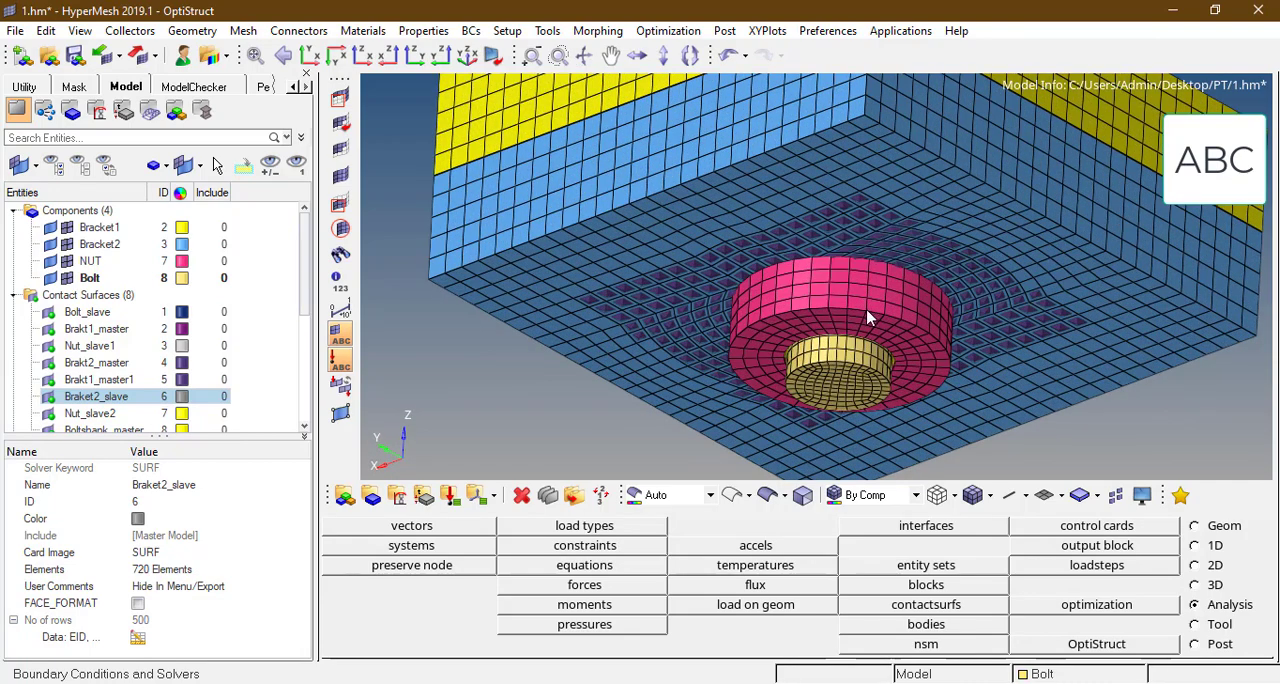
{"action": "scroll", "coordinate": [866, 317], "scroll_direction": "up", "scroll_amount": 3}
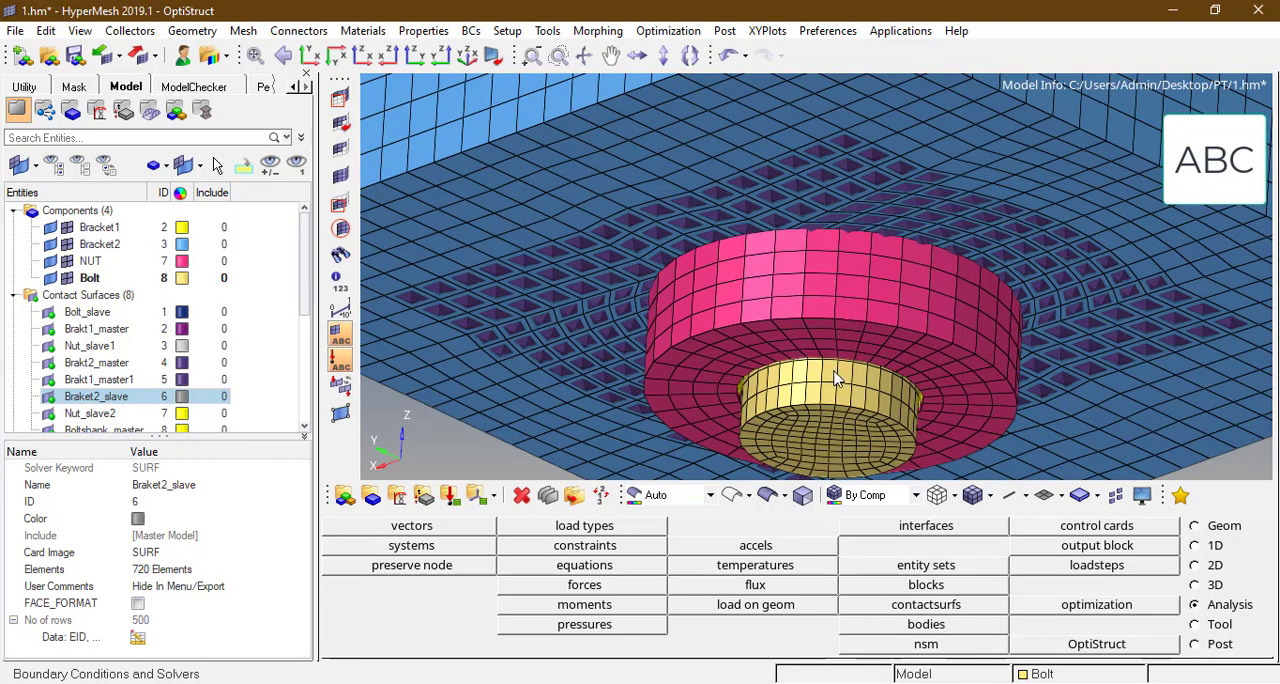
{"action": "scroll", "coordinate": [838, 366], "scroll_direction": "down", "scroll_amount": 4}
{"action": "left_click_drag", "start_coordinate": [864, 328], "coordinate": [812, 313], "text": "ctrl"}
{"action": "scroll", "coordinate": [857, 275], "scroll_direction": "down", "scroll_amount": 3}
{"action": "mouse_move", "coordinate": [857, 275]}
{"action": "left_mouse_down", "text": "ctrl"}
{"action": "mouse_move", "coordinate": [789, 292]}
{"action": "mouse_move", "coordinate": [882, 339]}
{"action": "mouse_move", "coordinate": [874, 275]}
{"action": "left_mouse_up", "text": "ctrl"}
{"action": "scroll", "coordinate": [877, 281], "scroll_direction": "up", "scroll_amount": 2}
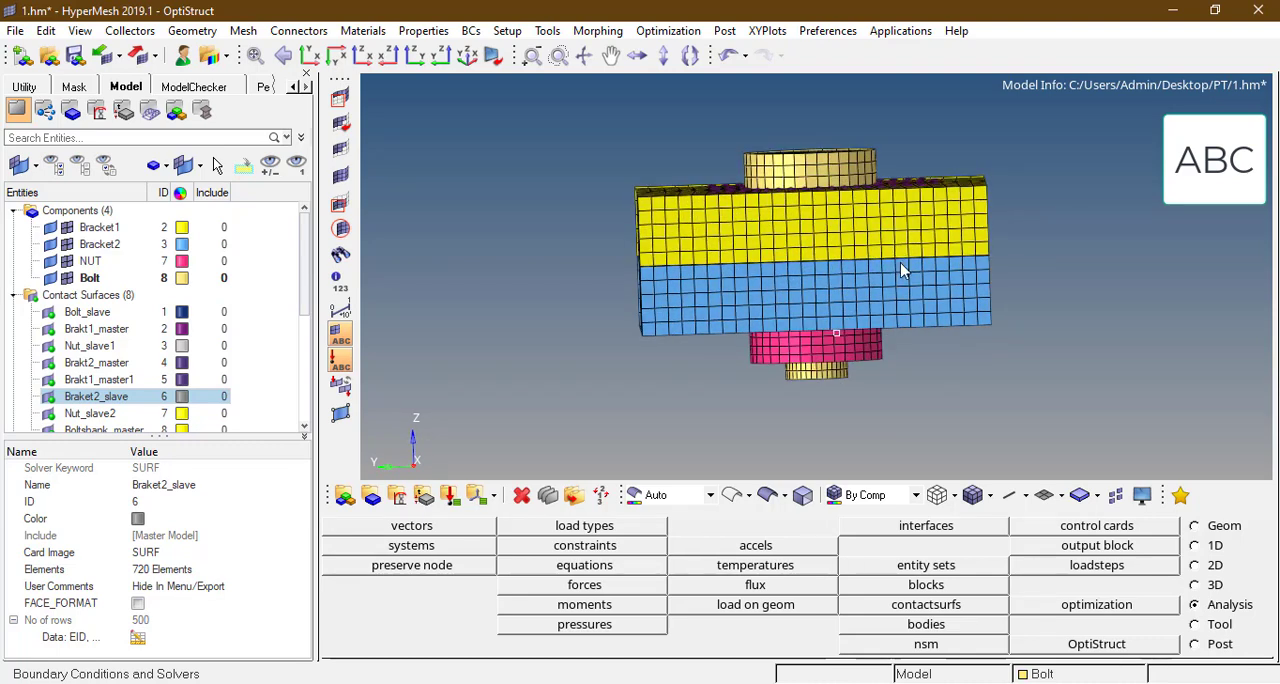
Step: Mask the elements of one half of the assembly to expose a section through the bolt
{"action": "key", "text": "F5"}
{"action": "left_click_drag", "start_coordinate": [804, 109], "coordinate": [1102, 468], "text": "shift"}
{"action": "middle_click", "coordinate": [982, 291]}
{"action": "left_click_drag", "start_coordinate": [890, 308], "coordinate": [705, 272], "text": "ctrl"}
Step: Hide all contact surfaces in the model
{"action": "scroll", "coordinate": [780, 270], "scroll_direction": "up", "scroll_amount": 5}
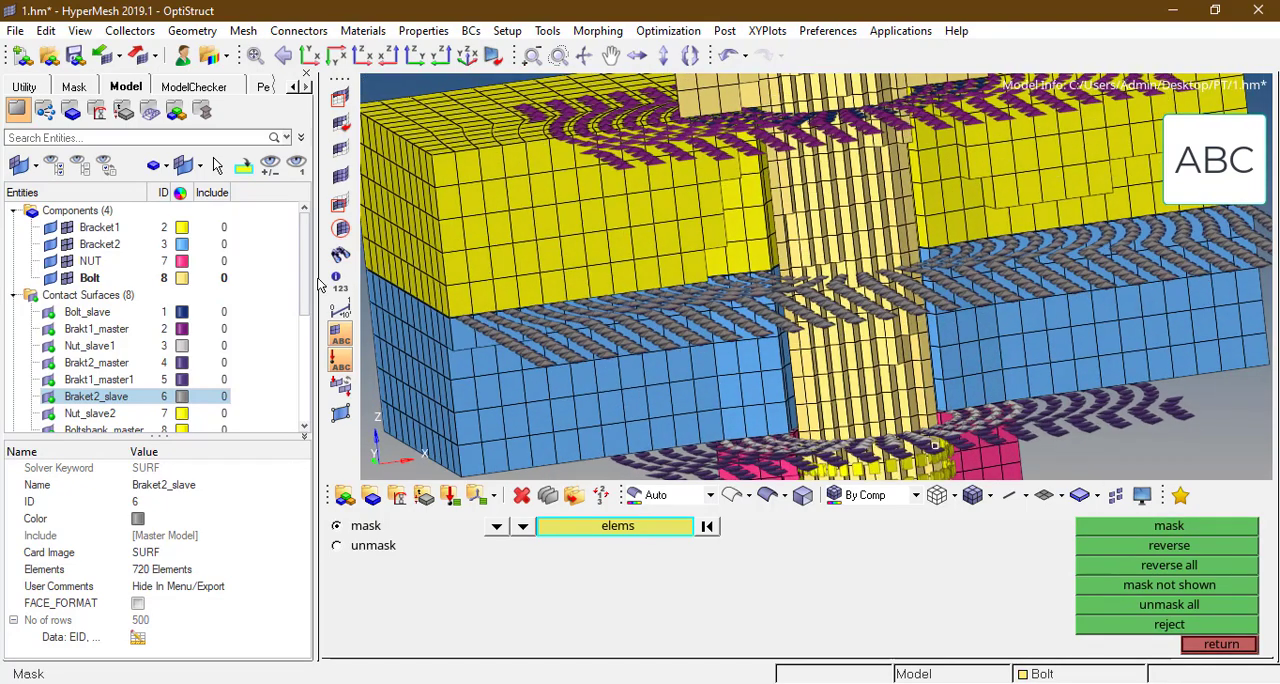
{"action": "left_click", "coordinate": [85, 295]}
{"action": "left_click", "coordinate": [82, 170]}
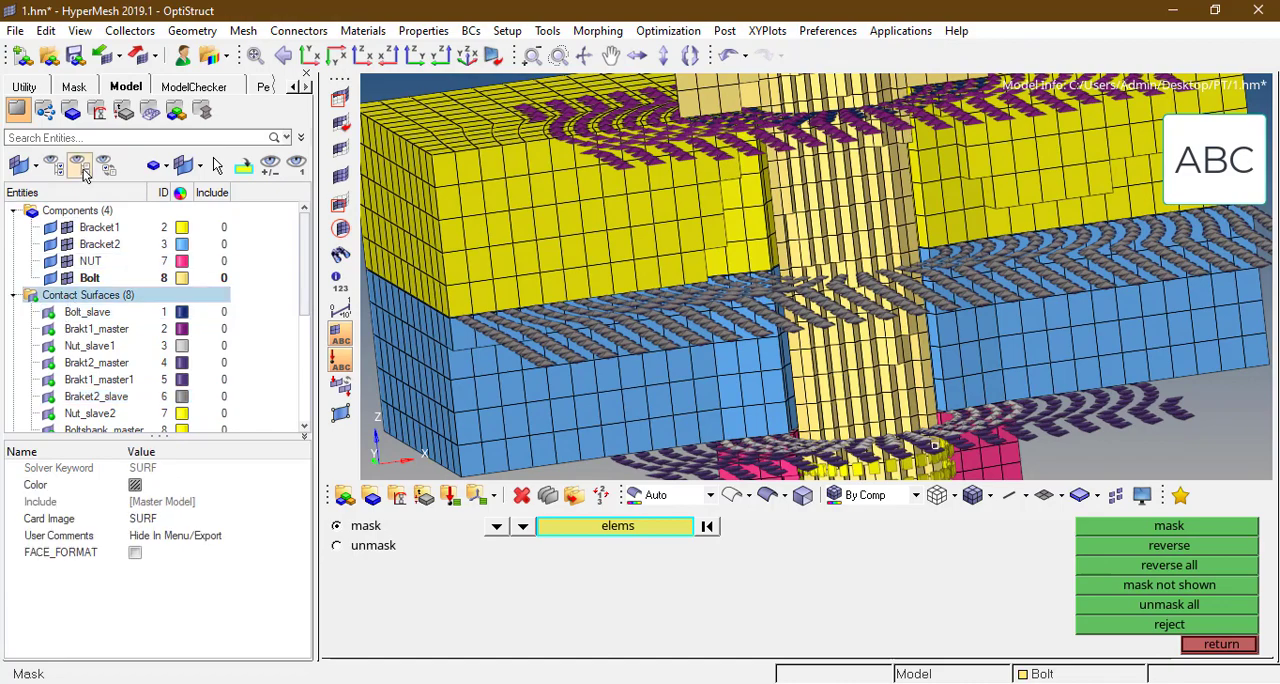
Step: Examine the sectioned joint along the bolt head, the shank, the bracket holes and the nut
{"action": "scroll", "coordinate": [989, 287], "scroll_direction": "down", "scroll_amount": 3}
{"action": "left_click_drag", "start_coordinate": [990, 312], "coordinate": [944, 300], "text": "ctrl"}
{"action": "scroll", "coordinate": [875, 160], "scroll_direction": "up", "scroll_amount": 1}
{"action": "scroll", "coordinate": [873, 160], "scroll_direction": "up", "scroll_amount": 3}
{"action": "left_click_drag", "start_coordinate": [873, 160], "coordinate": [818, 316], "text": "ctrl"}
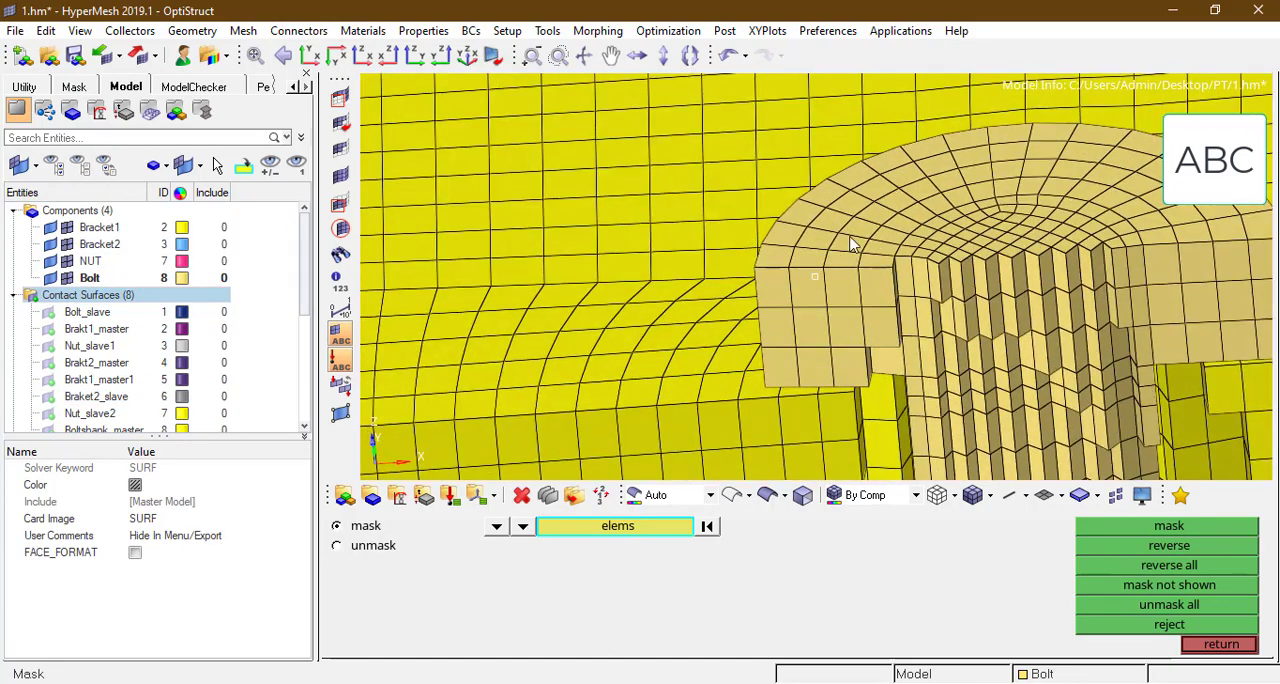
{"action": "left_click_drag", "start_coordinate": [845, 215], "coordinate": [978, 205], "text": "ctrl"}
{"action": "scroll", "coordinate": [876, 217], "scroll_direction": "down", "scroll_amount": 2}
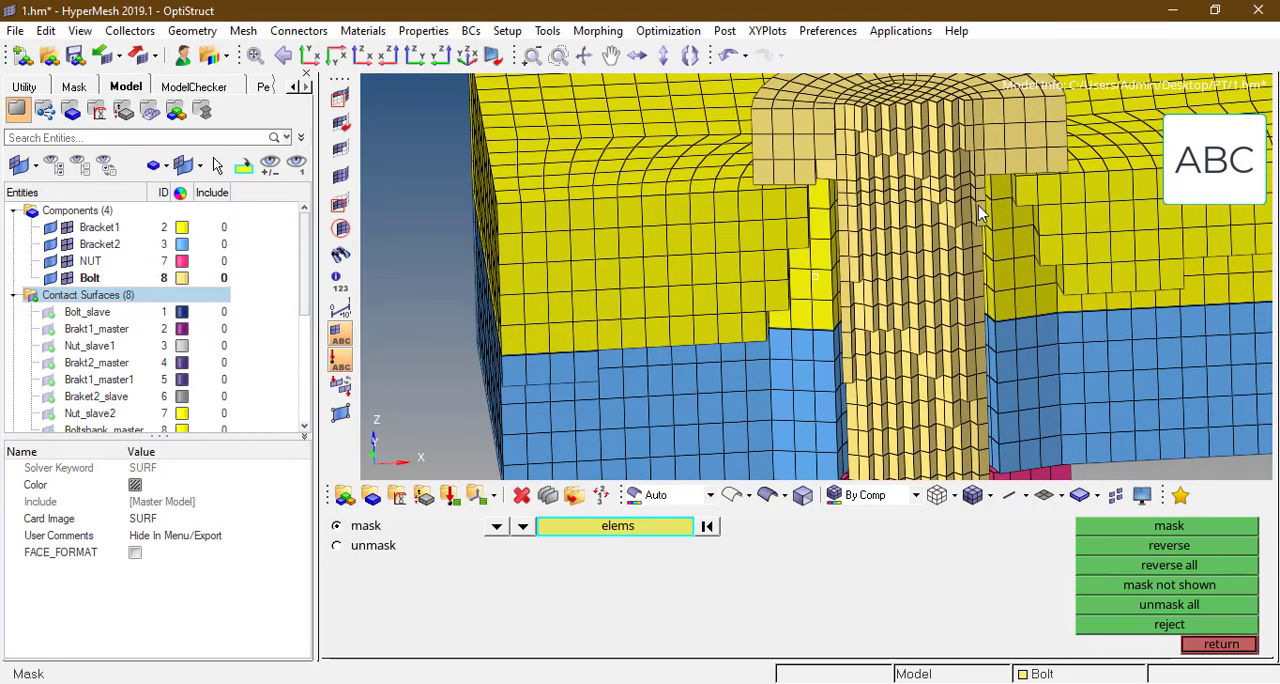
{"action": "left_click_drag", "start_coordinate": [938, 288], "coordinate": [938, 203], "text": "ctrl"}
{"action": "scroll", "coordinate": [928, 212], "scroll_direction": "up", "scroll_amount": 1}
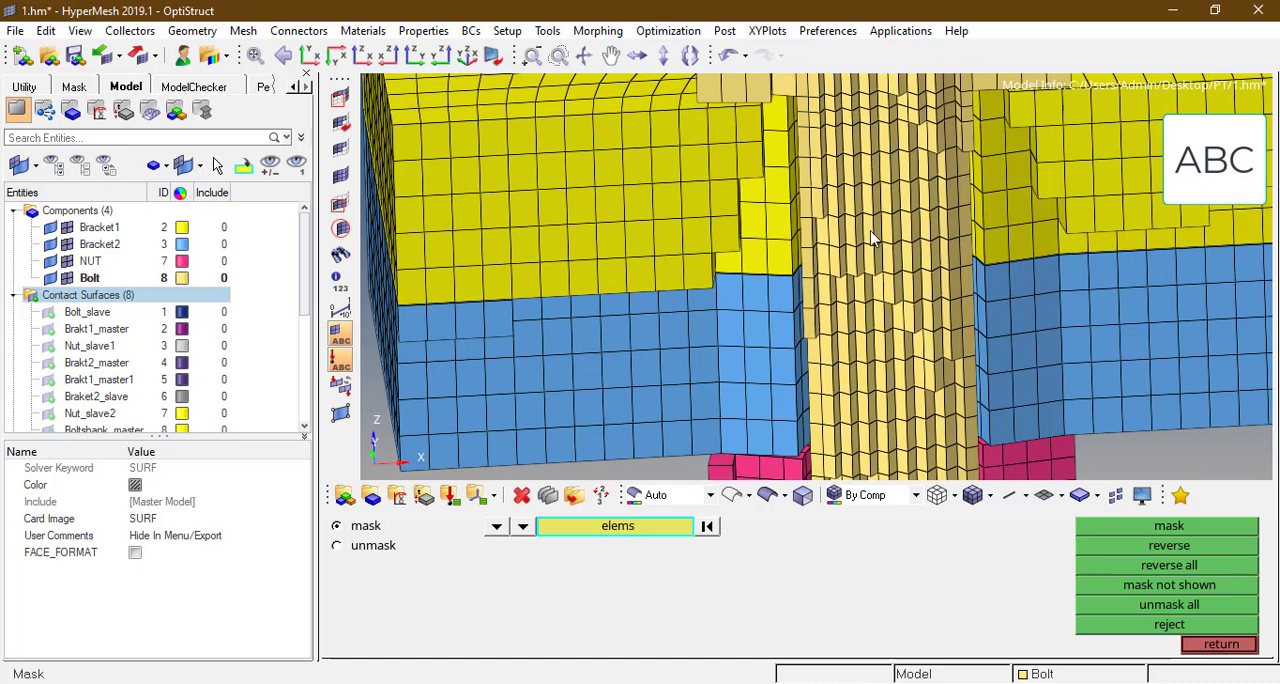
{"action": "scroll", "coordinate": [851, 220], "scroll_direction": "down", "scroll_amount": 2}
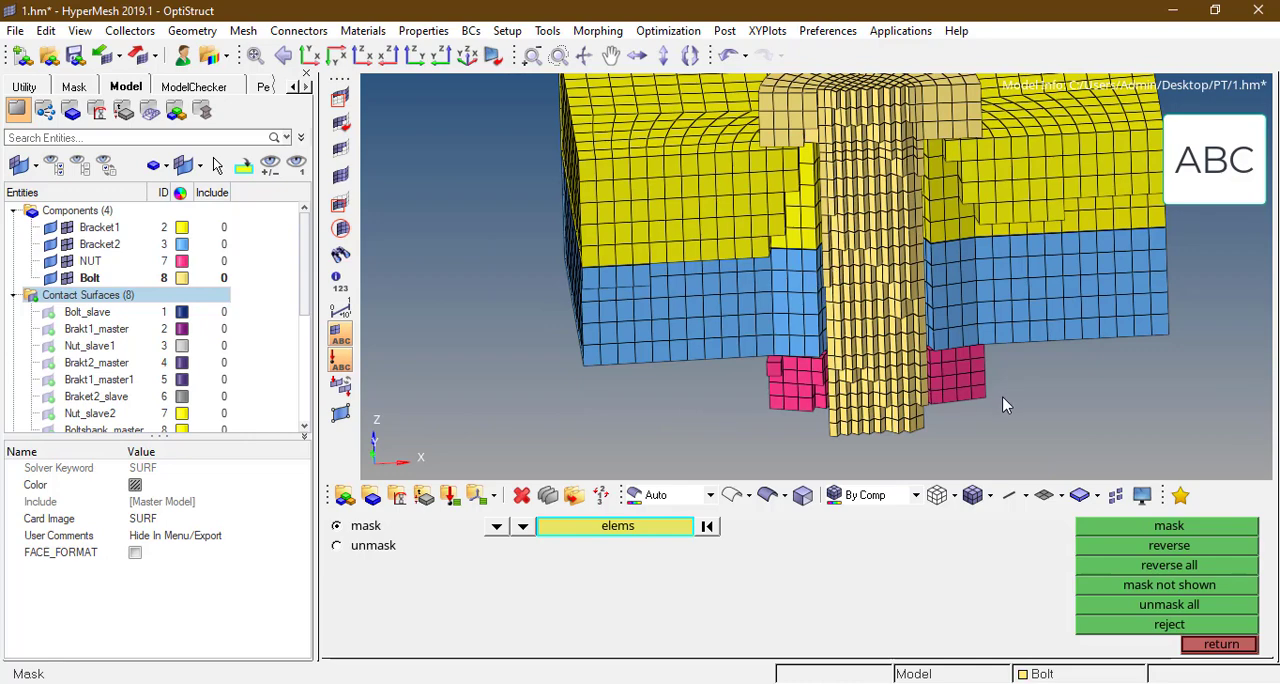
Step: Unmask all elements, orient the model to the XZ view, and hide the NUT and Bolt elements so only the brackets remain
{"action": "left_click", "coordinate": [342, 176]}
{"action": "scroll", "coordinate": [947, 256], "scroll_direction": "down", "scroll_amount": 3}
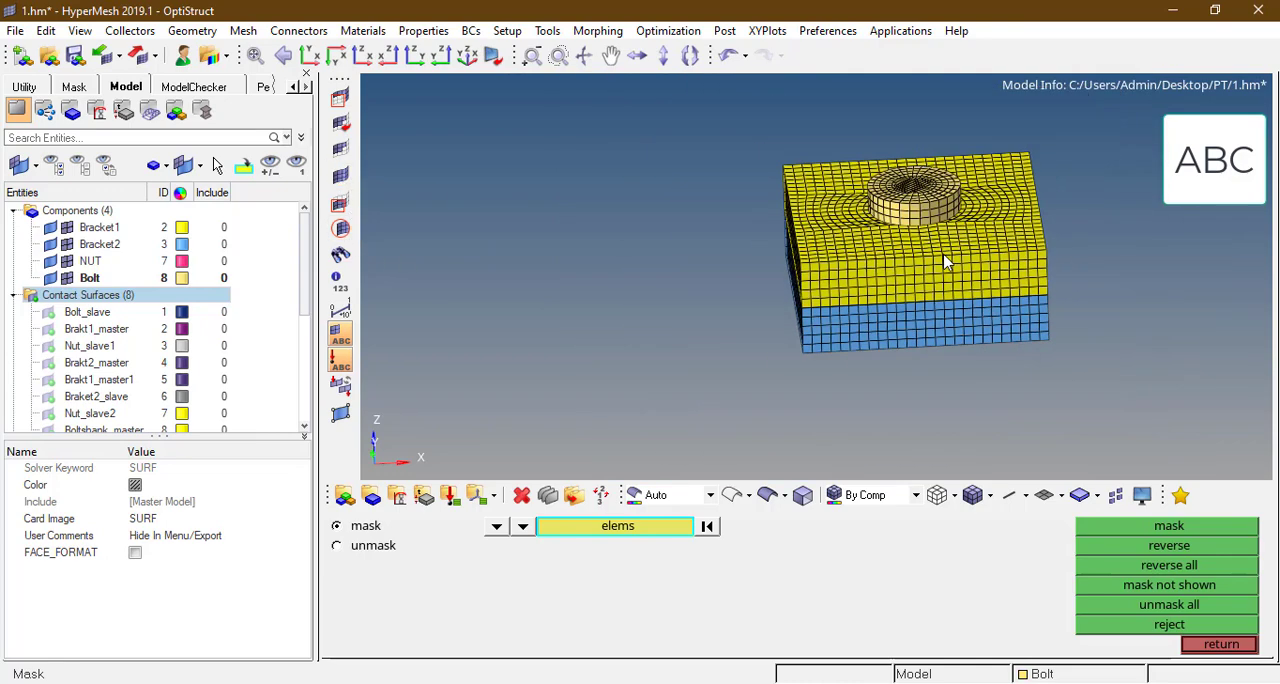
{"action": "scroll", "coordinate": [943, 256], "scroll_direction": "up", "scroll_amount": 2}
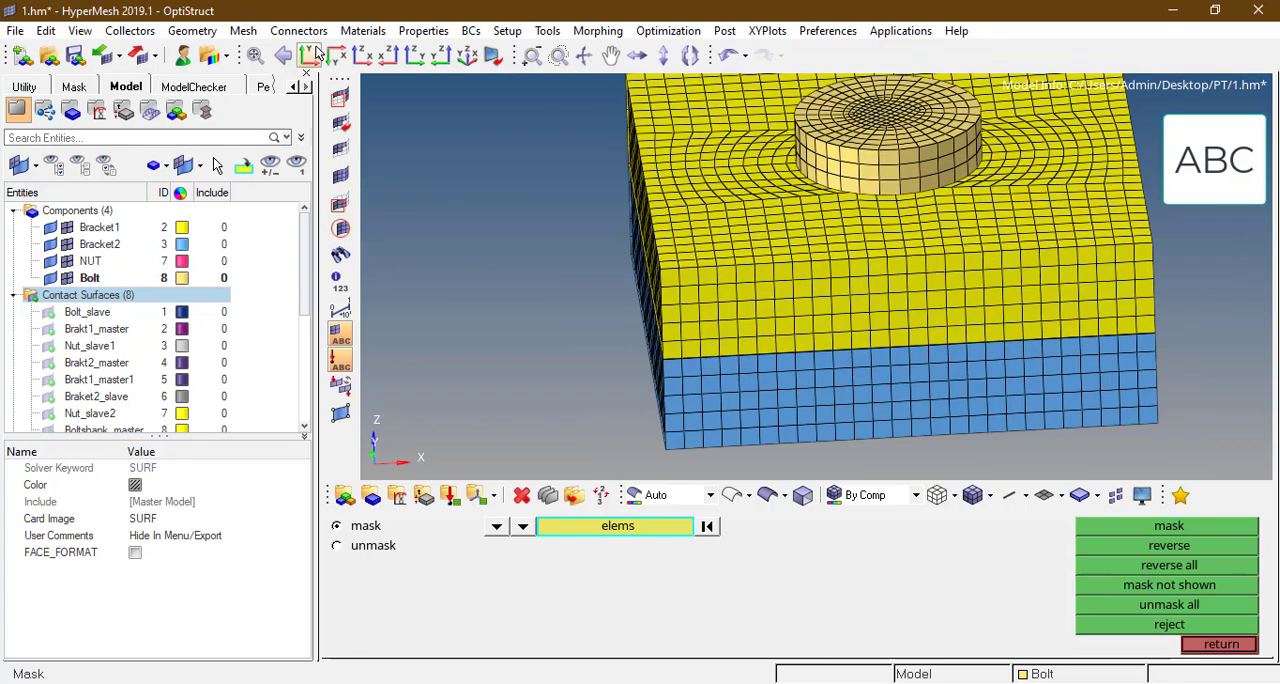
{"action": "left_click", "coordinate": [309, 55]}
{"action": "left_click", "coordinate": [362, 55]}
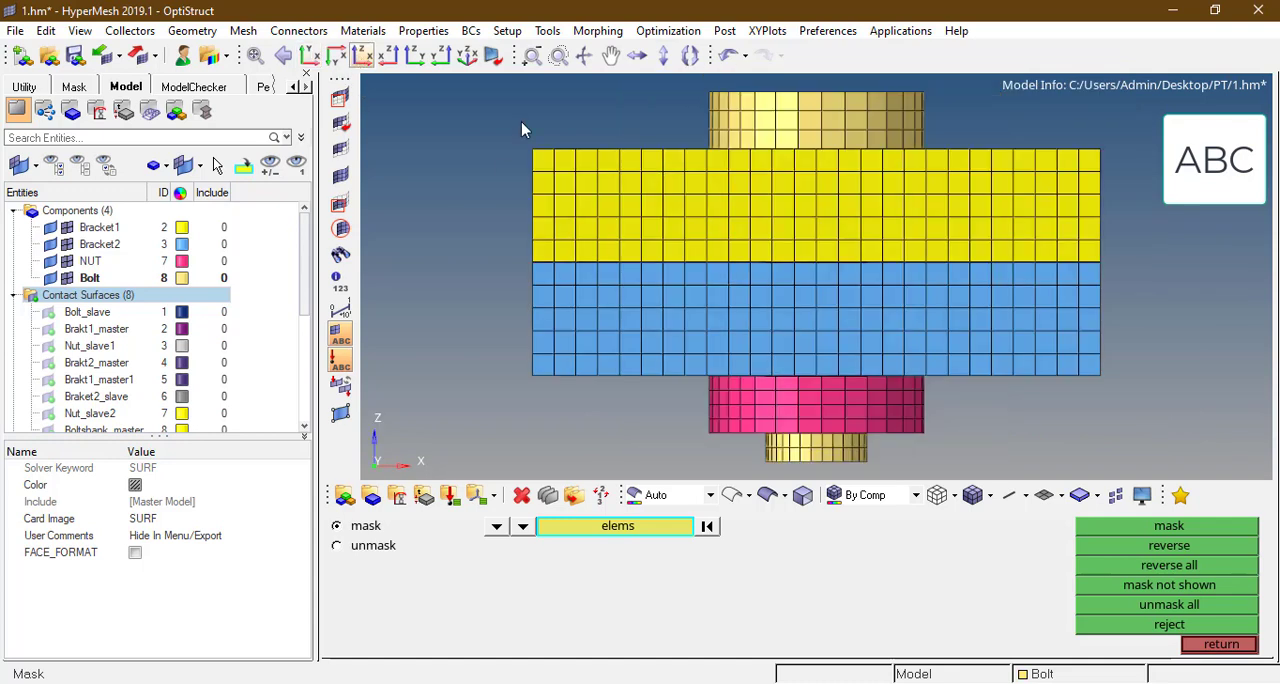
{"action": "left_click", "coordinate": [67, 261]}
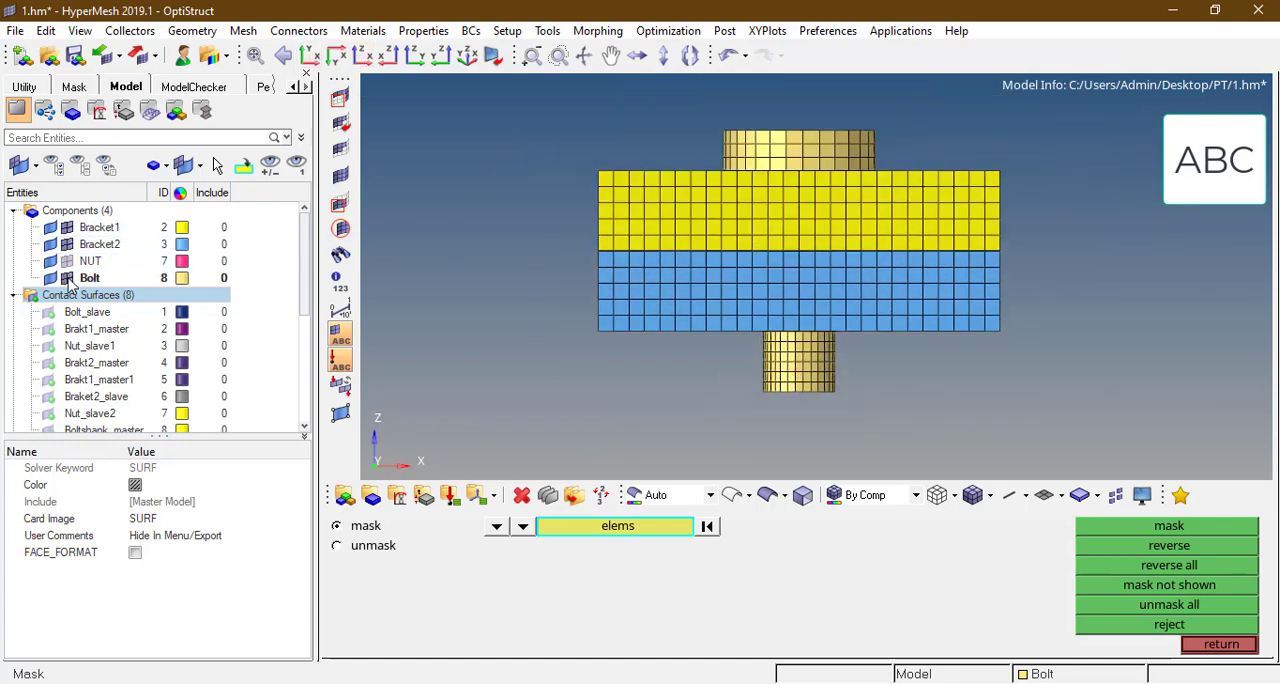
{"action": "left_click", "coordinate": [67, 278]}
{"action": "right_click_drag", "start_coordinate": [761, 234], "coordinate": [761, 228], "text": "ctrl"}
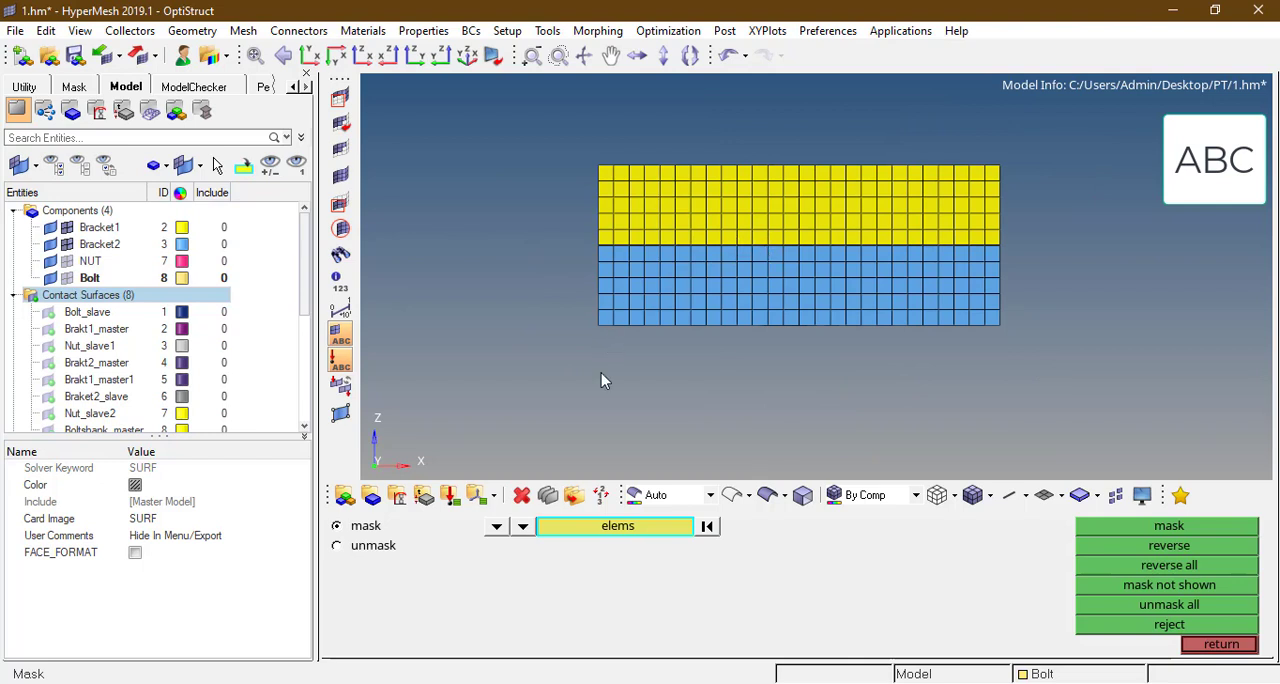
Step: Mask the top element layer of Bracket1, the bottom layer of Bracket2, and the layers where the two brackets meet
{"action": "scroll", "coordinate": [617, 150], "scroll_direction": "up", "scroll_amount": 2}
{"action": "left_click_drag", "start_coordinate": [552, 130], "coordinate": [1162, 196], "text": "shift"}
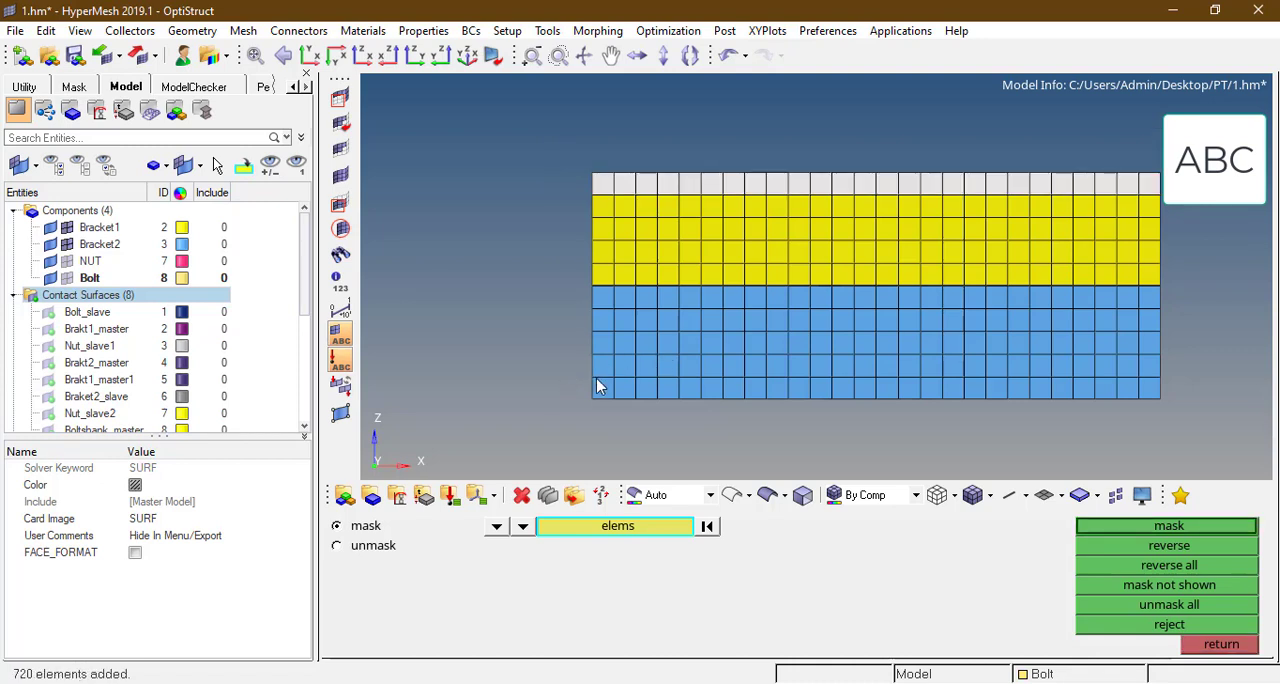
{"action": "mouse_move", "coordinate": [598, 387]}
{"action": "left_mouse_down", "text": "shift"}
{"action": "mouse_move", "coordinate": [820, 410]}
{"action": "mouse_move", "coordinate": [1200, 480]}
{"action": "left_mouse_up", "text": "shift"}
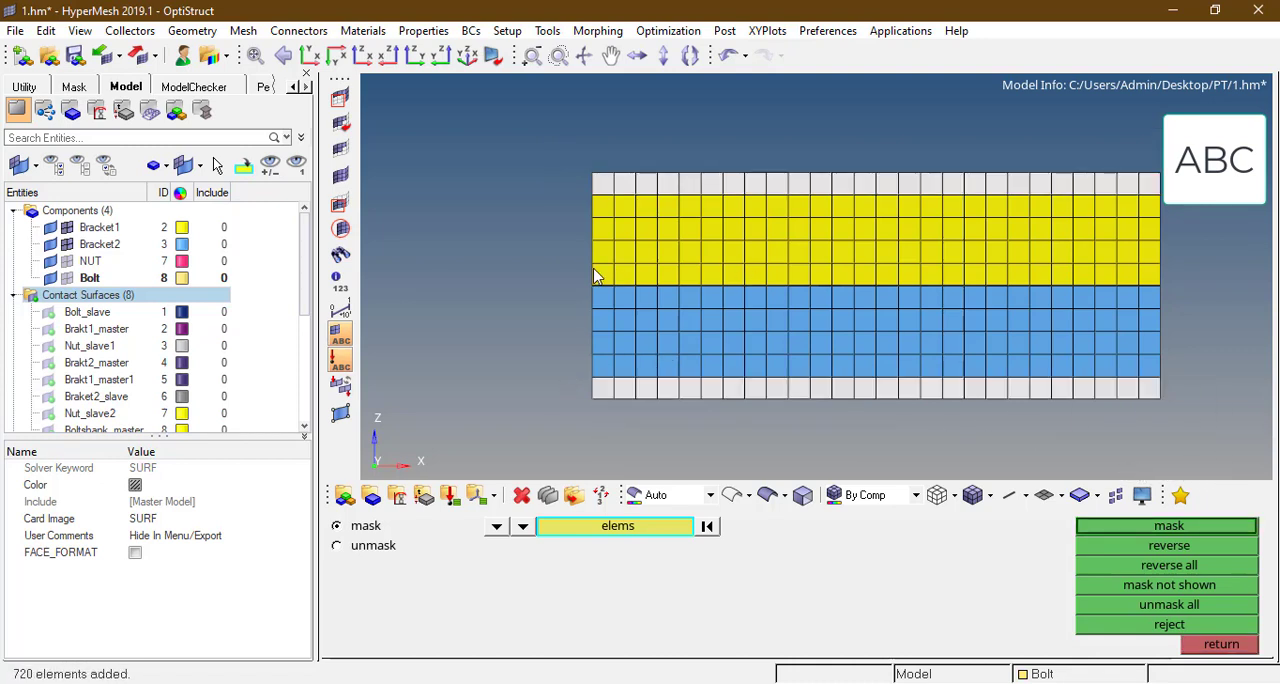
{"action": "left_click_drag", "start_coordinate": [594, 276], "coordinate": [1174, 320], "text": "shift"}
{"action": "middle_click", "coordinate": [808, 234]}
{"action": "left_click_drag", "start_coordinate": [808, 232], "coordinate": [830, 277], "text": "ctrl"}
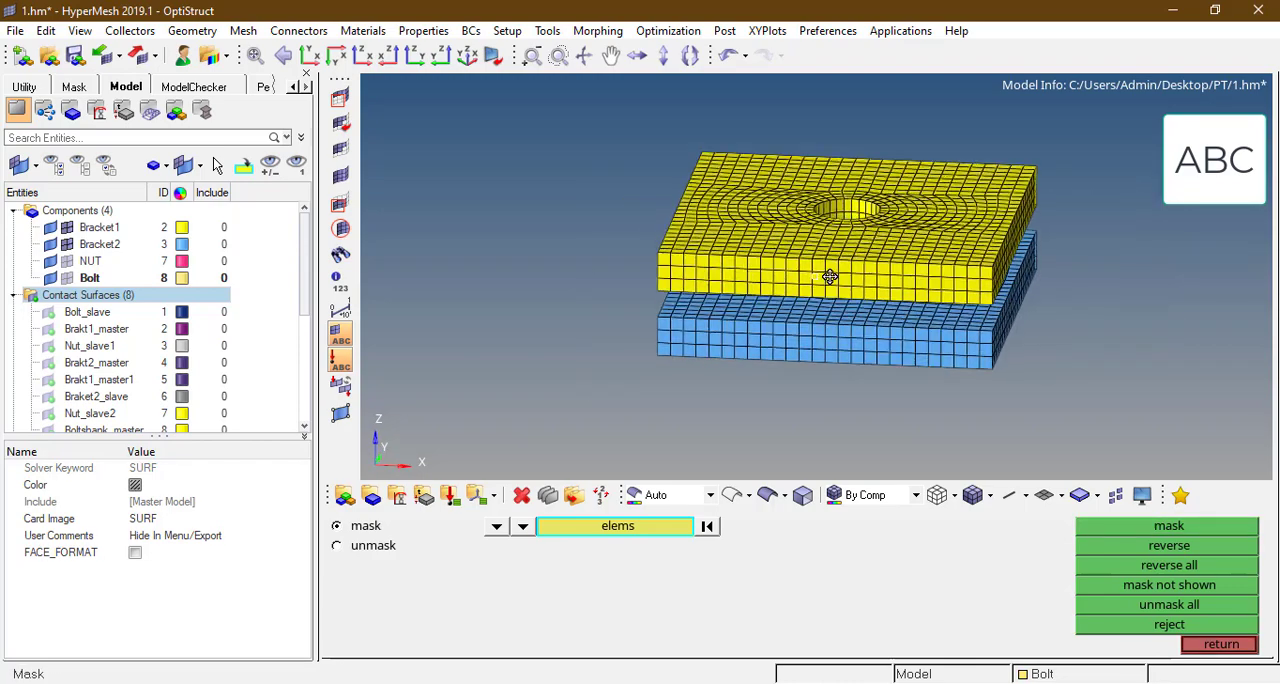
{"action": "scroll", "coordinate": [825, 275], "scroll_direction": "up", "scroll_amount": 5}
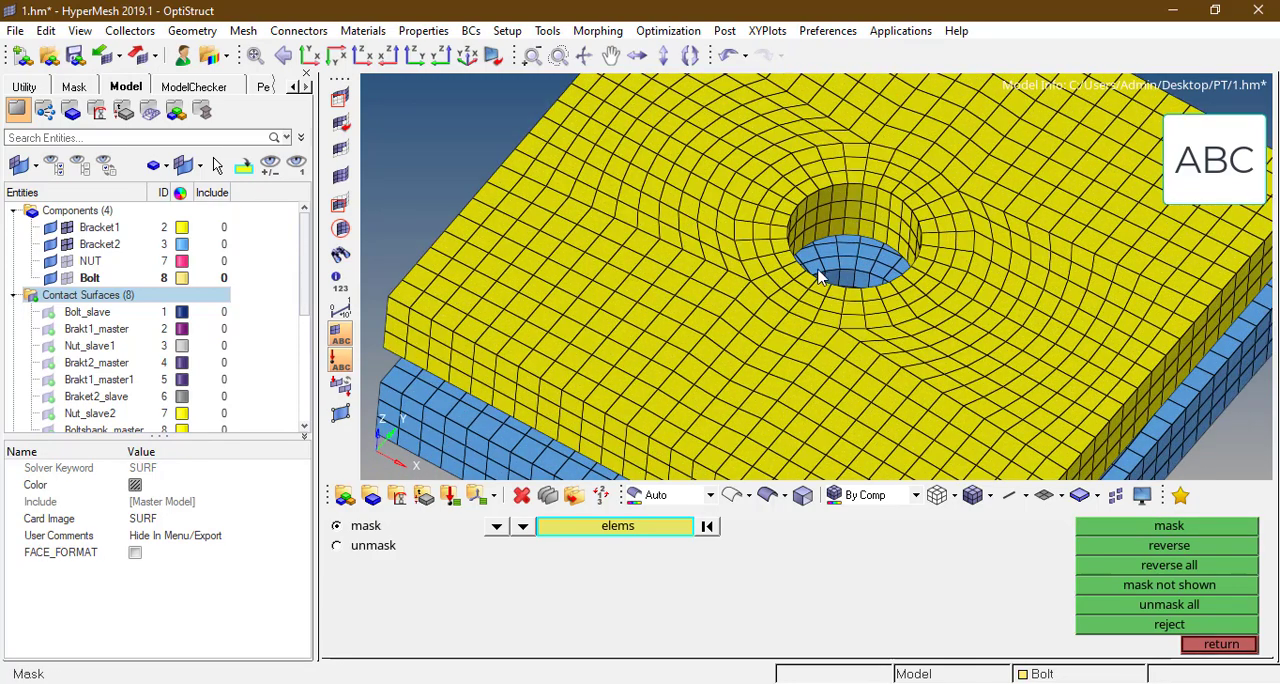
{"action": "key", "text": "Escape"}
{"action": "scroll", "coordinate": [818, 272], "scroll_direction": "down", "scroll_amount": 3}
{"action": "left_click_drag", "start_coordinate": [807, 268], "coordinate": [796, 240], "text": "ctrl"}
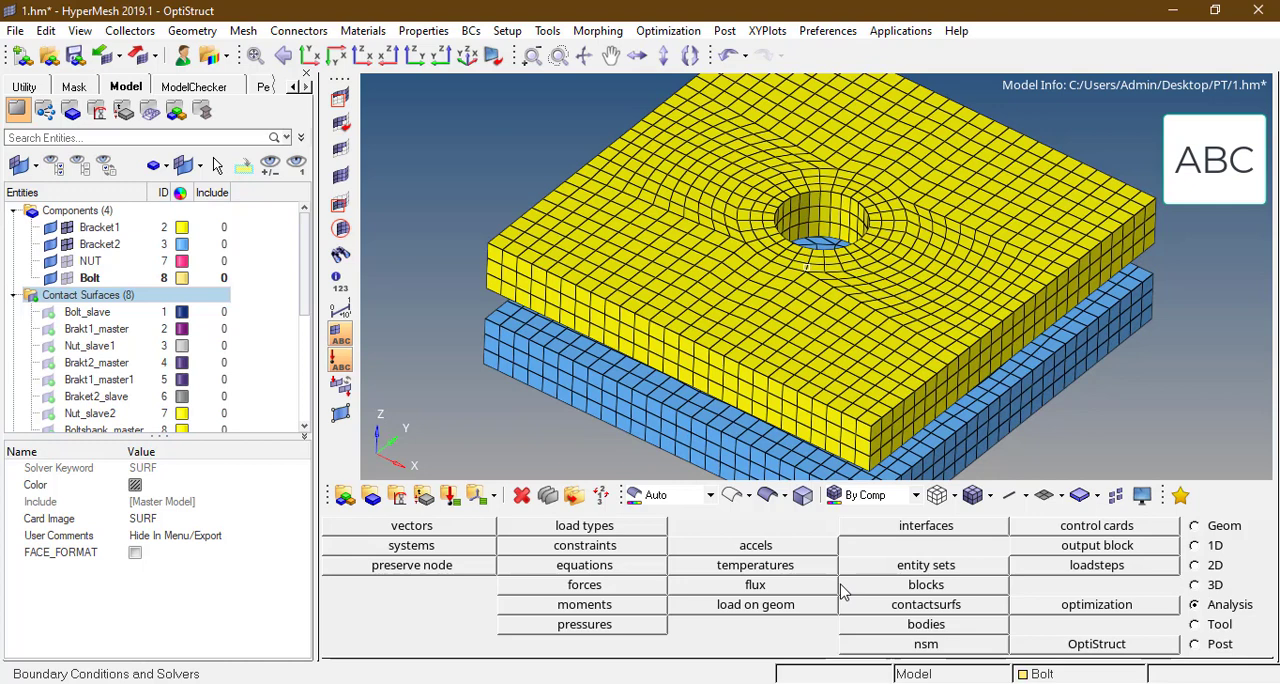
Step: Create the dark red SURF contact surface Brkt1_mastre2 from the solid faces of Bracket1's hole wall
{"action": "left_click", "coordinate": [924, 606]}
{"action": "left_click", "coordinate": [743, 533]}
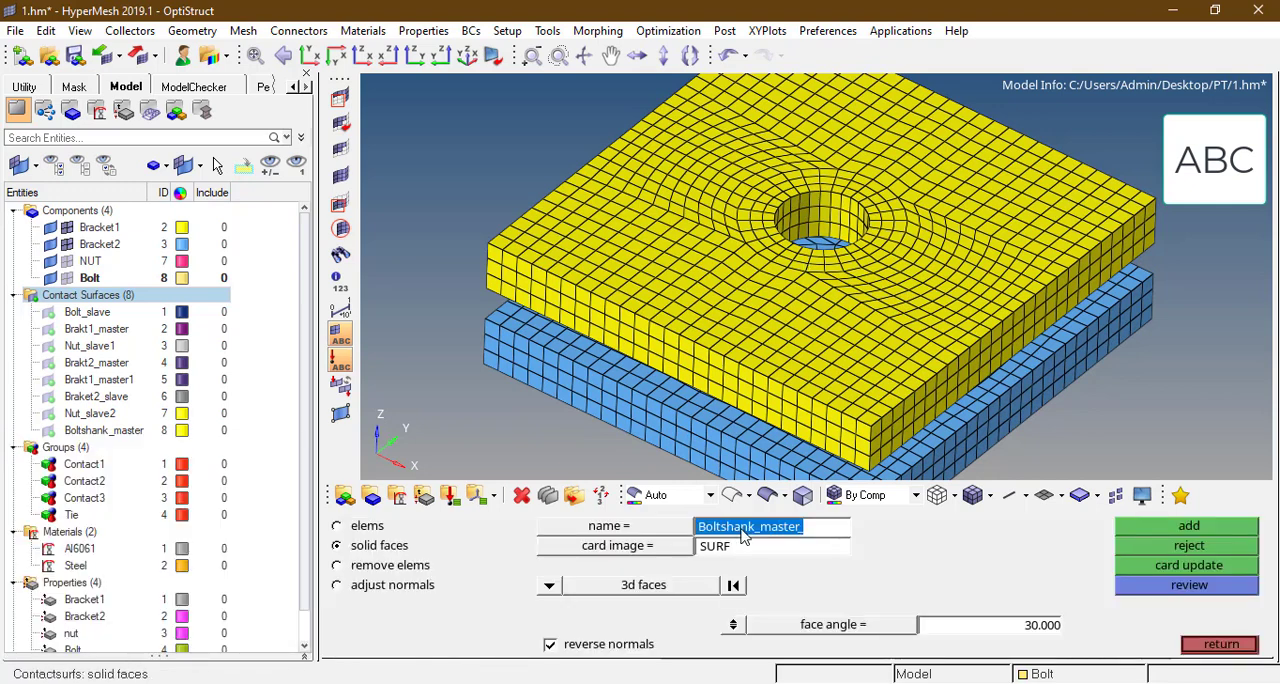
{"action": "type", "text": "Brkt1"}
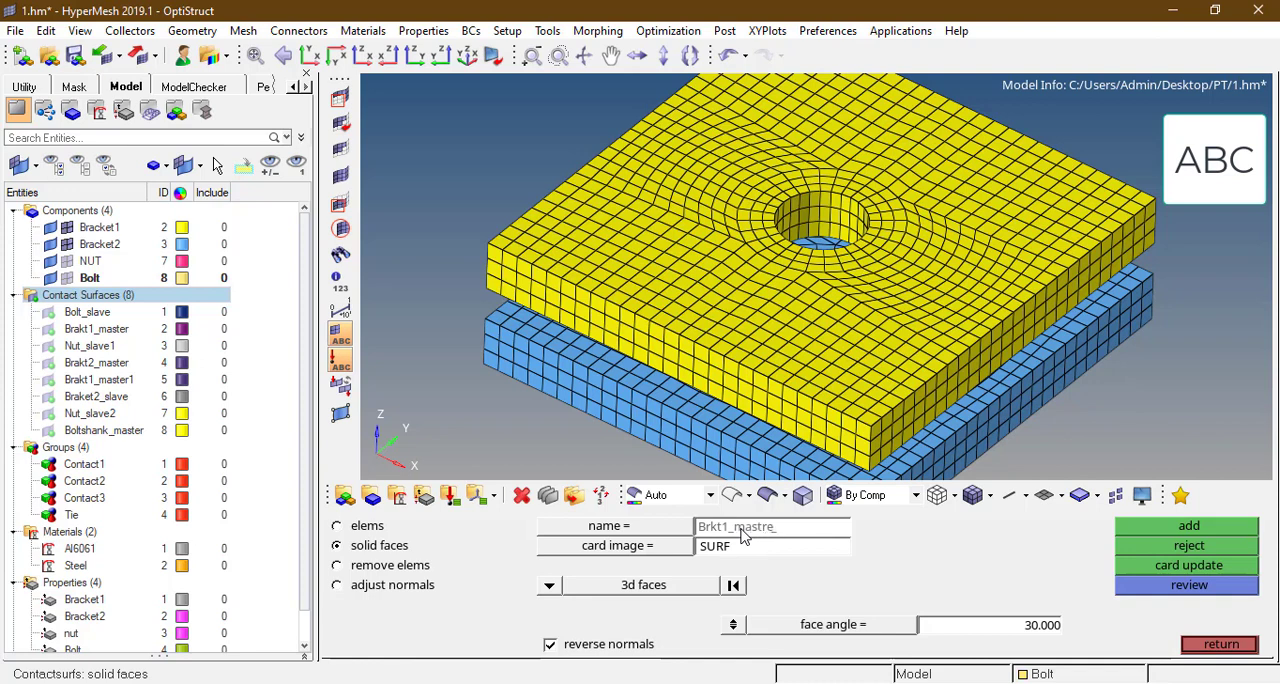
{"action": "key", "text": "Return"}
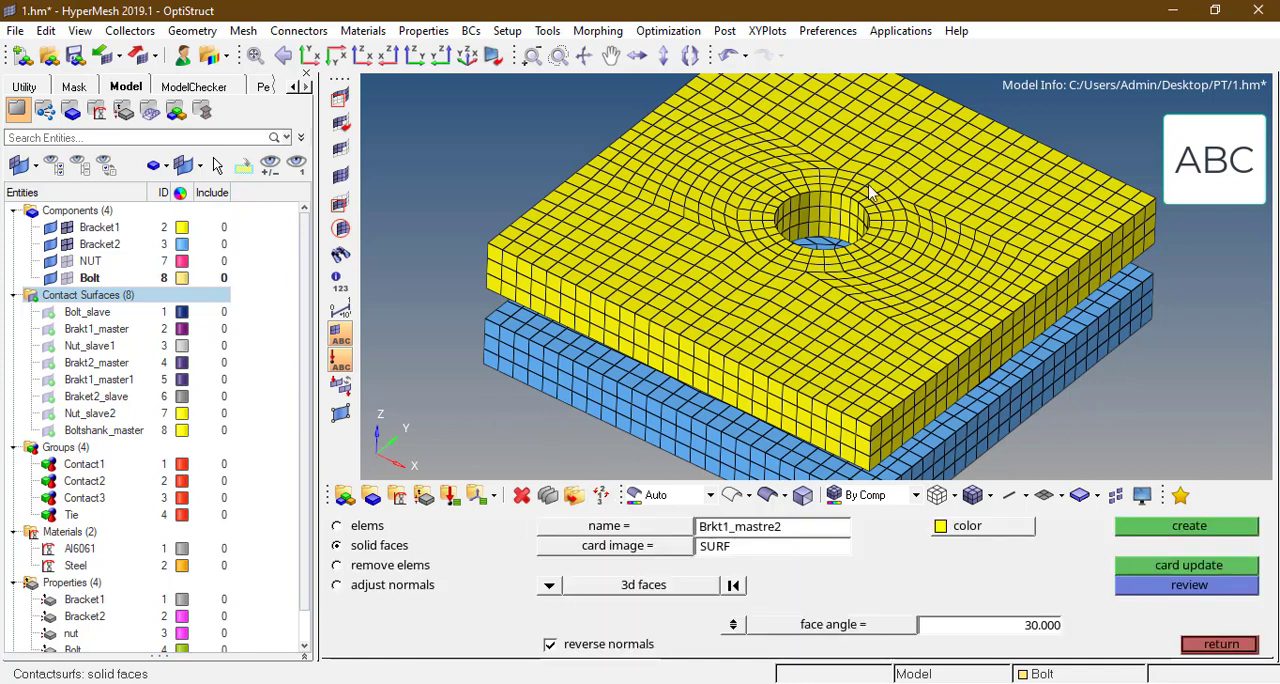
{"action": "scroll", "coordinate": [820, 213], "scroll_direction": "up", "scroll_amount": 2, "text": "ctrl"}
{"action": "left_click", "coordinate": [820, 212]}
{"action": "left_click", "coordinate": [994, 532]}
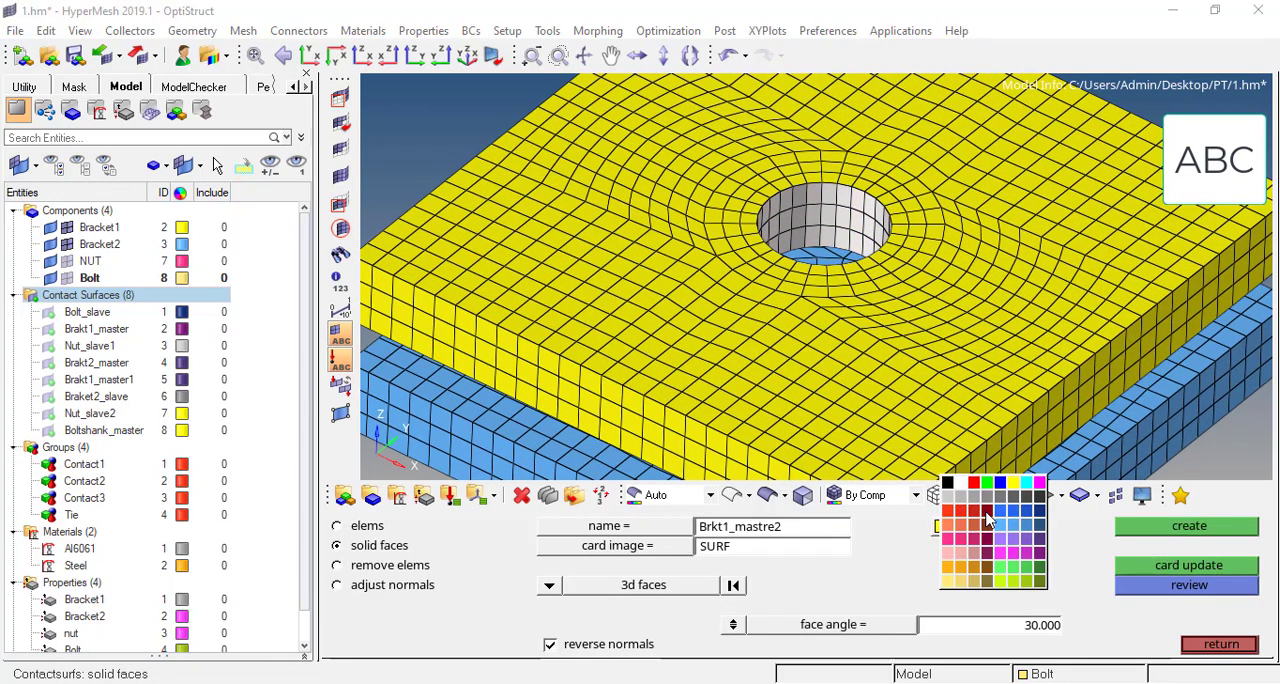
{"action": "left_click", "coordinate": [987, 517]}
{"action": "left_click", "coordinate": [1140, 527]}
{"action": "key", "text": "f"}
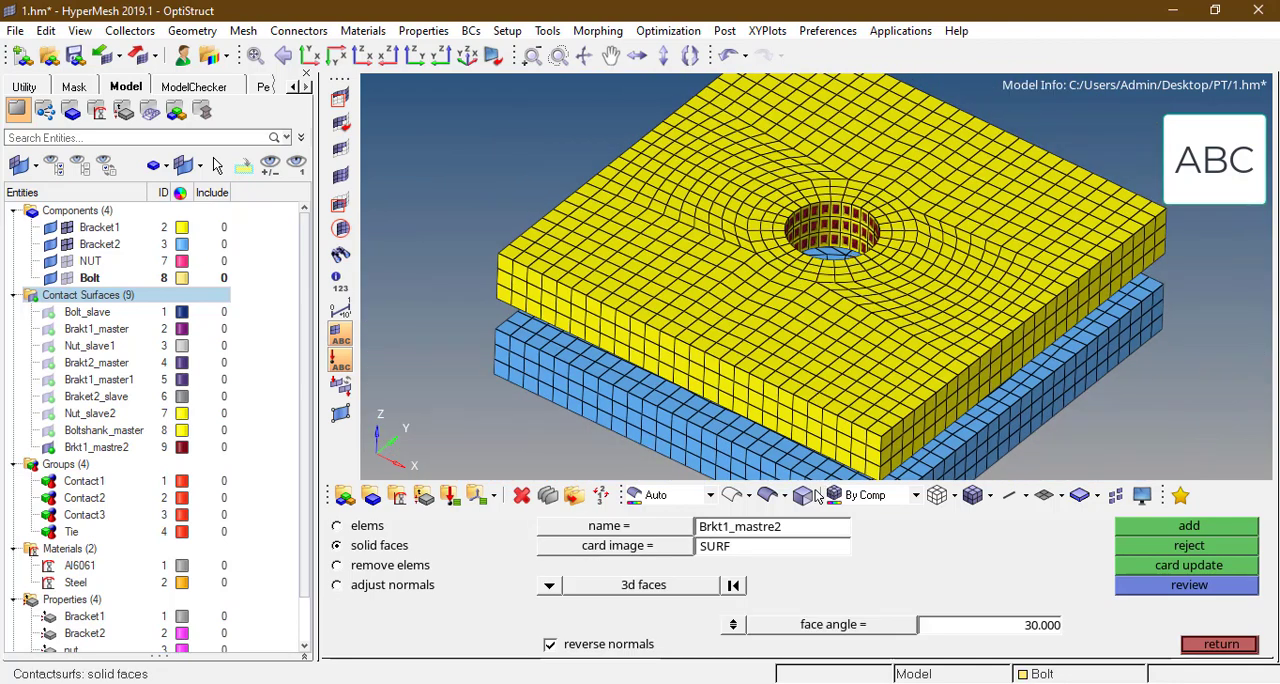
Step: Create a second dark red contact surface named Brkt2_mastre2 on the solid faces of Bracket2's hole wall
{"action": "left_click", "coordinate": [728, 534]}
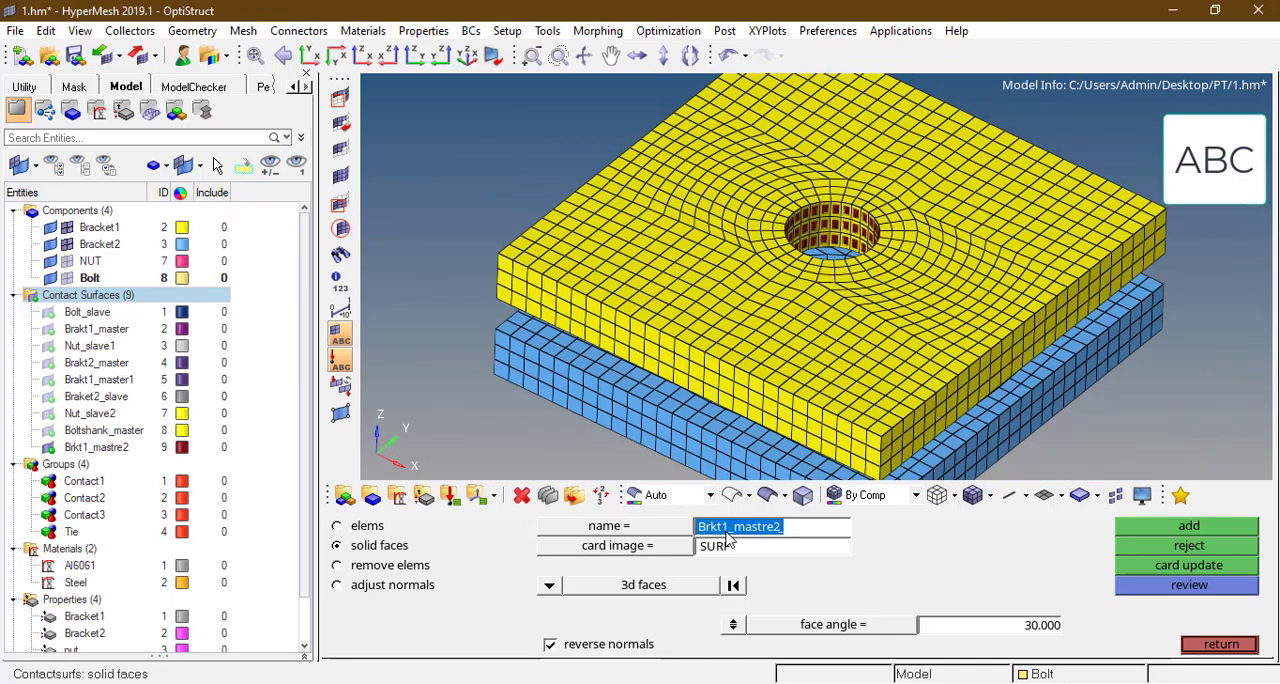
{"action": "left_click", "coordinate": [728, 534]}
{"action": "key", "text": "BackSpace"}
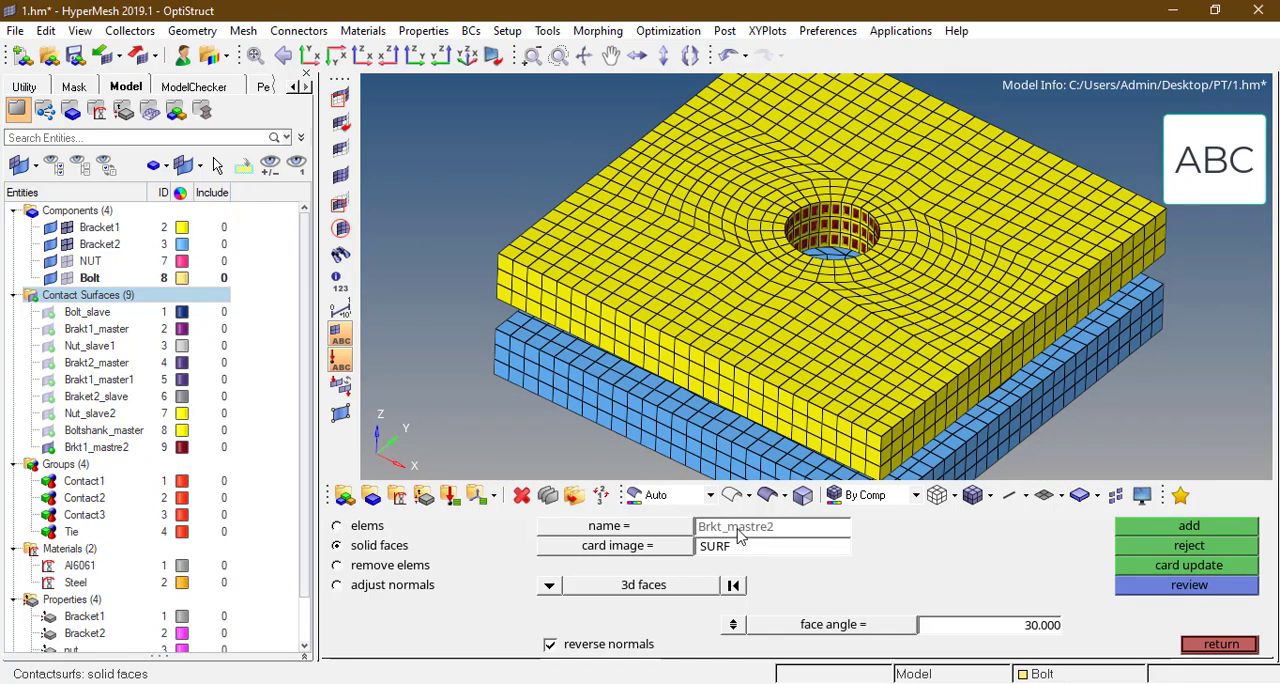
{"action": "type", "text": "2"}
{"action": "key", "text": "Return"}
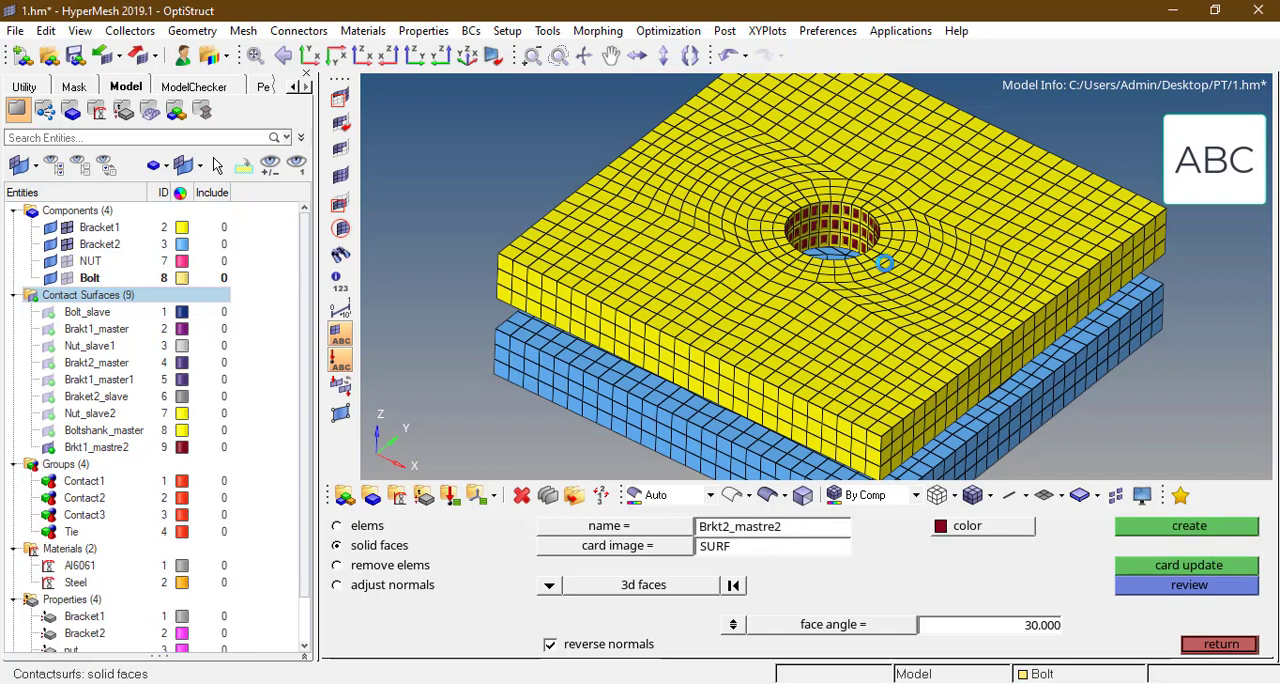
{"action": "scroll", "coordinate": [806, 295], "scroll_direction": "up", "scroll_amount": 5}
{"action": "left_click", "coordinate": [806, 300]}
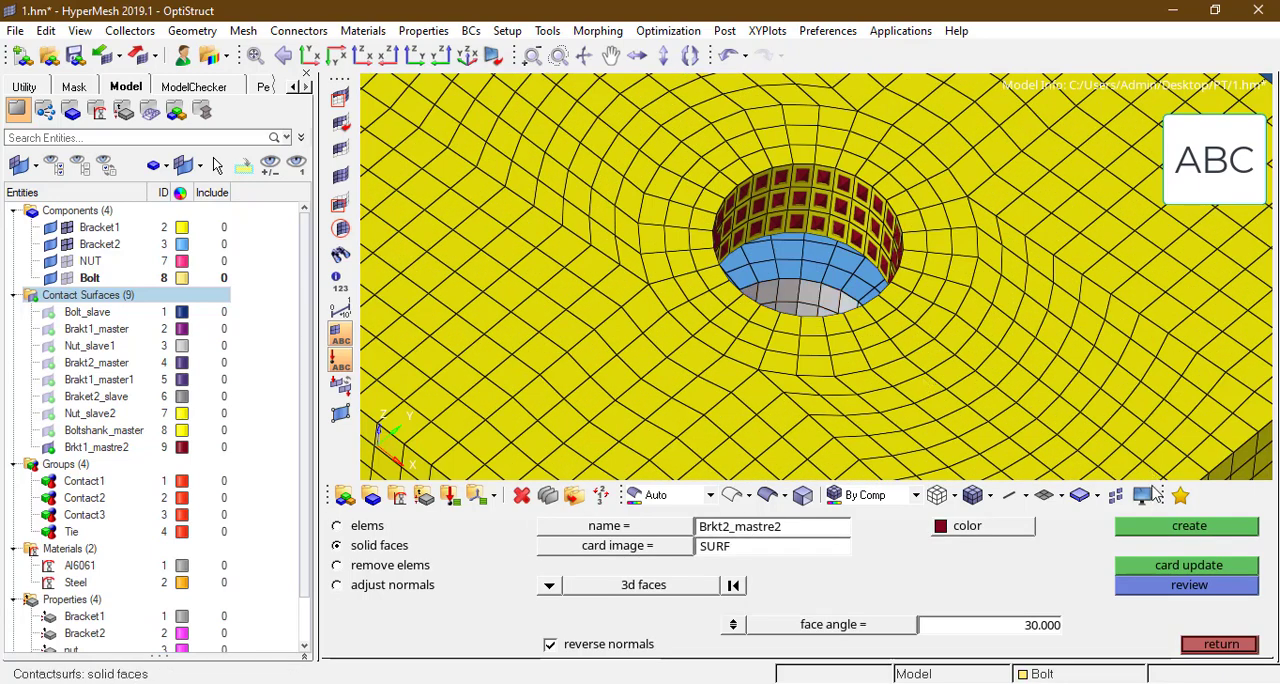
{"action": "left_click", "coordinate": [1163, 528]}
{"action": "scroll", "coordinate": [810, 250], "scroll_direction": "down", "scroll_amount": 5}
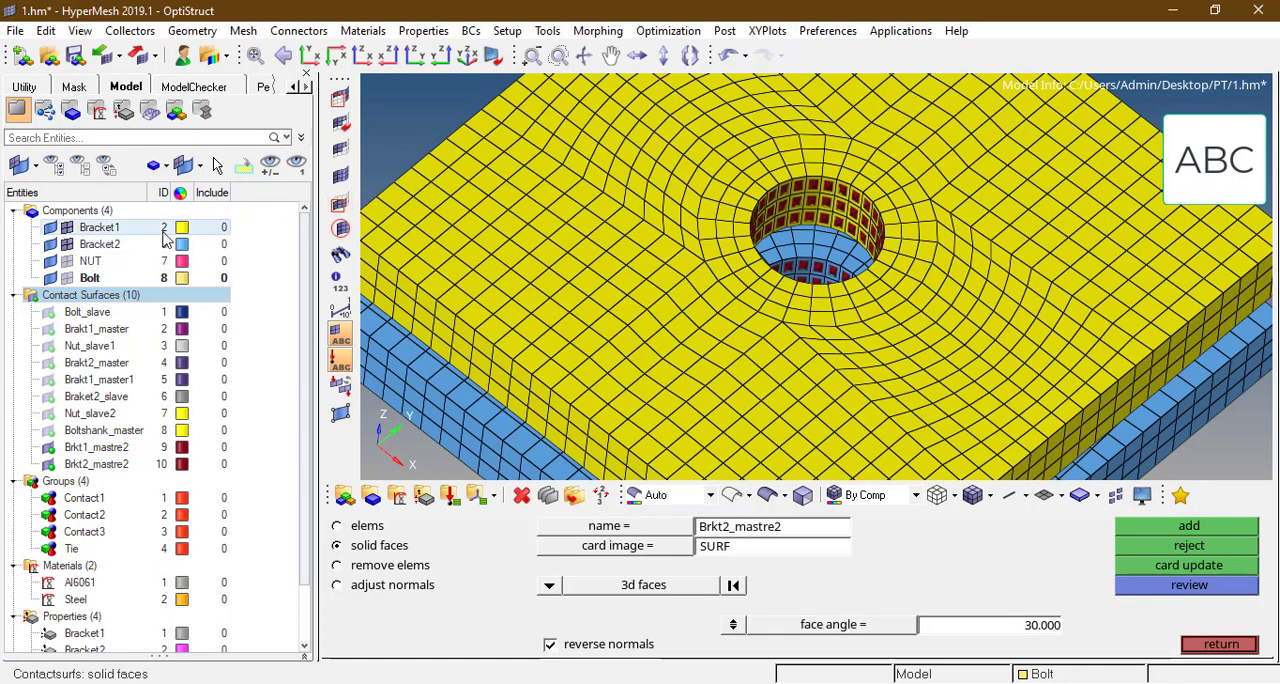
Step: Hide the Bracket1 and Bracket2 elements, display the Bolt elements, and orient the model to the XZ view
{"action": "left_click", "coordinate": [68, 228]}
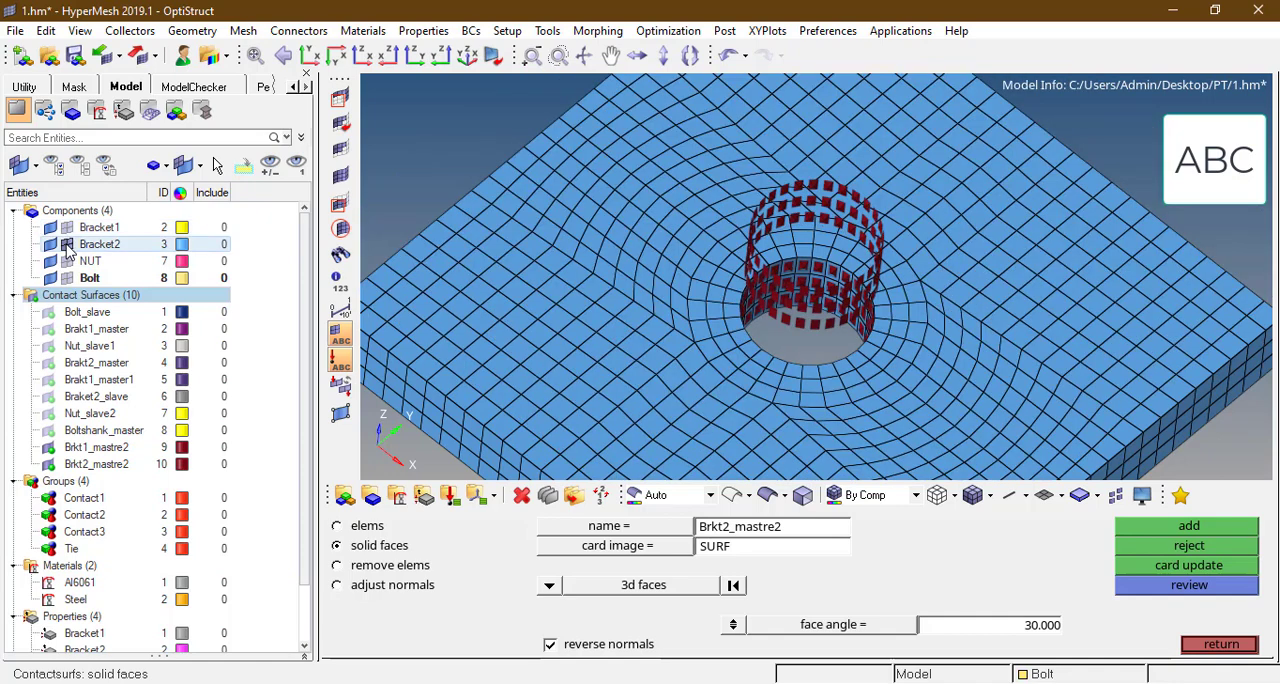
{"action": "left_click", "coordinate": [67, 244]}
{"action": "left_click", "coordinate": [66, 278]}
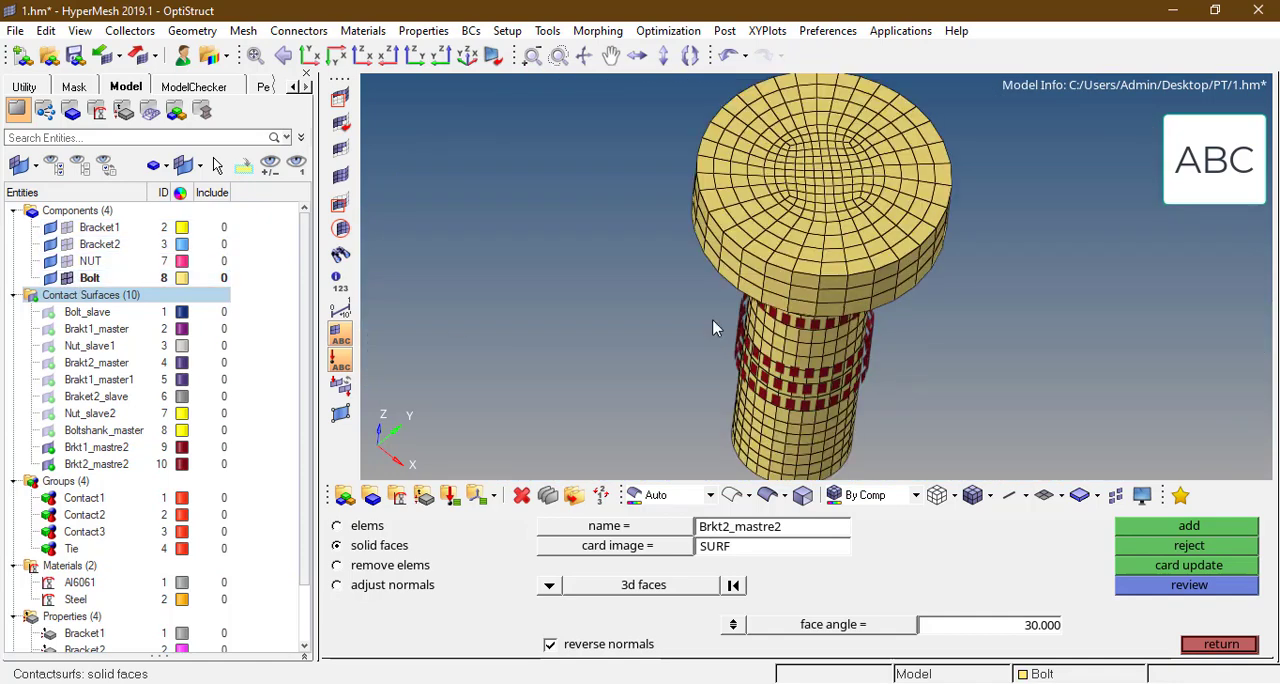
{"action": "left_click_drag", "start_coordinate": [777, 266], "coordinate": [828, 178], "text": "ctrl"}
{"action": "scroll", "coordinate": [828, 178], "scroll_direction": "down", "scroll_amount": 3}
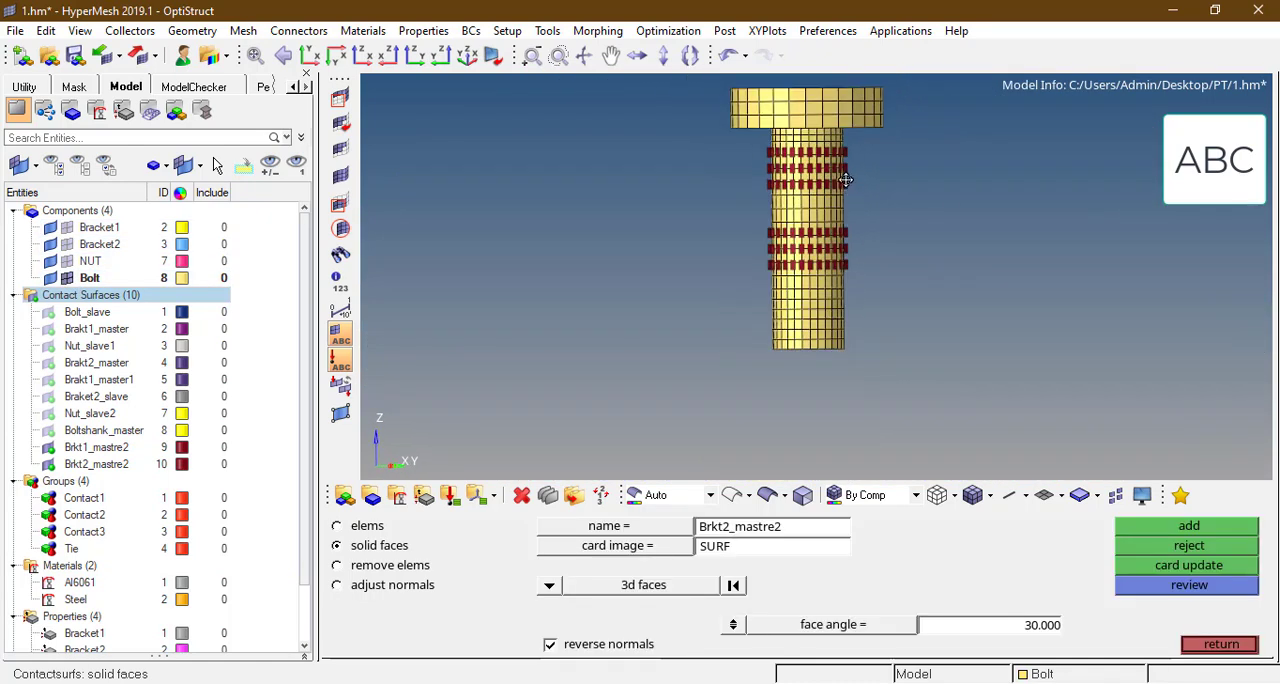
{"action": "left_click", "coordinate": [309, 55]}
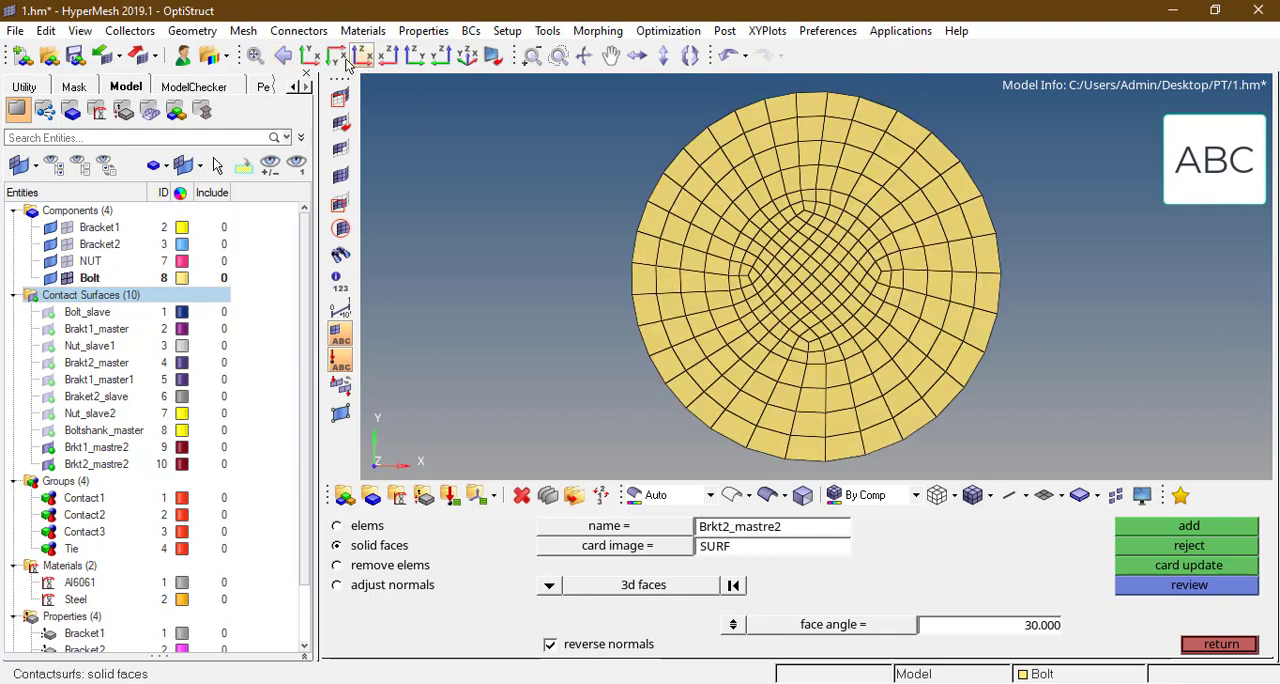
{"action": "left_click", "coordinate": [335, 56]}
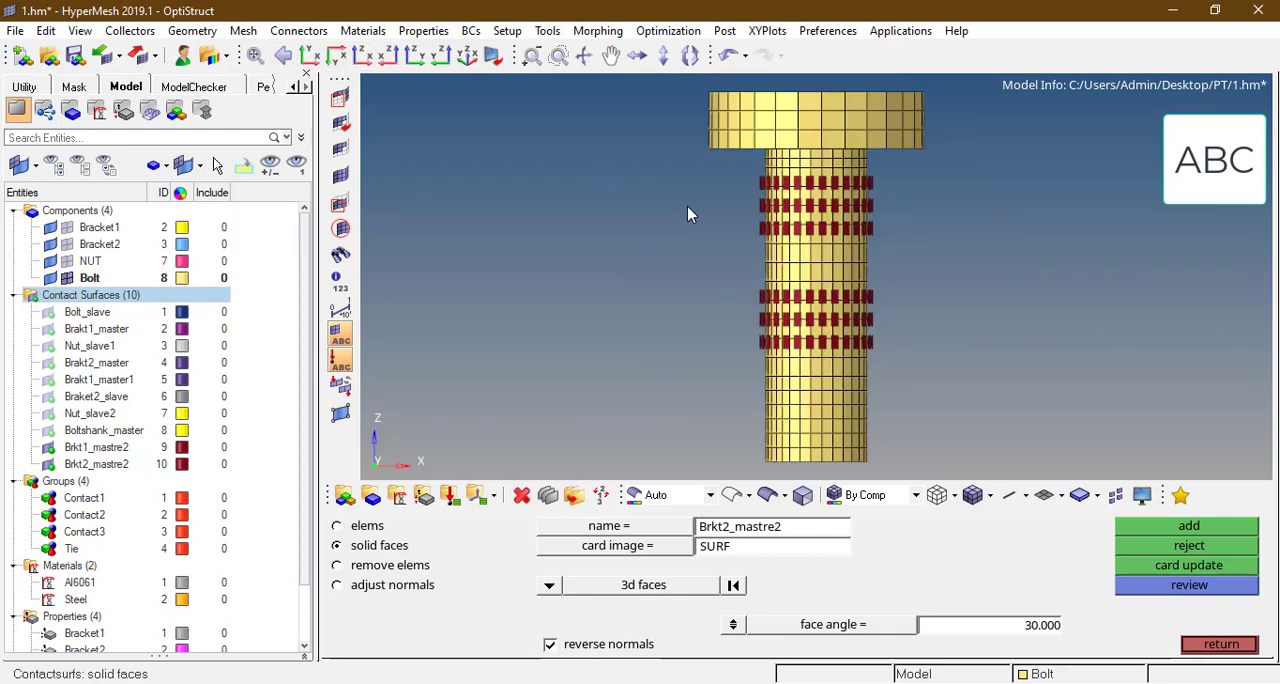
{"action": "key", "text": "Escape"}
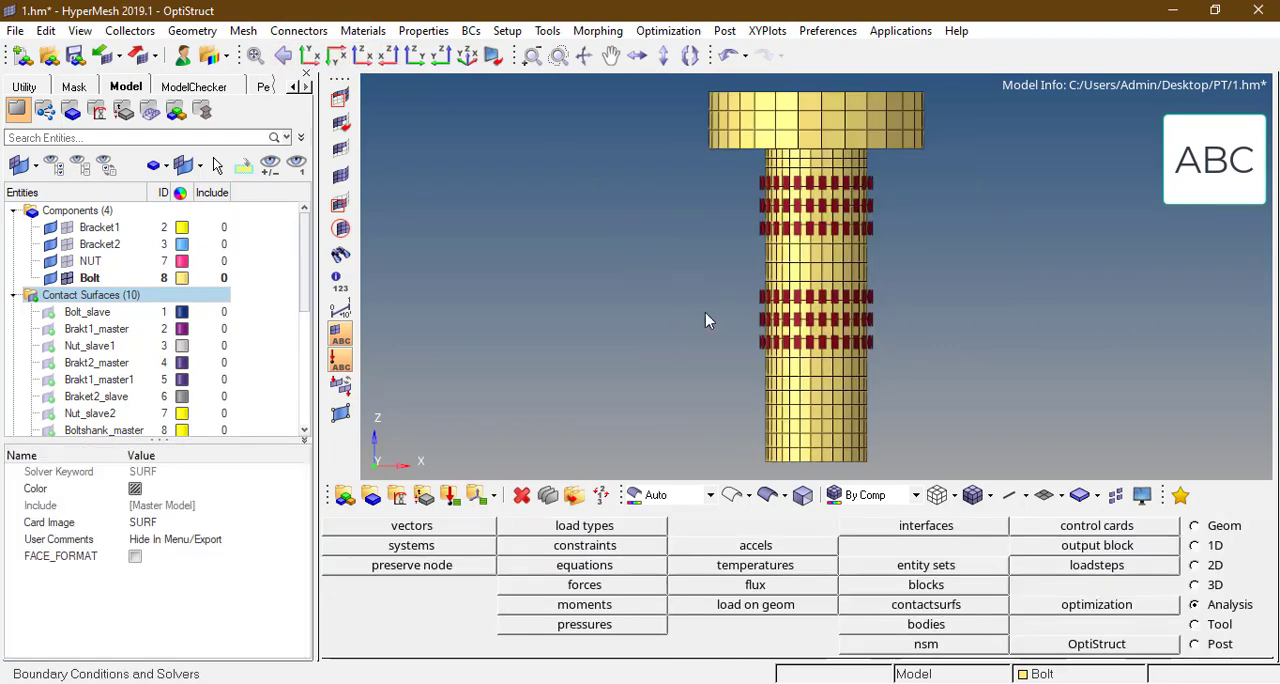
Step: Mask all Bolt elements except the two shank bands that lie inside the bracket-hole contact surfaces
{"action": "key", "text": "F5"}
{"action": "scroll", "coordinate": [737, 200], "scroll_direction": "up", "scroll_amount": 2}
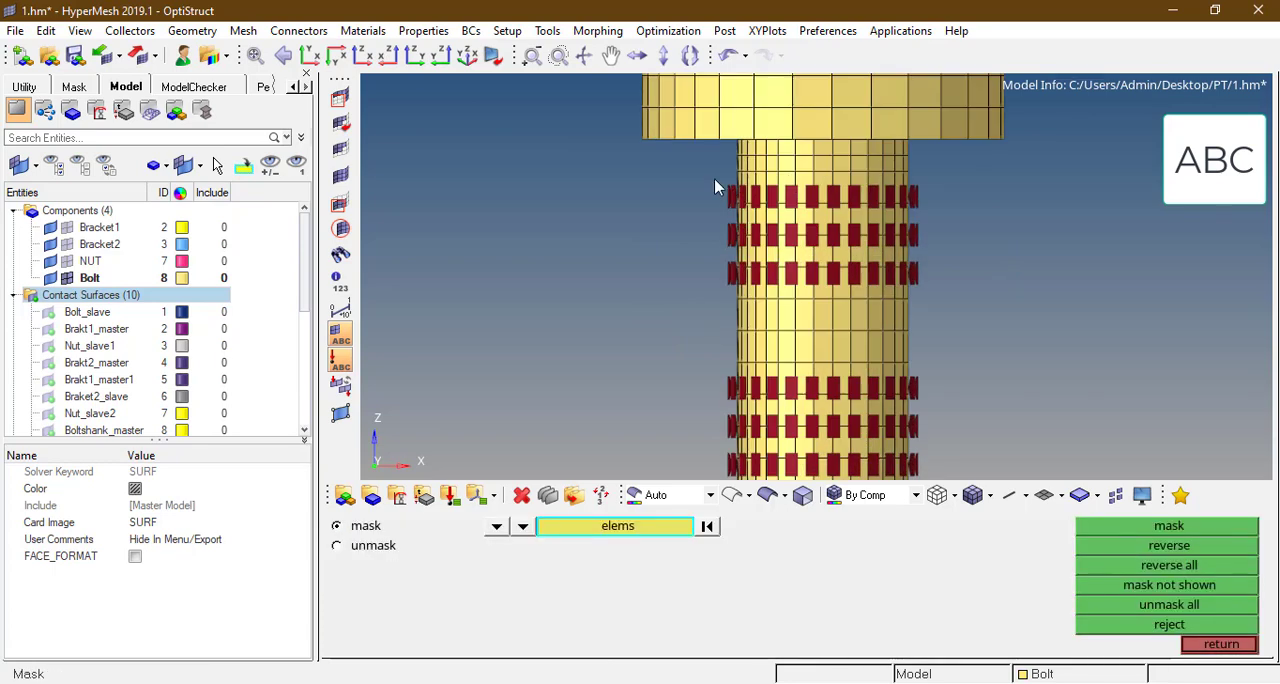
{"action": "left_click_drag", "start_coordinate": [714, 178], "coordinate": [941, 295], "text": "shift"}
{"action": "scroll", "coordinate": [912, 268], "scroll_direction": "down", "scroll_amount": 2, "text": "ctrl"}
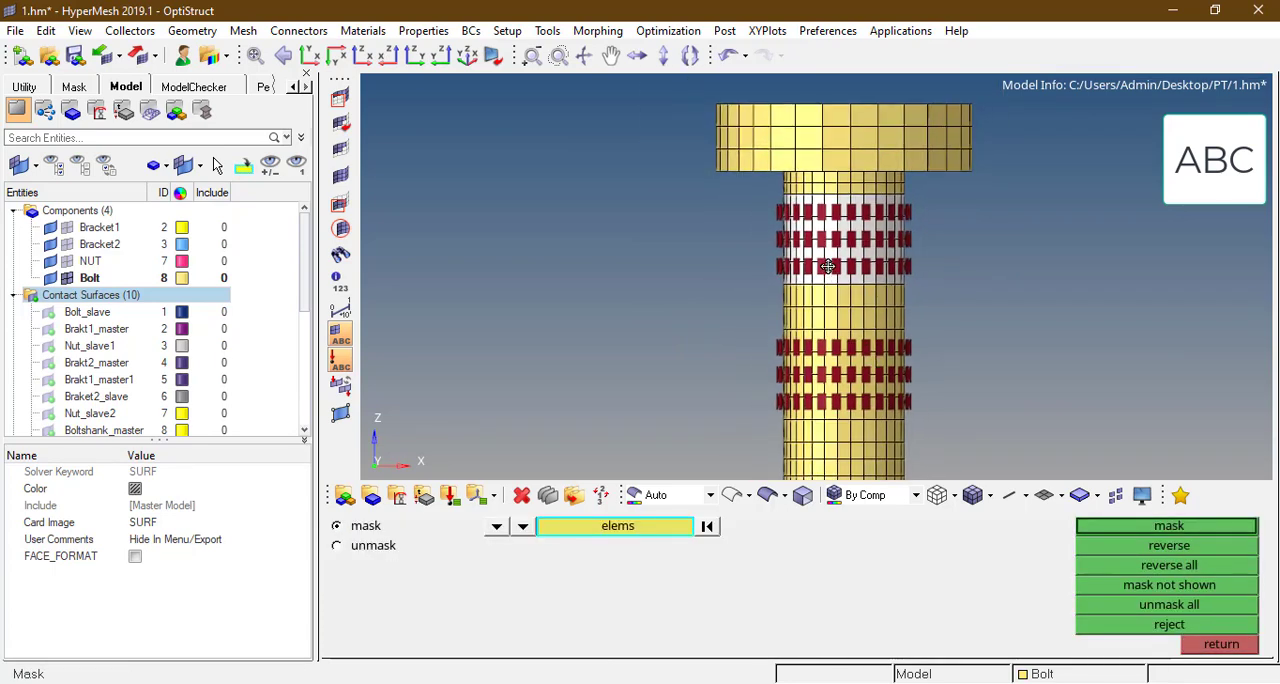
{"action": "right_click_drag", "start_coordinate": [828, 266], "coordinate": [744, 107], "text": "ctrl"}
{"action": "scroll", "coordinate": [683, 202], "scroll_direction": "up", "scroll_amount": 2, "text": "ctrl"}
{"action": "left_click_drag", "start_coordinate": [698, 162], "coordinate": [974, 300], "text": "shift"}
{"action": "left_click", "coordinate": [1169, 526]}
{"action": "left_click", "coordinate": [1163, 550]}
{"action": "scroll", "coordinate": [924, 292], "scroll_direction": "down", "scroll_amount": 2, "text": "ctrl"}
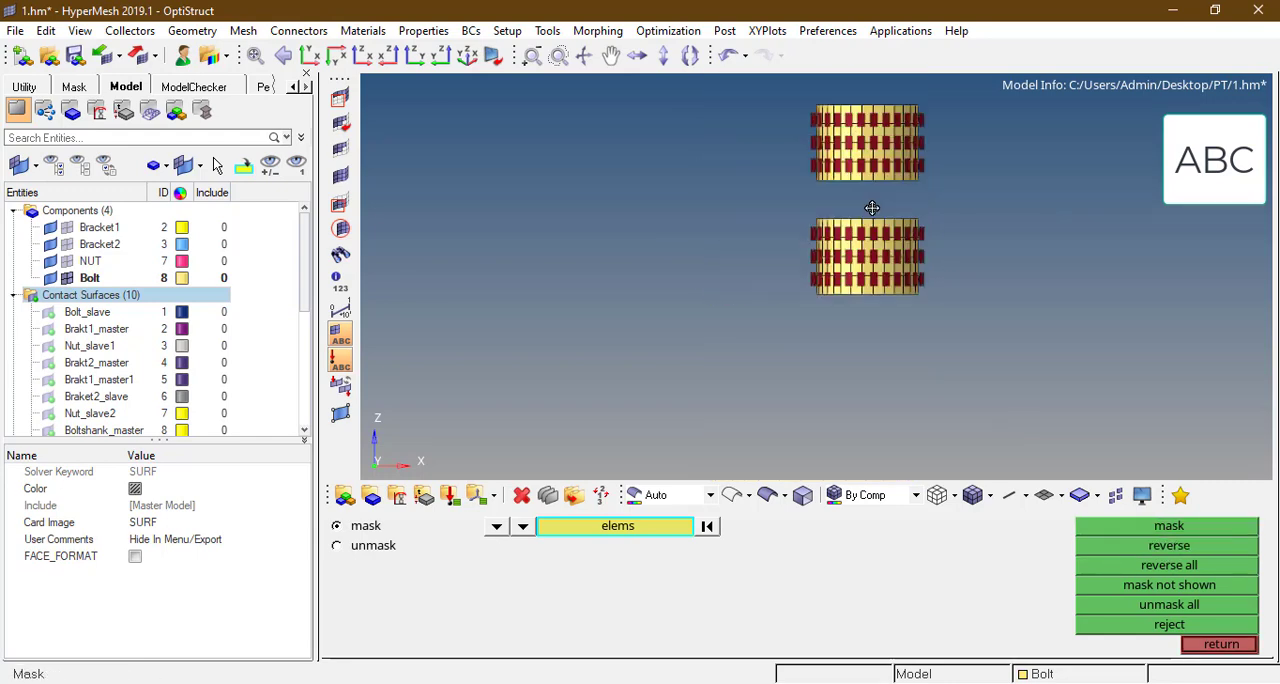
{"action": "left_click_drag", "start_coordinate": [871, 206], "coordinate": [867, 213], "text": "ctrl"}
{"action": "right_click_drag", "start_coordinate": [910, 176], "coordinate": [900, 205], "text": "ctrl"}
{"action": "left_click_drag", "start_coordinate": [873, 200], "coordinate": [884, 203], "text": "ctrl"}
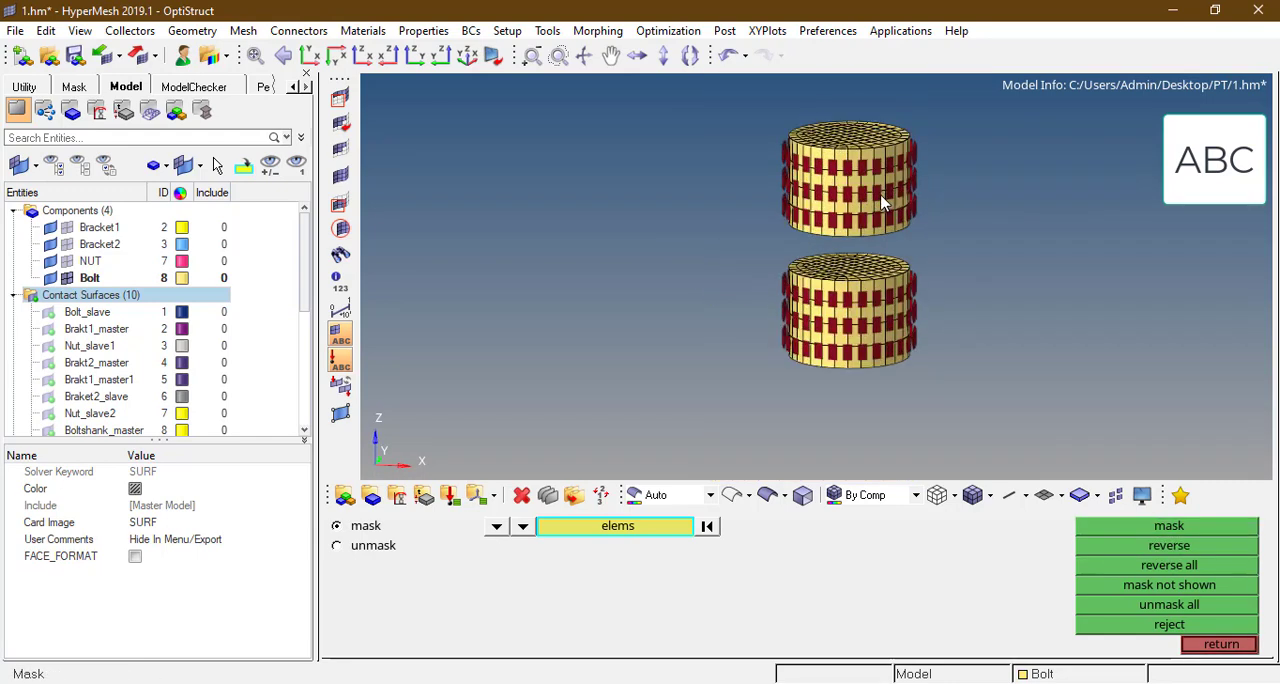
{"action": "key", "text": "Escape"}
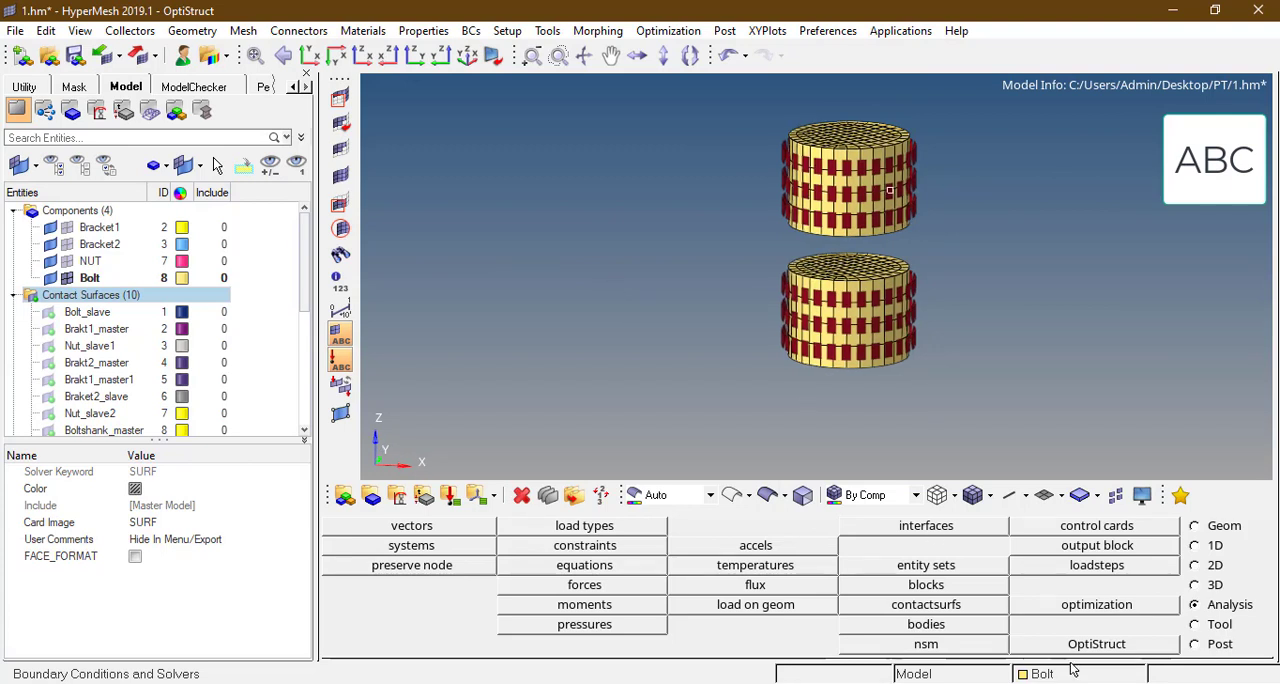
Step: Create the dark blue contact surface Boltshank_slave1 on the outer faces of the upper bolt shank band
{"action": "left_click", "coordinate": [982, 607]}
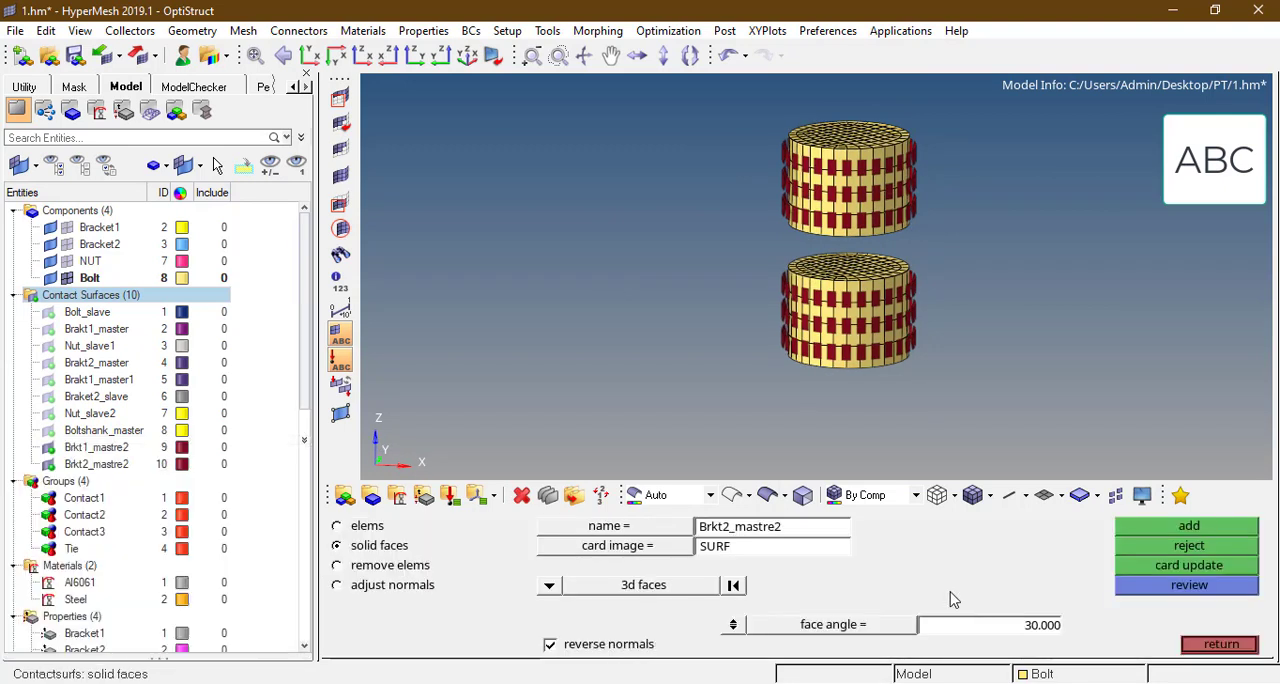
{"action": "left_click", "coordinate": [771, 527]}
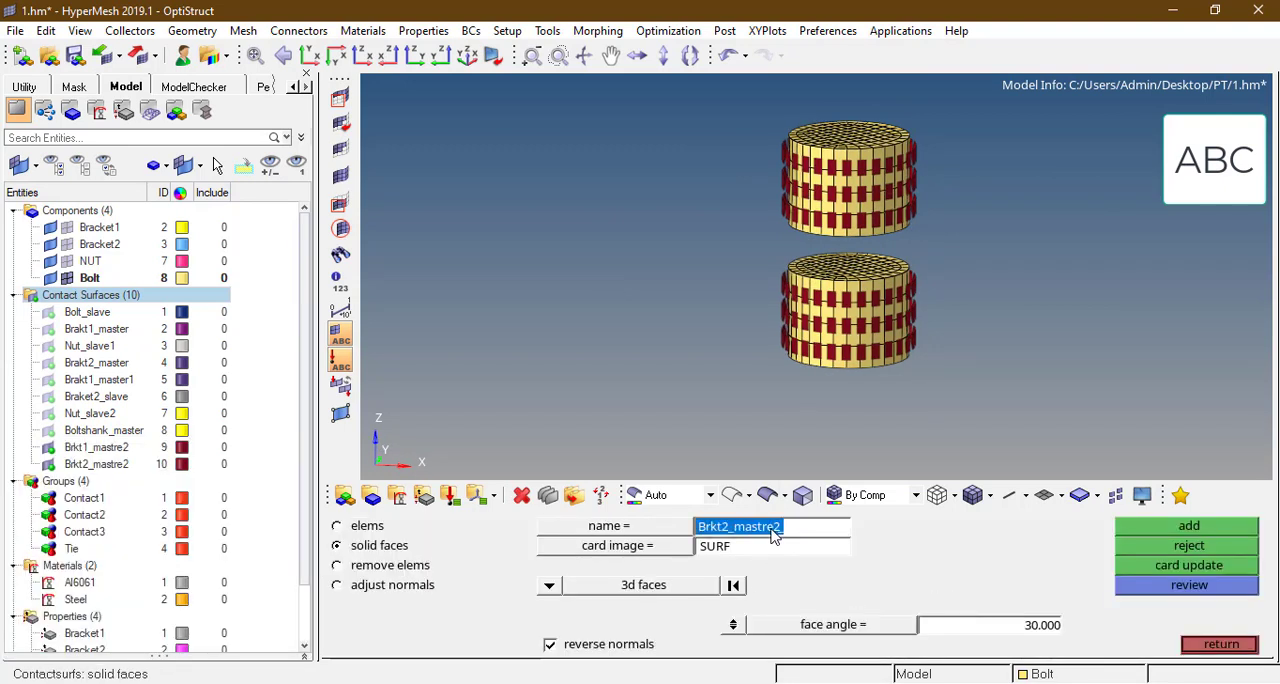
{"action": "type", "text": "Boltshank_sl"}
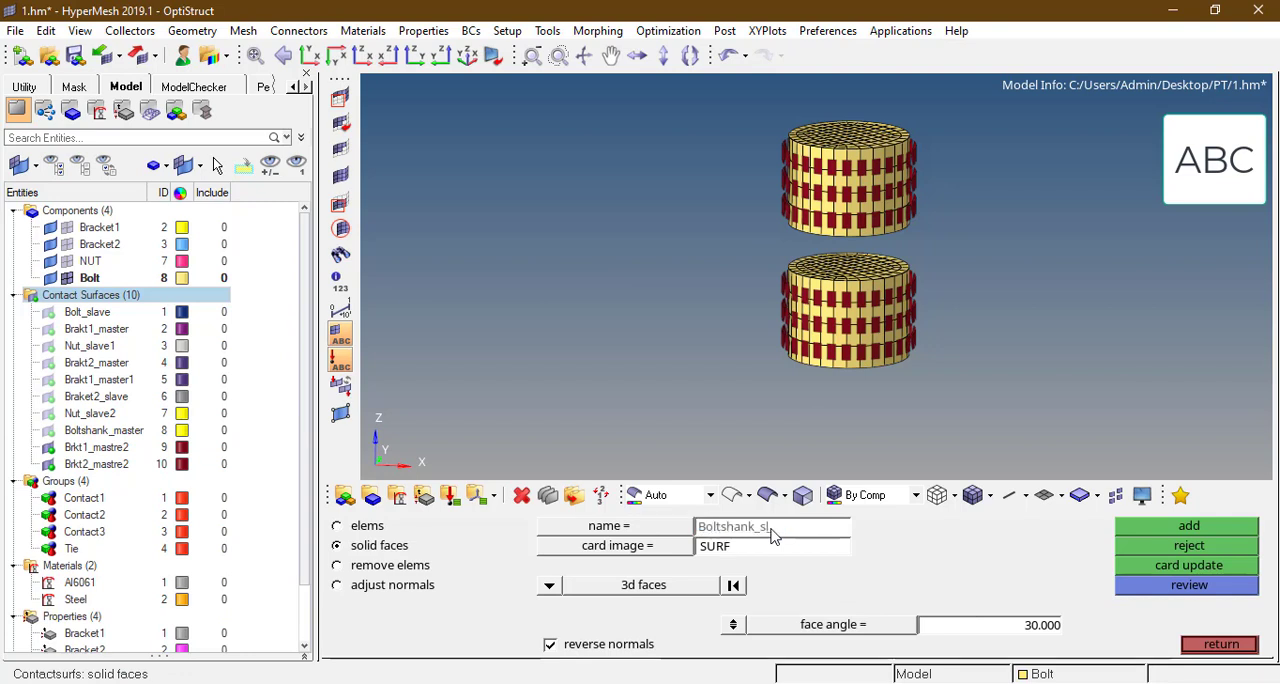
{"action": "type", "text": "ave1"}
{"action": "key", "text": "Return"}
{"action": "scroll", "coordinate": [875, 198], "scroll_direction": "up", "scroll_amount": 1}
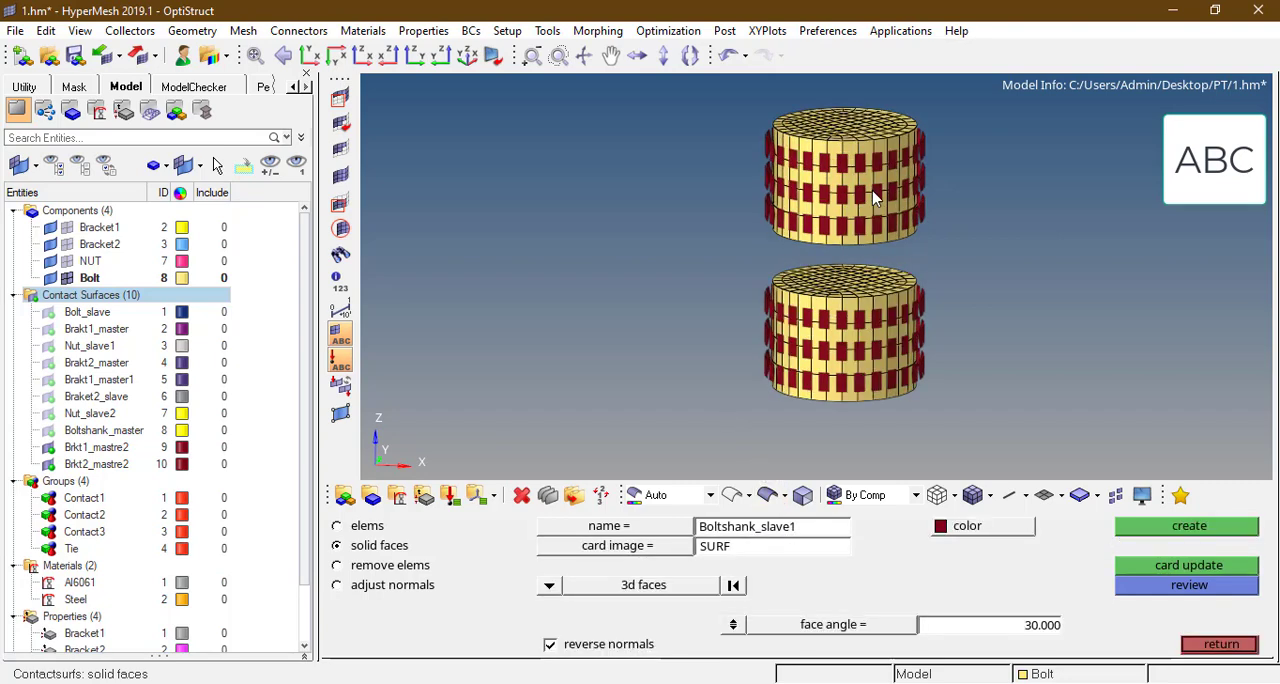
{"action": "scroll", "coordinate": [875, 198], "scroll_direction": "up", "scroll_amount": 1}
{"action": "left_click", "coordinate": [875, 198]}
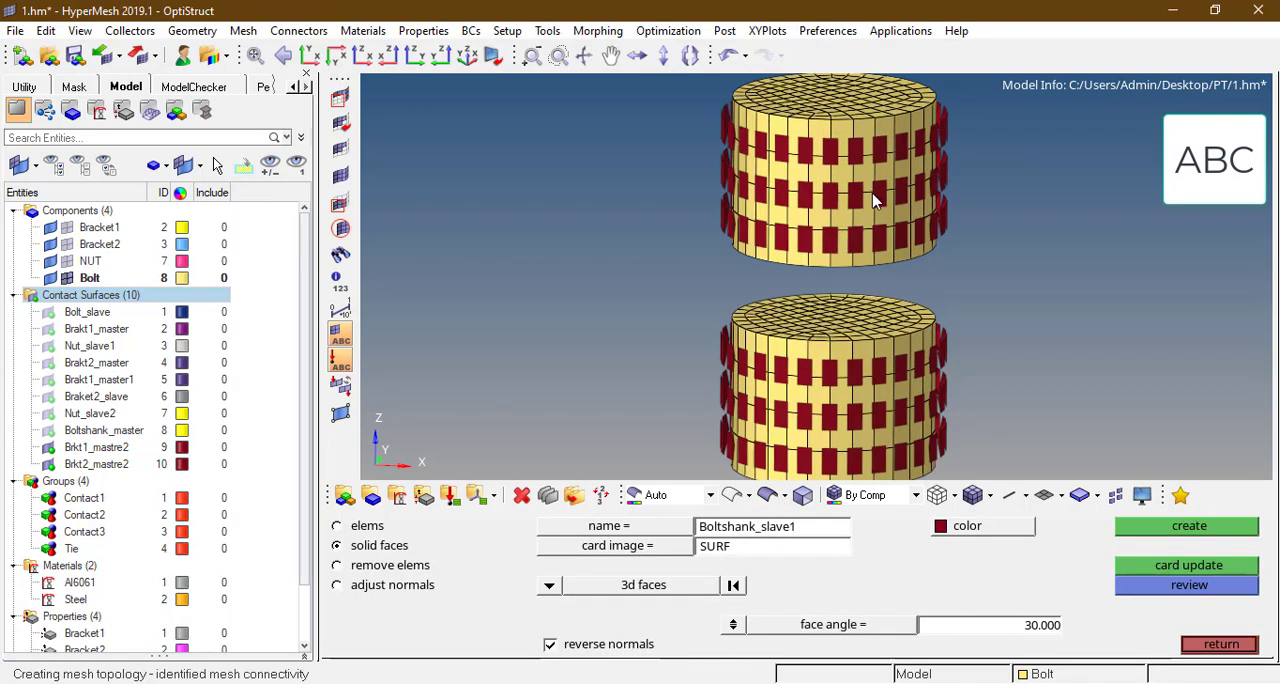
{"action": "left_click", "coordinate": [968, 528]}
{"action": "left_click", "coordinate": [1015, 527]}
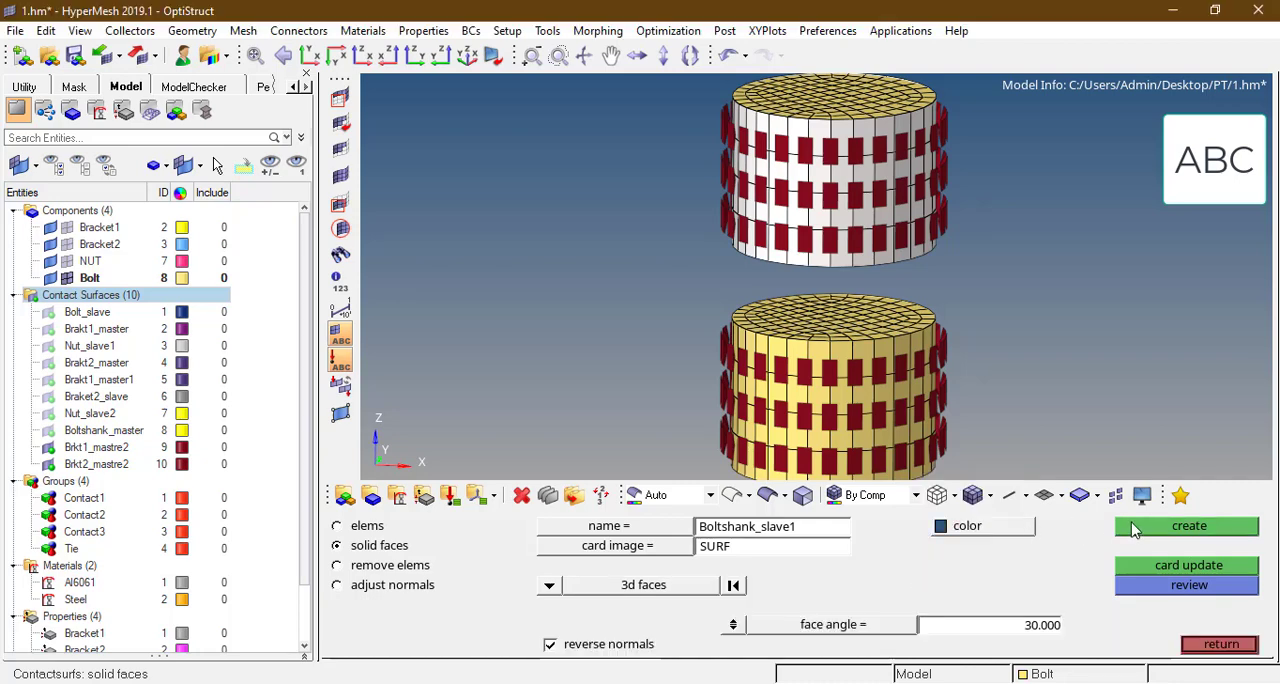
{"action": "left_click", "coordinate": [1131, 526]}
{"action": "scroll", "coordinate": [760, 241], "scroll_direction": "down", "scroll_amount": 2}
{"action": "scroll", "coordinate": [760, 241], "scroll_direction": "up", "scroll_amount": 1}
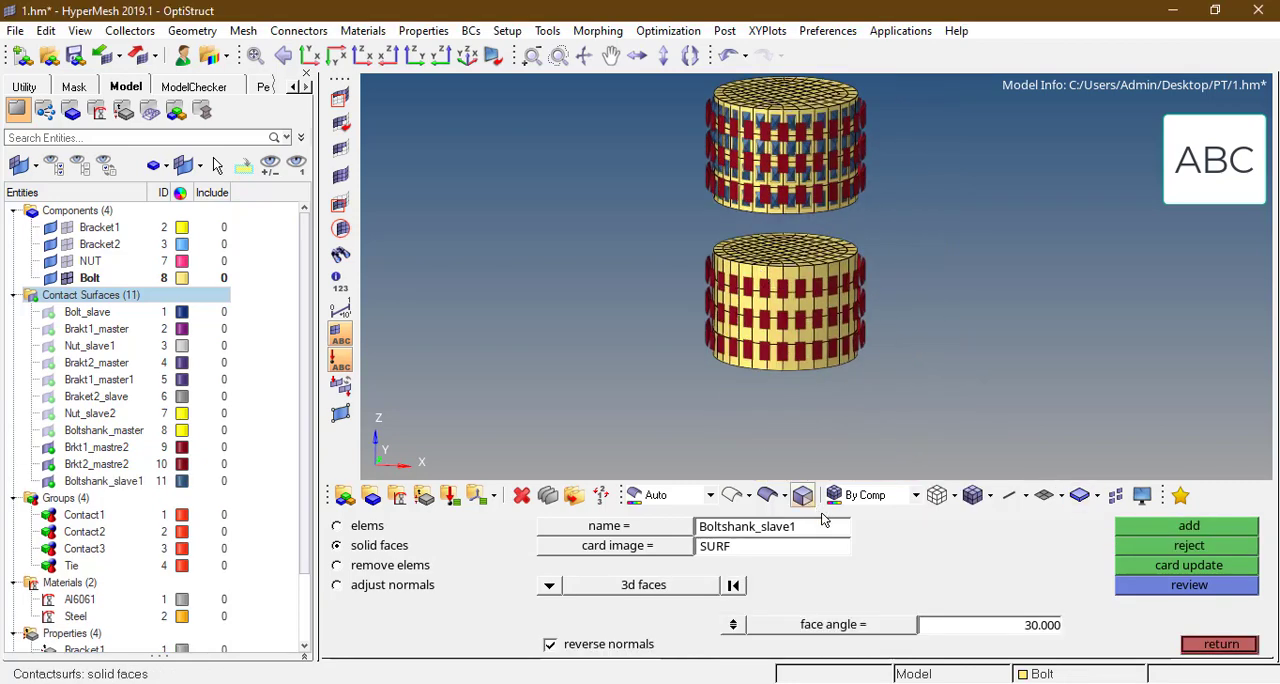
Step: Create the purple contact surface Boltshank_slave2 on the outer faces of the lower bolt shank band
{"action": "left_click", "coordinate": [825, 535]}
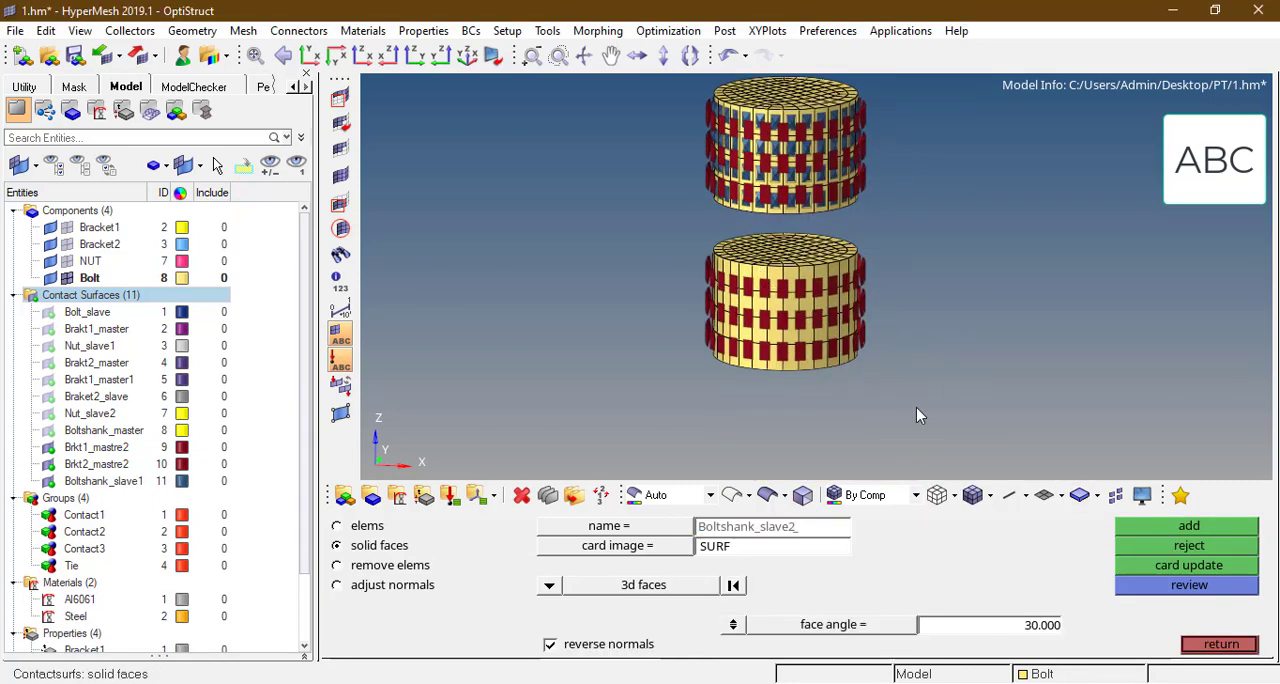
{"action": "key", "text": "Return"}
{"action": "left_click", "coordinate": [970, 528]}
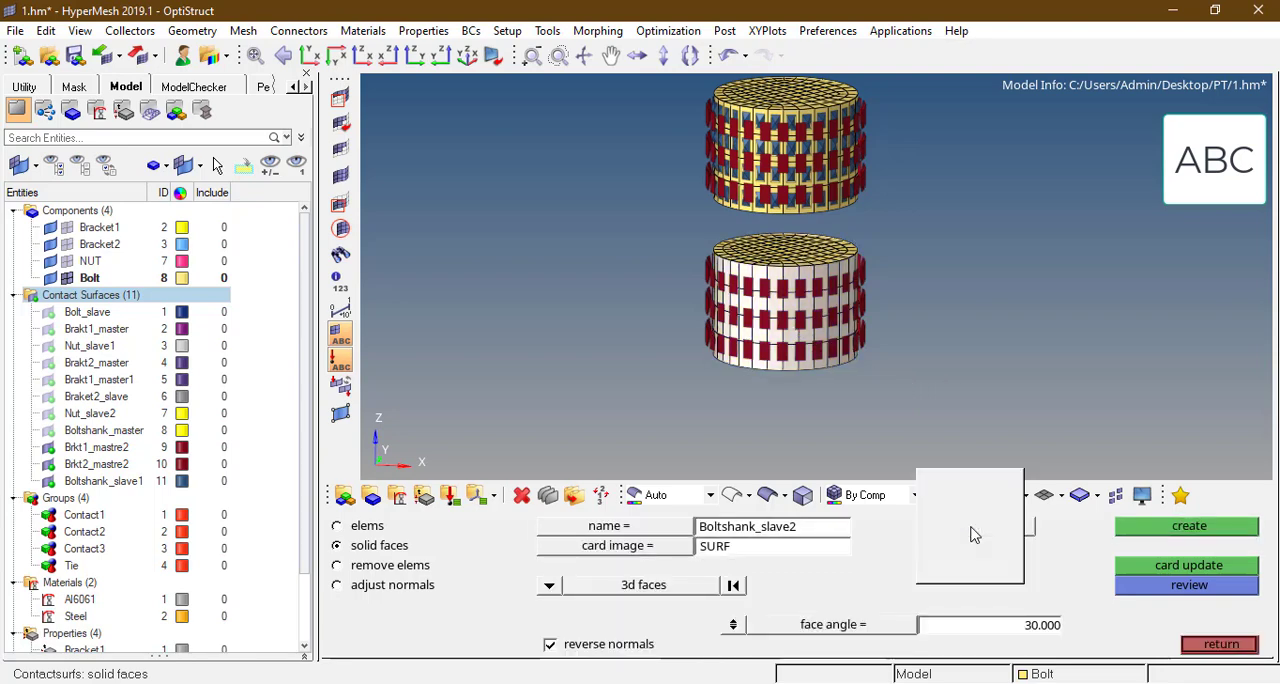
{"action": "left_click", "coordinate": [968, 570]}
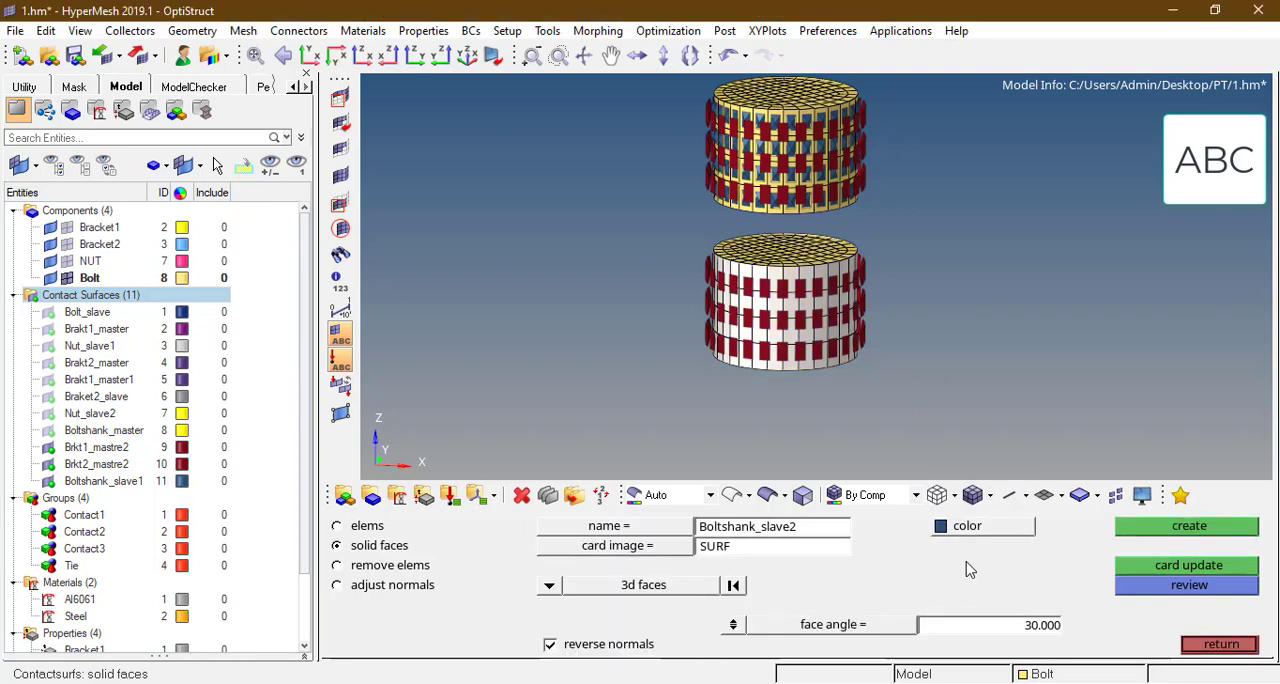
{"action": "left_click", "coordinate": [978, 529]}
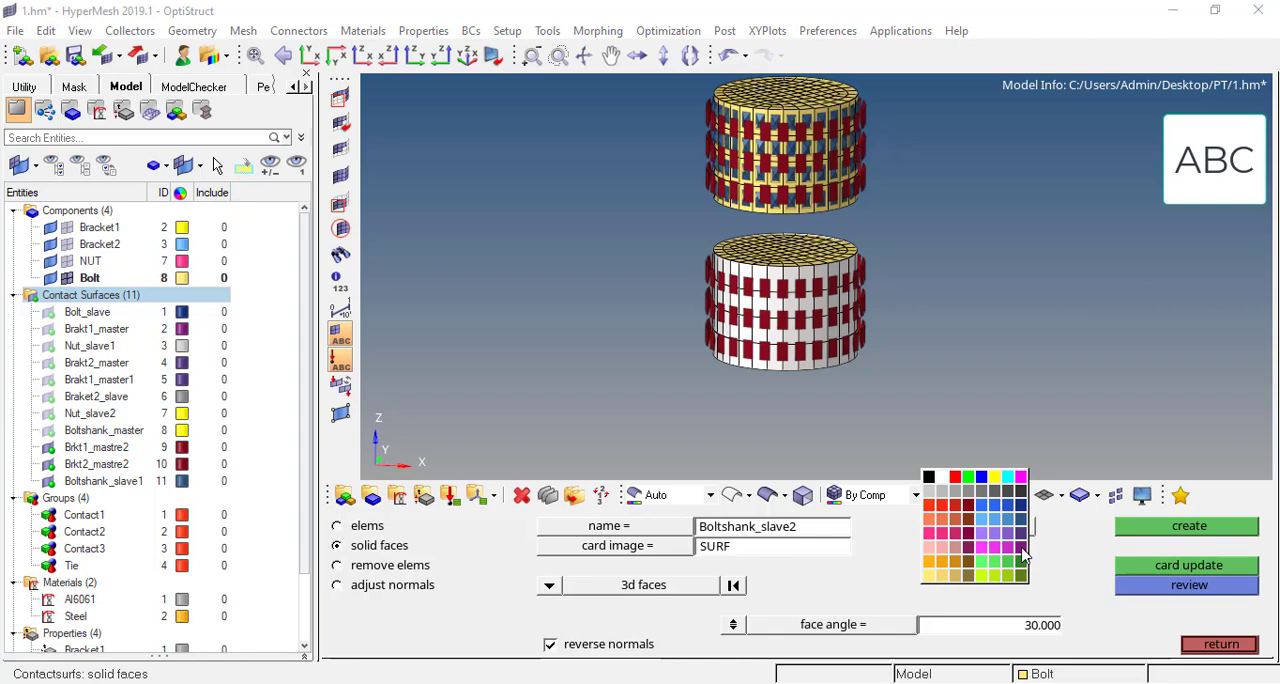
{"action": "left_click", "coordinate": [1022, 551]}
{"action": "left_click", "coordinate": [1186, 528]}
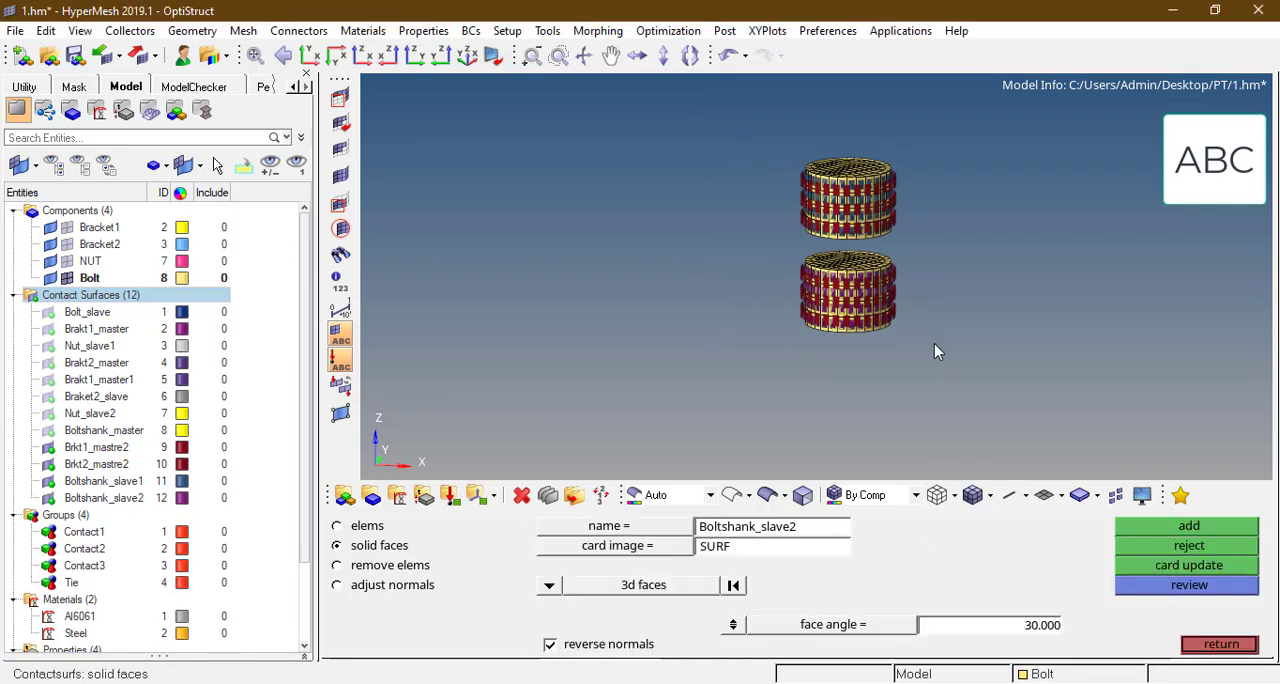
{"action": "key", "text": "f"}
Step: Unmask the remaining Bolt elements and display the Bracket1 elements again
{"action": "left_click", "coordinate": [340, 178]}
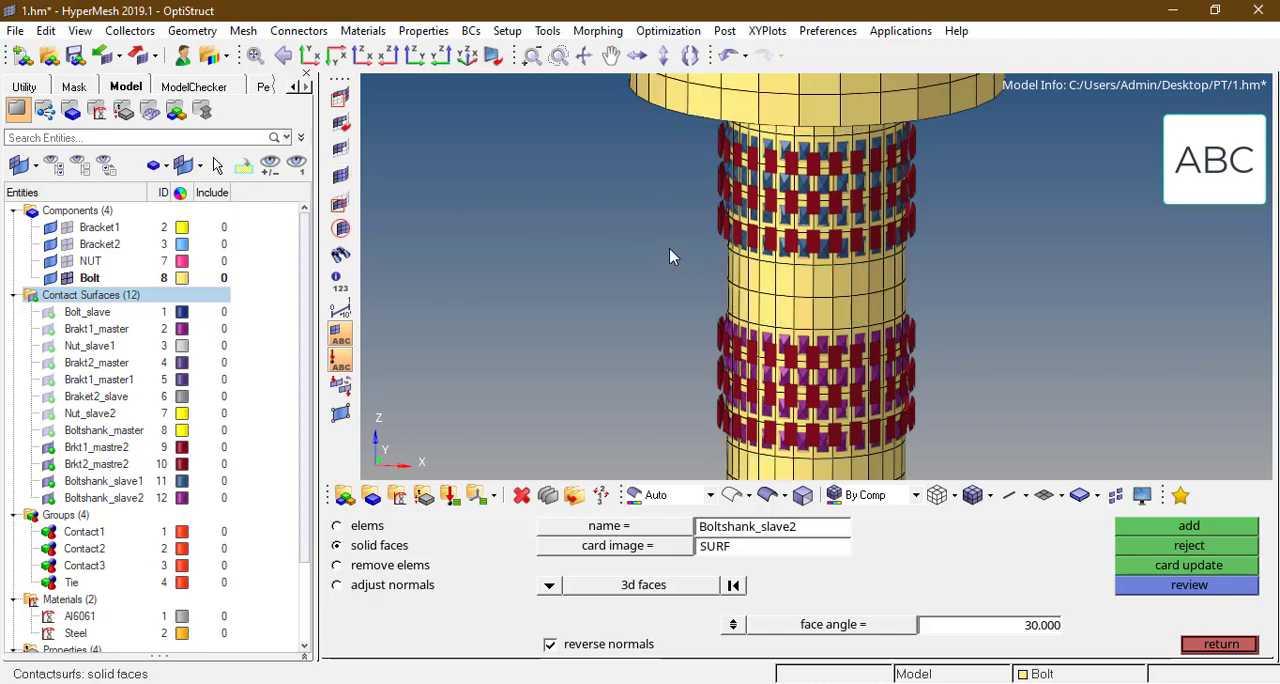
{"action": "key", "text": "f"}
{"action": "key", "text": "Escape"}
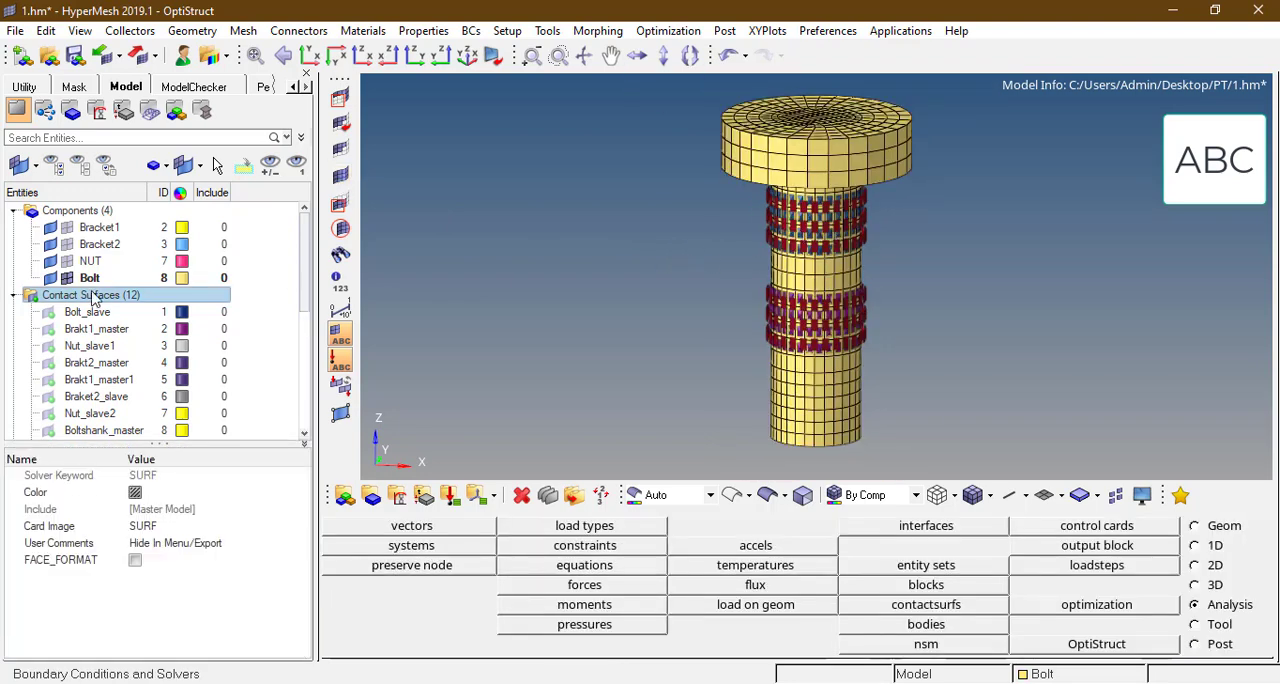
{"action": "left_click", "coordinate": [67, 228]}
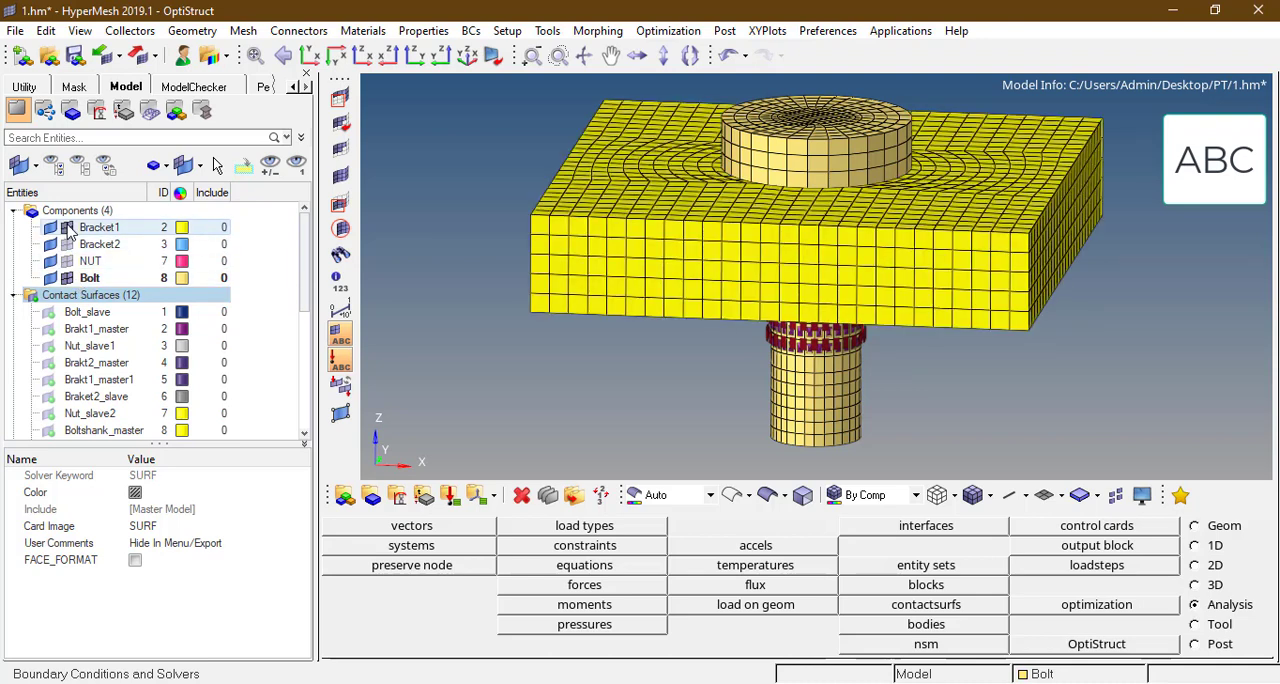
Step: Hide the Bracket1 elements so that only the Bolt elements remain displayed
{"action": "left_click", "coordinate": [67, 228]}
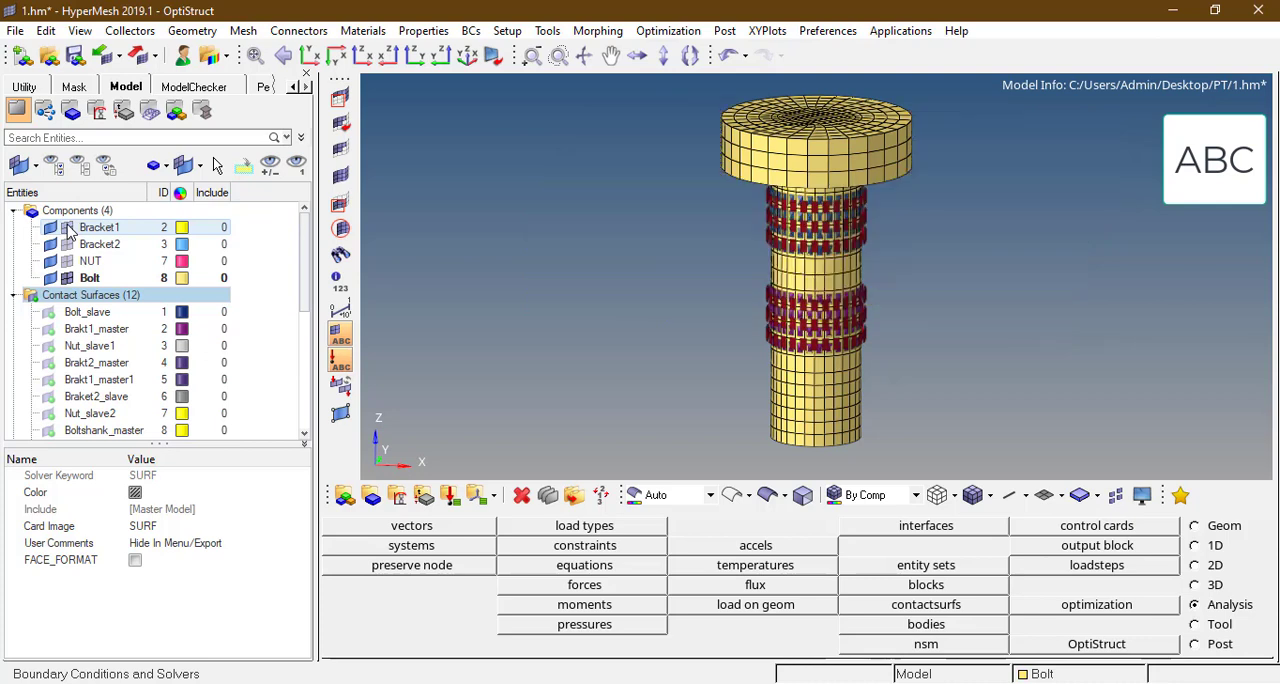
{"action": "left_click", "coordinate": [66, 244]}
{"action": "left_click", "coordinate": [66, 244]}
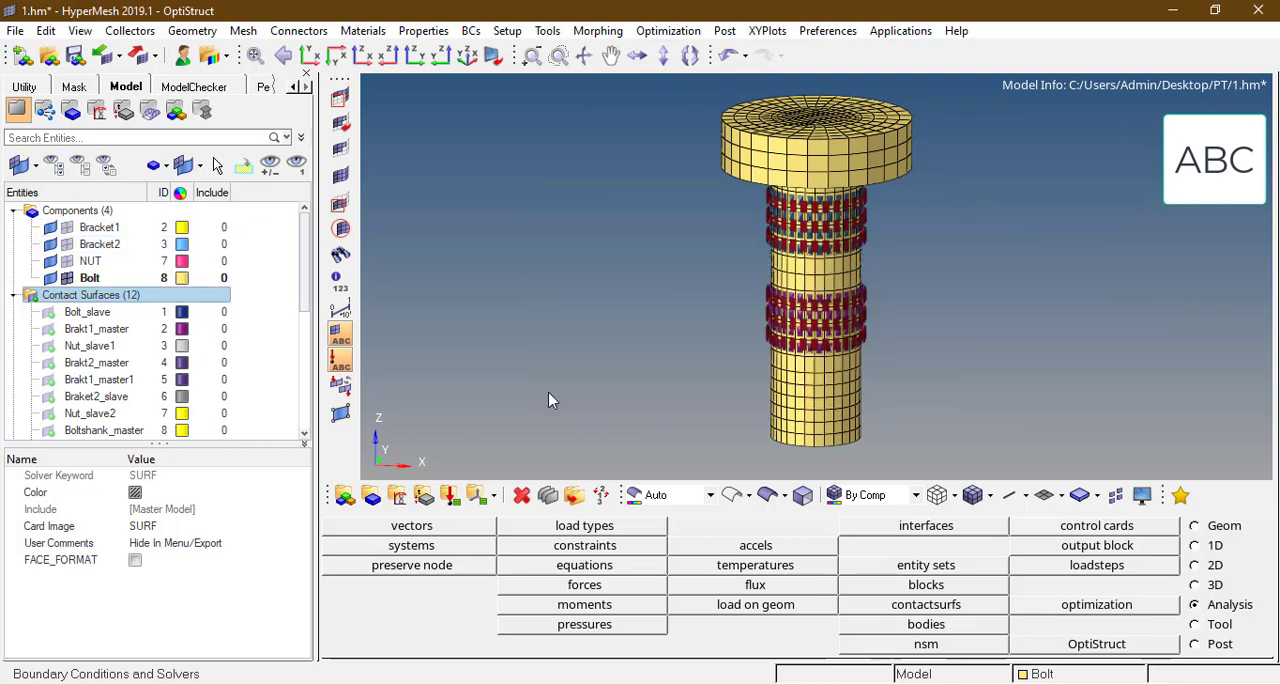
Step: Create a new interface named Contact4 of type CONTACT
{"action": "left_click", "coordinate": [902, 528]}
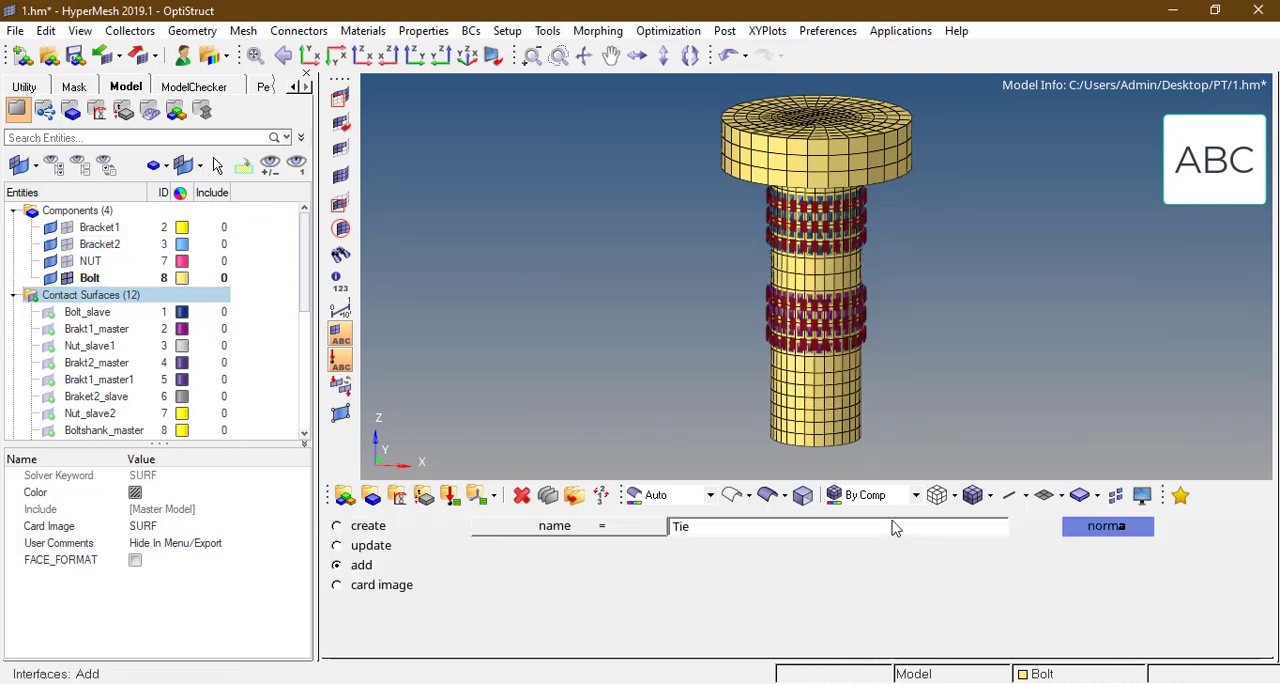
{"action": "left_click", "coordinate": [337, 526]}
{"action": "left_click", "coordinate": [716, 531]}
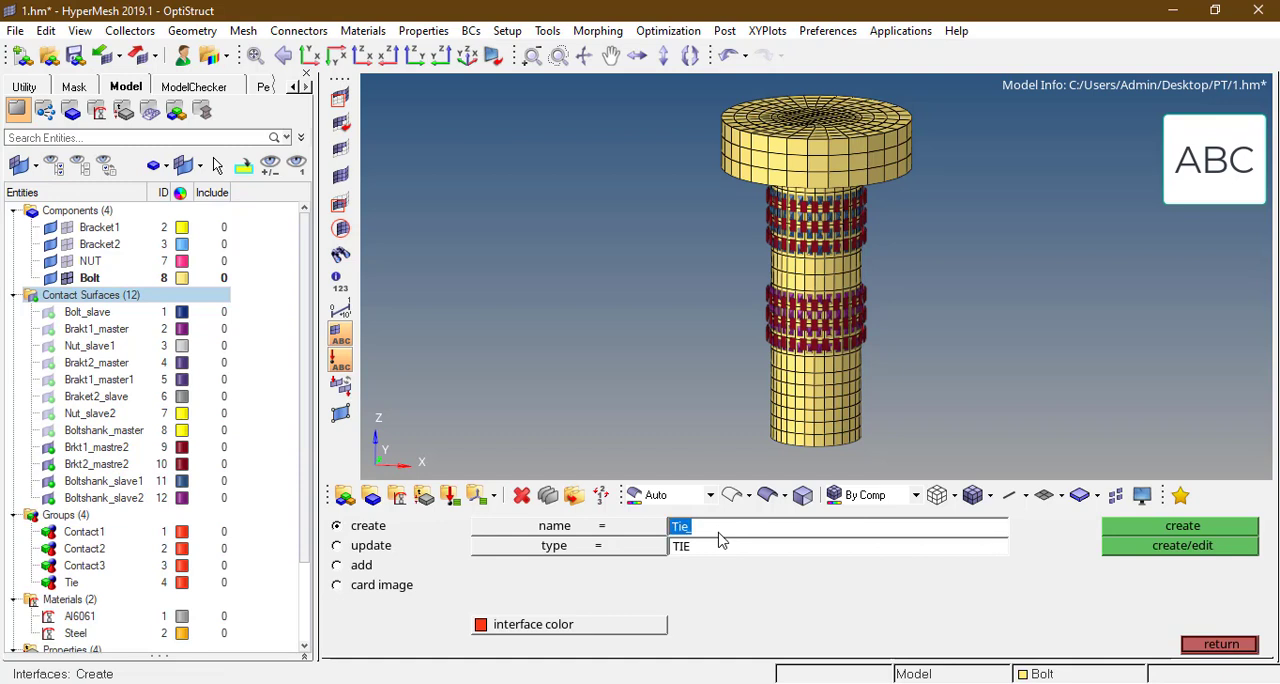
{"action": "type", "text": "Contact4"}
{"action": "left_click", "coordinate": [647, 549]}
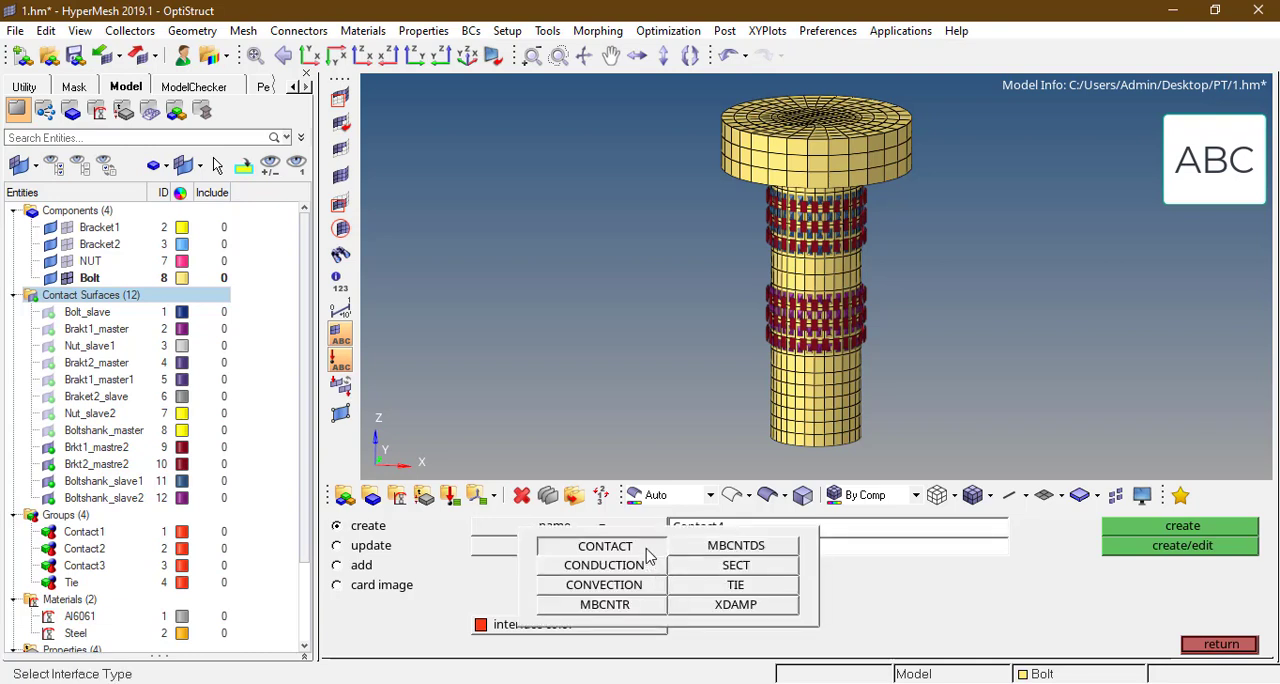
{"action": "left_click", "coordinate": [647, 549]}
{"action": "left_click", "coordinate": [1154, 528]}
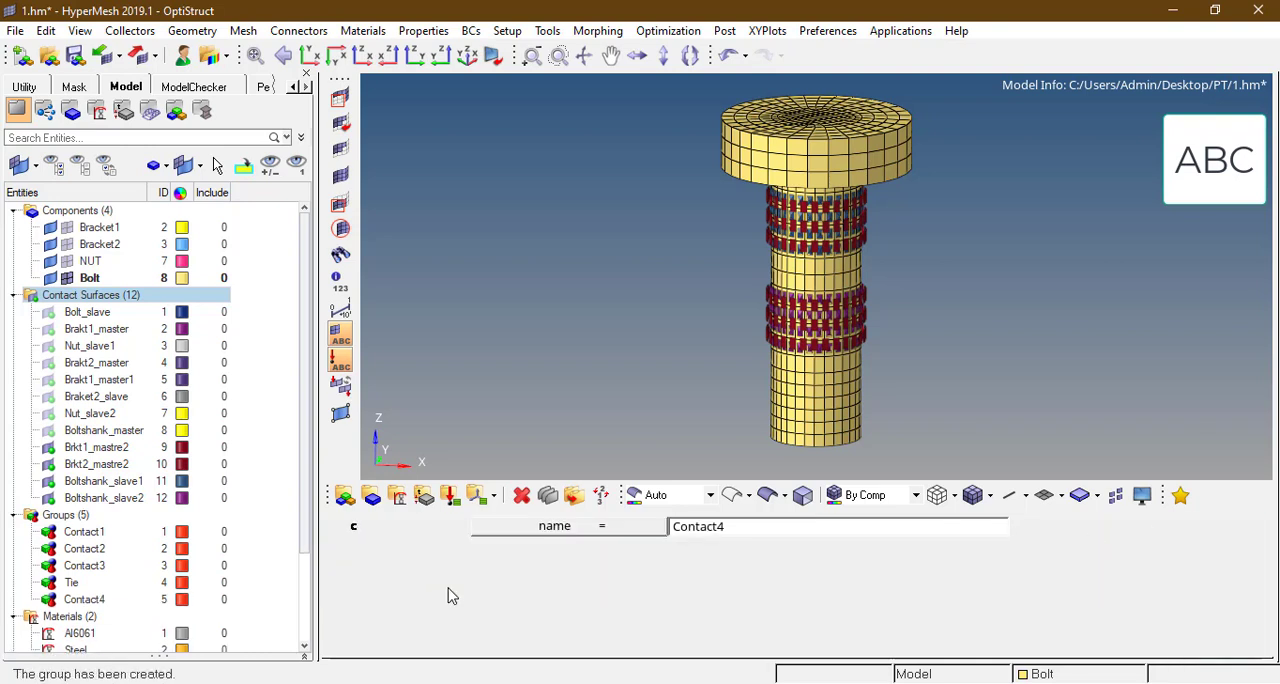
Step: Set both the master and slave definitions of Contact4 to csurfs and open the list of contact surfaces for the master
{"action": "left_click", "coordinate": [365, 567]}
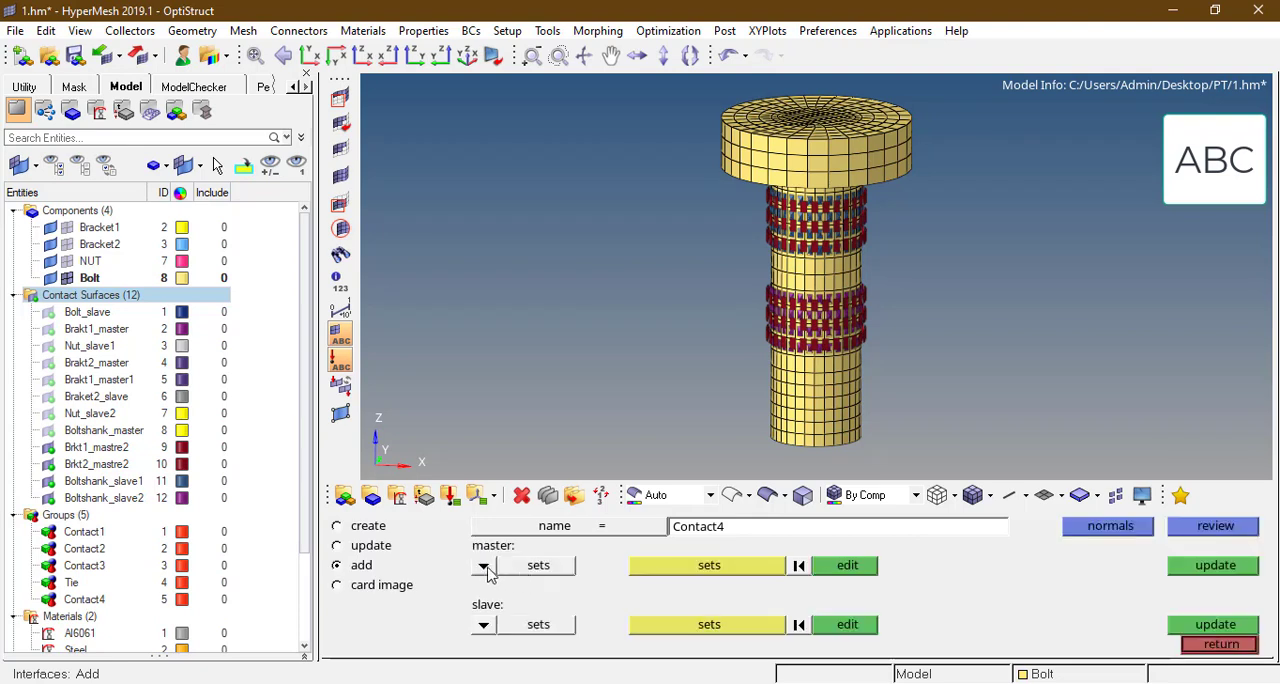
{"action": "left_click", "coordinate": [484, 566]}
{"action": "left_click", "coordinate": [475, 568]}
{"action": "left_click", "coordinate": [484, 625]}
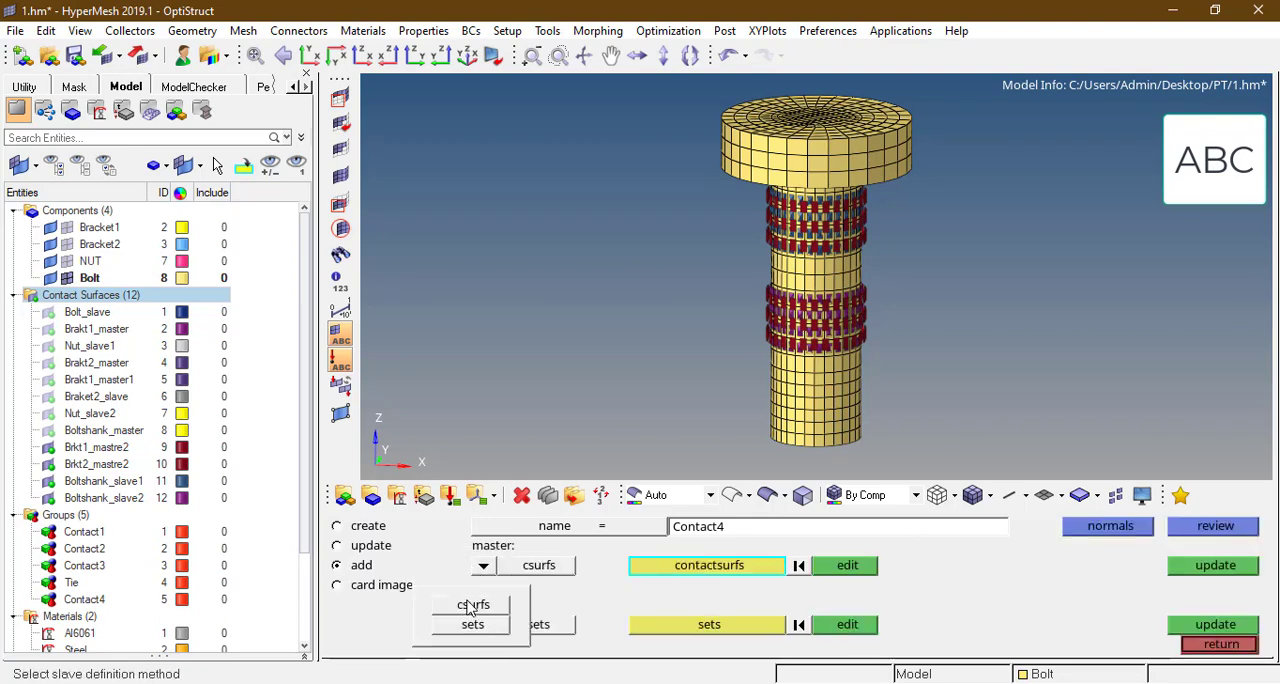
{"action": "left_click", "coordinate": [472, 600]}
{"action": "left_click", "coordinate": [697, 571]}
{"action": "left_click", "coordinate": [694, 569]}
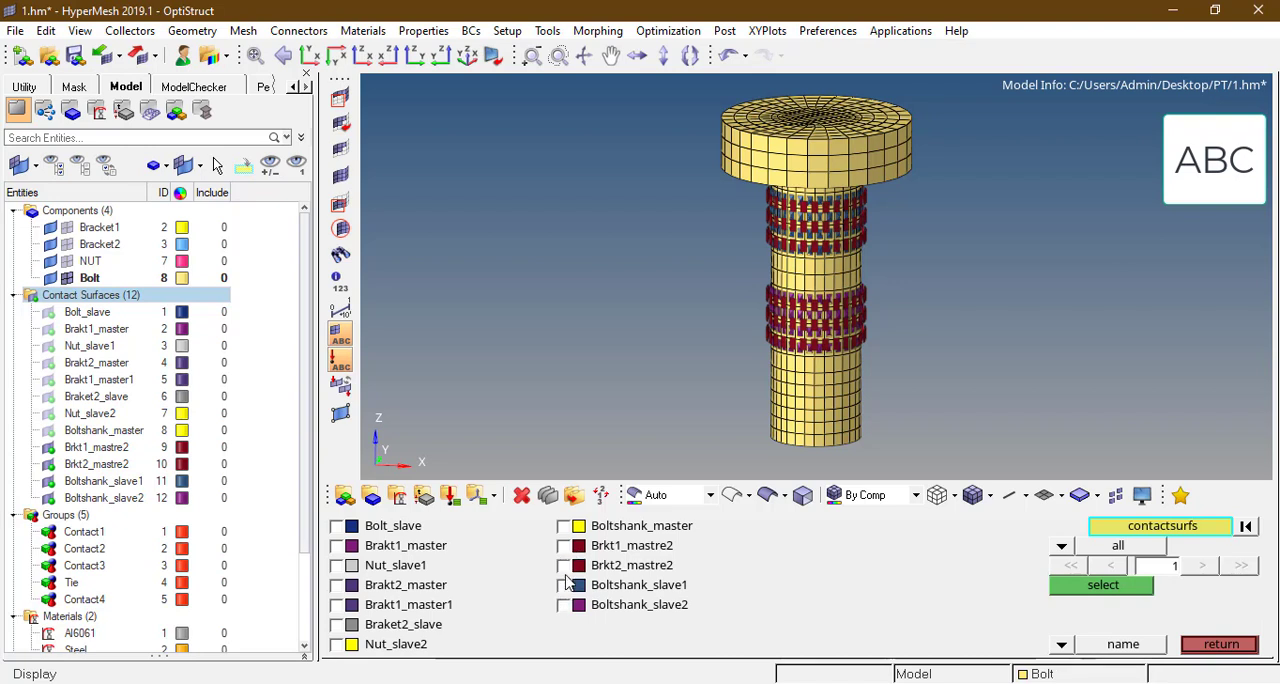
Step: Assign Brkt1_mastre2 as the master and Boltshank_slave1 as the slave contact surface of Contact4
{"action": "left_click", "coordinate": [564, 547]}
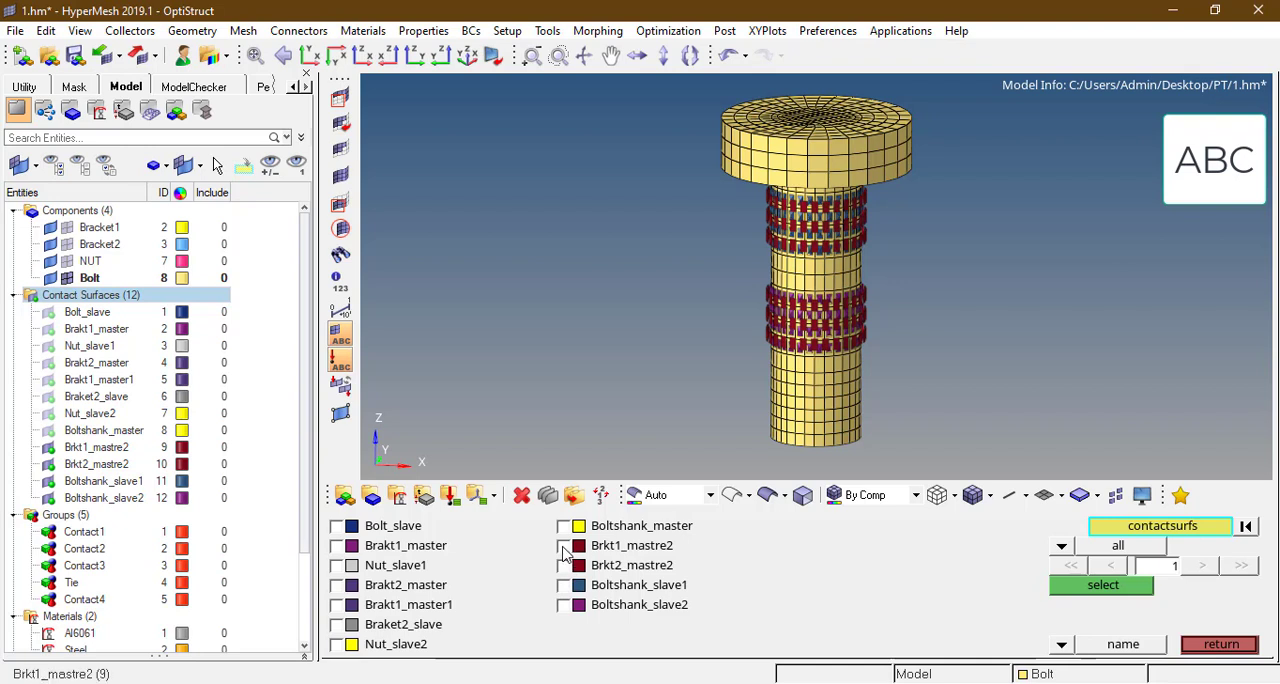
{"action": "left_click", "coordinate": [1072, 584]}
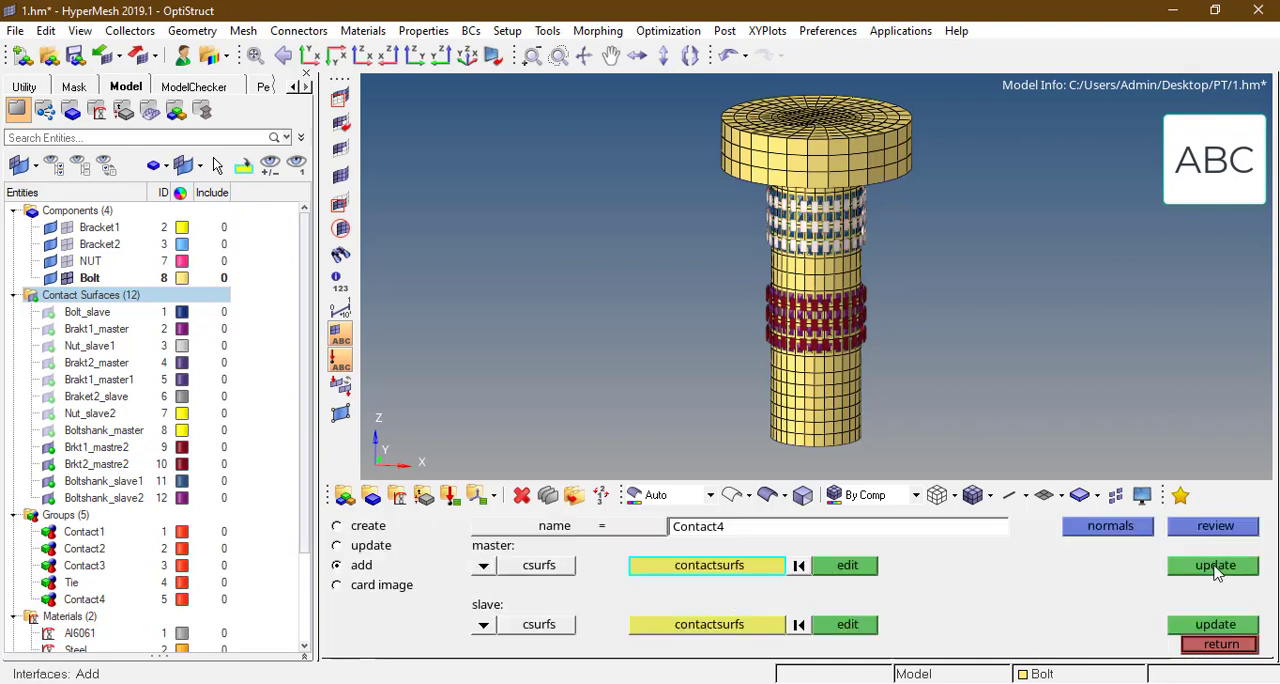
{"action": "left_click", "coordinate": [1215, 566]}
{"action": "left_click", "coordinate": [752, 626]}
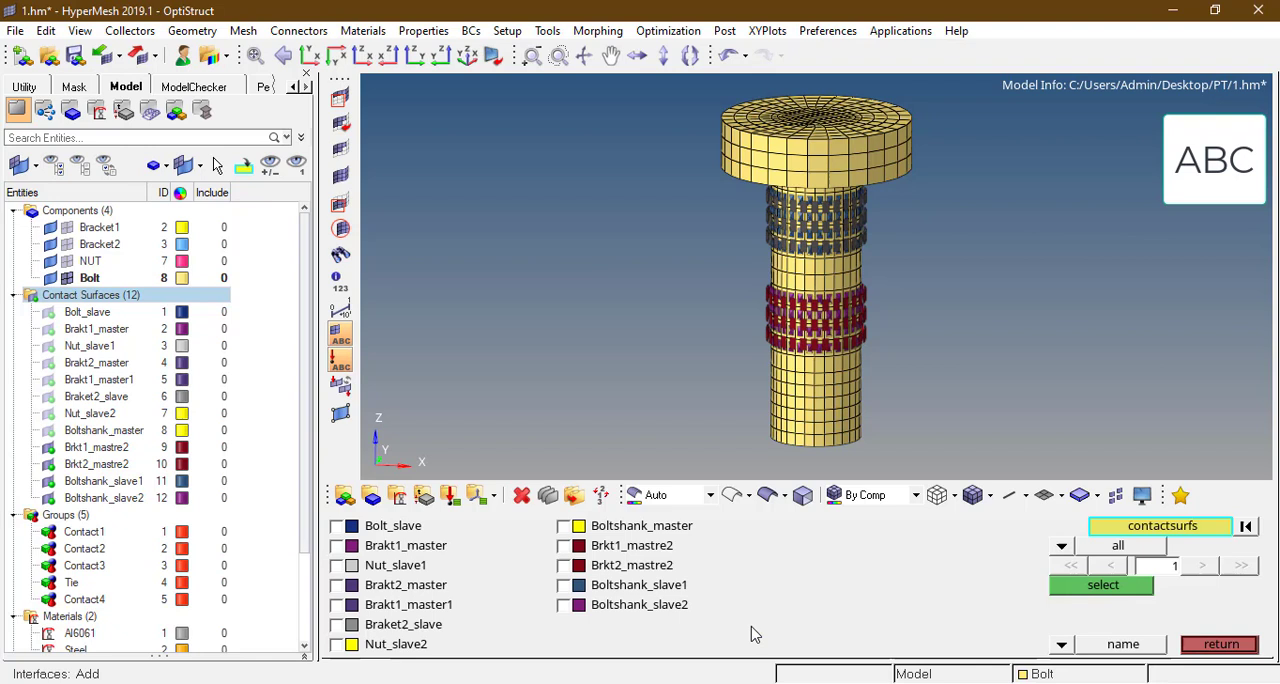
{"action": "left_click", "coordinate": [564, 586]}
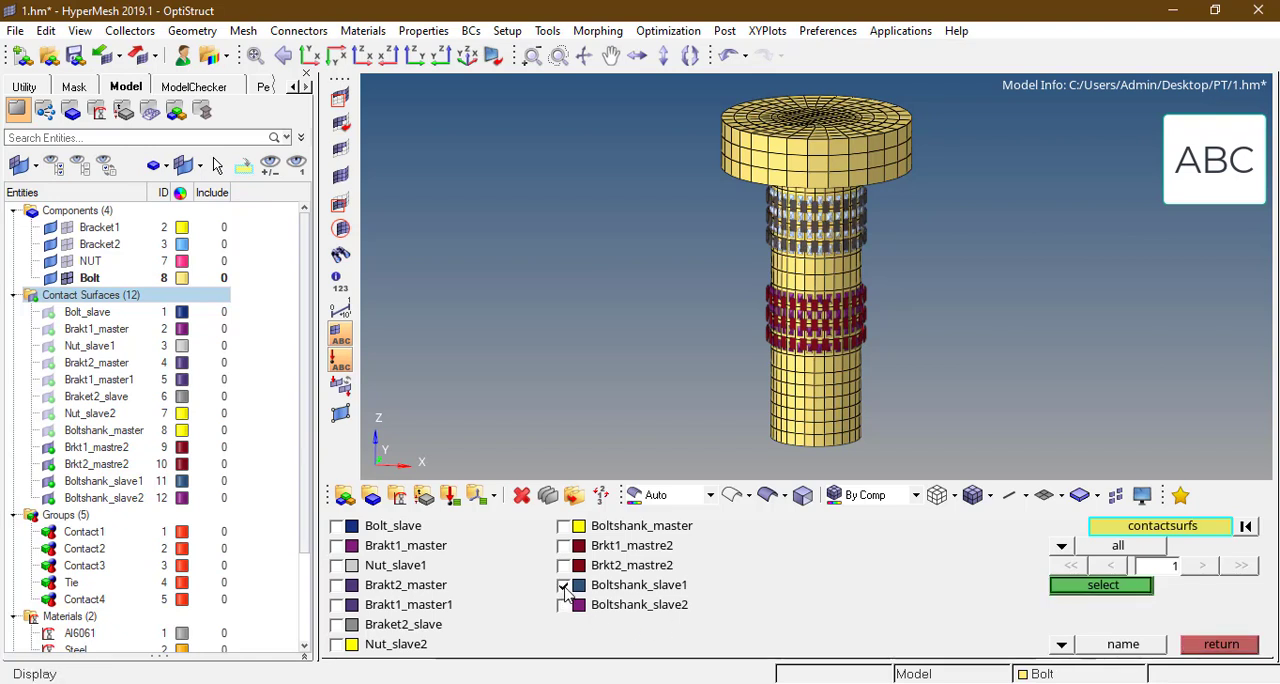
{"action": "left_click", "coordinate": [1128, 588]}
{"action": "left_click", "coordinate": [1208, 626]}
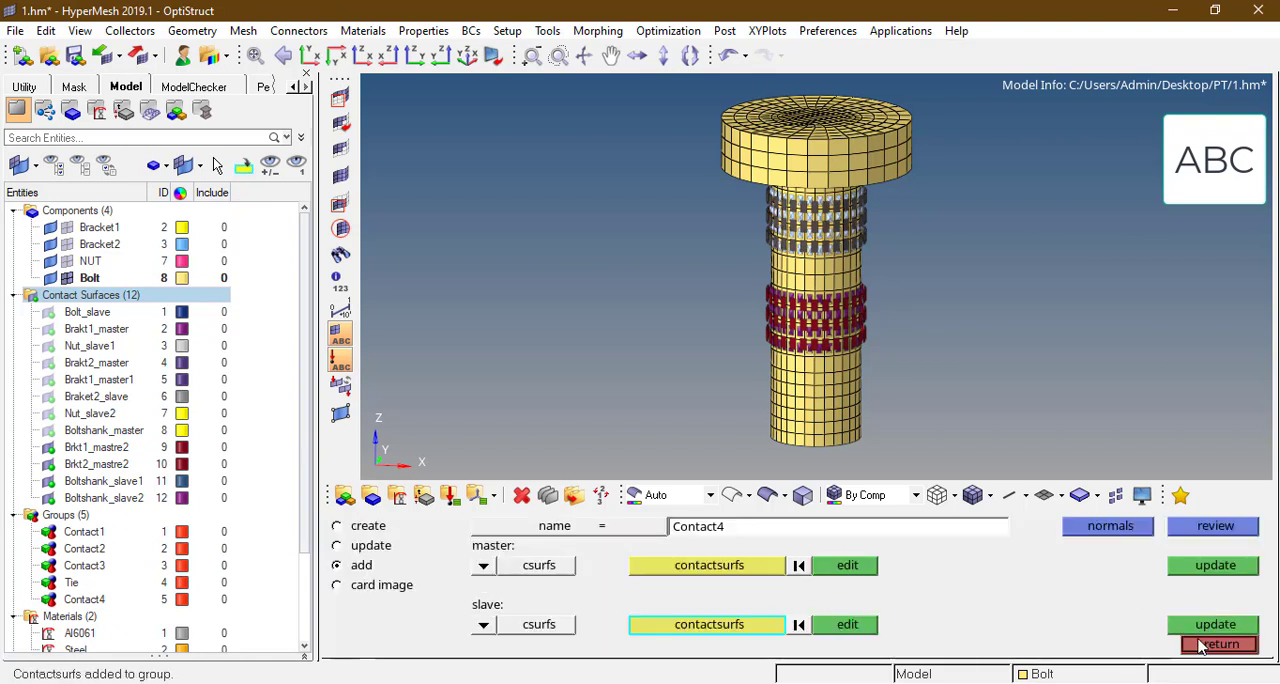
Step: Create a new interface named Contact5 of type CONTACT
{"action": "left_click", "coordinate": [337, 525]}
{"action": "left_click", "coordinate": [766, 532]}
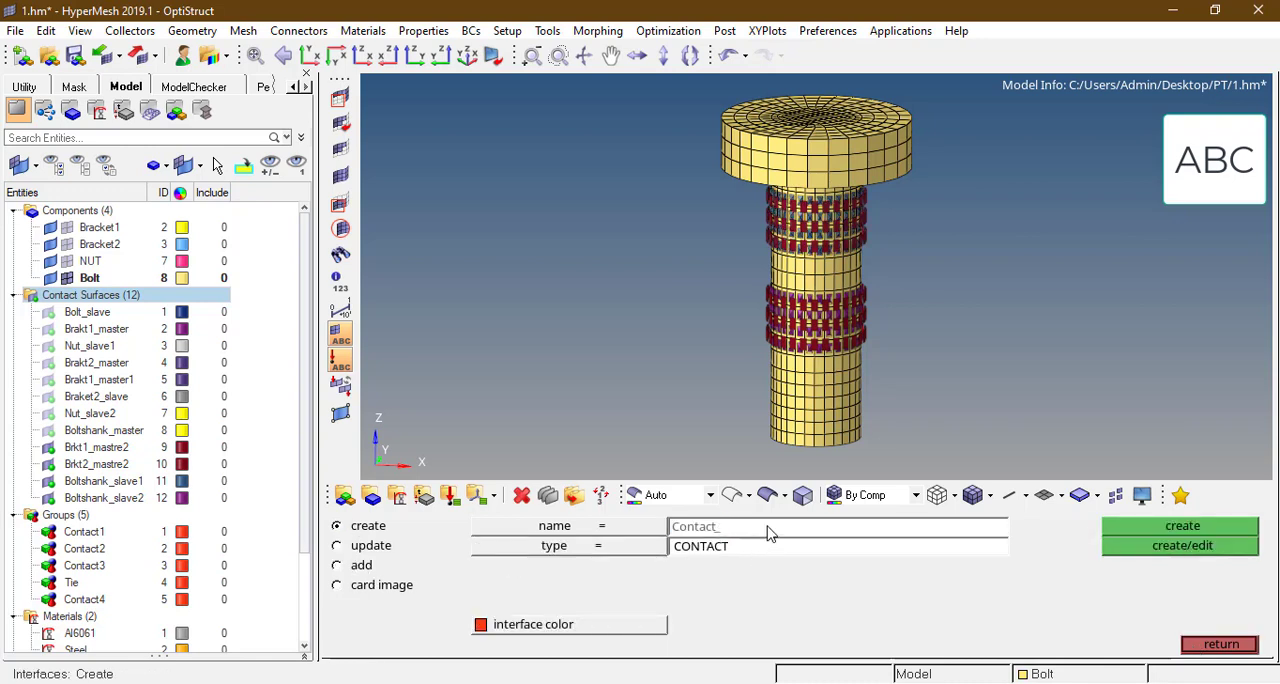
{"action": "type", "text": "5"}
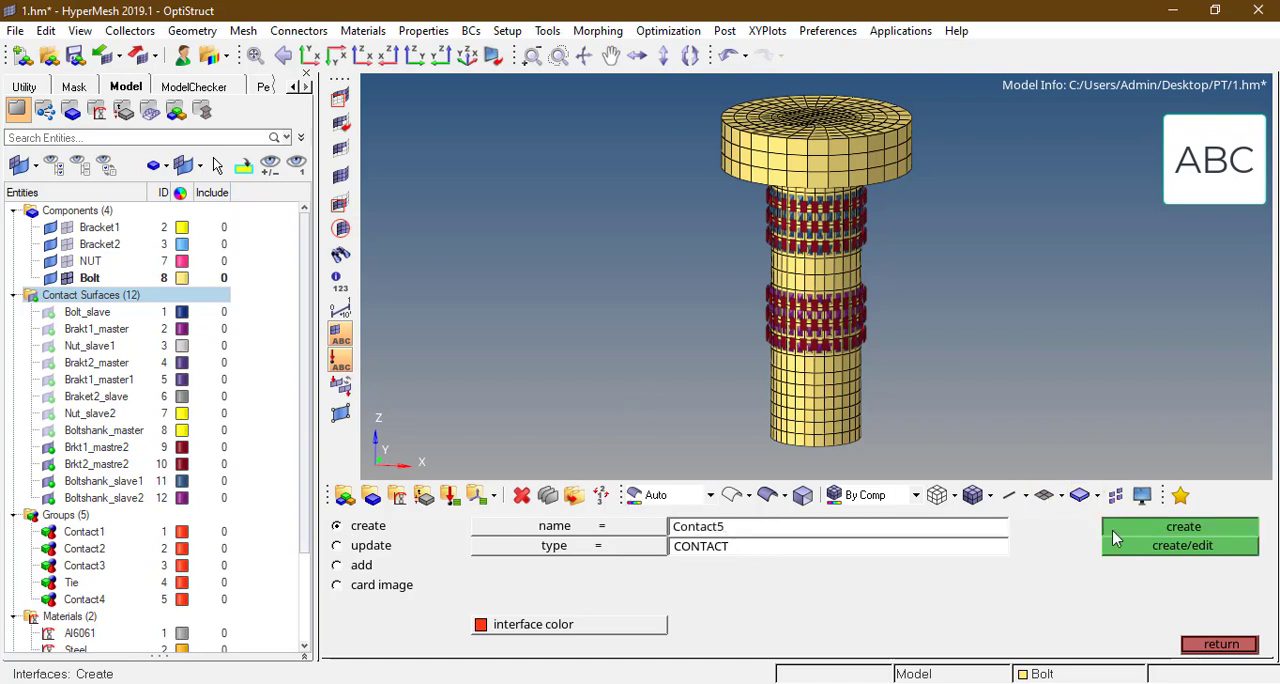
{"action": "left_click", "coordinate": [1116, 538]}
Step: Set both the master and slave definitions of Contact5 to csurfs
{"action": "left_click", "coordinate": [361, 565]}
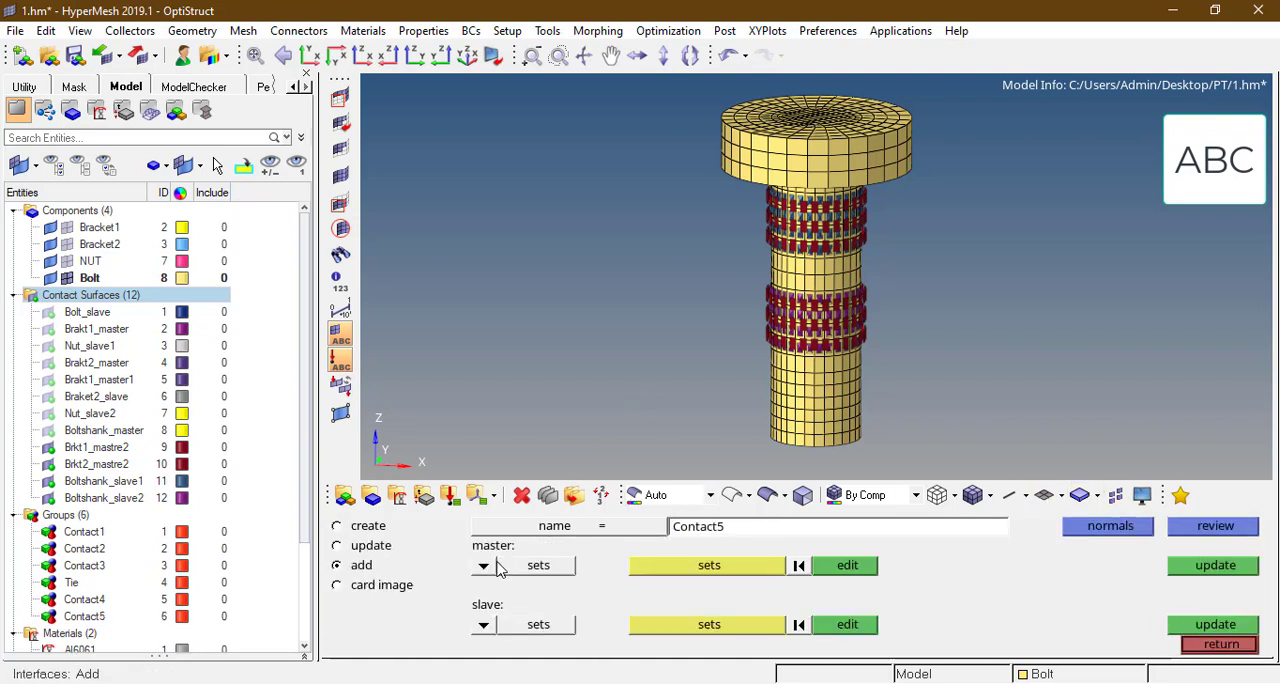
{"action": "left_click", "coordinate": [485, 566]}
{"action": "left_click", "coordinate": [470, 565]}
{"action": "left_click", "coordinate": [484, 625]}
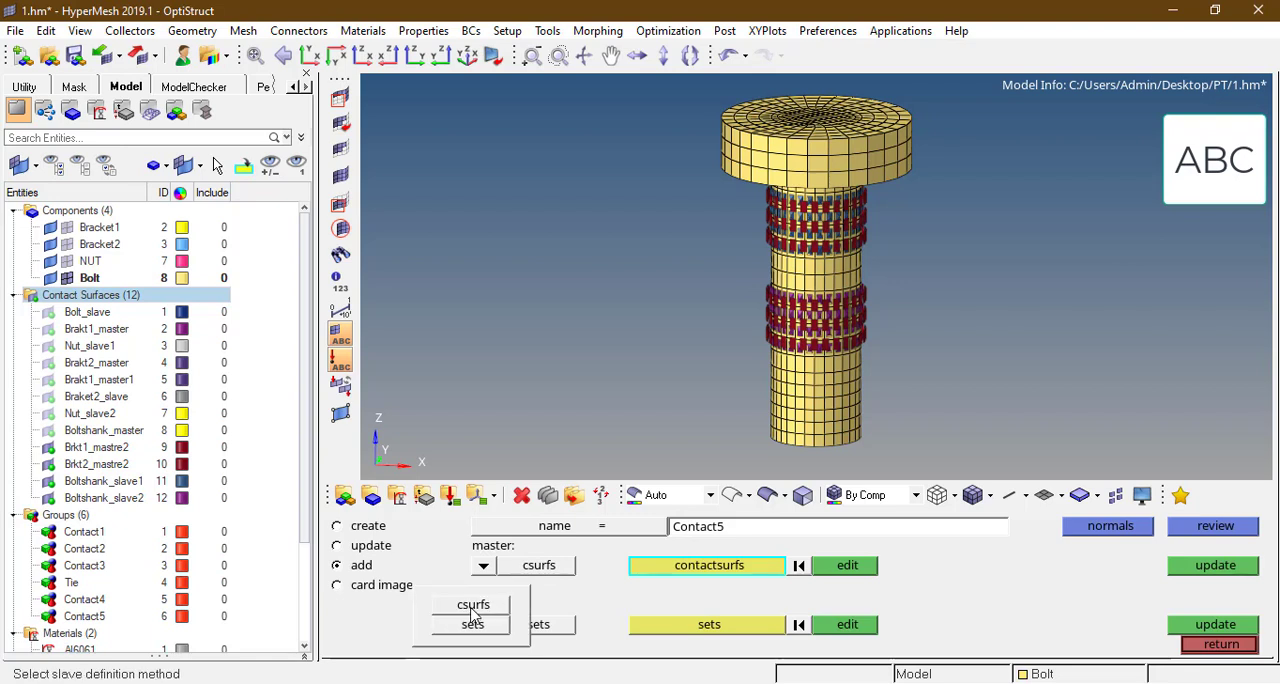
{"action": "left_click", "coordinate": [472, 606]}
Step: Assign Brkt2_mastre2 as the master and Boltshank_slave2 as the slave contact surface of Contact5, and leave the interface definition
{"action": "left_click", "coordinate": [712, 566]}
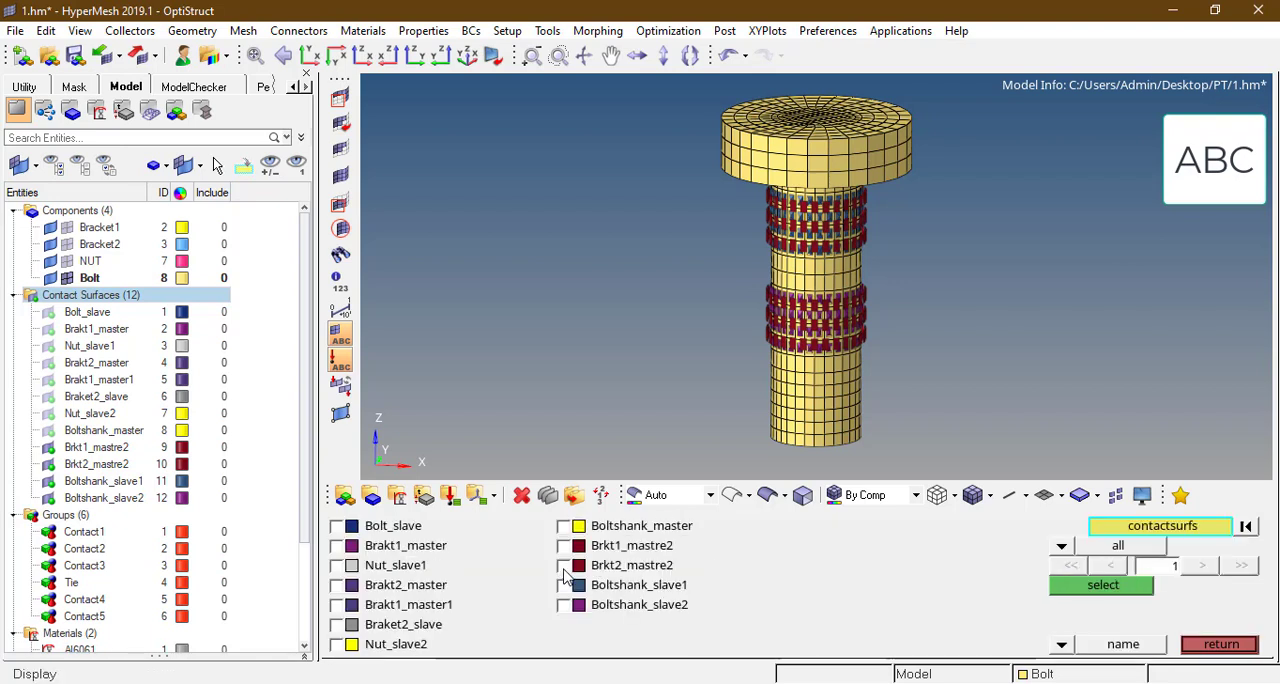
{"action": "left_click", "coordinate": [563, 566]}
{"action": "left_click", "coordinate": [1103, 586]}
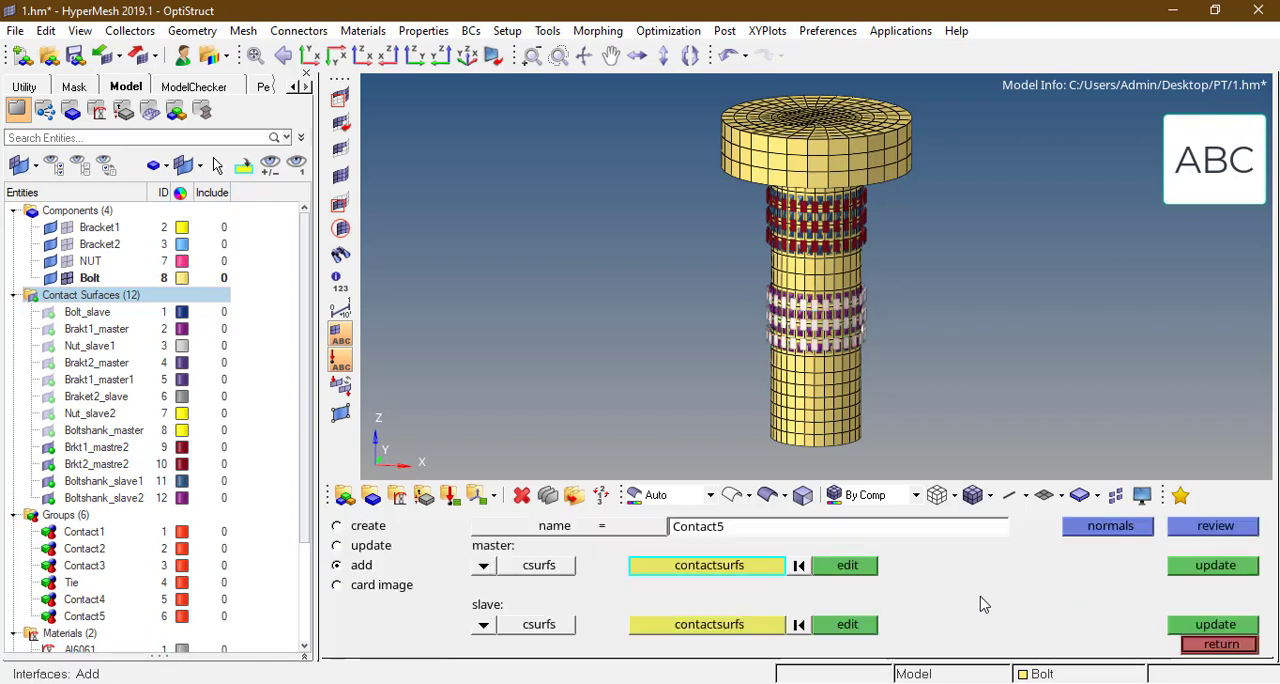
{"action": "left_click", "coordinate": [735, 625]}
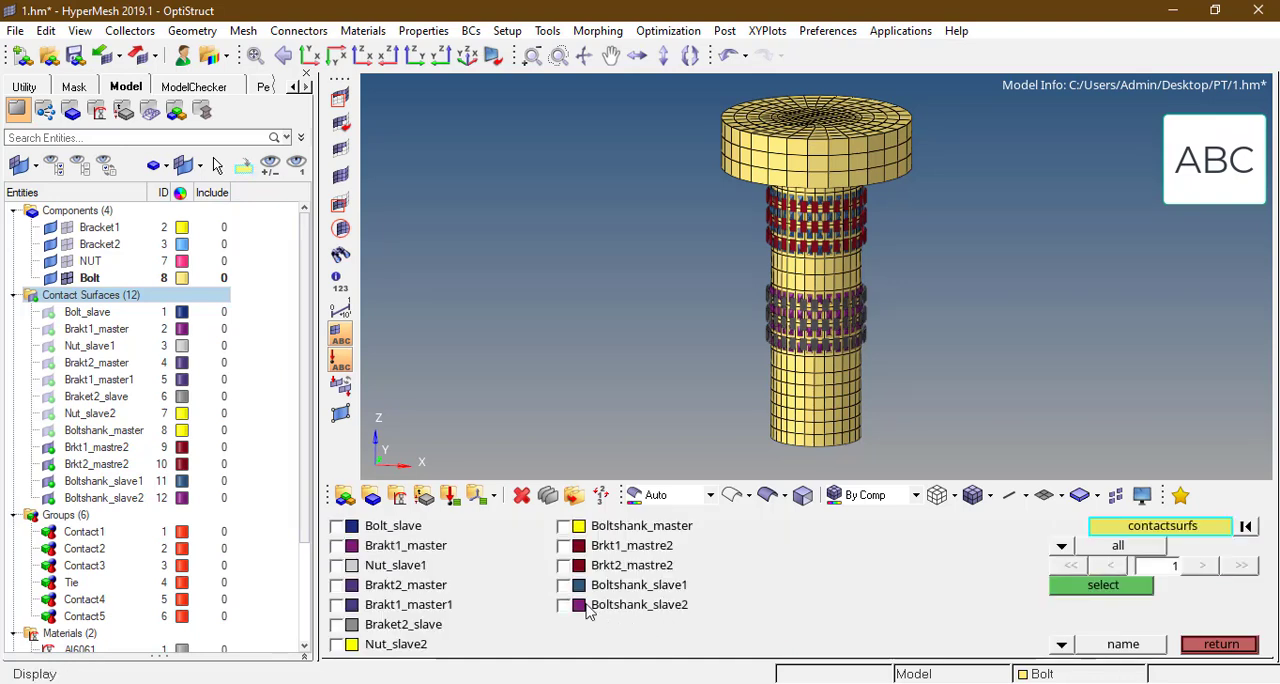
{"action": "left_click", "coordinate": [565, 607]}
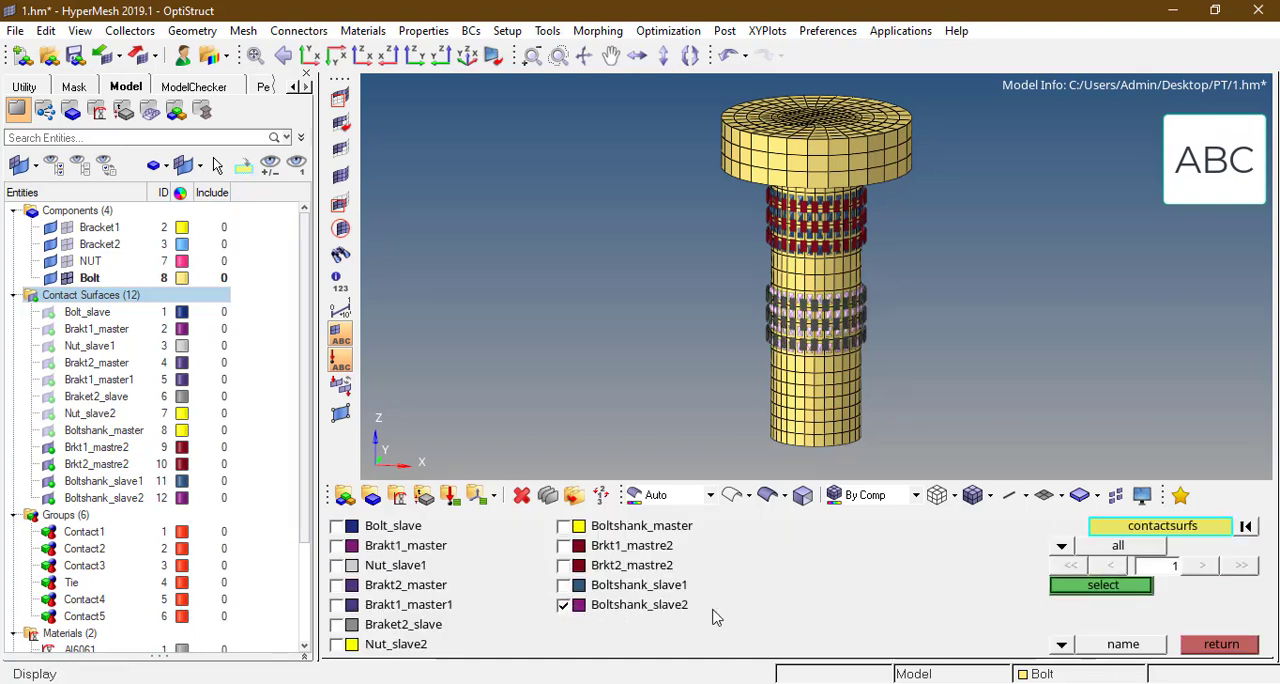
{"action": "left_click", "coordinate": [1073, 586]}
{"action": "left_click", "coordinate": [1213, 624]}
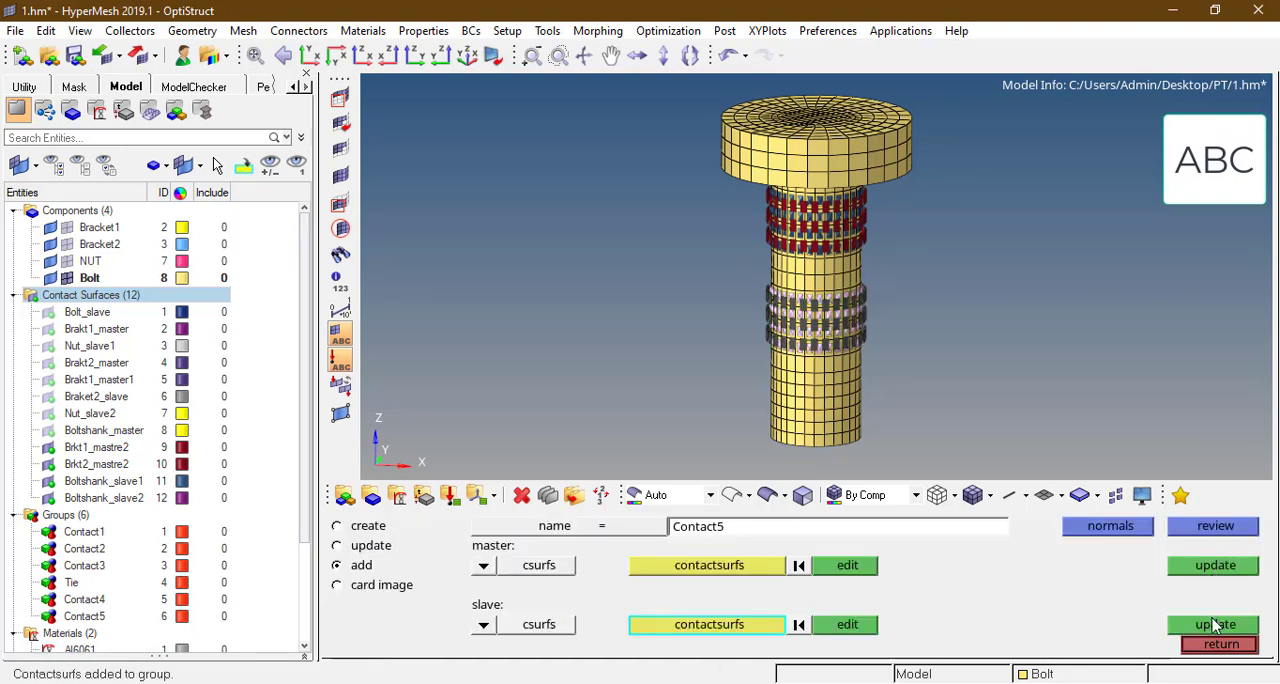
{"action": "left_click", "coordinate": [1220, 644]}
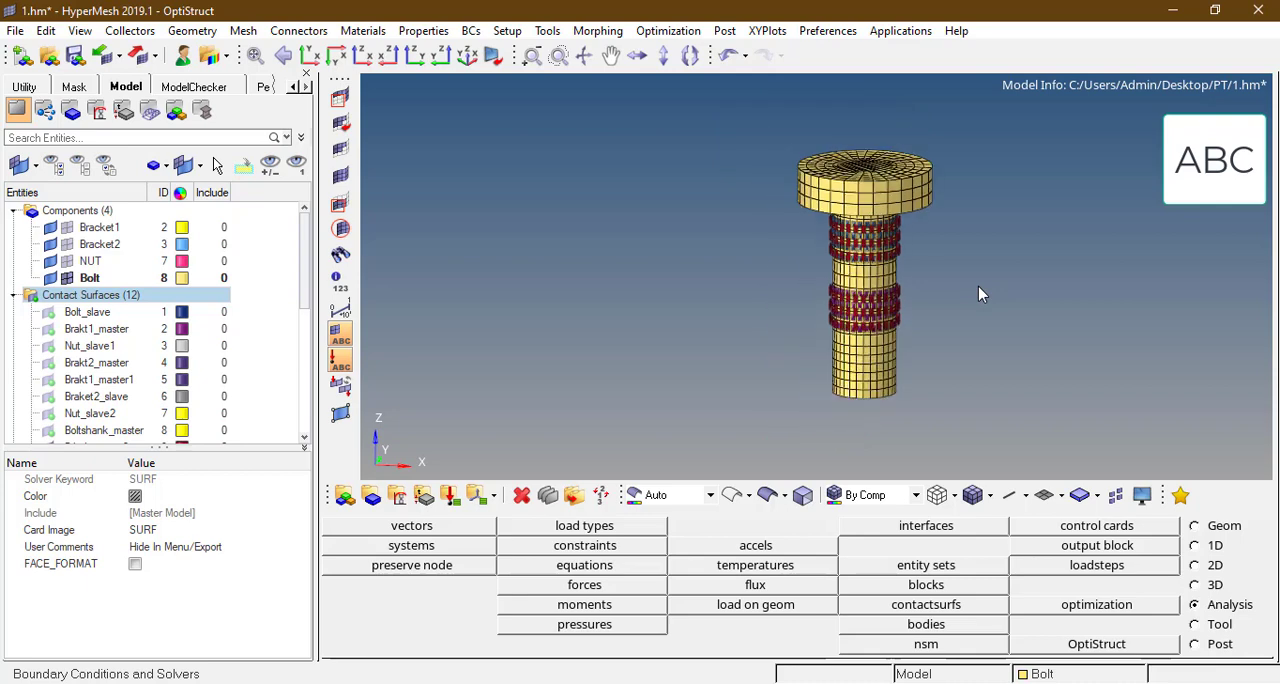
Step: Display the elements of all components and fit the whole model in the view
{"action": "key", "text": "d"}
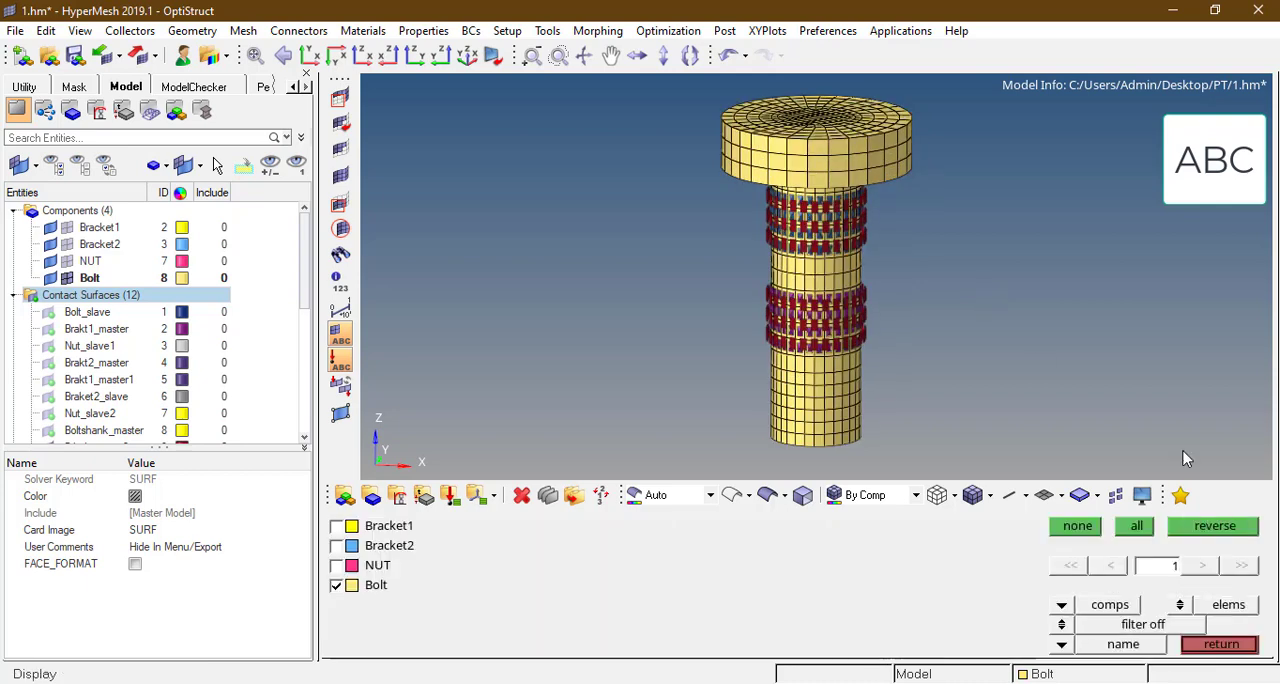
{"action": "left_click", "coordinate": [1135, 527]}
{"action": "key", "text": "Escape"}
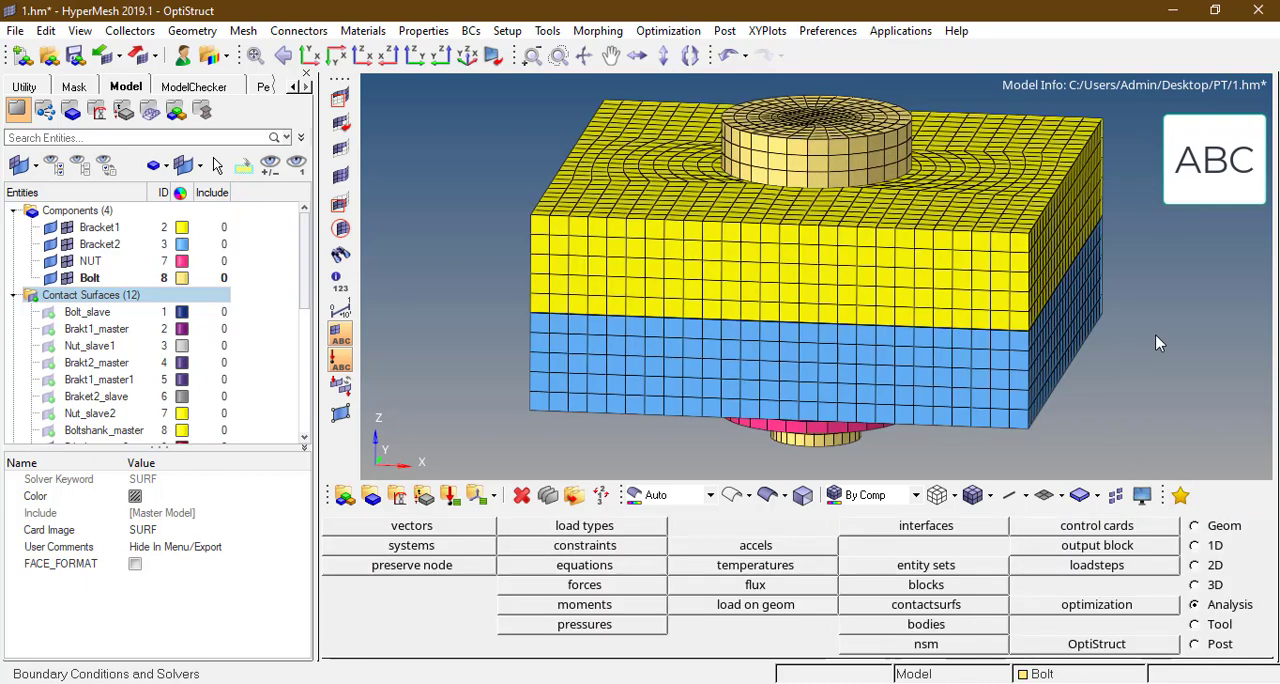
{"action": "key", "text": "f"}
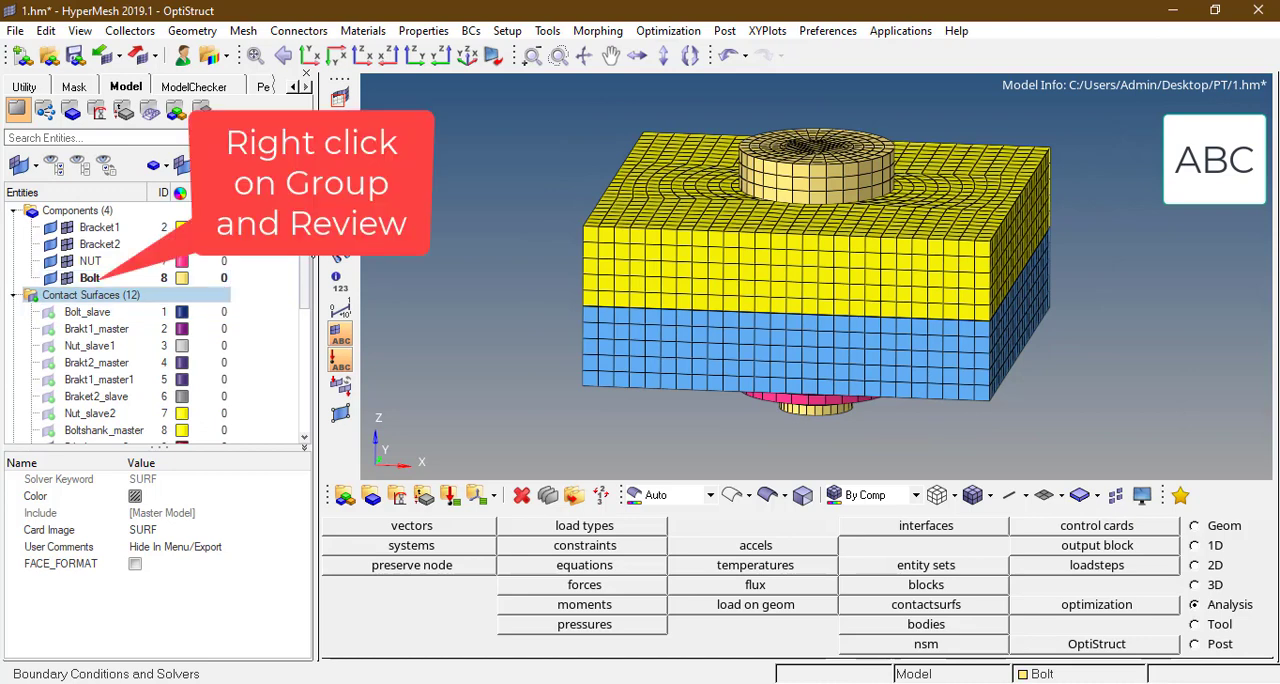
Step: Review the master and slave surfaces of every group from Contact1 to Contact5, including Tie, and end the review
{"action": "scroll", "coordinate": [105, 295], "scroll_direction": "down", "scroll_amount": 5}
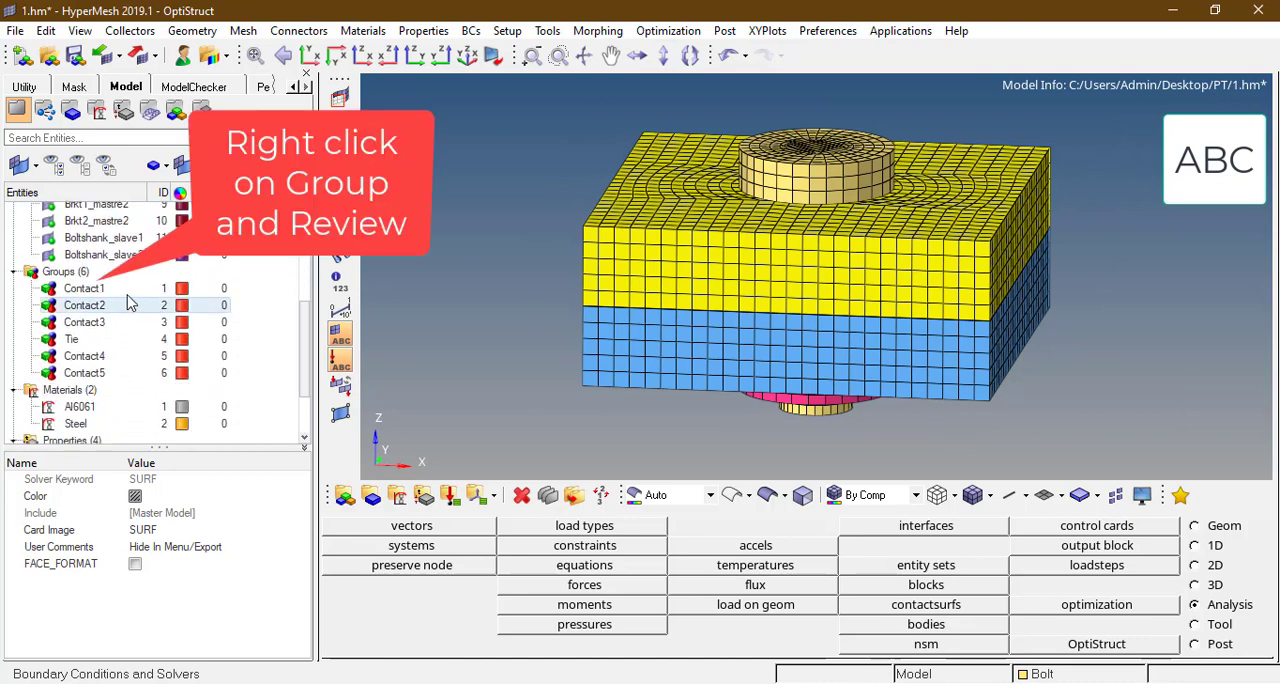
{"action": "left_click", "coordinate": [104, 289]}
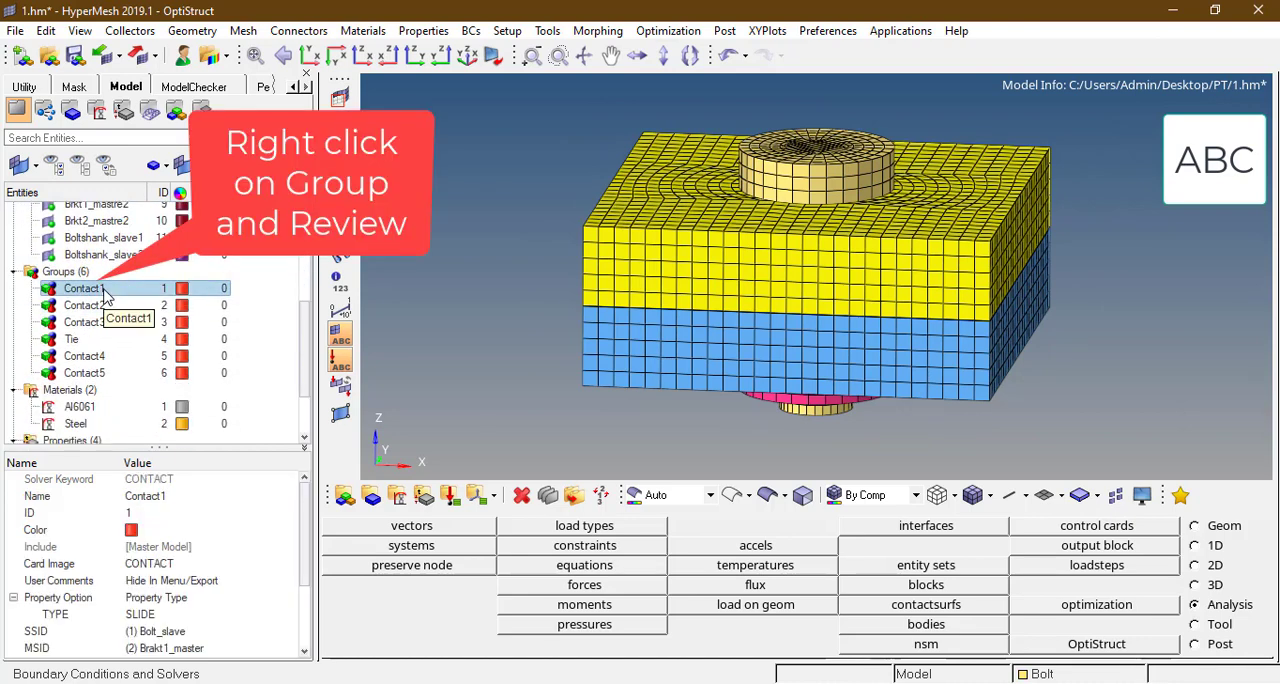
{"action": "right_click", "coordinate": [104, 292]}
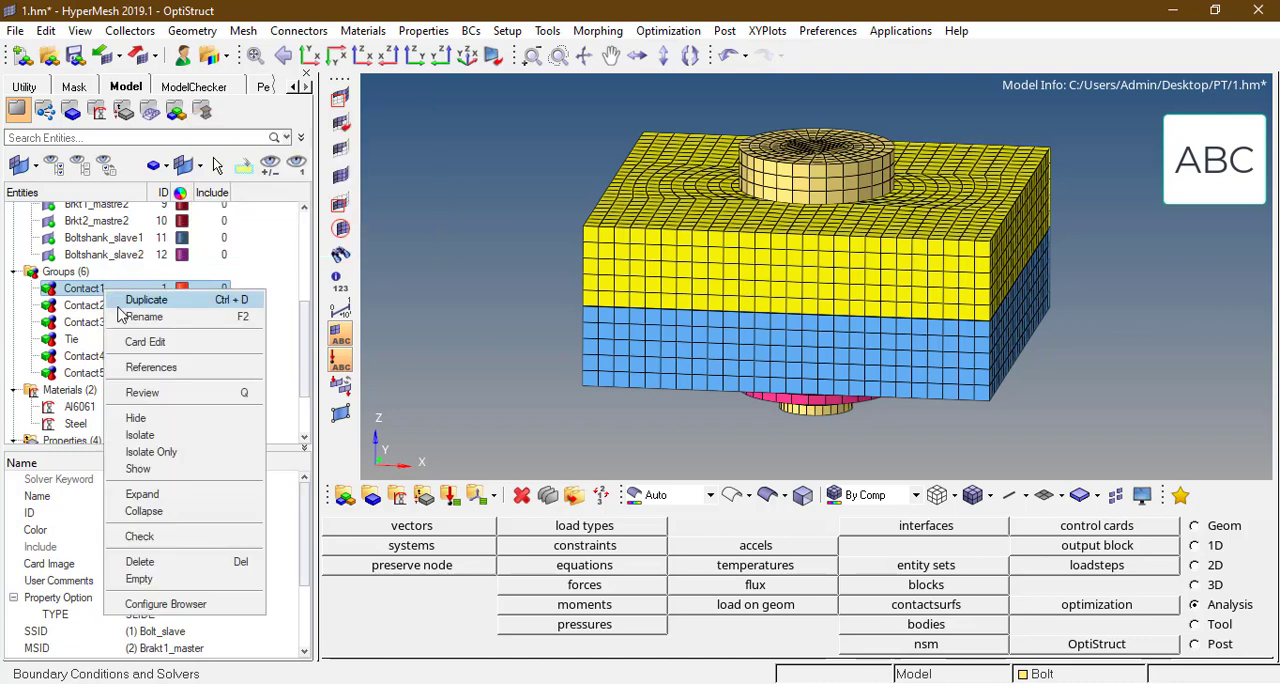
{"action": "left_click", "coordinate": [145, 393]}
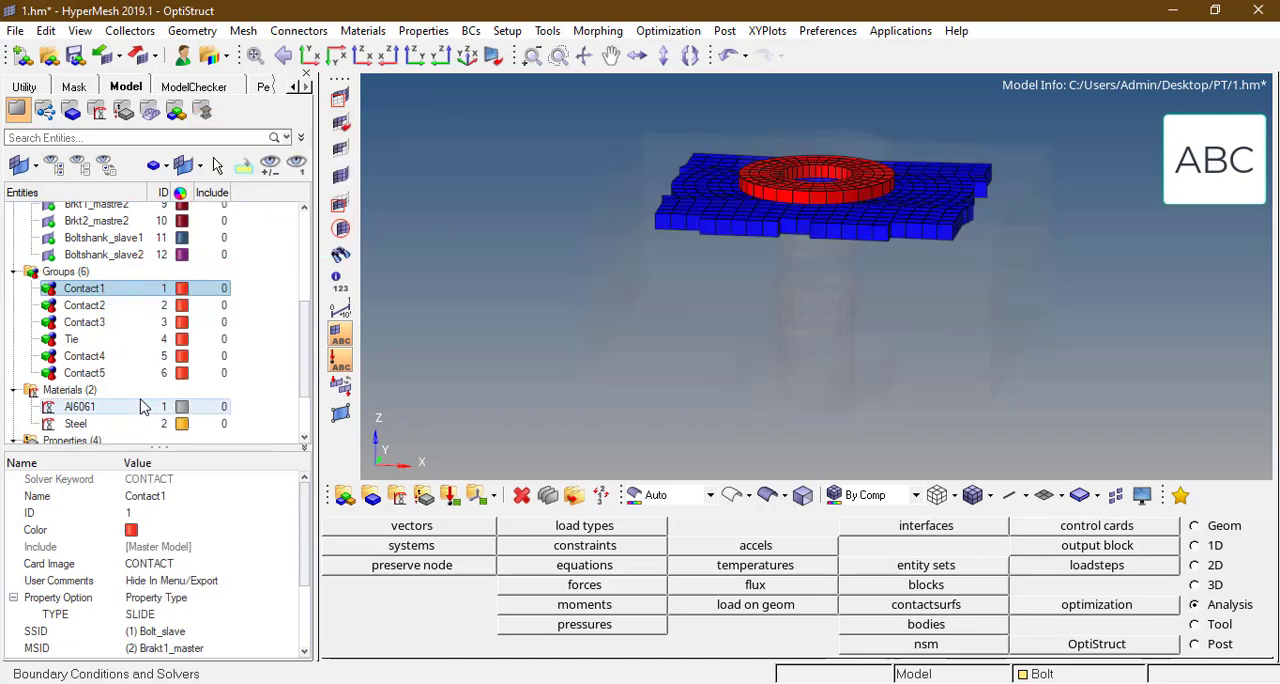
{"action": "left_click", "coordinate": [100, 311]}
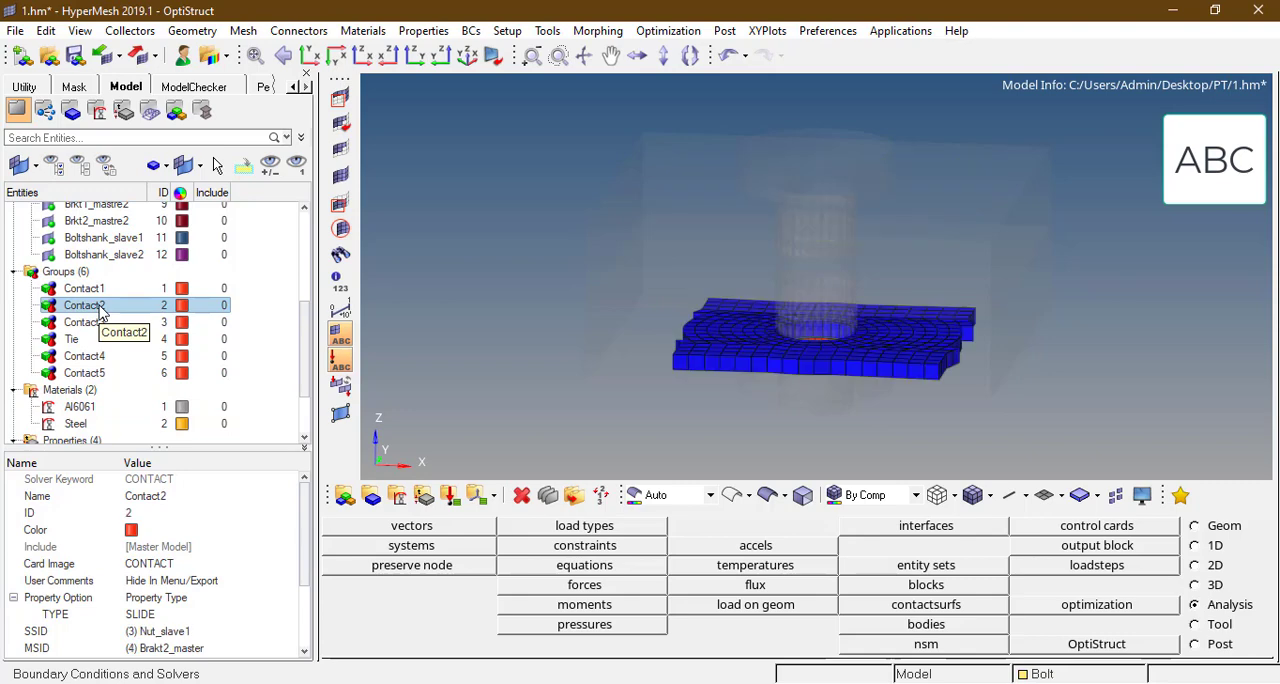
{"action": "left_click_drag", "start_coordinate": [838, 323], "coordinate": [827, 274], "text": "ctrl"}
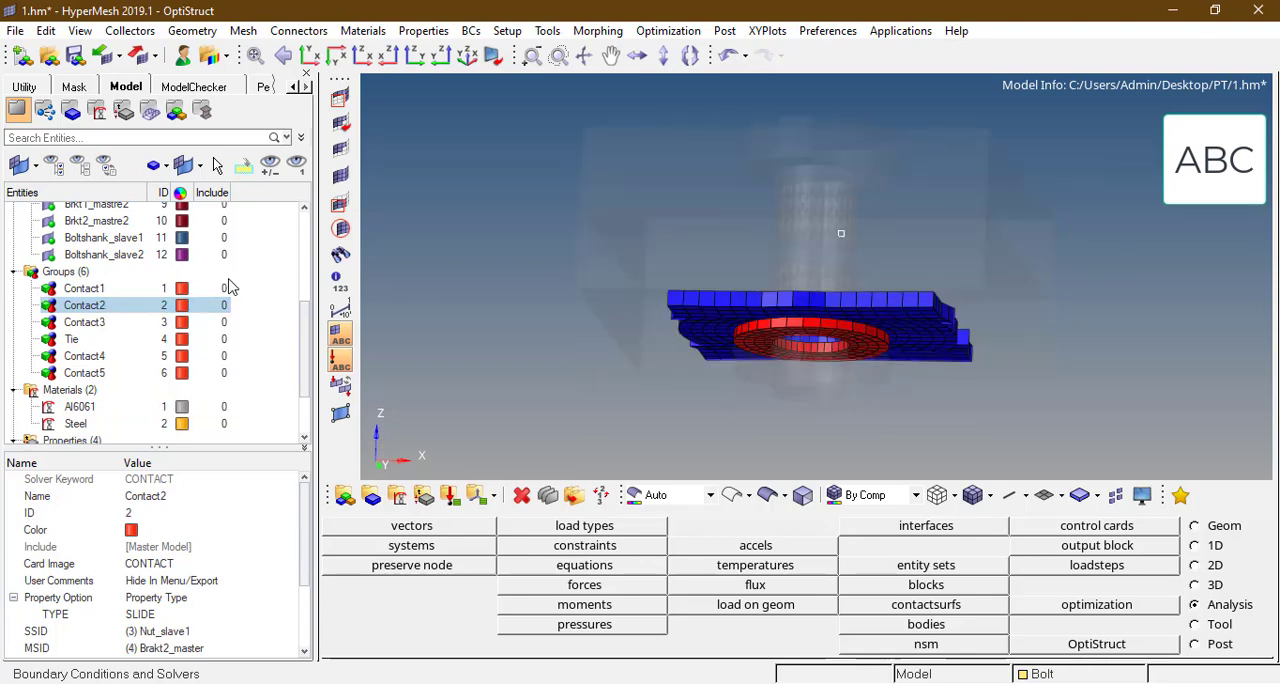
{"action": "left_click", "coordinate": [84, 322]}
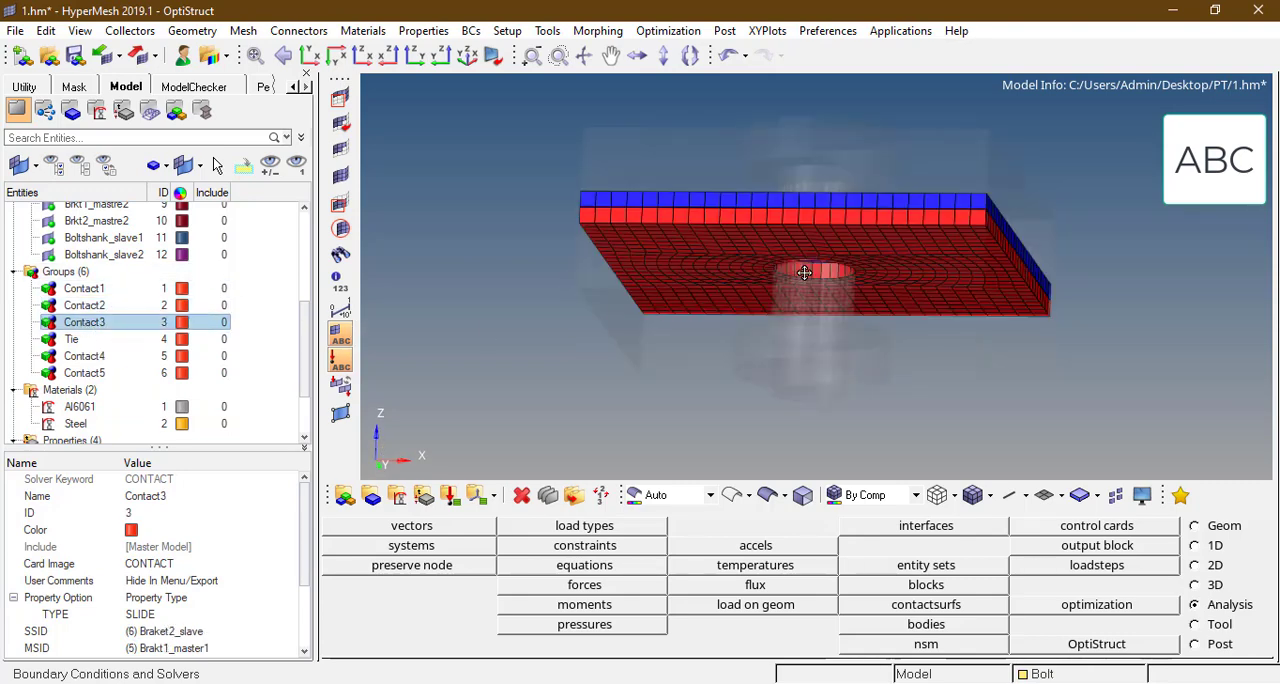
{"action": "left_click", "coordinate": [112, 340]}
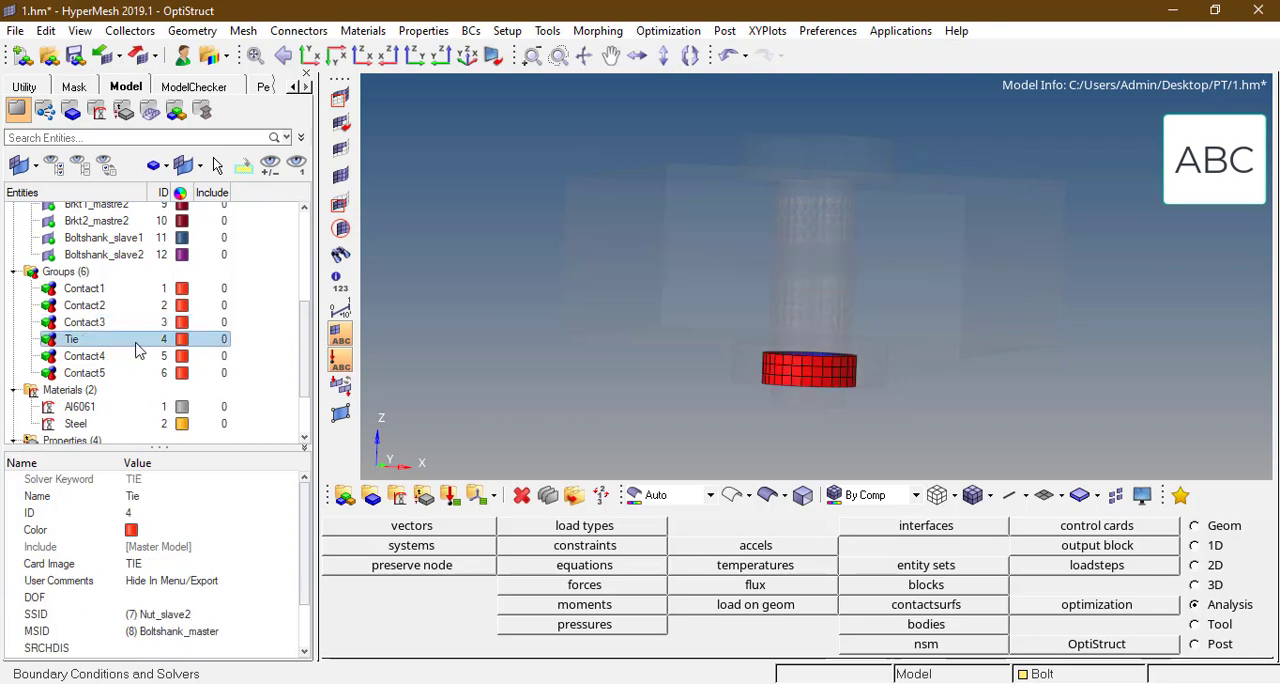
{"action": "left_click", "coordinate": [112, 358], "text": "ctrl"}
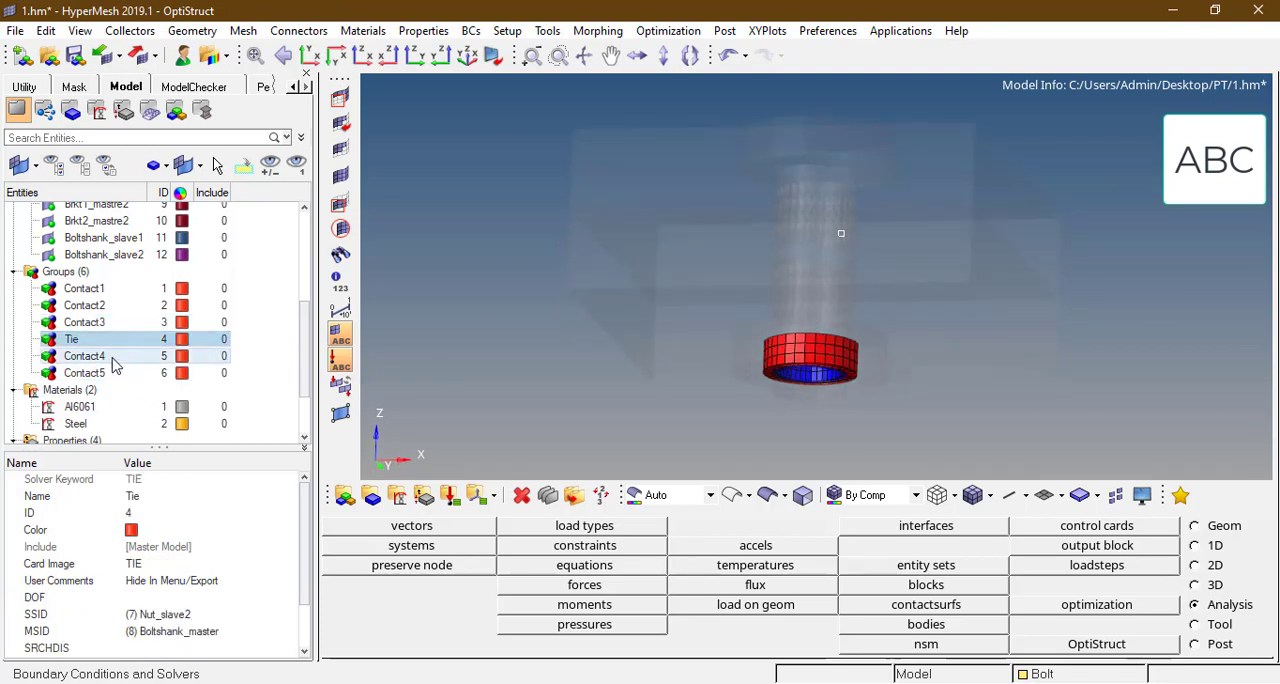
{"action": "left_click", "coordinate": [113, 360]}
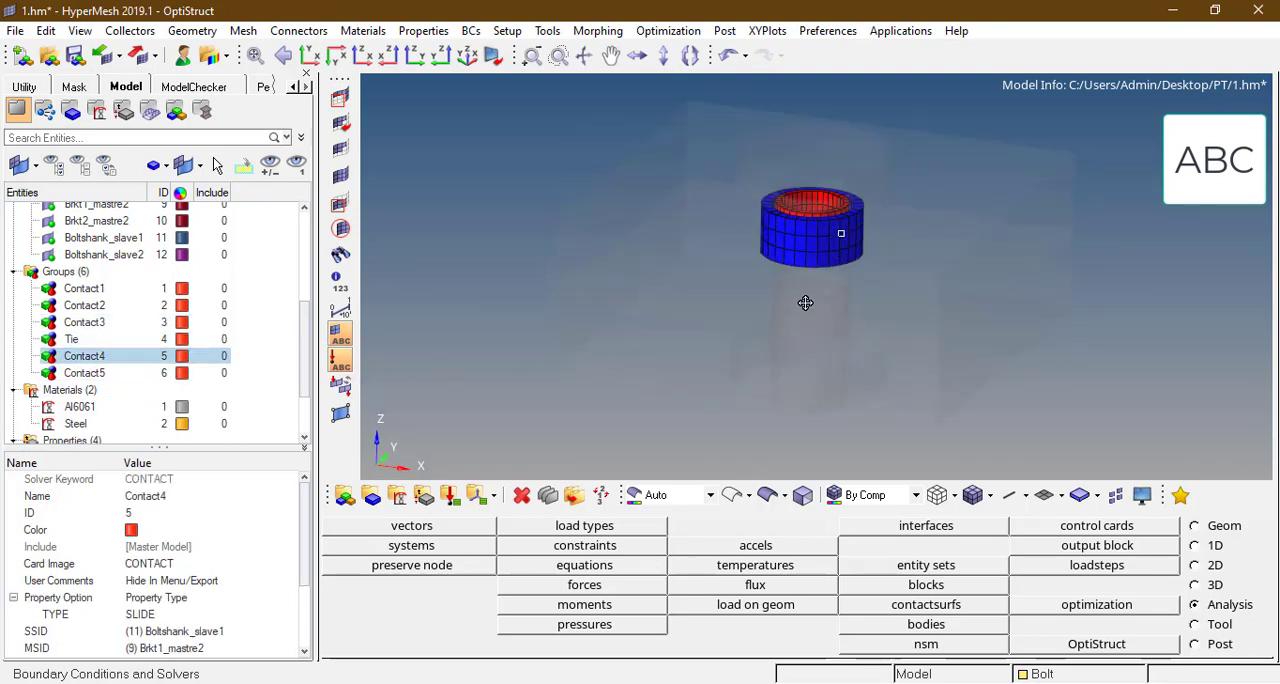
{"action": "left_click", "coordinate": [125, 373]}
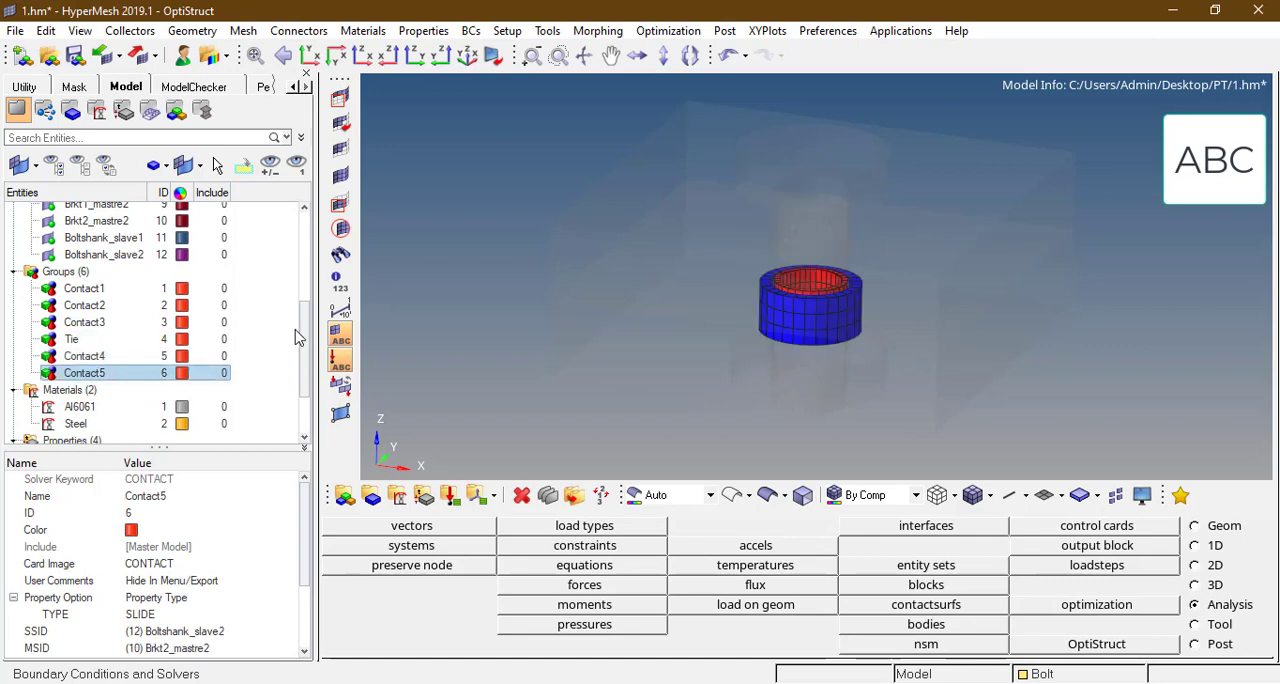
{"action": "left_click", "coordinate": [456, 222]}
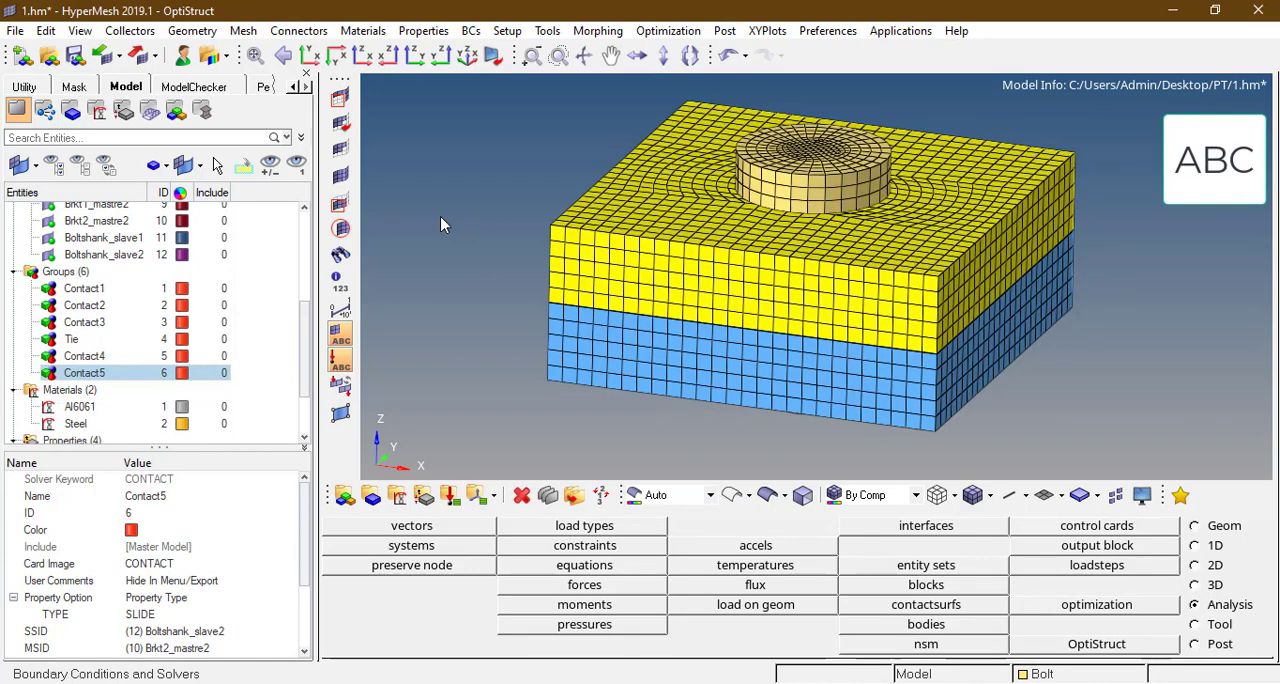
Step: Set the Property Option of the Contact1 group to Property Id
{"action": "left_click", "coordinate": [110, 289]}
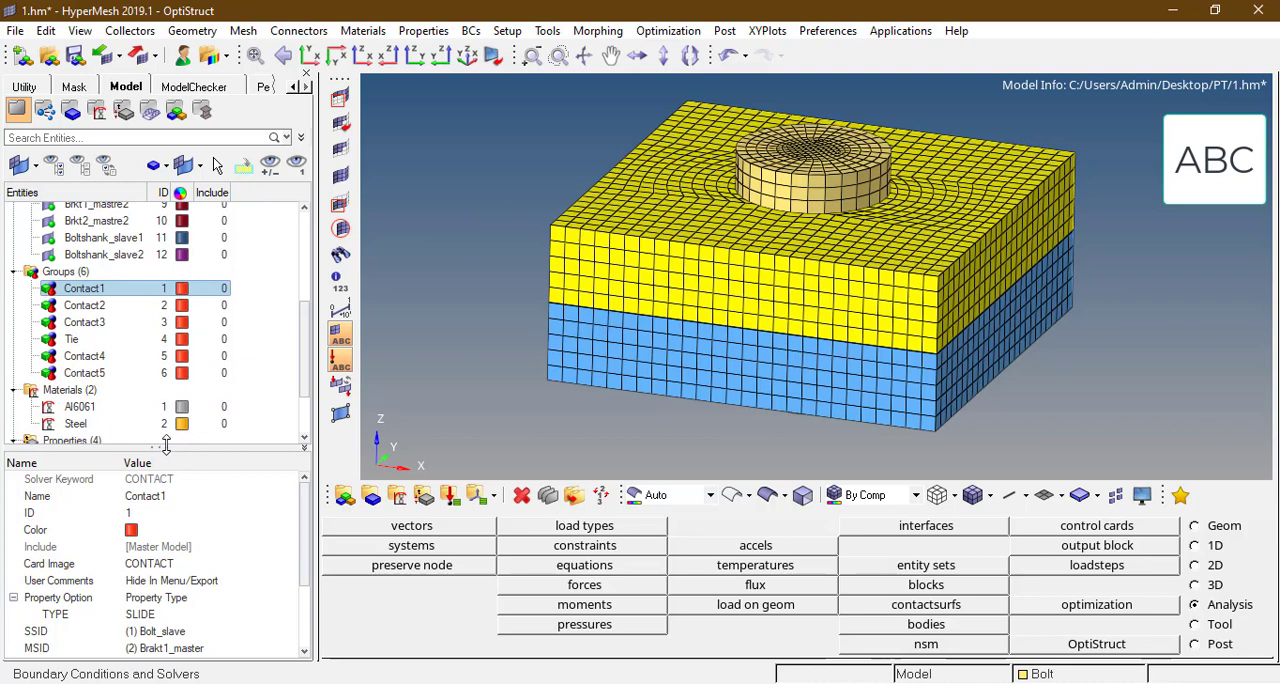
{"action": "left_click_drag", "start_coordinate": [166, 445], "coordinate": [166, 341]}
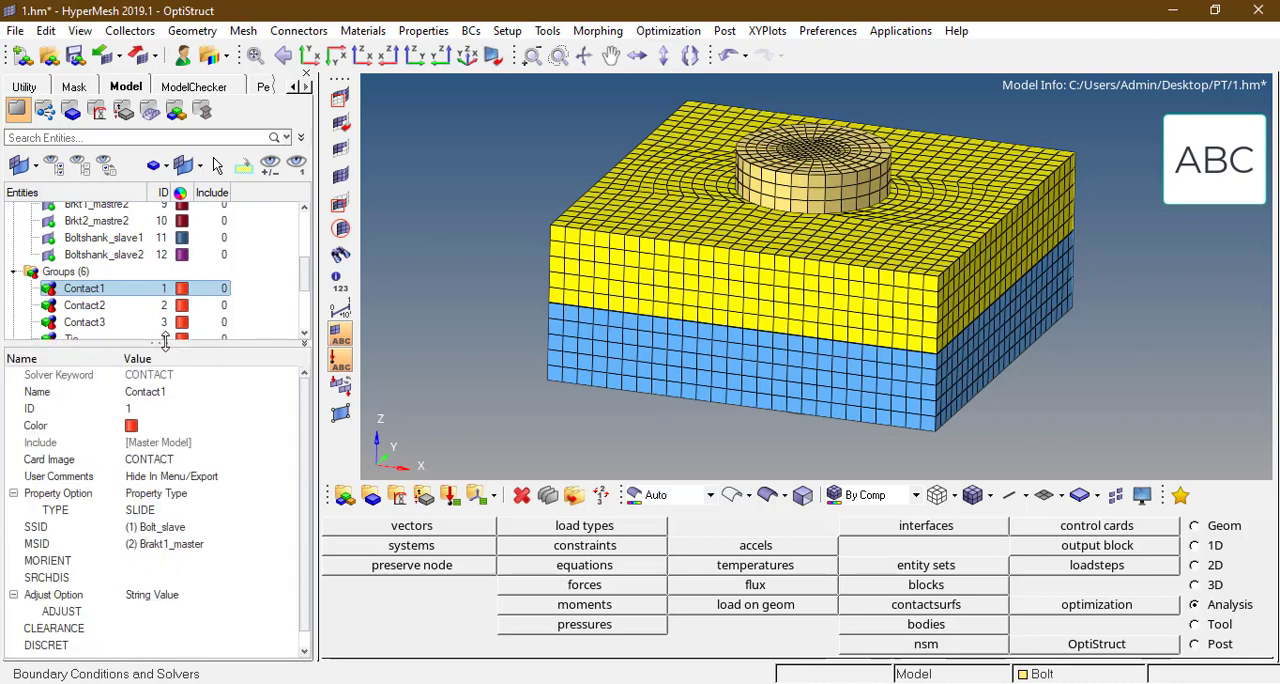
{"action": "left_click", "coordinate": [185, 494]}
{"action": "left_click", "coordinate": [185, 524]}
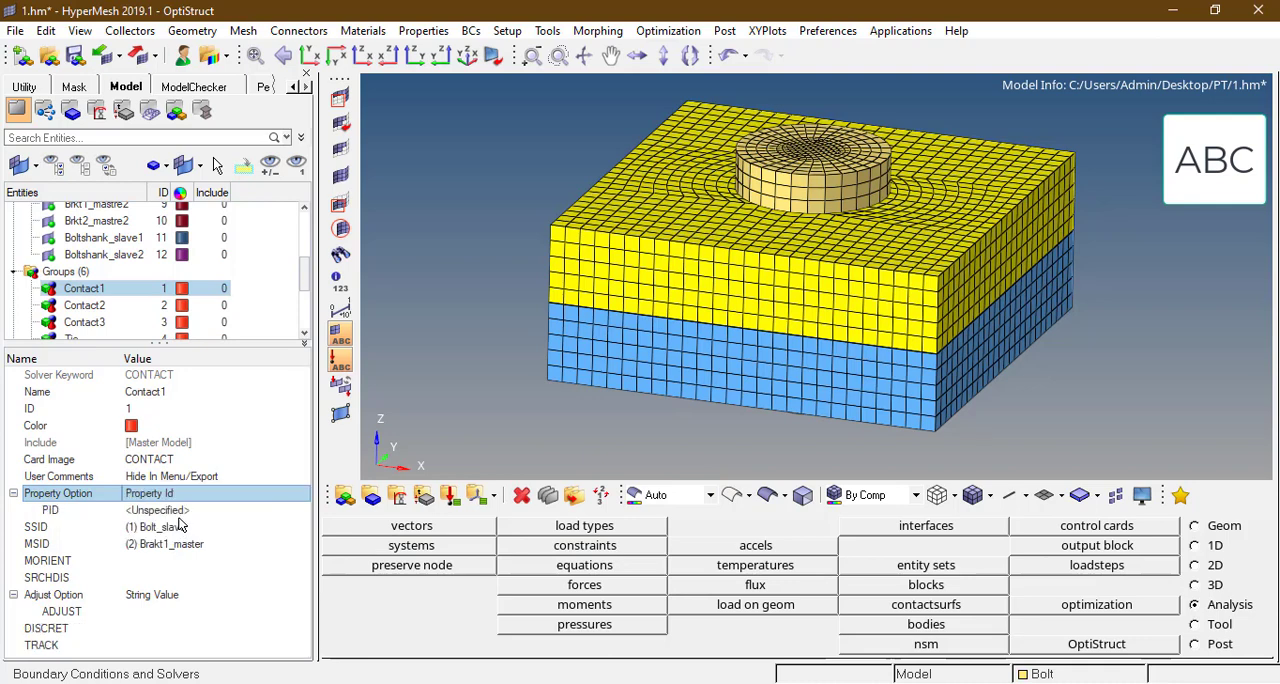
Step: Create a PCONT property named friction with MU1 set to 0.2 as the PID of the Contact1 group
{"action": "left_click", "coordinate": [182, 511]}
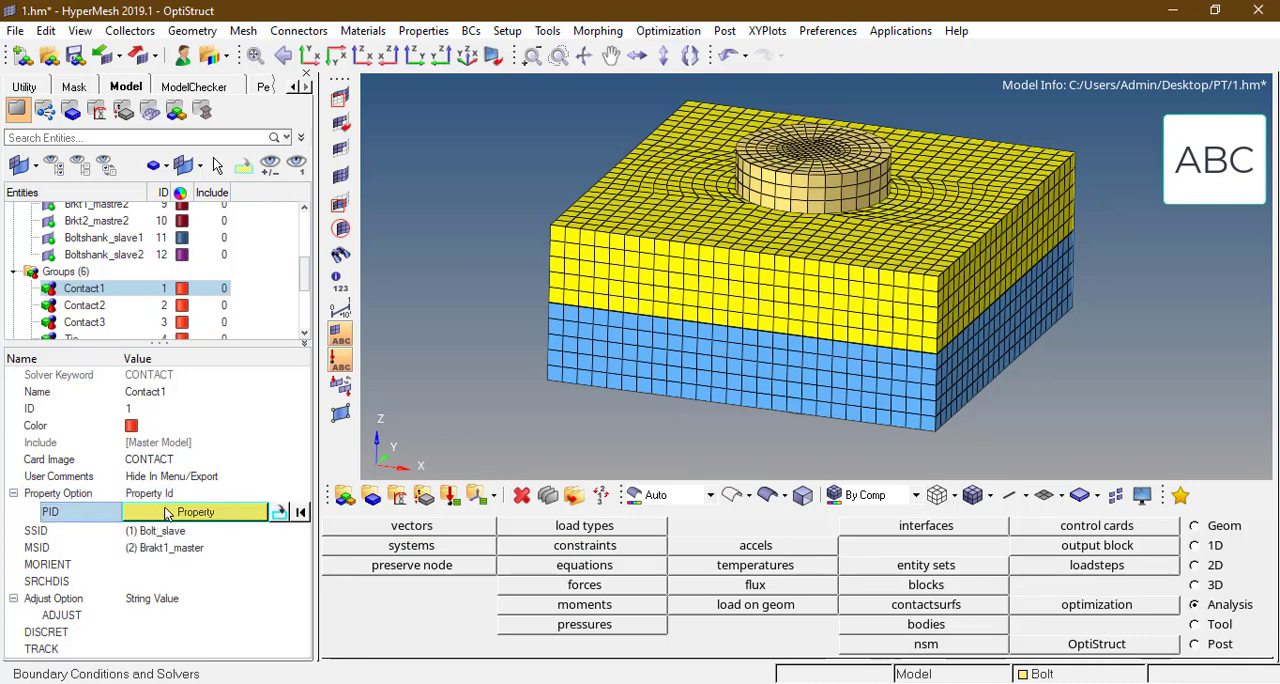
{"action": "left_click", "coordinate": [196, 514]}
{"action": "right_click", "coordinate": [178, 513]}
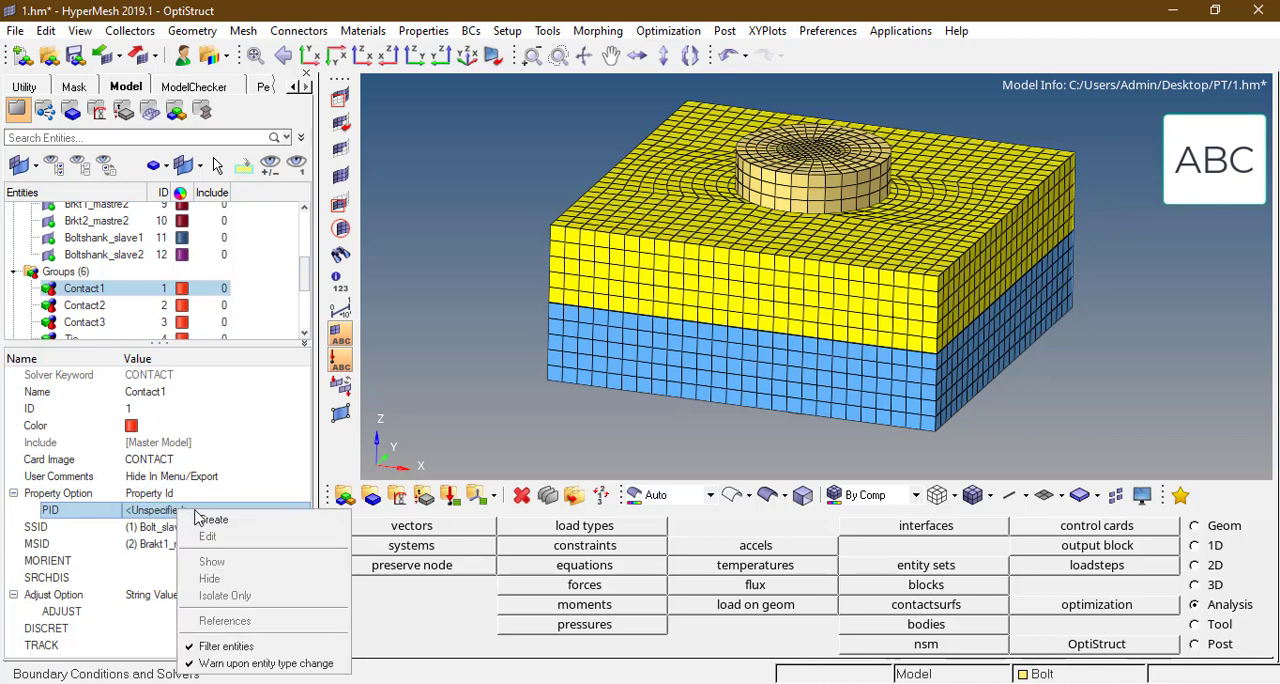
{"action": "left_click", "coordinate": [206, 515]}
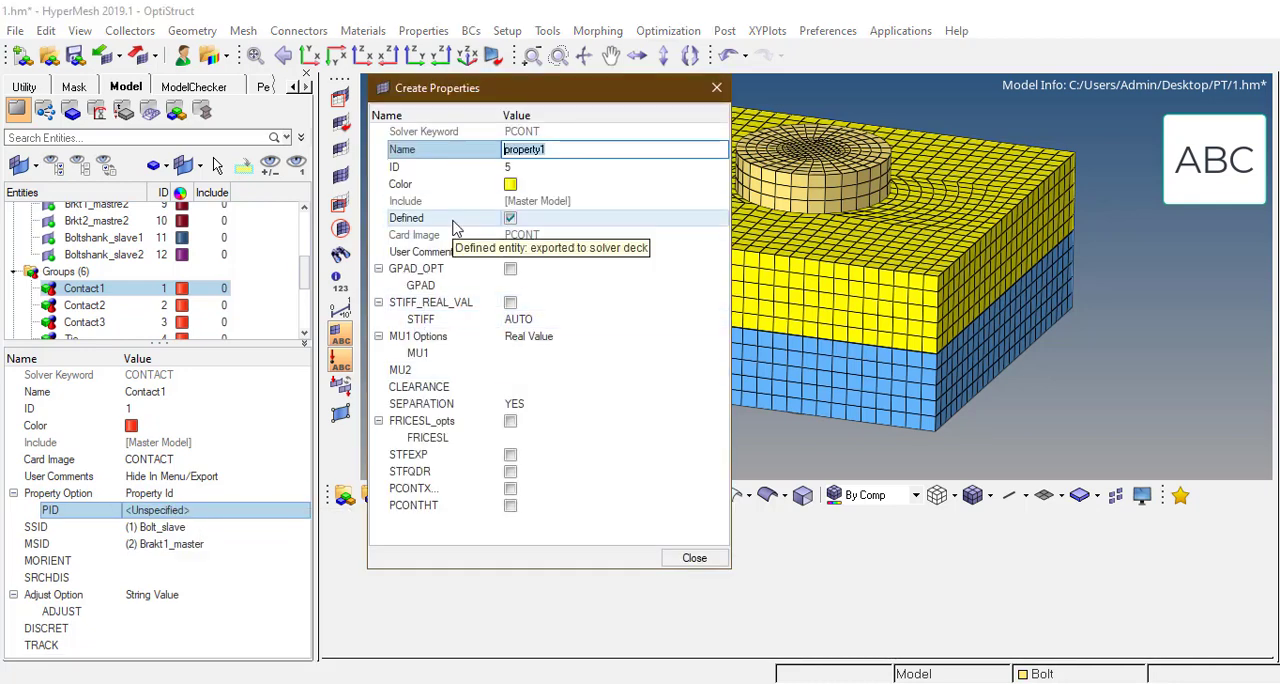
{"action": "type", "text": "frict"}
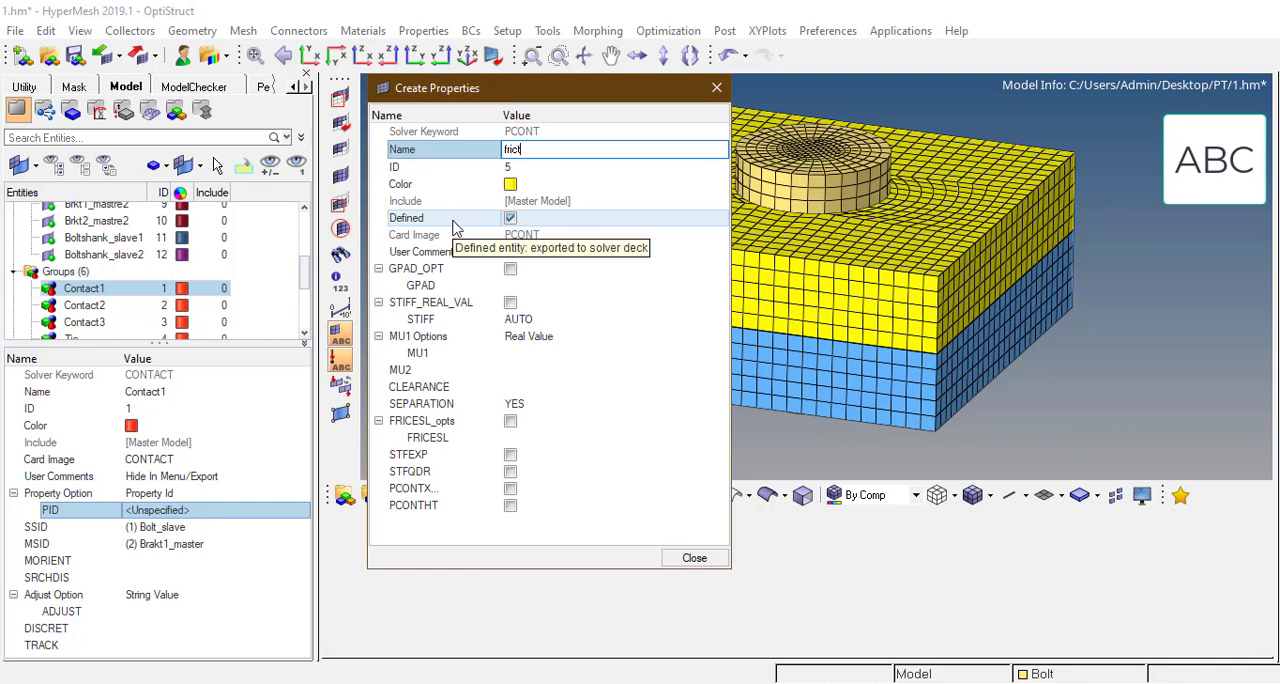
{"action": "type", "text": "ion"}
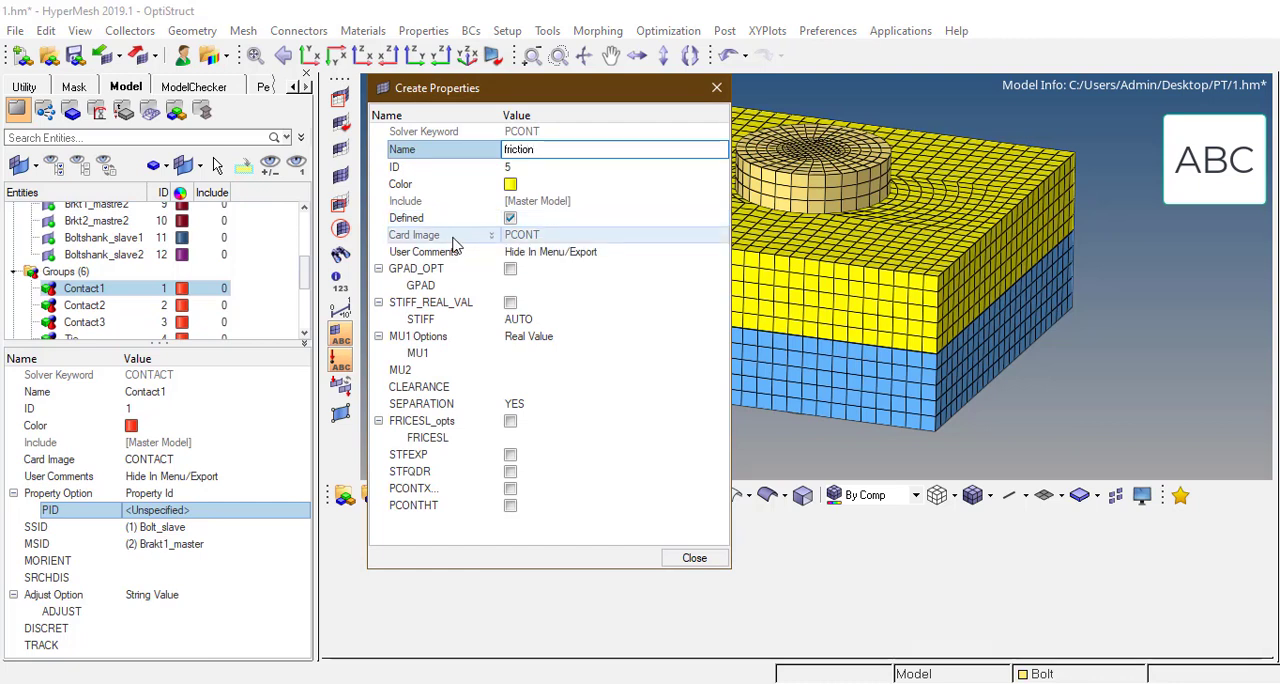
{"action": "left_click", "coordinate": [544, 357]}
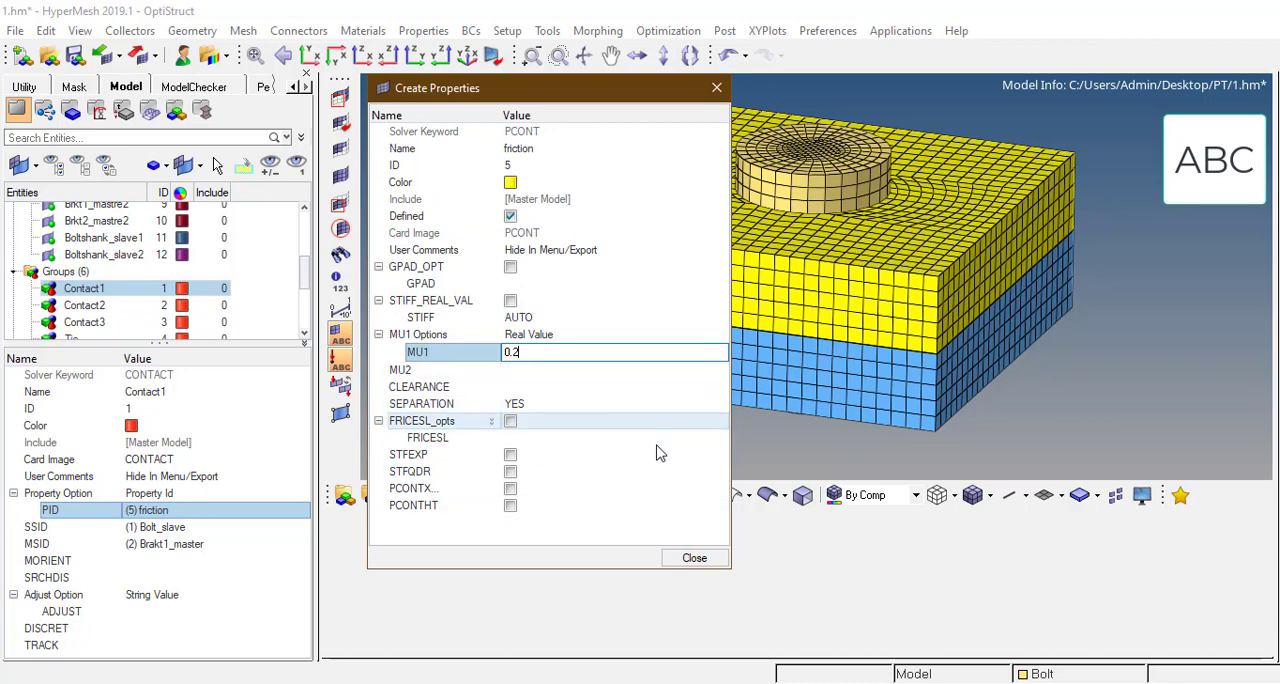
{"action": "left_click", "coordinate": [694, 558]}
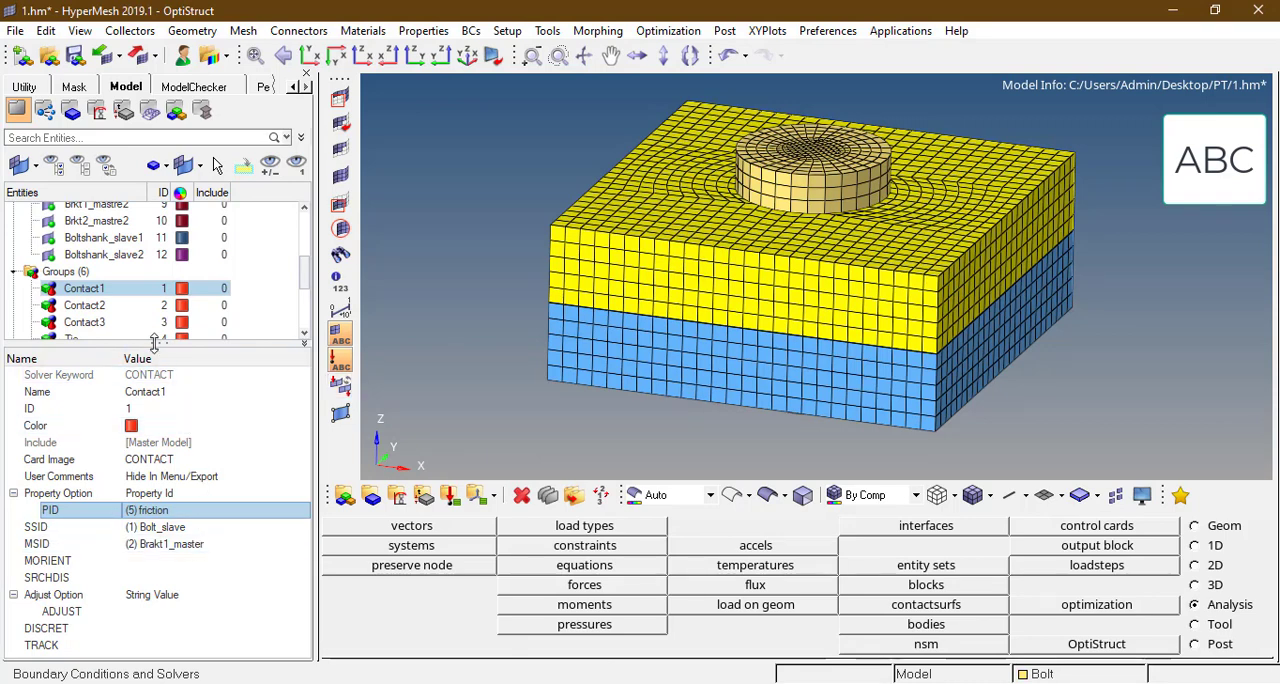
Step: Set DISCRET to S2S, TRACK to SMALL and CORNER to VALUE for the Contact1 group
{"action": "left_click_drag", "start_coordinate": [156, 342], "coordinate": [147, 307]}
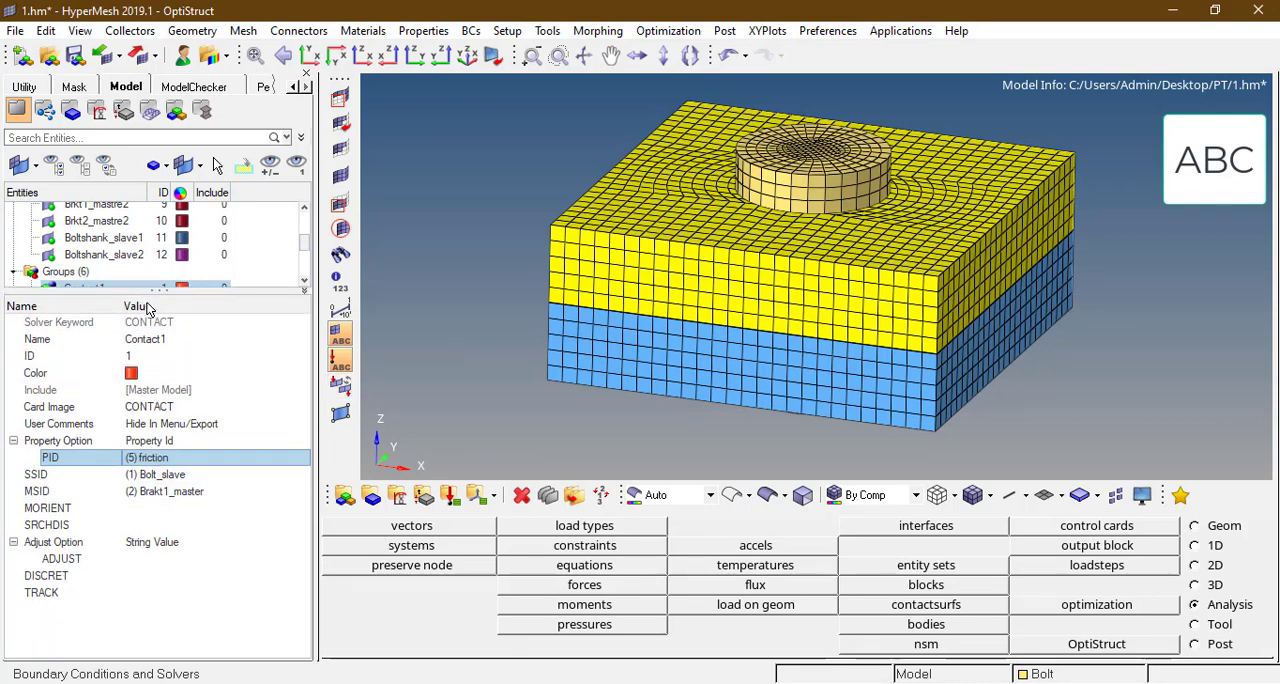
{"action": "left_click", "coordinate": [167, 576]}
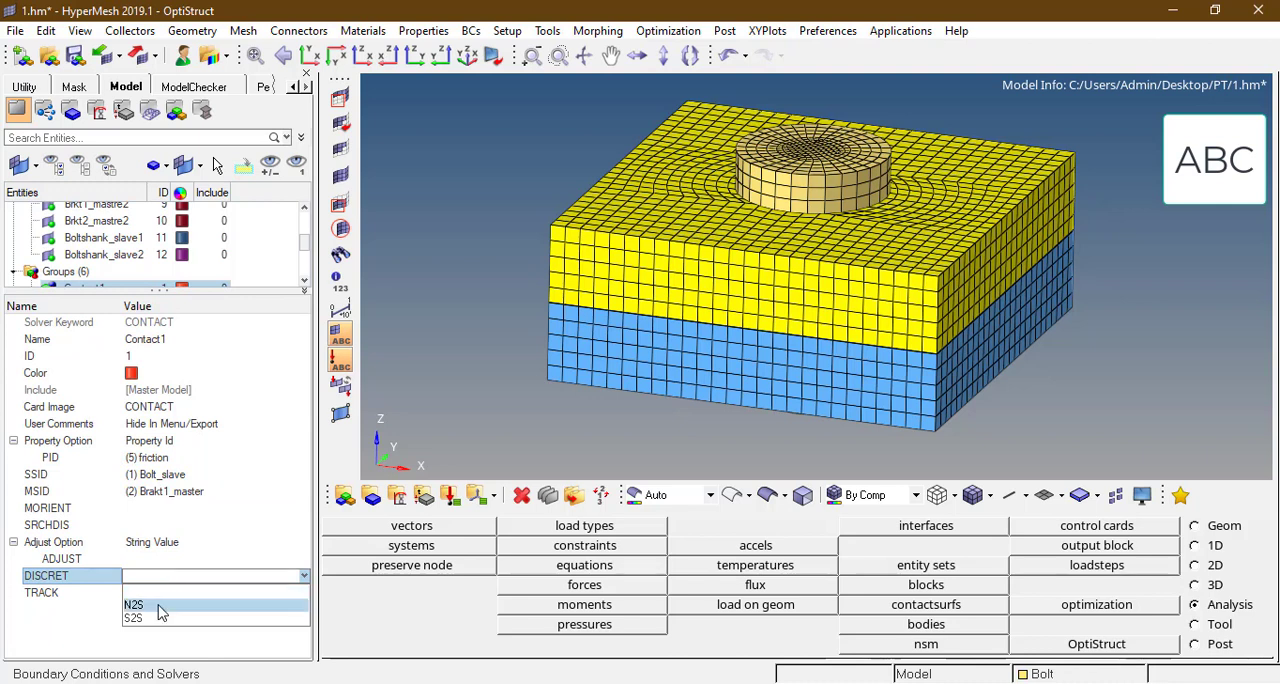
{"action": "left_click", "coordinate": [157, 619]}
{"action": "left_click", "coordinate": [210, 593]}
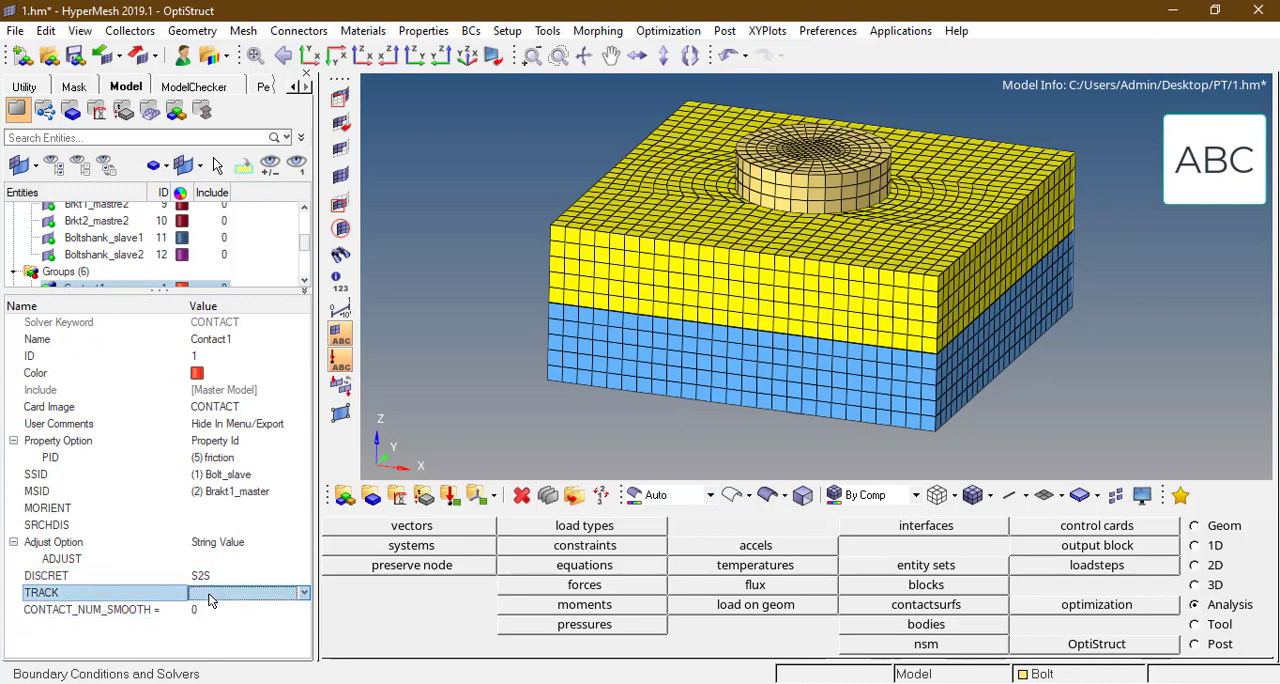
{"action": "left_click", "coordinate": [207, 623]}
{"action": "left_click", "coordinate": [220, 608]}
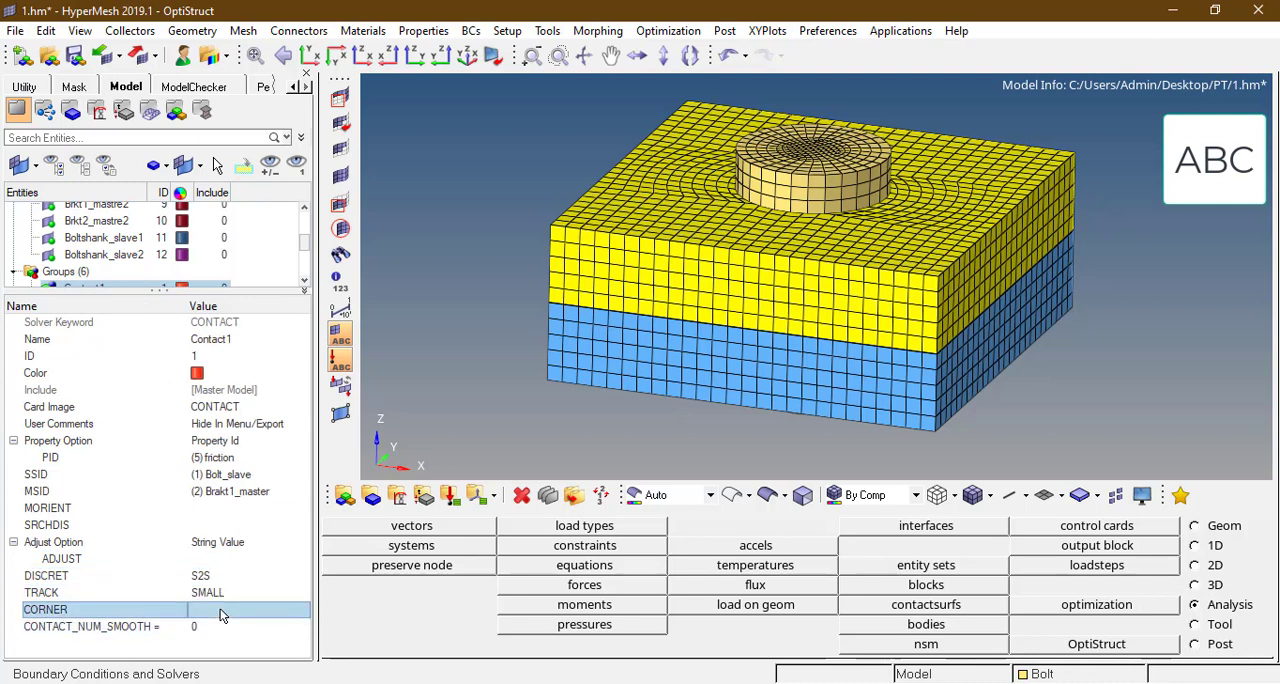
{"action": "left_click", "coordinate": [206, 665]}
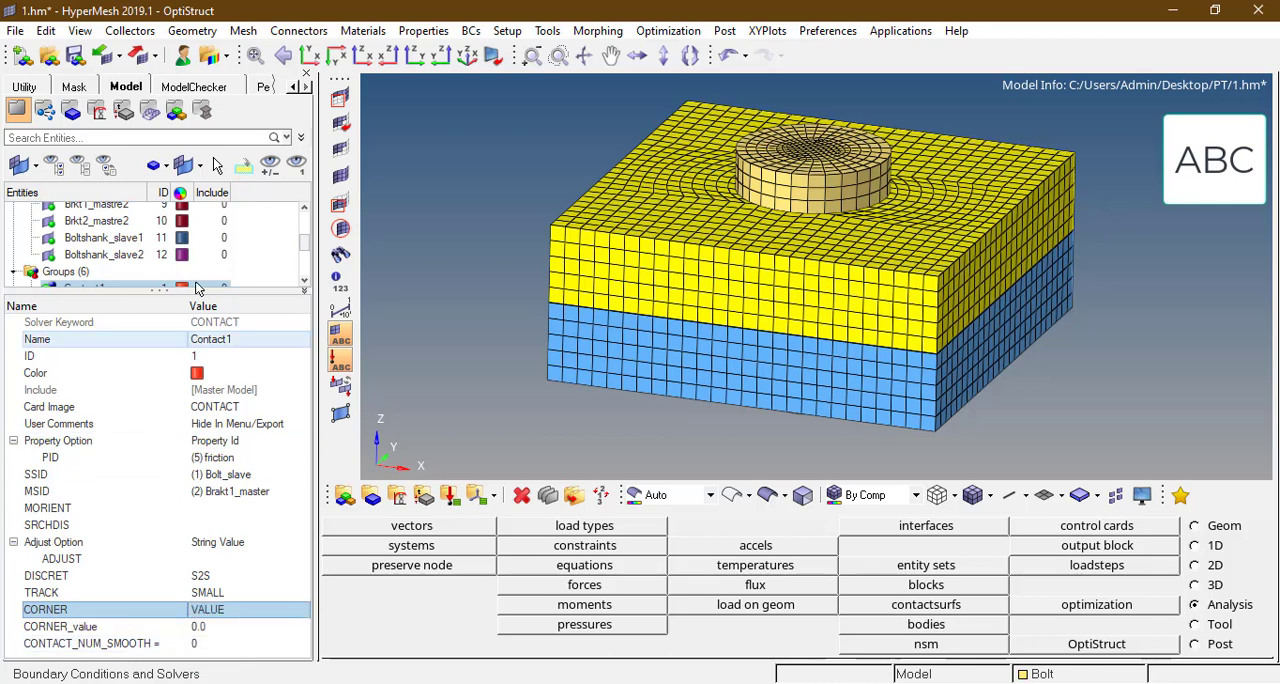
Step: Set the Contact2 group's Property Option to Property Id and assign the friction property as its PID
{"action": "left_click", "coordinate": [305, 284]}
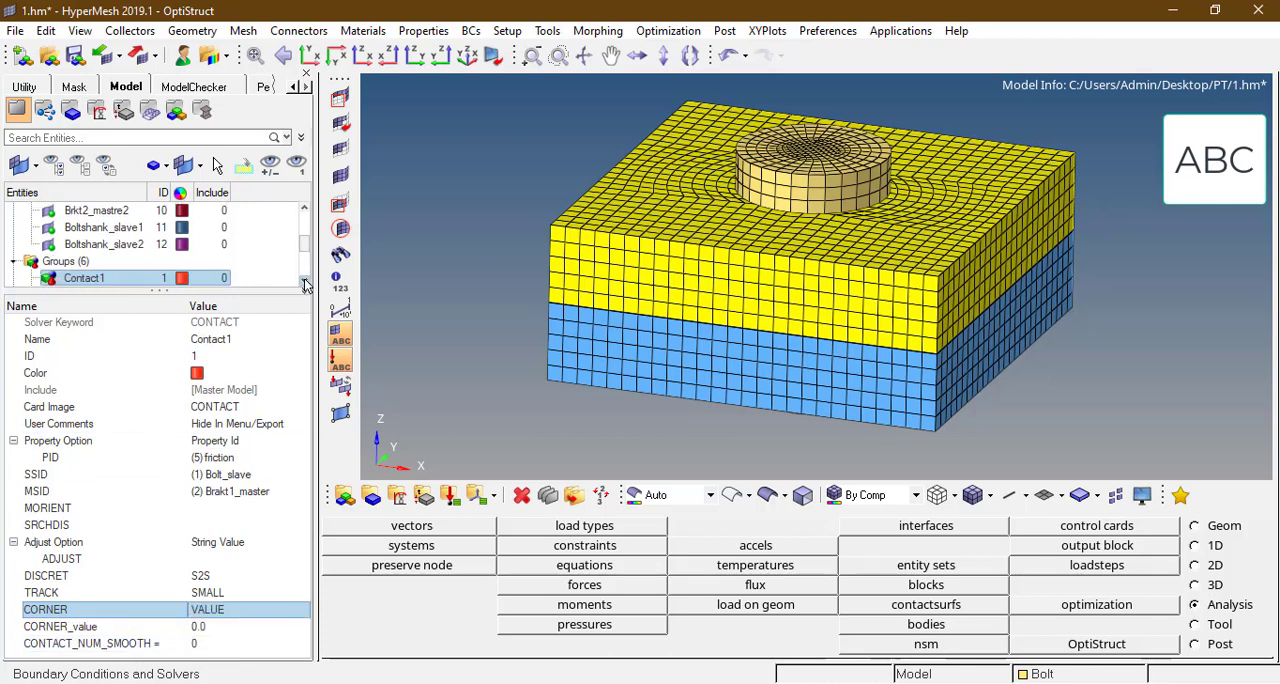
{"action": "left_click", "coordinate": [305, 284]}
{"action": "left_click", "coordinate": [304, 284]}
{"action": "left_click", "coordinate": [302, 284]}
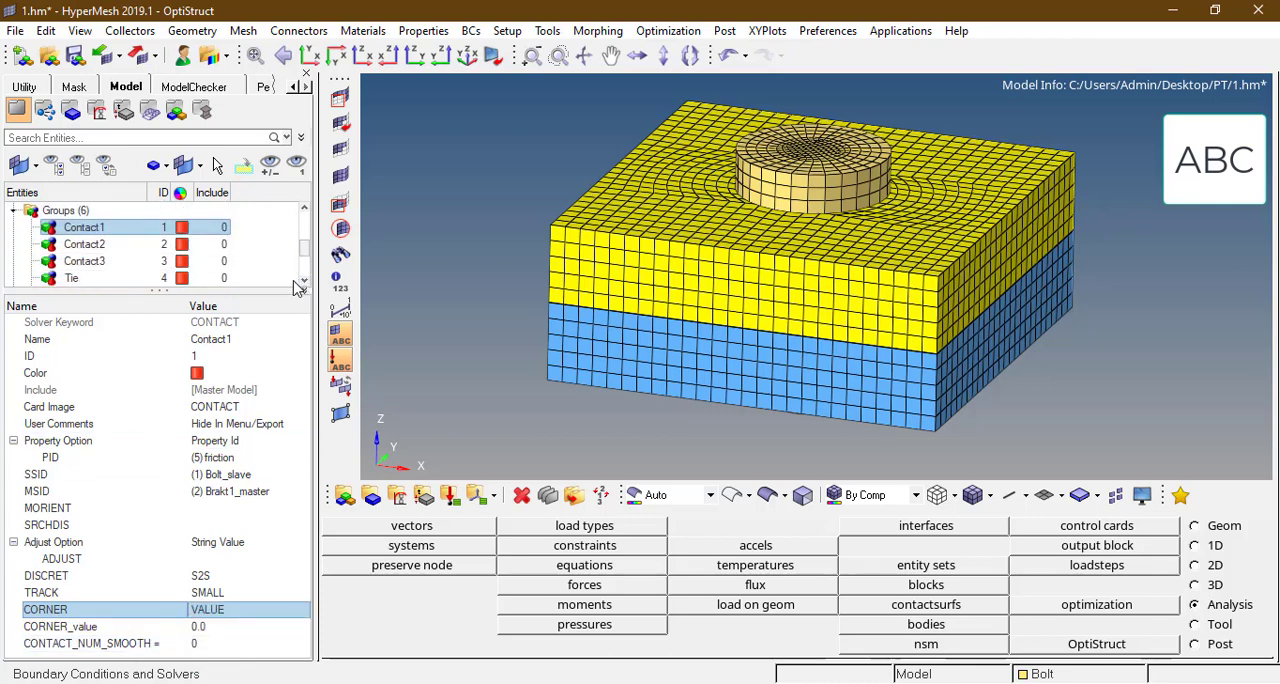
{"action": "left_click", "coordinate": [84, 244]}
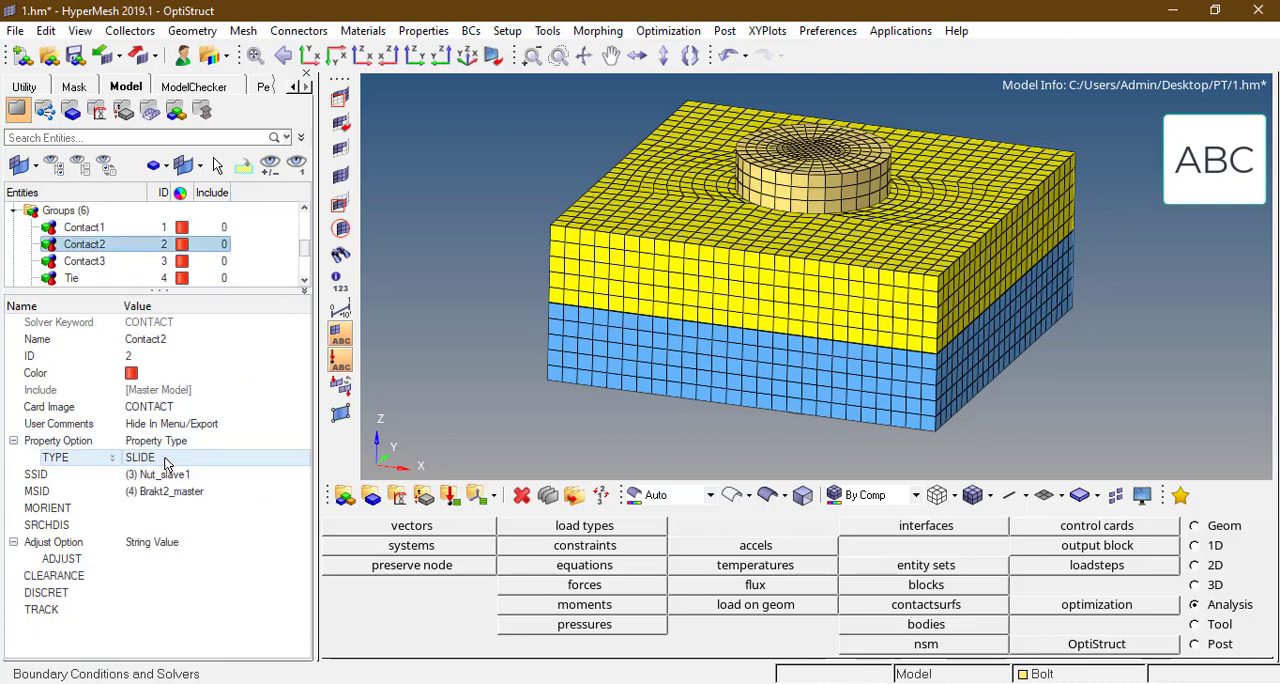
{"action": "left_click", "coordinate": [172, 454]}
{"action": "left_click", "coordinate": [183, 441]}
{"action": "left_click", "coordinate": [182, 441]}
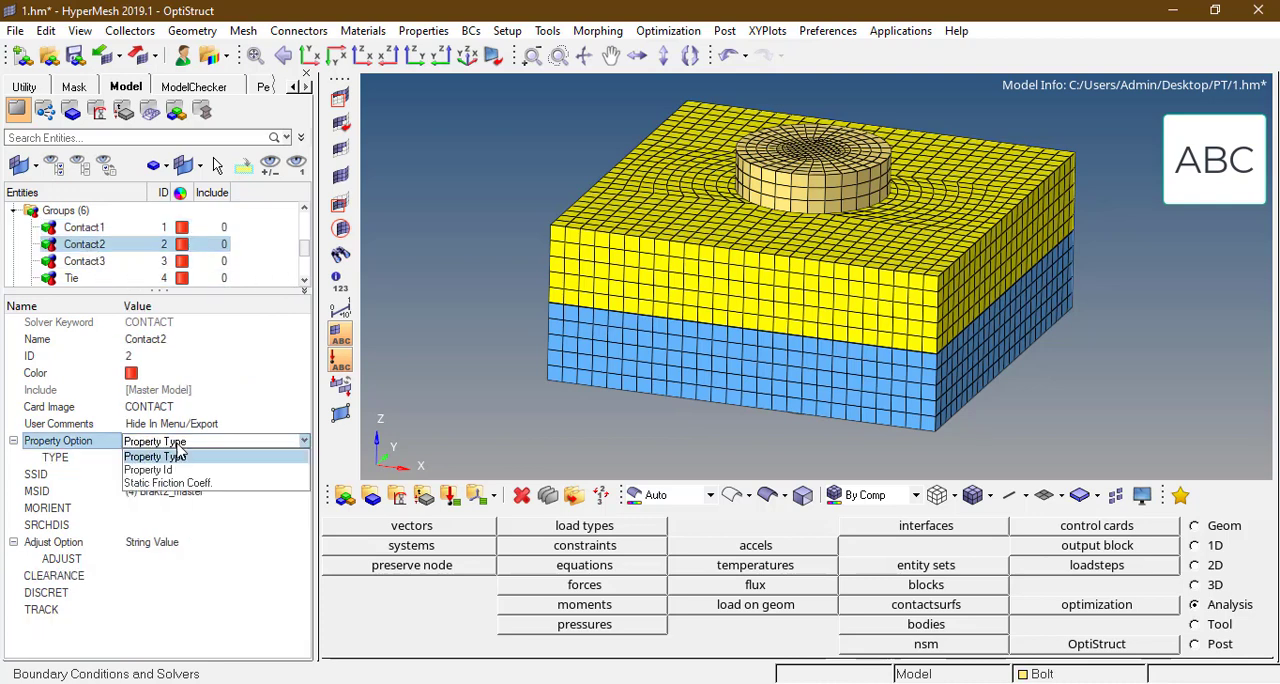
{"action": "left_click", "coordinate": [150, 469]}
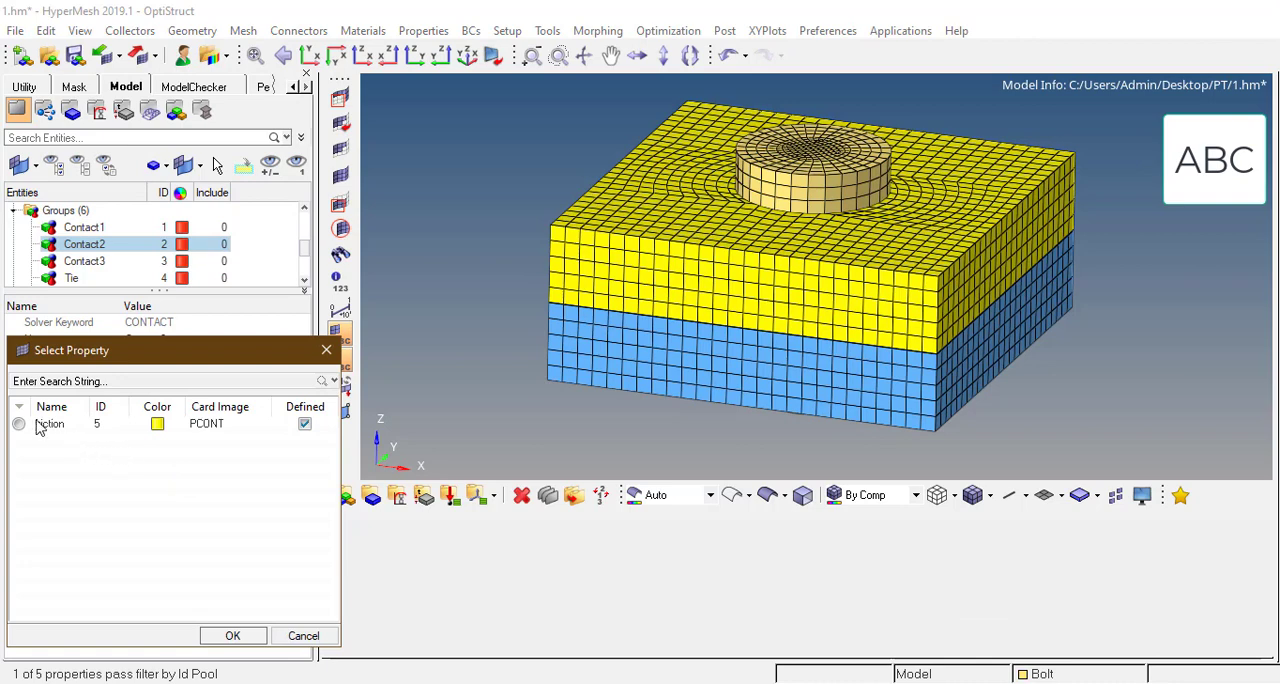
{"action": "left_click", "coordinate": [217, 636]}
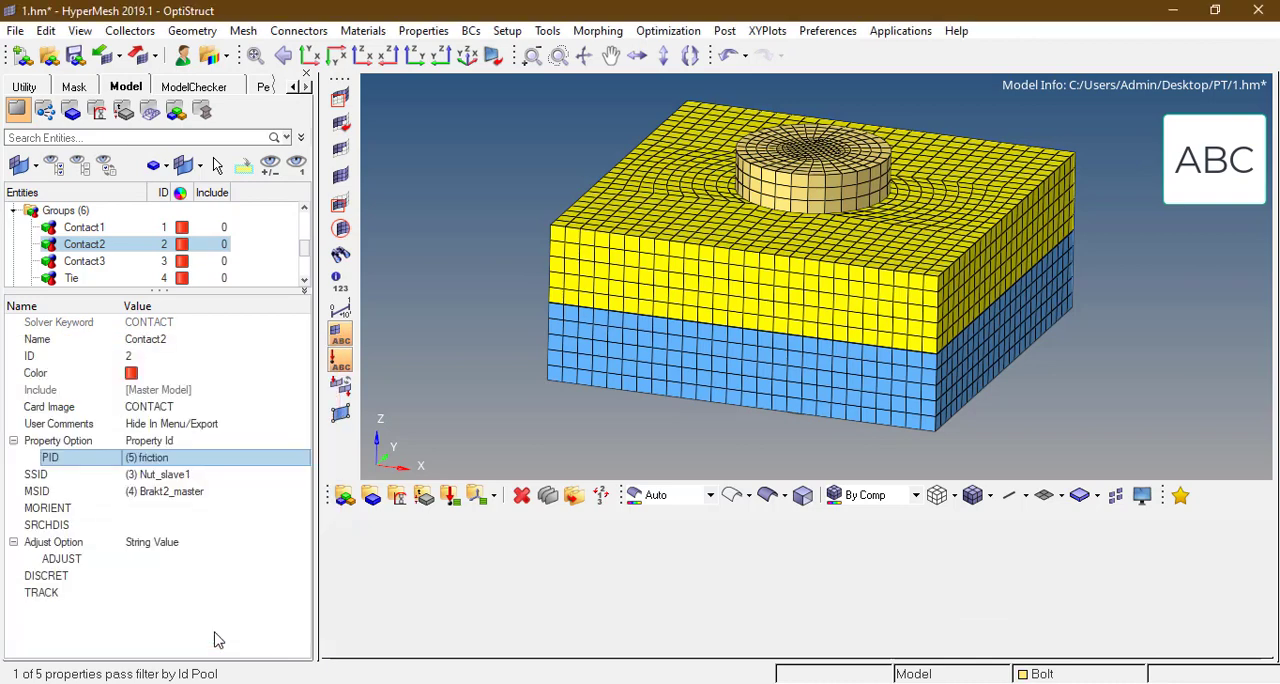
Step: Set DISCRET to S2S, TRACK to SMALL and CORNER to VALUE for the Contact2 group
{"action": "left_click", "coordinate": [172, 579]}
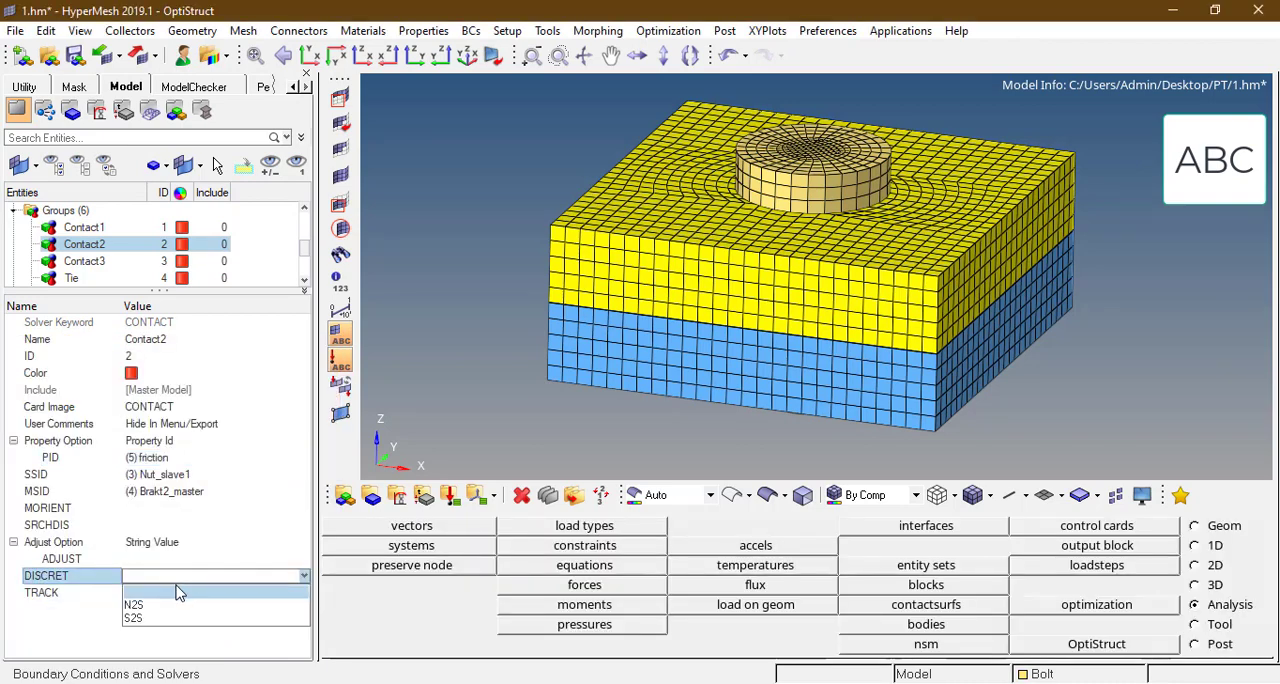
{"action": "left_click", "coordinate": [150, 617]}
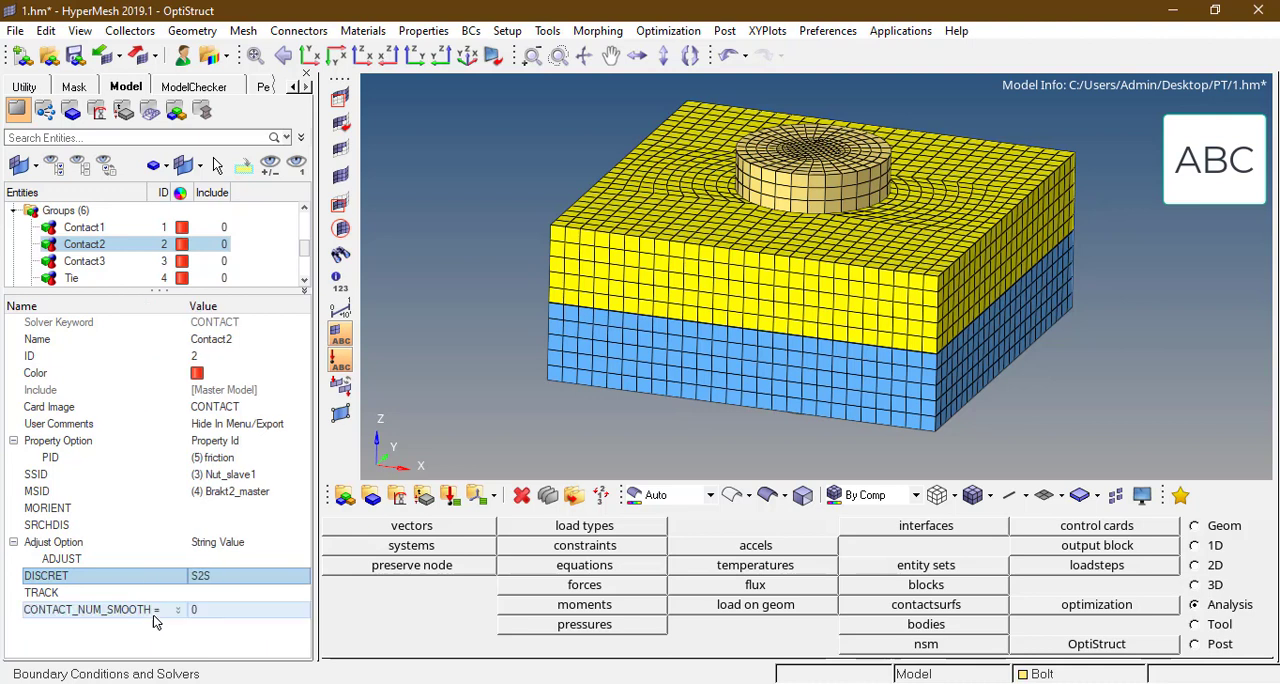
{"action": "left_click", "coordinate": [230, 592]}
{"action": "left_click", "coordinate": [230, 610]}
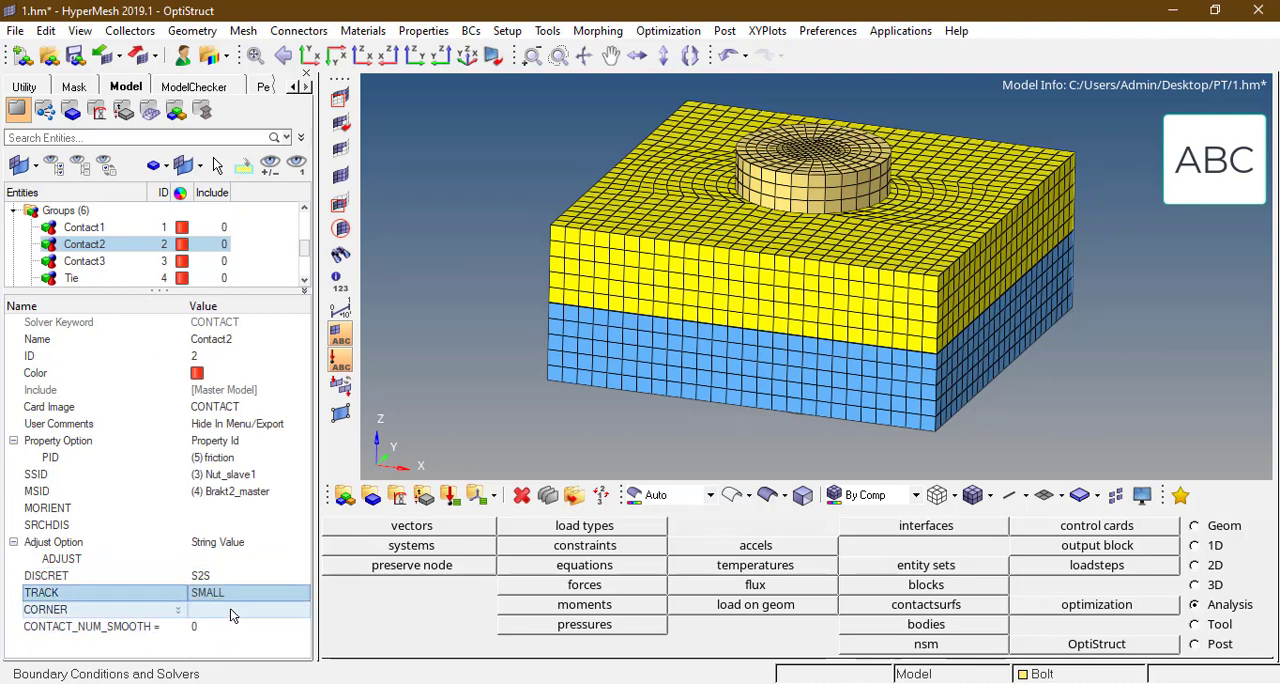
{"action": "left_click", "coordinate": [230, 612]}
{"action": "left_click", "coordinate": [218, 661]}
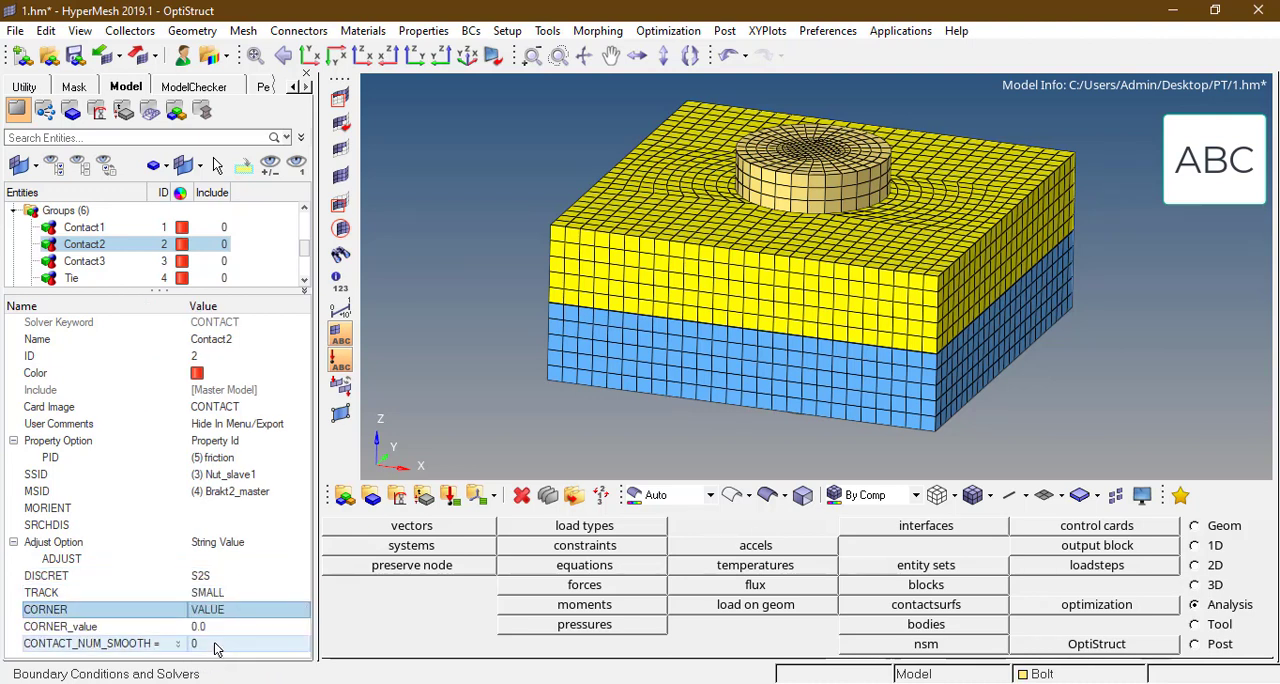
Step: Set the Contact3 group's Property Option to Property Id and assign the friction property as its PID
{"action": "left_click", "coordinate": [88, 261]}
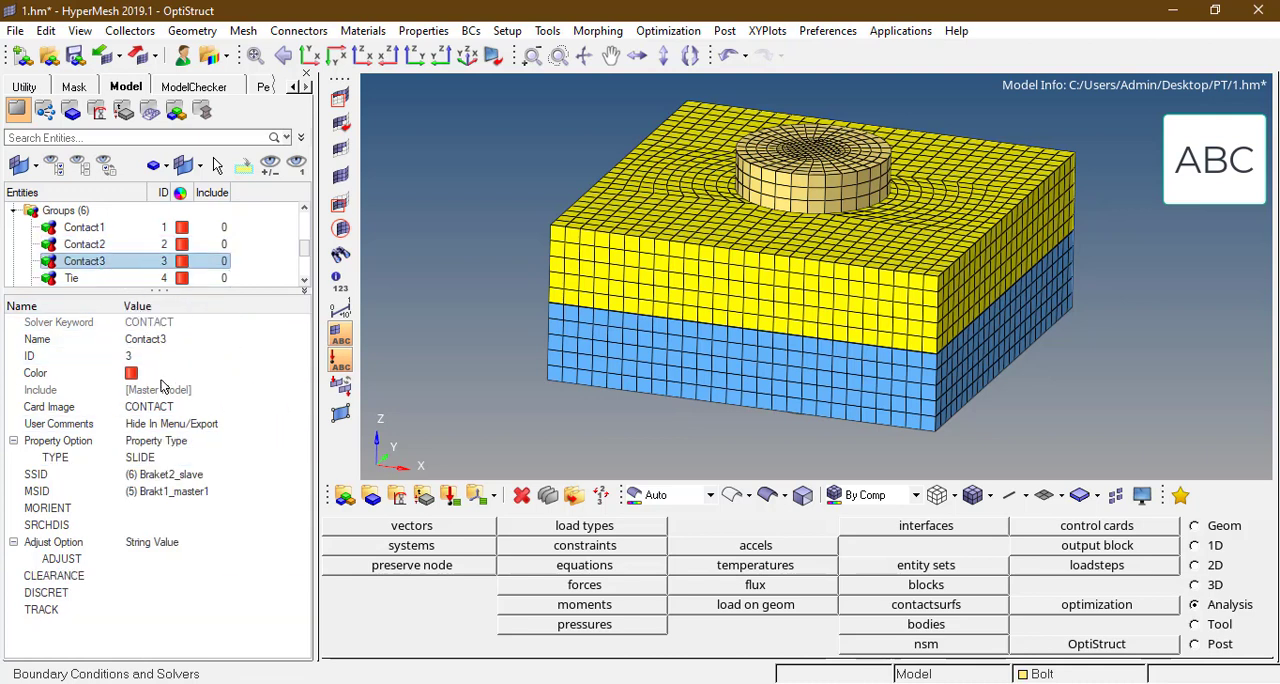
{"action": "left_click", "coordinate": [187, 444]}
{"action": "left_click", "coordinate": [180, 471]}
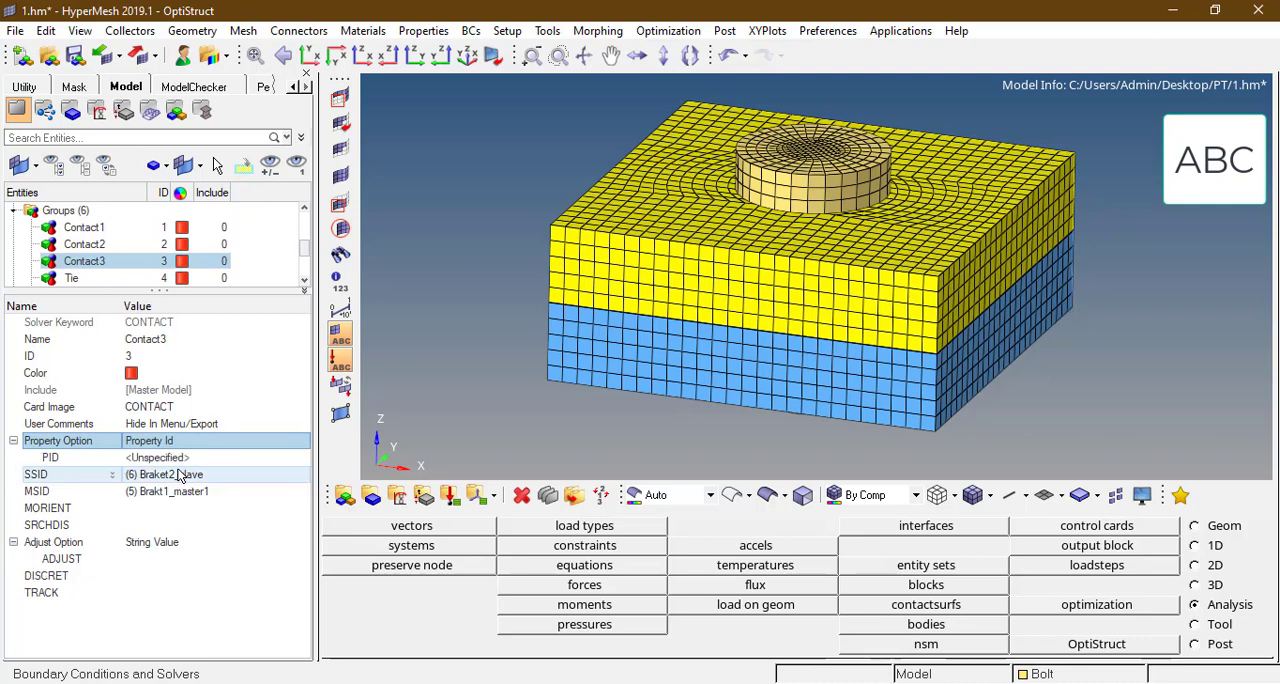
{"action": "left_click", "coordinate": [180, 457]}
{"action": "left_click", "coordinate": [183, 459]}
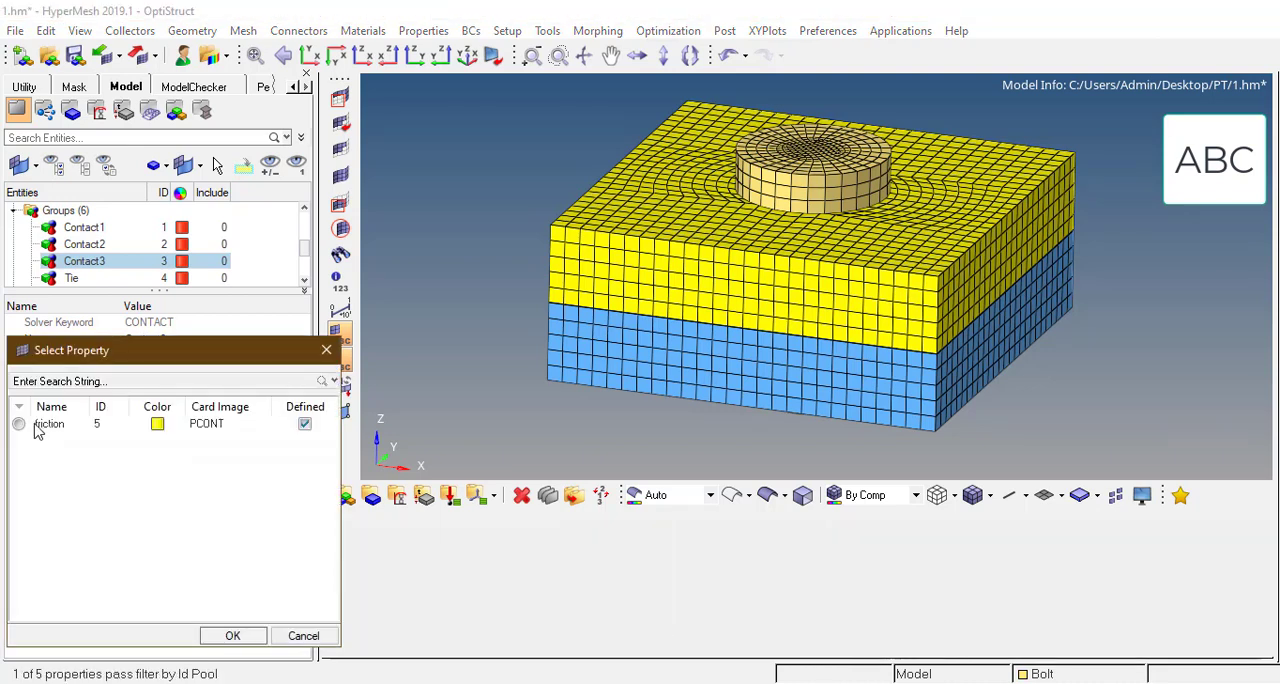
{"action": "left_click", "coordinate": [232, 636]}
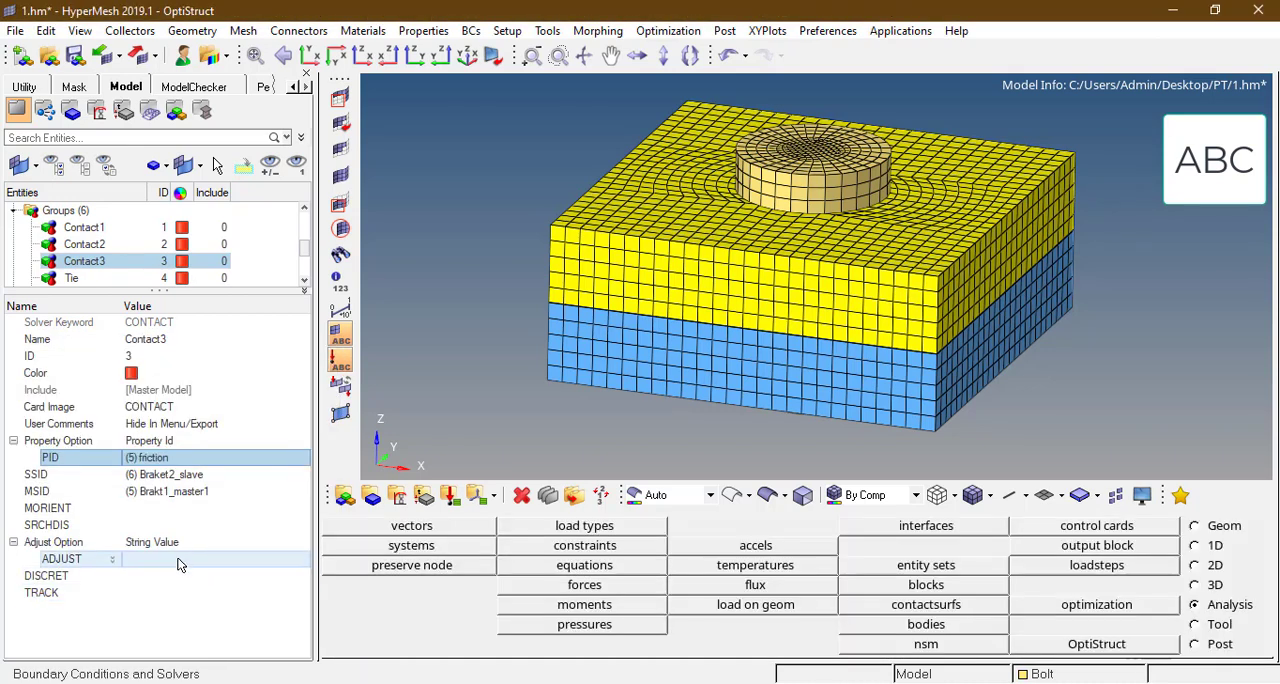
Step: Set DISCRET to S2S, TRACK to SMALL and CORNER to VALUE for the Contact3 group
{"action": "left_click", "coordinate": [183, 575]}
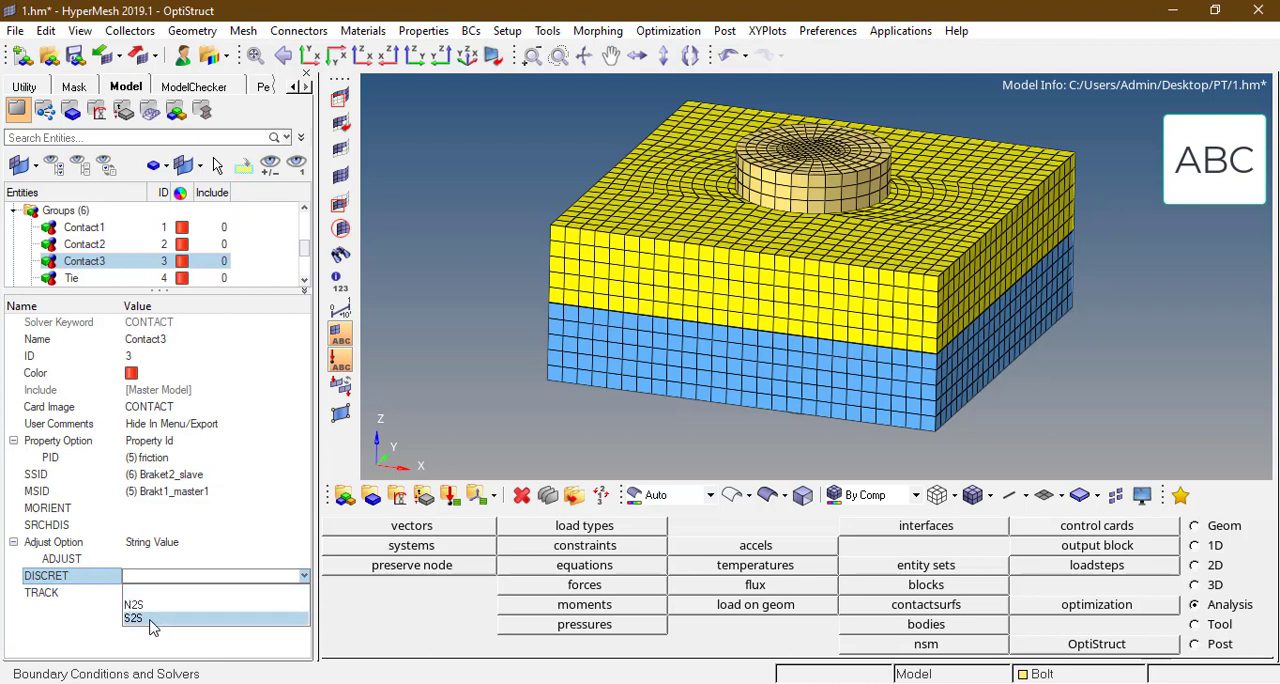
{"action": "left_click", "coordinate": [150, 619]}
{"action": "left_click", "coordinate": [220, 593]}
{"action": "left_click", "coordinate": [212, 636]}
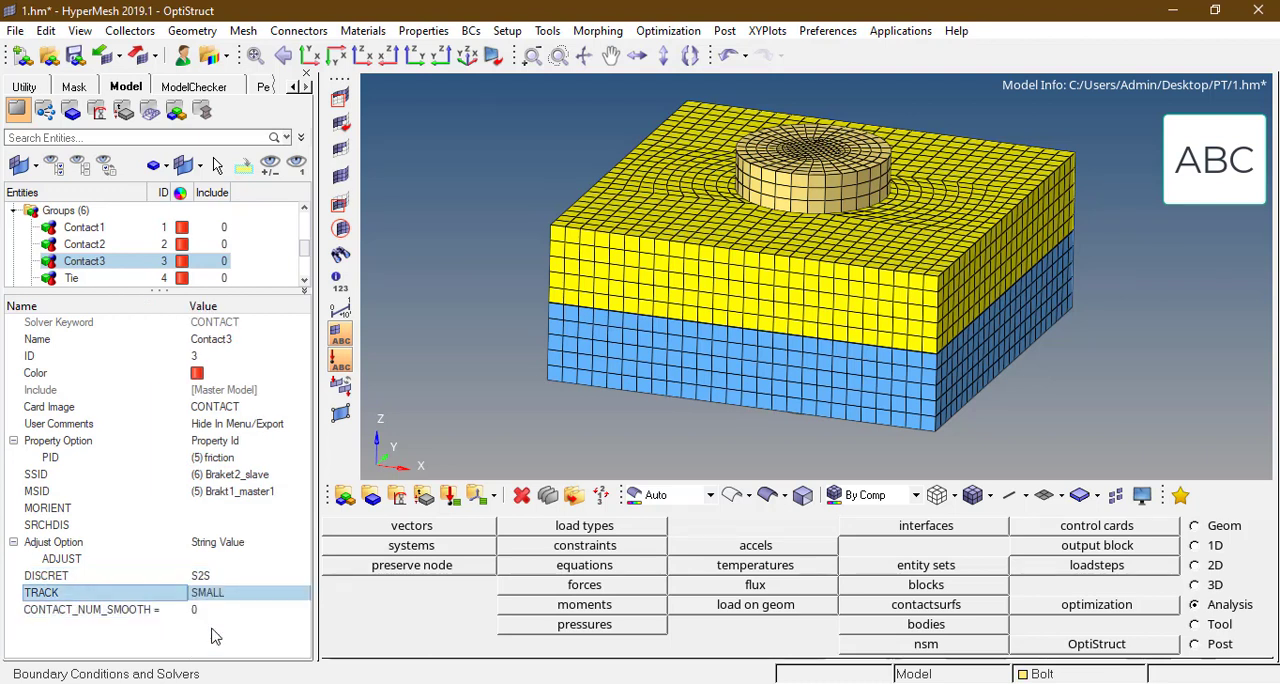
{"action": "left_click", "coordinate": [212, 610]}
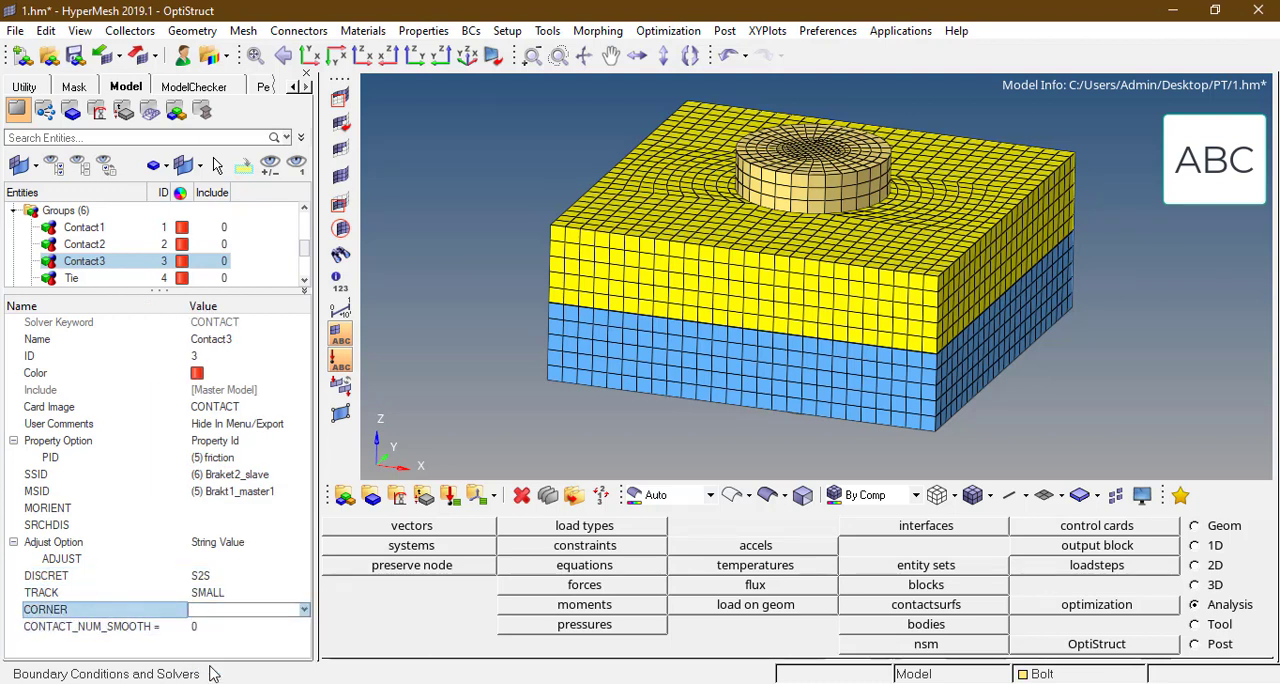
Step: Set the Contact4 group's Property Option to Property Id and assign the friction property as its PID
{"action": "scroll", "coordinate": [305, 282], "scroll_direction": "down", "scroll_amount": 3}
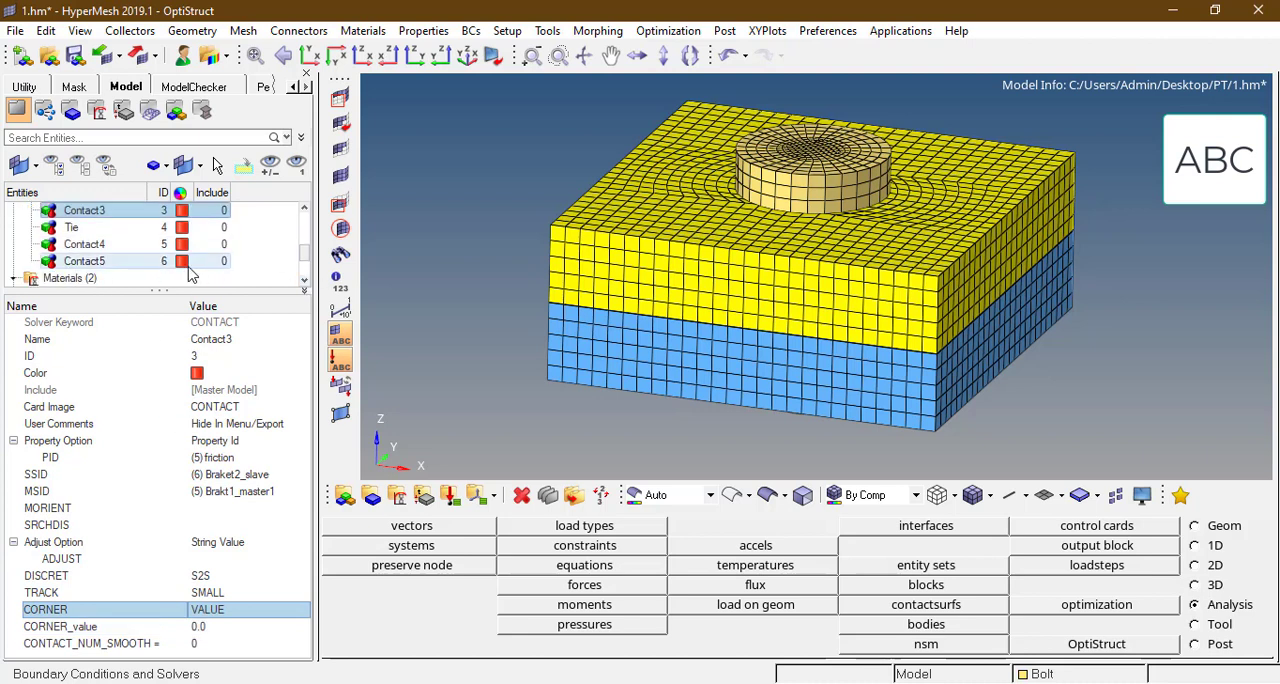
{"action": "left_click", "coordinate": [84, 244]}
{"action": "left_click", "coordinate": [178, 441]}
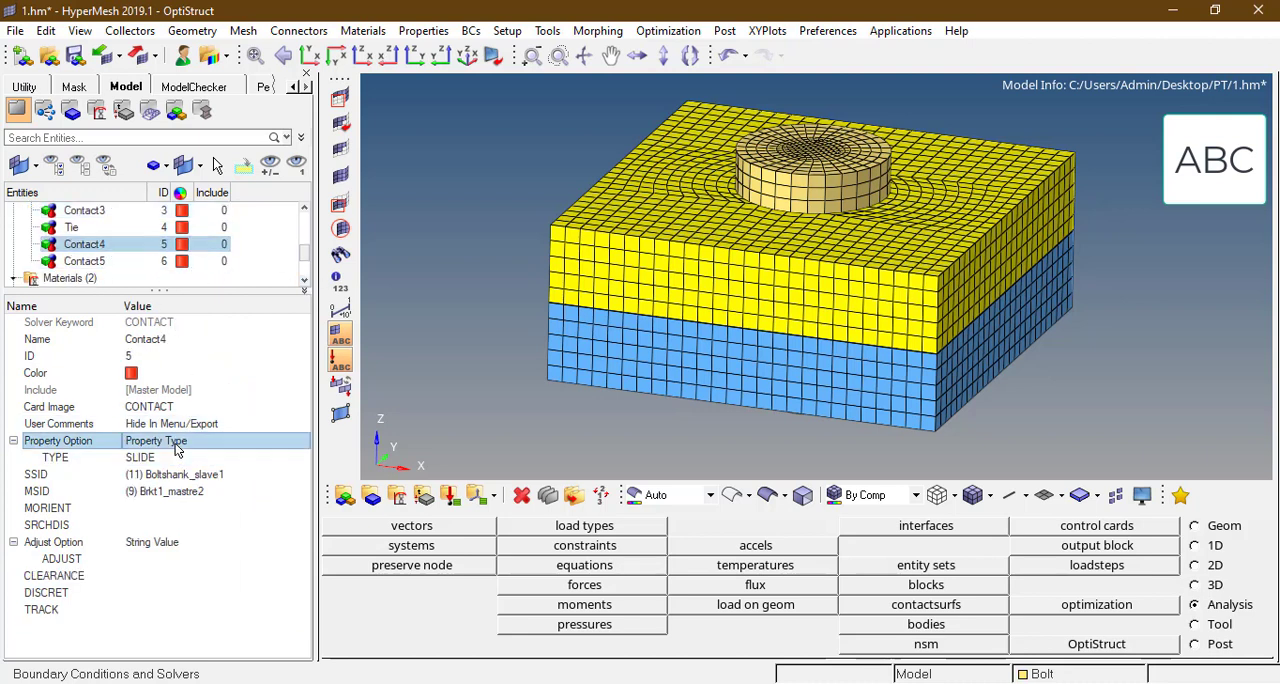
{"action": "left_click", "coordinate": [178, 441]}
{"action": "left_click", "coordinate": [180, 474]}
{"action": "left_click", "coordinate": [170, 457]}
{"action": "left_click", "coordinate": [170, 457]}
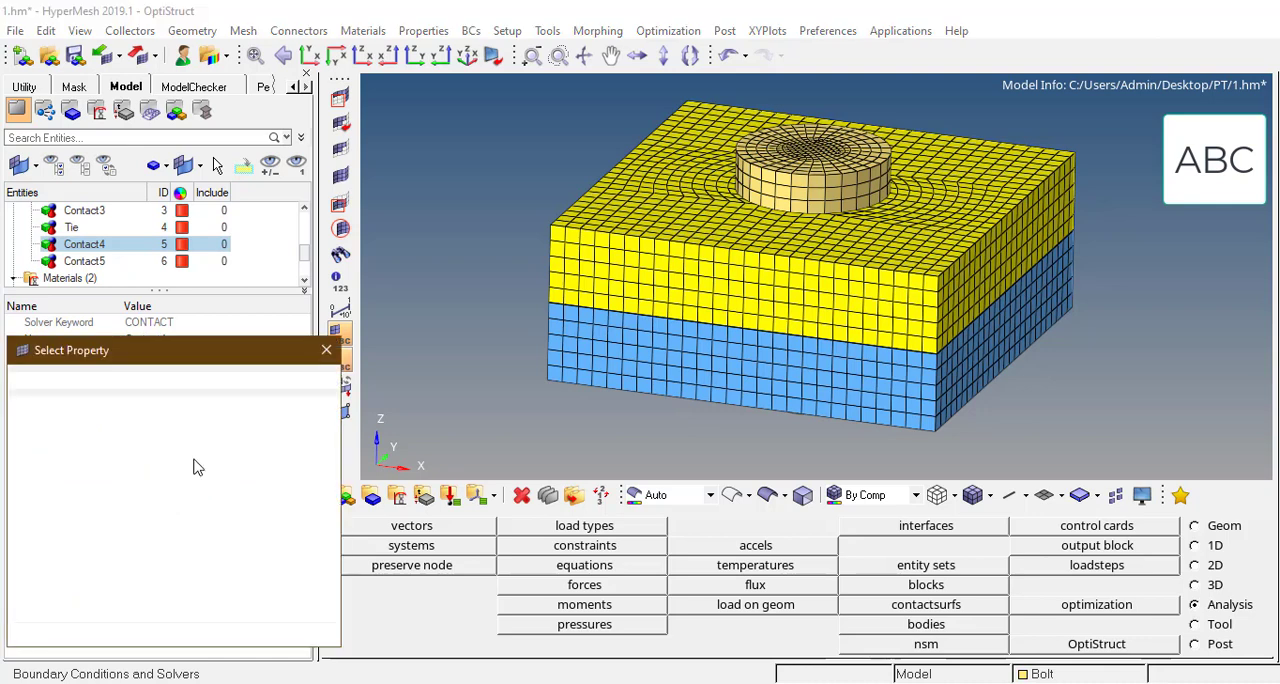
{"action": "left_click", "coordinate": [232, 636]}
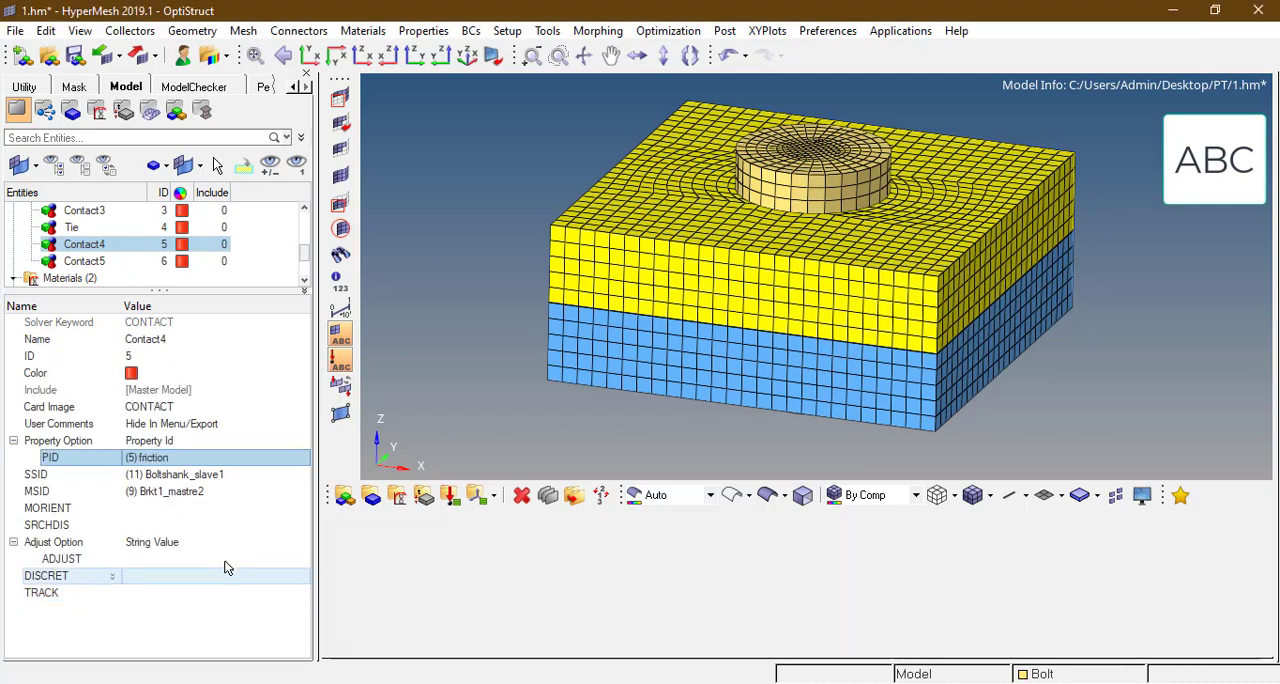
Step: Set DISCRET to S2S, TRACK to SMALL and CORNER to VALUE for the Contact4 group
{"action": "left_click", "coordinate": [177, 575]}
{"action": "left_click", "coordinate": [177, 575]}
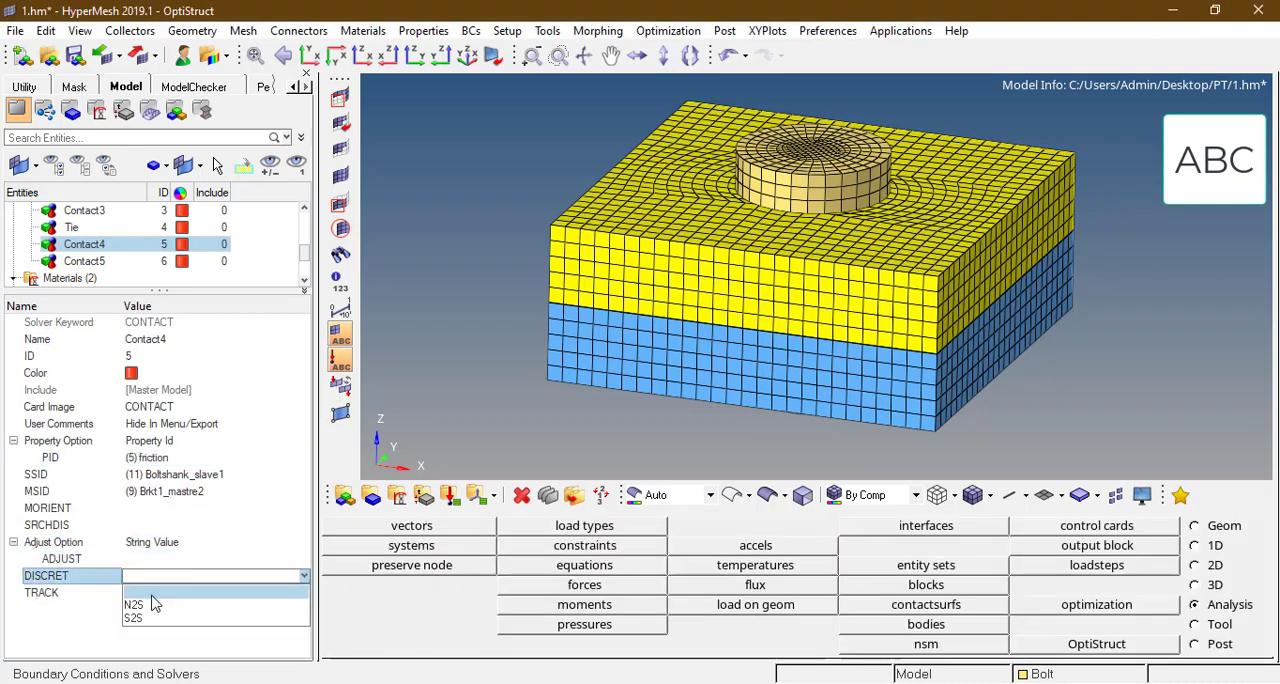
{"action": "left_click", "coordinate": [140, 618]}
{"action": "left_click", "coordinate": [233, 592]}
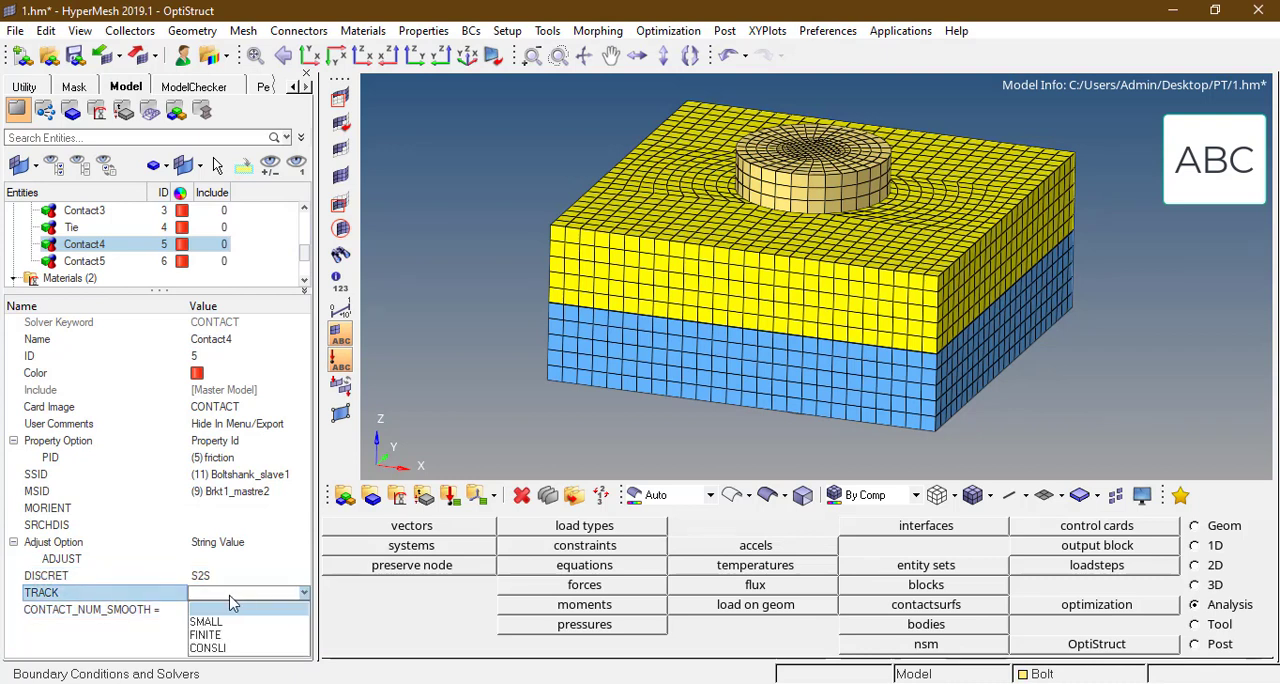
{"action": "left_click", "coordinate": [226, 610]}
{"action": "left_click", "coordinate": [233, 592]}
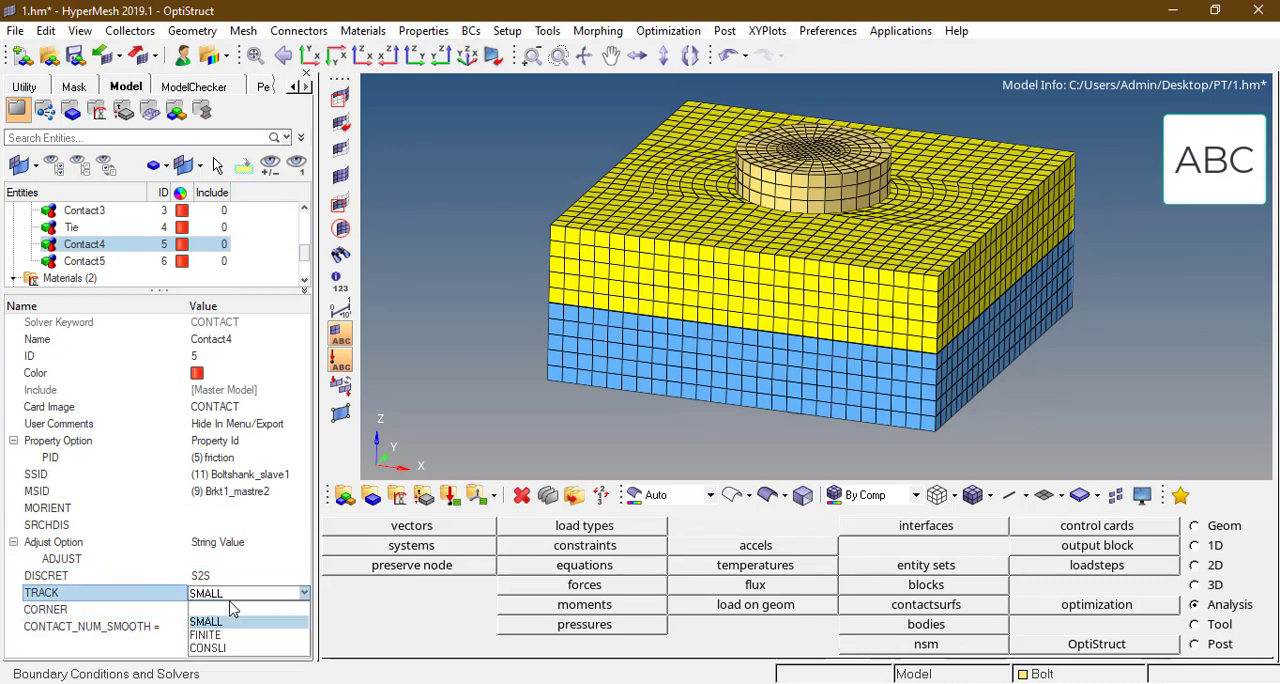
{"action": "left_click", "coordinate": [108, 652]}
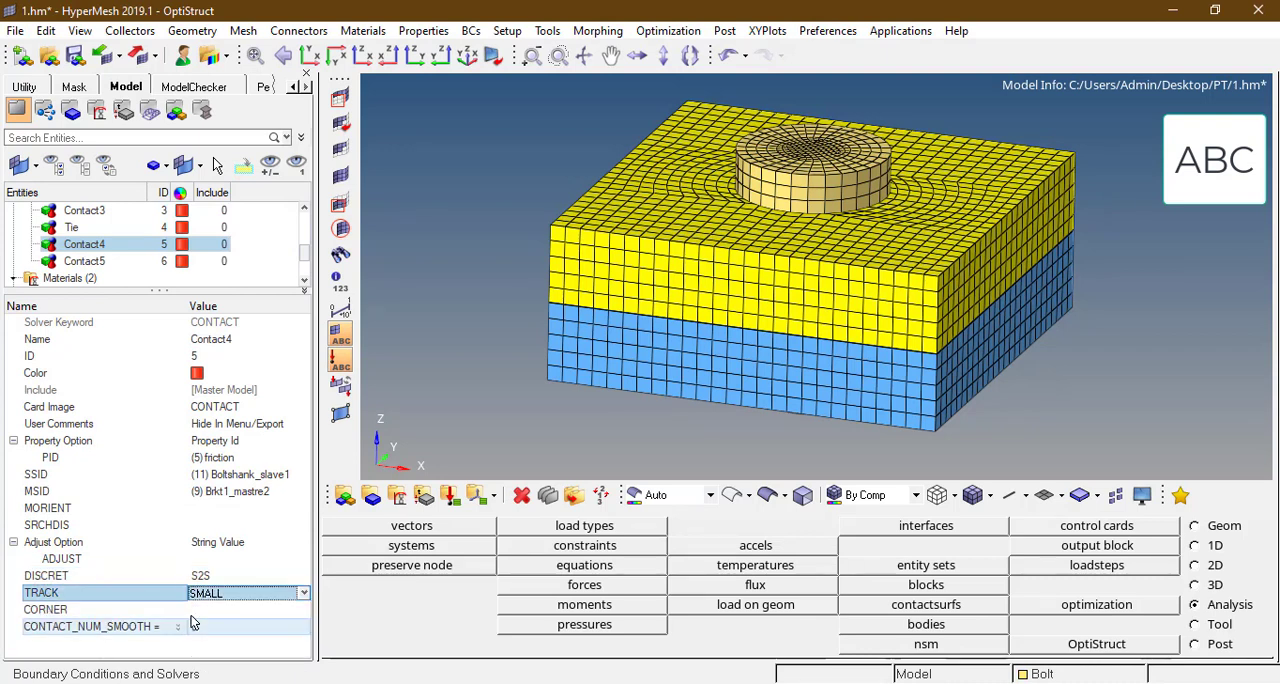
{"action": "left_click", "coordinate": [236, 609]}
{"action": "left_click", "coordinate": [204, 665]}
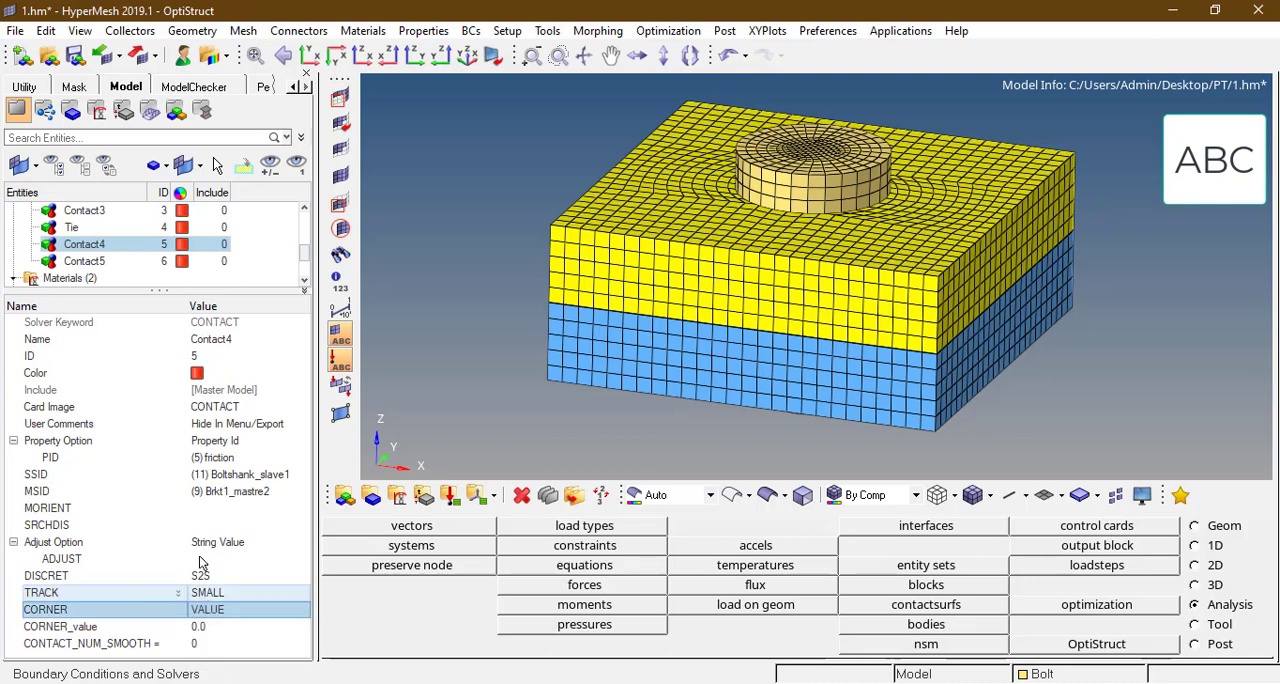
Step: Set the Contact5 group's Property Option to Property Id and assign the friction property as its PID
{"action": "left_click", "coordinate": [126, 263]}
{"action": "left_click", "coordinate": [185, 445]}
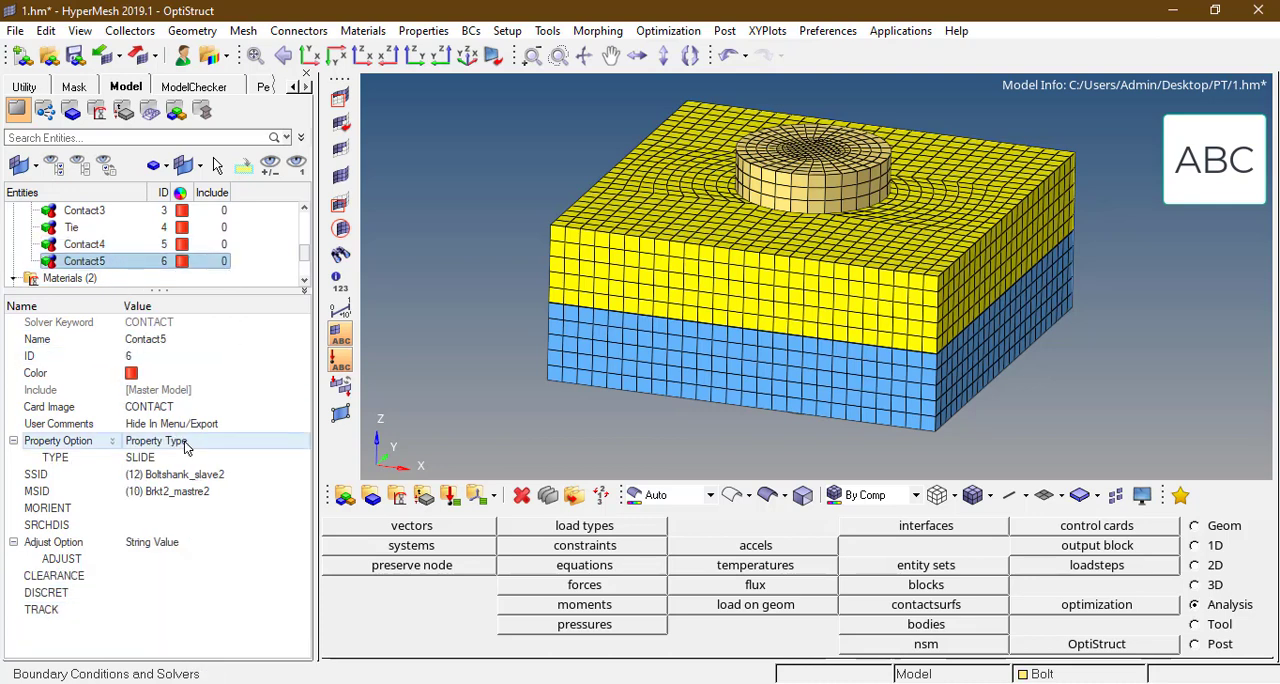
{"action": "left_click", "coordinate": [185, 445]}
{"action": "left_click", "coordinate": [176, 482]}
{"action": "left_click", "coordinate": [176, 444]}
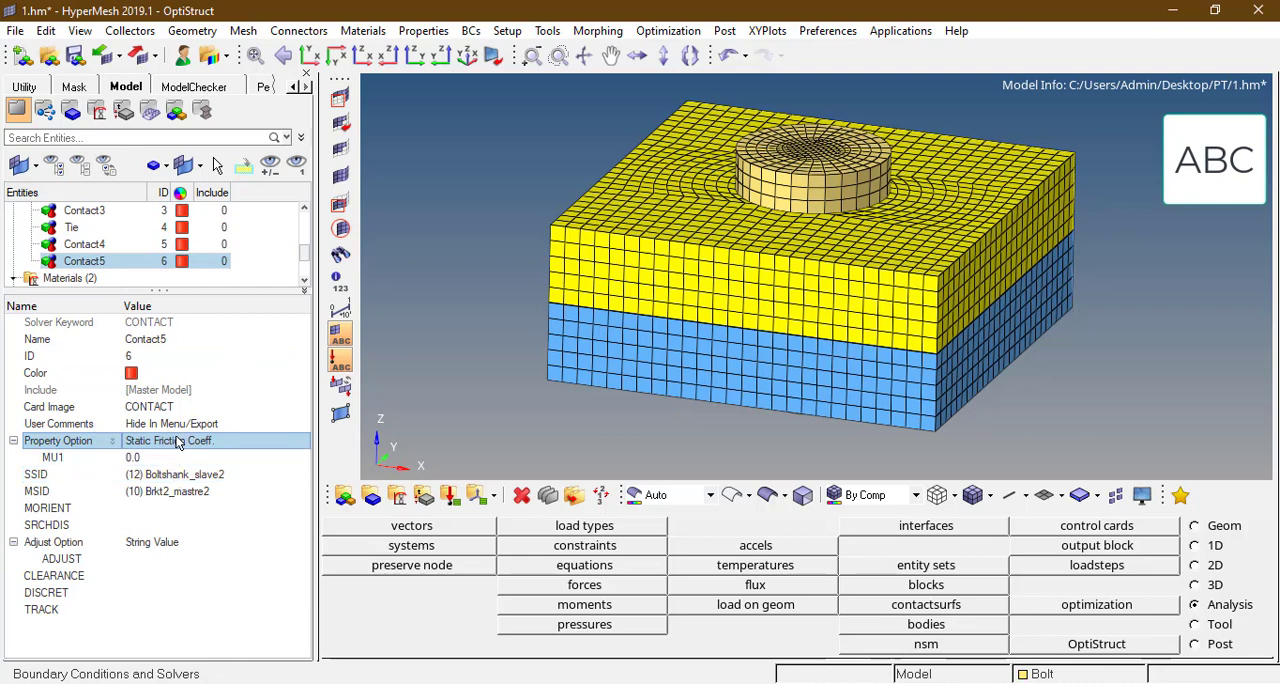
{"action": "left_click", "coordinate": [176, 444]}
{"action": "left_click", "coordinate": [177, 458]}
{"action": "left_click", "coordinate": [177, 458]}
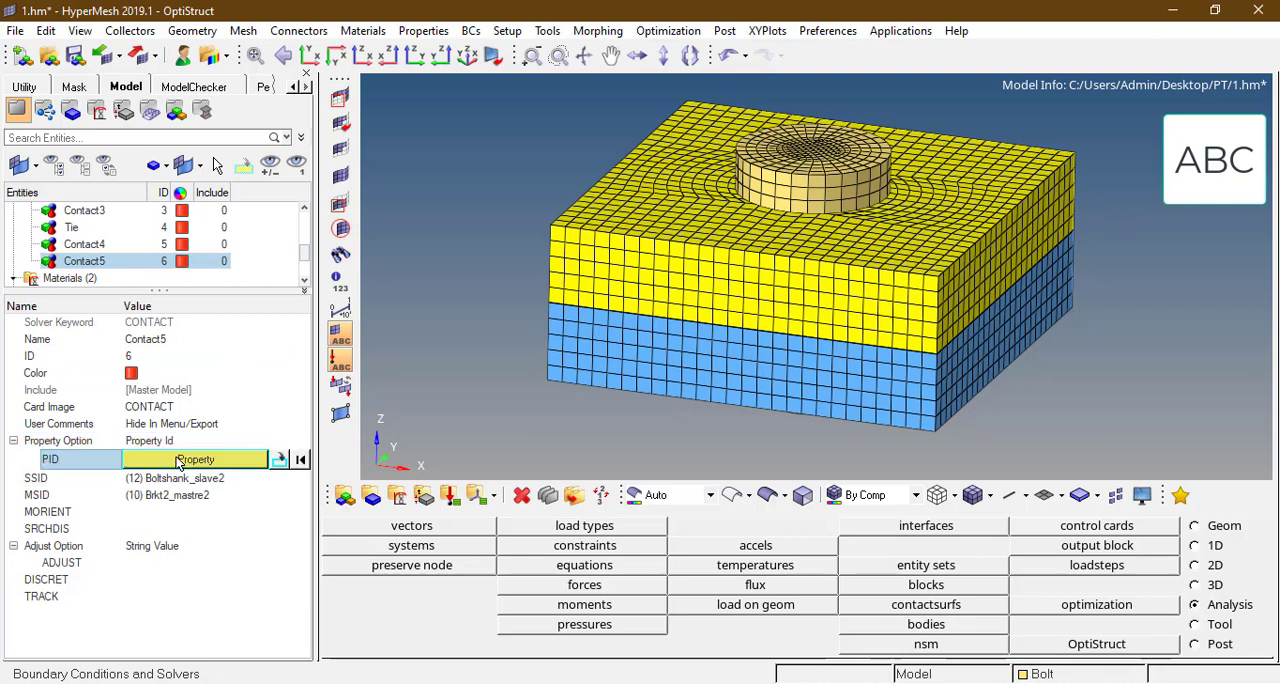
{"action": "left_click", "coordinate": [177, 458]}
{"action": "left_click", "coordinate": [233, 635]}
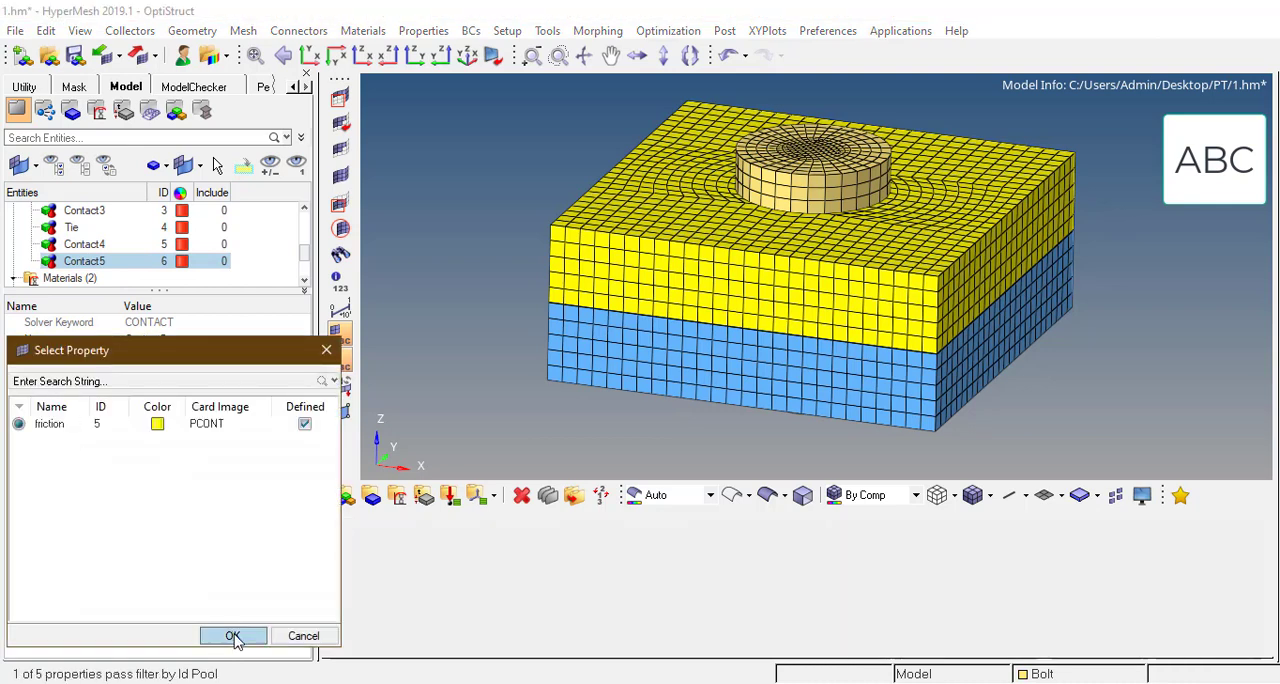
Step: Set DISCRET to S2S, TRACK to SMALL and CORNER to VALUE for the Contact5 group
{"action": "left_click", "coordinate": [185, 576]}
{"action": "left_click", "coordinate": [185, 576]}
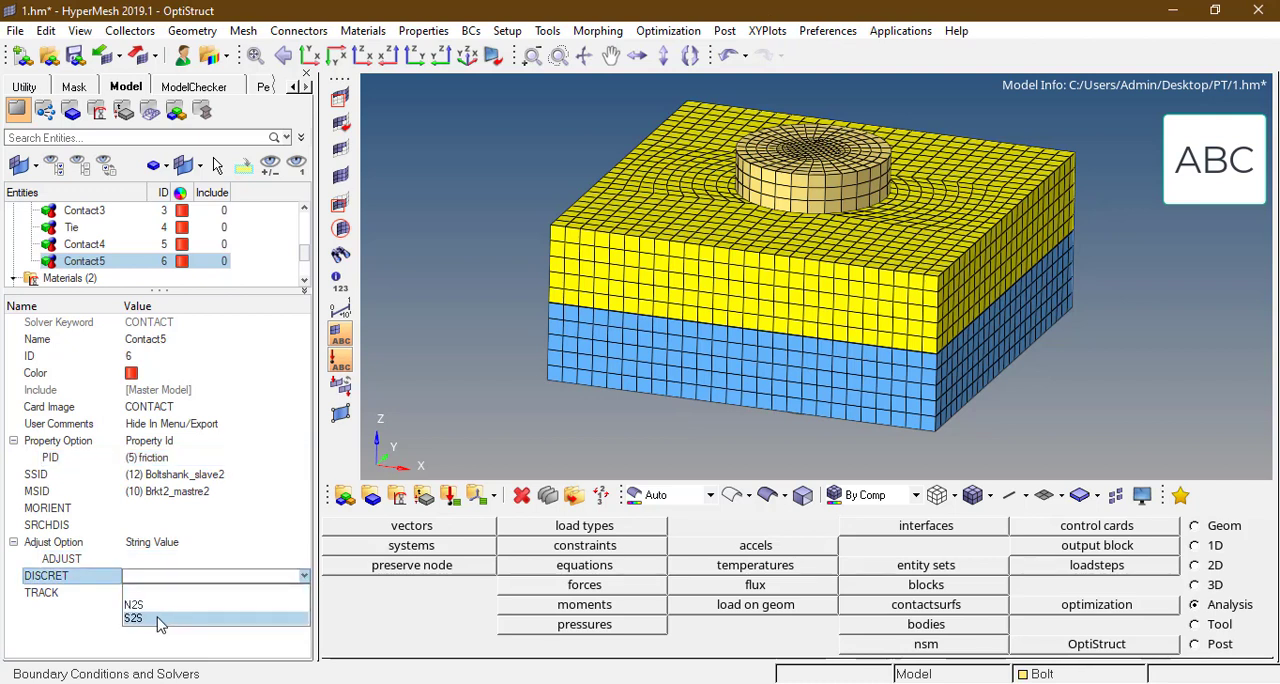
{"action": "left_click", "coordinate": [160, 618]}
{"action": "left_click", "coordinate": [242, 593]}
{"action": "left_click", "coordinate": [242, 593]}
{"action": "left_click", "coordinate": [203, 622]}
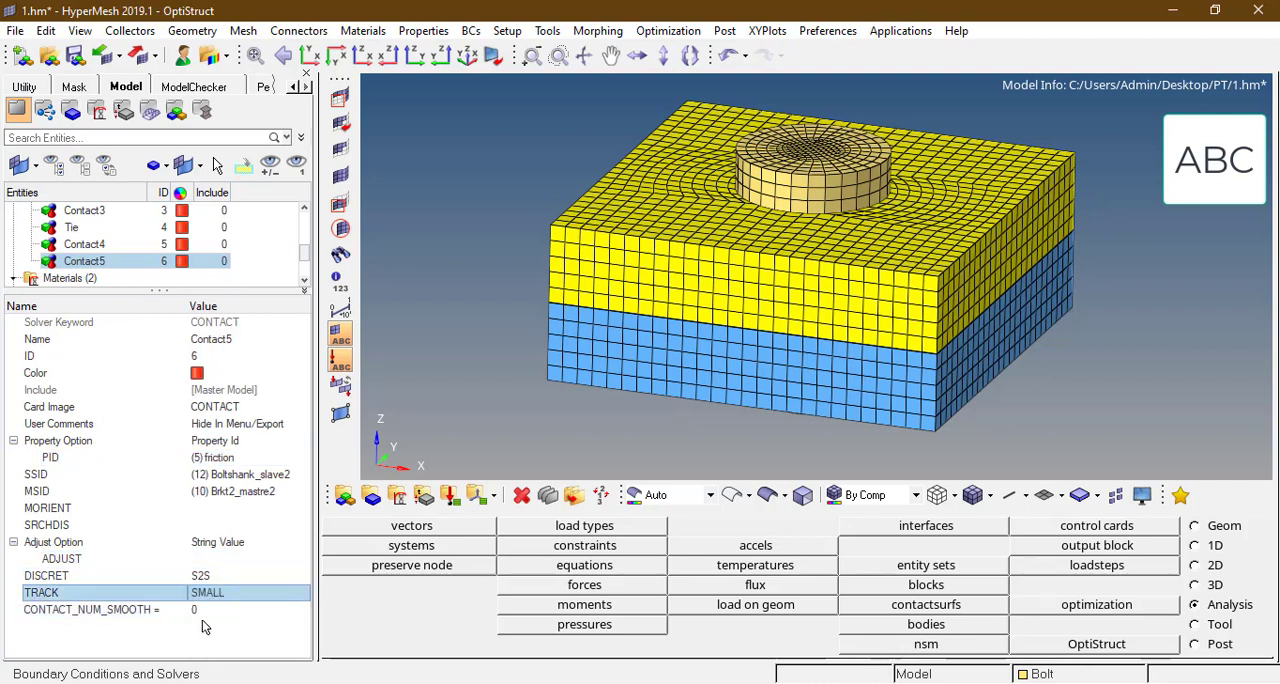
{"action": "left_click", "coordinate": [214, 610]}
{"action": "left_click", "coordinate": [214, 610]}
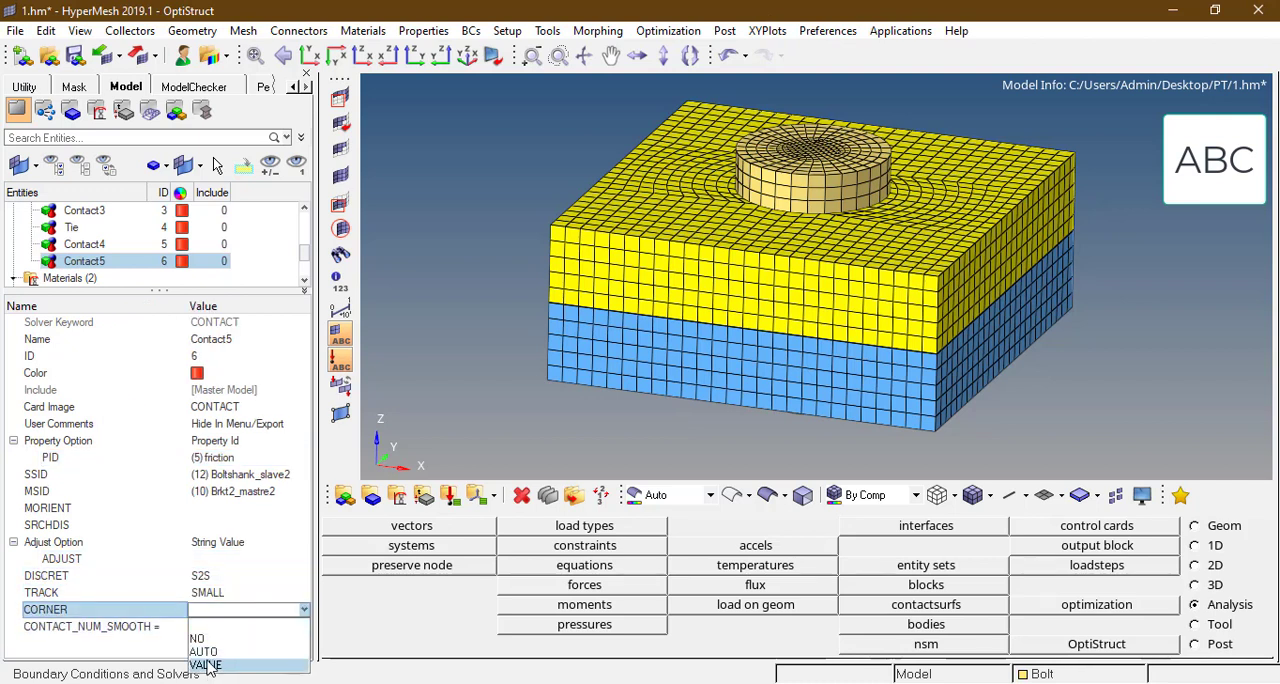
{"action": "left_click", "coordinate": [205, 665]}
Step: Set DISCRET to N2S for the Tie group
{"action": "left_click", "coordinate": [120, 227]}
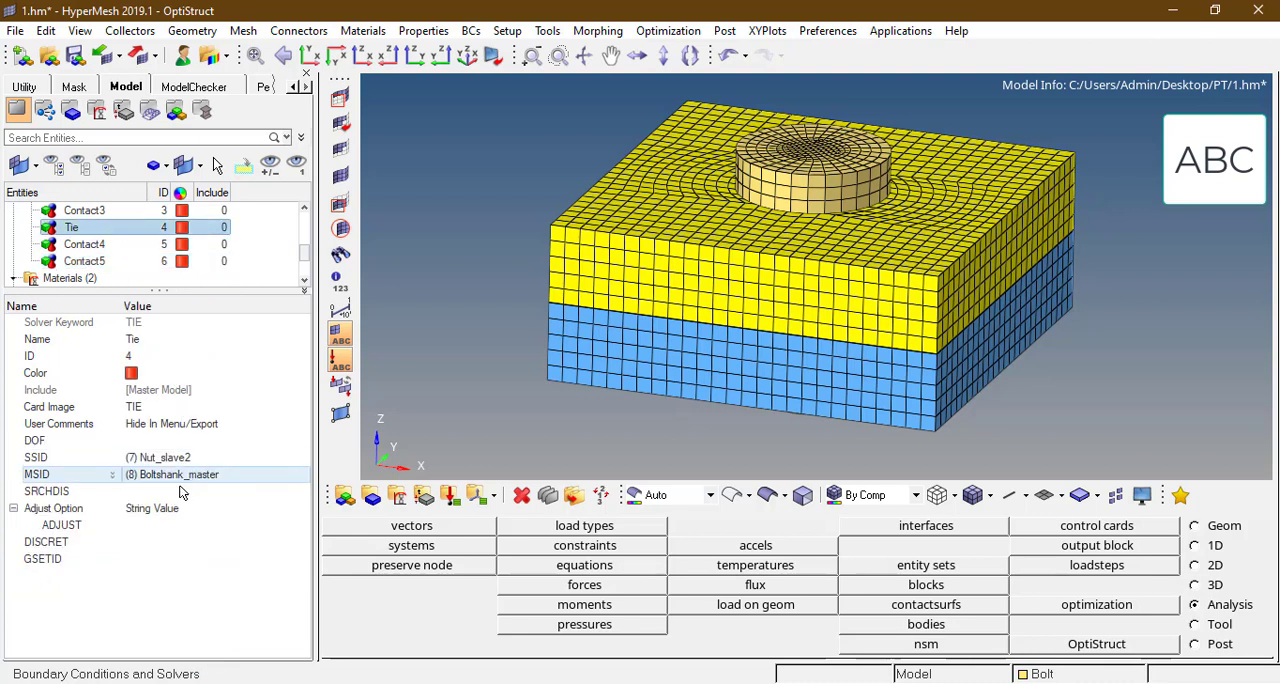
{"action": "left_click", "coordinate": [163, 542]}
{"action": "left_click", "coordinate": [163, 542]}
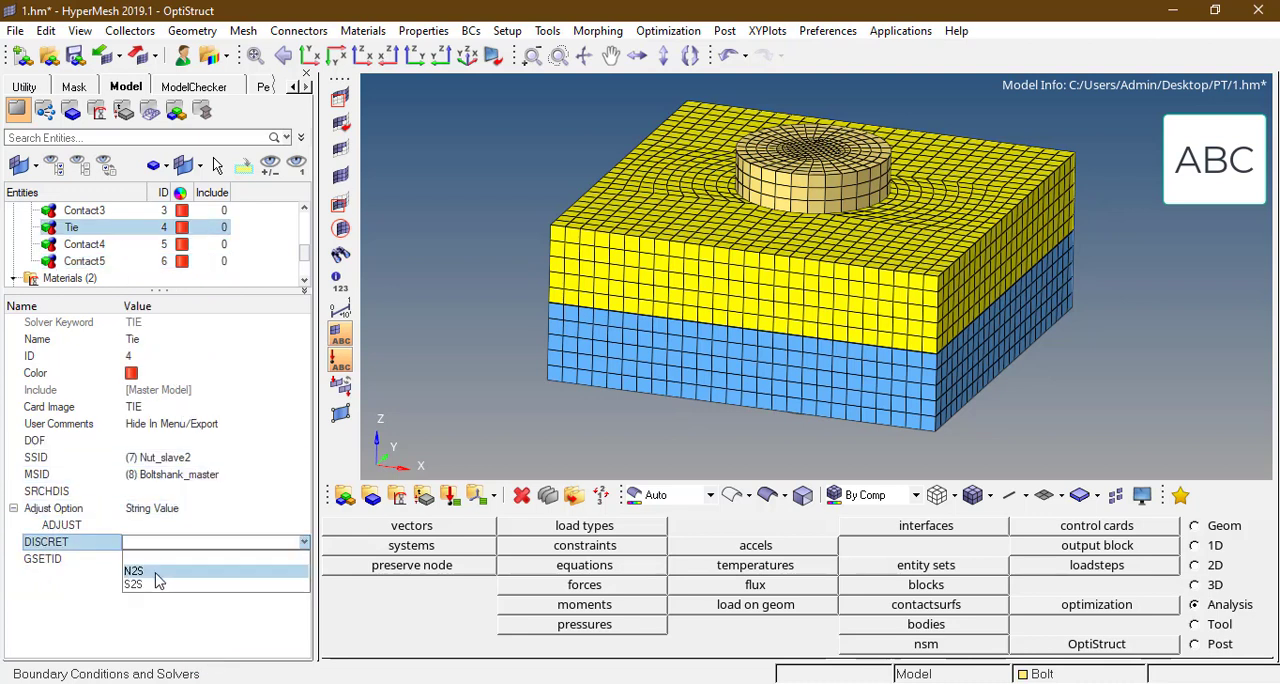
{"action": "left_click", "coordinate": [156, 572]}
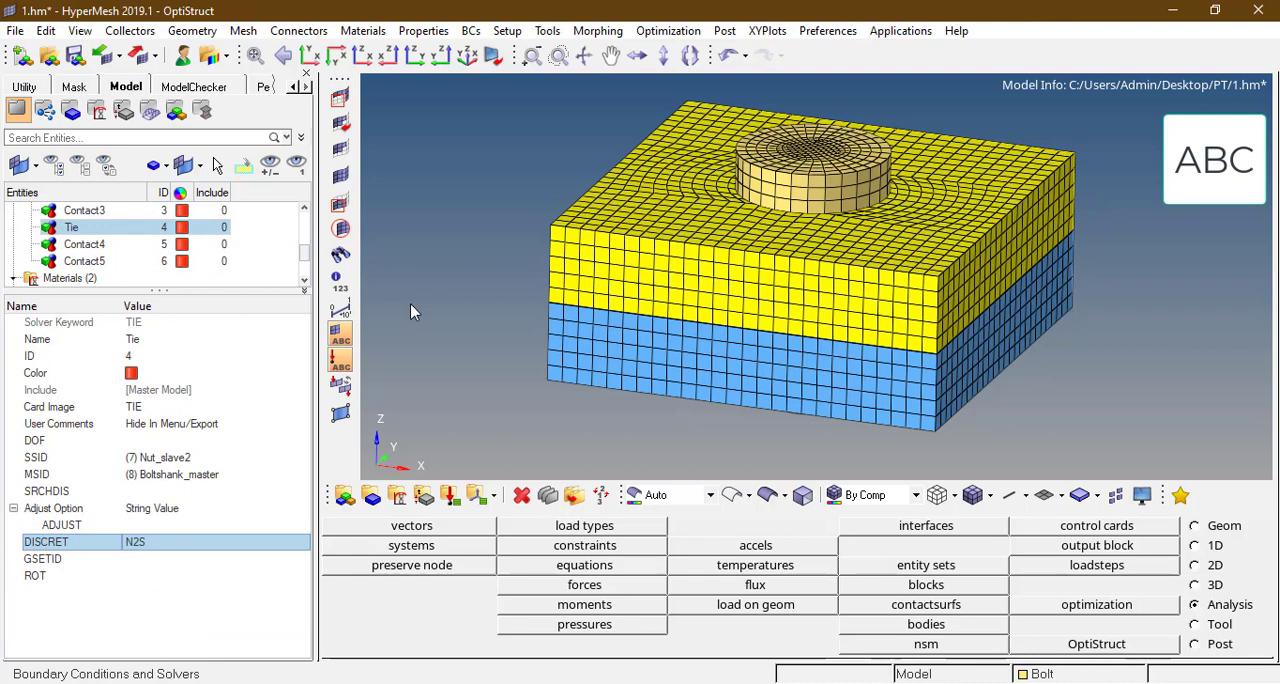
Step: Create a load collector named SPC with no card image
{"action": "left_click_drag", "start_coordinate": [307, 252], "coordinate": [307, 274]}
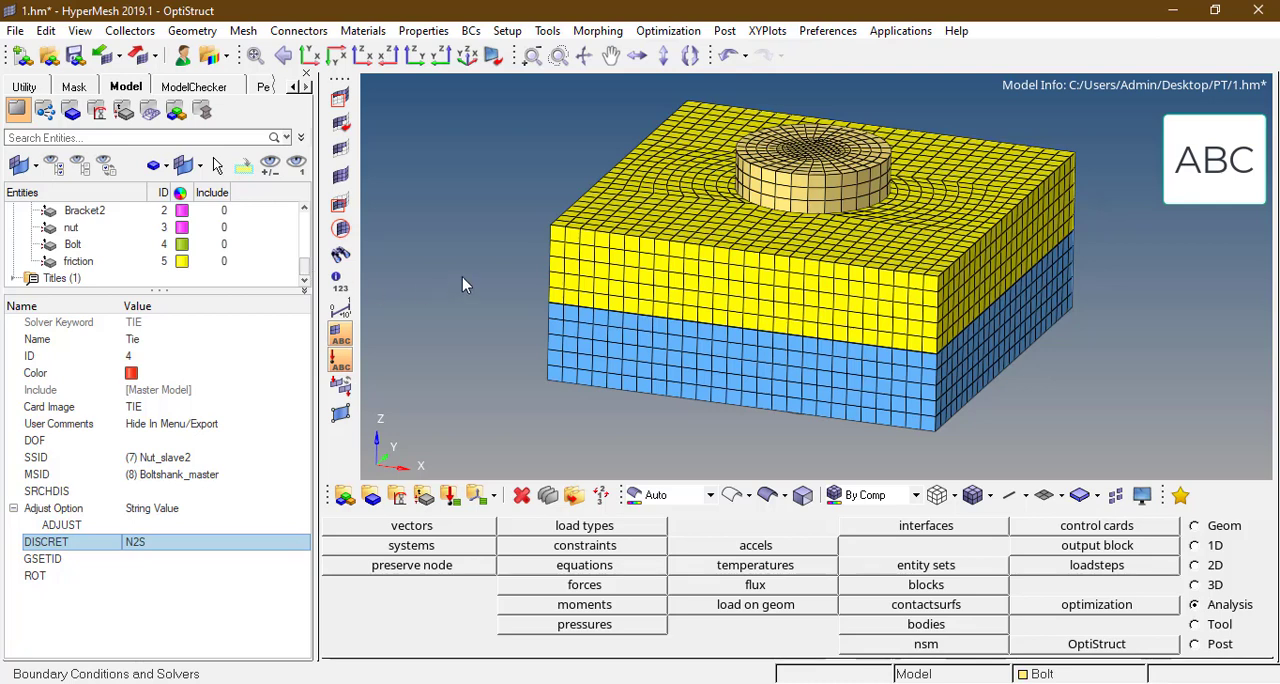
{"action": "scroll", "coordinate": [444, 285], "scroll_direction": "down", "scroll_amount": 1}
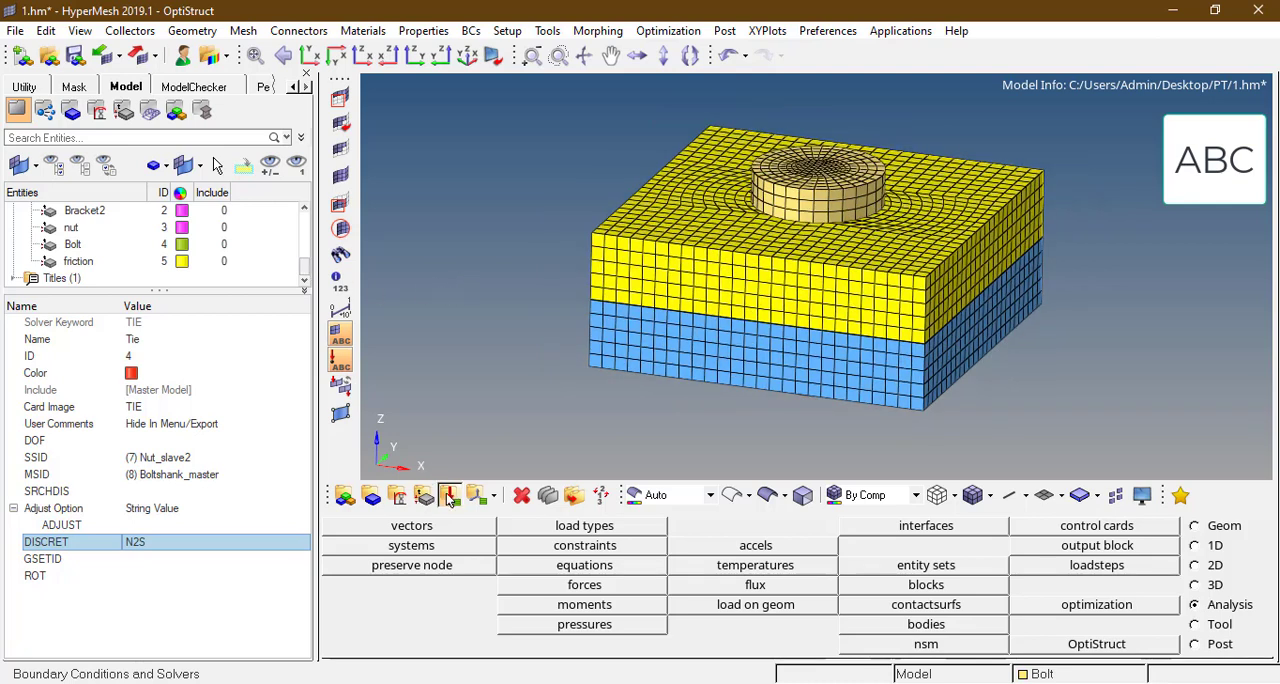
{"action": "left_click", "coordinate": [449, 494]}
{"action": "left_click", "coordinate": [633, 528]}
{"action": "type", "text": "S"}
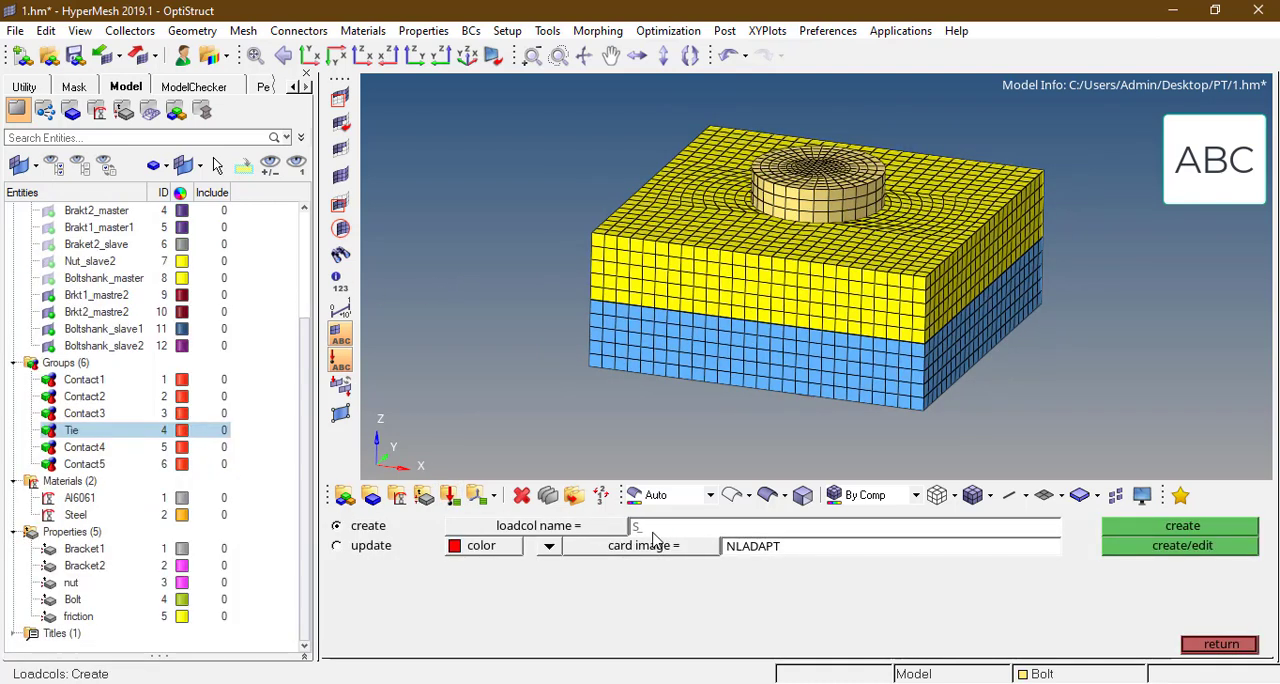
{"action": "type", "text": "PC_"}
{"action": "left_click", "coordinate": [550, 548]}
{"action": "left_click", "coordinate": [545, 566]}
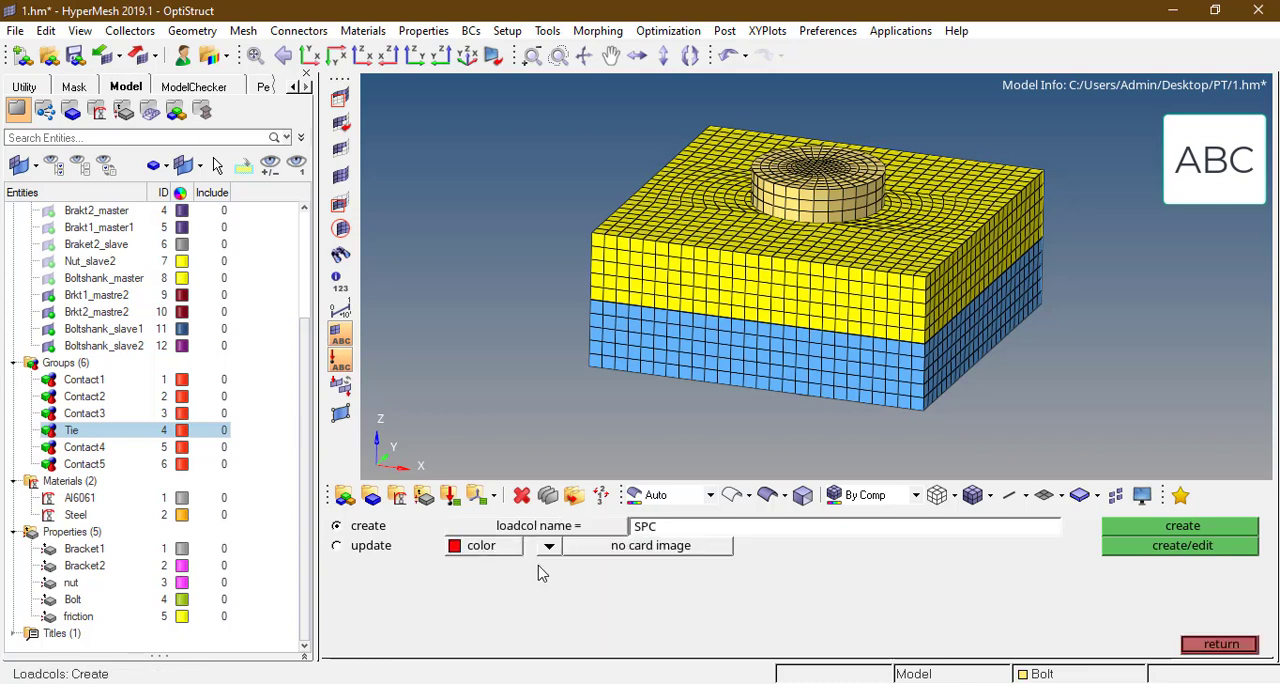
{"action": "left_click", "coordinate": [1185, 527]}
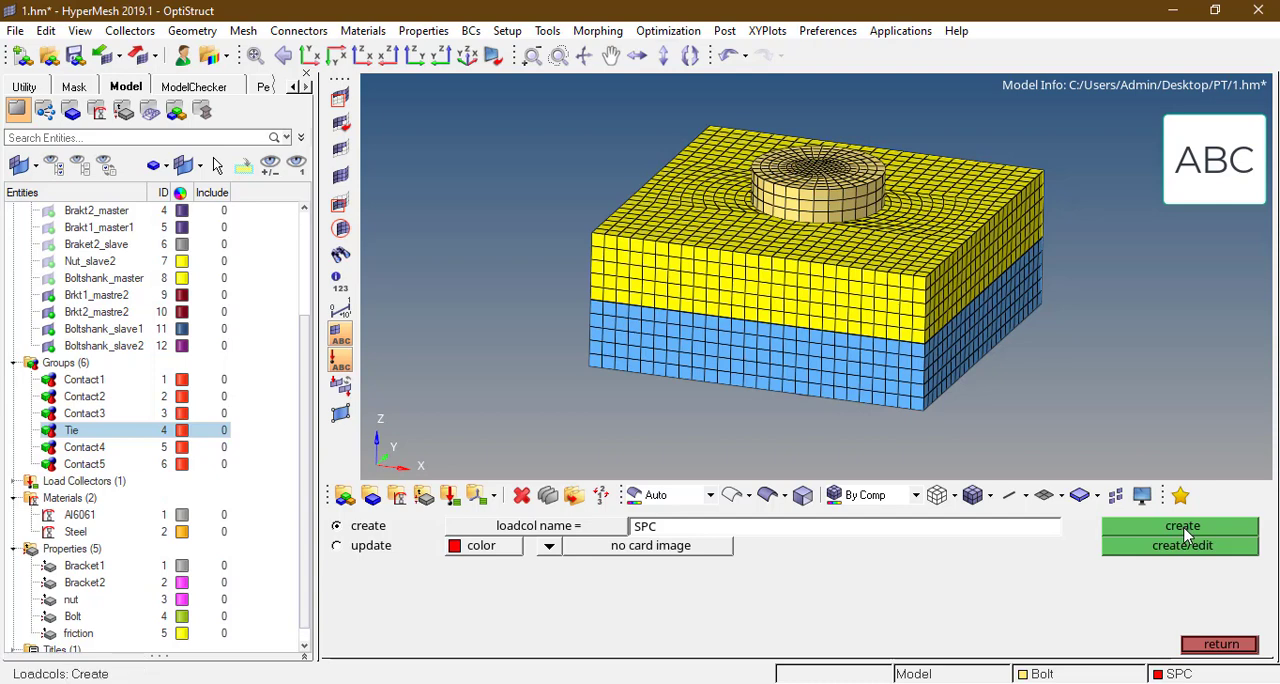
{"action": "left_click", "coordinate": [1220, 644]}
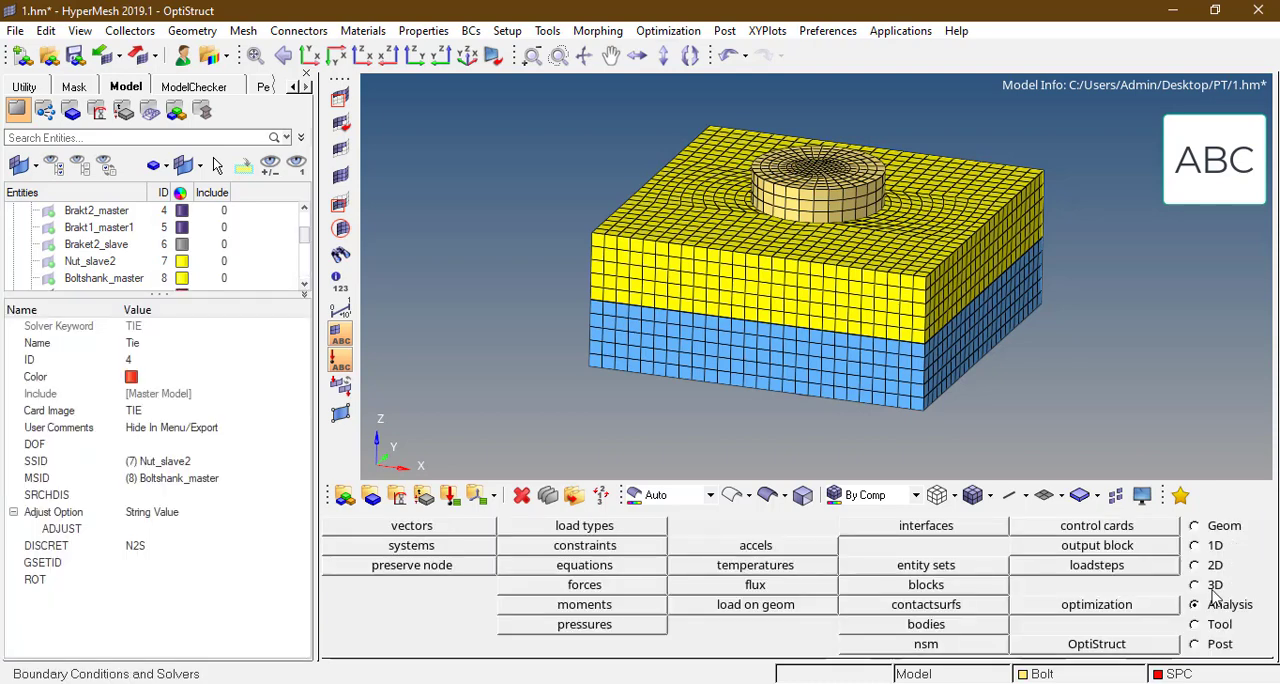
Step: Create SPC constraints with dof1 to dof6 fixed at 0.000 on the four bottom corner nodes of the blue lower bracket
{"action": "left_click", "coordinate": [600, 548]}
{"action": "scroll", "coordinate": [612, 385], "scroll_direction": "up", "scroll_amount": 3}
{"action": "left_click", "coordinate": [582, 363]}
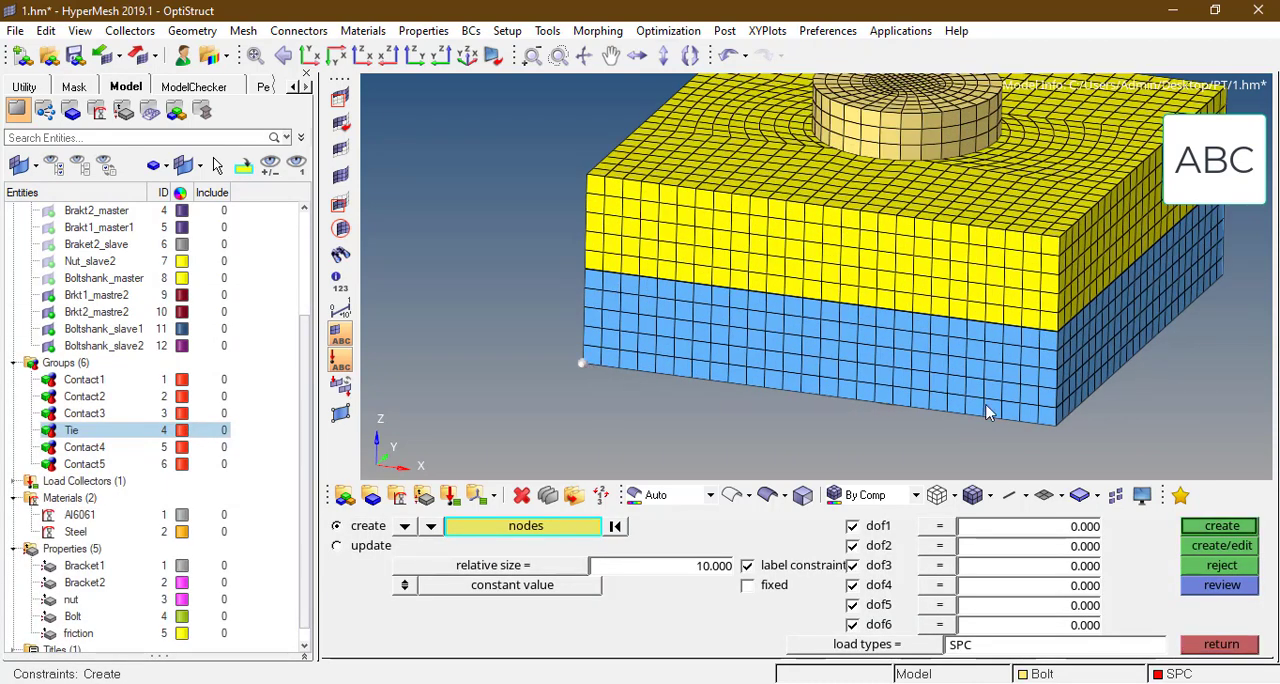
{"action": "left_click", "coordinate": [1054, 425]}
{"action": "scroll", "coordinate": [1107, 238], "scroll_direction": "down", "scroll_amount": 3, "text": "ctrl"}
{"action": "left_click_drag", "start_coordinate": [1107, 242], "coordinate": [1050, 238], "text": "ctrl"}
{"action": "scroll", "coordinate": [1182, 247], "scroll_direction": "up", "scroll_amount": 3}
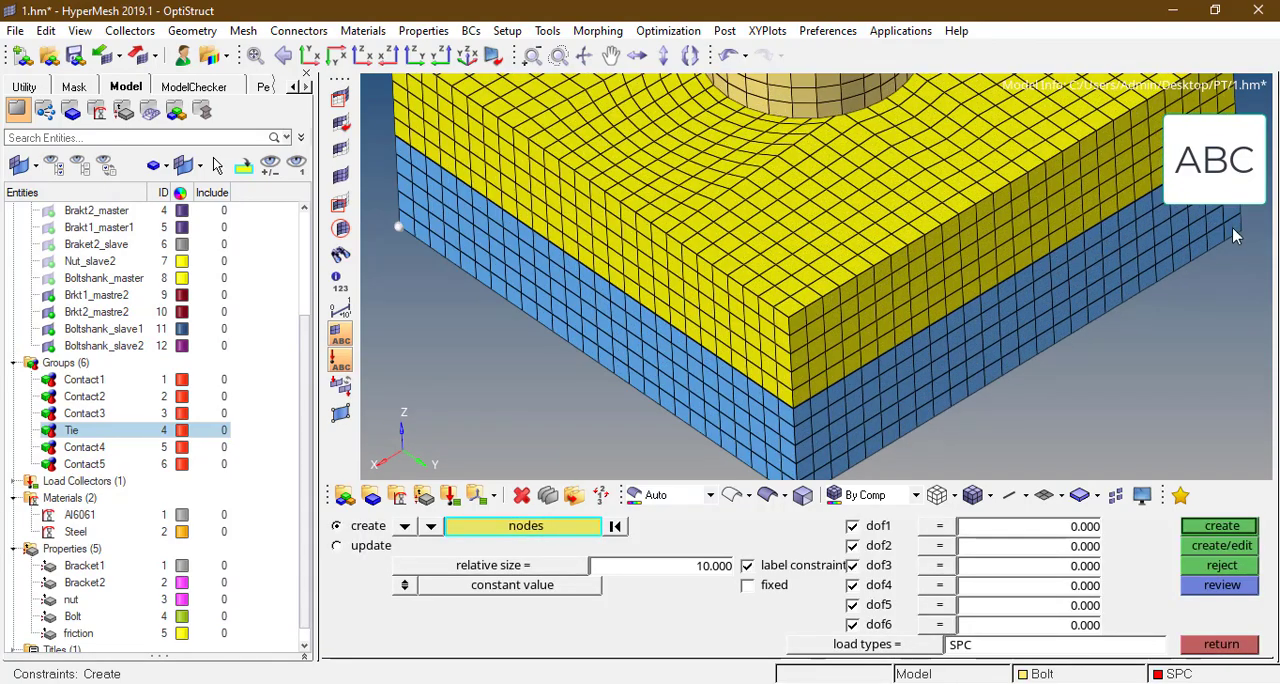
{"action": "left_click", "coordinate": [1241, 231]}
{"action": "left_click", "coordinate": [1212, 535]}
{"action": "scroll", "coordinate": [862, 328], "scroll_direction": "down", "scroll_amount": 4}
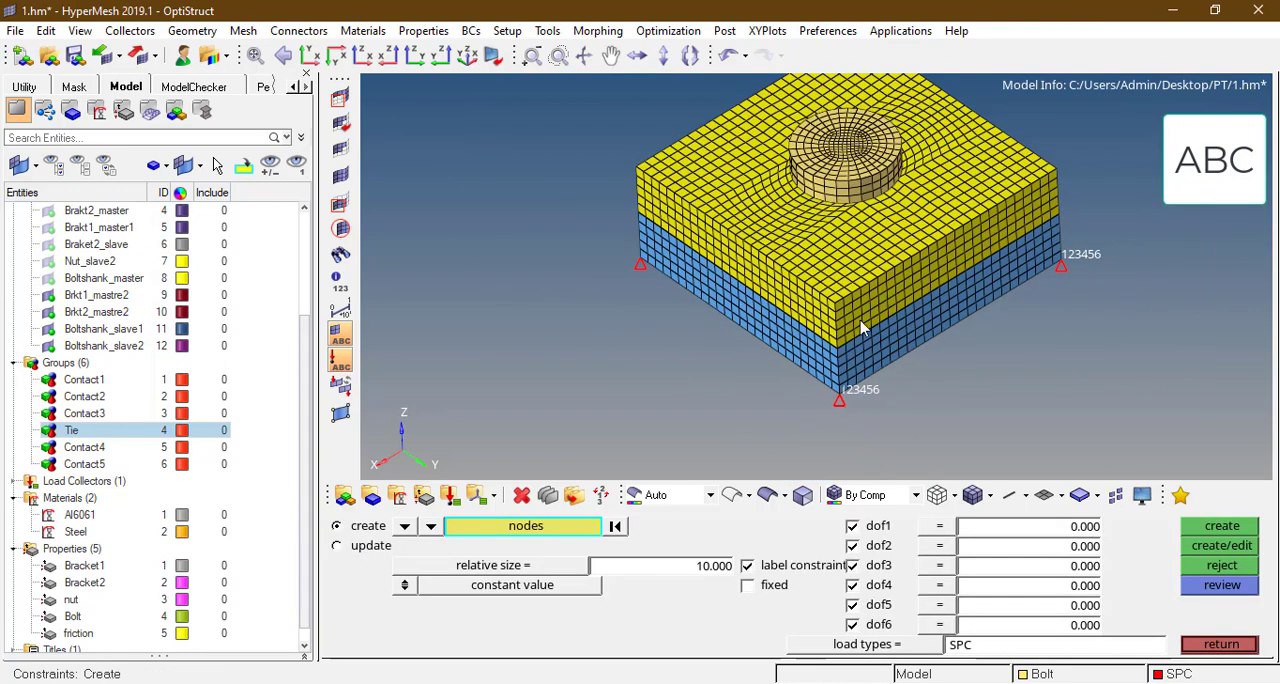
{"action": "key", "text": "Escape"}
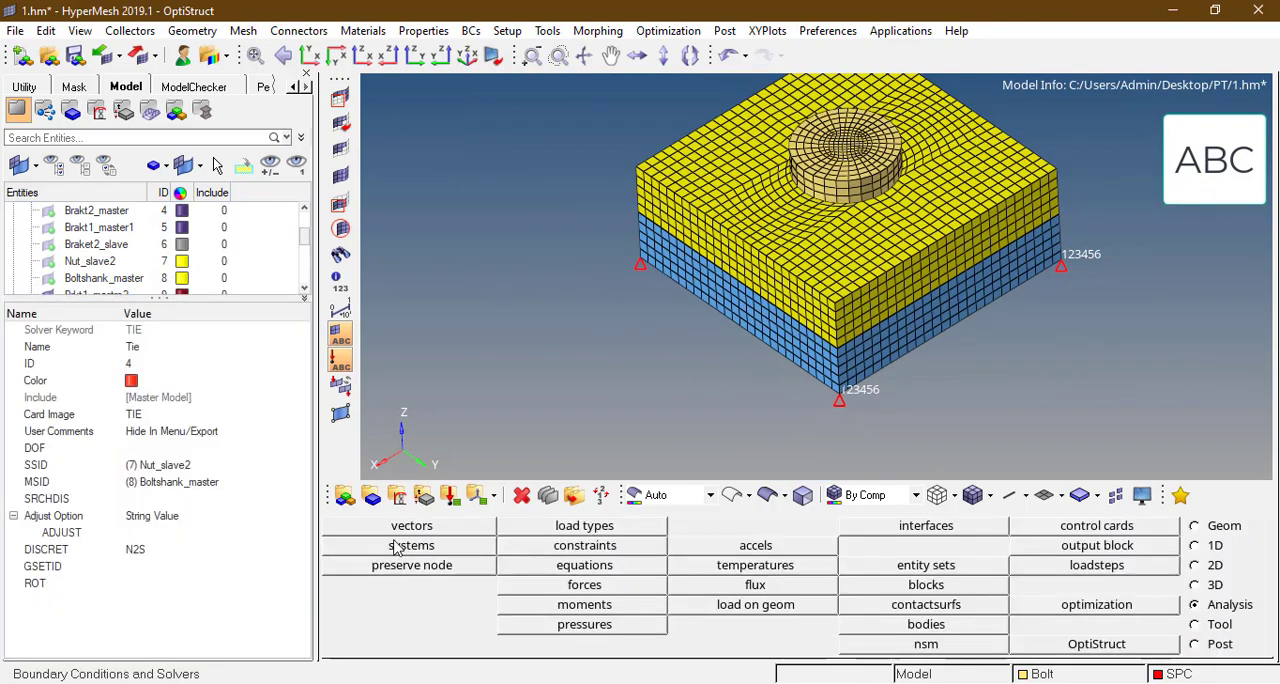
Step: Create a load collector named Nlout with the NLOUT card image and open its card for editing
{"action": "left_click", "coordinate": [450, 495]}
{"action": "left_click", "coordinate": [684, 530]}
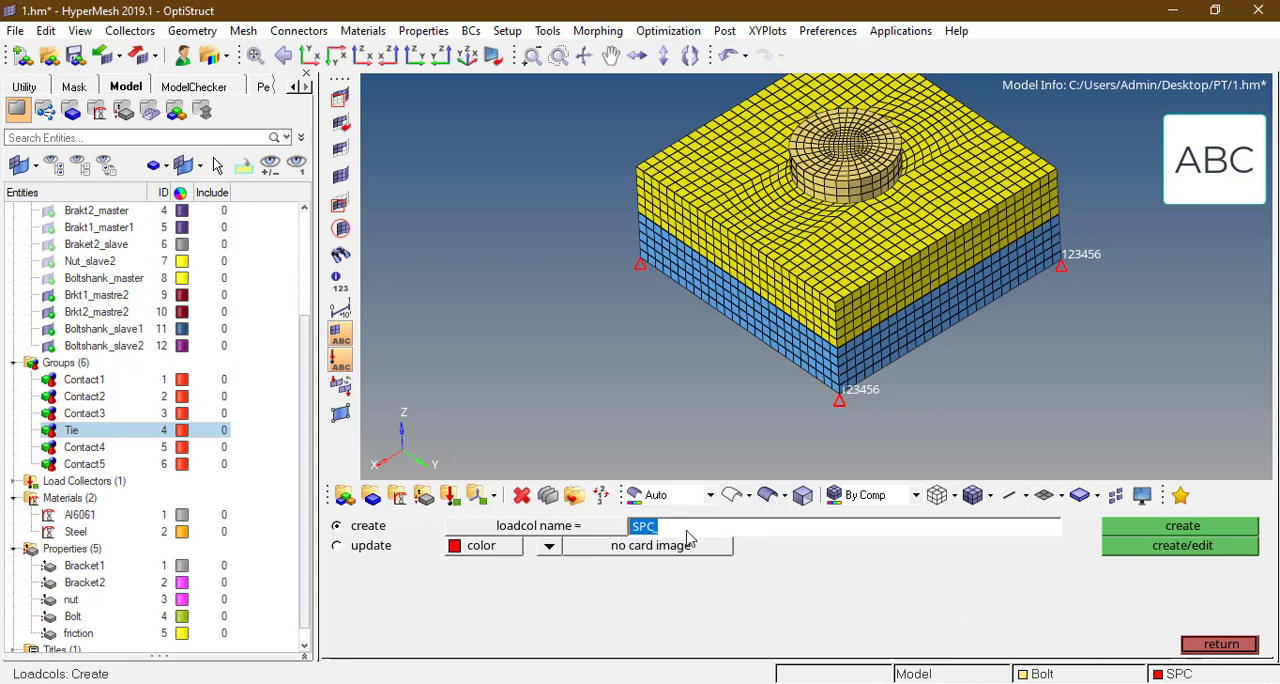
{"action": "type", "text": "Nlout"}
{"action": "left_click", "coordinate": [549, 545]}
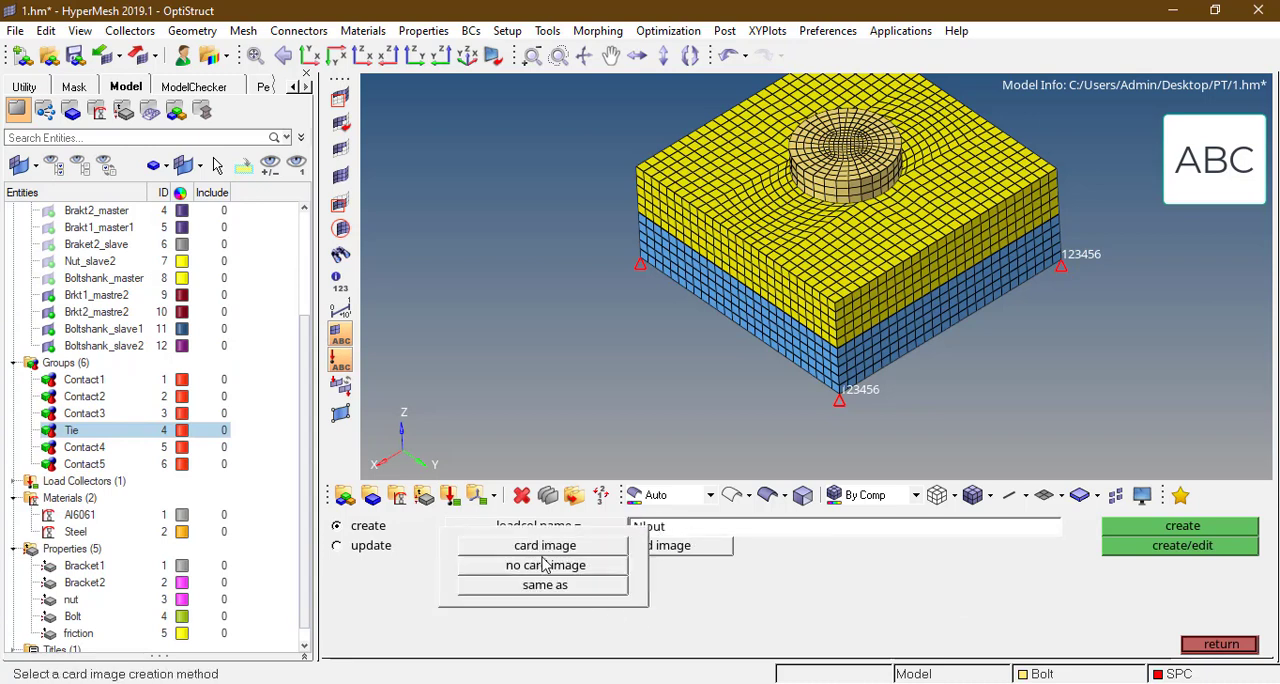
{"action": "left_click", "coordinate": [555, 523]}
{"action": "left_click", "coordinate": [658, 550]}
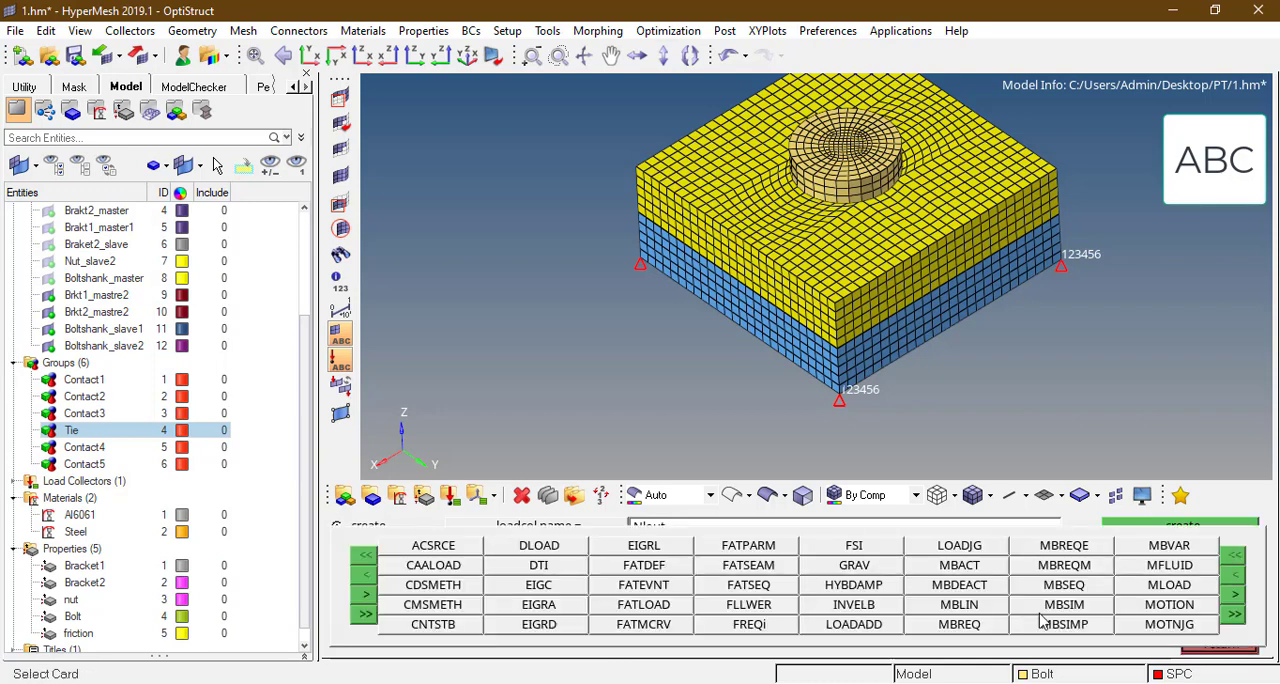
{"action": "left_click", "coordinate": [1235, 595]}
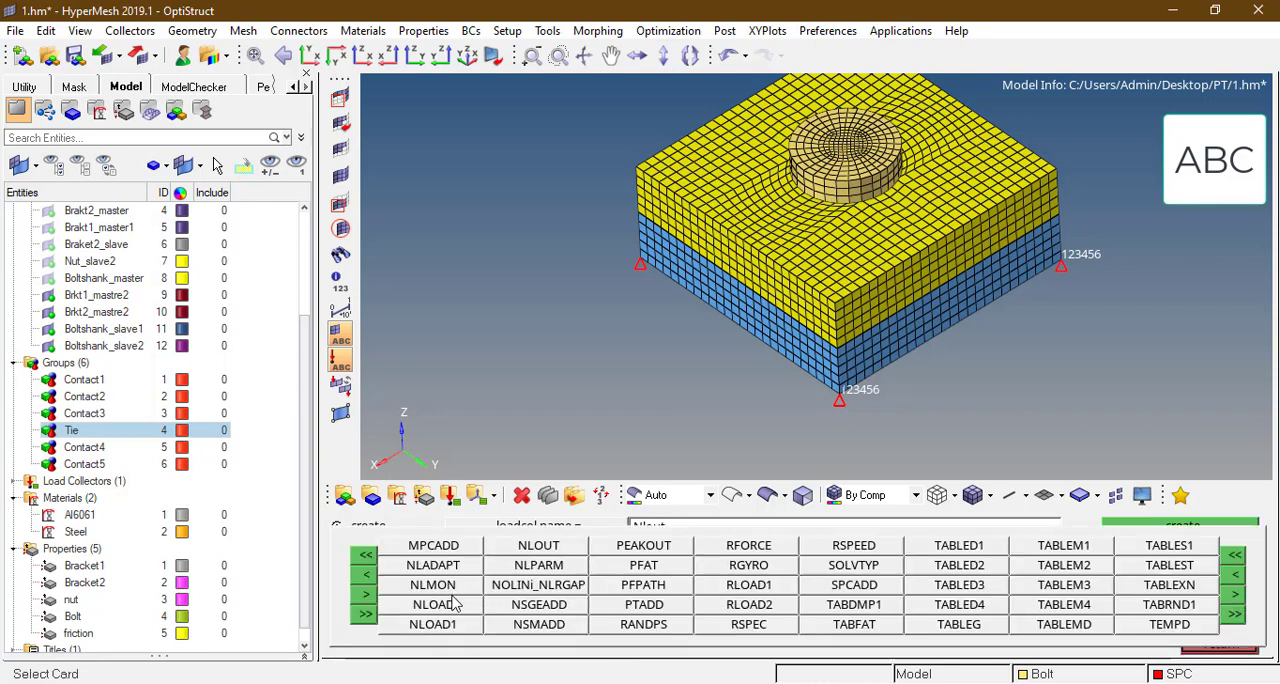
{"action": "left_click", "coordinate": [538, 545]}
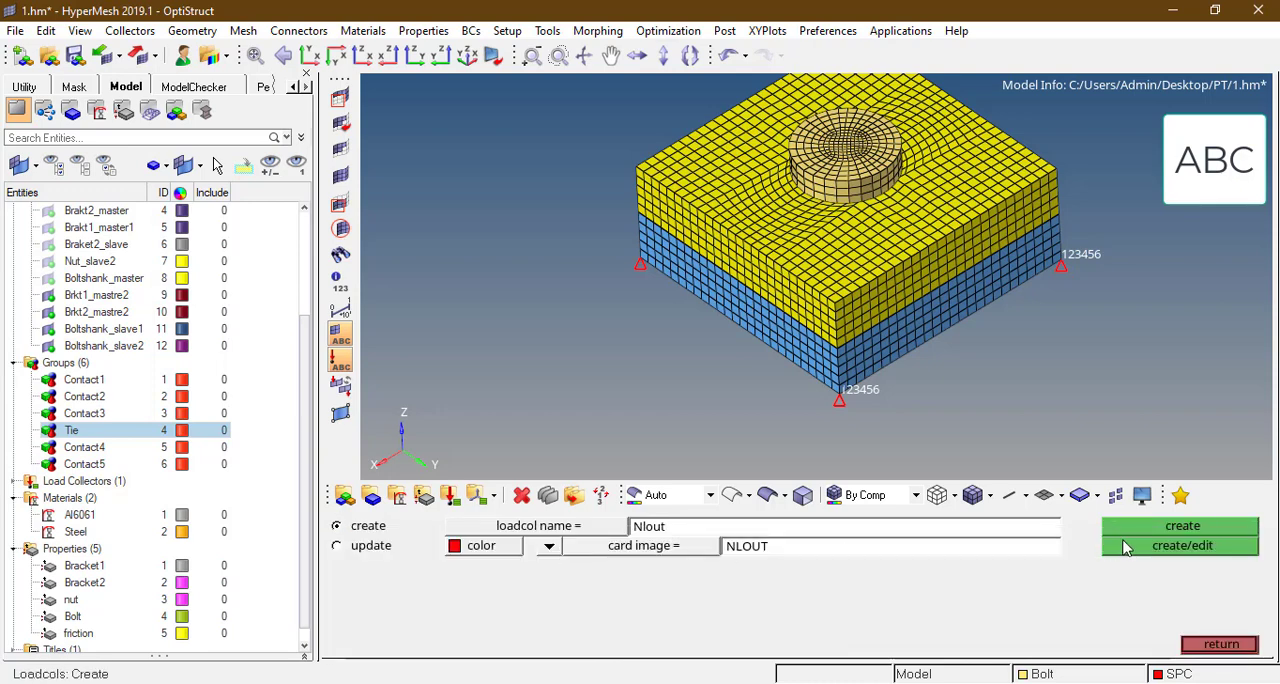
{"action": "left_click", "coordinate": [1160, 548]}
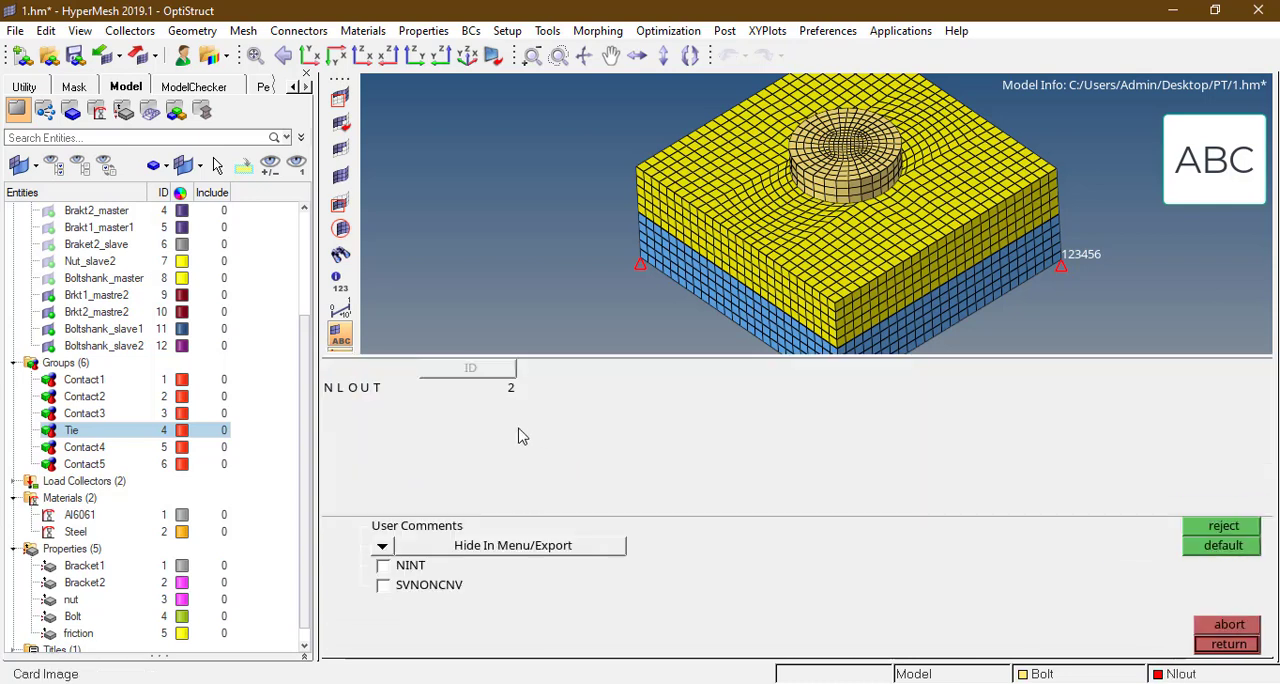
Step: Enable NINT and SVNONCNV on the NLOUT card, setting NINT to 10 and SVNONCNV to YES
{"action": "left_click", "coordinate": [383, 566]}
{"action": "left_click", "coordinate": [383, 585]}
{"action": "left_click", "coordinate": [658, 387]}
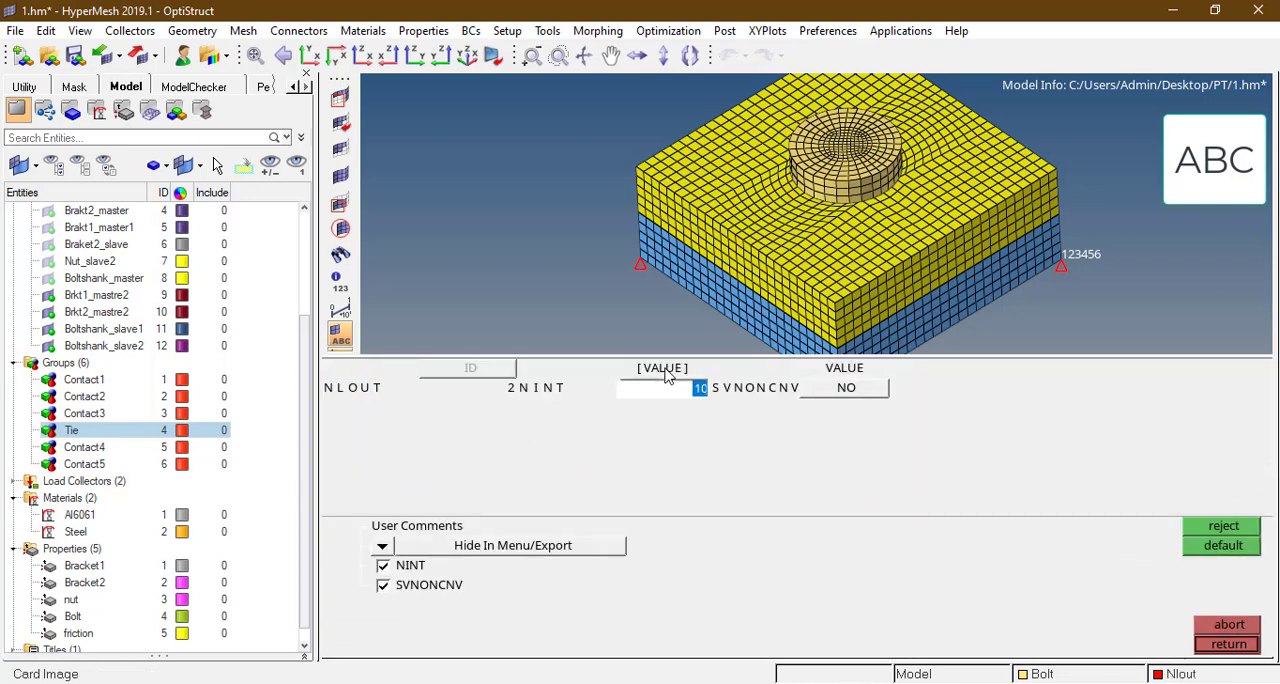
{"action": "type", "text": "10"}
{"action": "left_click", "coordinate": [860, 388]}
{"action": "left_click", "coordinate": [801, 428]}
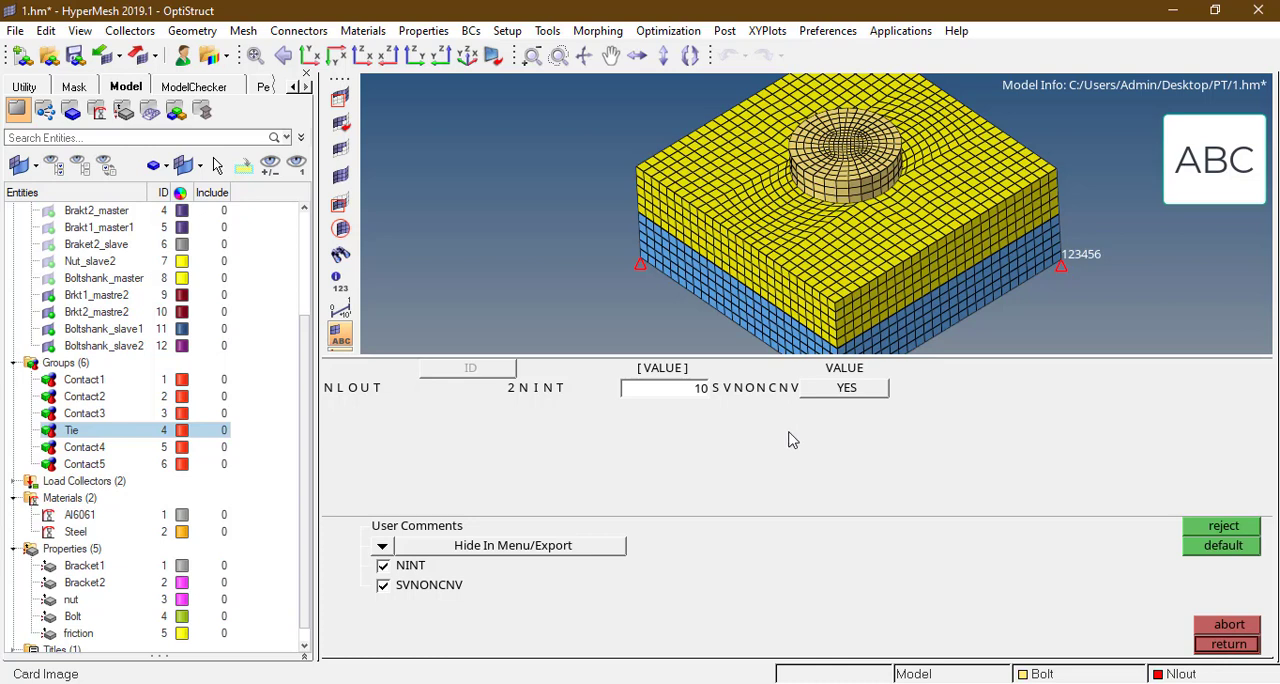
{"action": "left_click", "coordinate": [1226, 645]}
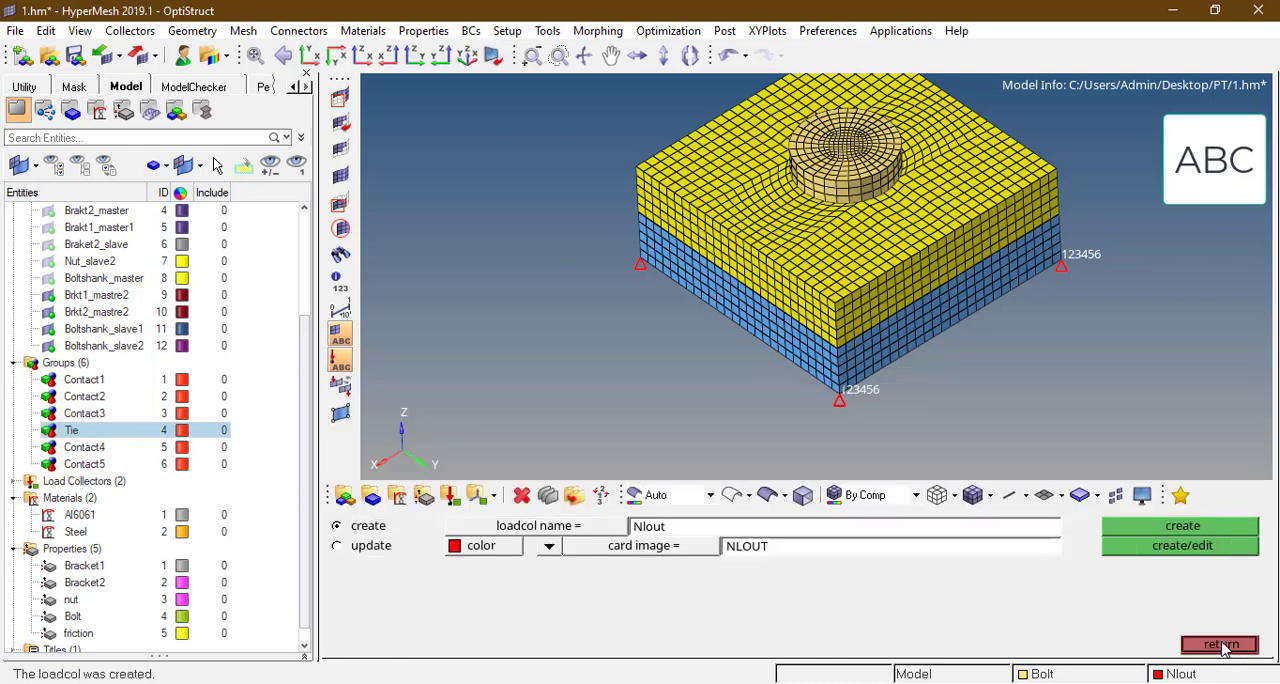
Step: Create a load collector named Nlparm with the NLPARM card image and open its card for editing
{"action": "left_click", "coordinate": [720, 531]}
{"action": "type", "text": "Nlparm_"}
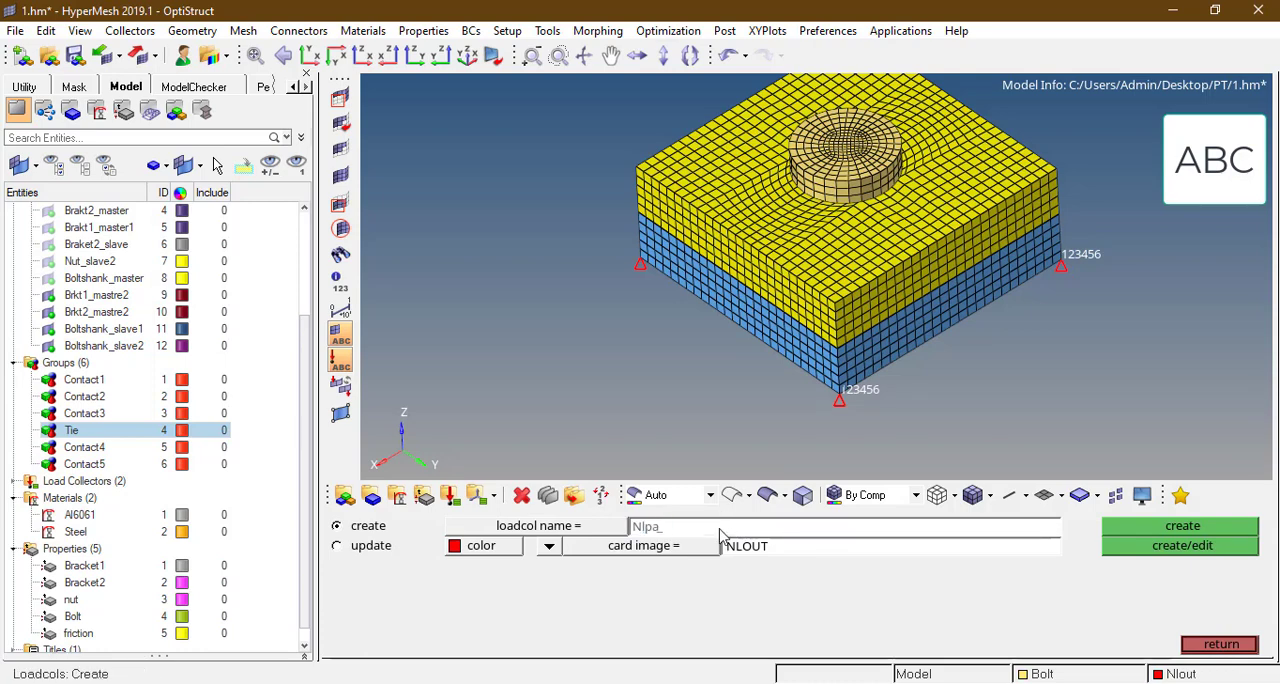
{"action": "left_click", "coordinate": [662, 548]}
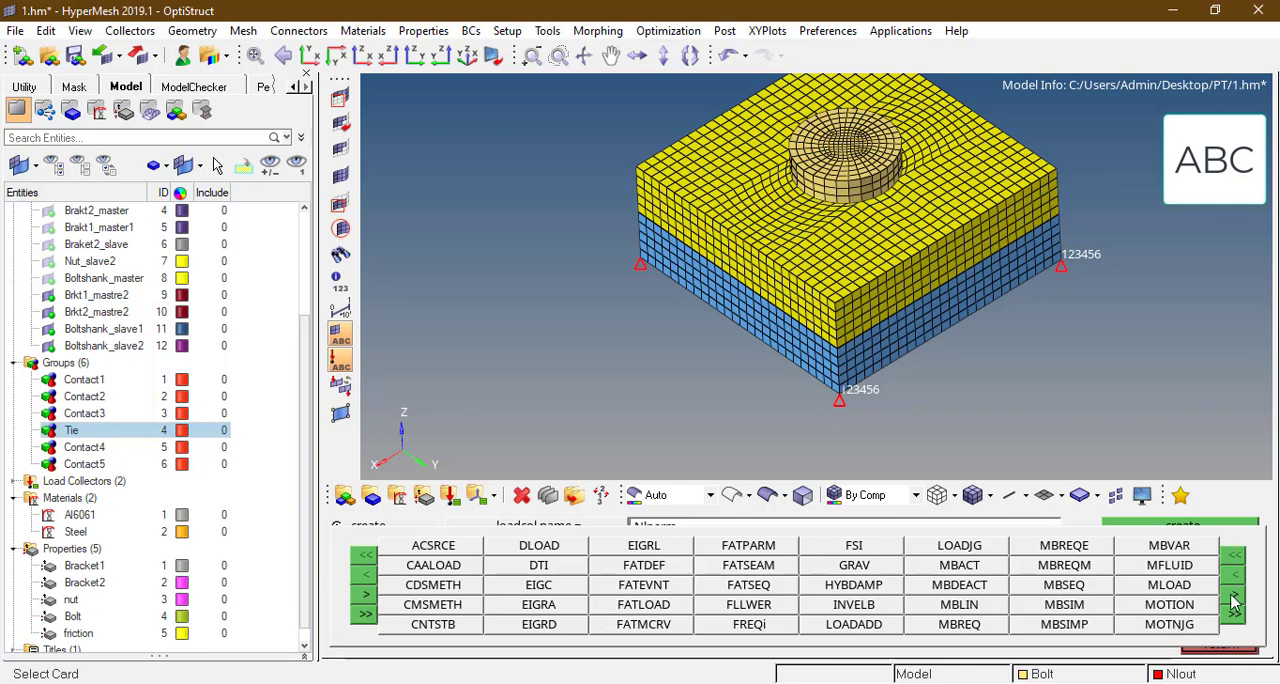
{"action": "left_click", "coordinate": [1233, 594]}
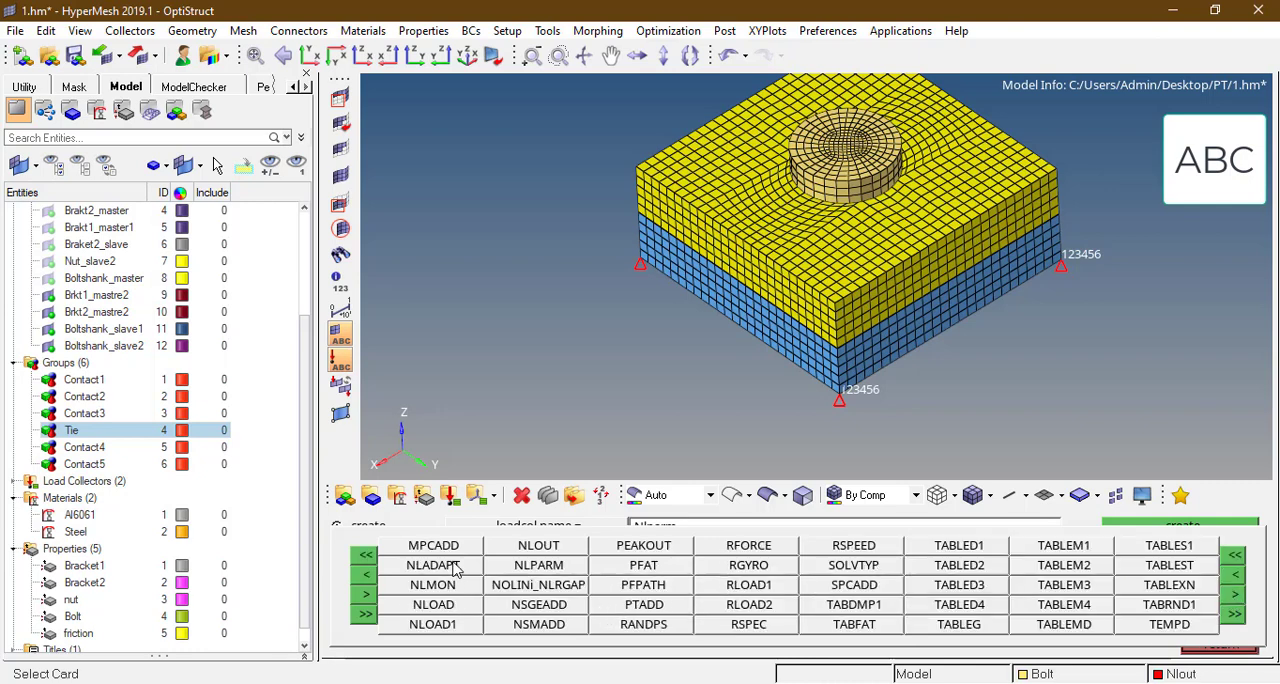
{"action": "left_click", "coordinate": [546, 566]}
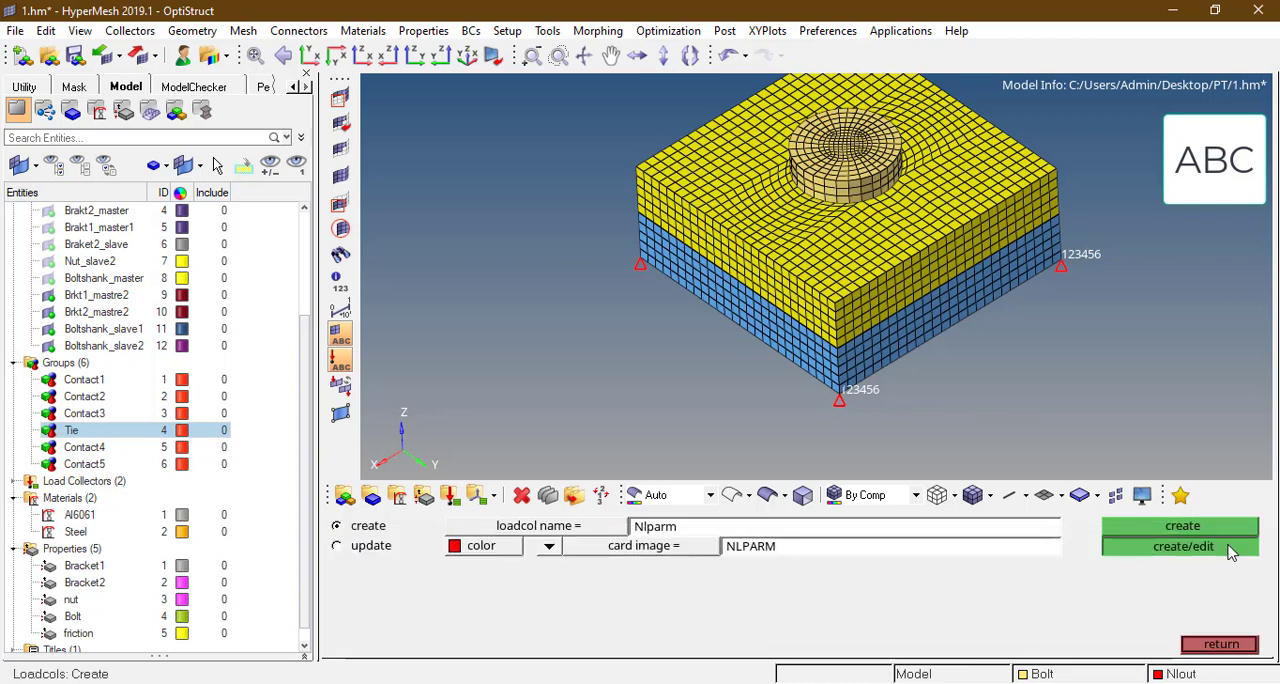
{"action": "left_click", "coordinate": [1231, 547]}
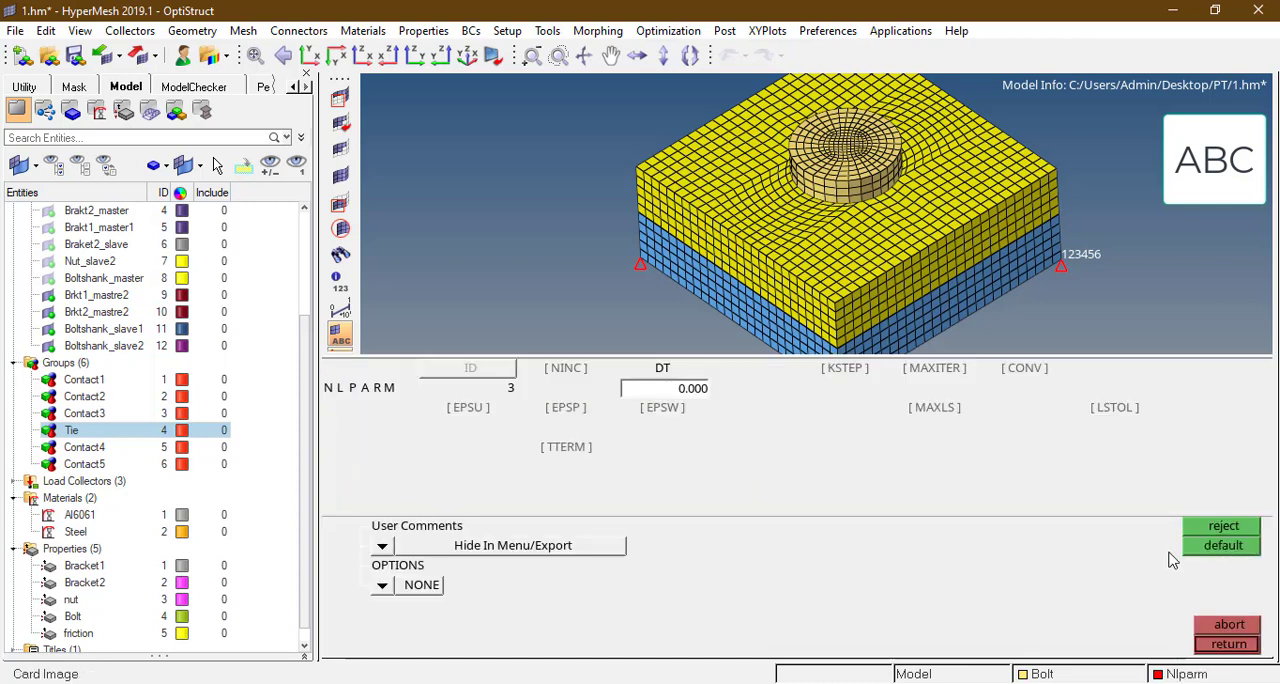
Step: Enable EPSU at 0.001, EPSP at 0.001 and EPSW at 1.0e-07 on the NLPARM card, and close the card
{"action": "left_click", "coordinate": [470, 409]}
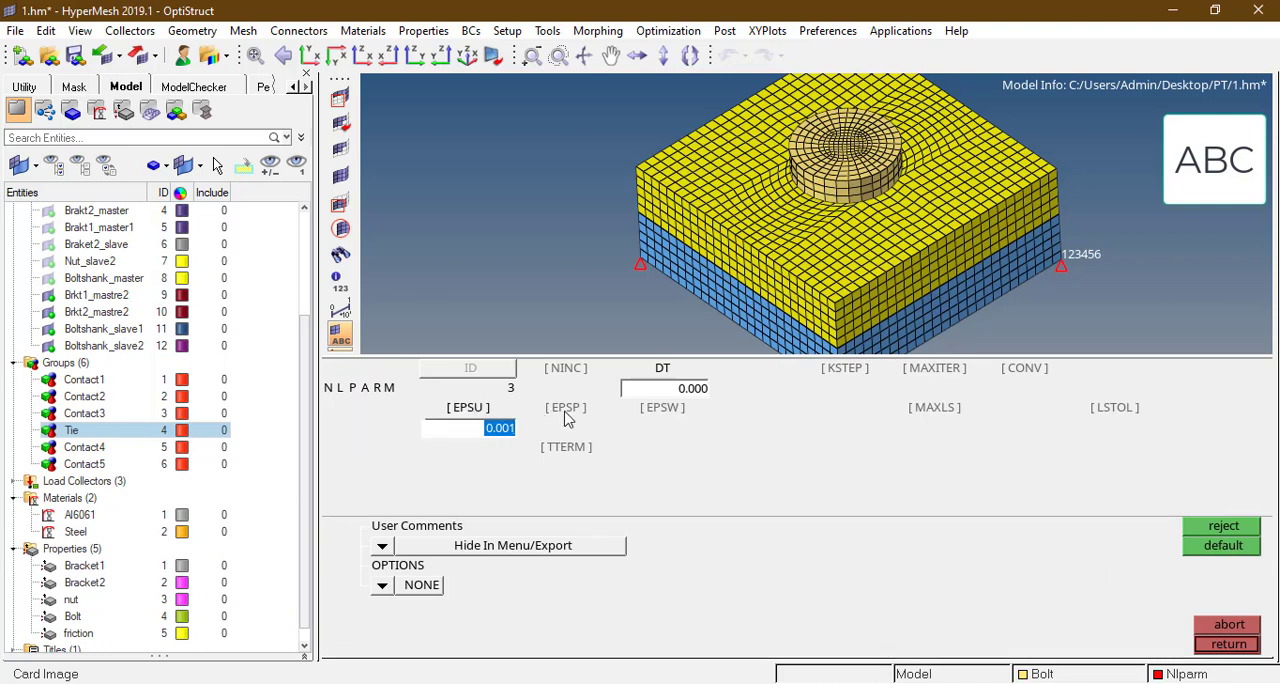
{"action": "left_click", "coordinate": [566, 410]}
{"action": "left_click", "coordinate": [663, 410]}
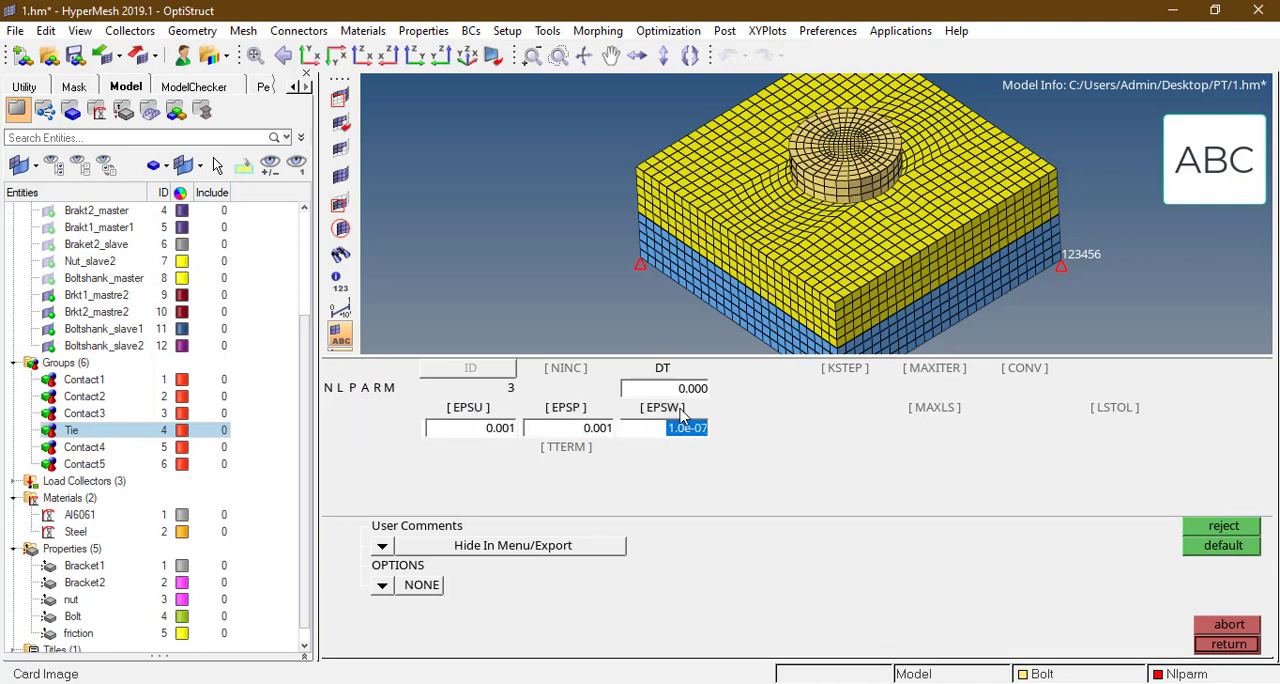
{"action": "left_click", "coordinate": [1213, 646]}
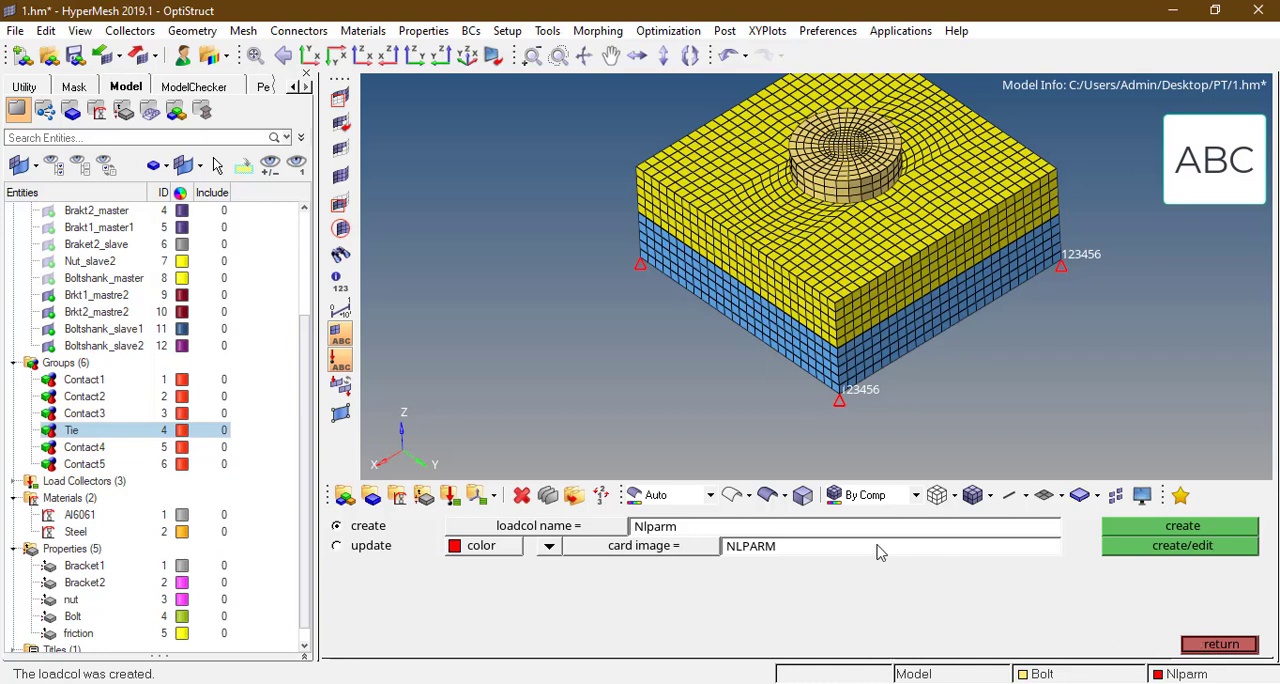
Step: Create a load collector named Nladpt with the NLADAPT card image and open its card for editing
{"action": "left_click", "coordinate": [782, 530]}
{"action": "type", "text": "N"}
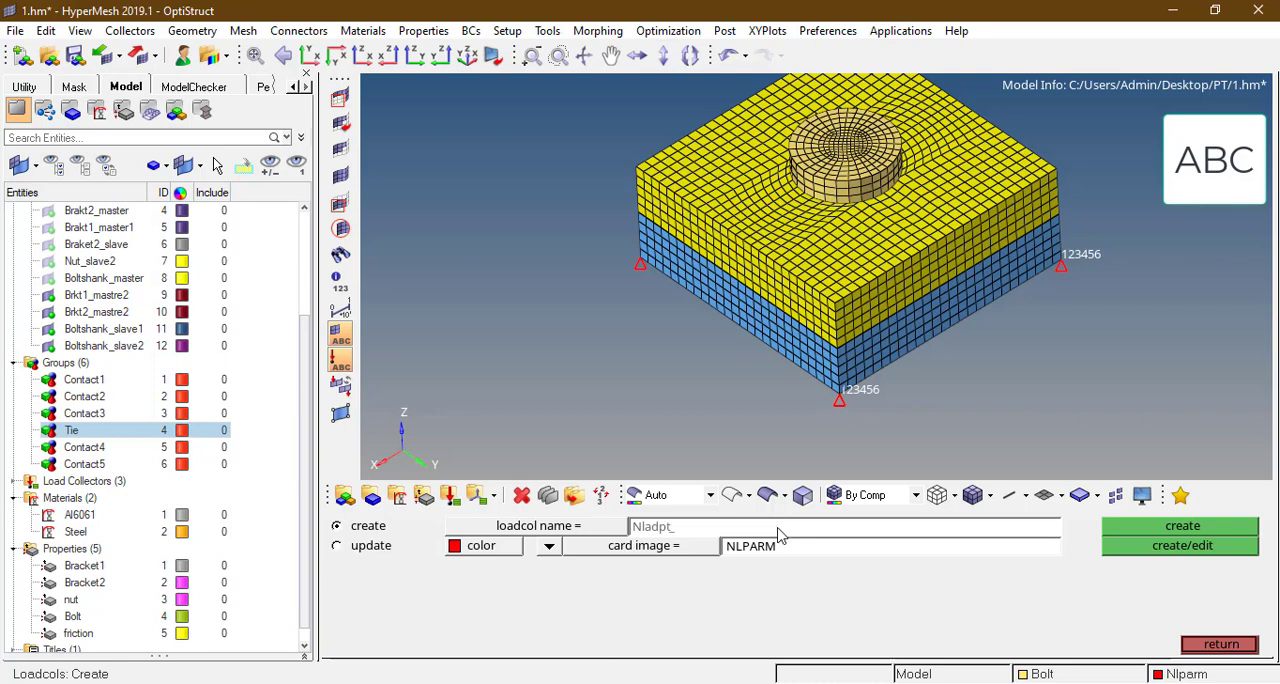
{"action": "left_click", "coordinate": [674, 551]}
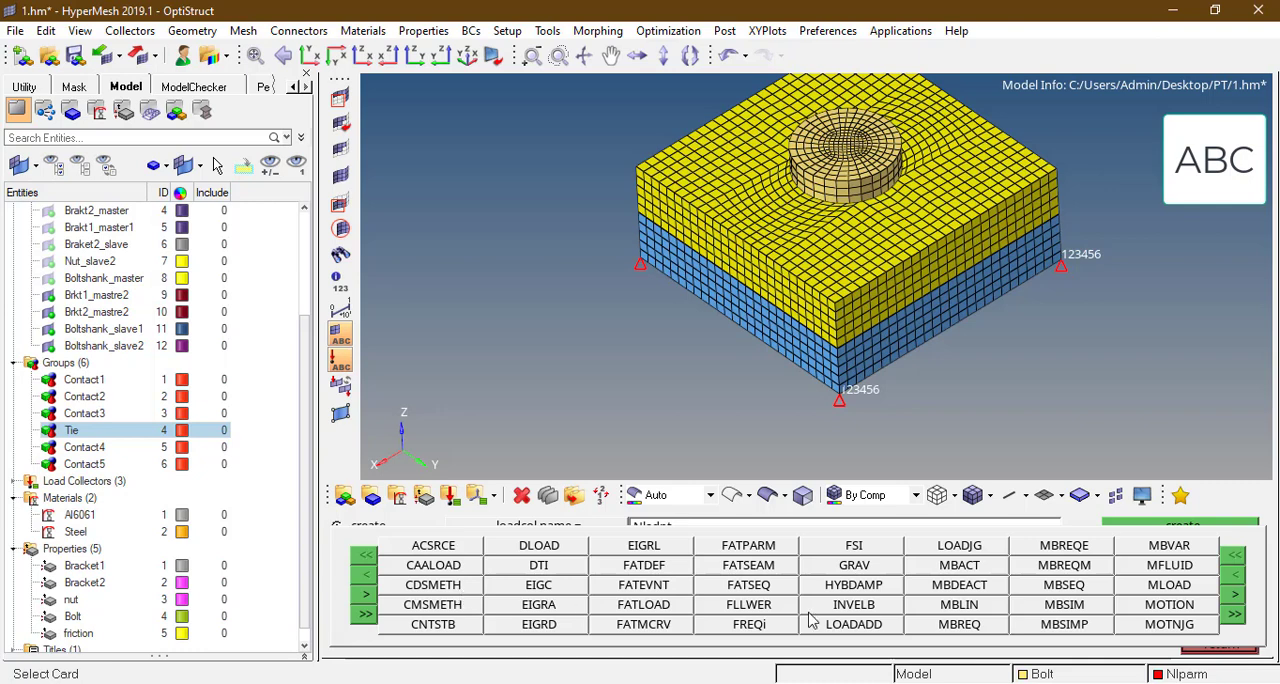
{"action": "left_click", "coordinate": [623, 547]}
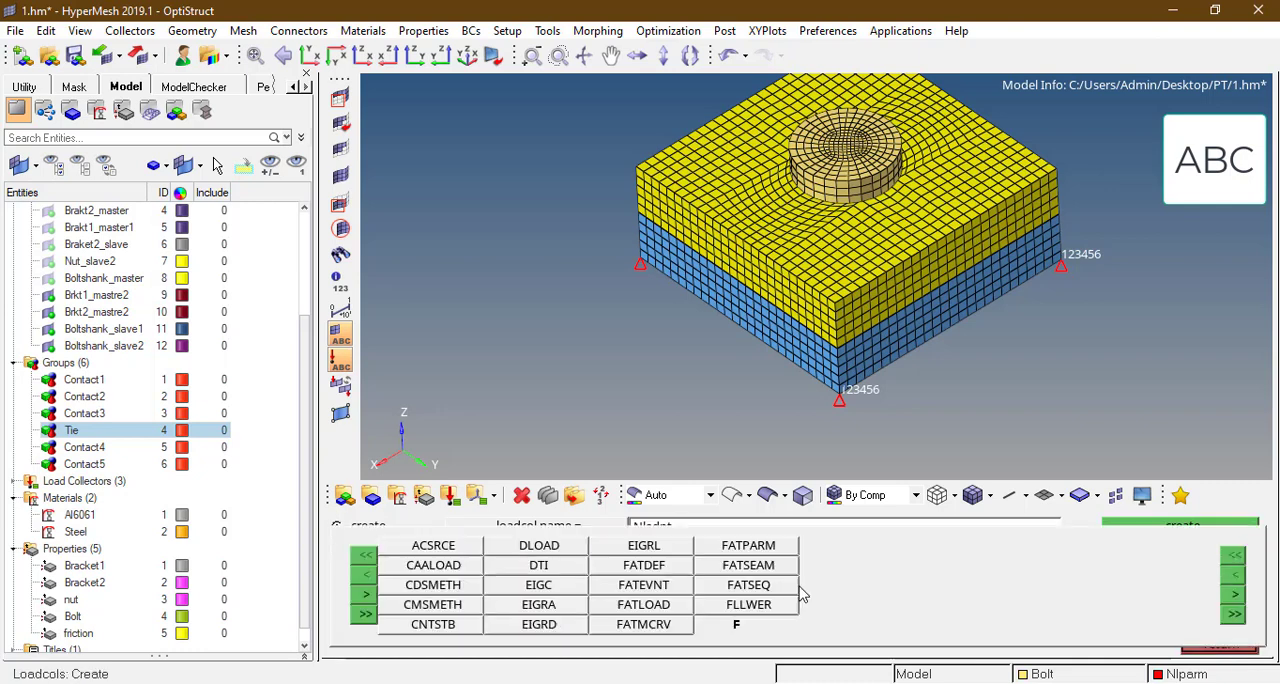
{"action": "left_click", "coordinate": [1238, 596]}
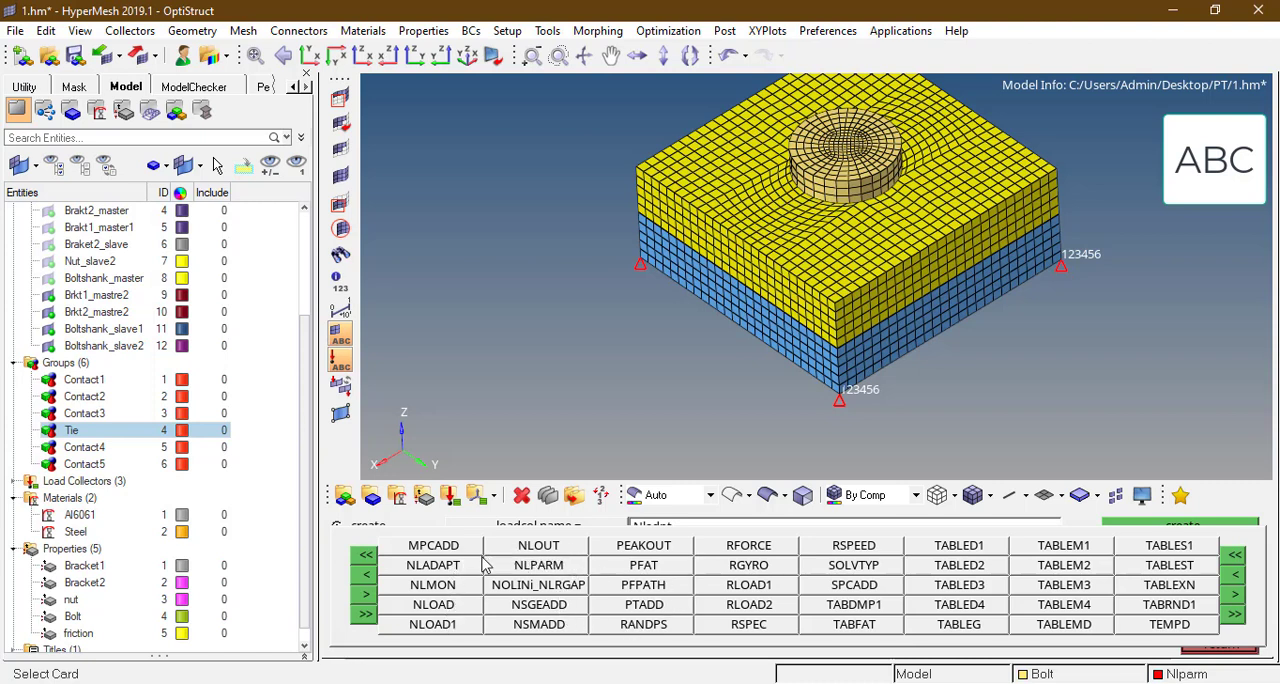
{"action": "left_click", "coordinate": [364, 577]}
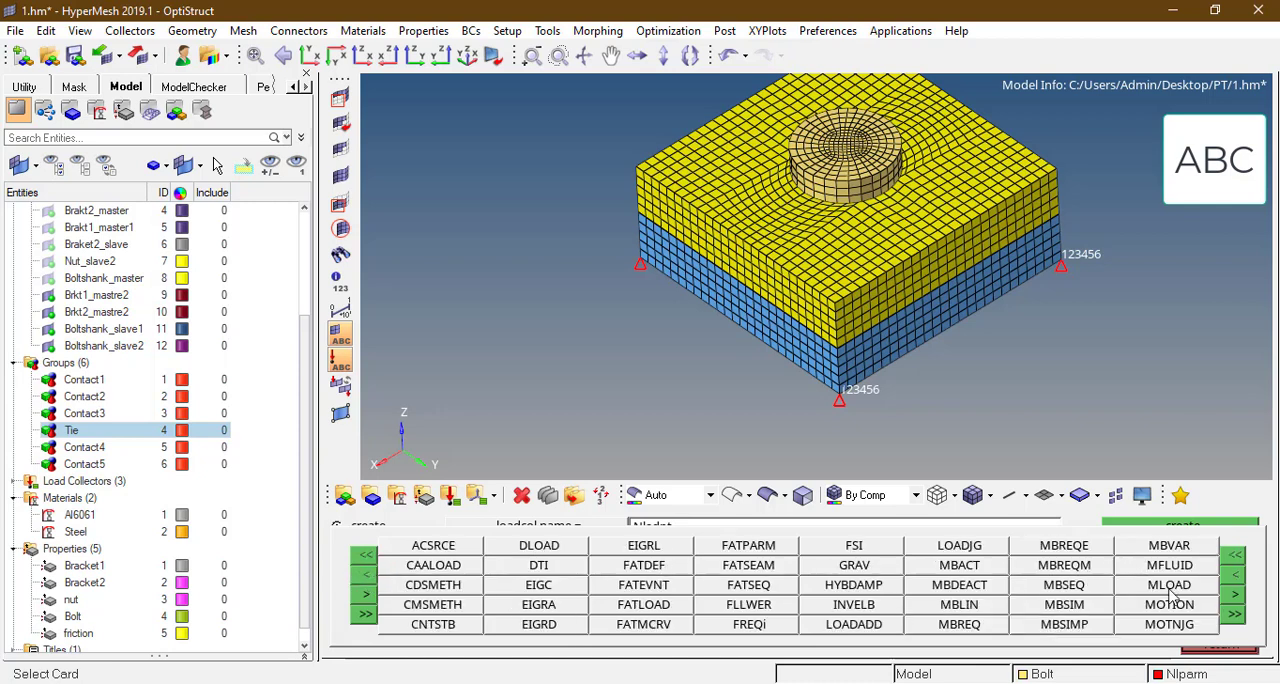
{"action": "left_click", "coordinate": [1235, 594]}
{"action": "left_click", "coordinate": [434, 565]}
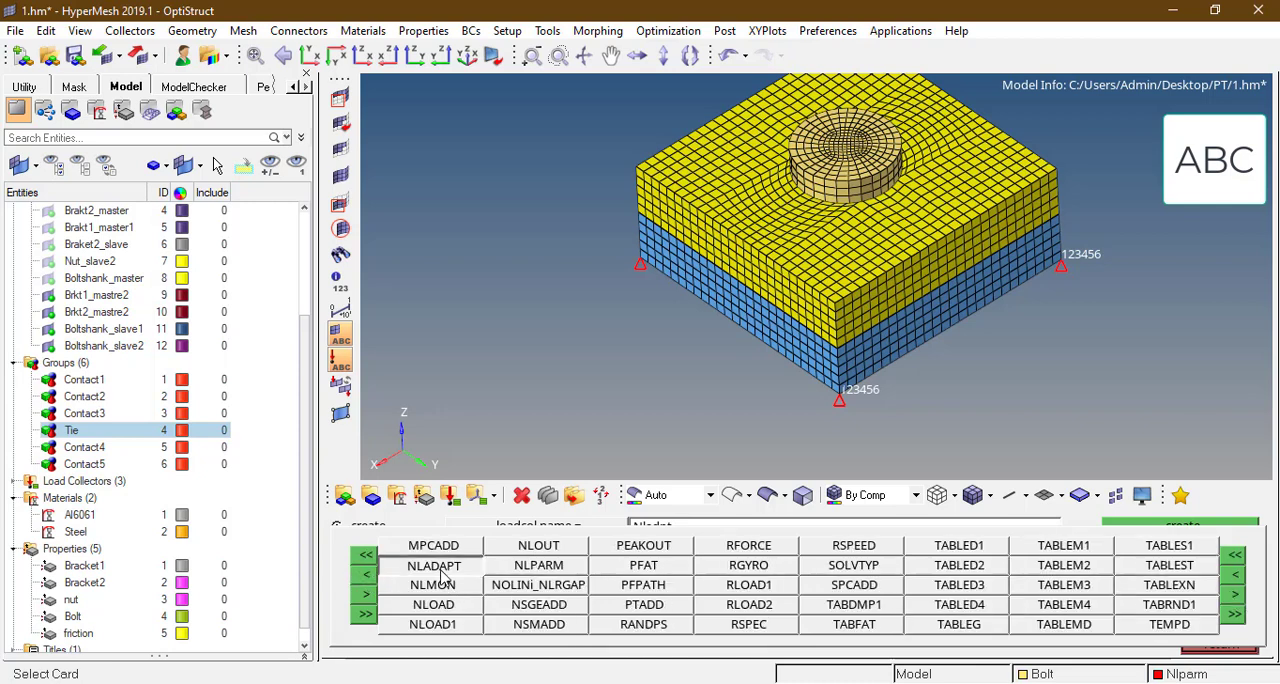
{"action": "left_click", "coordinate": [1183, 545]}
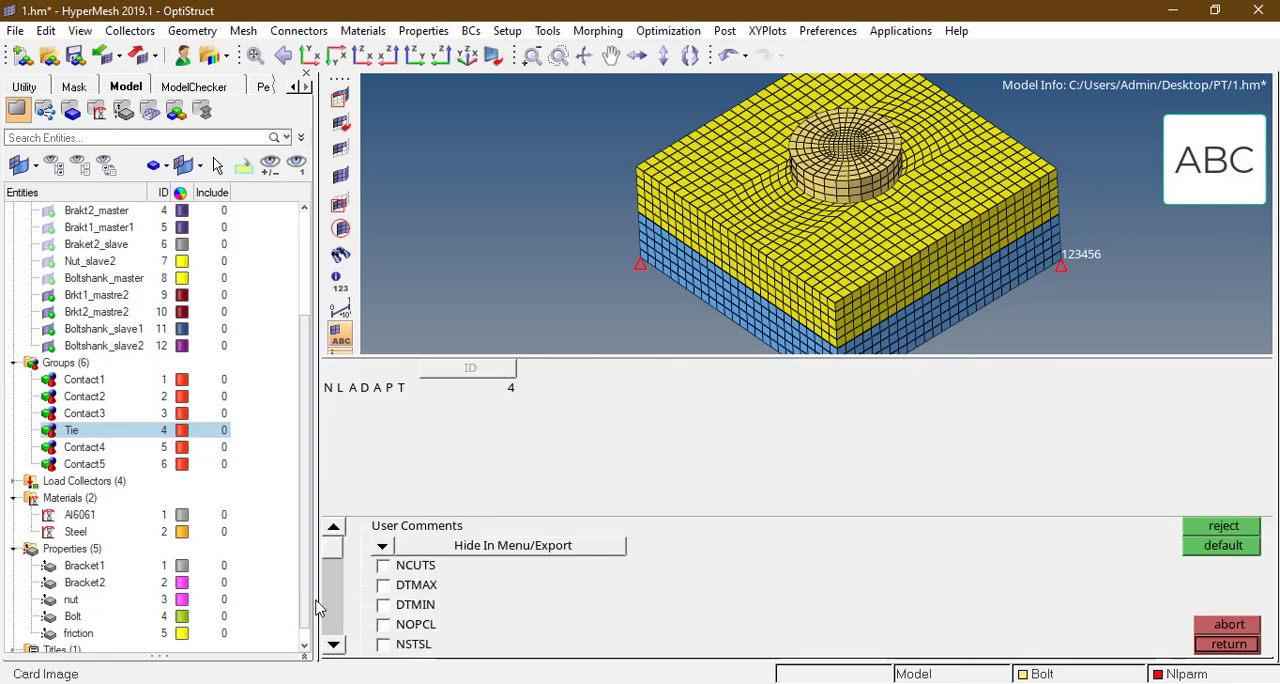
Step: Enable DTMAX and DTMIN on the NLADAPT card, setting DTMAX to 0.05 and DTMIN to 1.0e-06, and leave load collector creation
{"action": "left_click", "coordinate": [383, 585]}
{"action": "left_click", "coordinate": [383, 605]}
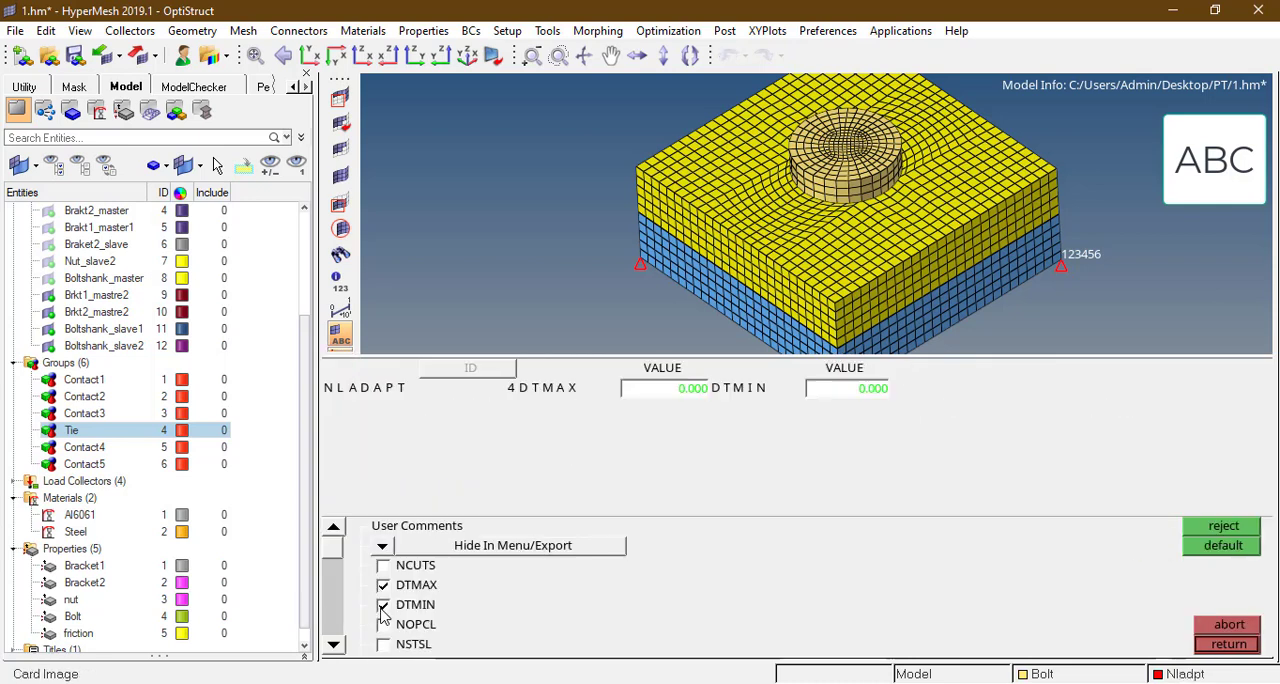
{"action": "left_click", "coordinate": [678, 390]}
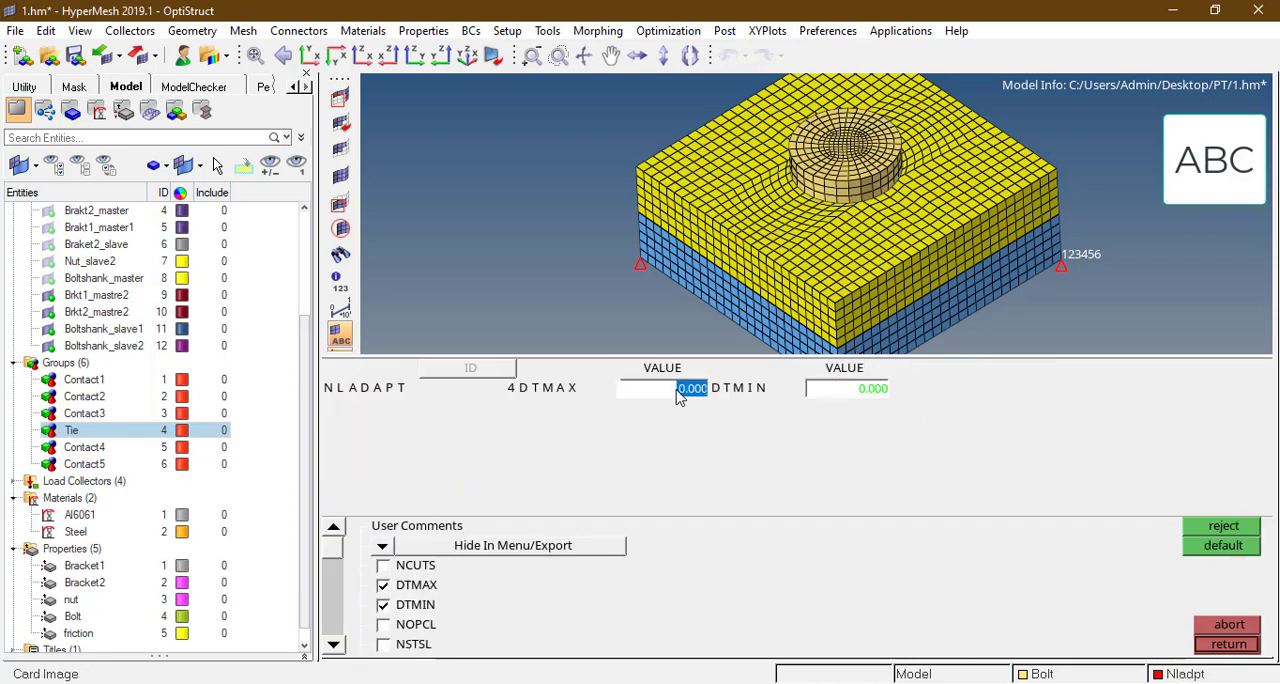
{"action": "type", "text": "0.05"}
{"action": "left_click", "coordinate": [865, 393]}
{"action": "type", "text": "1"}
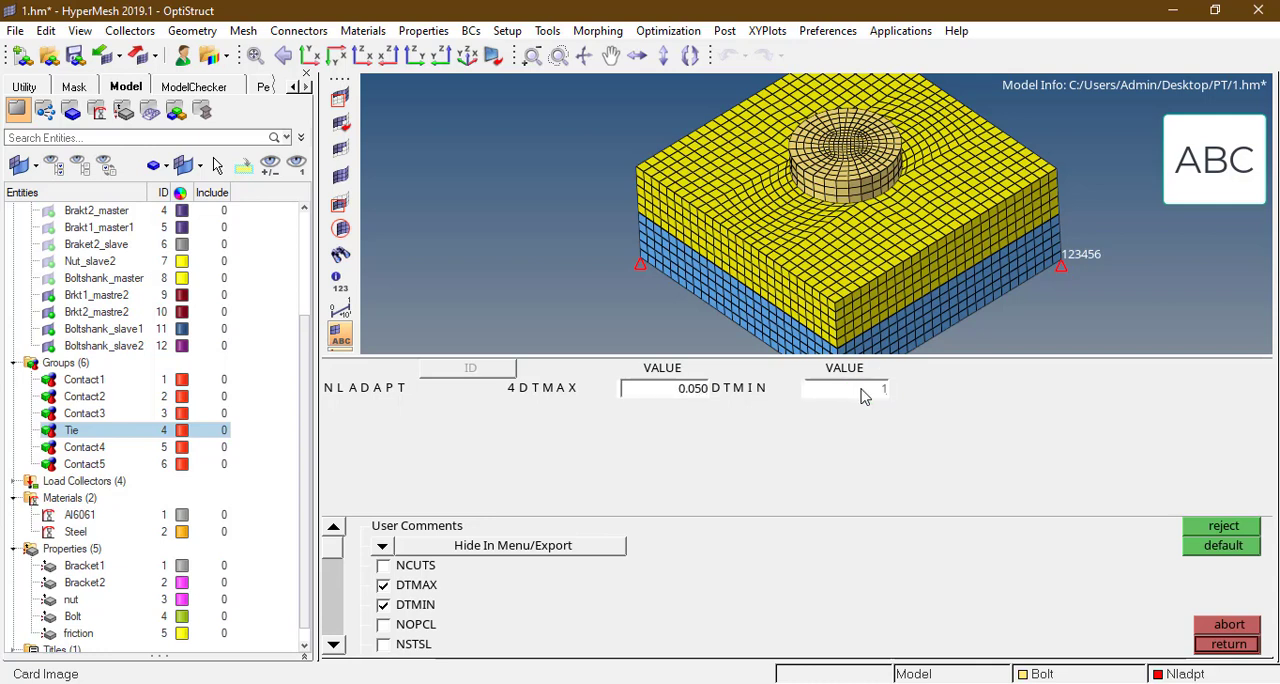
{"action": "type", "text": ".0e-06"}
{"action": "left_click", "coordinate": [590, 284]}
{"action": "left_click", "coordinate": [1229, 645]}
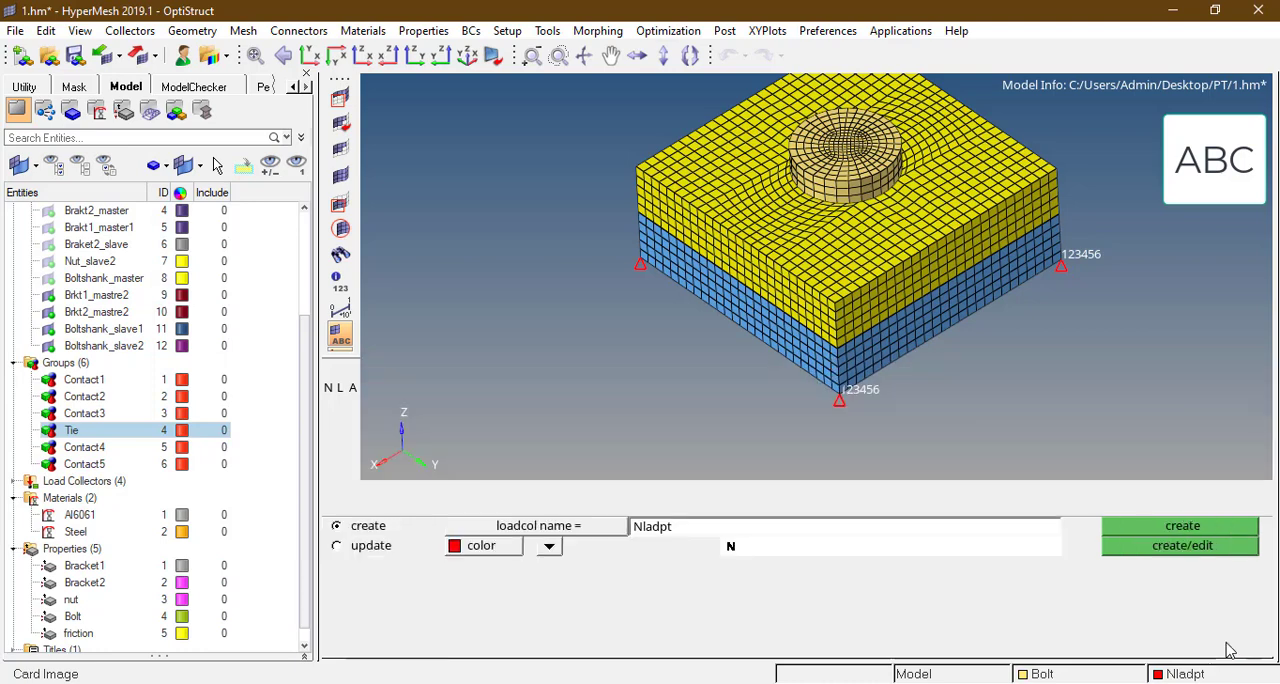
{"action": "left_click", "coordinate": [1231, 645]}
Step: Isolate the elements of the Bolt component by hiding Bracket1, Bracket2 and NUT
{"action": "left_click_drag", "start_coordinate": [843, 222], "coordinate": [831, 195], "text": "ctrl"}
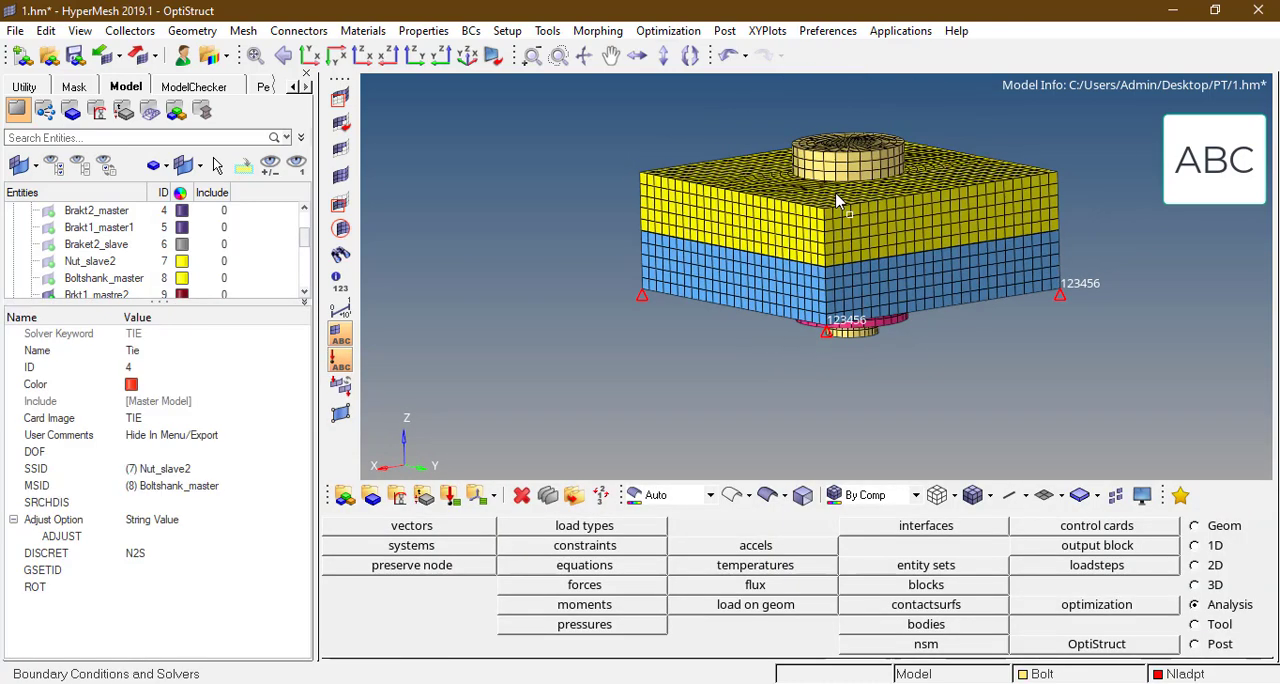
{"action": "left_click", "coordinate": [1138, 492]}
{"action": "right_click", "coordinate": [852, 160]}
{"action": "left_click", "coordinate": [1199, 530]}
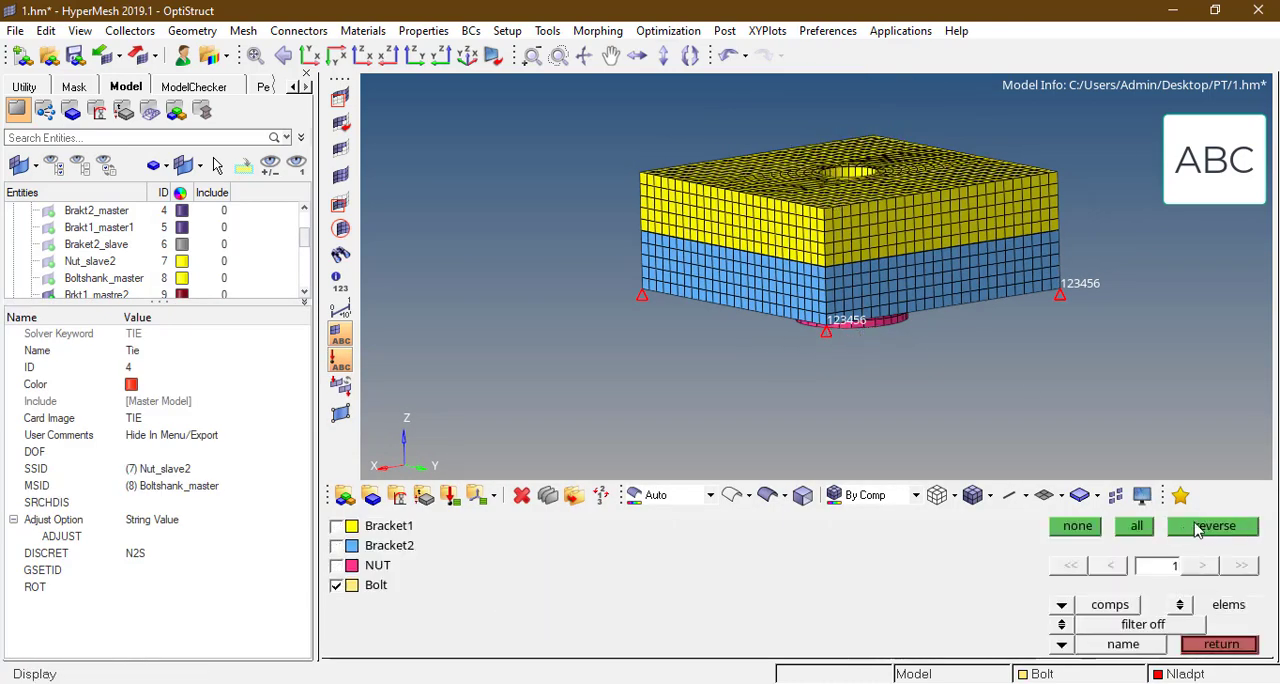
{"action": "left_click_drag", "start_coordinate": [860, 180], "coordinate": [843, 232], "text": "ctrl"}
{"action": "middle_click", "coordinate": [845, 233]}
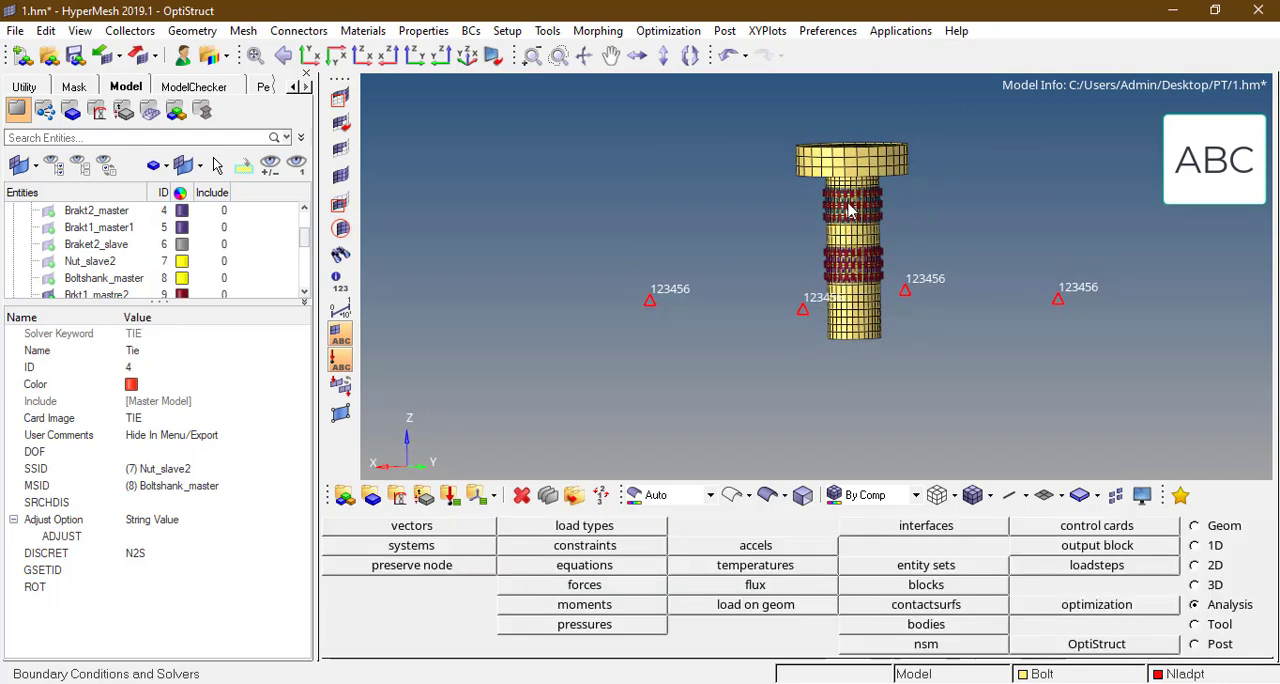
Step: Mask the bolt head elements to expose the upper end face of the shank
{"action": "scroll", "coordinate": [812, 170], "scroll_direction": "up", "scroll_amount": 2}
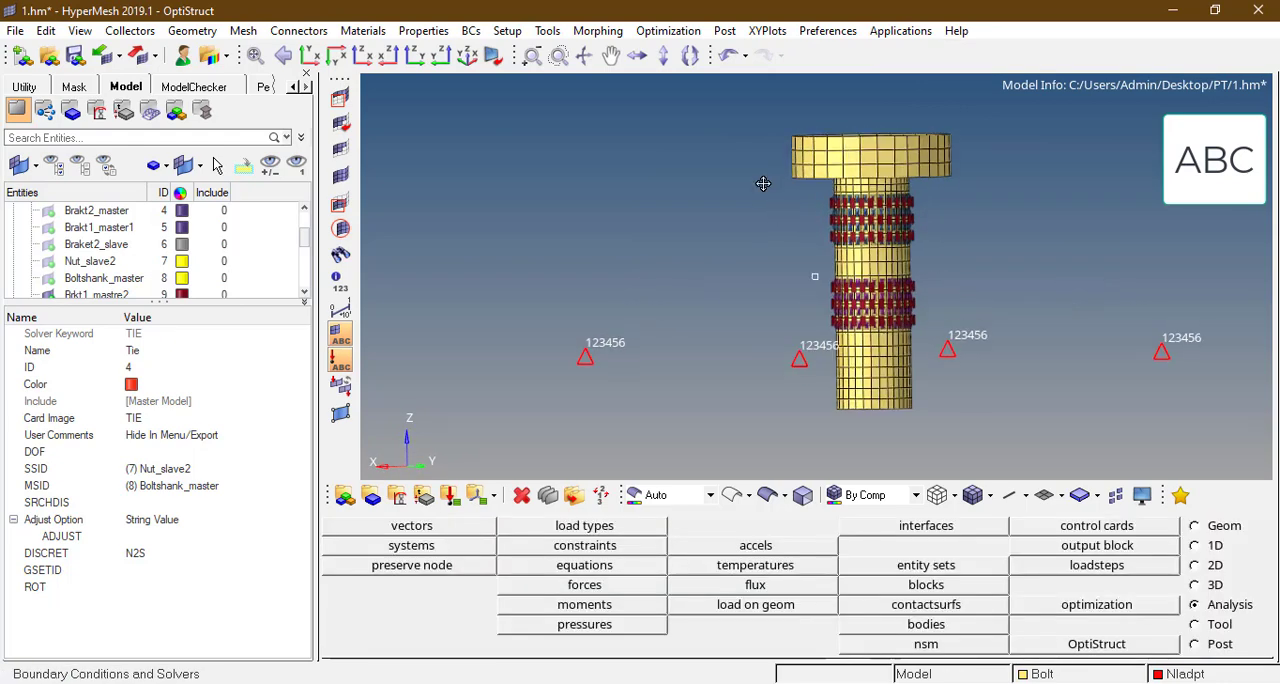
{"action": "key", "text": "F5"}
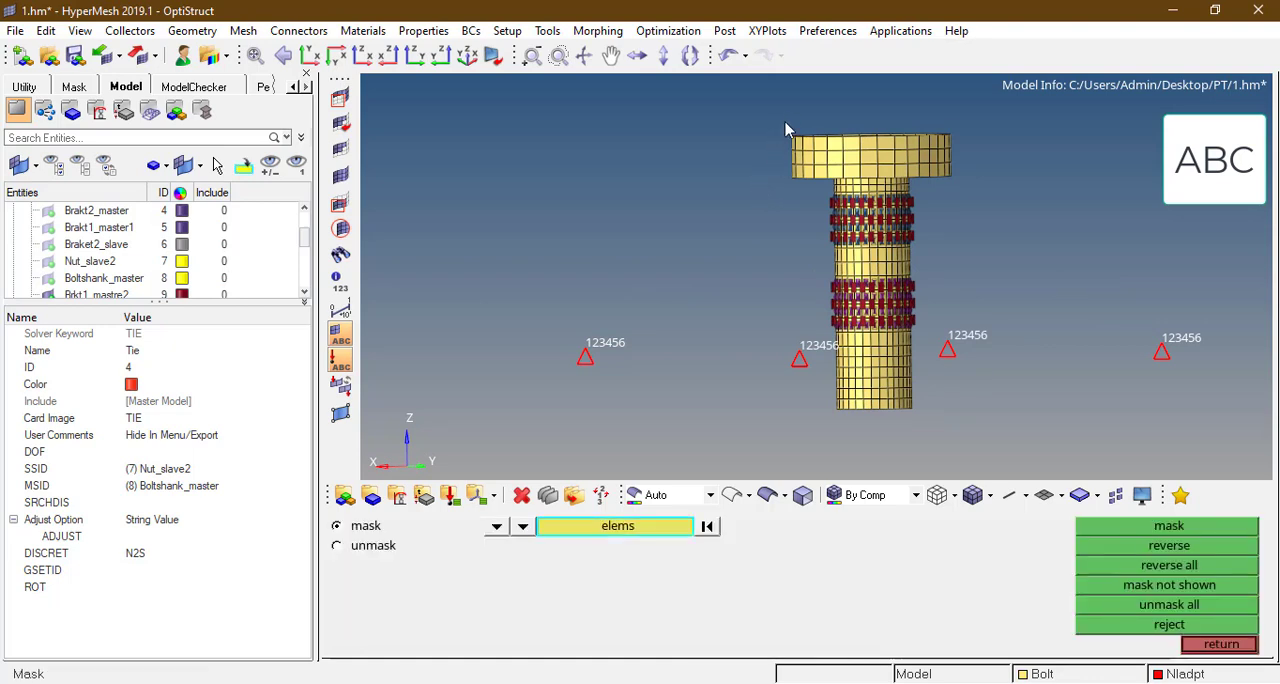
{"action": "scroll", "coordinate": [778, 121], "scroll_direction": "up", "scroll_amount": 2}
{"action": "left_click_drag", "start_coordinate": [747, 88], "coordinate": [1104, 222], "text": "shift"}
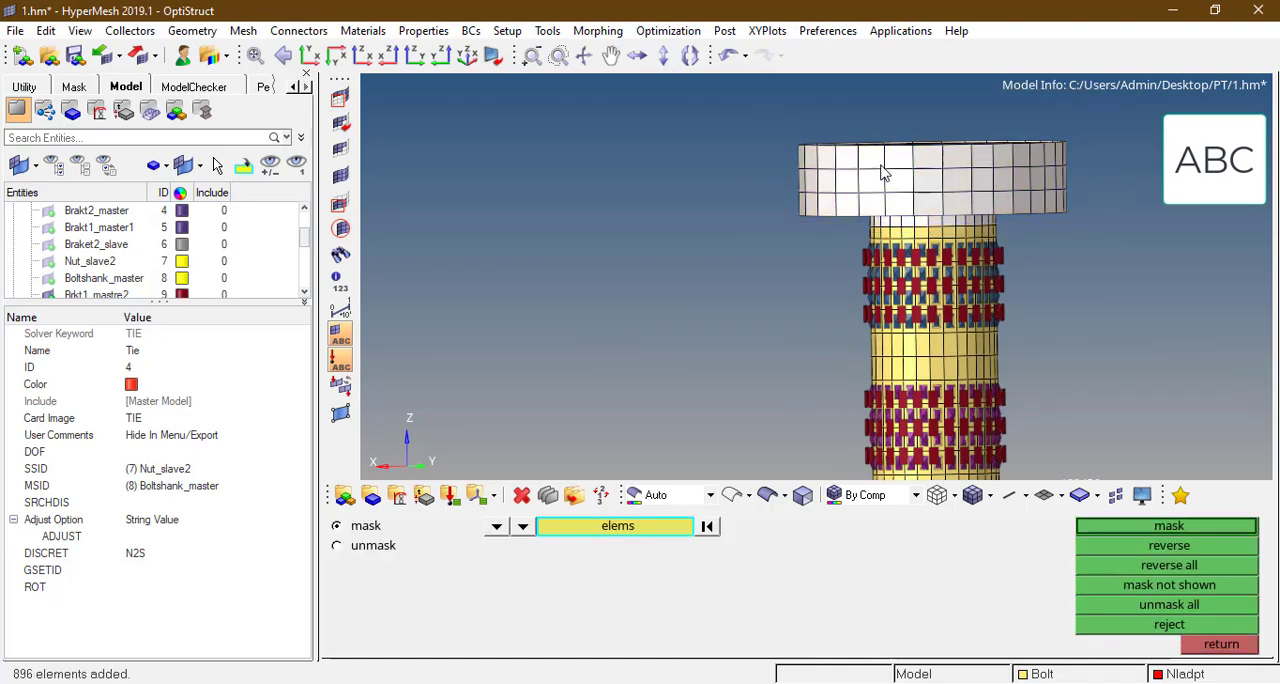
{"action": "middle_click", "coordinate": [878, 176]}
{"action": "left_click_drag", "start_coordinate": [863, 186], "coordinate": [815, 197], "text": "ctrl"}
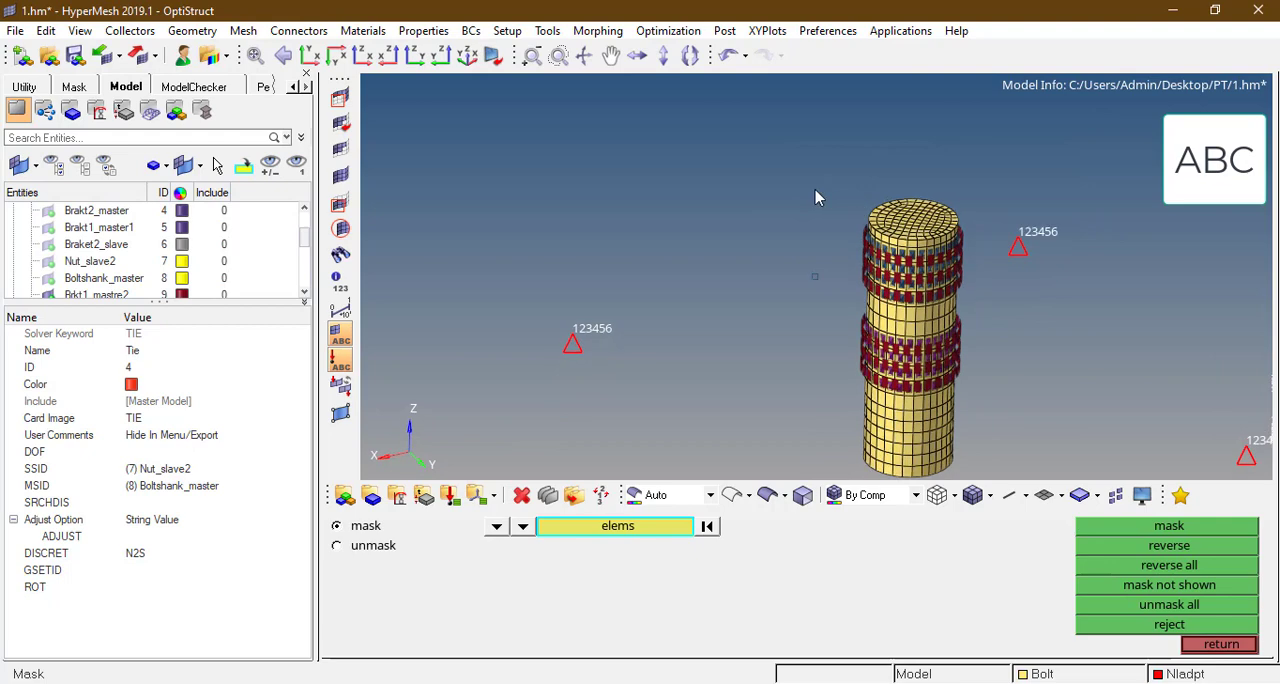
{"action": "right_click_drag", "start_coordinate": [906, 291], "coordinate": [813, 192], "text": "ctrl"}
{"action": "key", "text": "Escape"}
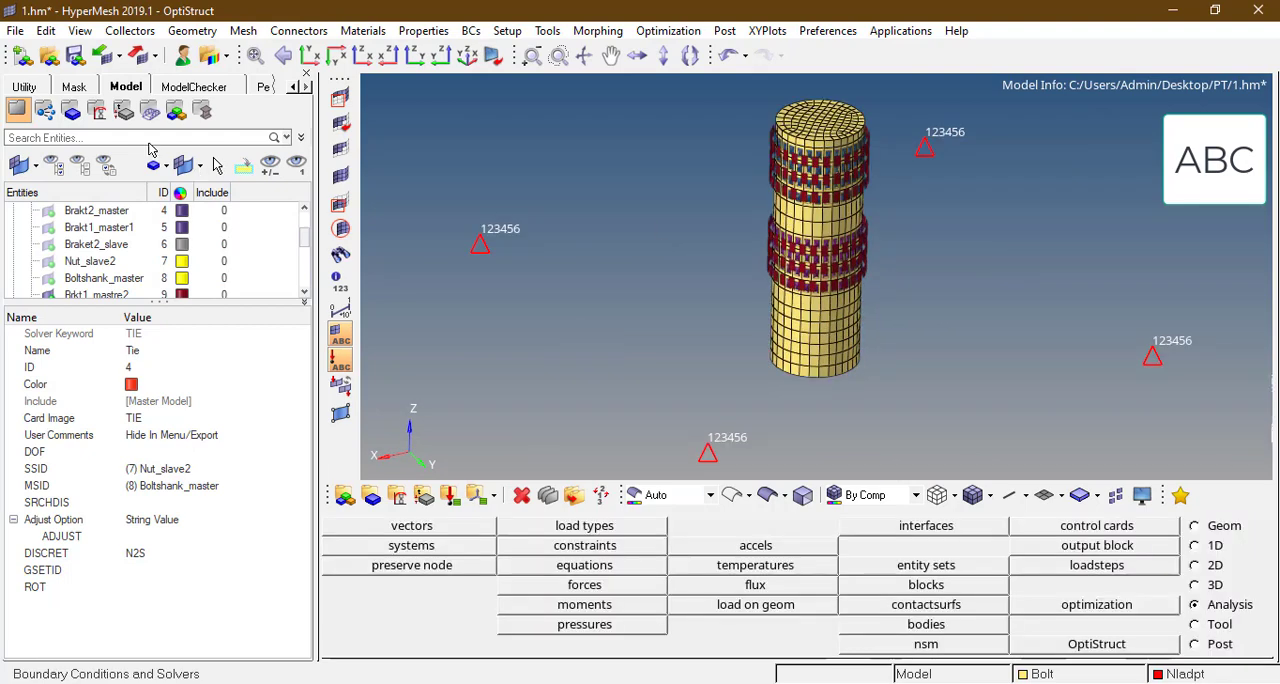
Step: Add a 3D bolt in the Pretension Manager, creating its pretension surface from the solid faces on the exposed upper end of the shank
{"action": "left_click", "coordinate": [73, 88]}
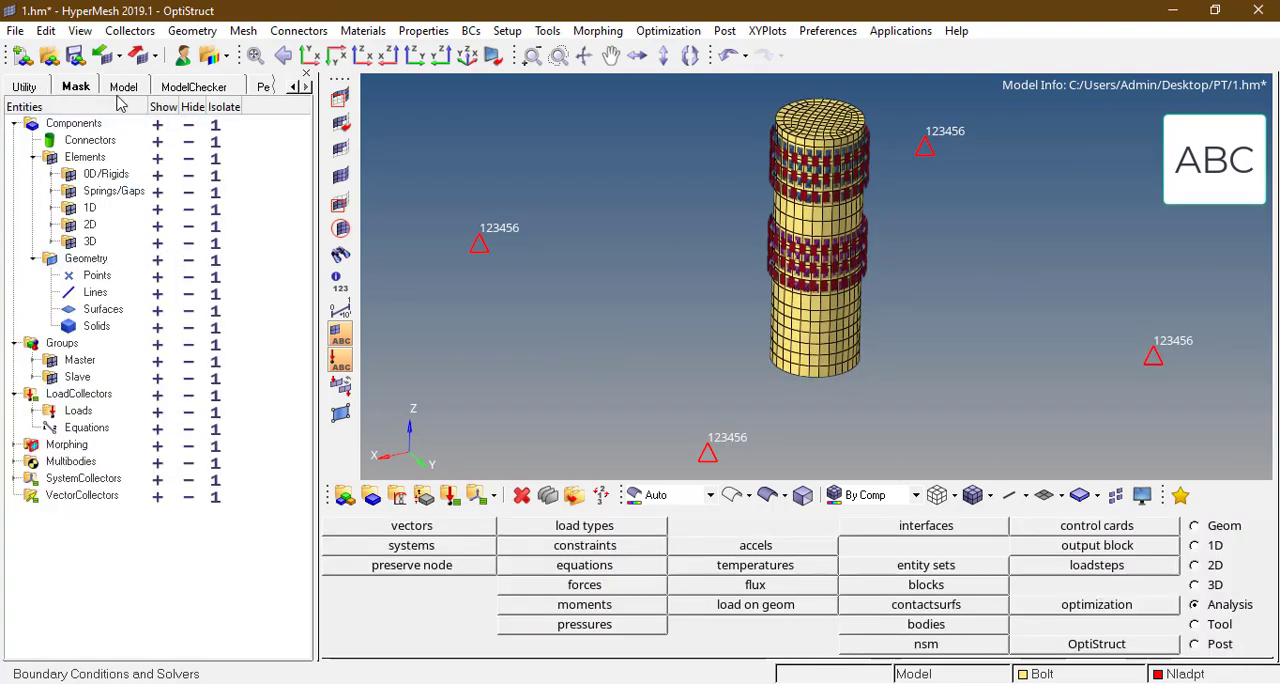
{"action": "left_click", "coordinate": [22, 88]}
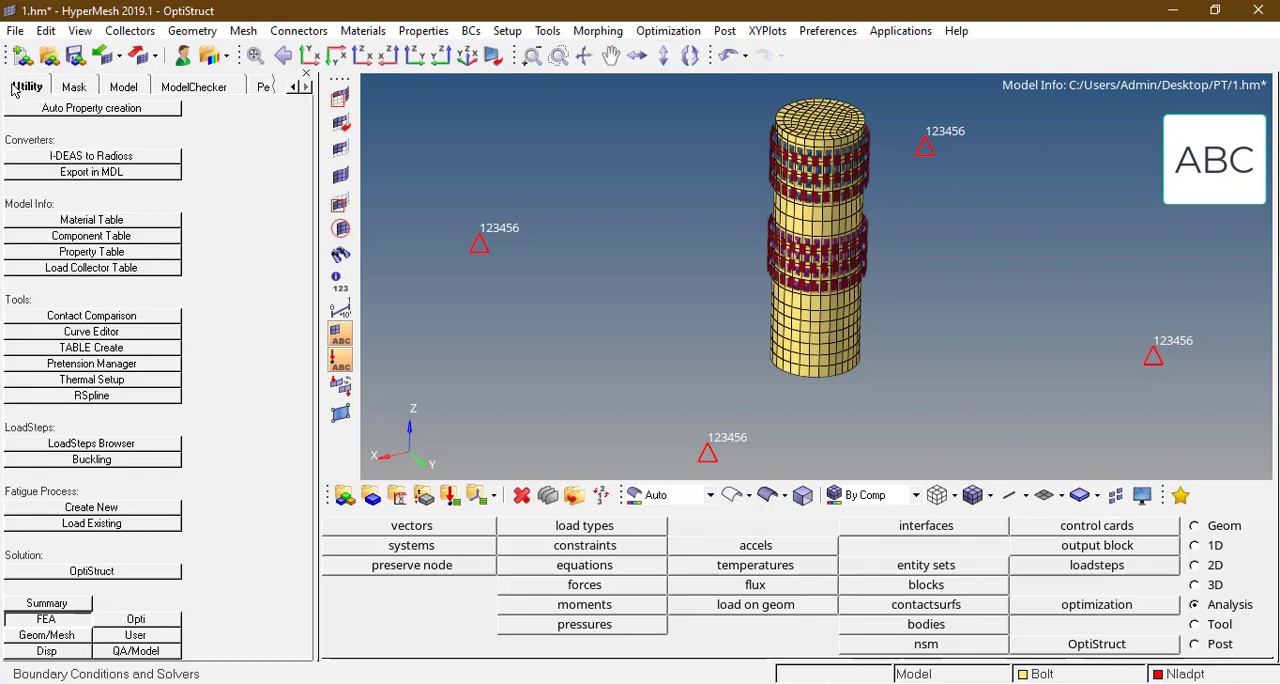
{"action": "left_click", "coordinate": [128, 366]}
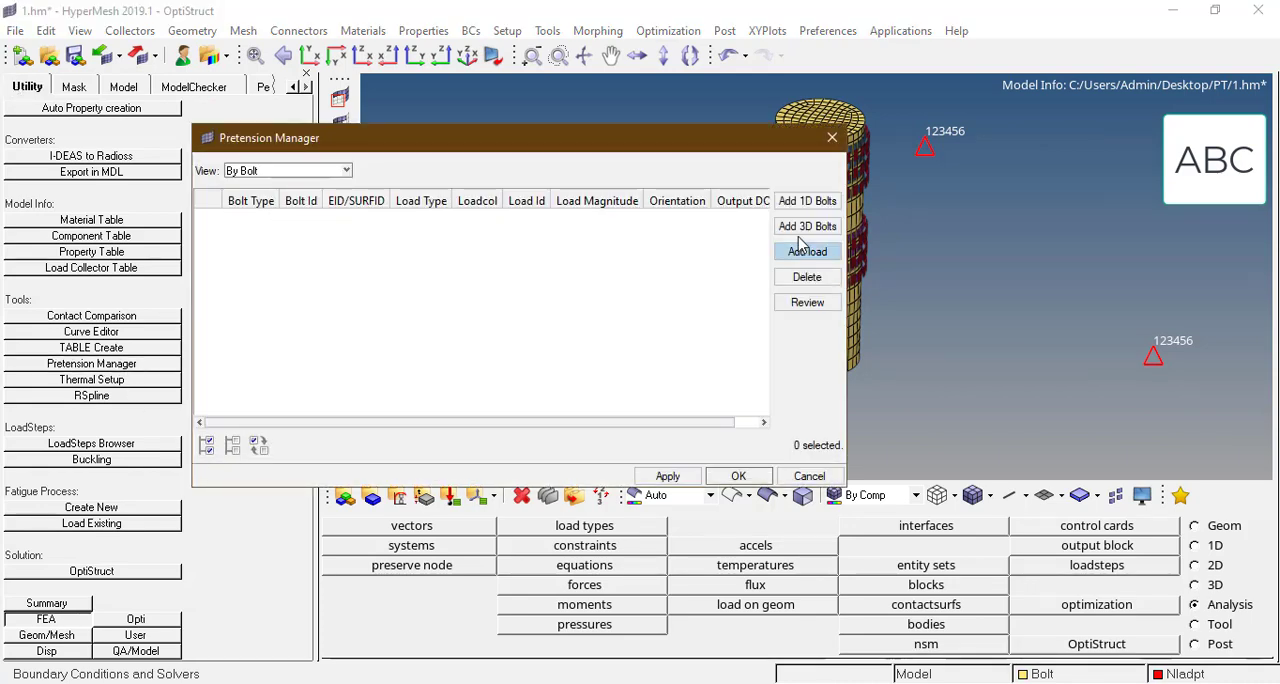
{"action": "left_click", "coordinate": [800, 228]}
{"action": "left_click", "coordinate": [800, 263]}
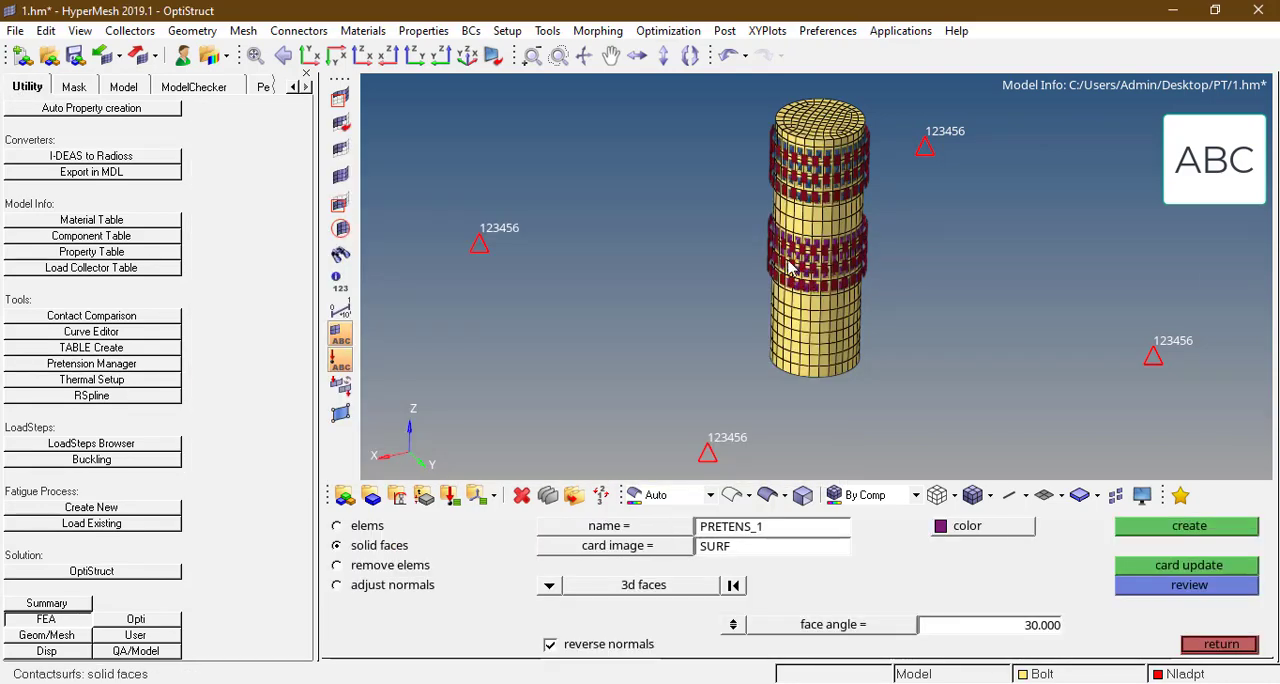
{"action": "scroll", "coordinate": [840, 117], "scroll_direction": "up", "scroll_amount": 3}
{"action": "left_click", "coordinate": [812, 162]}
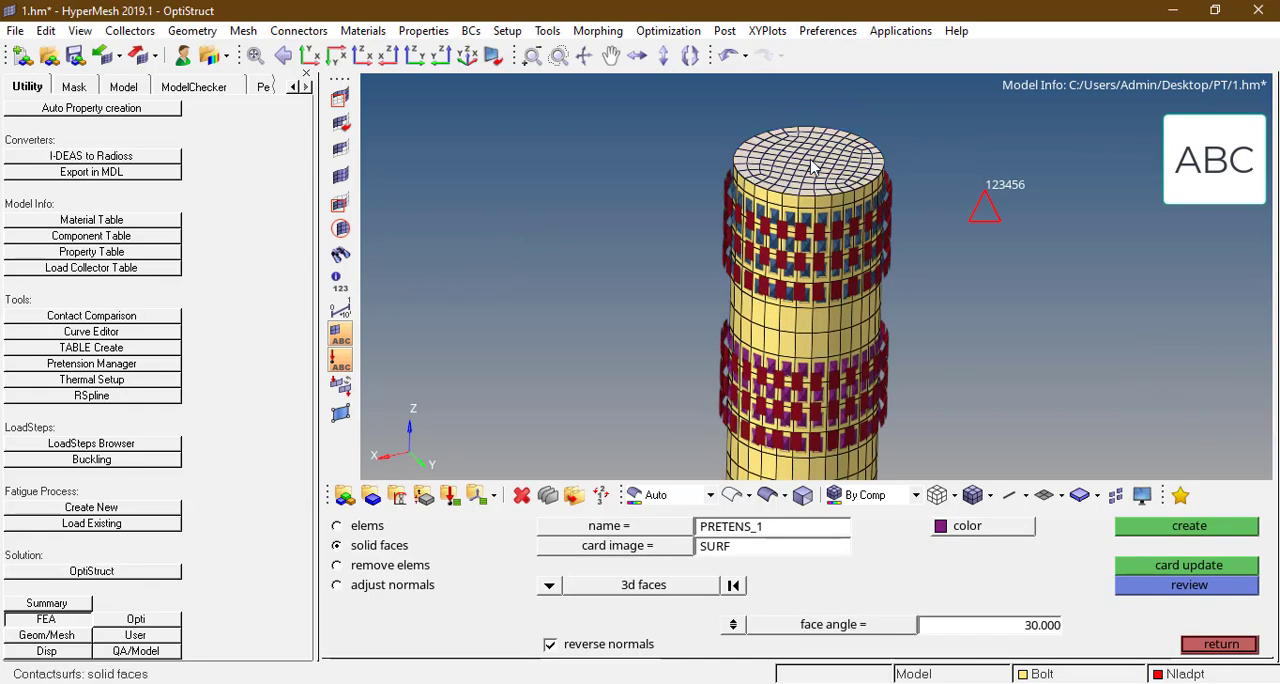
{"action": "left_click", "coordinate": [1187, 535]}
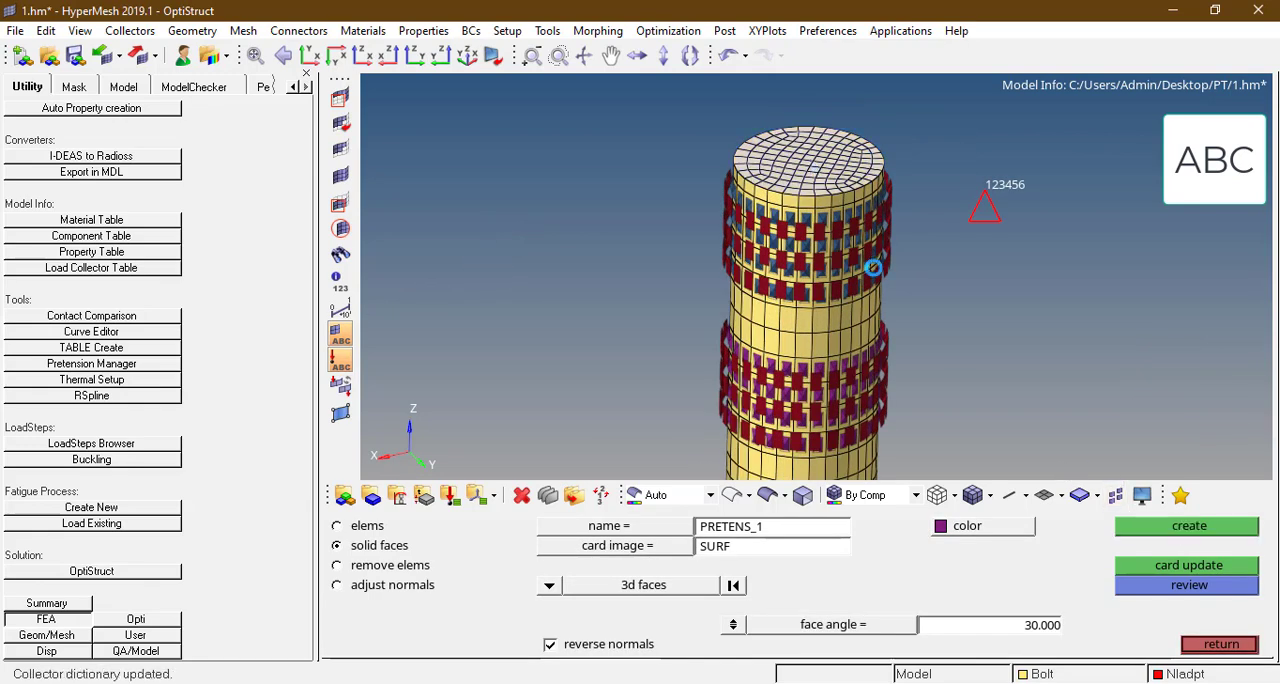
{"action": "left_click", "coordinate": [1220, 644]}
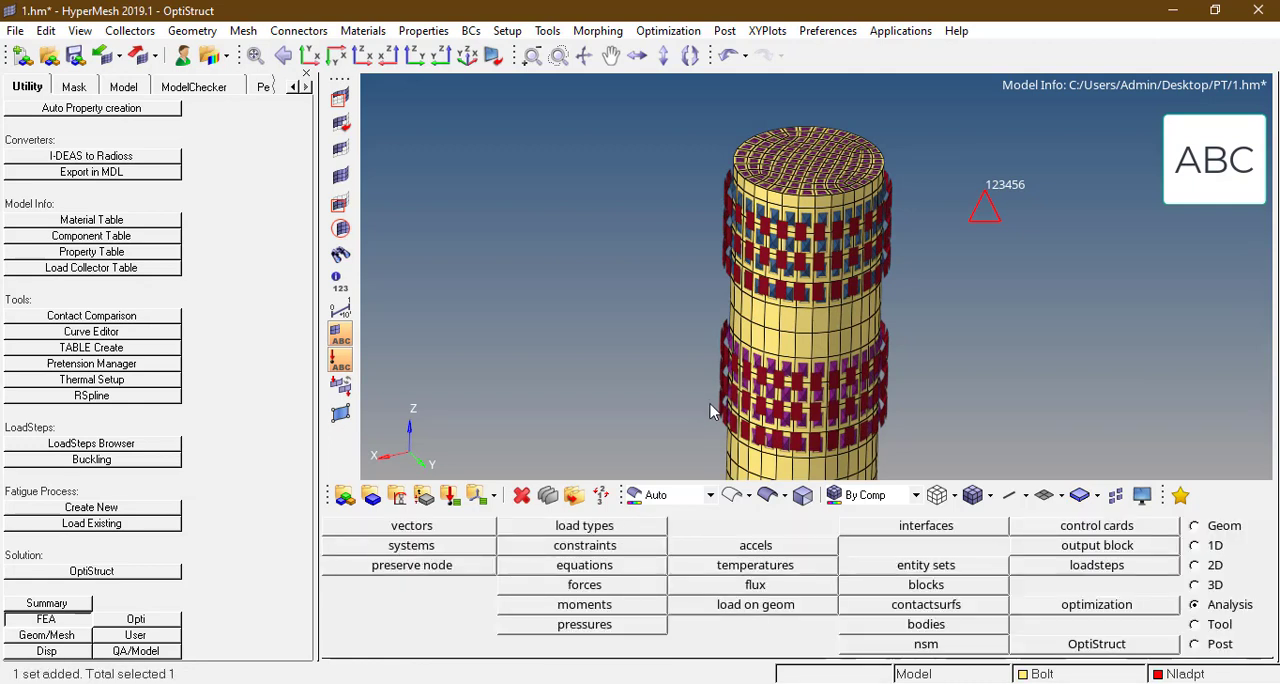
Step: Set the 3D bolt's load type to Force and create a new load collector for it in the Pretension Manager
{"action": "left_click", "coordinate": [441, 218]}
{"action": "left_click", "coordinate": [441, 218]}
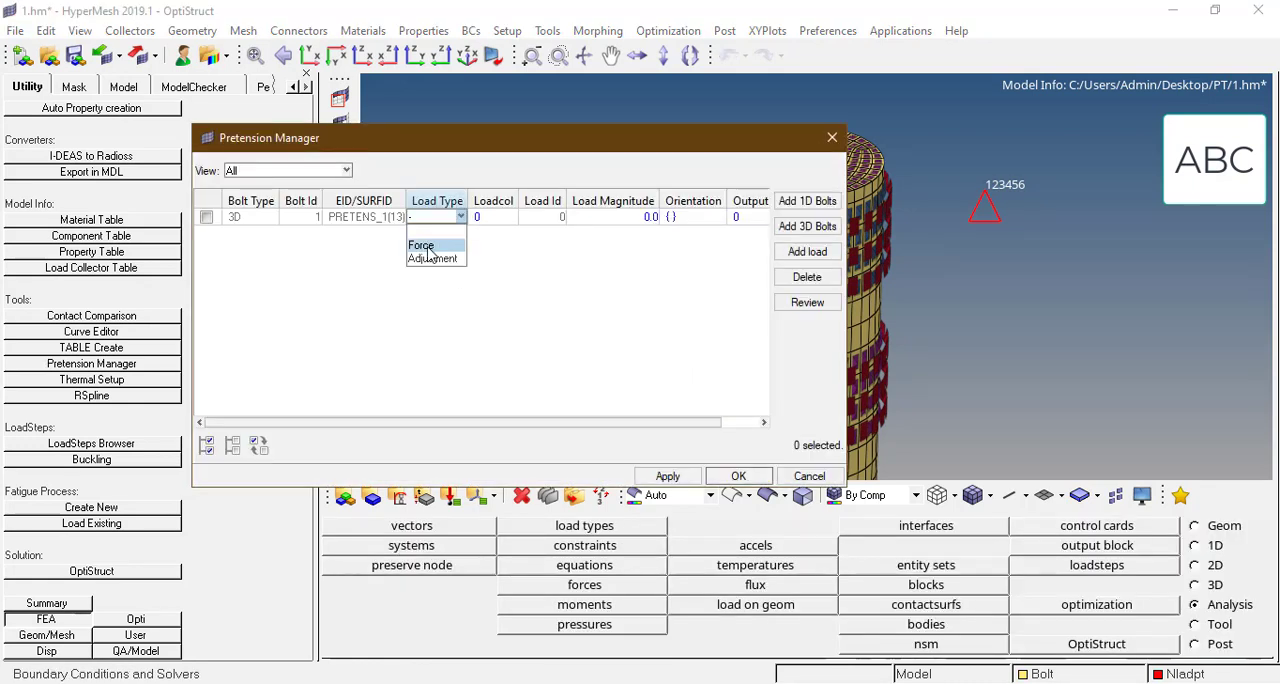
{"action": "left_click", "coordinate": [436, 246]}
{"action": "left_click", "coordinate": [511, 216]}
{"action": "left_click", "coordinate": [512, 216]}
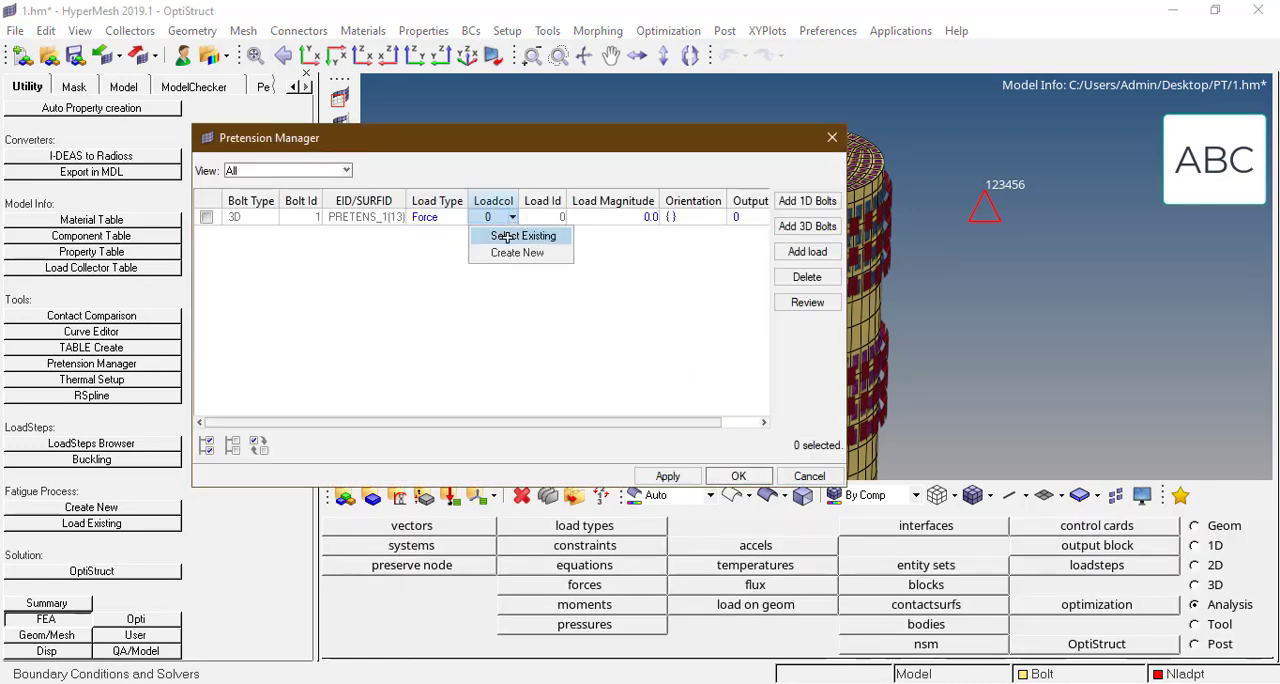
{"action": "left_click", "coordinate": [512, 252]}
Step: Set the bolt's pretension load magnitude to 12000 and apply it, closing the Pretension Manager
{"action": "left_click", "coordinate": [652, 216]}
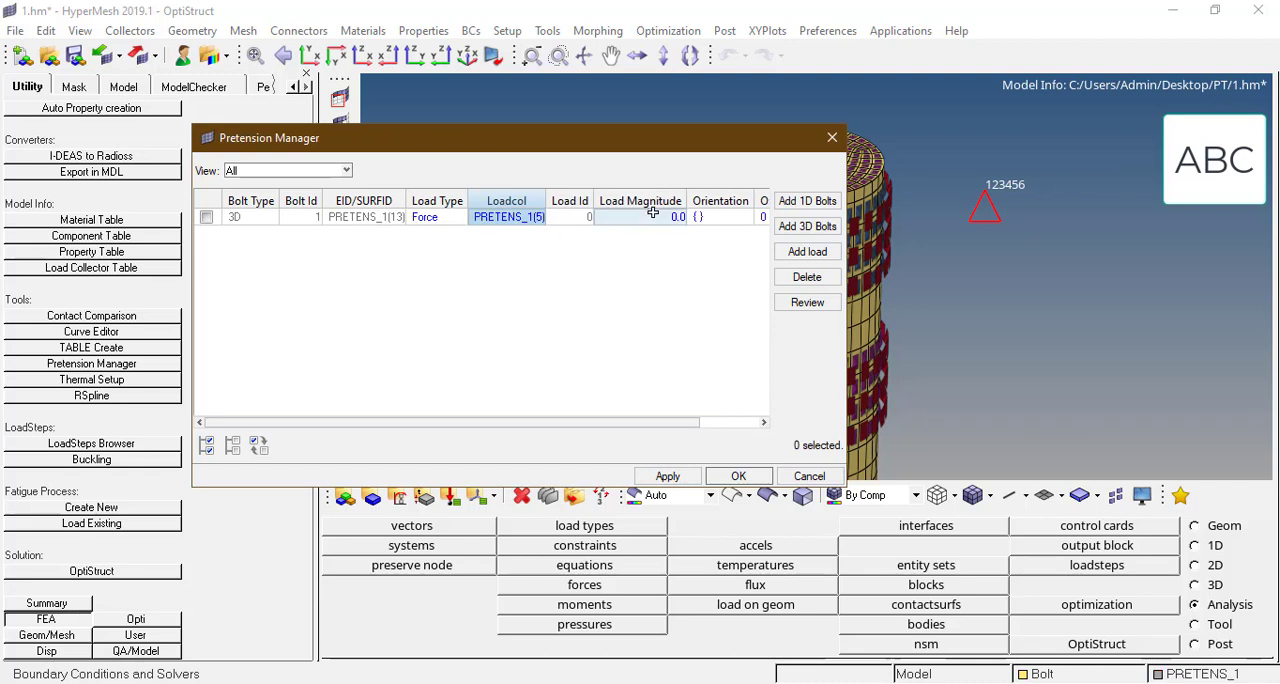
{"action": "left_click", "coordinate": [653, 214]}
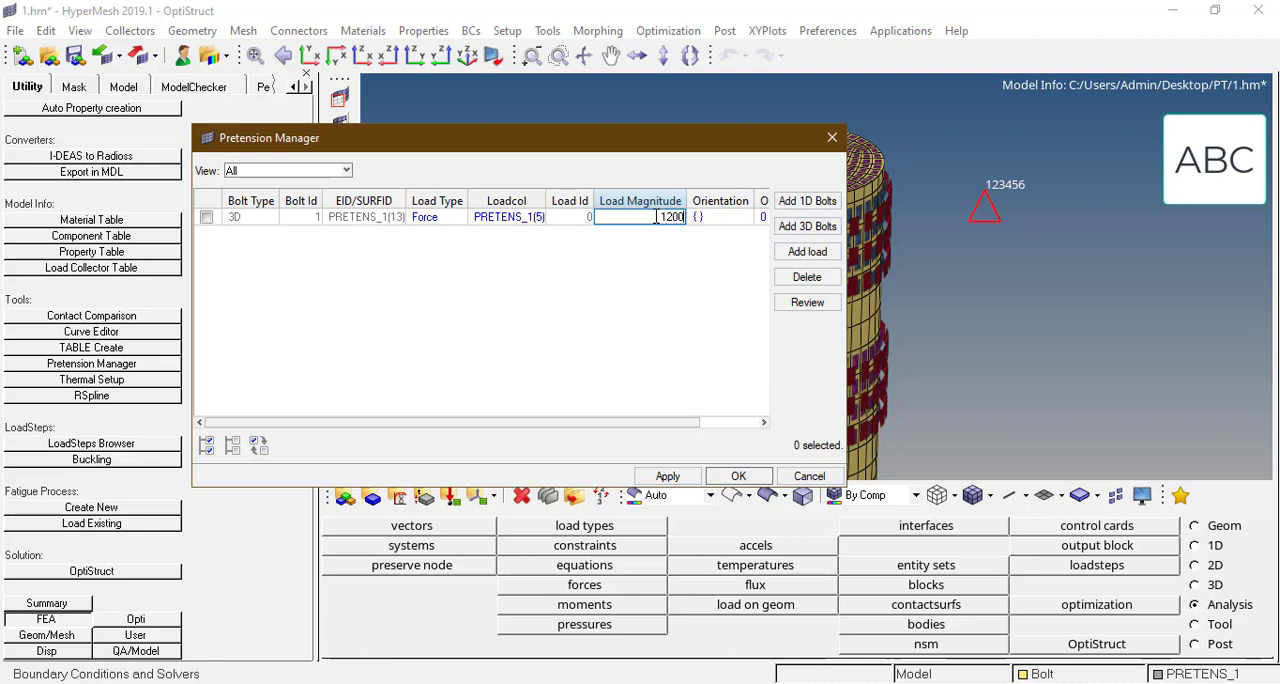
{"action": "type", "text": "12000"}
{"action": "key", "text": "Return"}
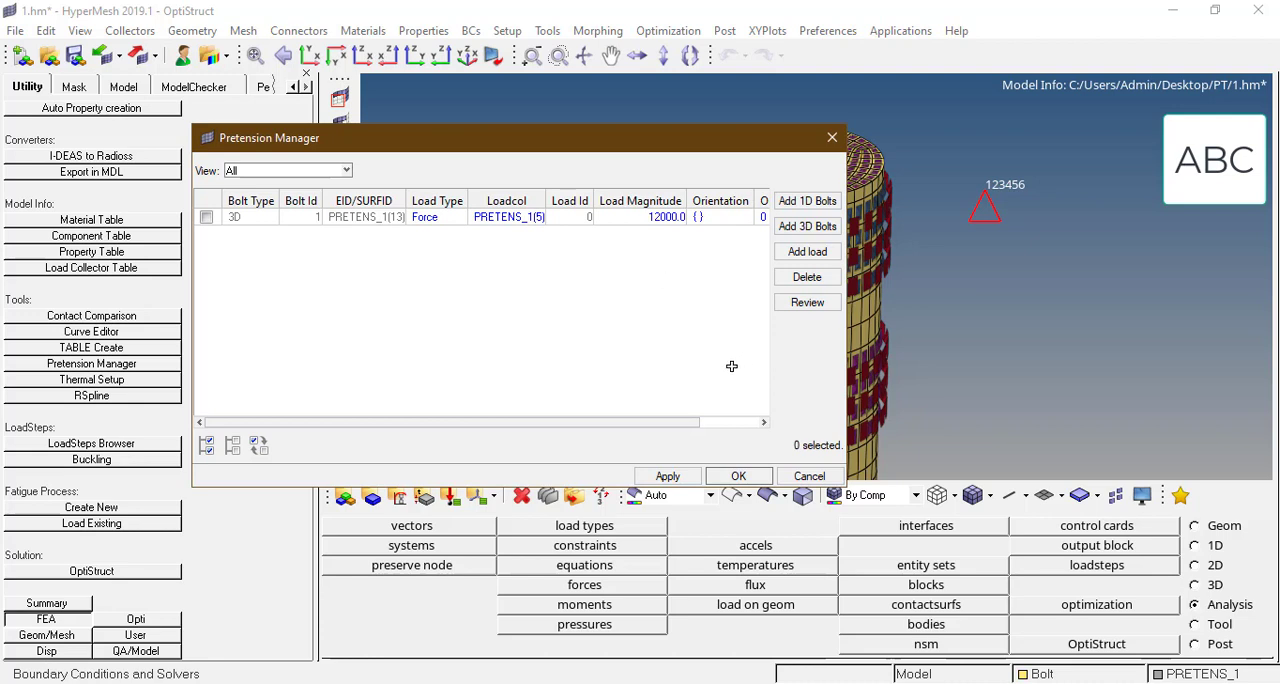
{"action": "left_click", "coordinate": [668, 480]}
{"action": "left_click", "coordinate": [736, 477]}
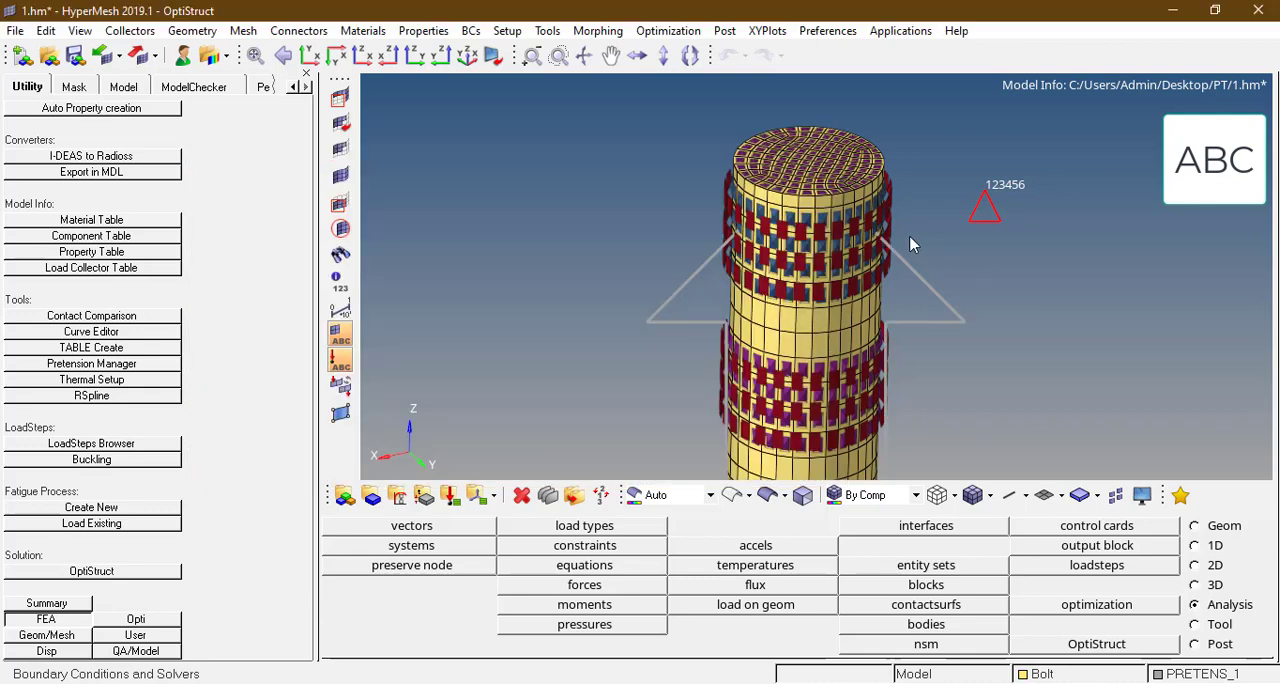
{"action": "scroll", "coordinate": [910, 244], "scroll_direction": "down", "scroll_amount": 3, "text": "ctrl"}
{"action": "right_click_drag", "start_coordinate": [800, 334], "coordinate": [743, 300], "text": "ctrl"}
{"action": "left_click_drag", "start_coordinate": [785, 306], "coordinate": [874, 366], "text": "ctrl"}
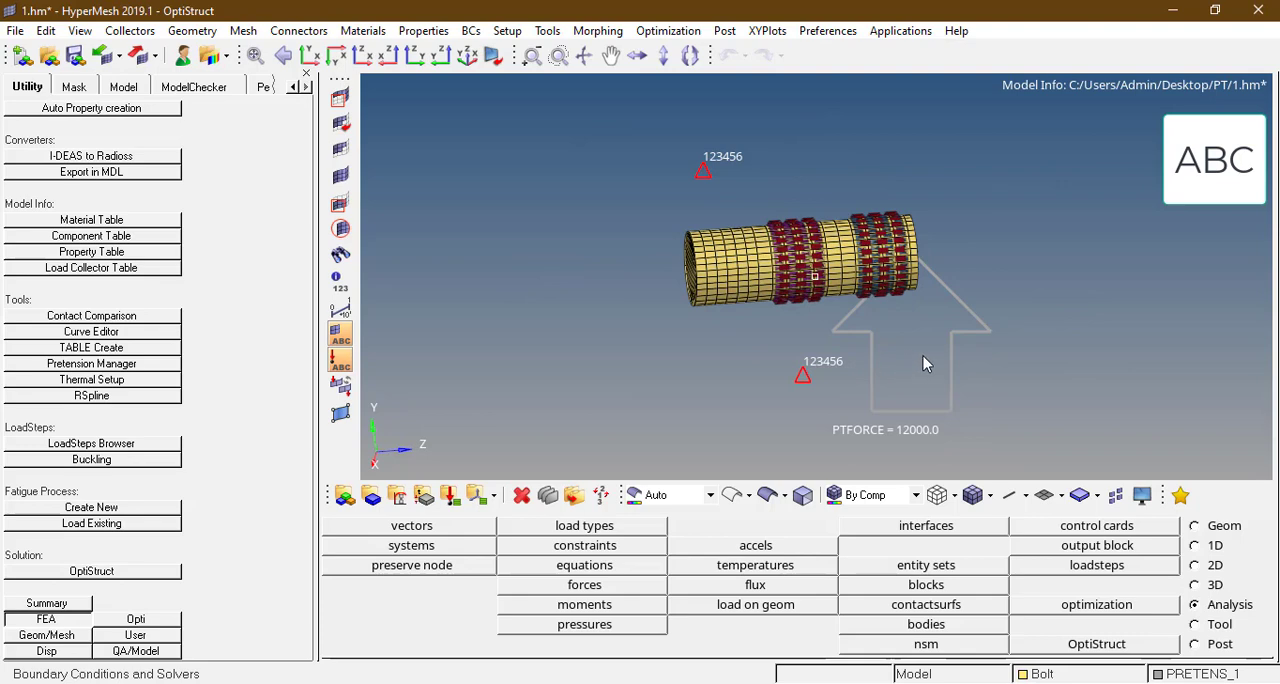
{"action": "left_click_drag", "start_coordinate": [922, 245], "coordinate": [705, 209], "text": "ctrl"}
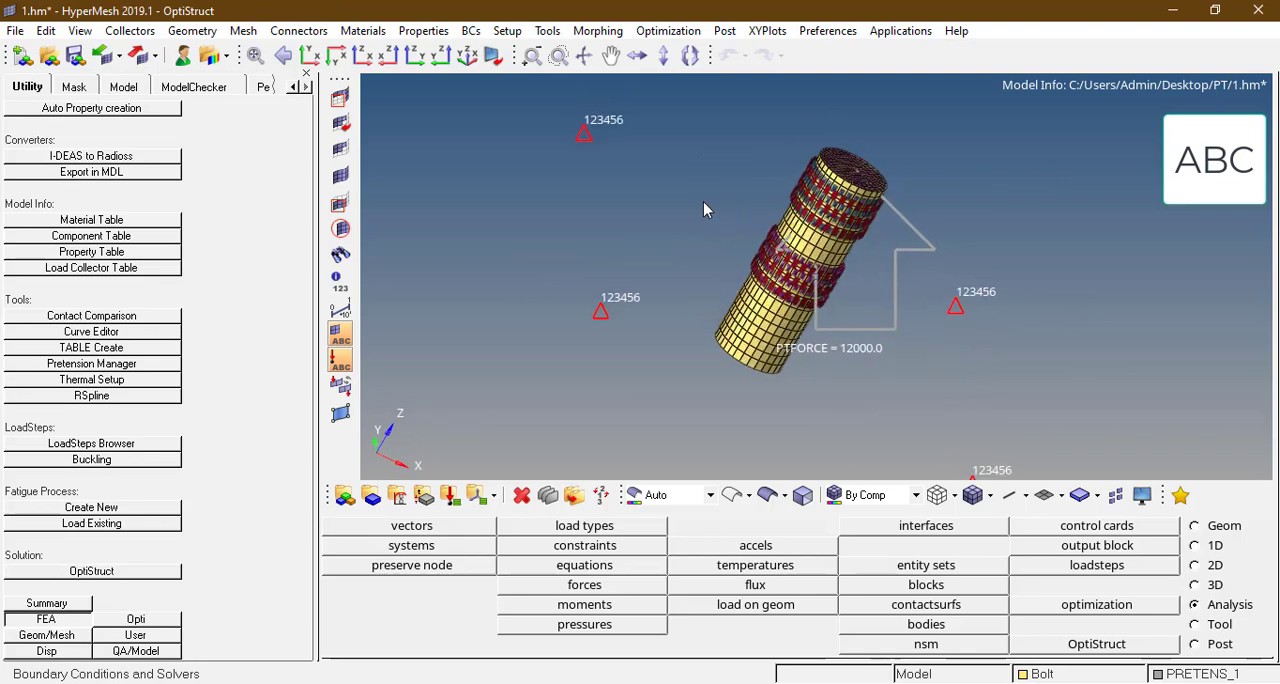
{"action": "key", "text": "f"}
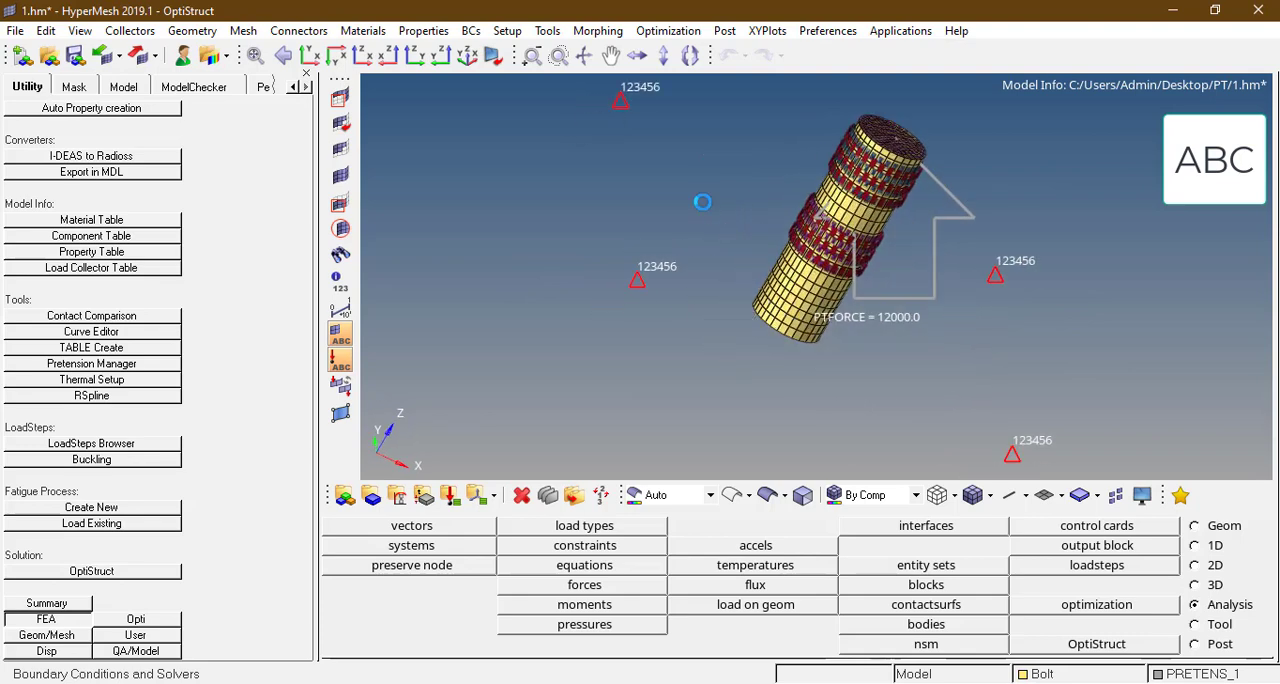
Step: Define the non-linear static load step Pre tension analysis, assigning SPC to SPC, Nlparm to NLPARM(LGDISP) and PRETENS_1 to PRETENSION
{"action": "left_click", "coordinate": [1100, 566]}
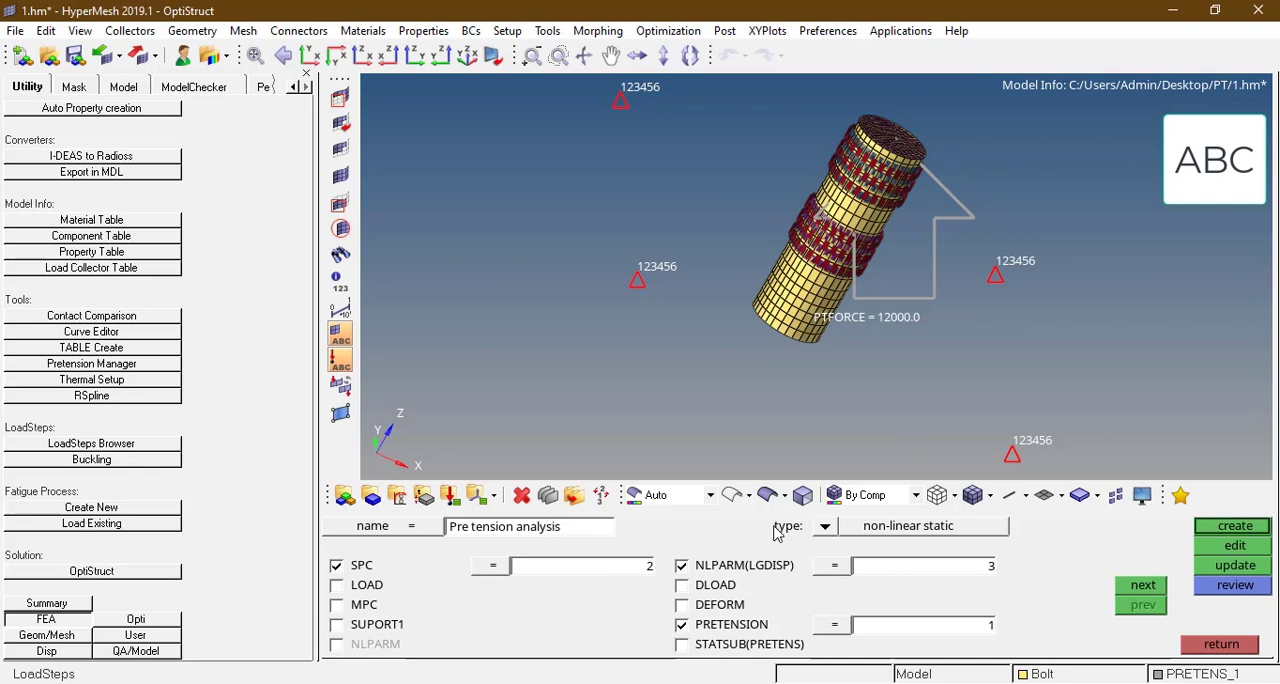
{"action": "left_click", "coordinate": [824, 526]}
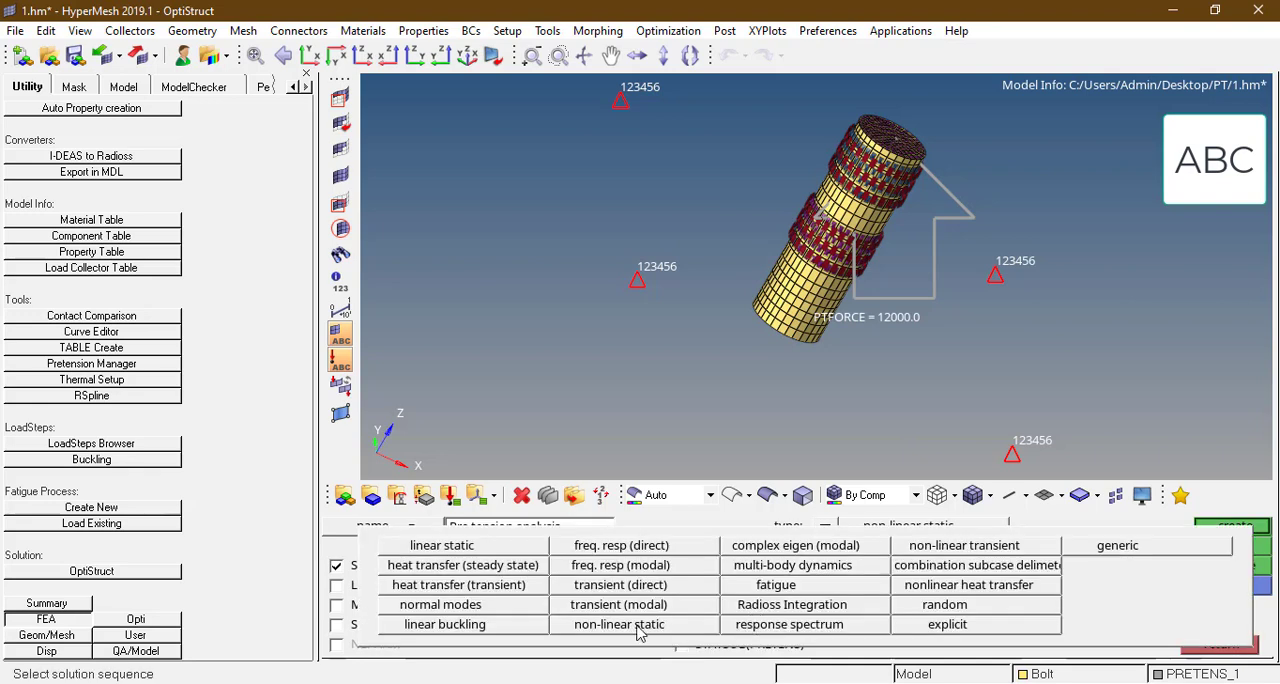
{"action": "left_click", "coordinate": [640, 632]}
{"action": "left_click", "coordinate": [507, 568]}
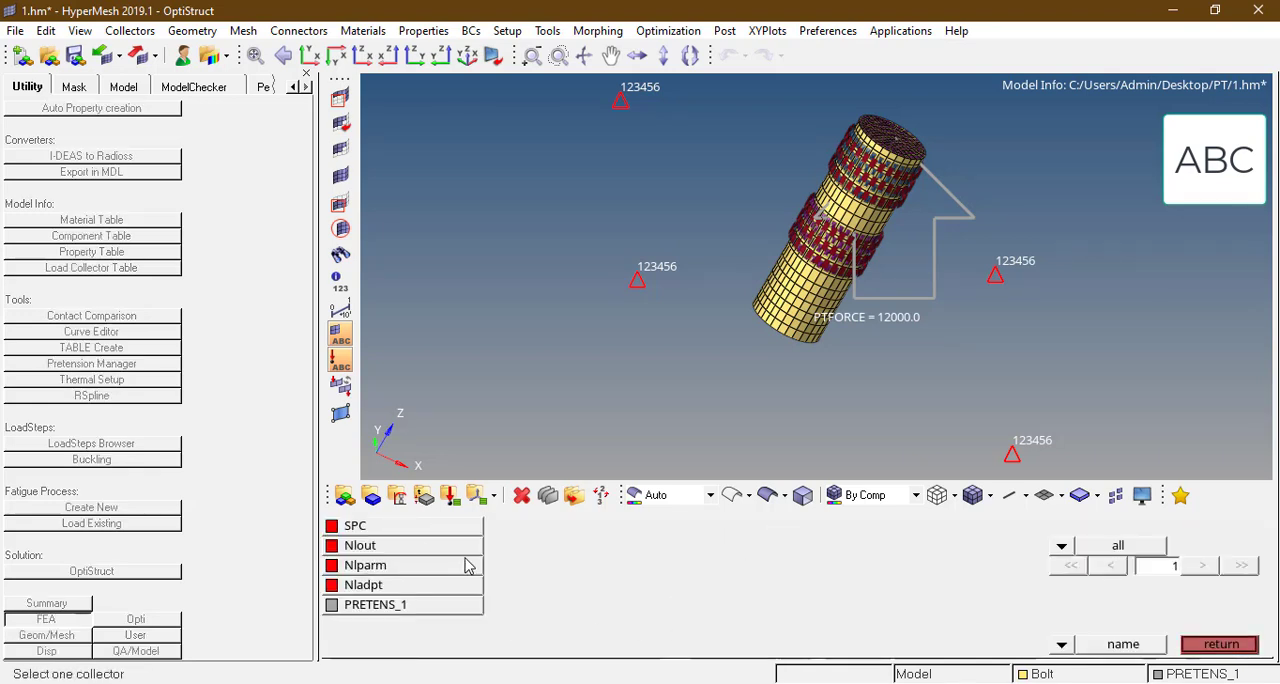
{"action": "left_click", "coordinate": [408, 530]}
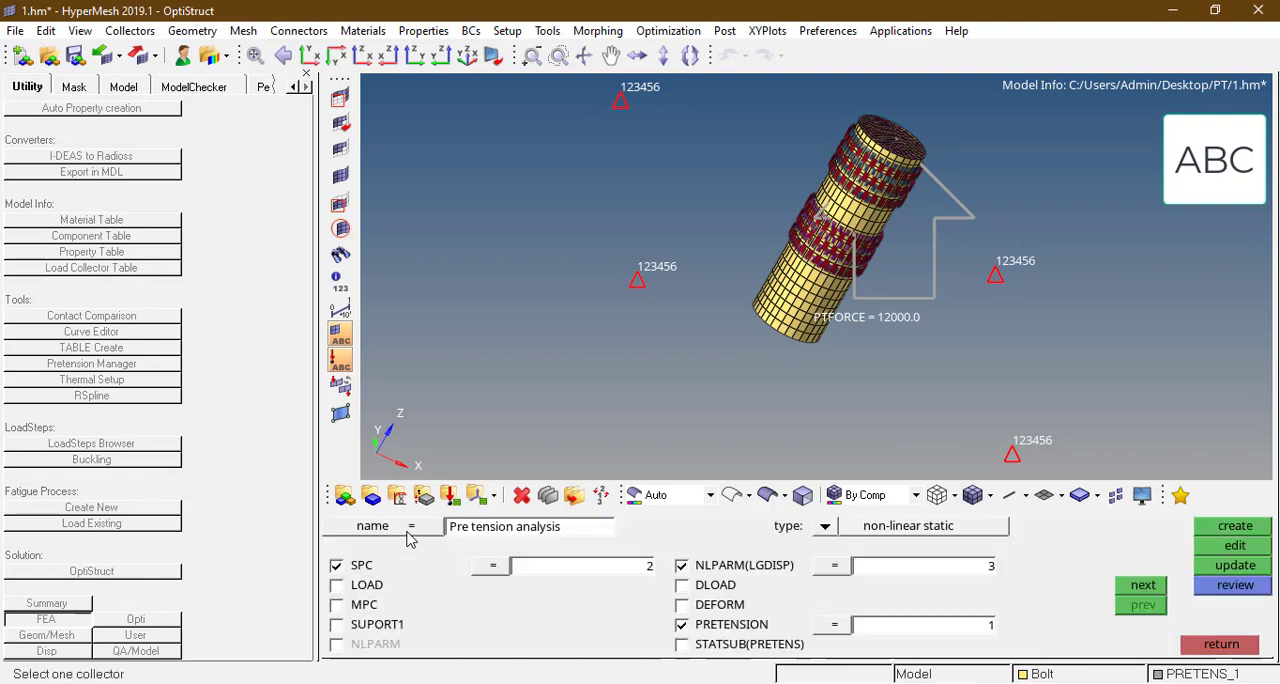
{"action": "left_click", "coordinate": [850, 566]}
{"action": "left_click", "coordinate": [390, 566]}
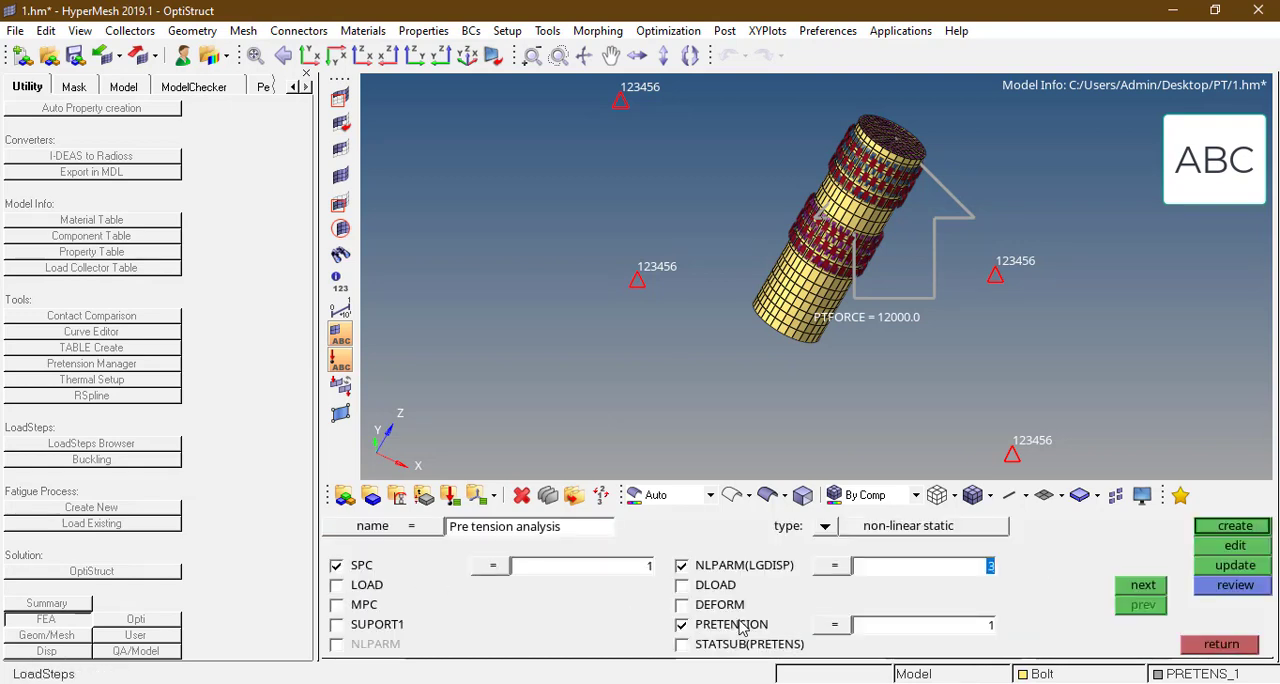
{"action": "left_click", "coordinate": [850, 626]}
{"action": "left_click", "coordinate": [414, 608]}
Step: Assign Nladpt to NLADAPT and Nlout to NLOUT, and create the Pre tension analysis load step
{"action": "left_click", "coordinate": [1143, 585]}
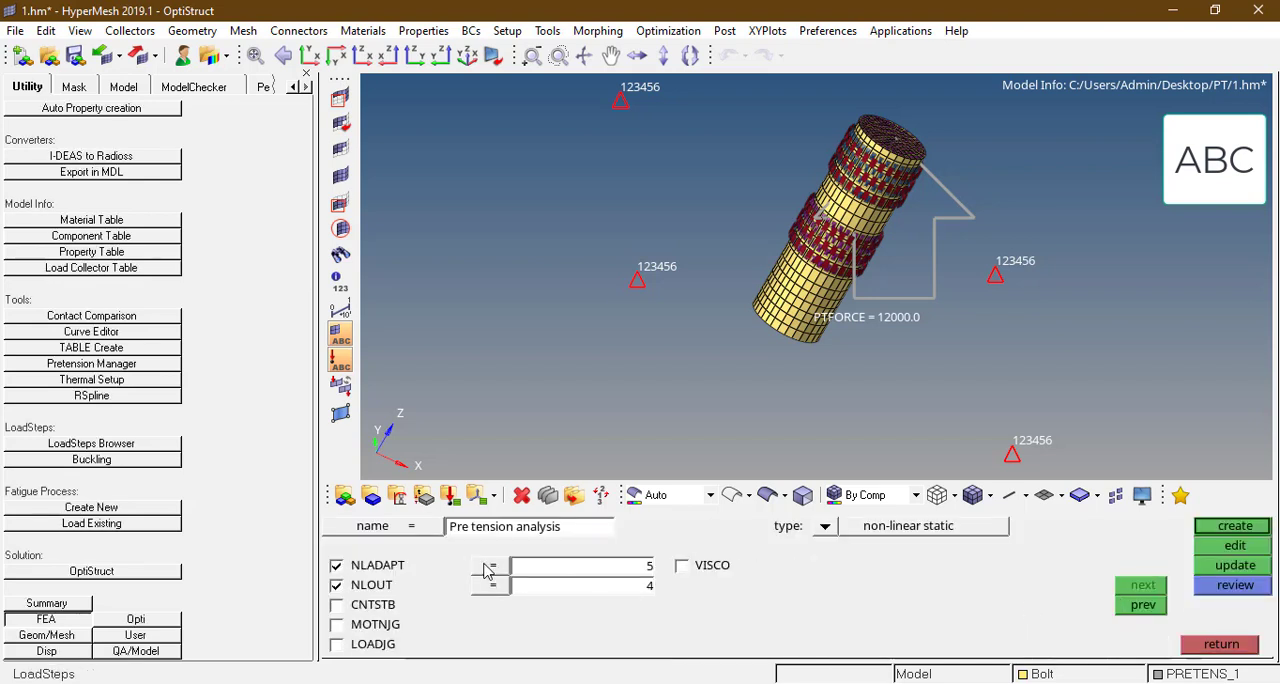
{"action": "left_click", "coordinate": [487, 568]}
{"action": "left_click", "coordinate": [389, 586]}
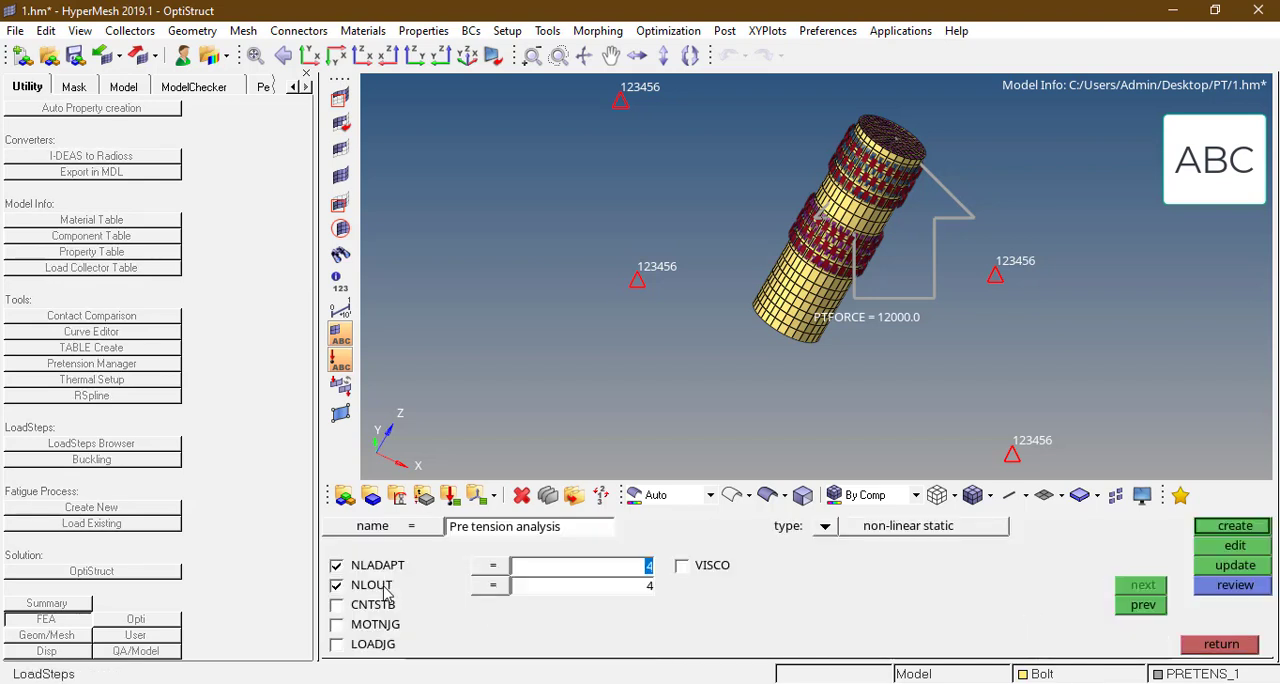
{"action": "left_click", "coordinate": [491, 590]}
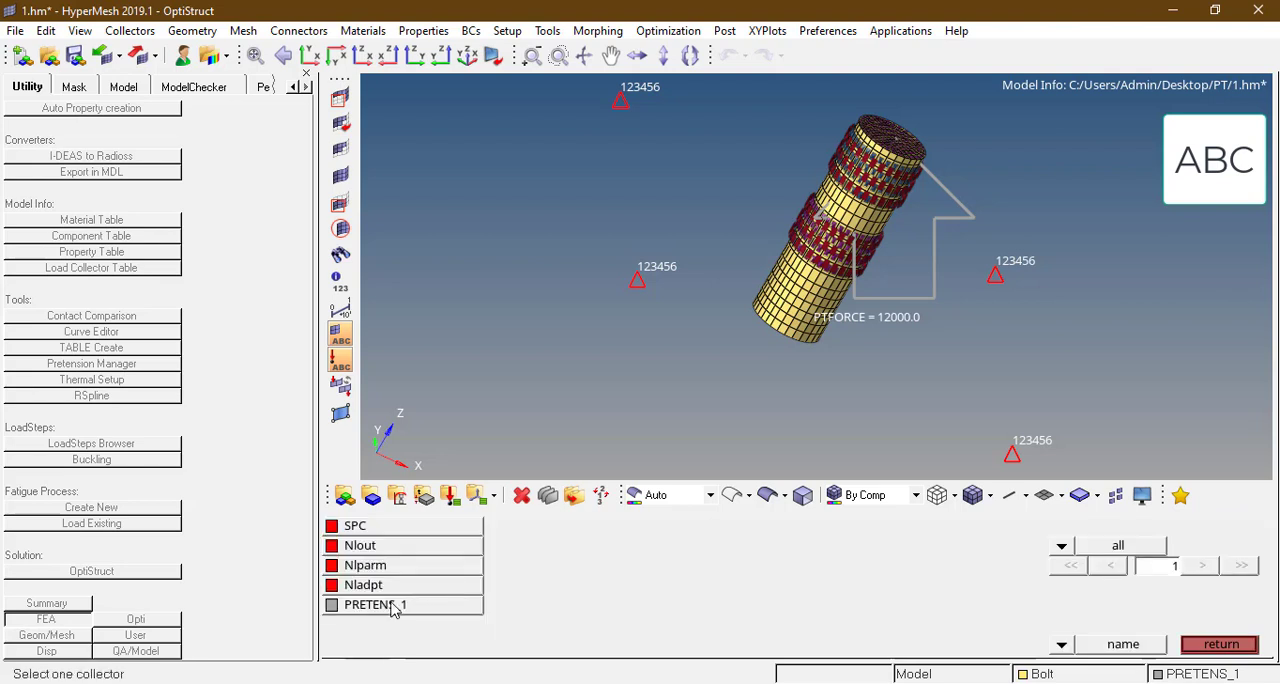
{"action": "left_click", "coordinate": [374, 549]}
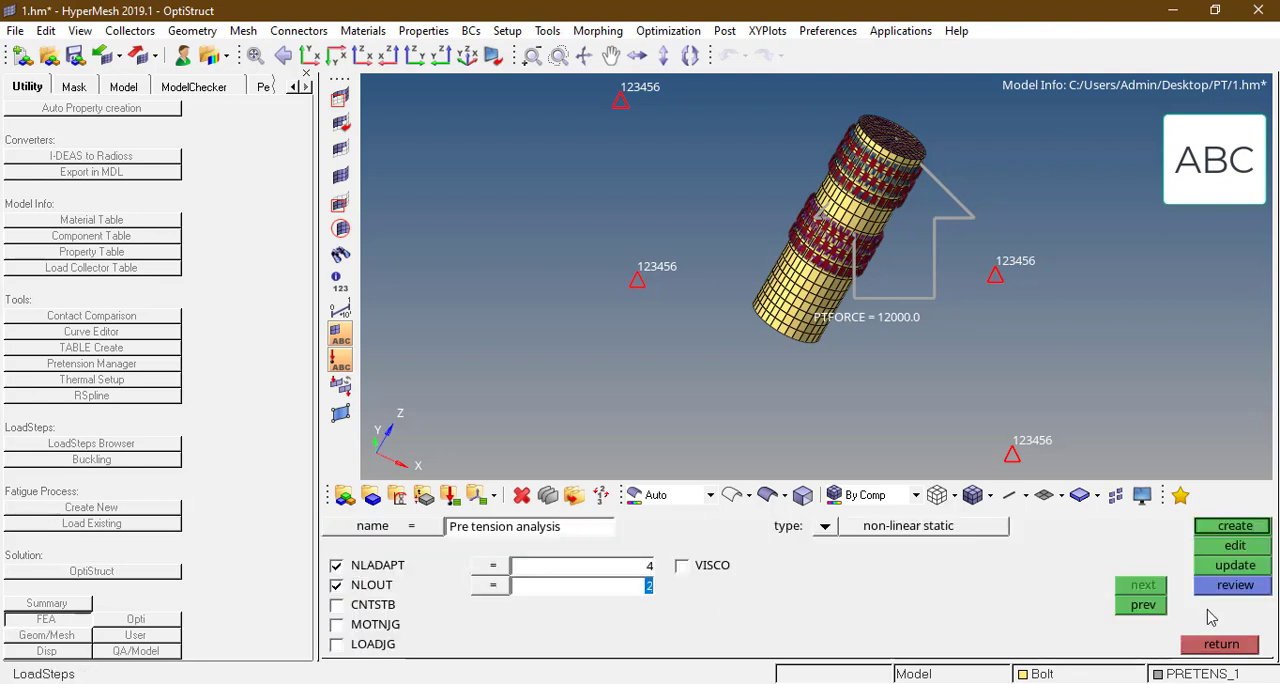
{"action": "left_click", "coordinate": [1234, 527]}
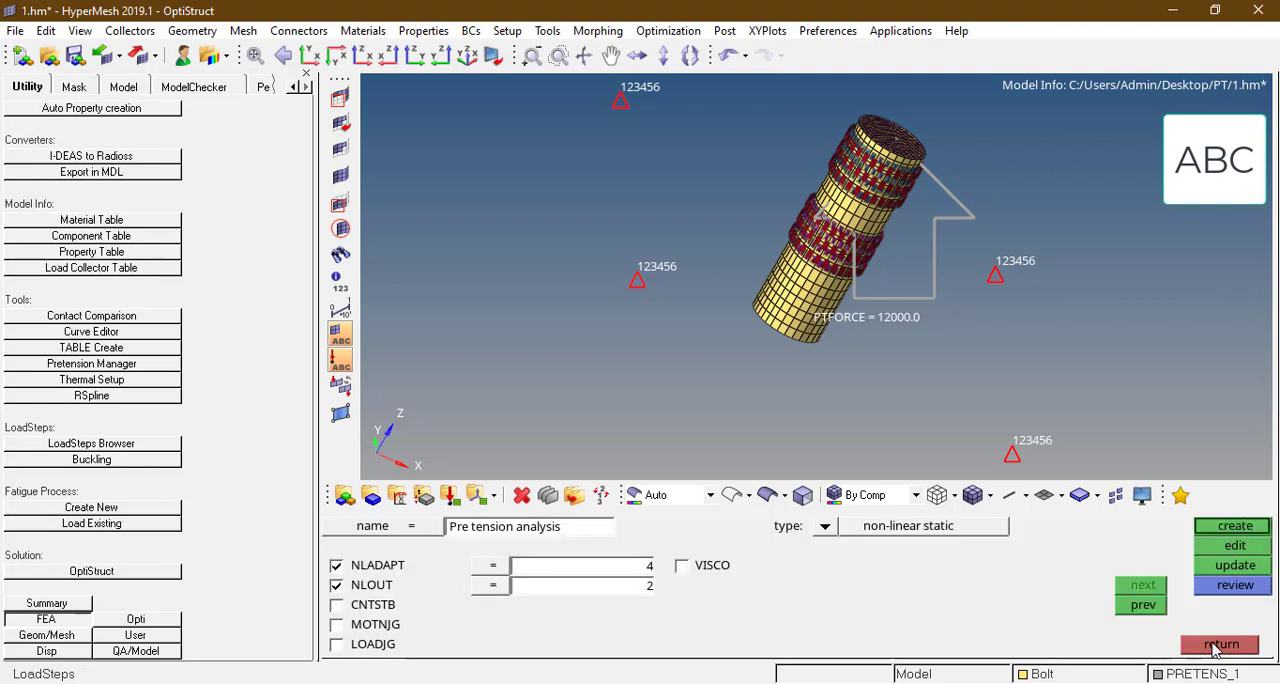
{"action": "left_click", "coordinate": [1218, 645]}
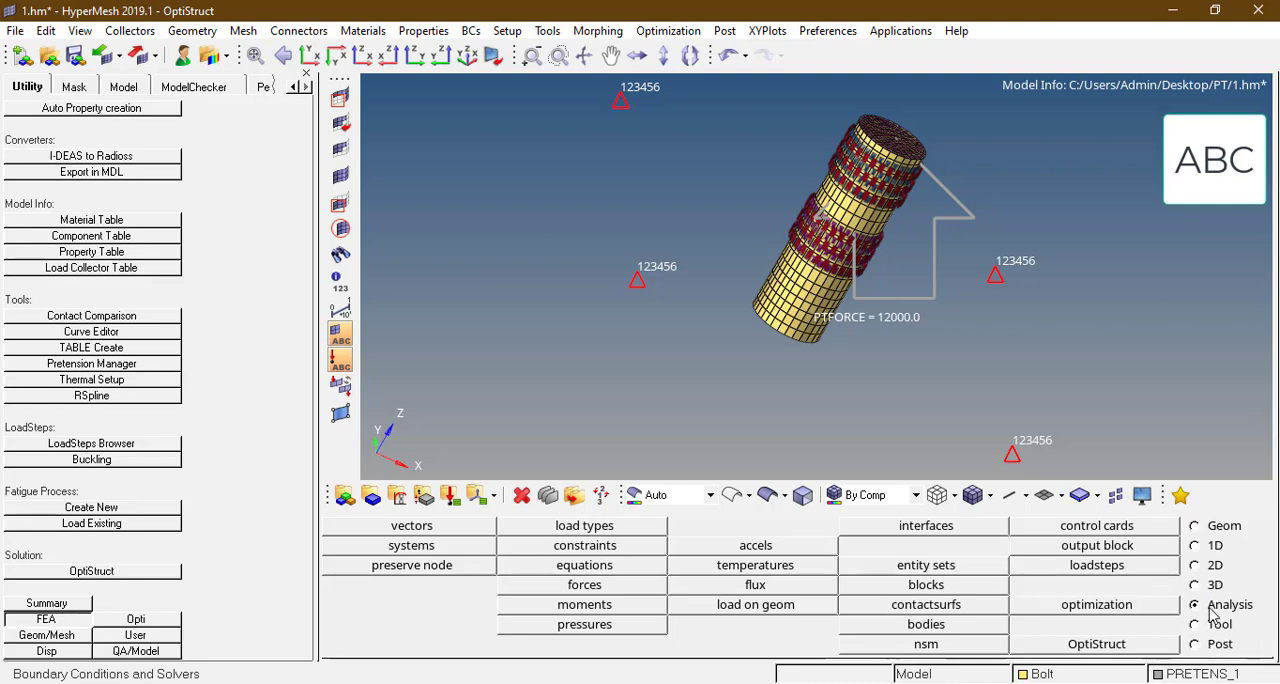
Step: Enable EXPERTNL on the PARAM control card and set it to CNTSTB
{"action": "left_click", "coordinate": [1092, 530]}
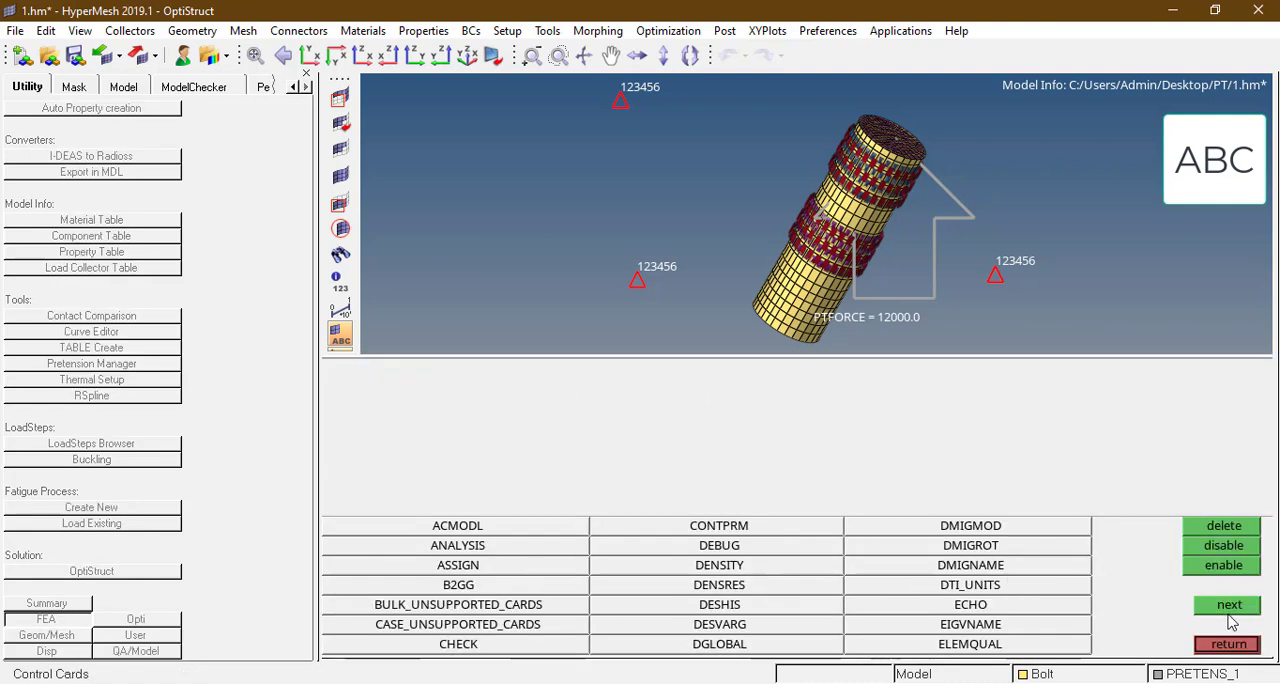
{"action": "left_click", "coordinate": [1230, 606]}
{"action": "left_click", "coordinate": [1230, 606]}
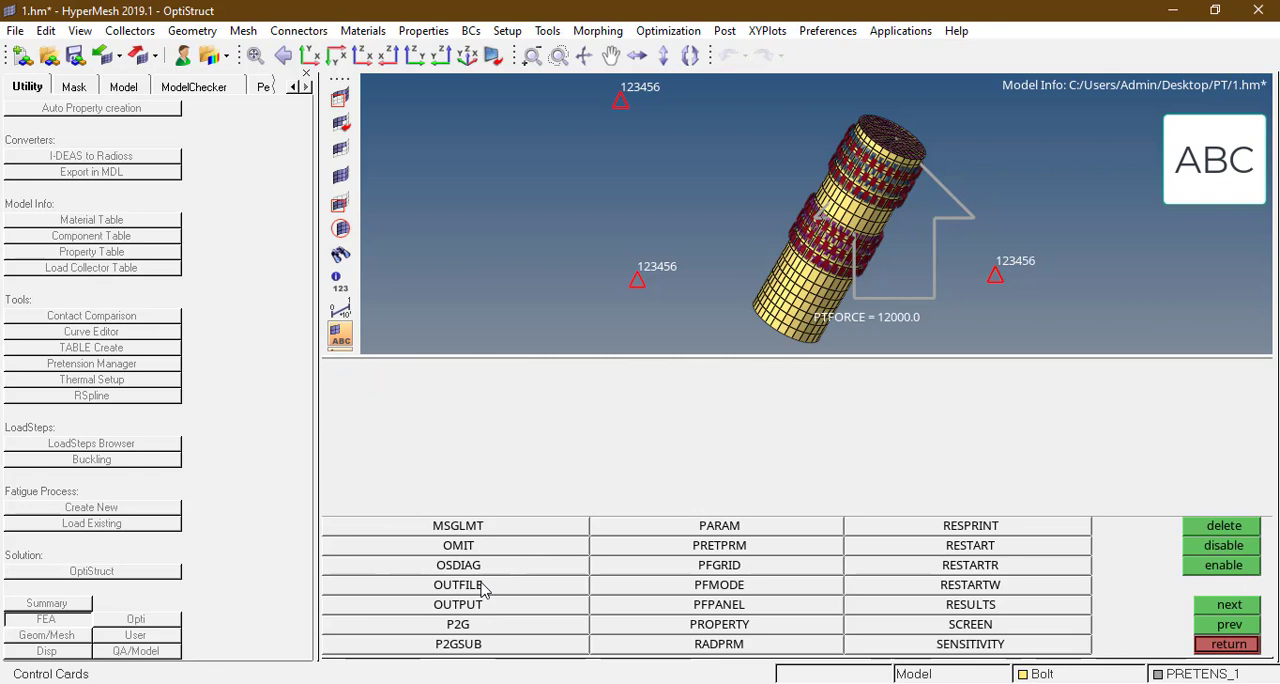
{"action": "left_click", "coordinate": [686, 535]}
{"action": "left_click", "coordinate": [335, 647]}
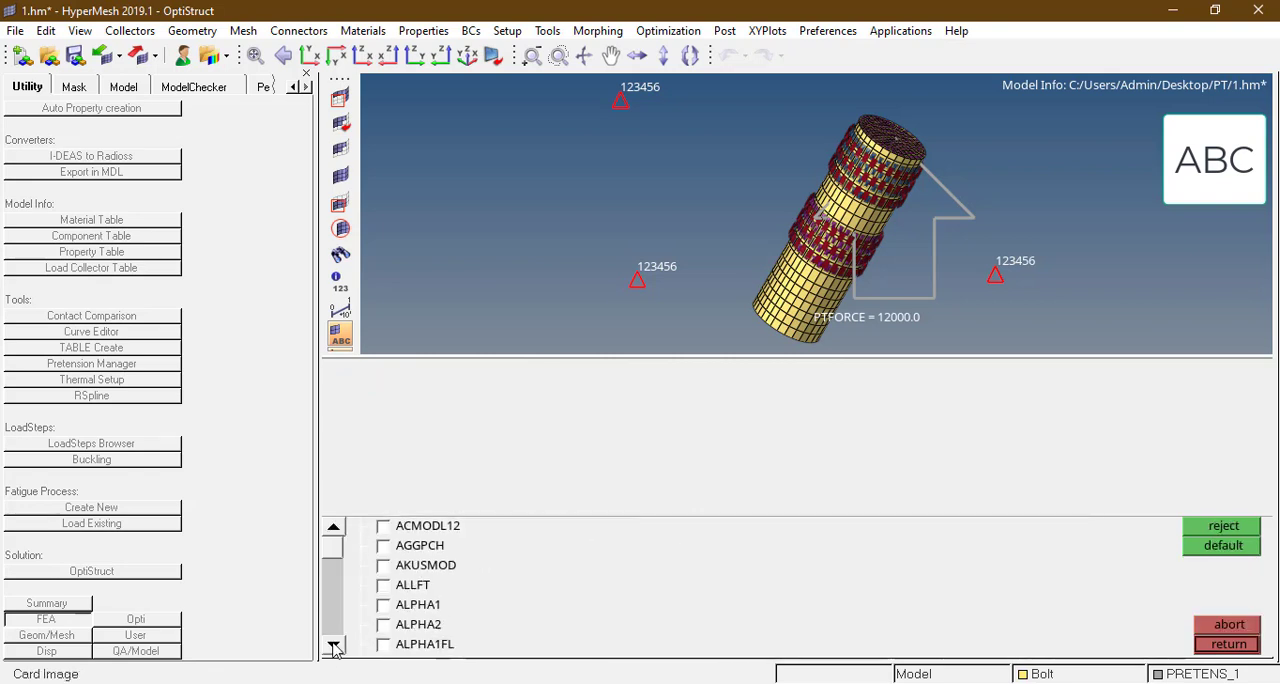
{"action": "left_click", "coordinate": [335, 647]}
{"action": "left_click", "coordinate": [335, 647]}
{"action": "left_click", "coordinate": [335, 647]}
{"action": "left_click", "coordinate": [335, 647]}
{"action": "left_click", "coordinate": [335, 647]}
{"action": "left_click", "coordinate": [335, 647]}
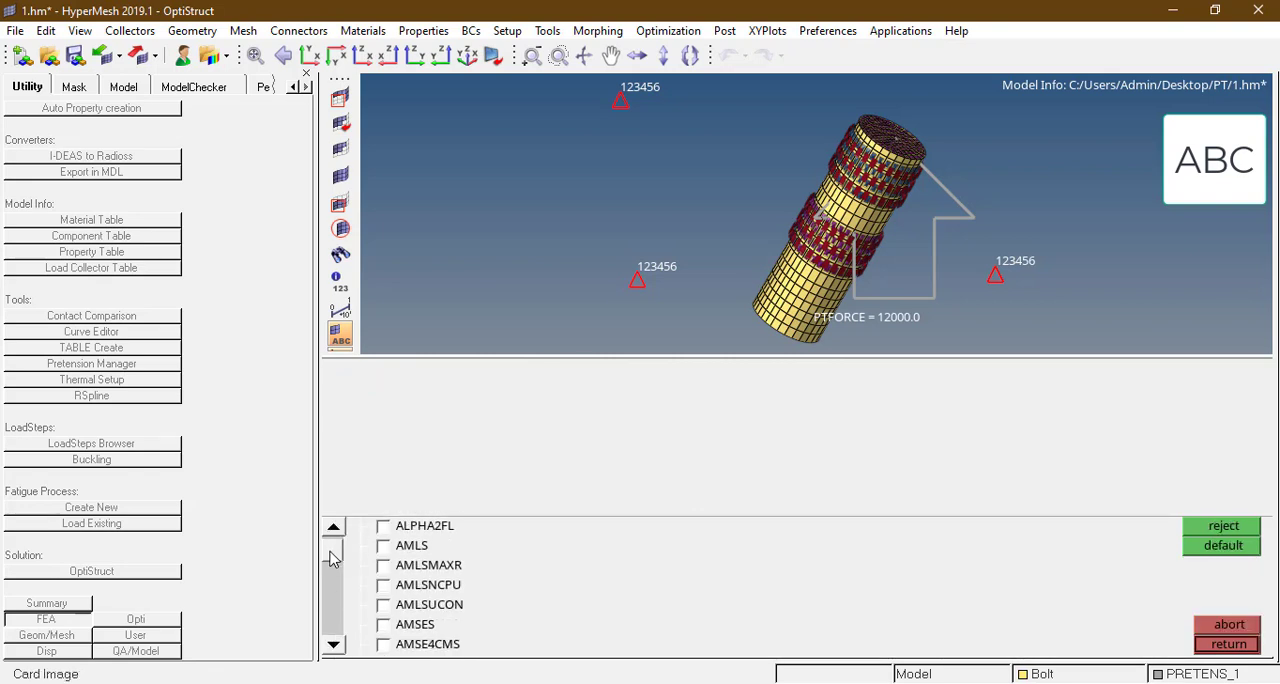
{"action": "left_click_drag", "start_coordinate": [333, 559], "coordinate": [333, 573]}
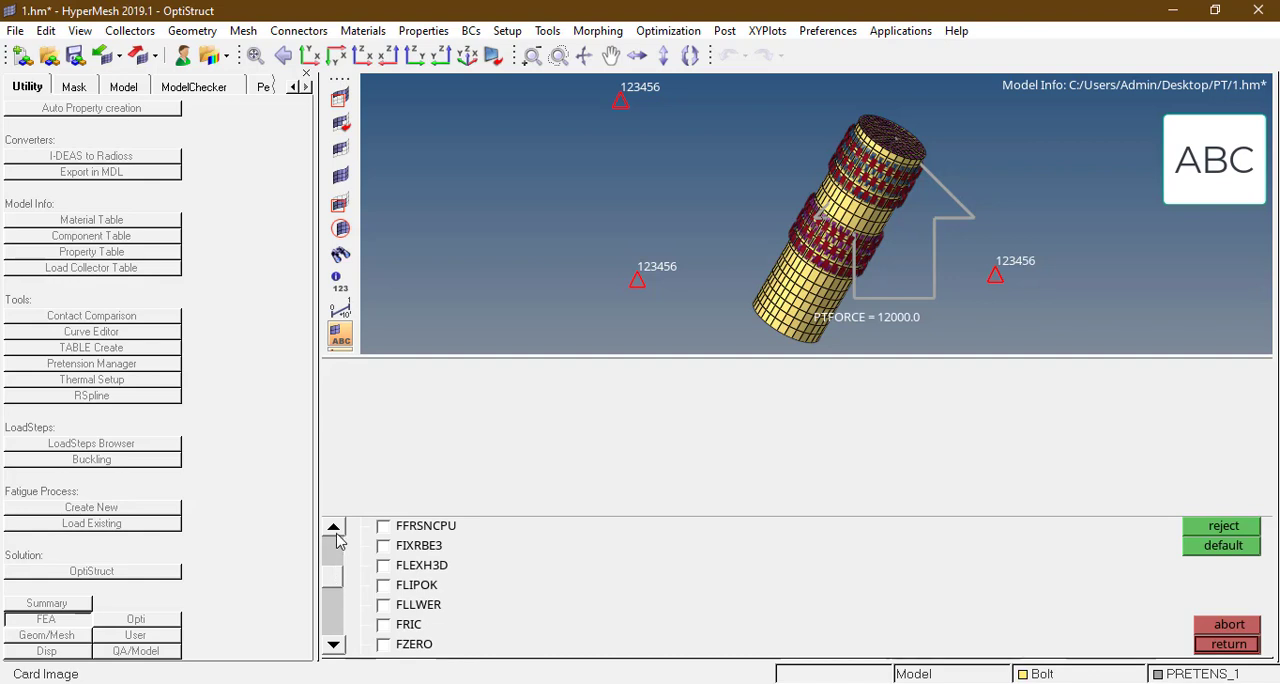
{"action": "left_click", "coordinate": [337, 533]}
{"action": "left_click", "coordinate": [337, 533]}
{"action": "left_click", "coordinate": [337, 533]}
{"action": "left_click", "coordinate": [337, 533]}
{"action": "left_click", "coordinate": [337, 533]}
{"action": "left_click", "coordinate": [337, 530]}
{"action": "left_click", "coordinate": [337, 530]}
{"action": "left_click", "coordinate": [337, 530]}
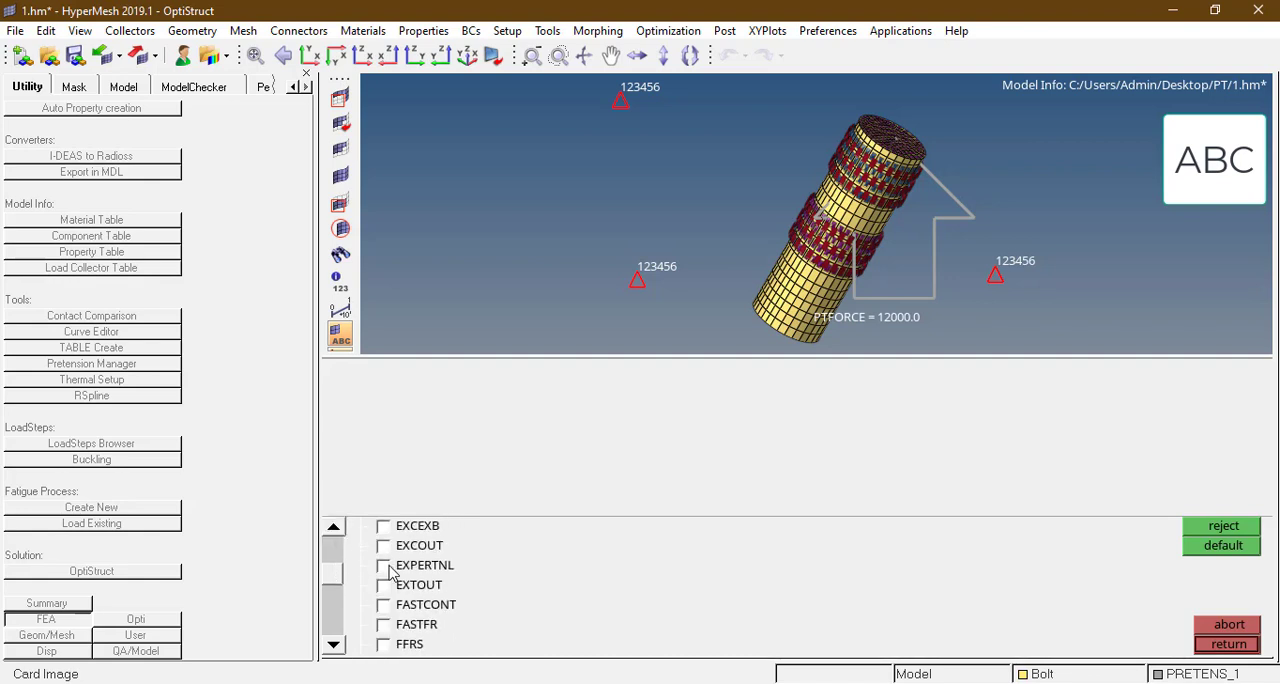
{"action": "left_click", "coordinate": [383, 565]}
{"action": "left_click", "coordinate": [558, 388]}
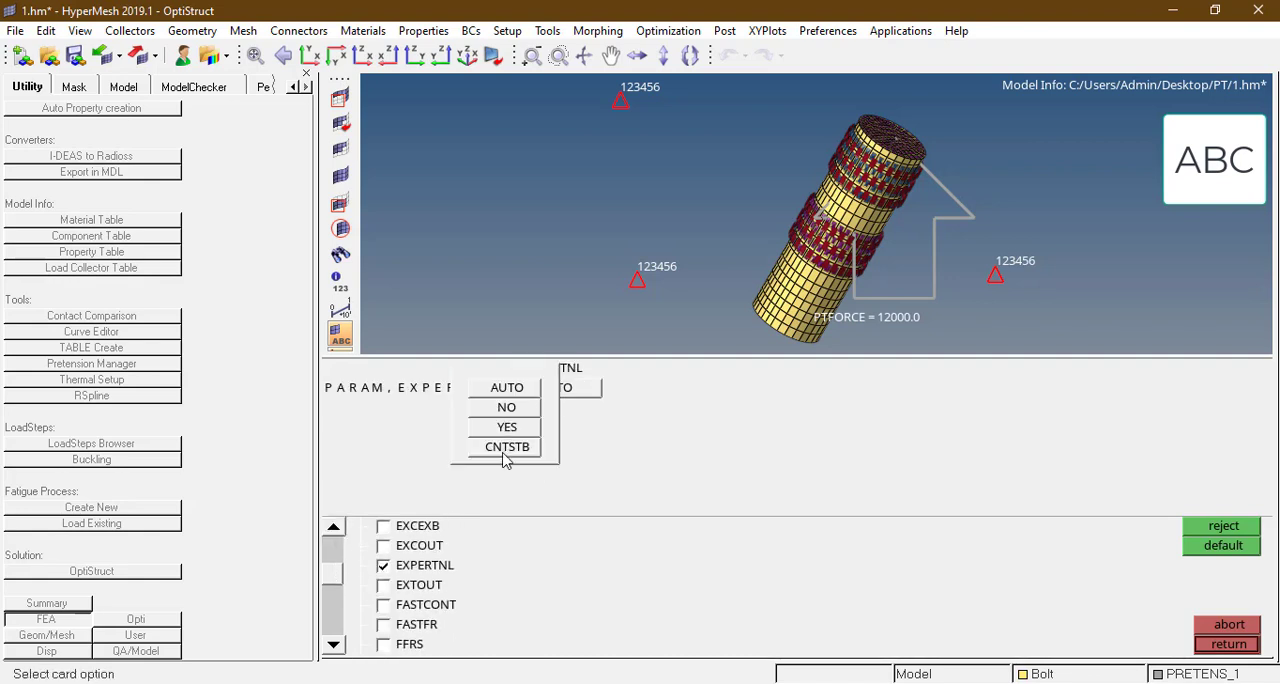
{"action": "left_click", "coordinate": [508, 448]}
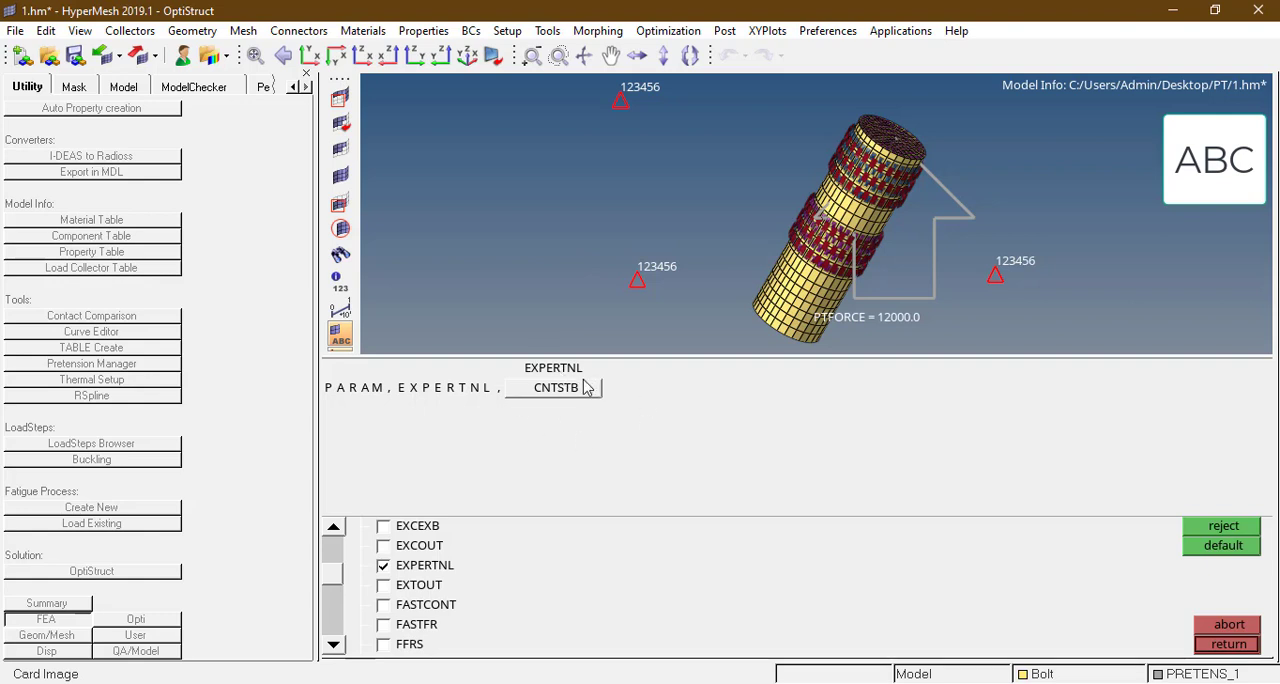
Step: Enable the LGDISP parameter on the PARAM control card
{"action": "left_click", "coordinate": [334, 645]}
{"action": "left_click", "coordinate": [337, 648]}
{"action": "left_click", "coordinate": [337, 648]}
{"action": "left_click", "coordinate": [337, 648]}
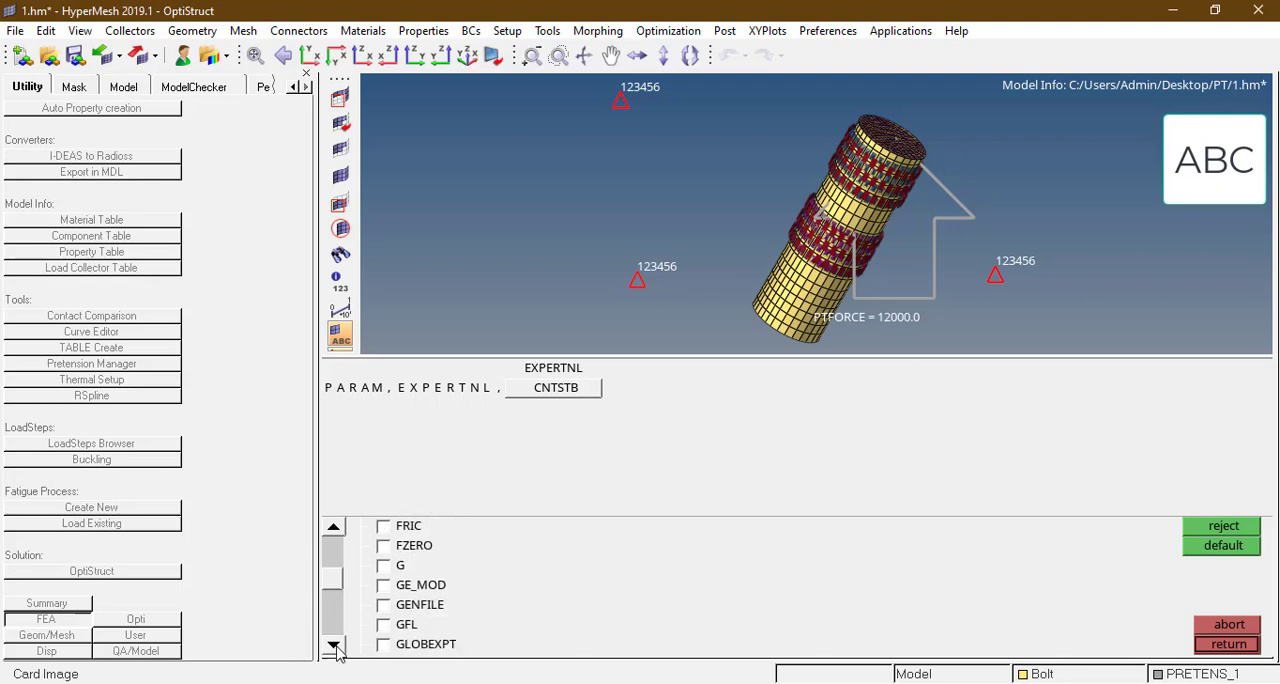
{"action": "left_click", "coordinate": [337, 648]}
{"action": "left_click", "coordinate": [334, 646]}
{"action": "left_click", "coordinate": [334, 646]}
{"action": "left_click", "coordinate": [334, 646]}
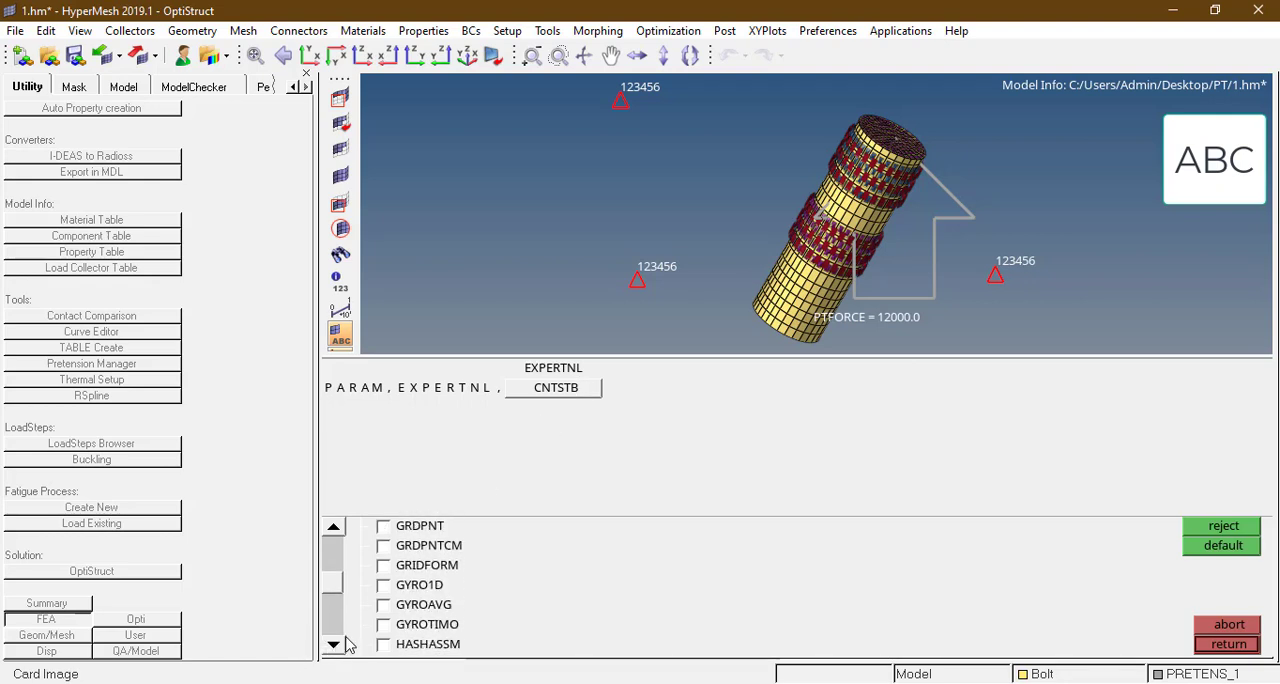
{"action": "left_click", "coordinate": [334, 646]}
{"action": "left_click", "coordinate": [334, 645]}
{"action": "left_click", "coordinate": [334, 645]}
{"action": "left_click", "coordinate": [334, 645]}
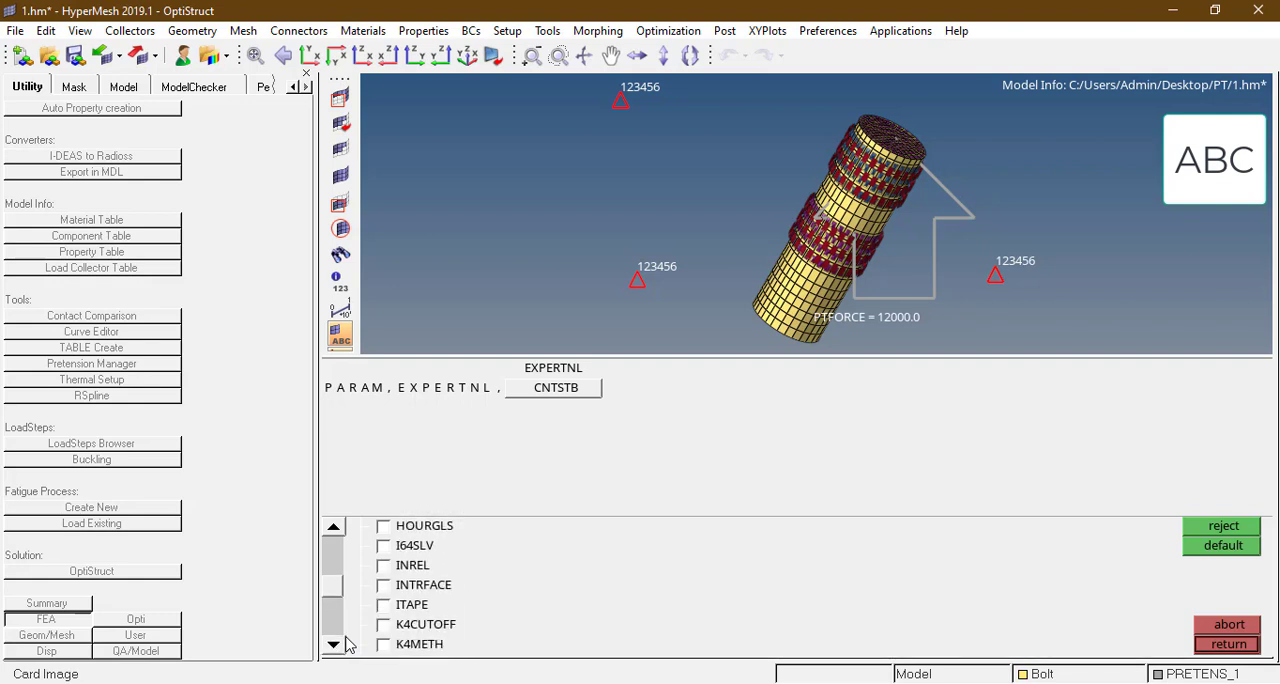
{"action": "left_click", "coordinate": [334, 645]}
{"action": "left_click", "coordinate": [334, 645]}
{"action": "left_click", "coordinate": [334, 645]}
{"action": "left_click", "coordinate": [334, 645]}
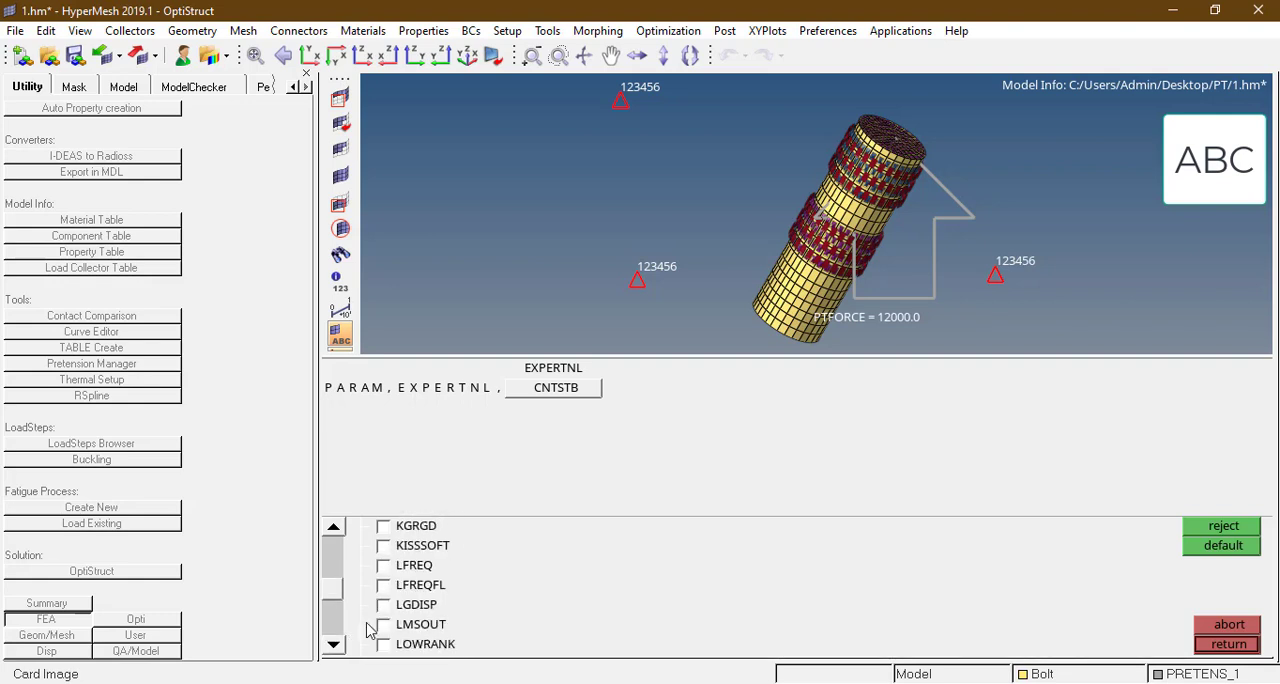
{"action": "left_click", "coordinate": [383, 605]}
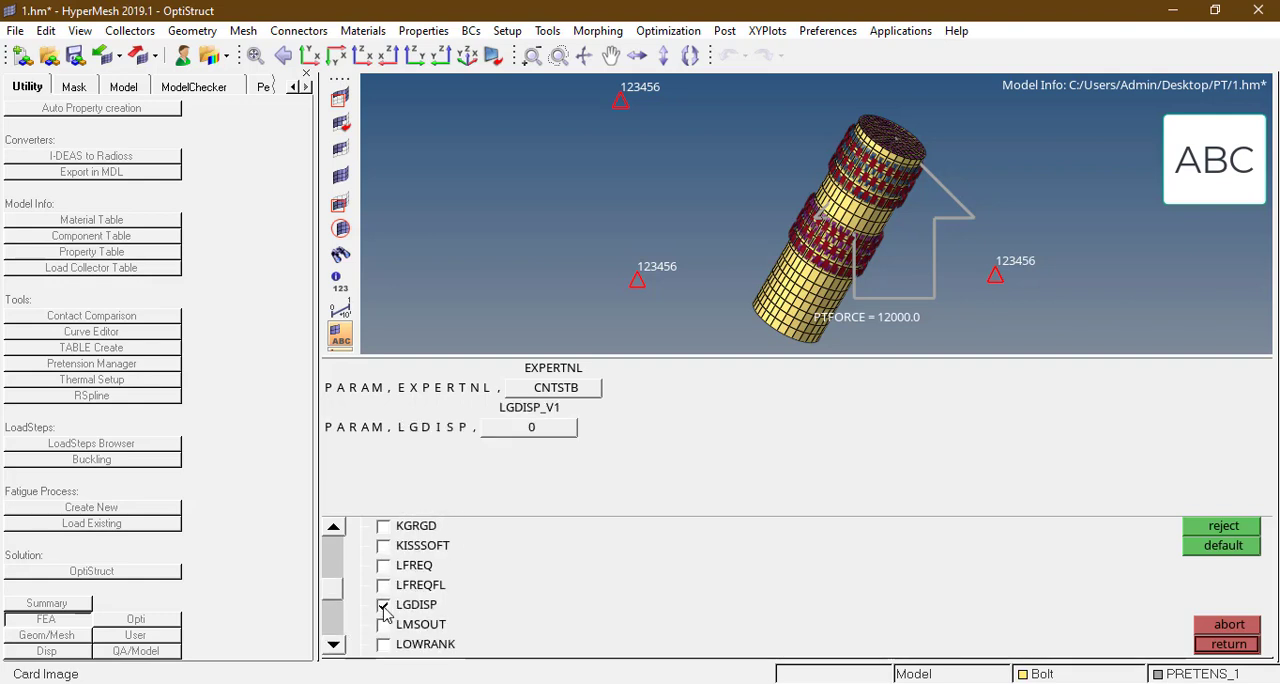
Step: Set LGDISP_V1 to 1 and leave the control cards
{"action": "left_click", "coordinate": [533, 430]}
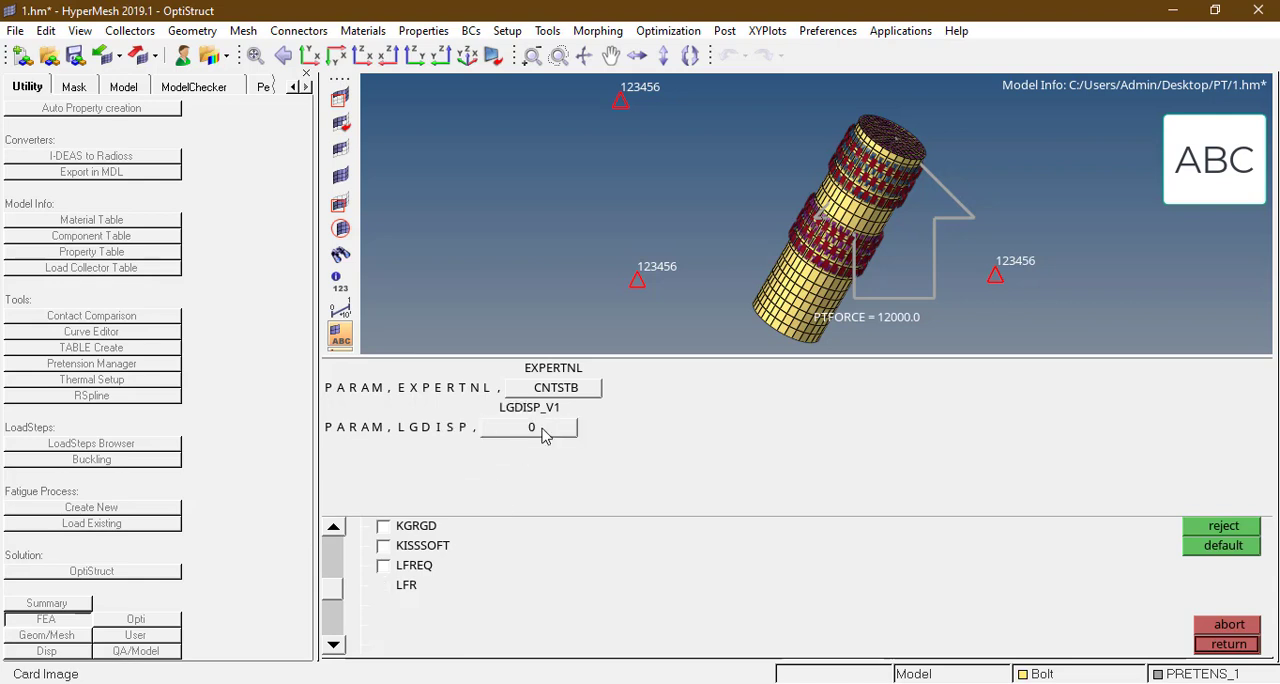
{"action": "left_click", "coordinate": [519, 434]}
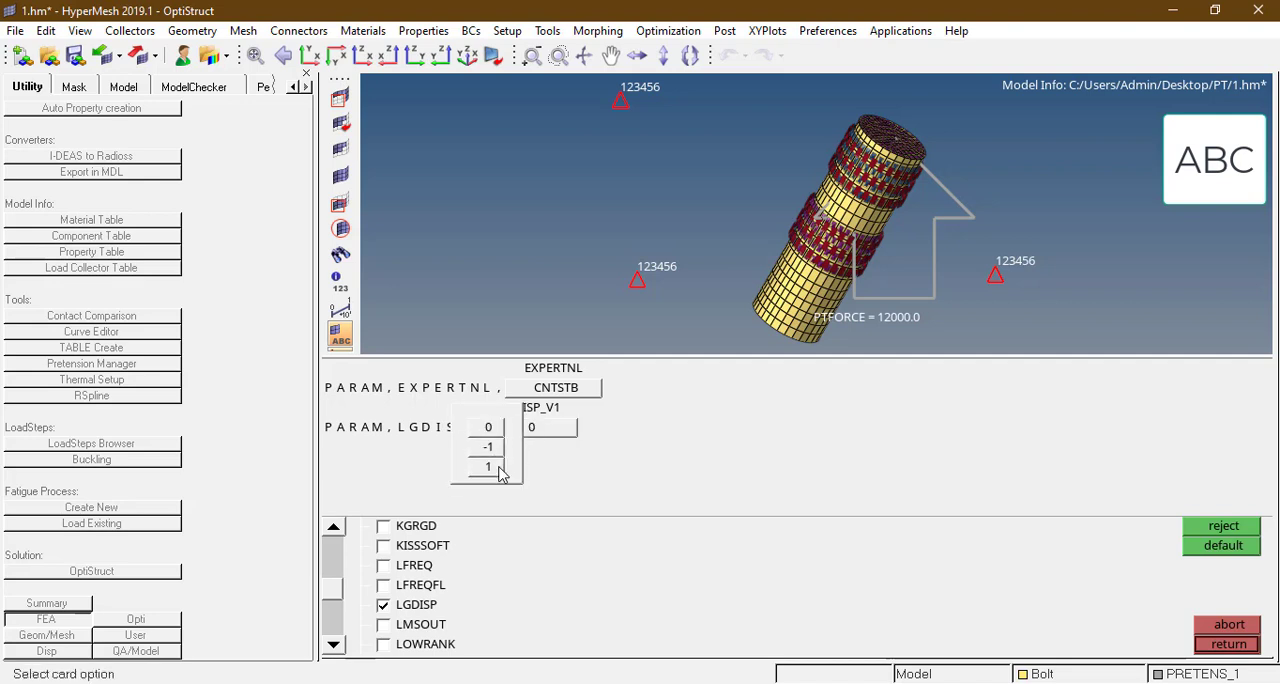
{"action": "left_click", "coordinate": [490, 467]}
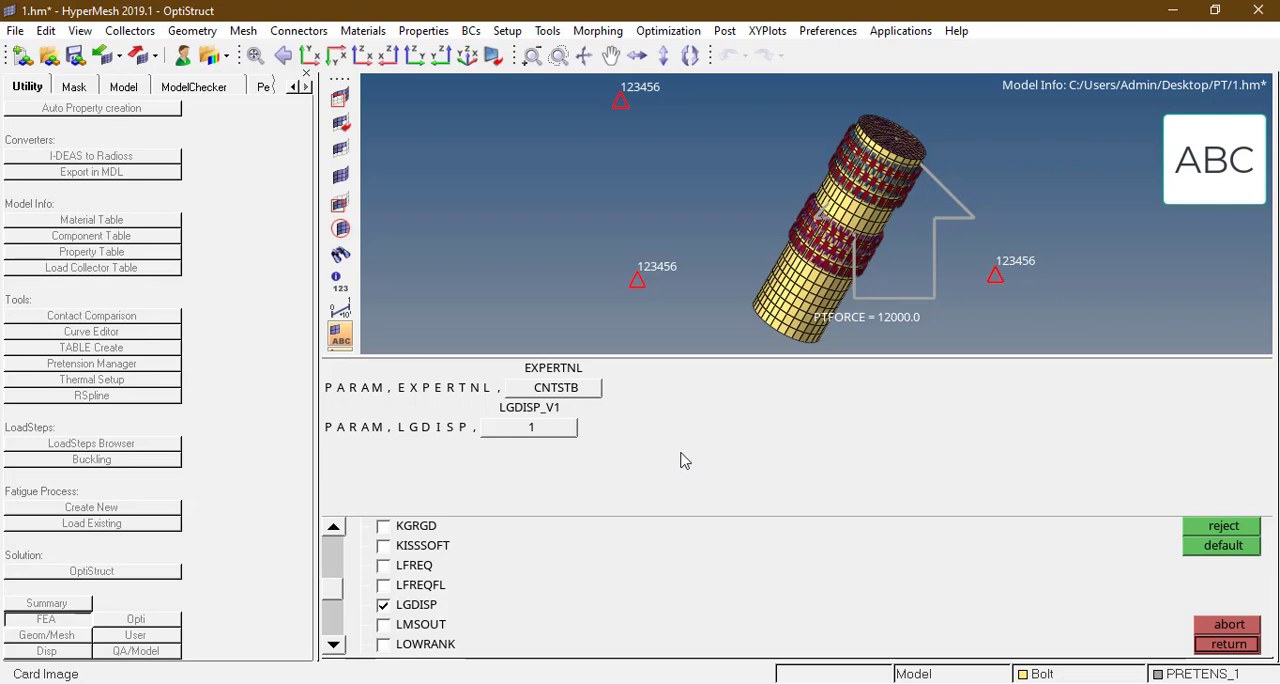
{"action": "left_click", "coordinate": [1229, 644]}
{"action": "left_click", "coordinate": [1229, 644]}
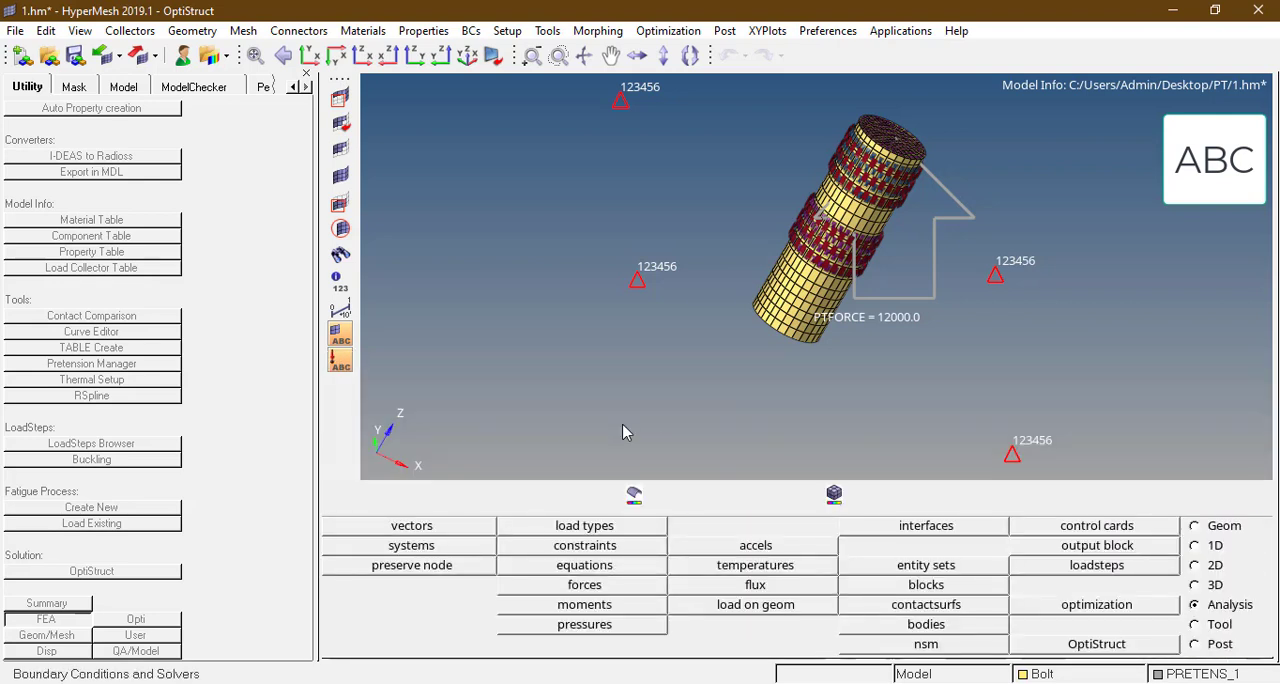
Step: Display all components and run the ERROR, WARNING and INFO model checks
{"action": "key", "text": "d"}
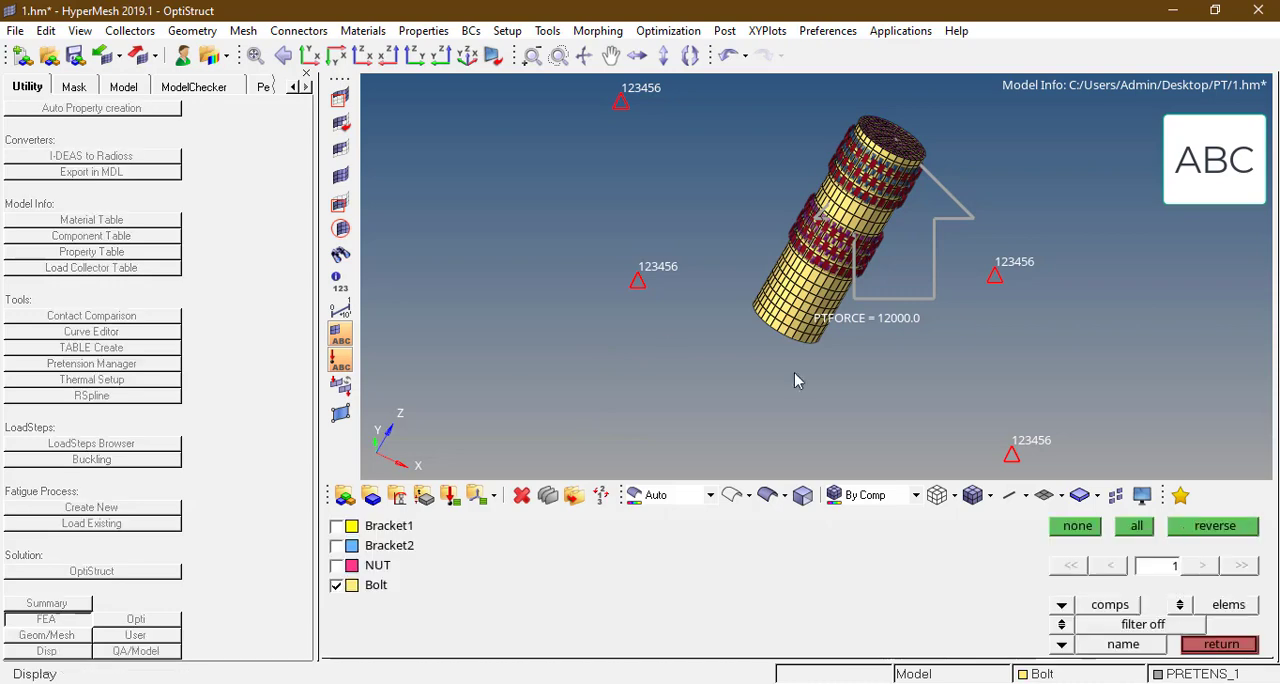
{"action": "left_click", "coordinate": [1137, 526]}
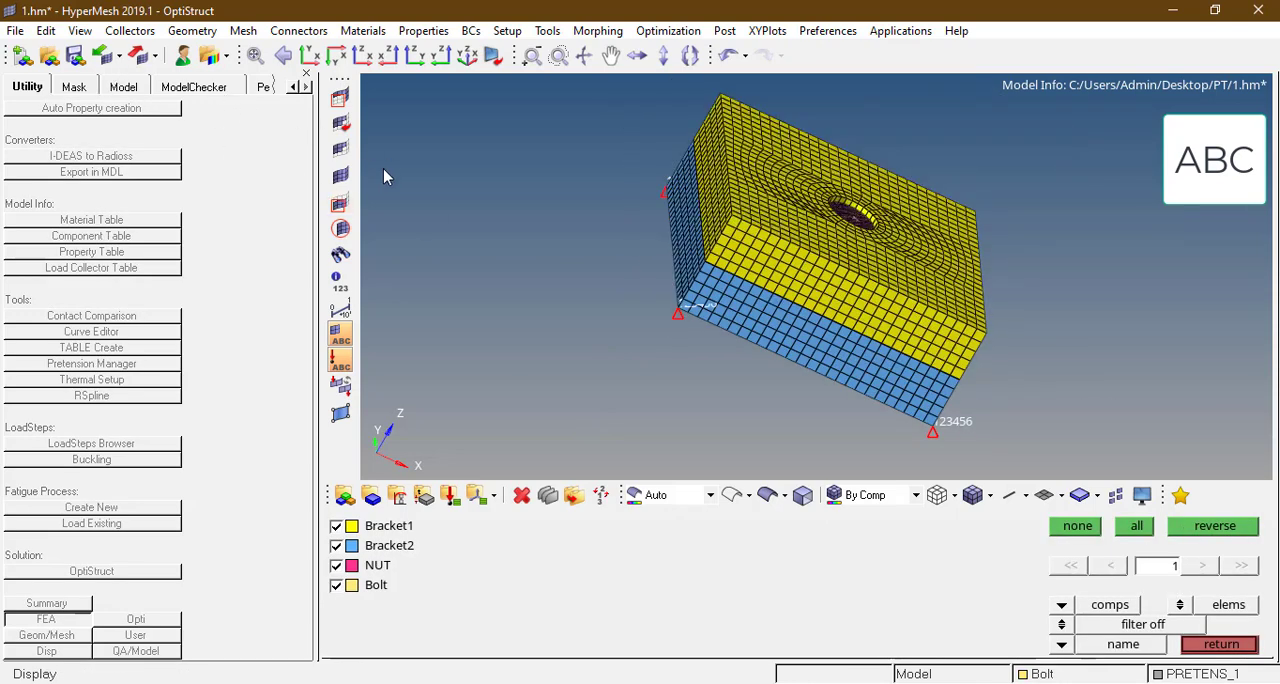
{"action": "left_click", "coordinate": [125, 88]}
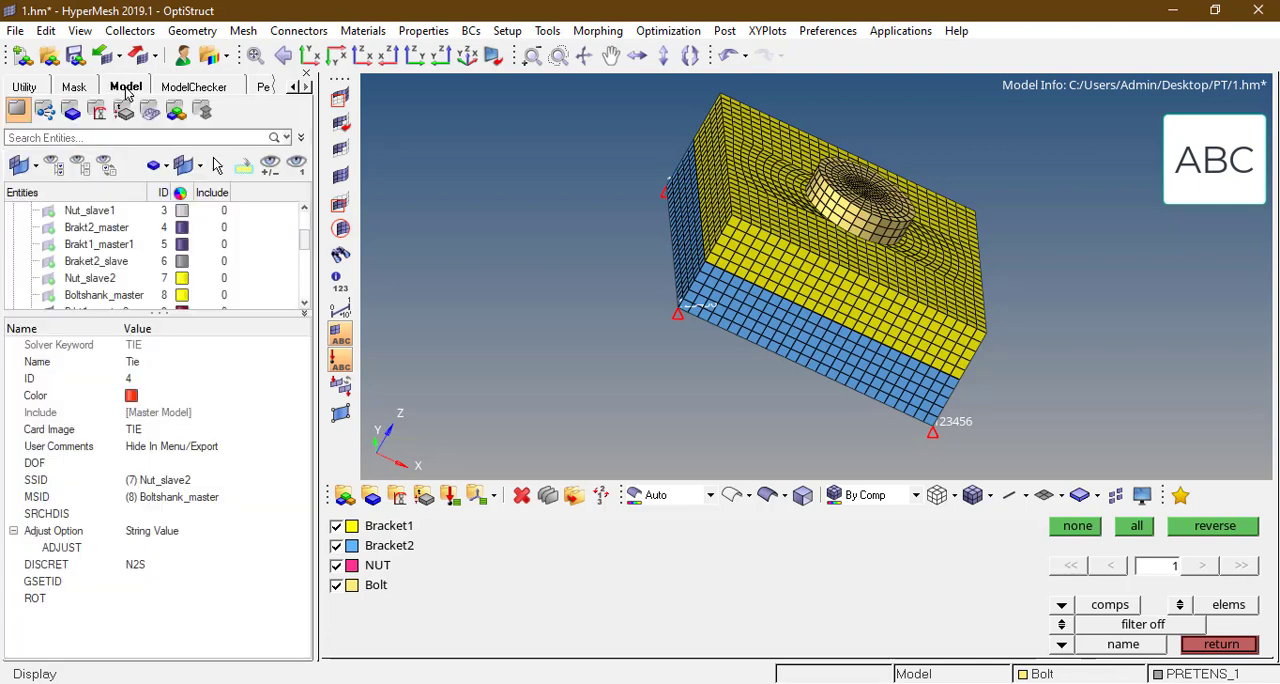
{"action": "left_click", "coordinate": [193, 88]}
{"action": "right_click", "coordinate": [123, 199]}
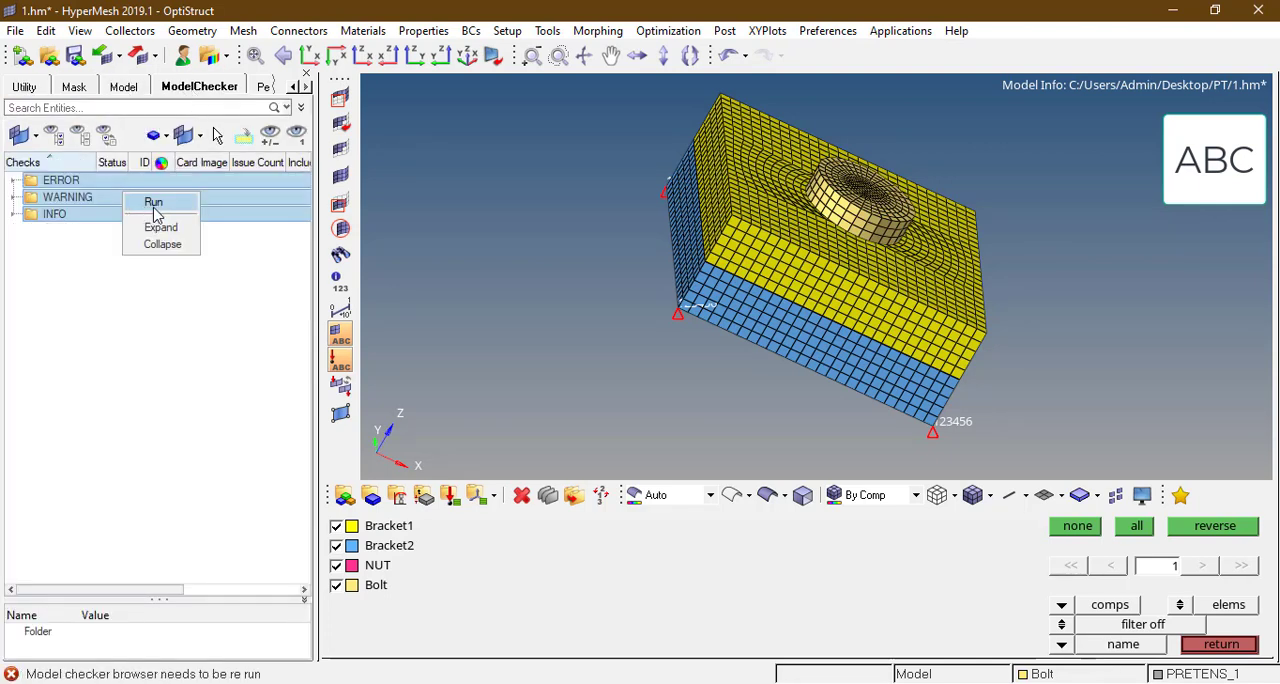
{"action": "left_click", "coordinate": [154, 203]}
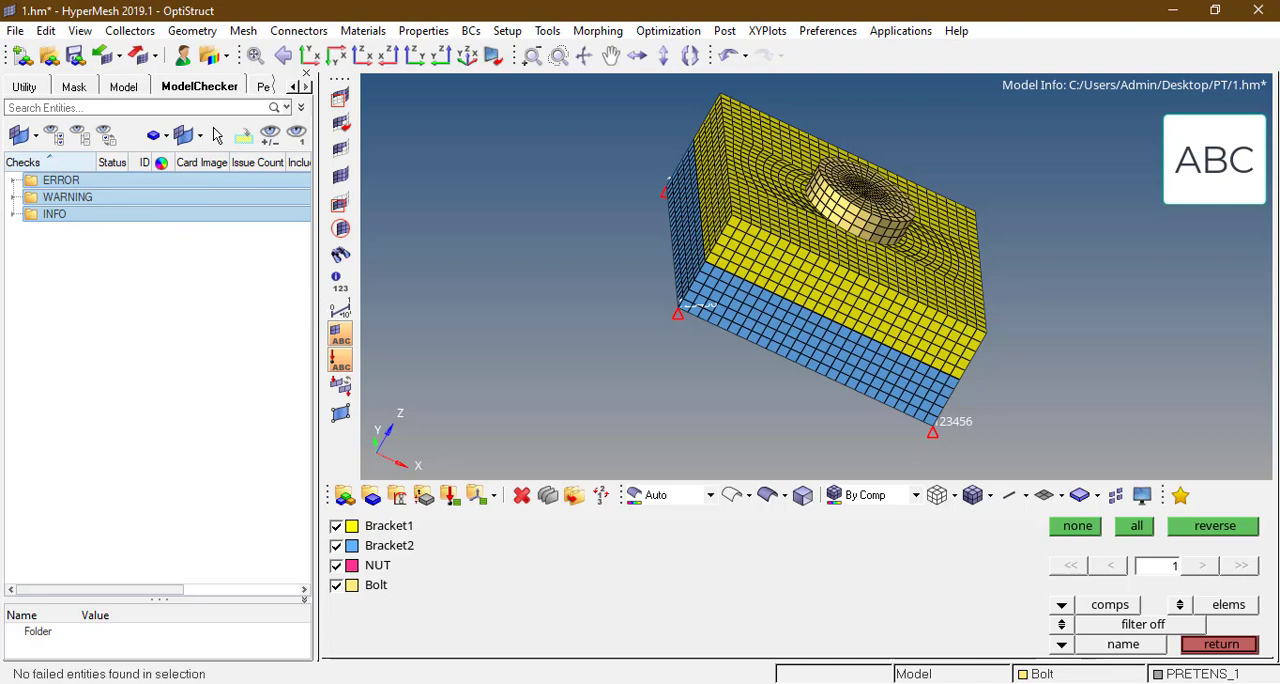
Step: Widen the browser area and enlarge the entity list of the Model browser to view the model's entities
{"action": "left_click_drag", "start_coordinate": [318, 386], "coordinate": [438, 375]}
{"action": "left_click", "coordinate": [125, 88]}
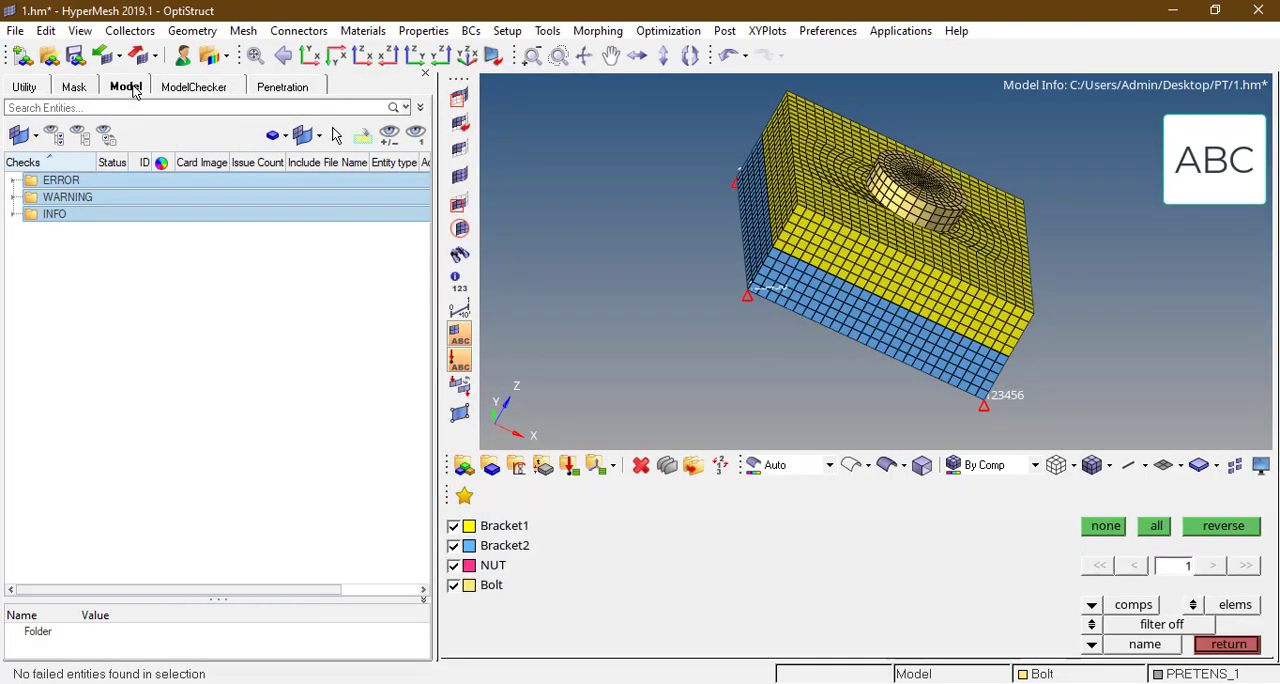
{"action": "left_click_drag", "start_coordinate": [220, 316], "coordinate": [220, 488]}
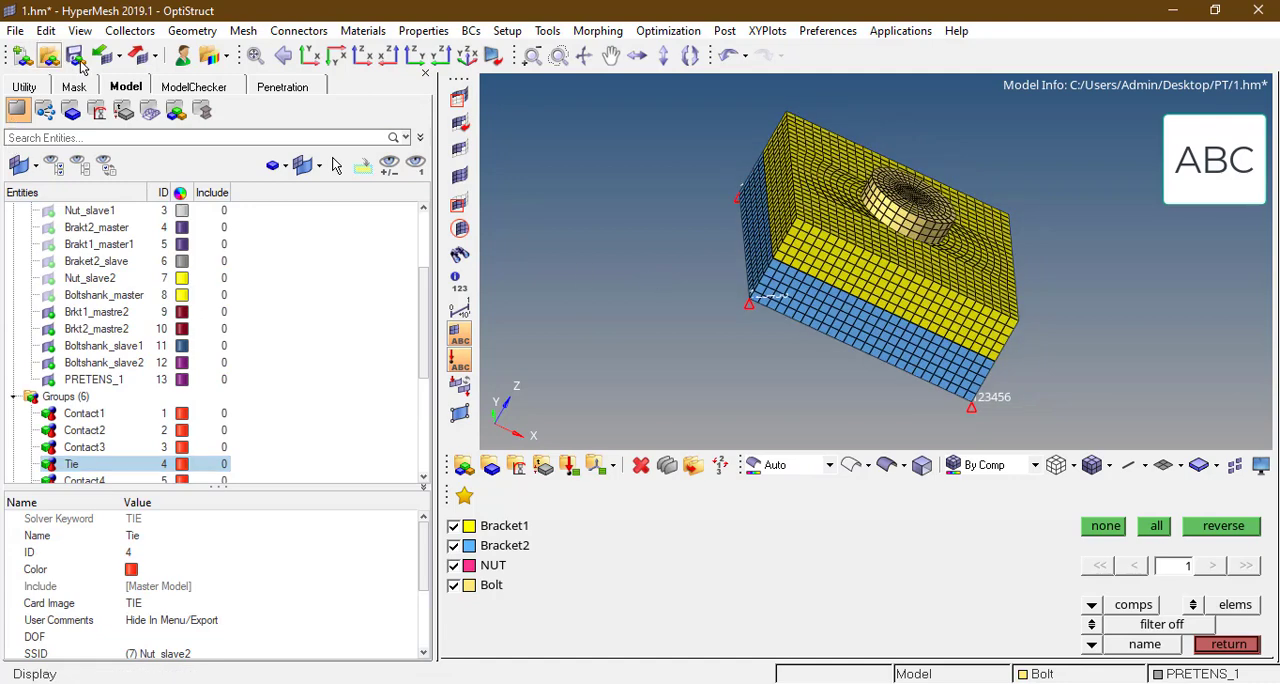
Step: Export the whole model as the OptiStruct solver deck Nonlinear_pretension.fem in standard format
{"action": "left_click", "coordinate": [147, 56]}
{"action": "left_click", "coordinate": [183, 117]}
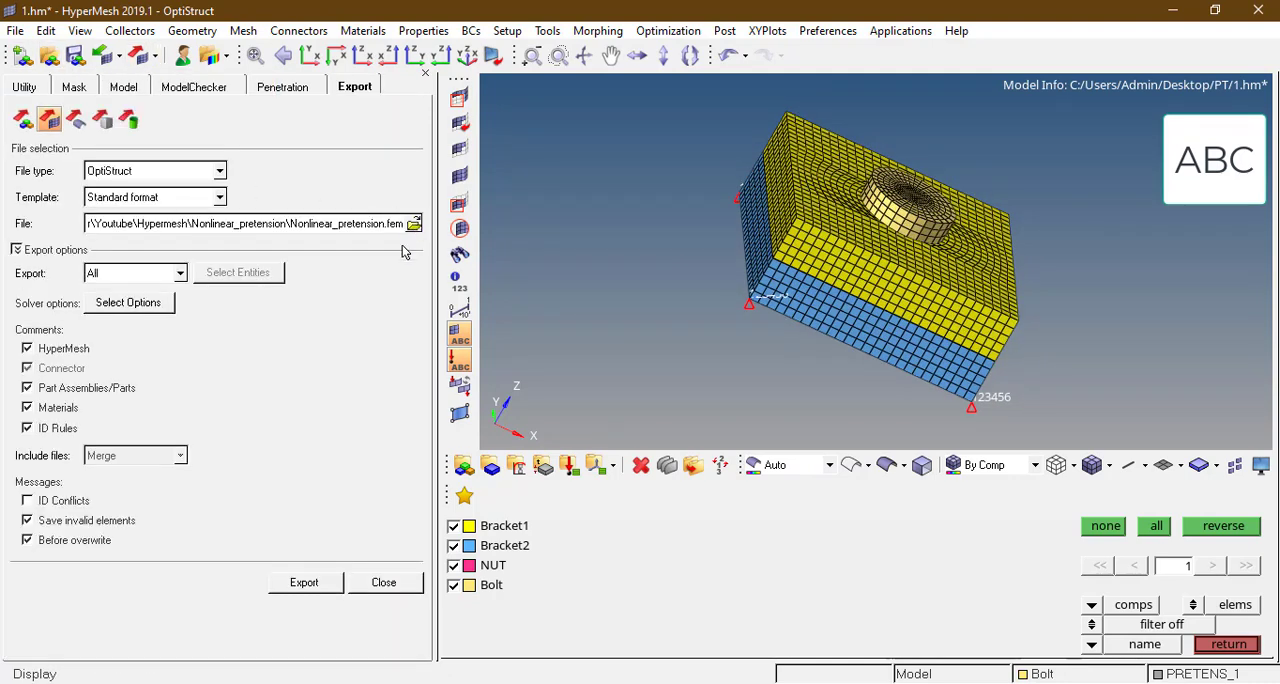
{"action": "left_click", "coordinate": [303, 583]}
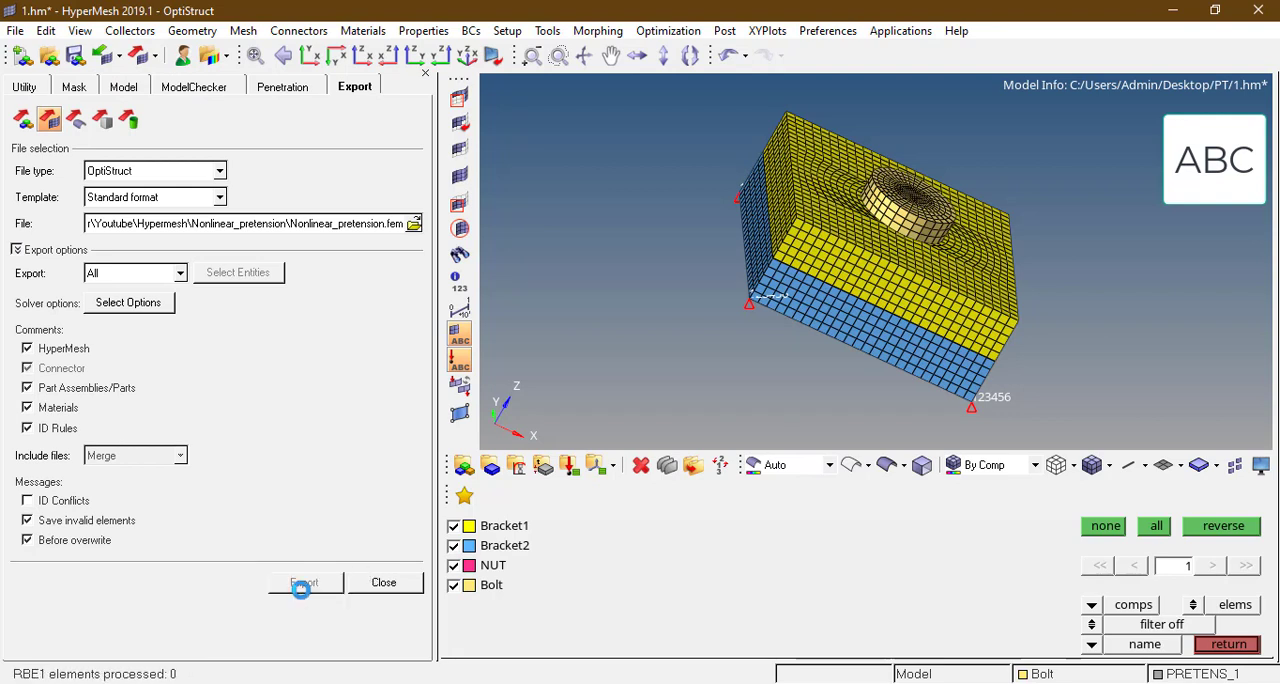
Step: Open the exported Nonlinear_pretension.fem from its folder in TextPad to inspect the case control cards, and return to HyperMesh
{"action": "left_click", "coordinate": [484, 683]}
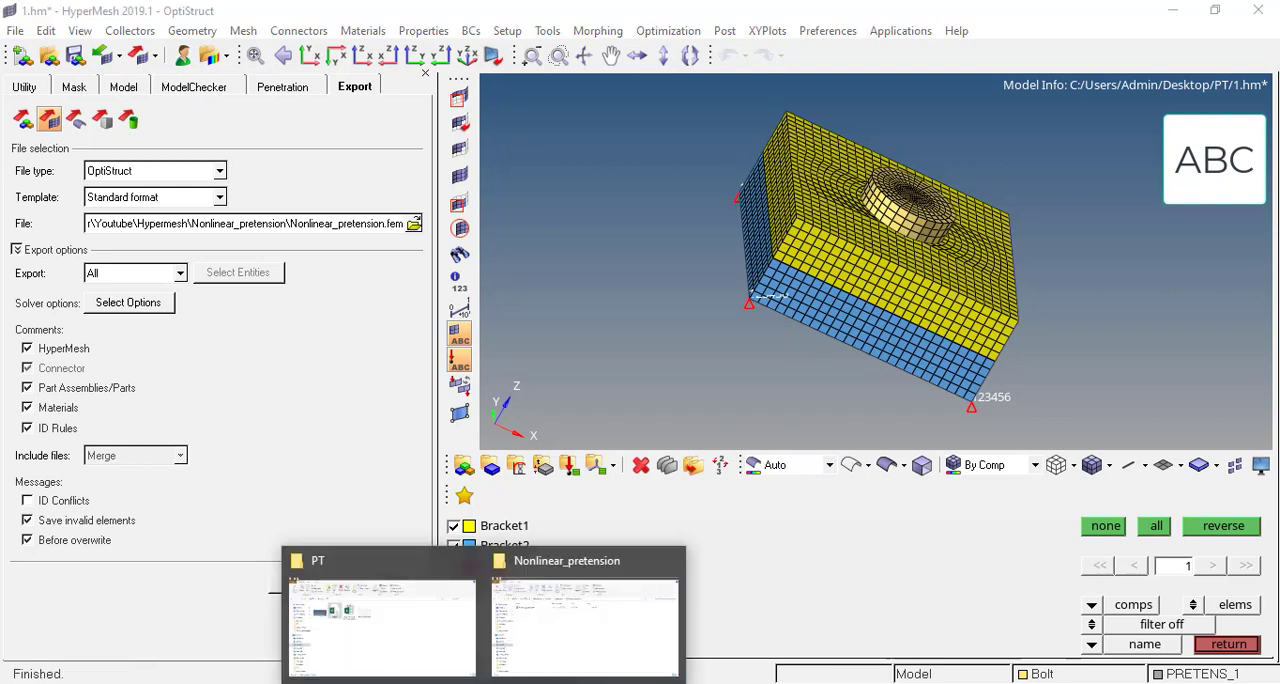
{"action": "left_click", "coordinate": [581, 614]}
{"action": "right_click", "coordinate": [540, 280]}
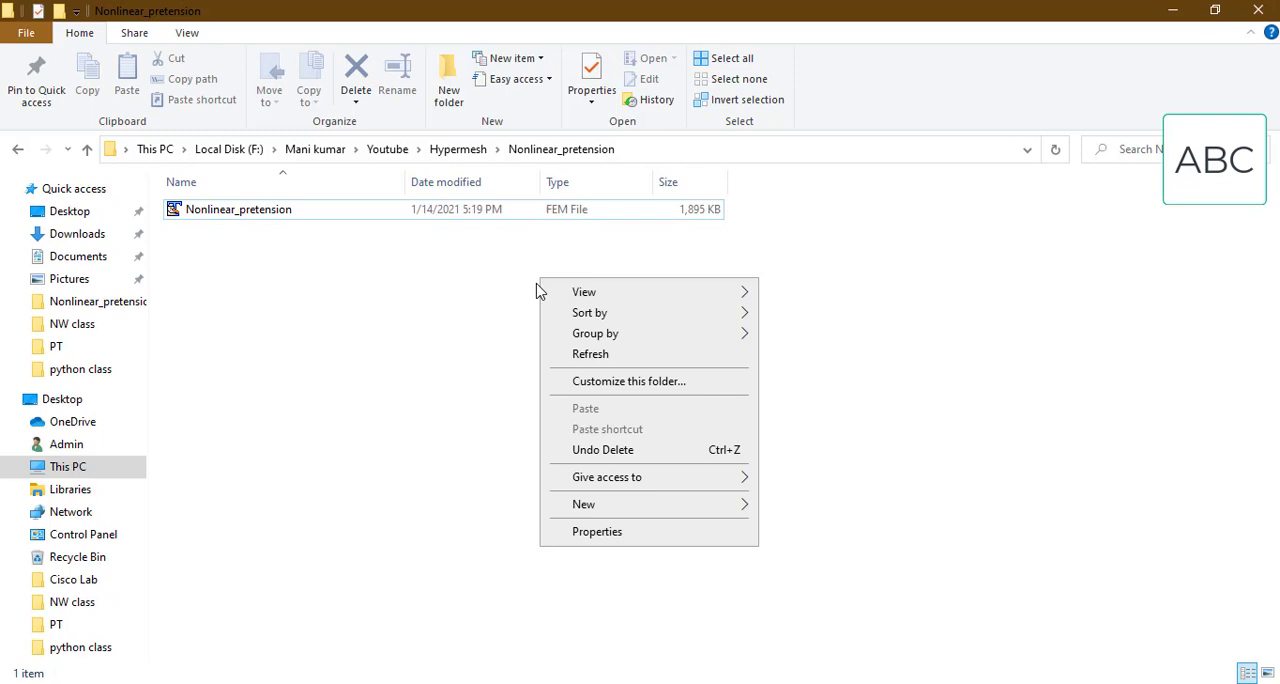
{"action": "left_click", "coordinate": [584, 355]}
{"action": "left_click", "coordinate": [555, 213]}
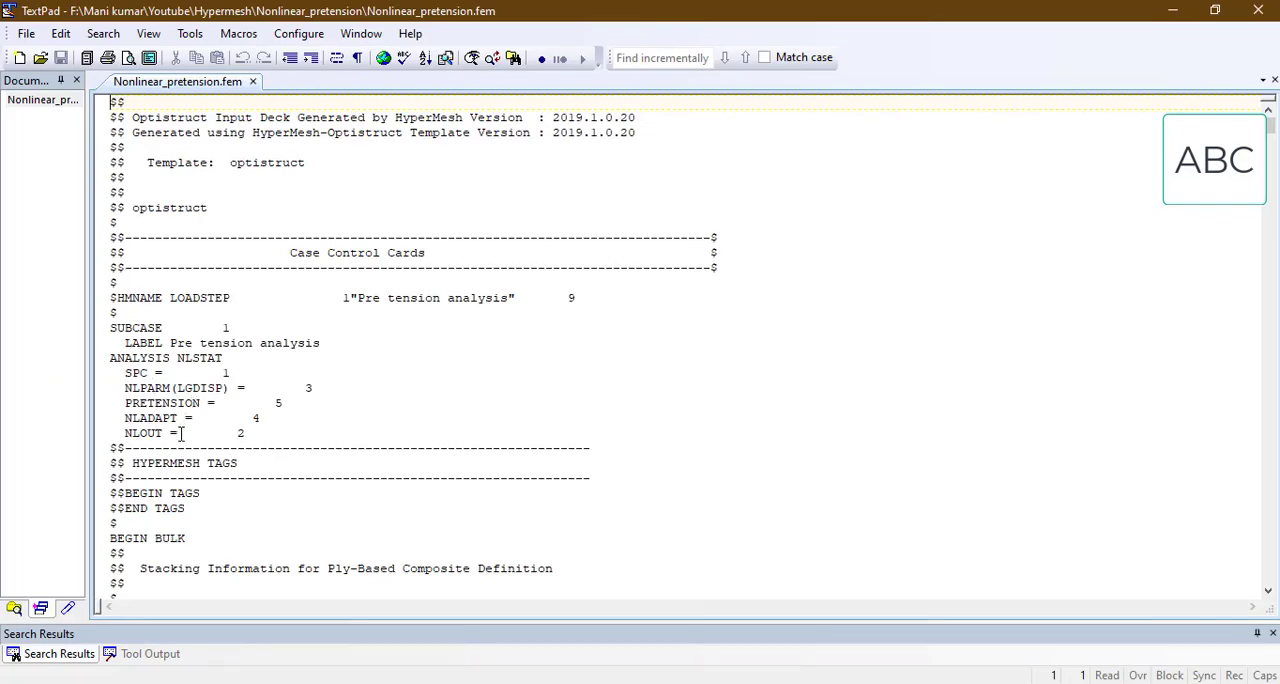
{"action": "left_click", "coordinate": [1172, 10]}
{"action": "key", "text": "alt+Tab"}
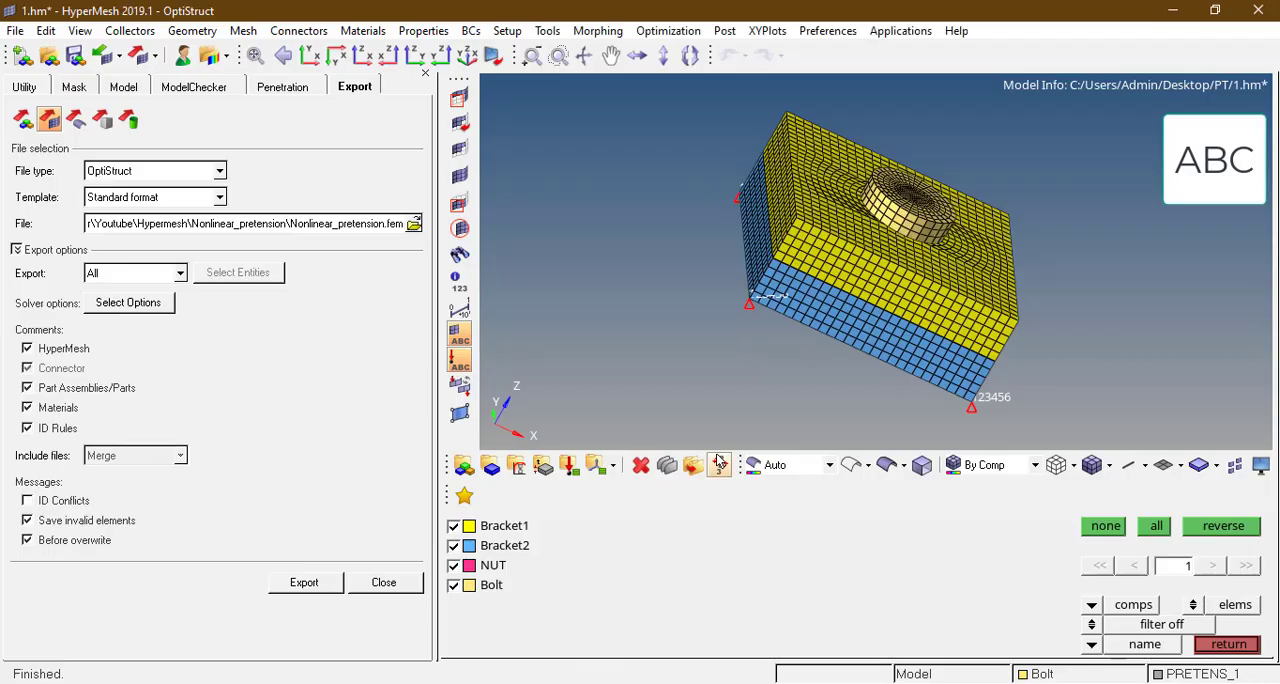
Step: Enable the CSTRESS output on the GLOBAL_OUTPUT_REQUEST control card
{"action": "key", "text": "Escape"}
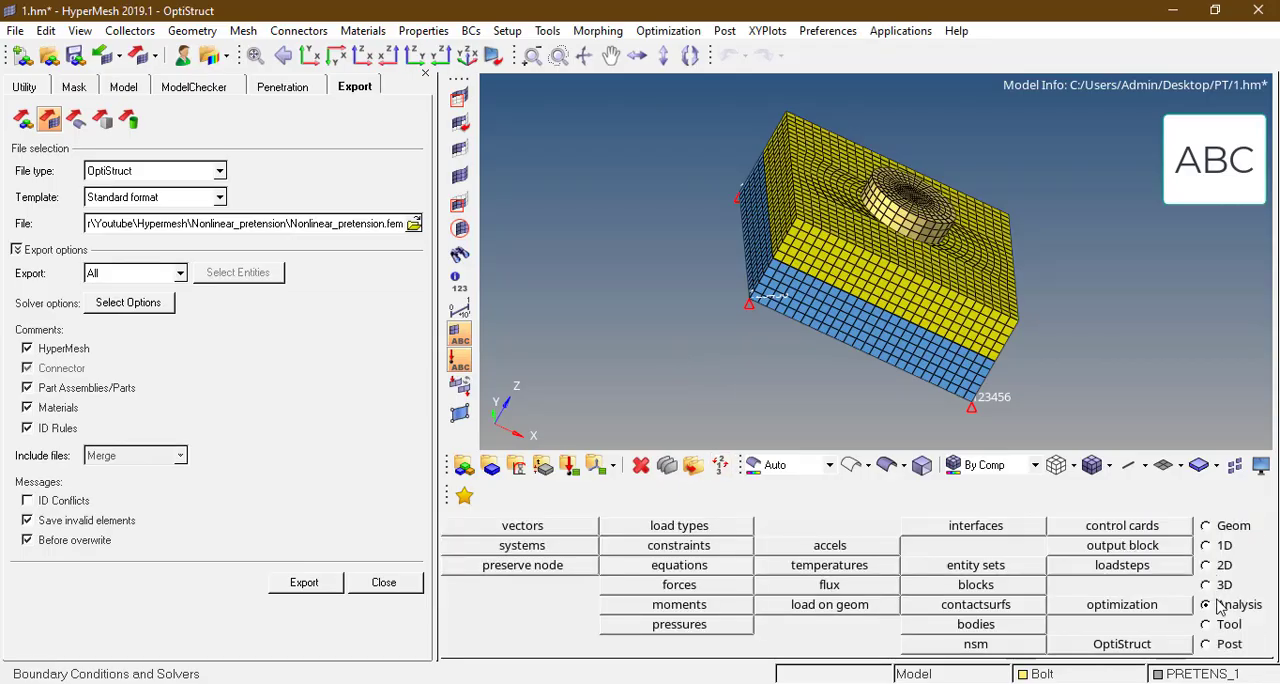
{"action": "left_click", "coordinate": [1142, 525]}
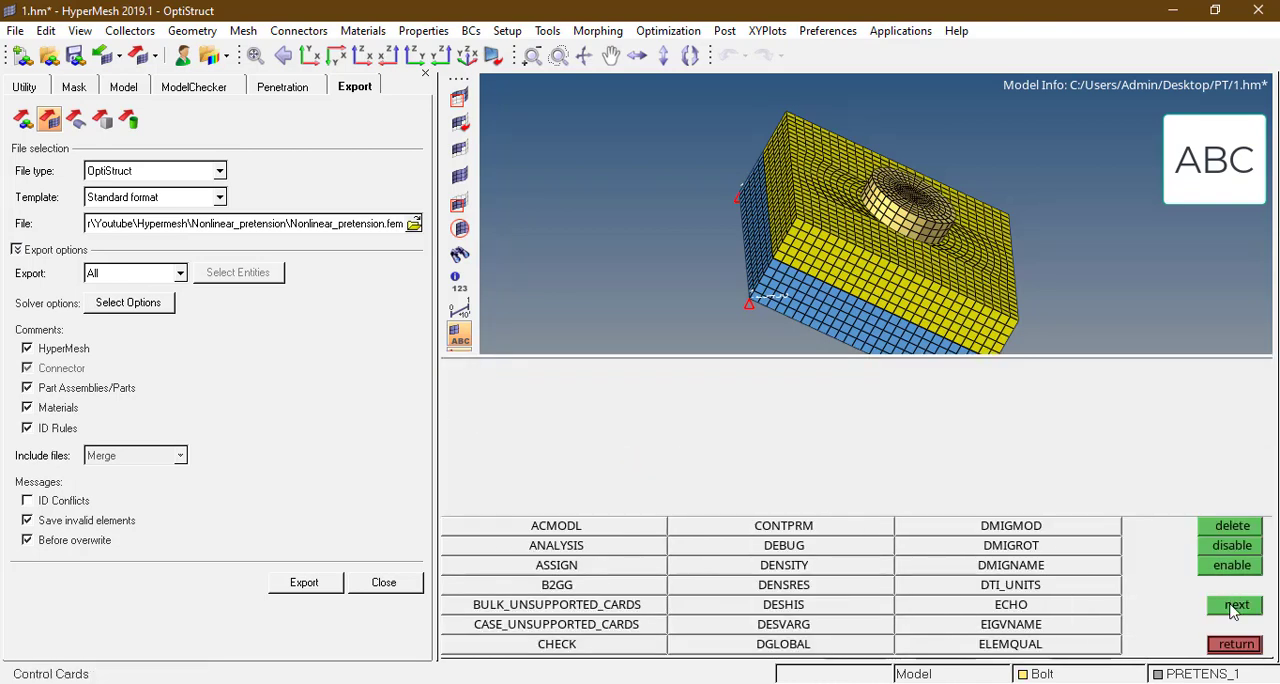
{"action": "left_click", "coordinate": [1235, 608]}
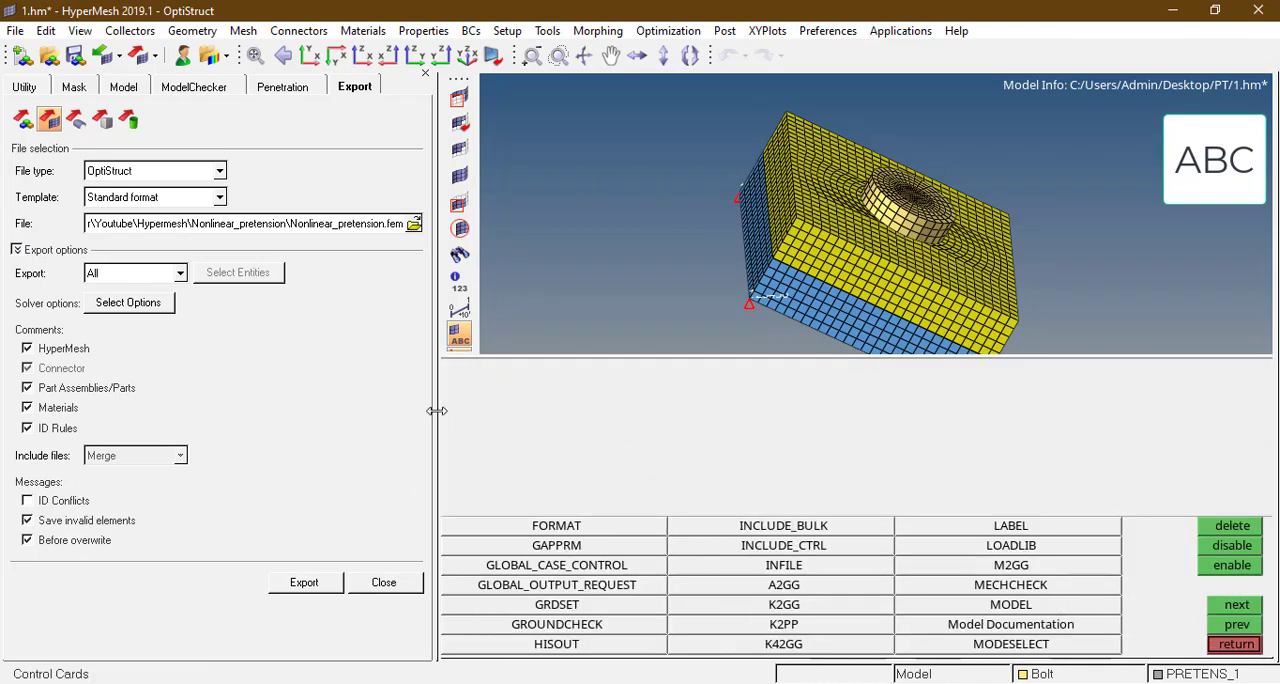
{"action": "left_click_drag", "start_coordinate": [437, 410], "coordinate": [345, 413]}
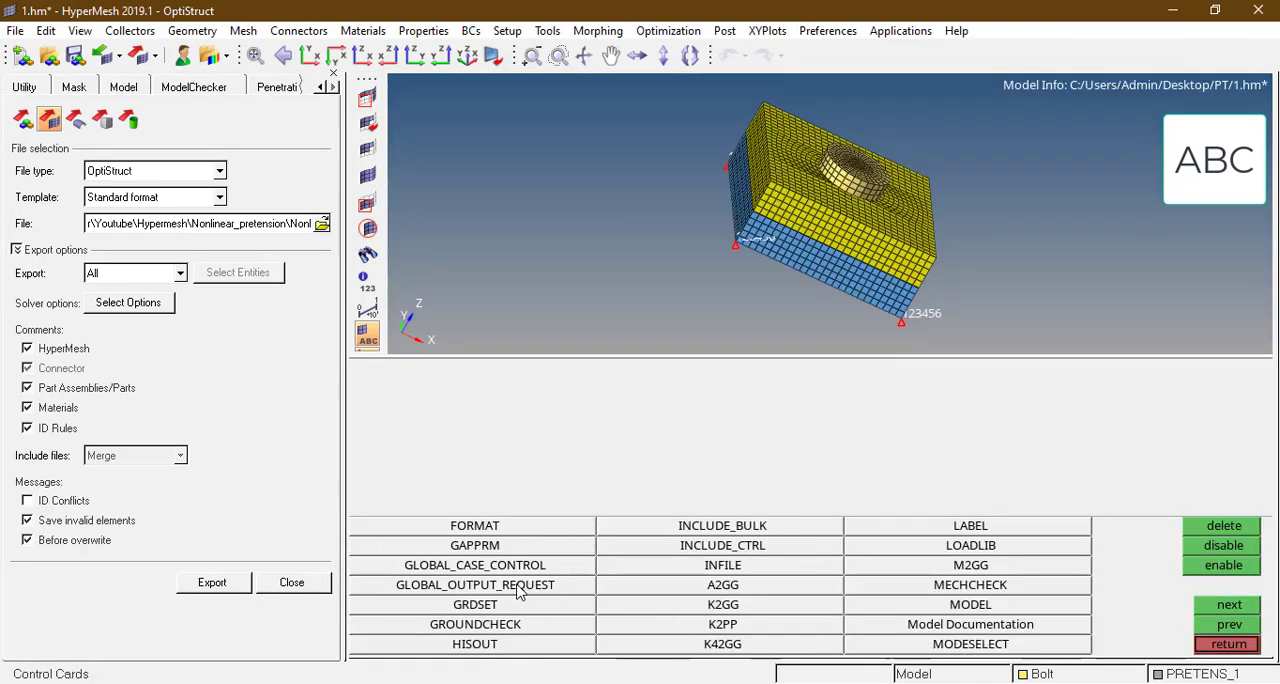
{"action": "left_click", "coordinate": [518, 586]}
{"action": "left_click", "coordinate": [359, 645]}
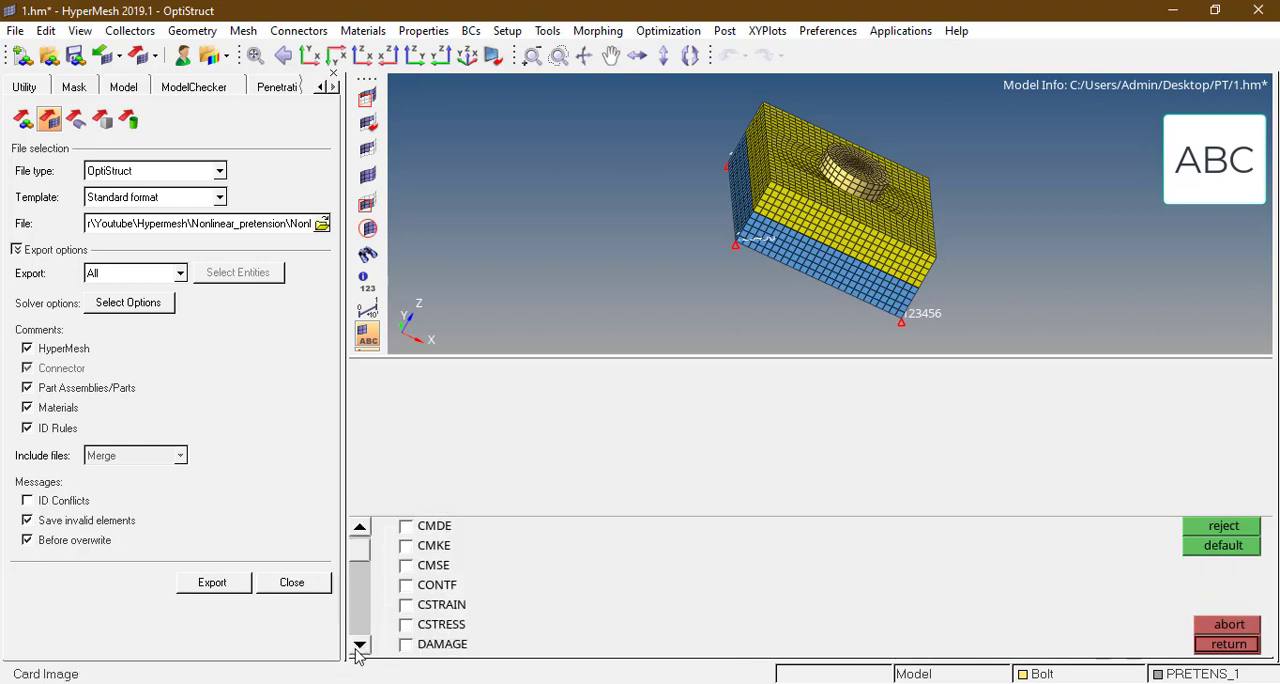
{"action": "left_click", "coordinate": [359, 645]}
{"action": "left_click", "coordinate": [359, 645]}
{"action": "left_click", "coordinate": [406, 585]}
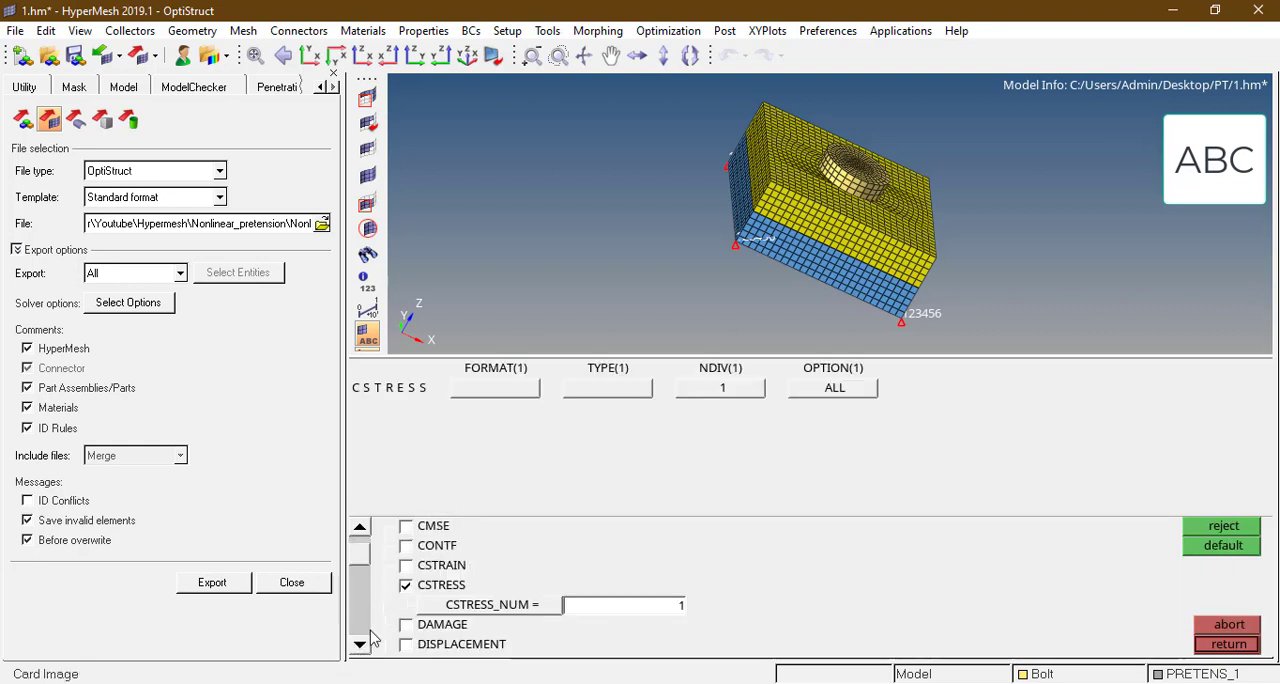
Step: Enable the CONTF and DISPLACEMENT outputs in the global output request
{"action": "left_click", "coordinate": [359, 645]}
{"action": "left_click", "coordinate": [359, 645]}
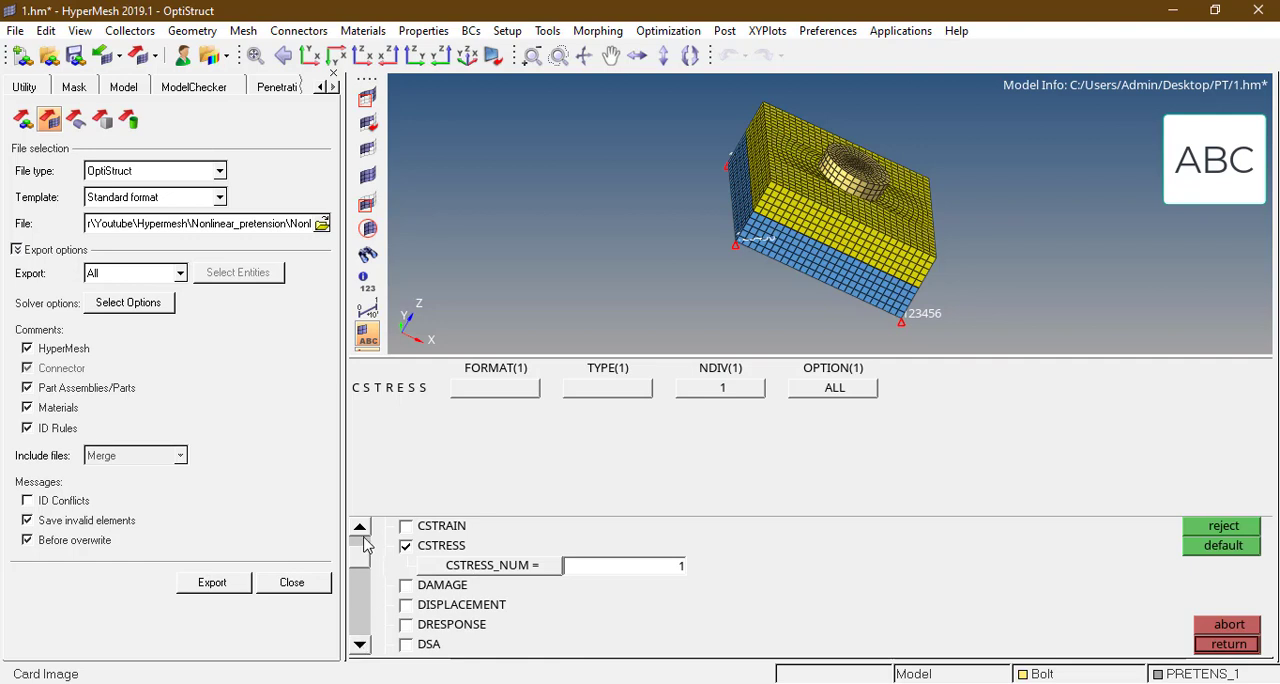
{"action": "scroll", "coordinate": [360, 533], "scroll_direction": "up", "scroll_amount": 4}
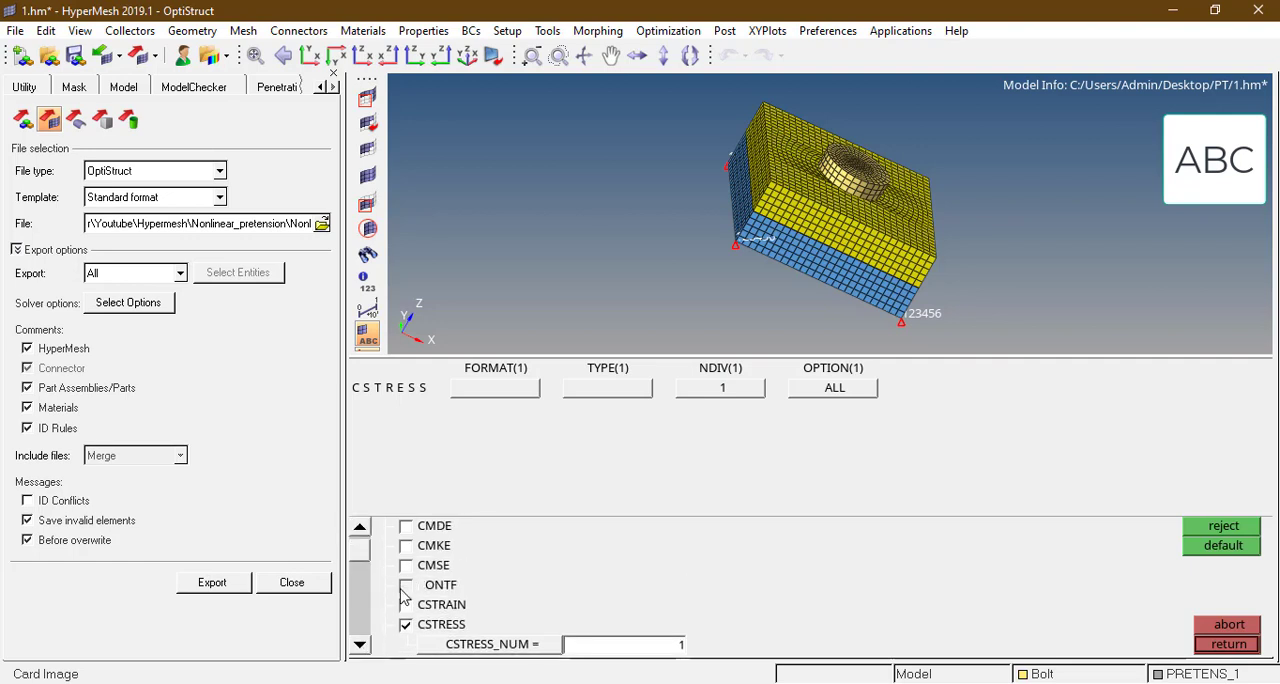
{"action": "left_click", "coordinate": [405, 585]}
{"action": "scroll", "coordinate": [360, 647], "scroll_direction": "down", "scroll_amount": 5}
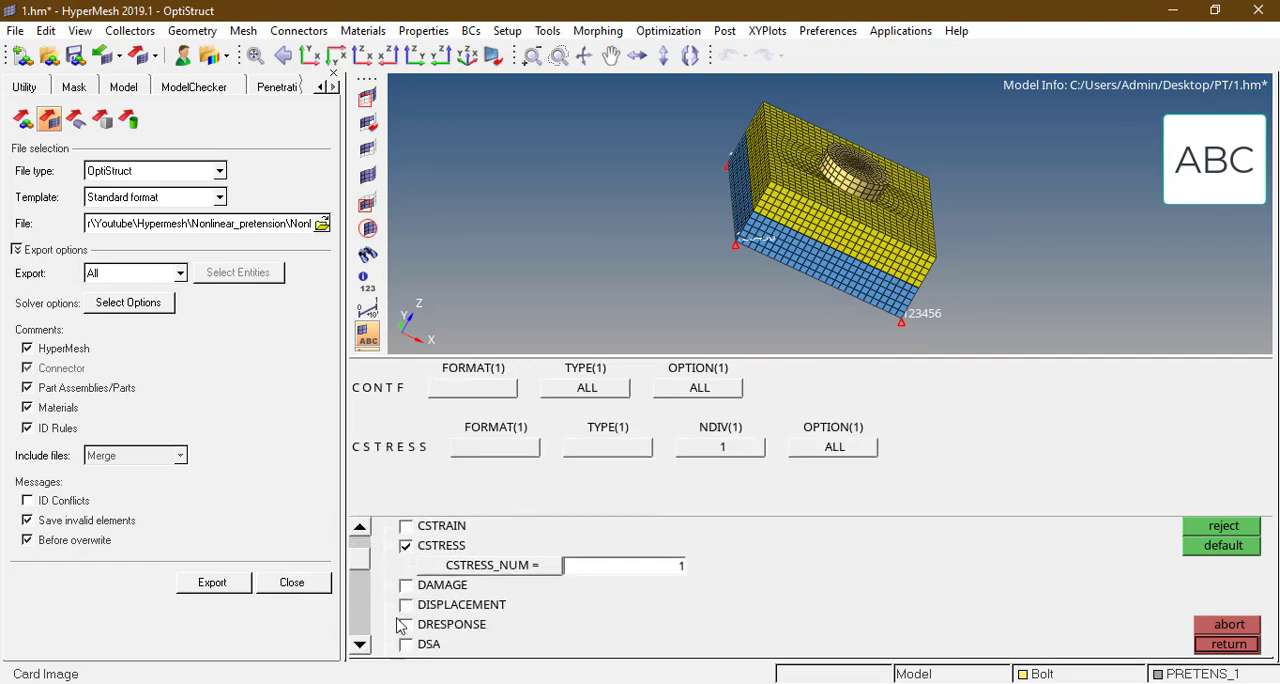
{"action": "left_click", "coordinate": [405, 604]}
{"action": "scroll", "coordinate": [360, 646], "scroll_direction": "down", "scroll_amount": 5}
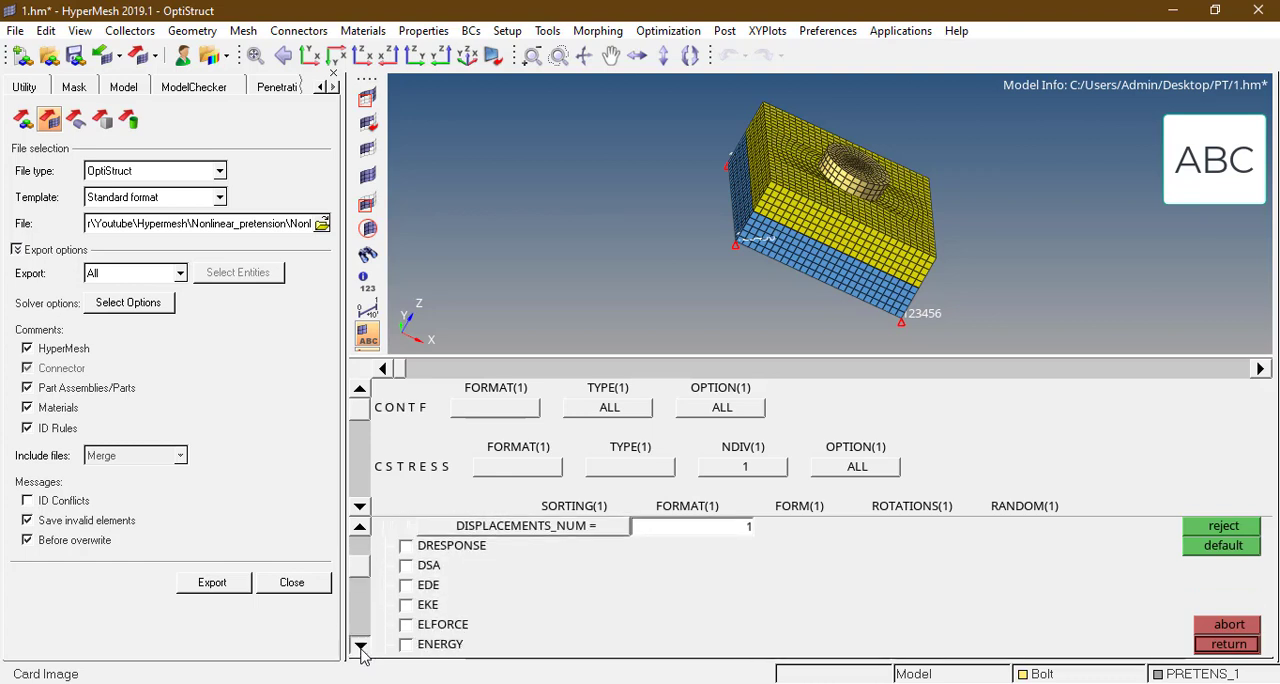
Step: Enable the STRESS and STRAIN outputs in the global output request
{"action": "left_click", "coordinate": [361, 648]}
{"action": "left_click_drag", "start_coordinate": [361, 574], "coordinate": [363, 630]}
{"action": "left_click", "coordinate": [411, 564]}
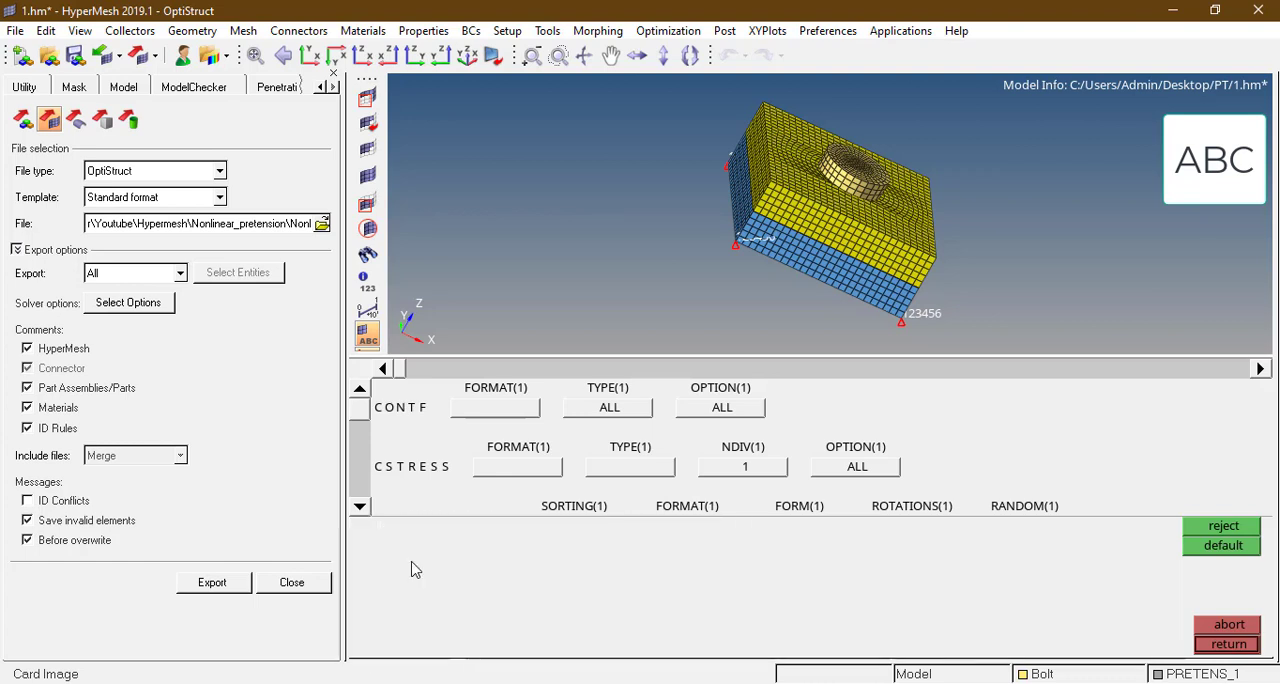
{"action": "left_click", "coordinate": [405, 545]}
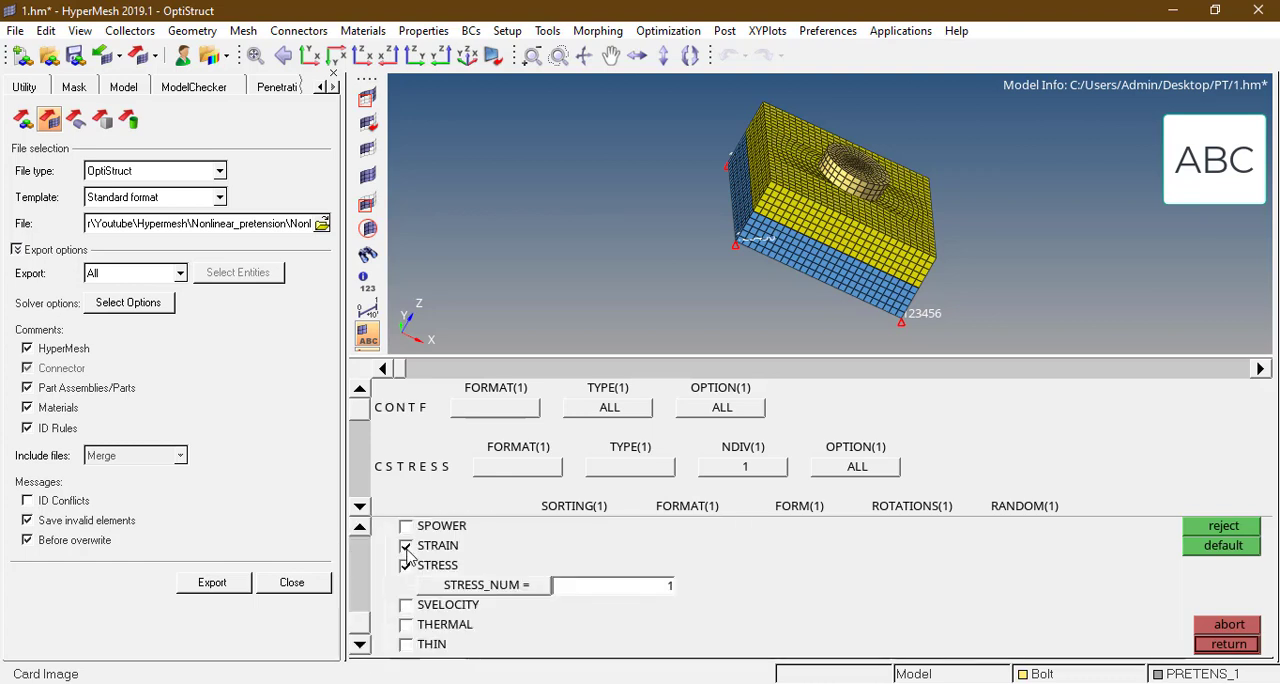
Step: Set the CONTF, CSTRESS and DISPLACEMENT output formats to H3D on the GLOBAL_OUTPUT_REQUEST card
{"action": "left_click", "coordinate": [505, 419]}
{"action": "left_click", "coordinate": [456, 446]}
{"action": "left_click", "coordinate": [519, 467]}
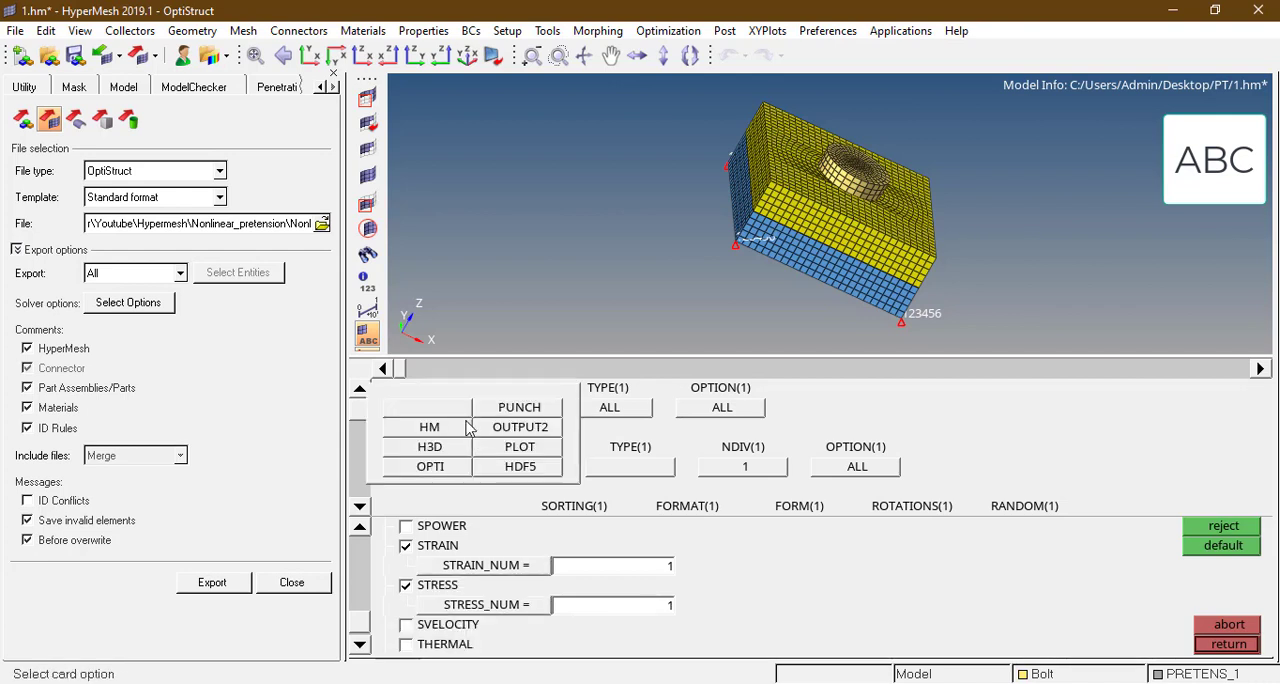
{"action": "left_click", "coordinate": [440, 446]}
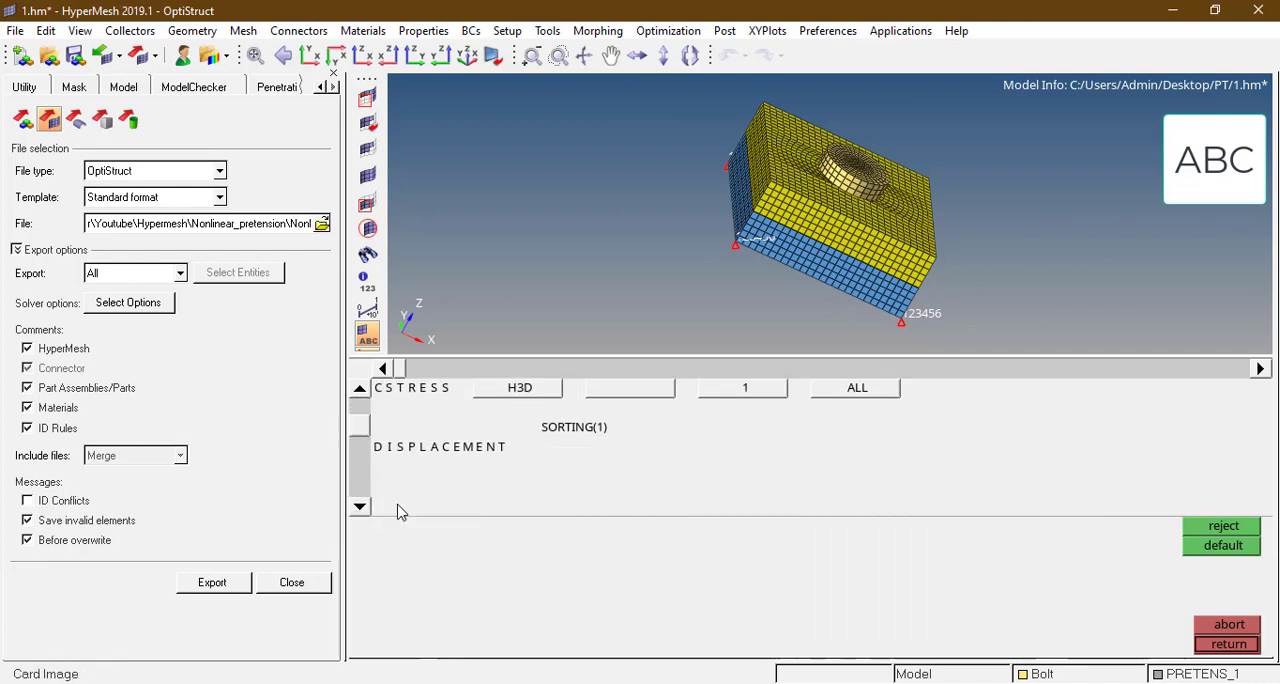
{"action": "left_click", "coordinate": [665, 458]}
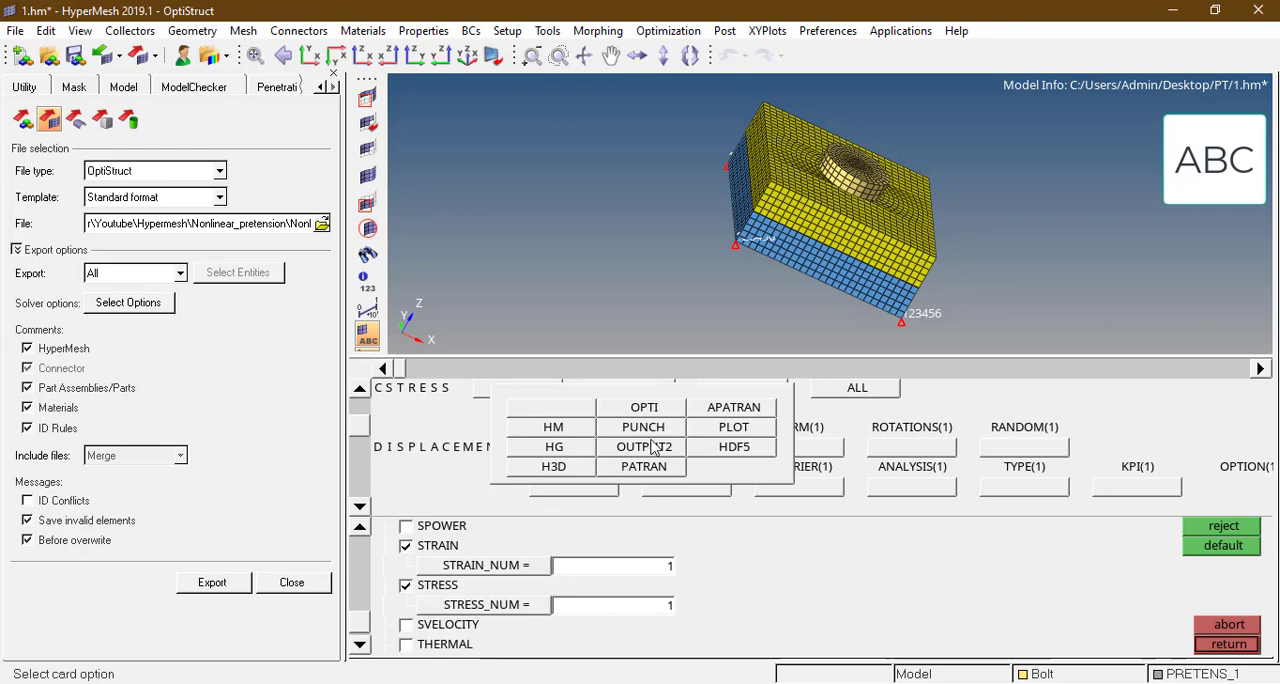
{"action": "left_click", "coordinate": [553, 466]}
Step: Set the STRAIN and STRESS output formats to H3D in the global output request
{"action": "left_click", "coordinate": [360, 507]}
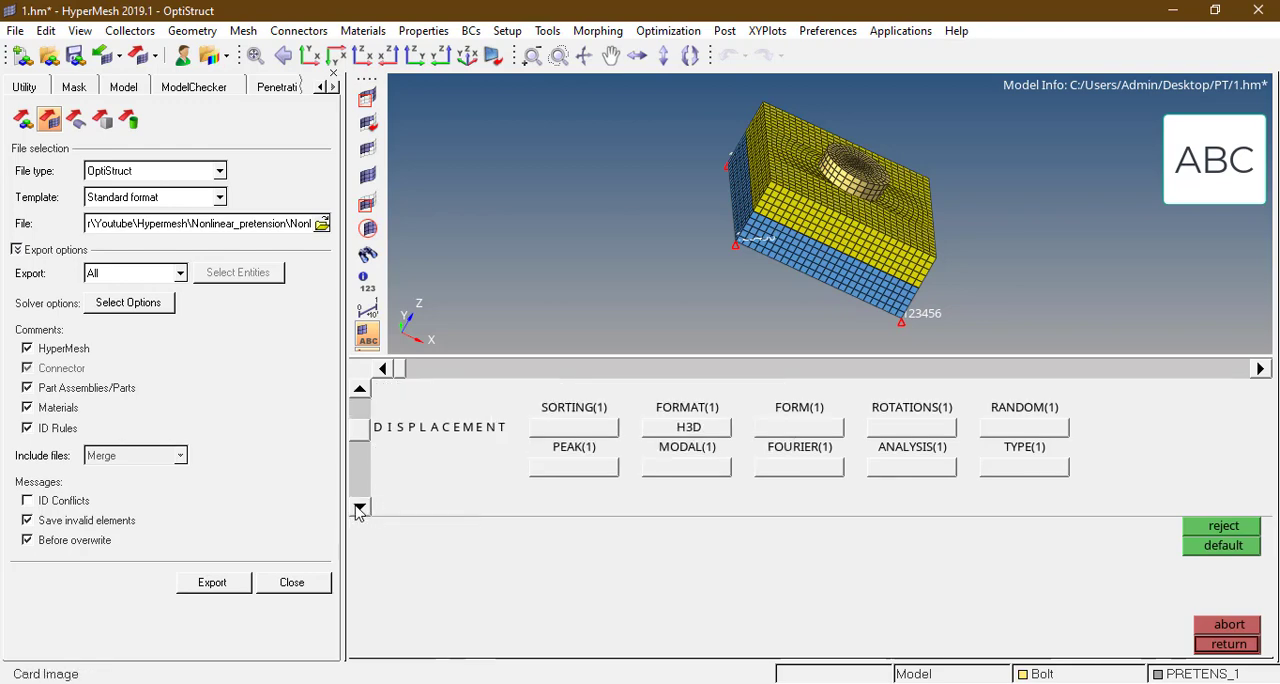
{"action": "left_click", "coordinate": [360, 507]}
{"action": "left_click", "coordinate": [616, 428]}
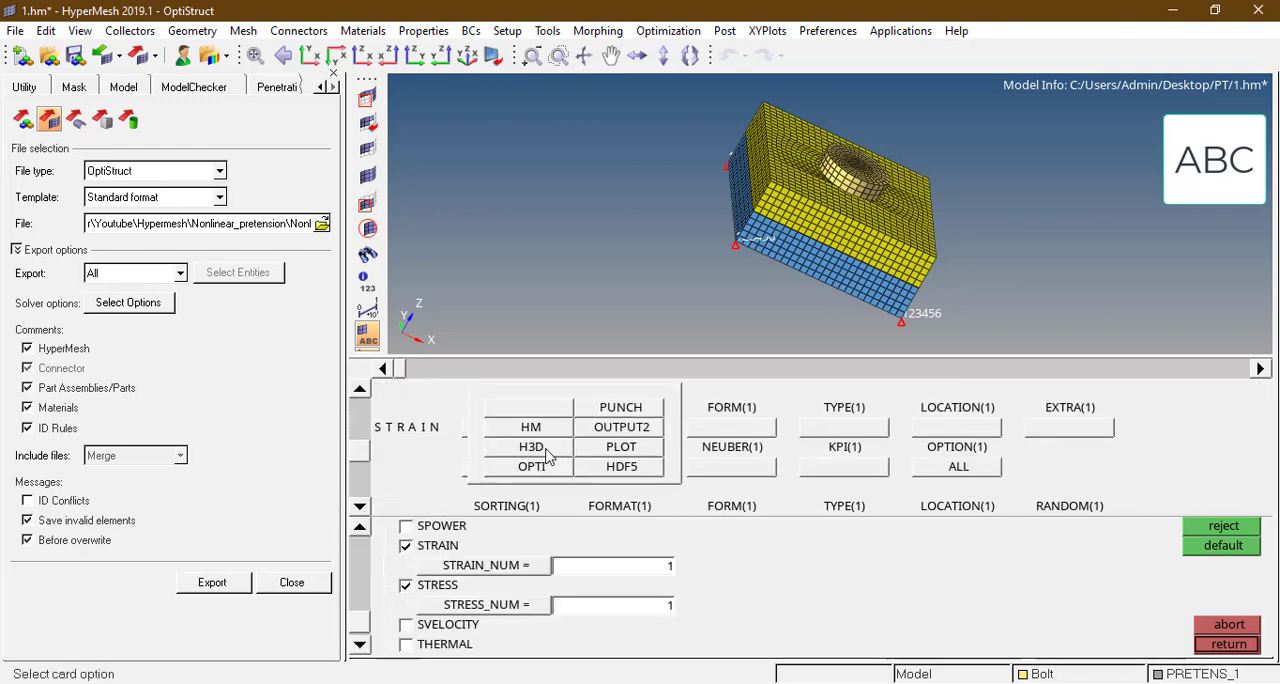
{"action": "left_click", "coordinate": [548, 456]}
{"action": "left_click", "coordinate": [360, 507]}
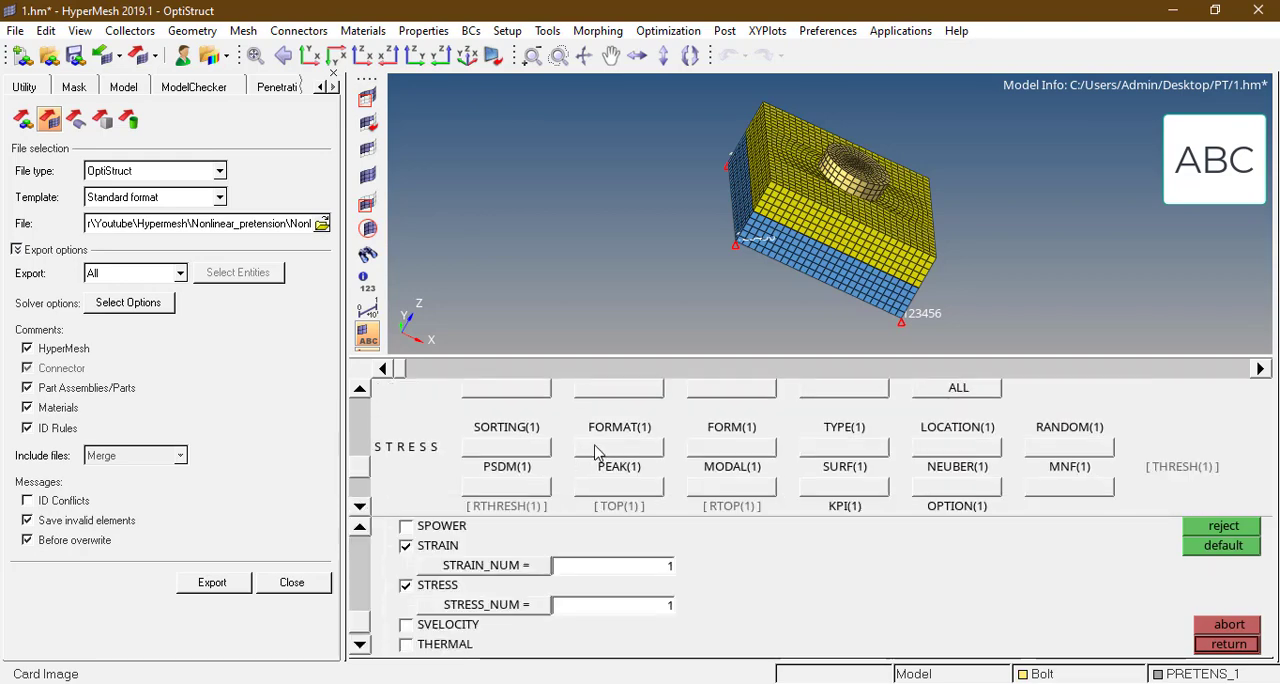
{"action": "left_click", "coordinate": [597, 452]}
{"action": "left_click", "coordinate": [540, 432]}
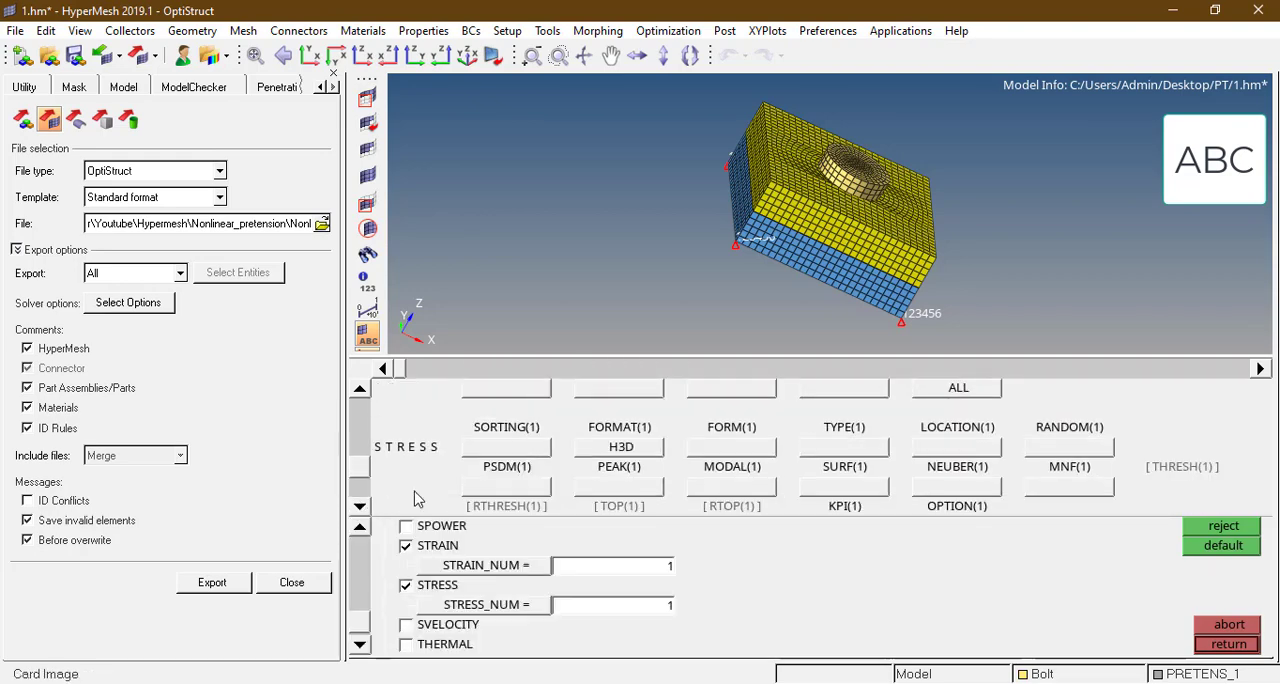
Step: Export the deck over the existing Nonlinear_pretension.fem and check it in TextPad for the output requests
{"action": "left_click", "coordinate": [210, 583]}
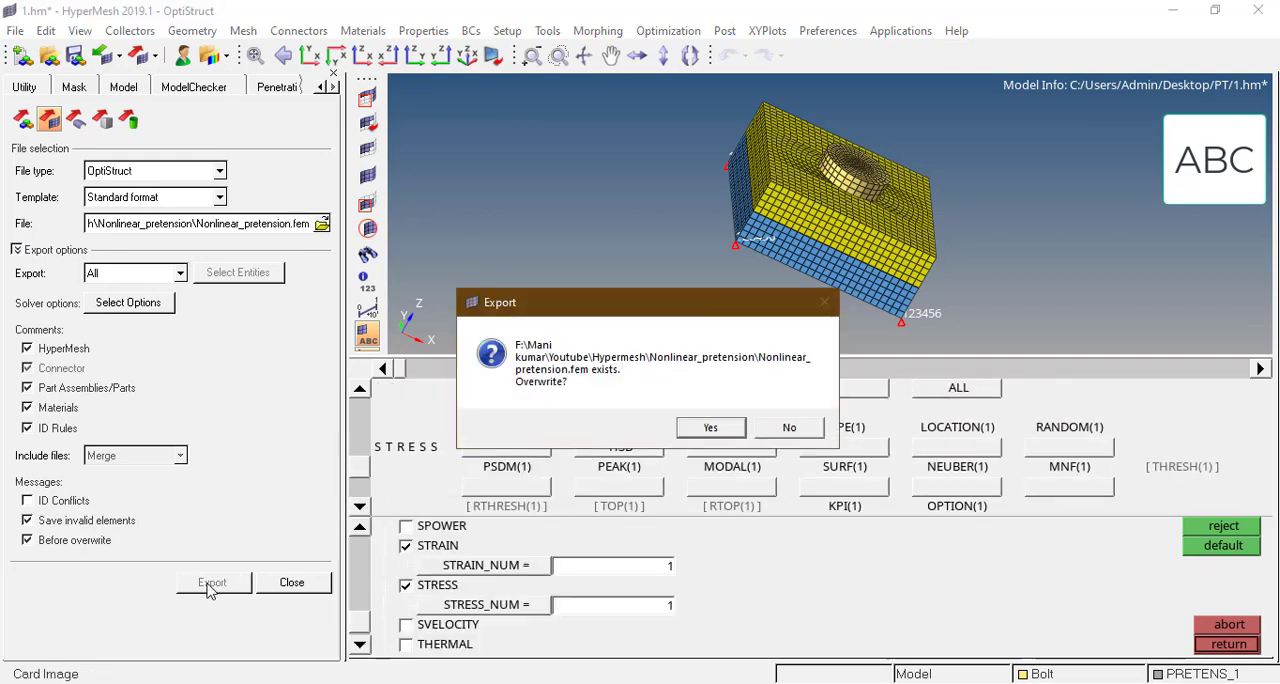
{"action": "left_click", "coordinate": [709, 428]}
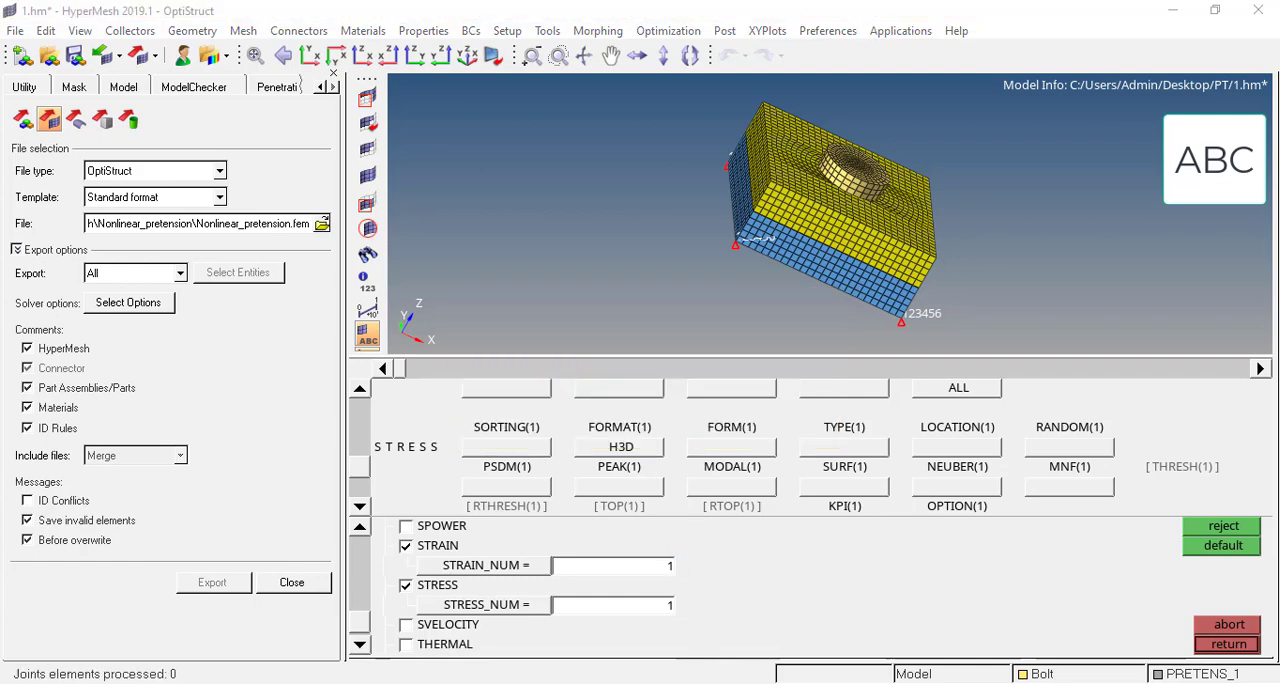
{"action": "key", "text": "alt+Tab"}
{"action": "left_click", "coordinate": [705, 404]}
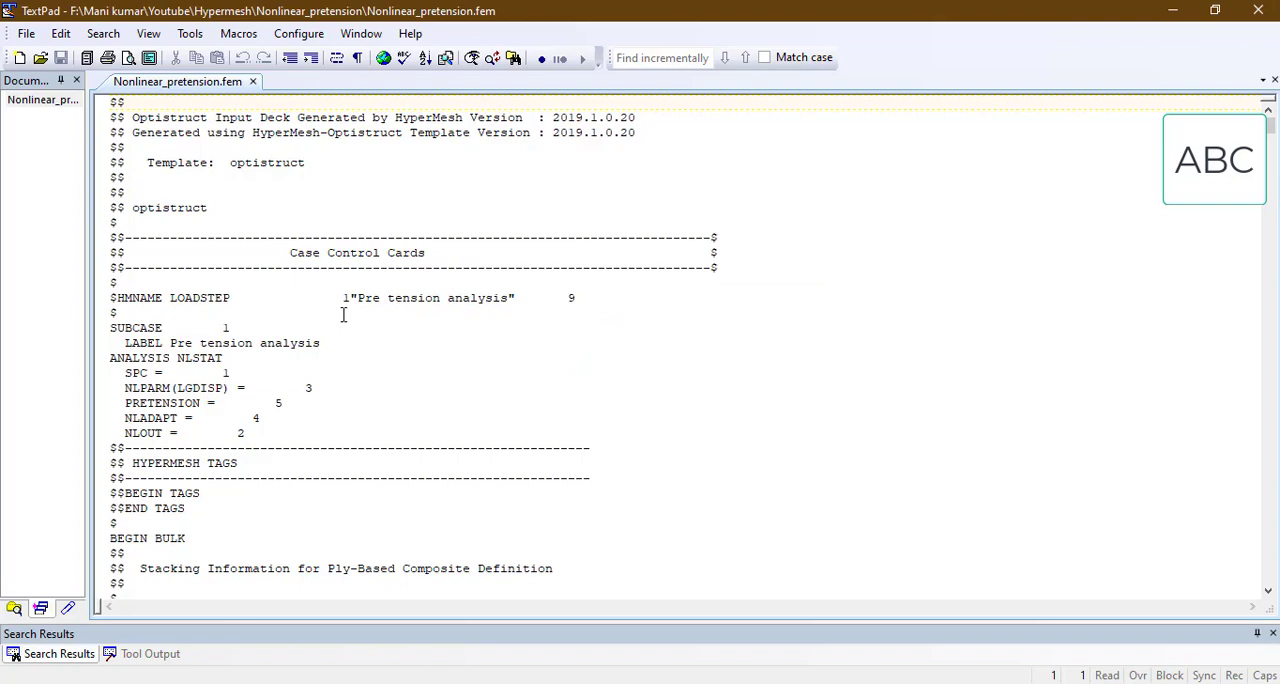
{"action": "scroll", "coordinate": [342, 314], "scroll_direction": "down", "scroll_amount": 4}
{"action": "scroll", "coordinate": [342, 314], "scroll_direction": "up", "scroll_amount": 4}
{"action": "left_click", "coordinate": [1258, 11]}
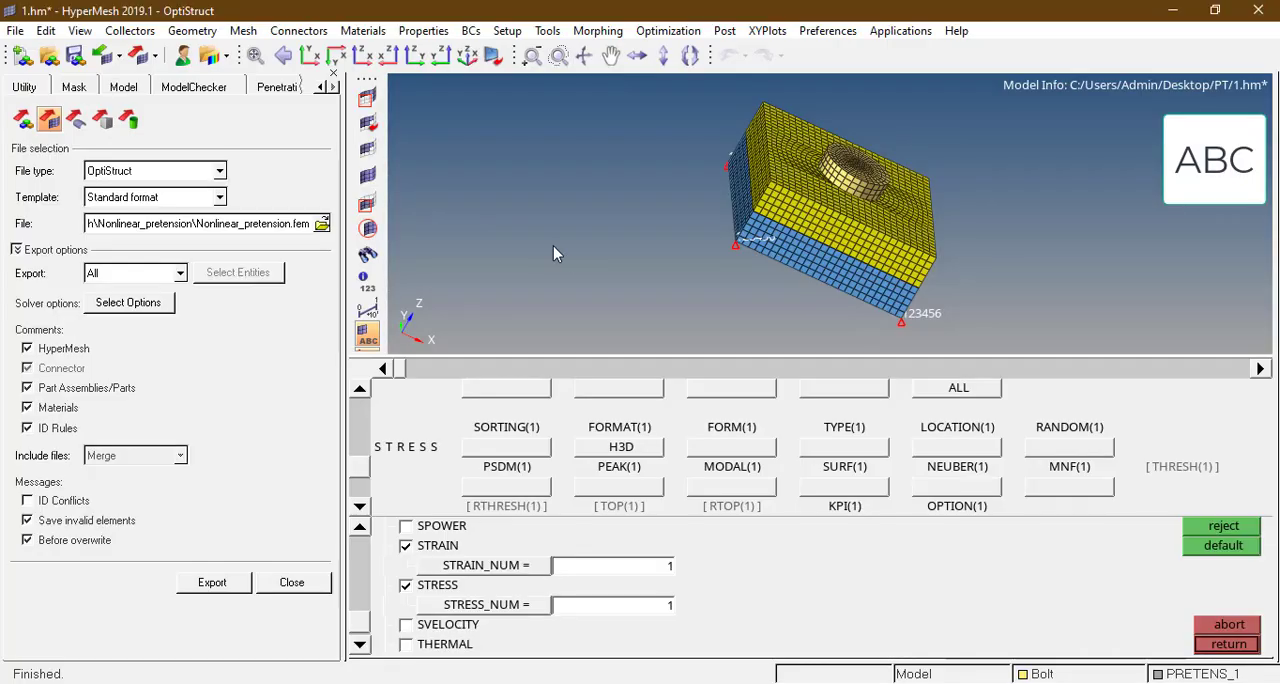
Step: Reopen Nonlinear_pretension.fem in TextPad to recheck its case control section, and return to HyperMesh
{"action": "left_click", "coordinate": [583, 617]}
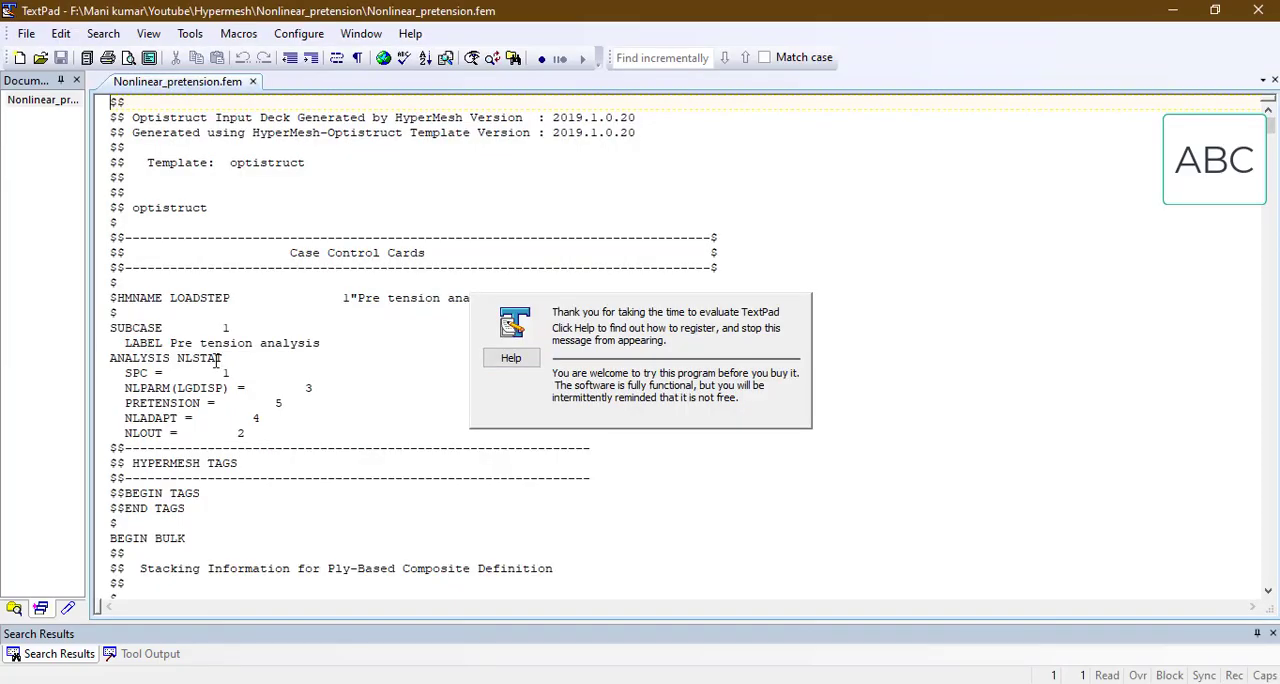
{"action": "scroll", "coordinate": [214, 360], "scroll_direction": "down", "scroll_amount": 6}
{"action": "scroll", "coordinate": [214, 360], "scroll_direction": "up", "scroll_amount": 6}
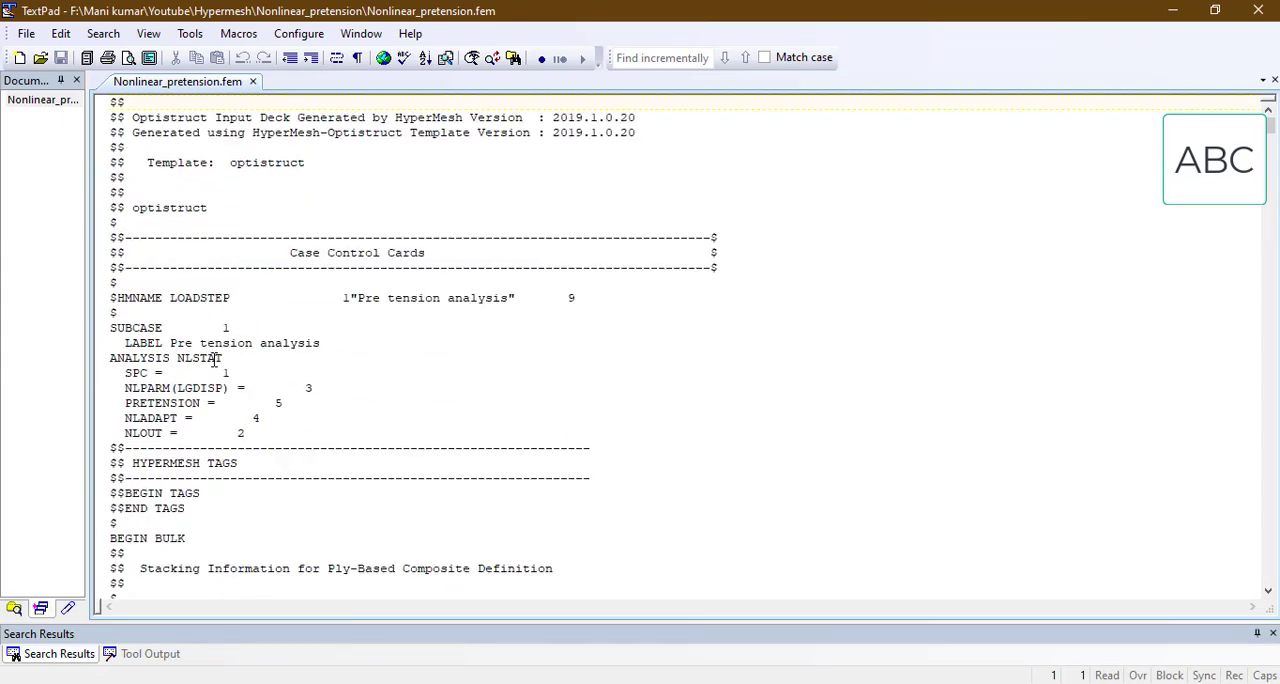
{"action": "scroll", "coordinate": [214, 360], "scroll_direction": "down", "scroll_amount": 13}
{"action": "left_click", "coordinate": [1190, 15]}
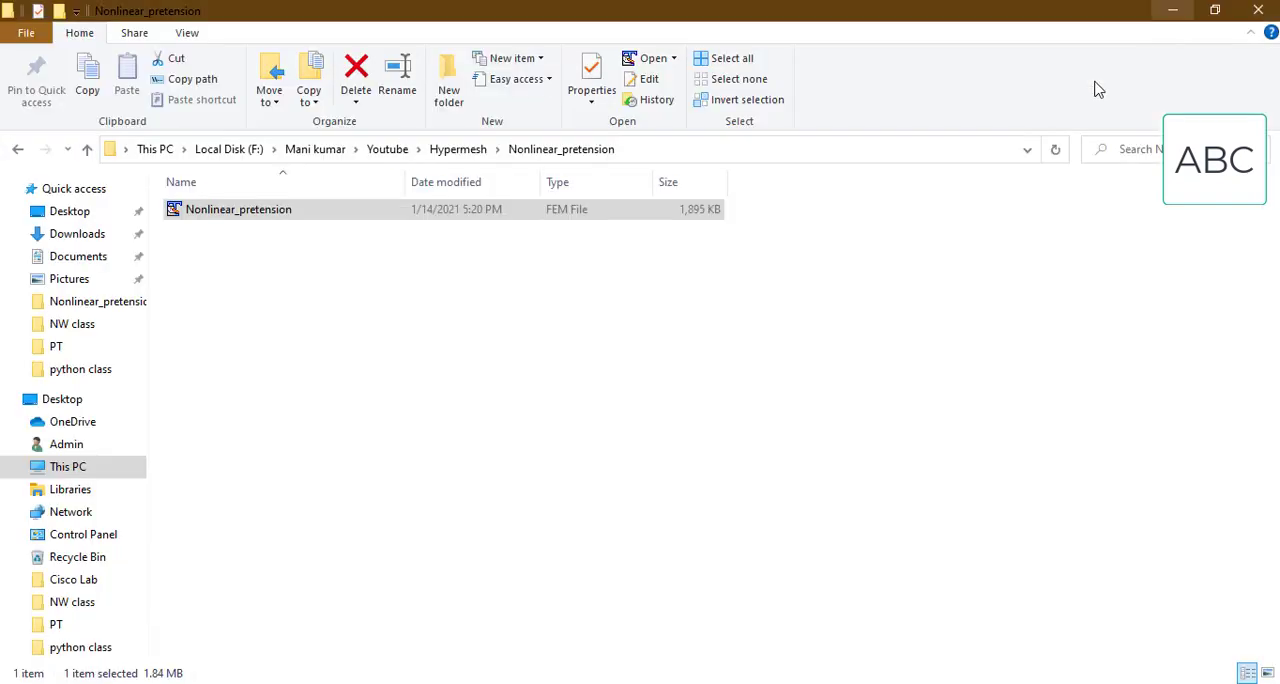
{"action": "key", "text": "alt+Tab"}
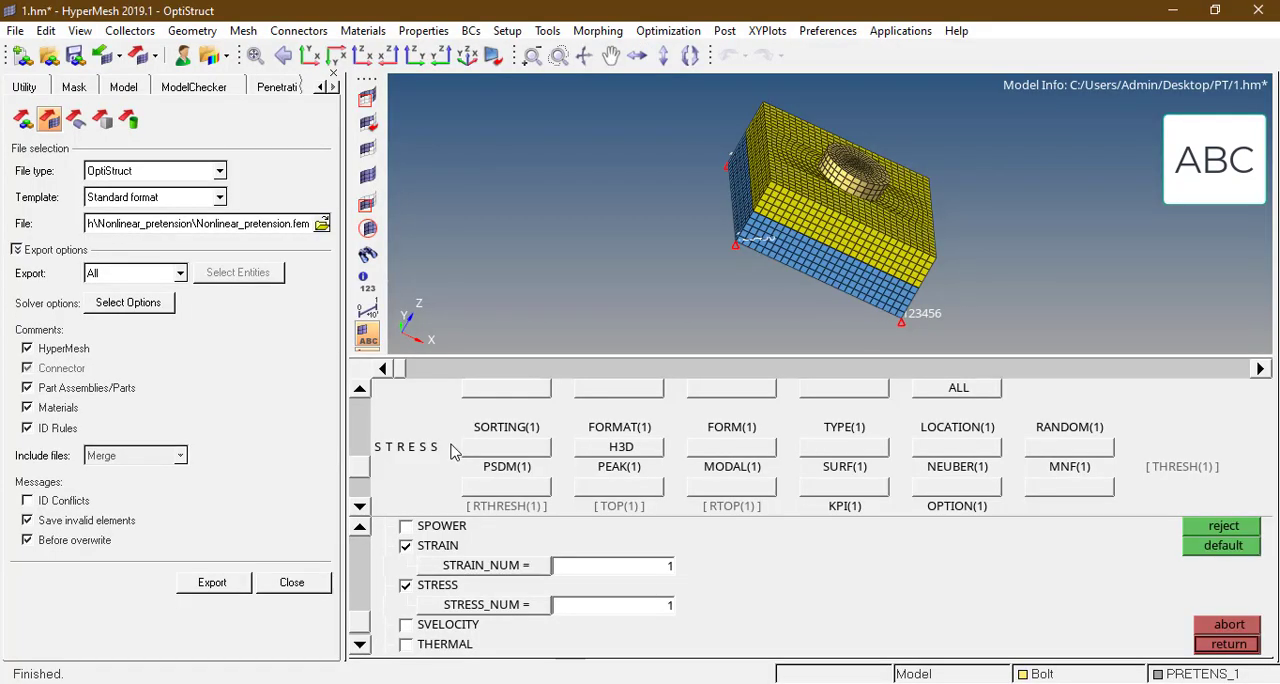
Step: Accept the output request card, leave the control cards, and review the PARAM and GLOBAL_OUTPUT_REQUEST cards in the model browser
{"action": "left_click", "coordinate": [1238, 646]}
{"action": "left_click", "coordinate": [1238, 646]}
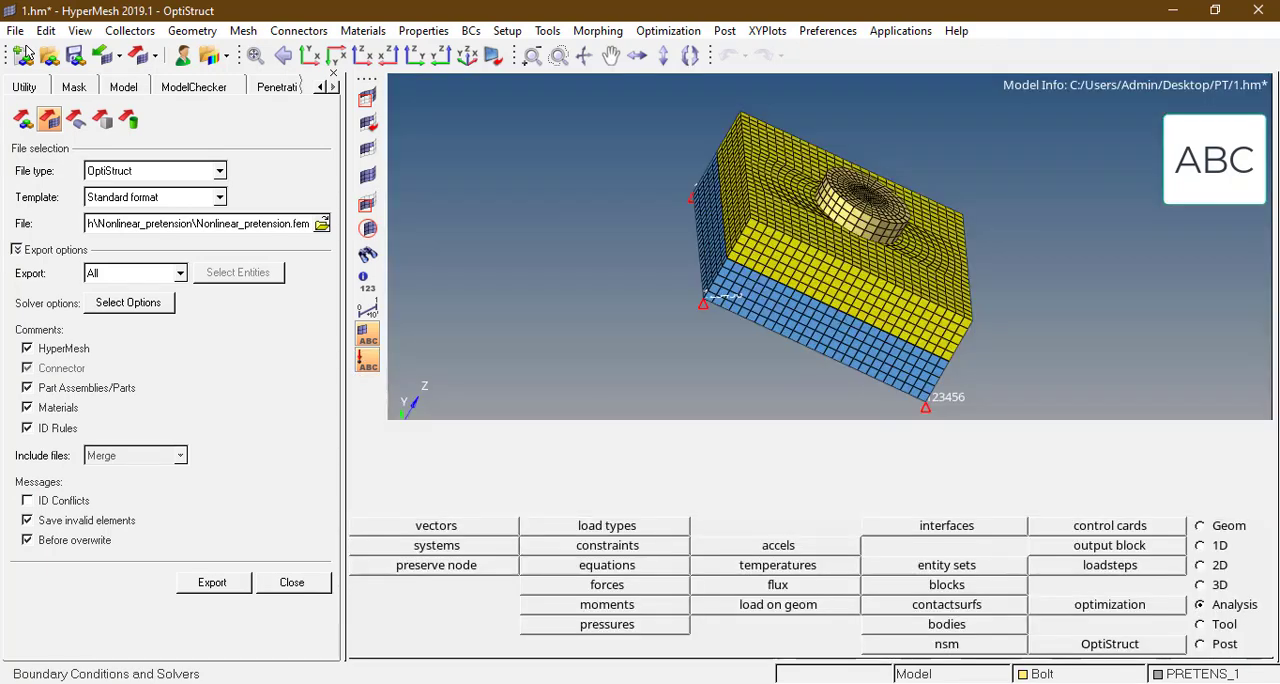
{"action": "left_click", "coordinate": [126, 87]}
{"action": "left_click_drag", "start_coordinate": [330, 364], "coordinate": [323, 312]}
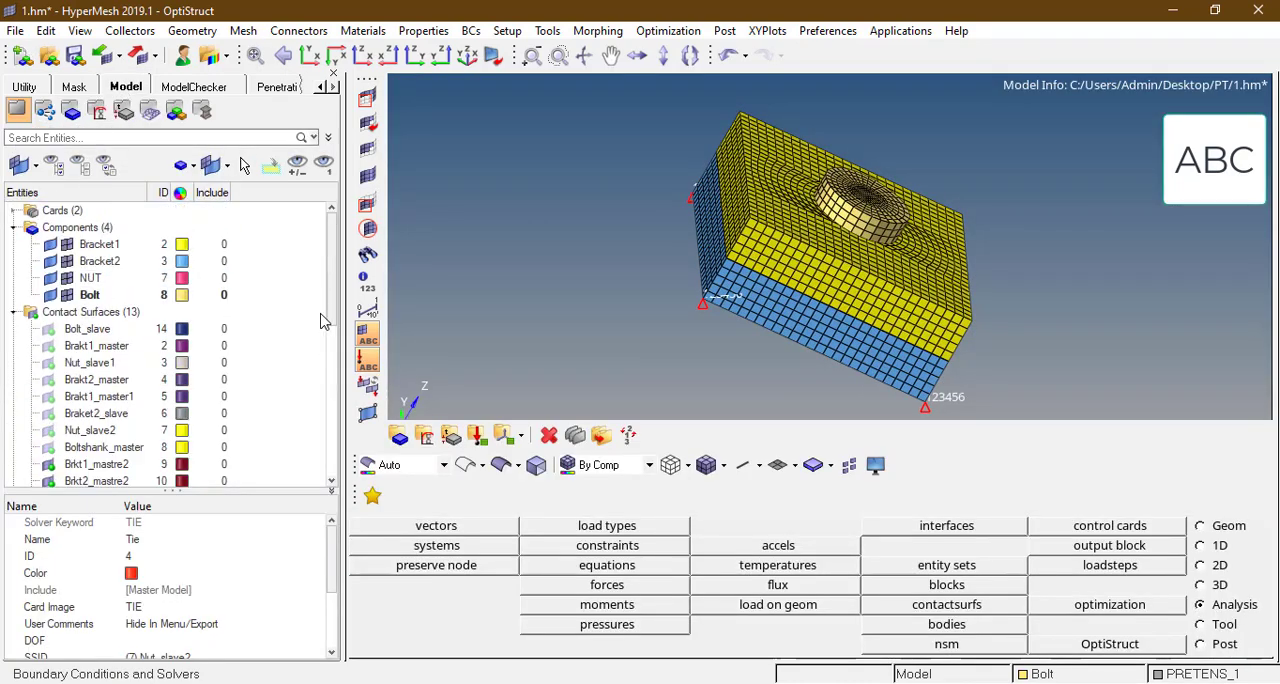
{"action": "left_click", "coordinate": [14, 211]}
{"action": "left_click", "coordinate": [72, 228]}
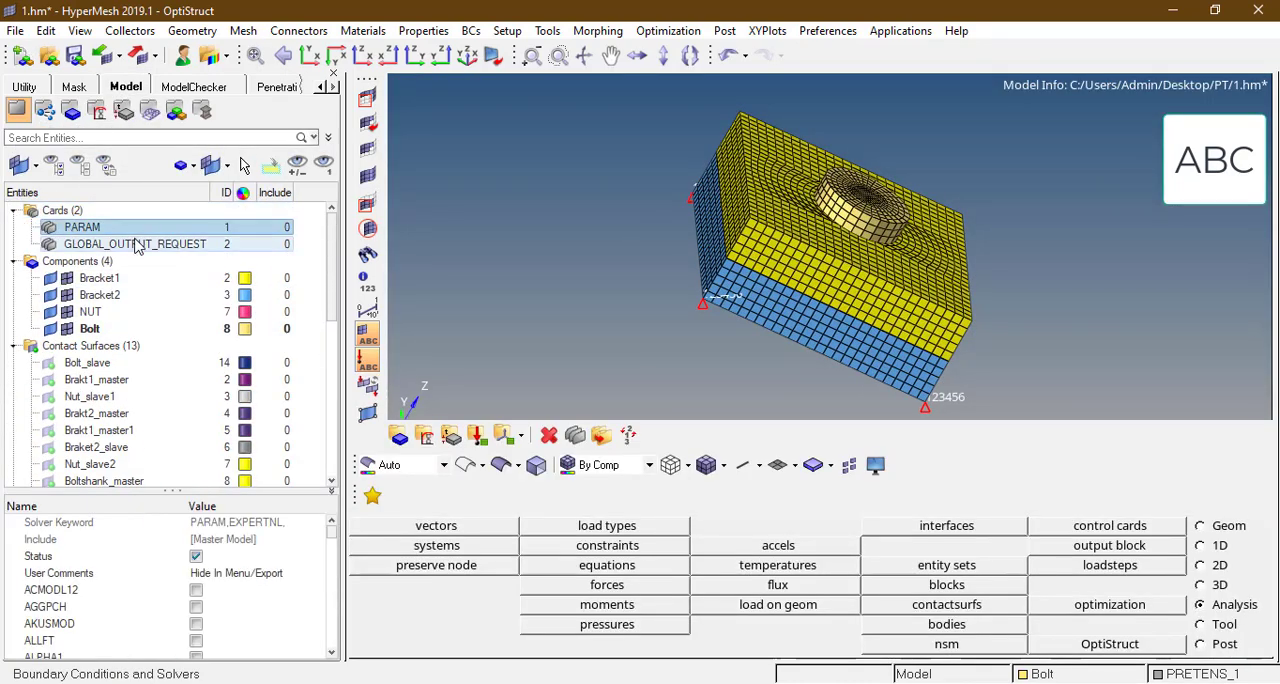
{"action": "left_click", "coordinate": [136, 244]}
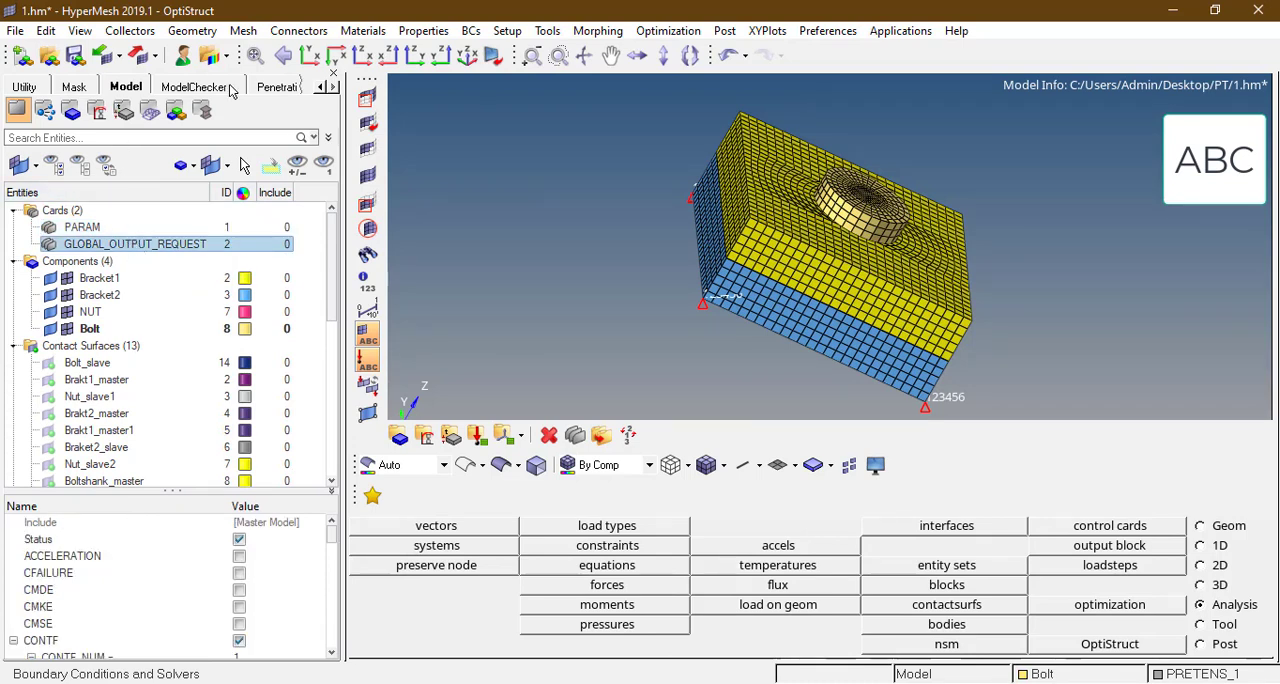
Step: Re-export the OptiStruct deck, overwriting the existing Nonlinear_pretension.fem
{"action": "left_click", "coordinate": [138, 55]}
{"action": "left_click", "coordinate": [212, 582]}
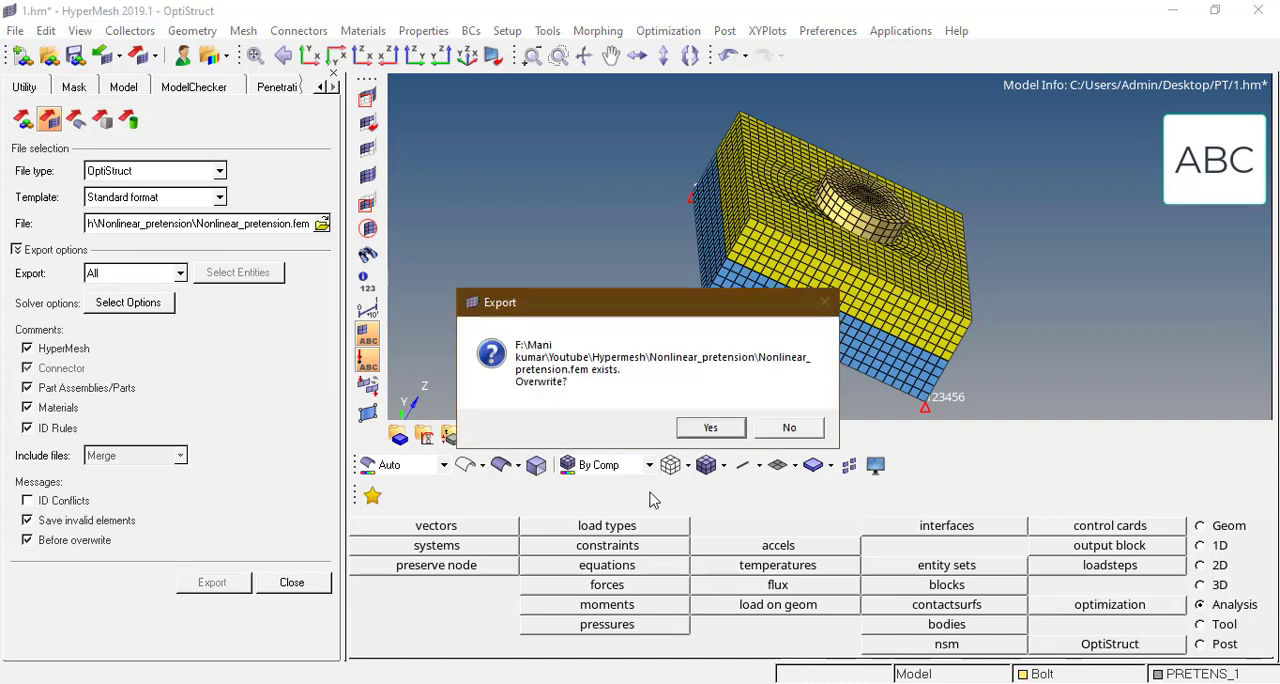
{"action": "left_click", "coordinate": [708, 428]}
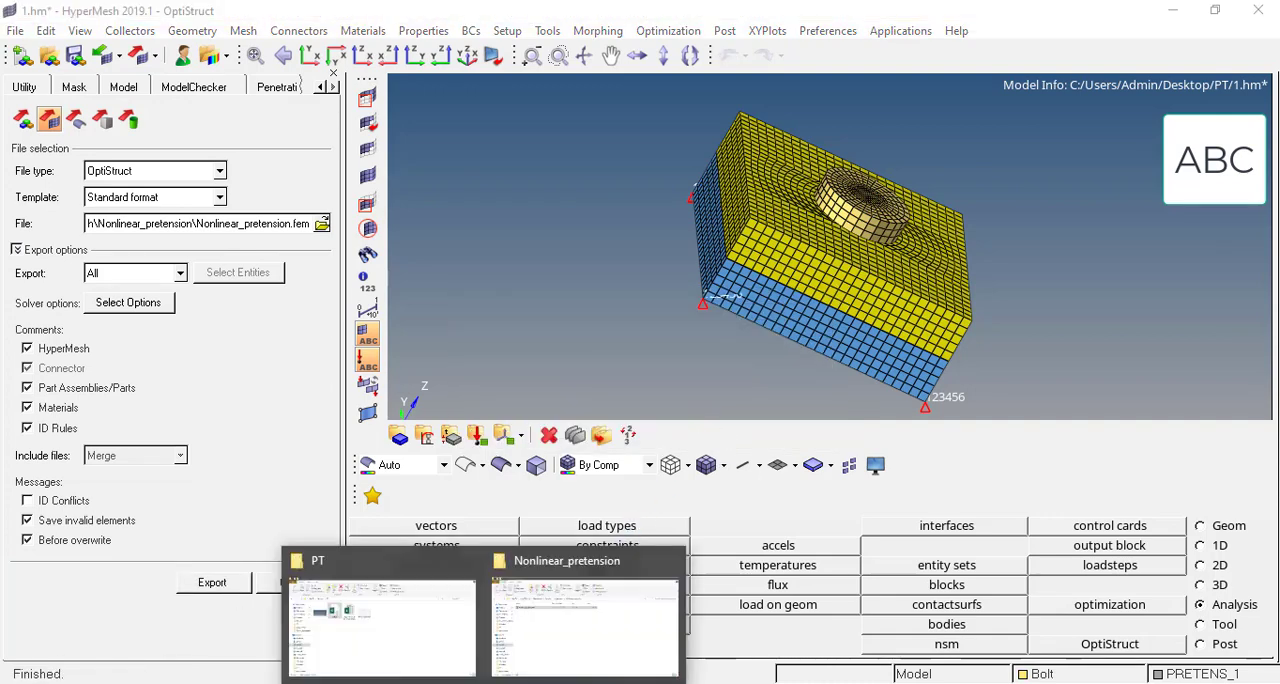
Step: Open the re-exported Nonlinear_pretension.fem in TextPad to verify the output requests, and close the editor
{"action": "left_click", "coordinate": [540, 612]}
{"action": "key", "text": "Return"}
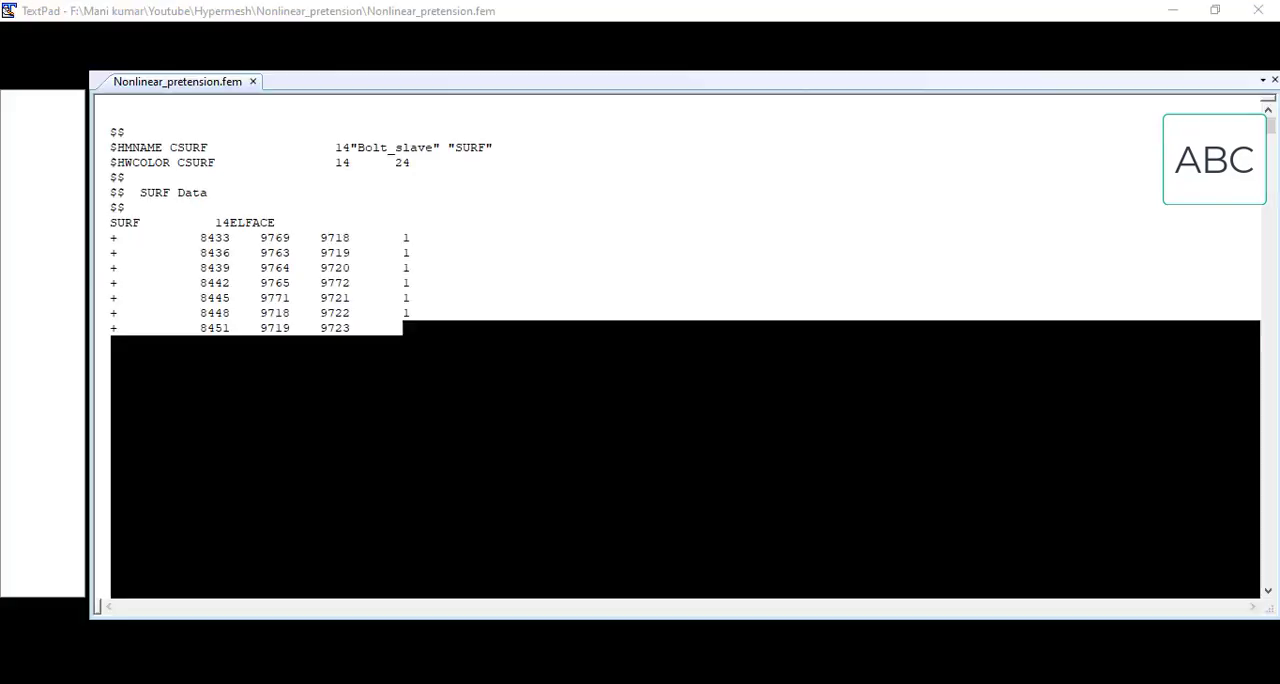
{"action": "left_click", "coordinate": [702, 402]}
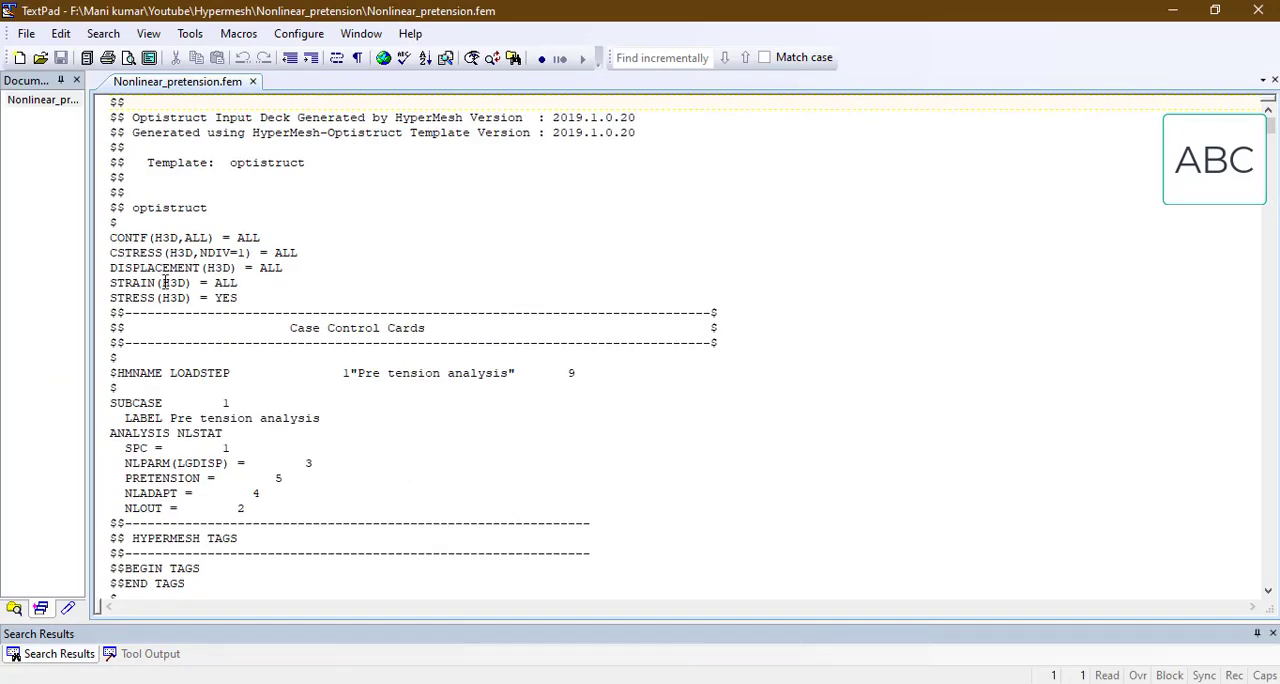
{"action": "left_click", "coordinate": [1257, 14]}
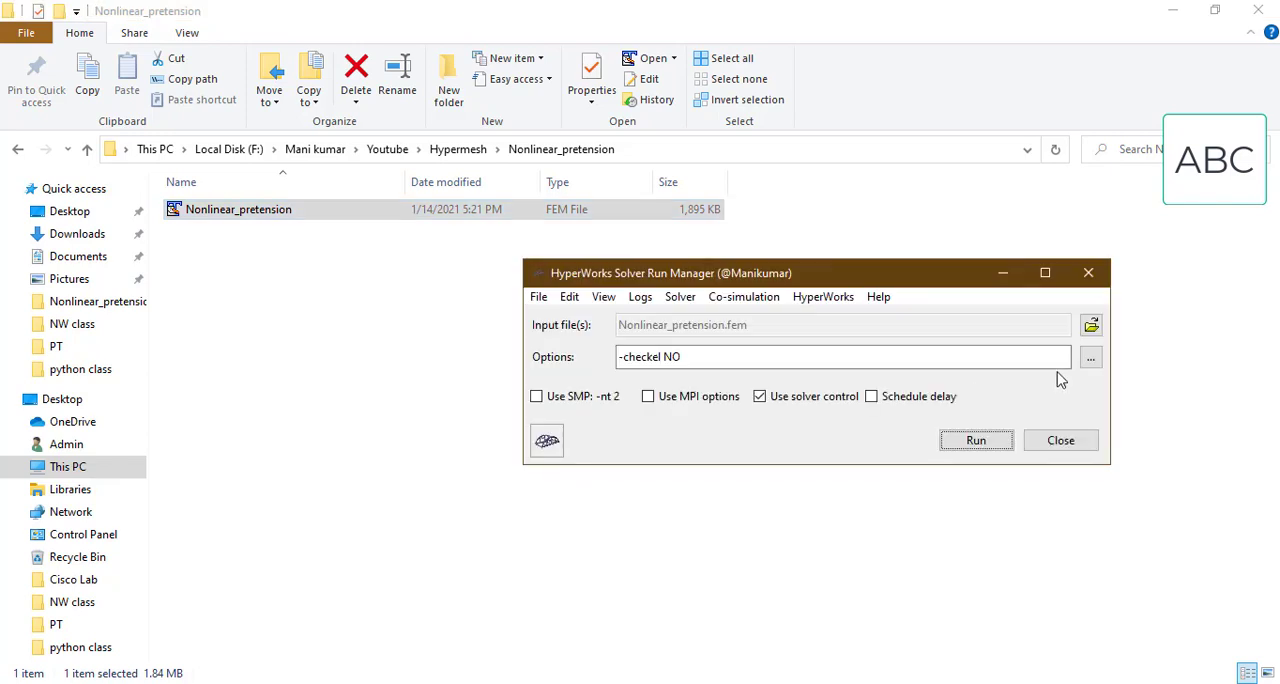
Step: Load Nonlinear_pretension.fem in HyperWorks Solver Run Manager, run it with the -checkel NO option, and put away the solver run windows
{"action": "left_click", "coordinate": [1091, 324]}
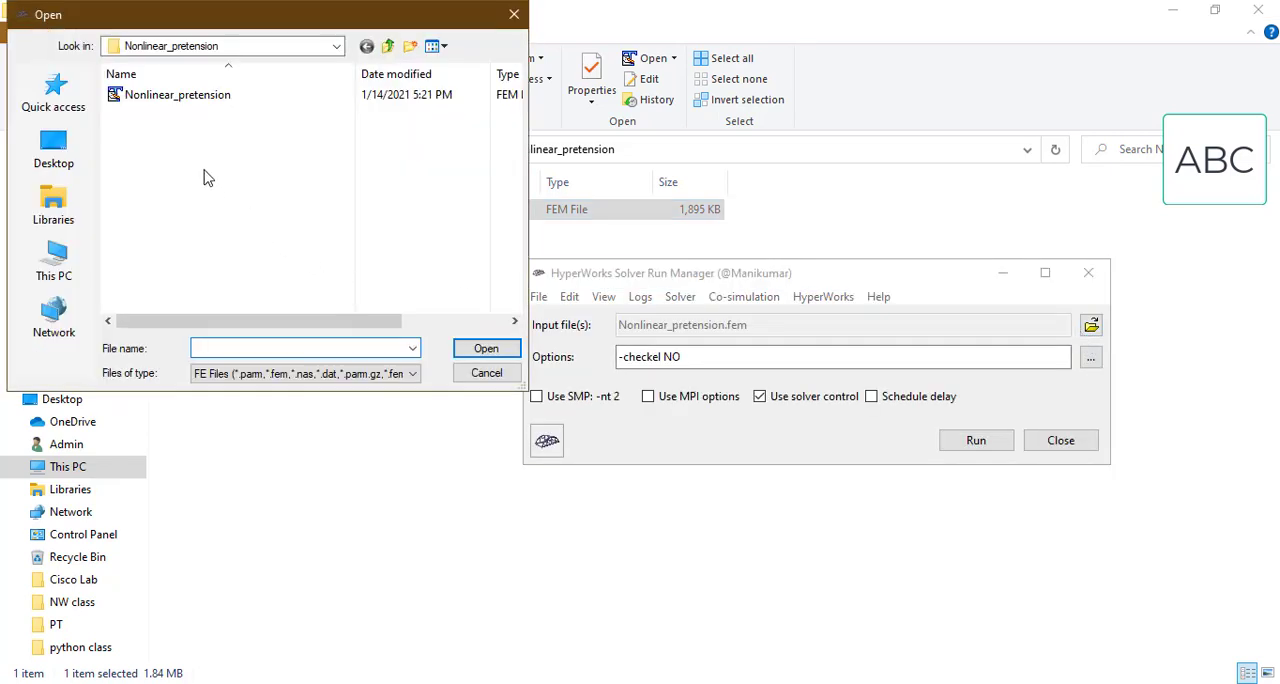
{"action": "double_click", "coordinate": [239, 99]}
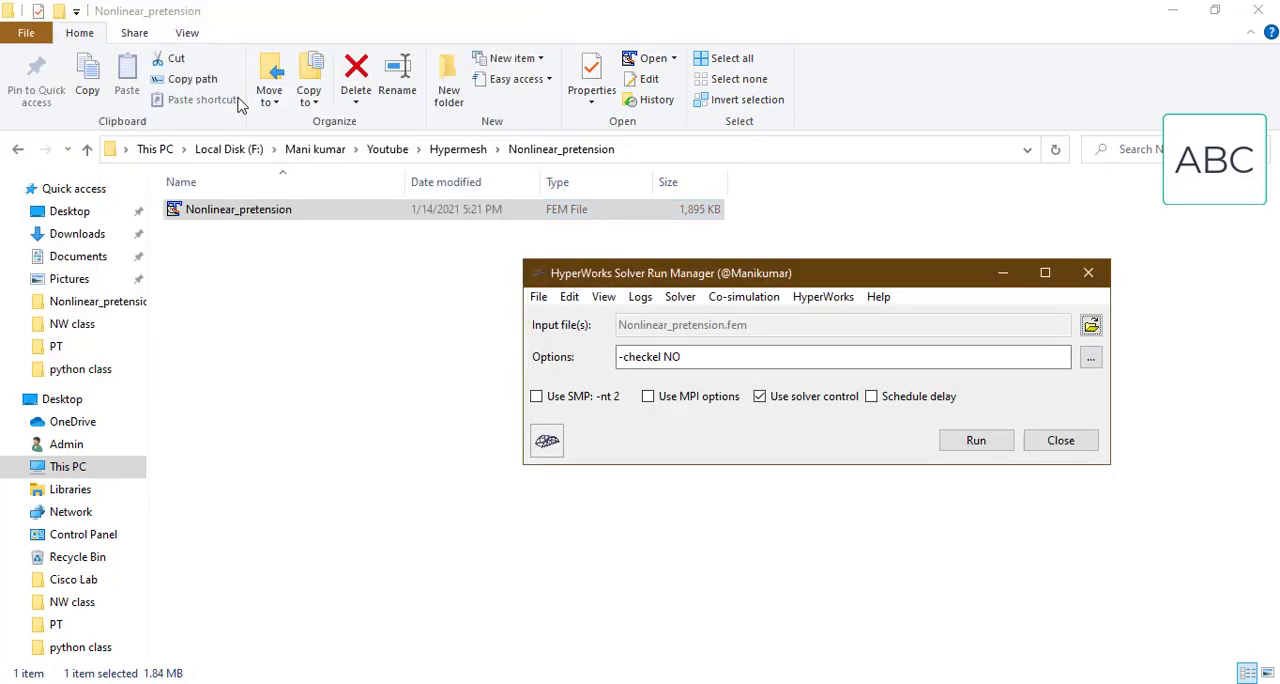
{"action": "left_click", "coordinate": [980, 441]}
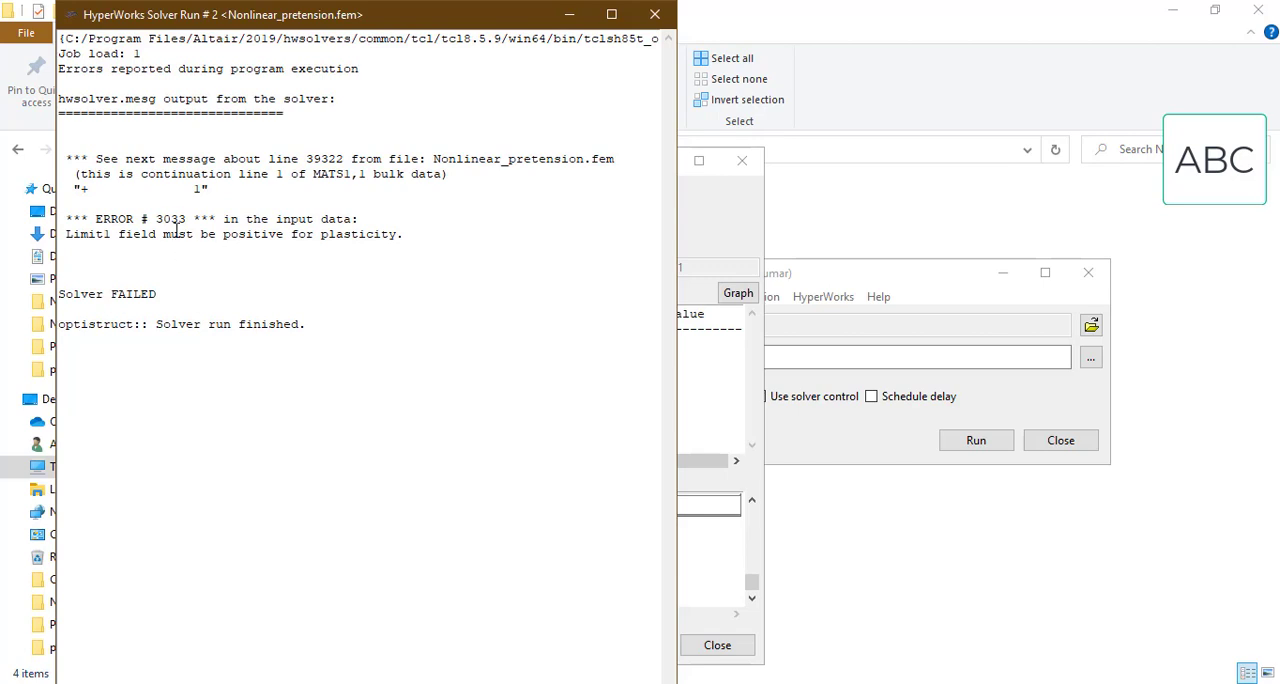
{"action": "left_click", "coordinate": [654, 15]}
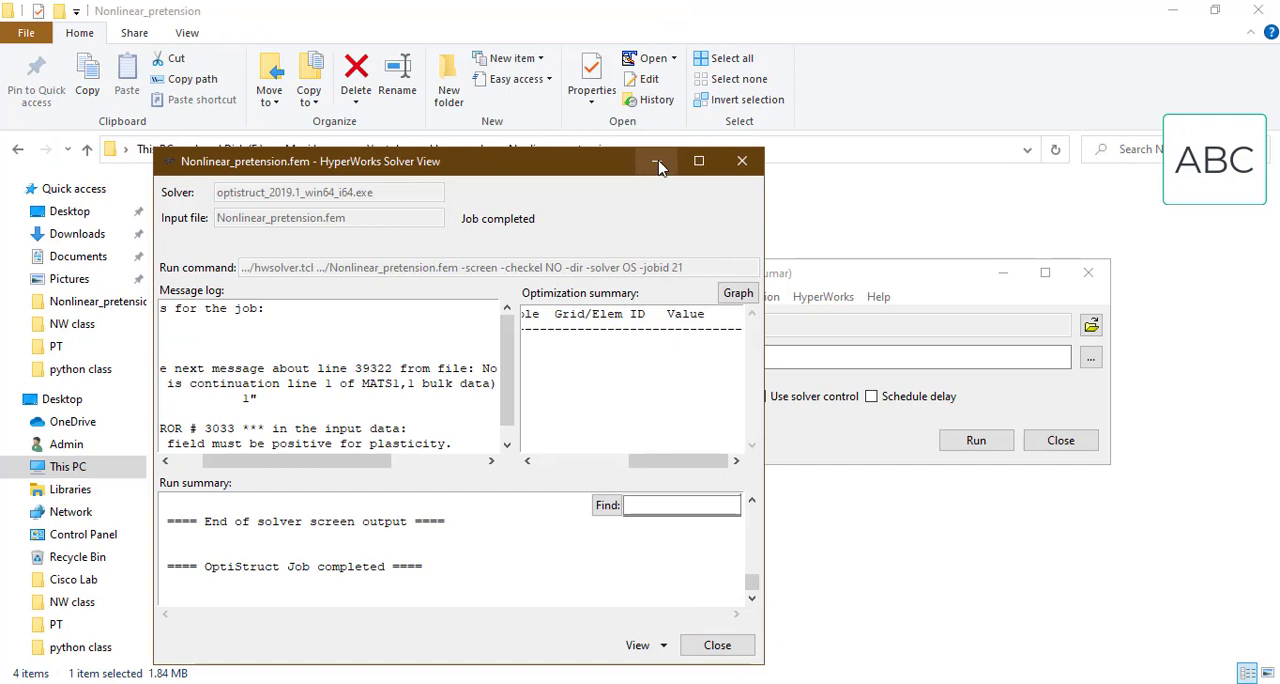
{"action": "left_click", "coordinate": [655, 162]}
Step: Delete the hwsolver.mesg, Nonlinear_pretension OUT and Nonlinear_pretension.stat files from the Nonlinear_pretension folder
{"action": "left_click", "coordinate": [447, 210]}
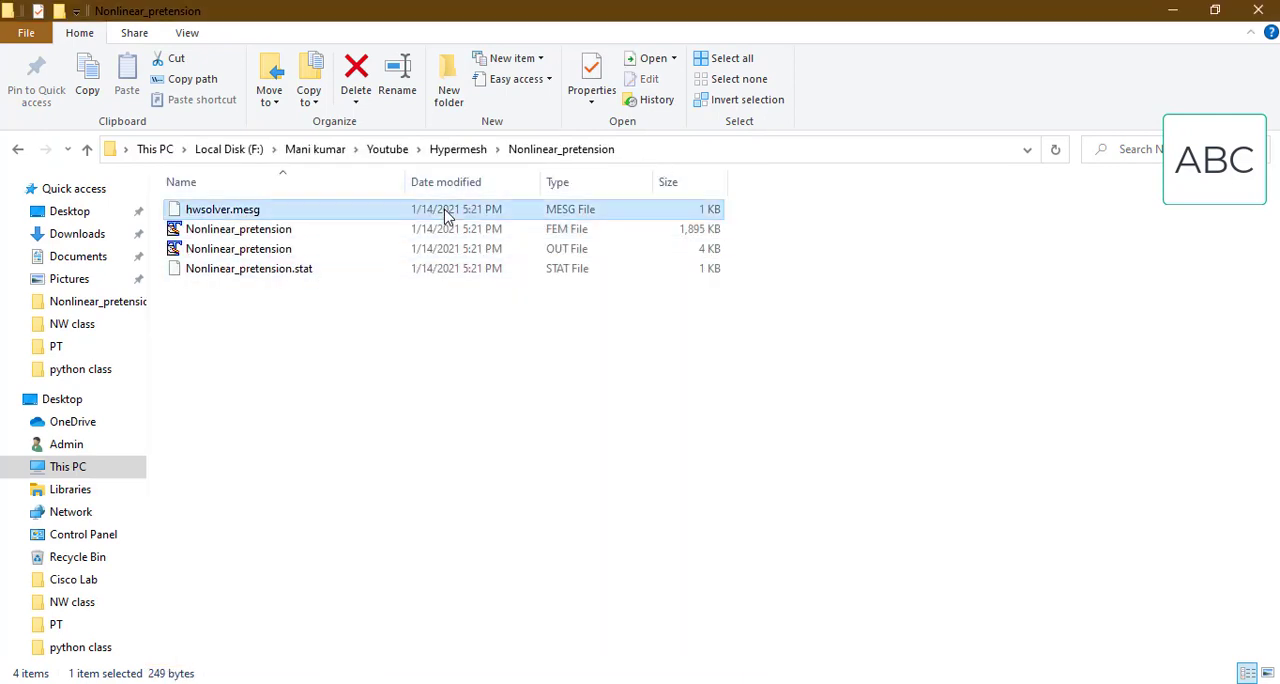
{"action": "key", "text": "Delete"}
{"action": "left_click", "coordinate": [697, 427]}
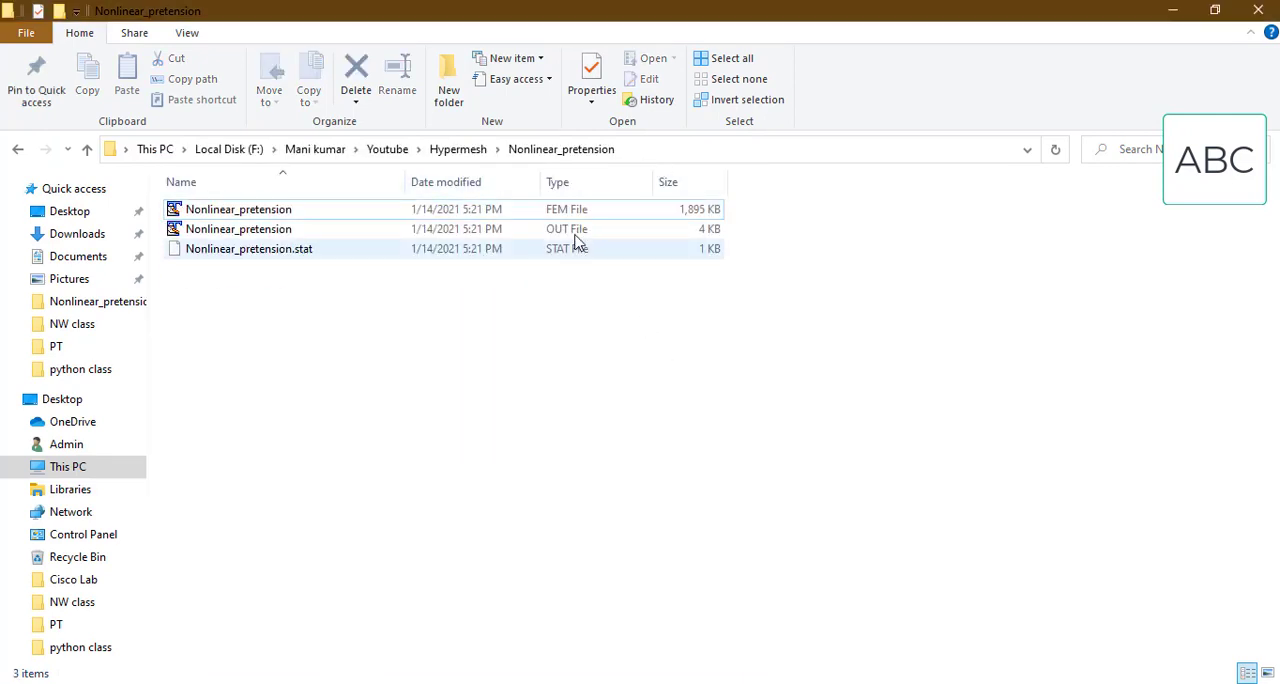
{"action": "left_click", "coordinate": [574, 229]}
{"action": "key", "text": "Delete"}
{"action": "left_click", "coordinate": [703, 427]}
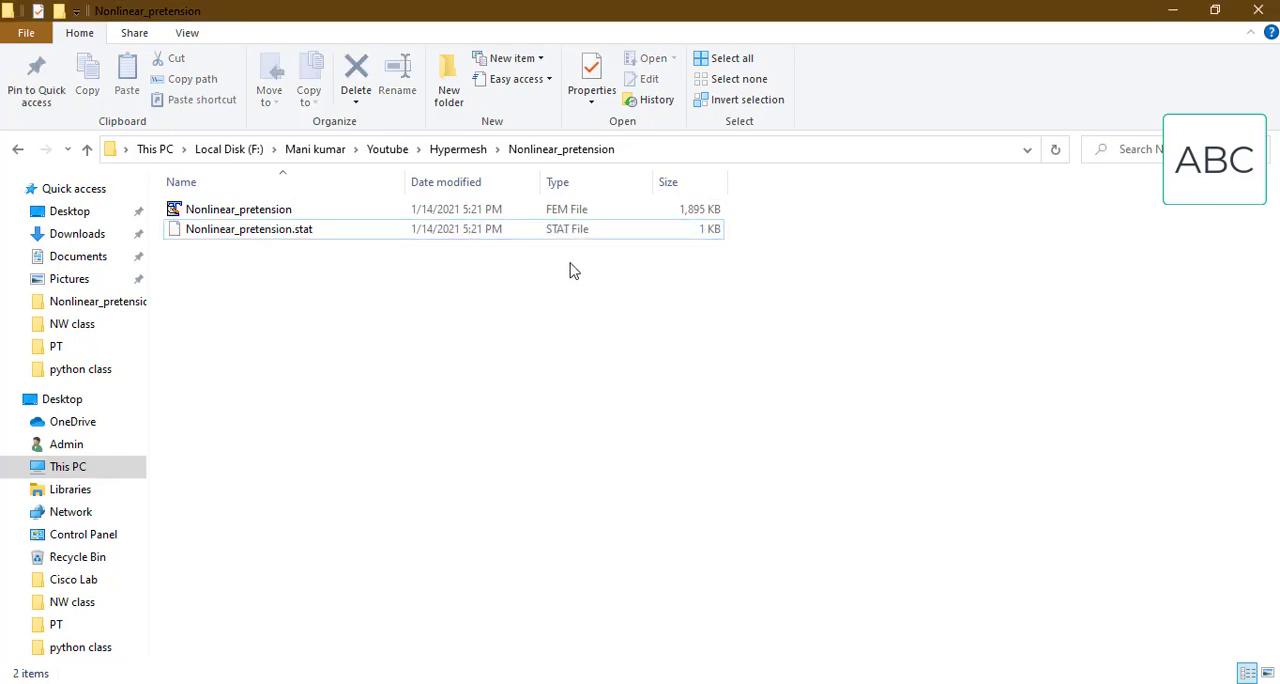
{"action": "left_click", "coordinate": [570, 232]}
{"action": "key", "text": "Delete"}
{"action": "left_click", "coordinate": [709, 427]}
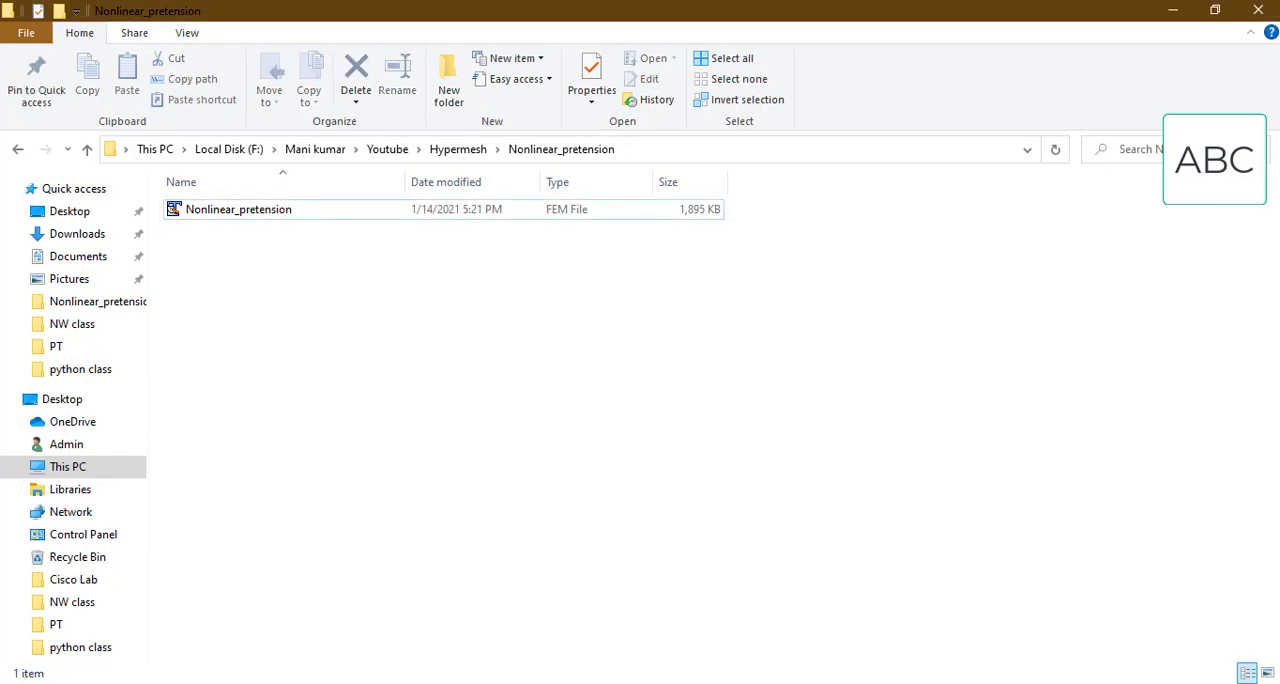
Step: Switch to HyperMesh and disable the MATS1 plasticity data on the Al6061 material
{"action": "key", "text": "alt+Tab"}
{"action": "left_click", "coordinate": [124, 87]}
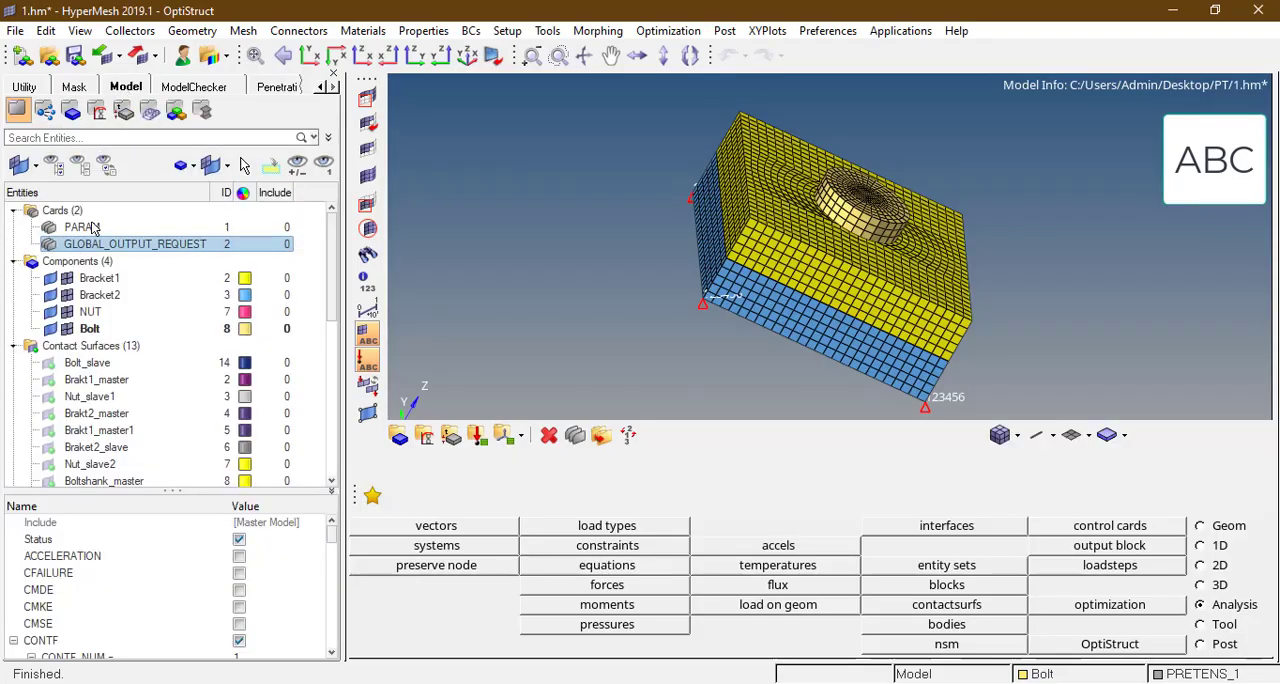
{"action": "scroll", "coordinate": [50, 368], "scroll_direction": "down", "scroll_amount": 4}
{"action": "scroll", "coordinate": [50, 368], "scroll_direction": "down", "scroll_amount": 5}
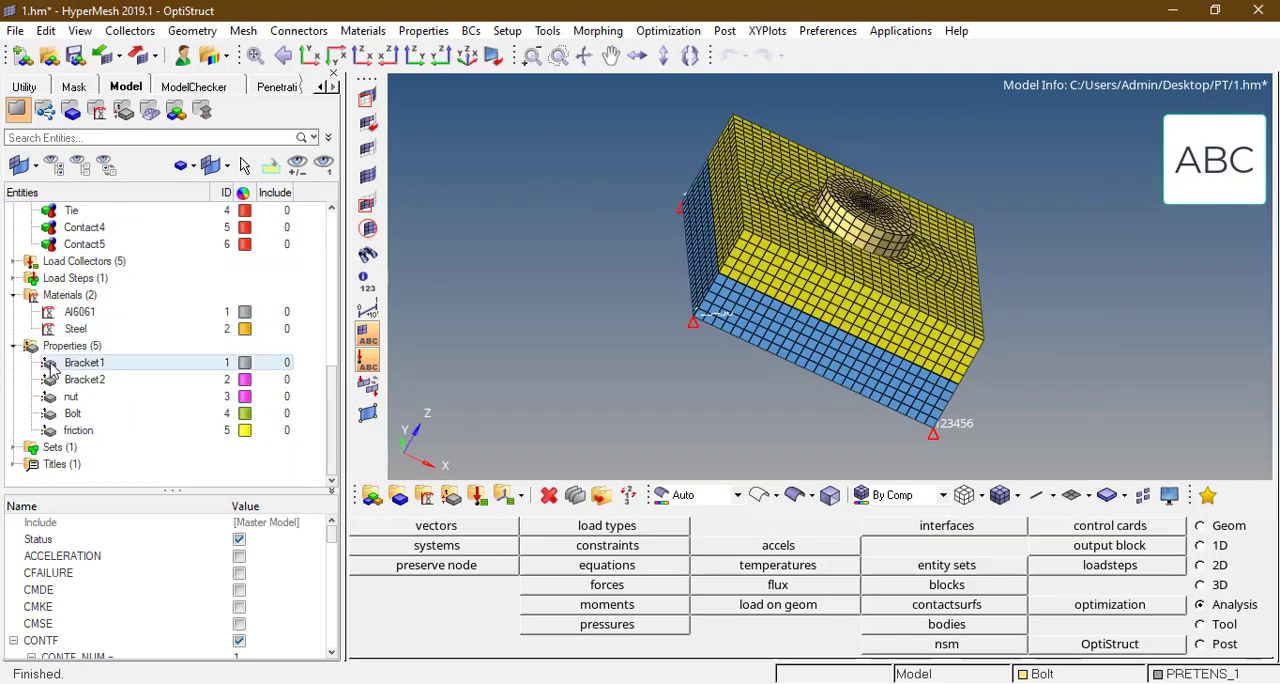
{"action": "left_click", "coordinate": [80, 311]}
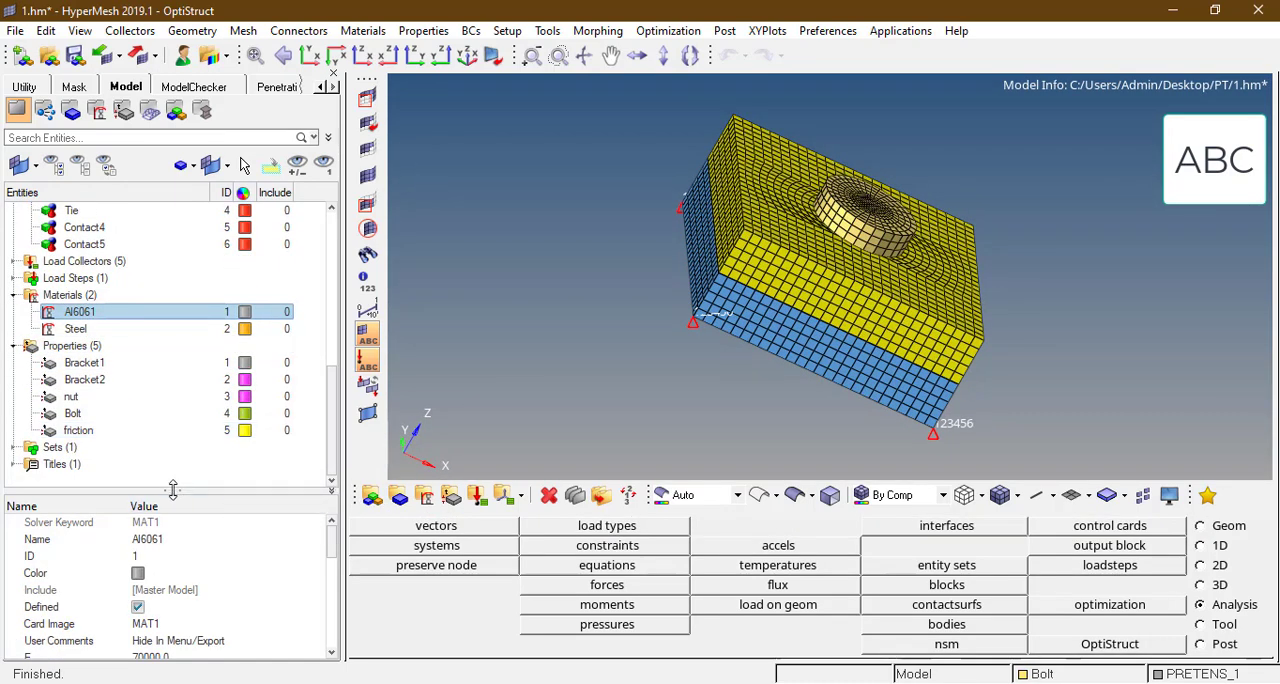
{"action": "left_click_drag", "start_coordinate": [174, 491], "coordinate": [172, 308]}
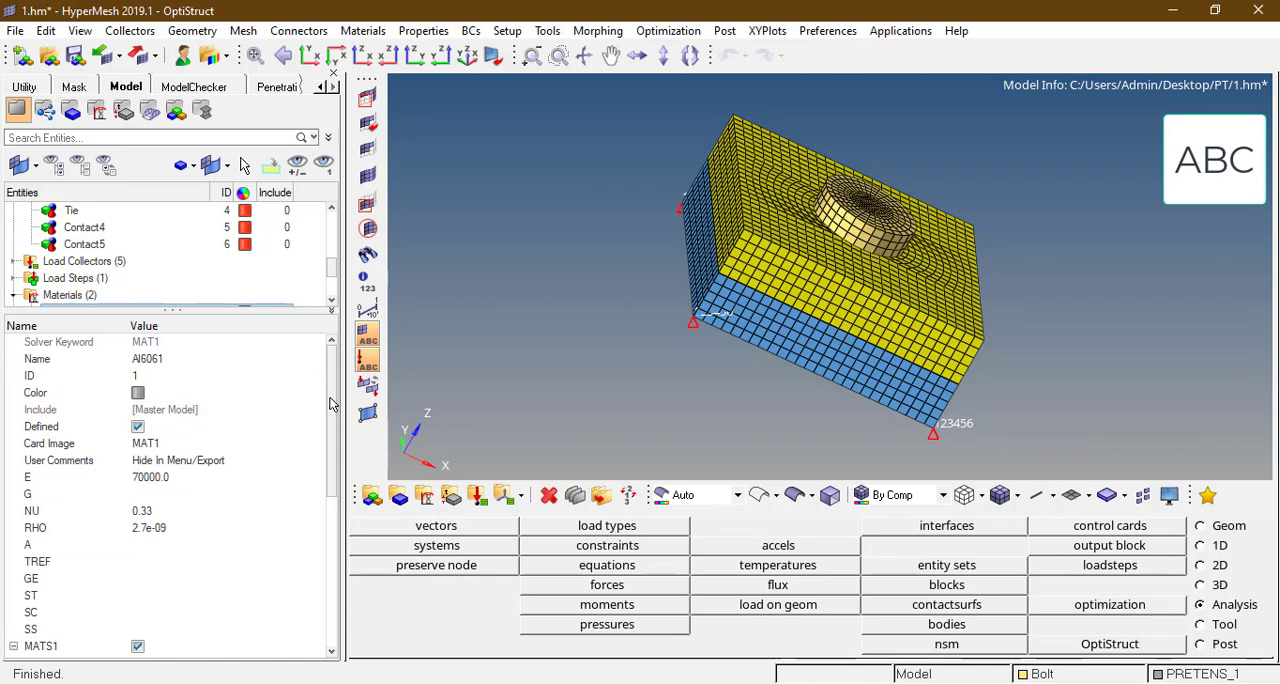
{"action": "scroll", "coordinate": [305, 482], "scroll_direction": "down", "scroll_amount": 4}
{"action": "left_click", "coordinate": [137, 444]}
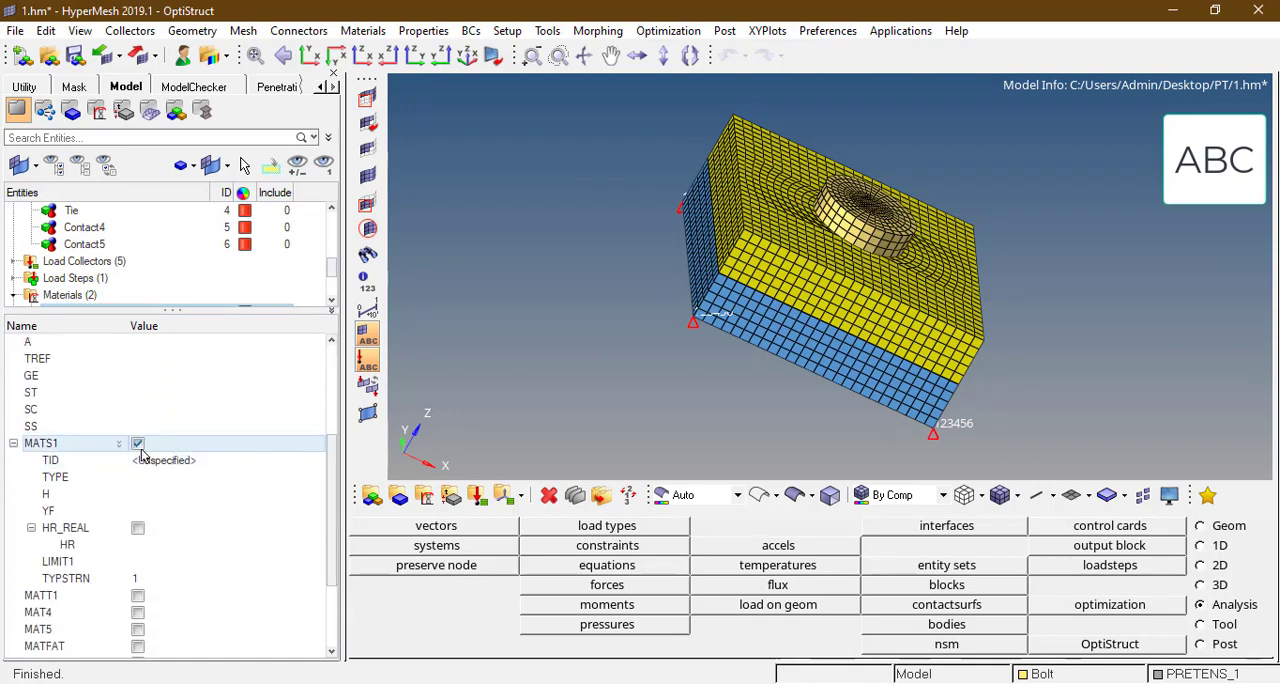
{"action": "left_click", "coordinate": [137, 444]}
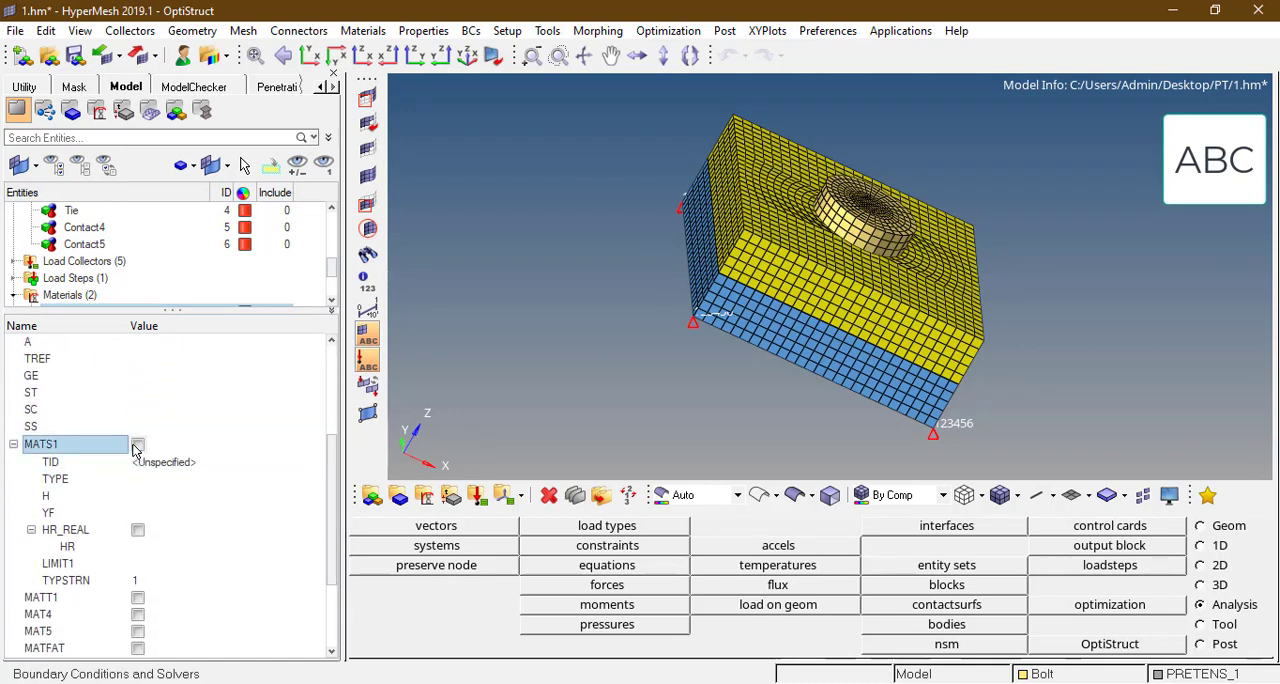
Step: Re-export the complete model as an OptiStruct deck, overwriting Nonlinear_pretension.fem
{"action": "left_click", "coordinate": [137, 55]}
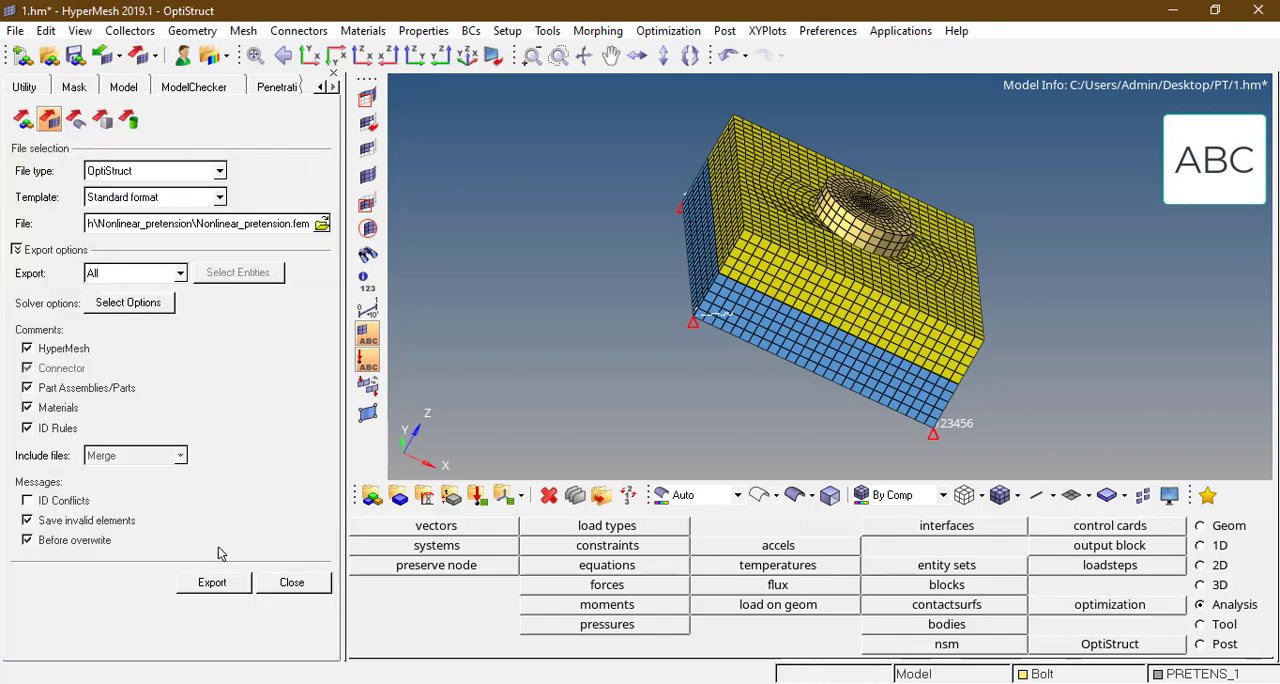
{"action": "left_click", "coordinate": [212, 582]}
{"action": "left_click", "coordinate": [708, 428]}
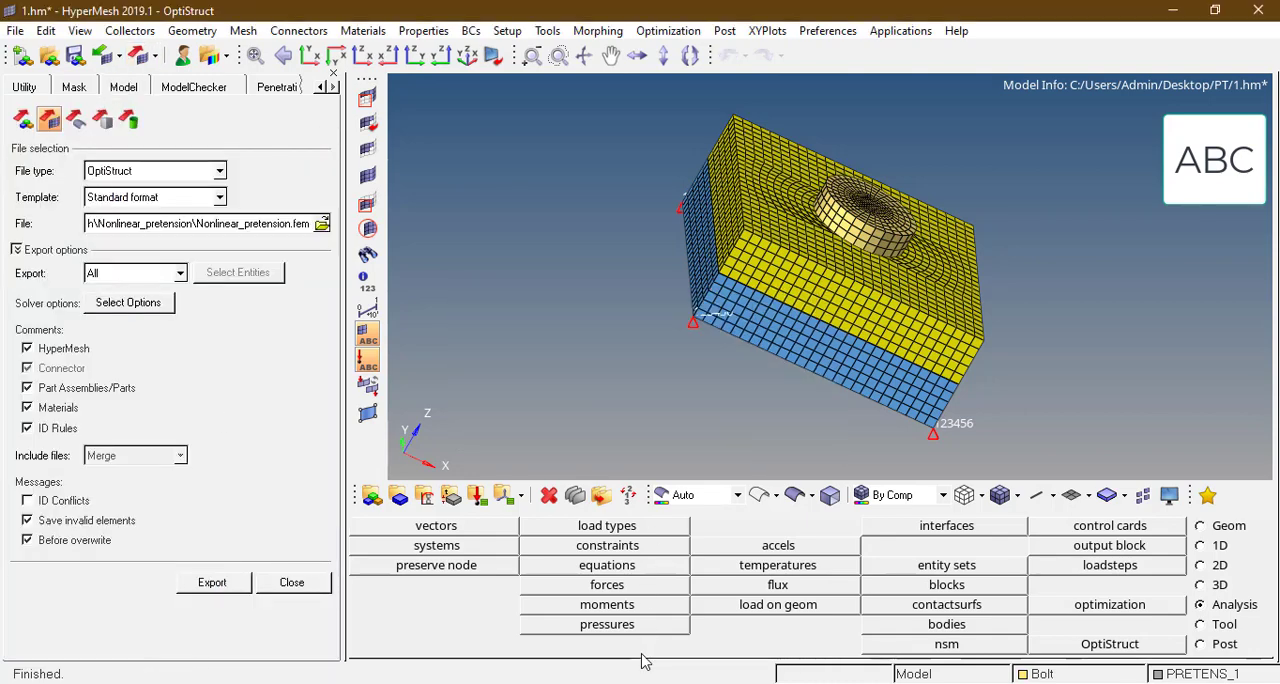
Step: Reload Nonlinear_pretension.fem in HyperWorks Solver Run Manager, run it with the -checkel NO option, and arrange the solver windows side by side
{"action": "left_click", "coordinate": [622, 683]}
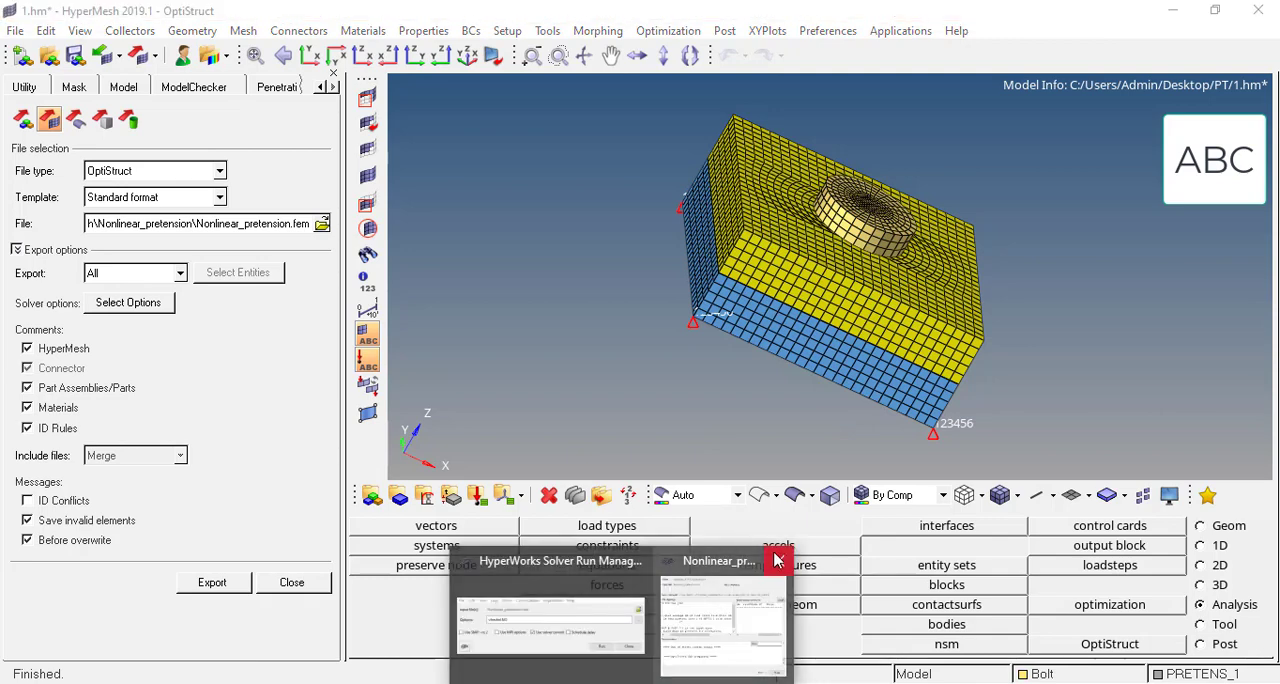
{"action": "left_click", "coordinate": [626, 638]}
{"action": "left_click", "coordinate": [1091, 327]}
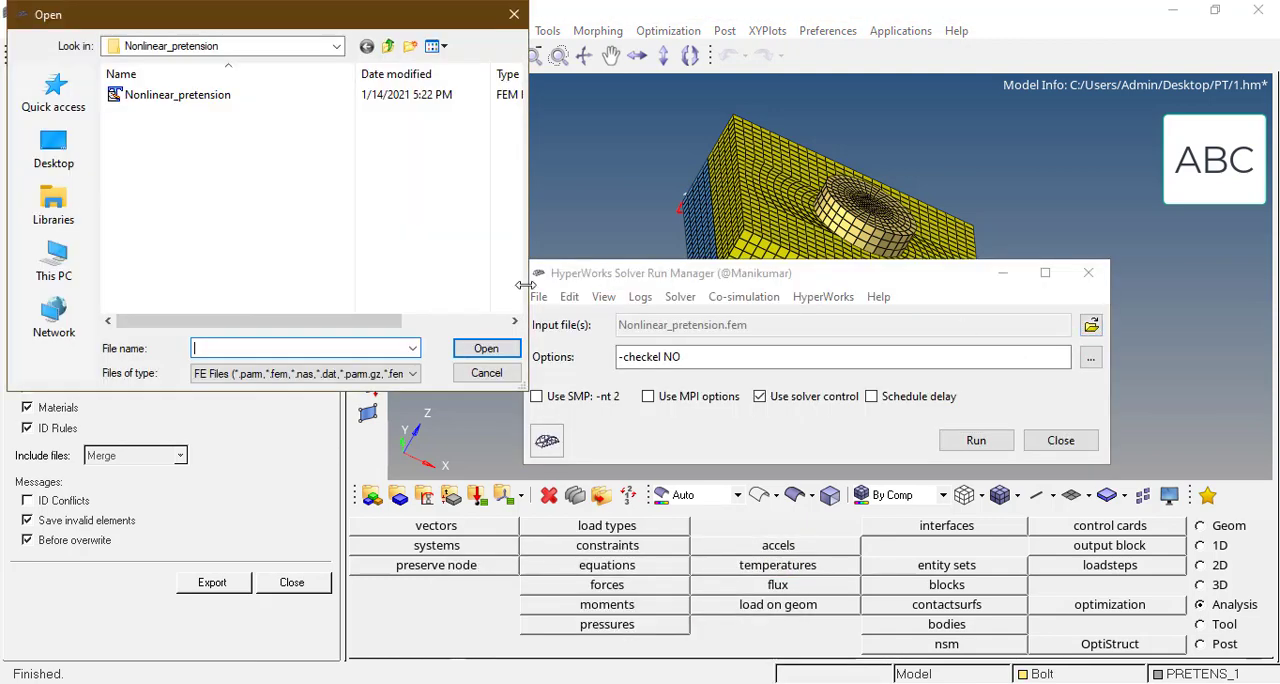
{"action": "double_click", "coordinate": [214, 93]}
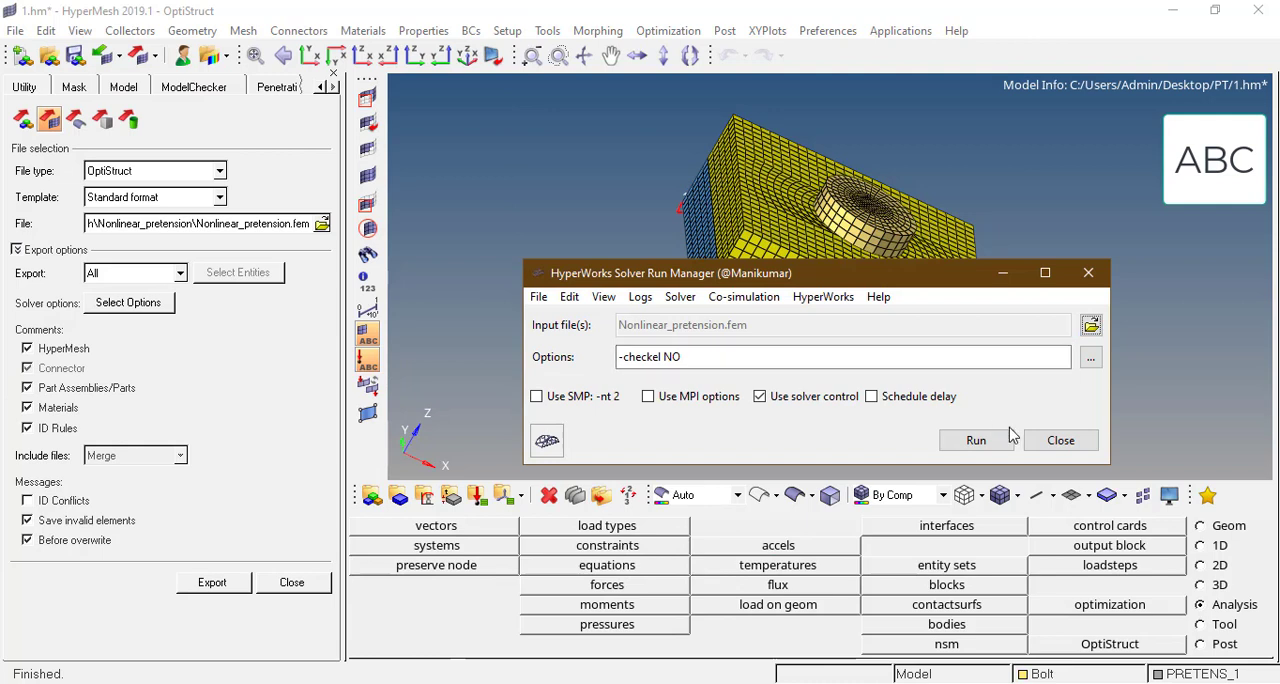
{"action": "left_click", "coordinate": [974, 441]}
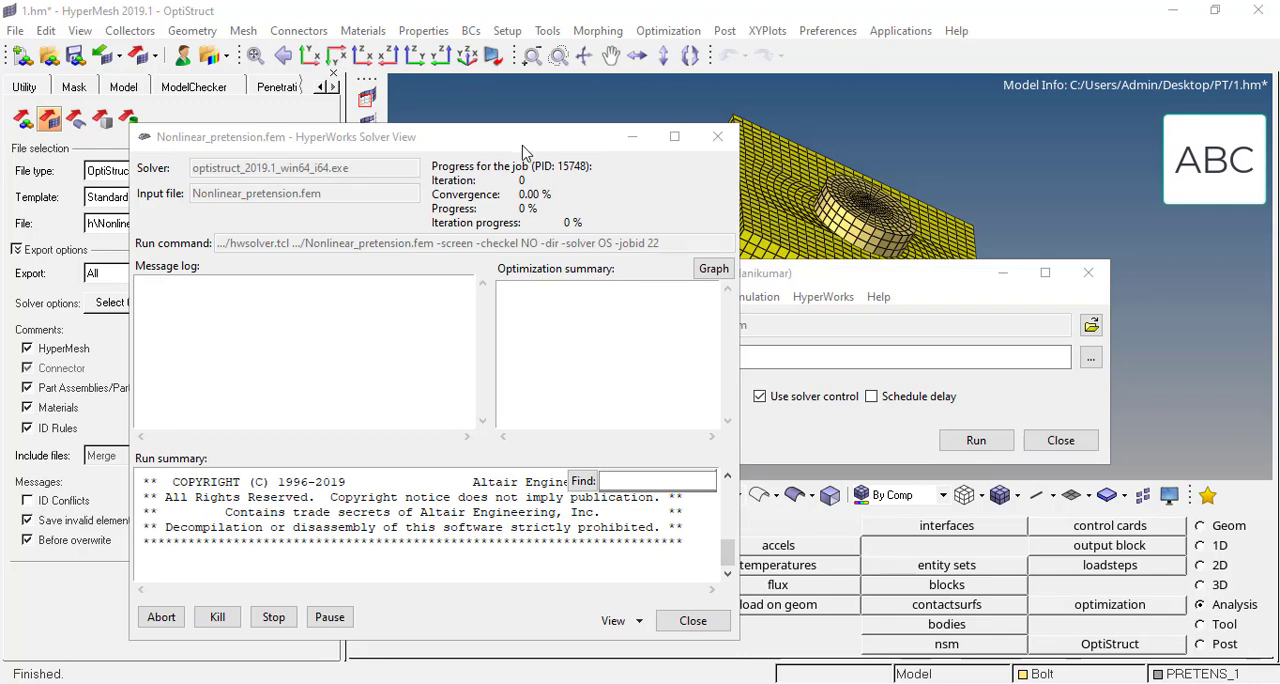
{"action": "left_click_drag", "start_coordinate": [522, 150], "coordinate": [471, 98]}
{"action": "left_click_drag", "start_coordinate": [866, 285], "coordinate": [978, 220]}
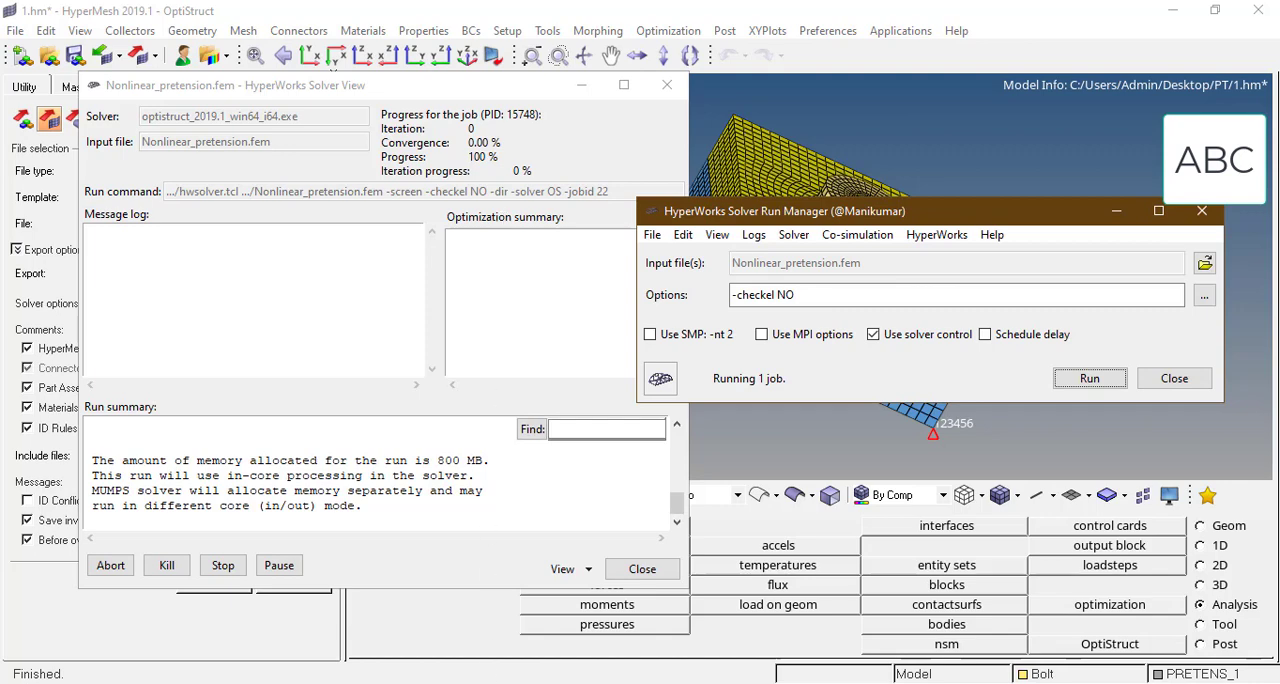
Step: Open Nonlinear_pretension.out from the project folder in TextPad and keep reloading it to monitor the nonlinear iteration summary for each load increment
{"action": "mouse_move", "coordinate": [525, 680]}
{"action": "left_click", "coordinate": [630, 612]}
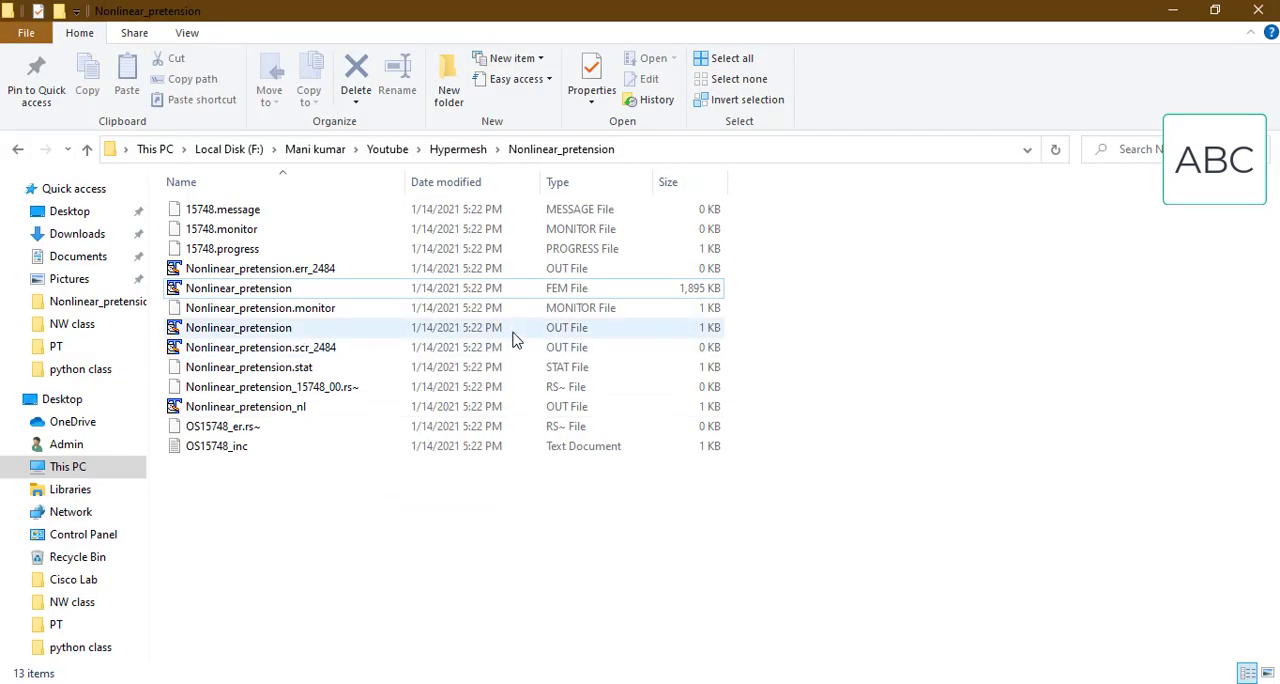
{"action": "double_click", "coordinate": [512, 333]}
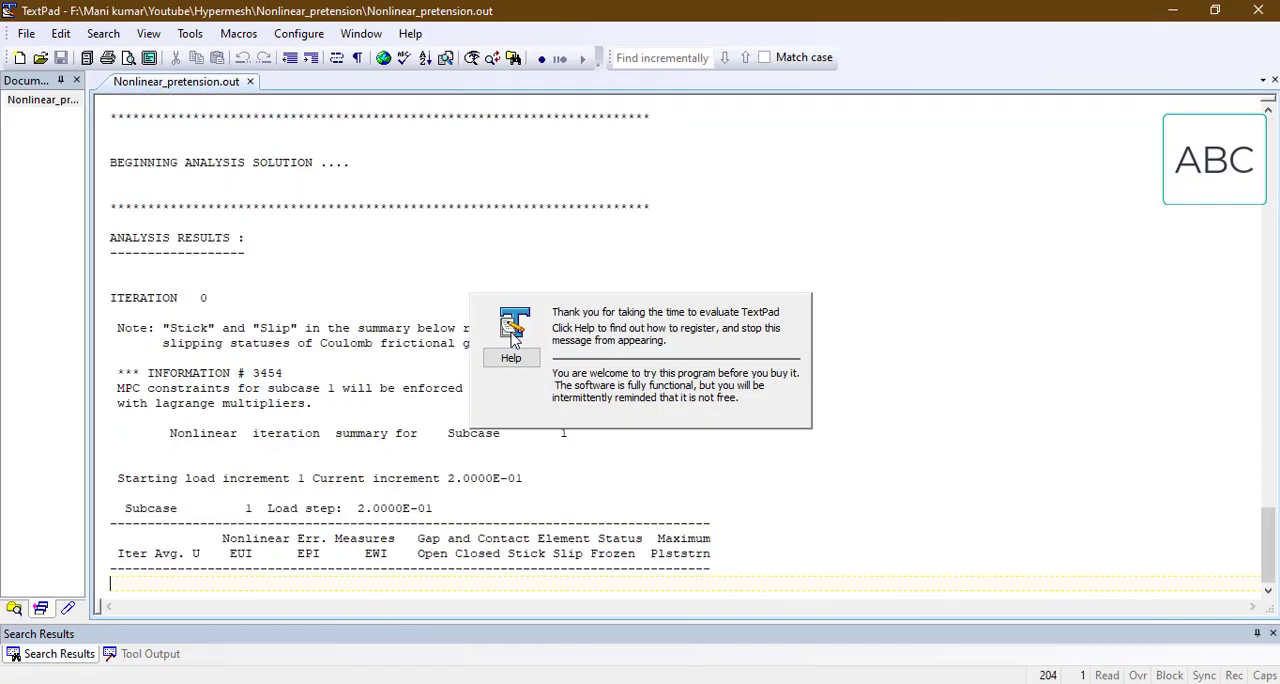
{"action": "left_click", "coordinate": [698, 405]}
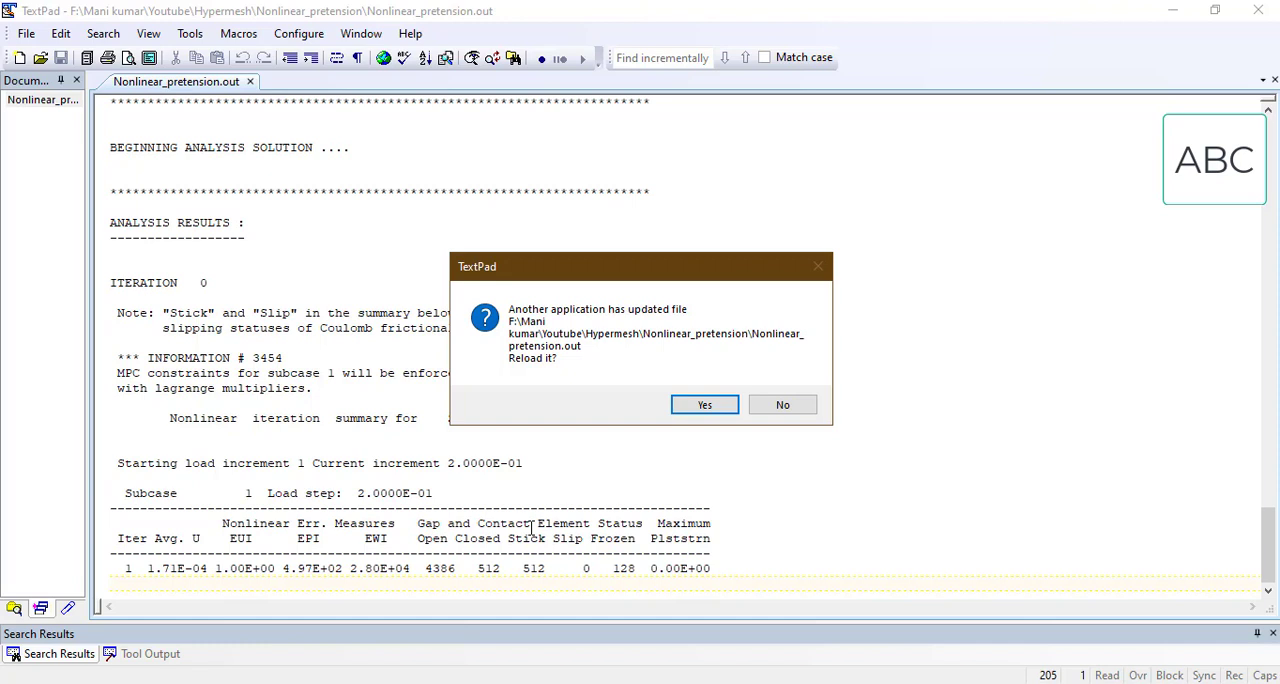
{"action": "left_click", "coordinate": [697, 406]}
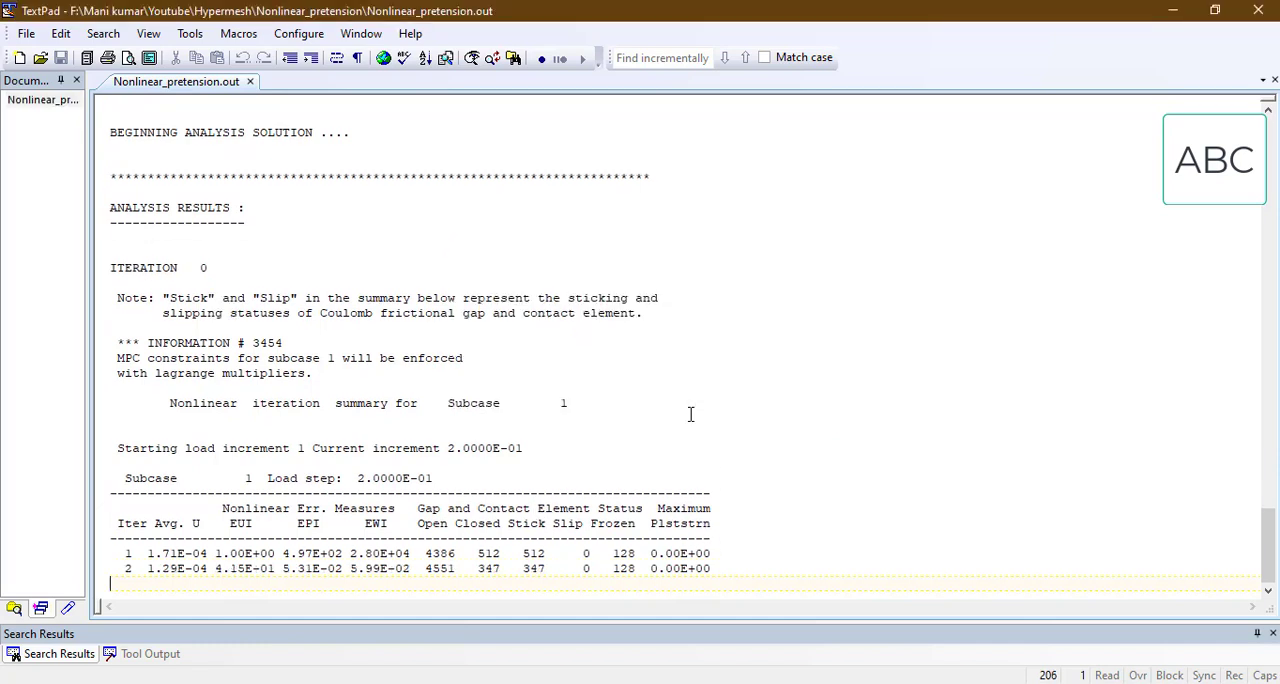
{"action": "left_click", "coordinate": [695, 404]}
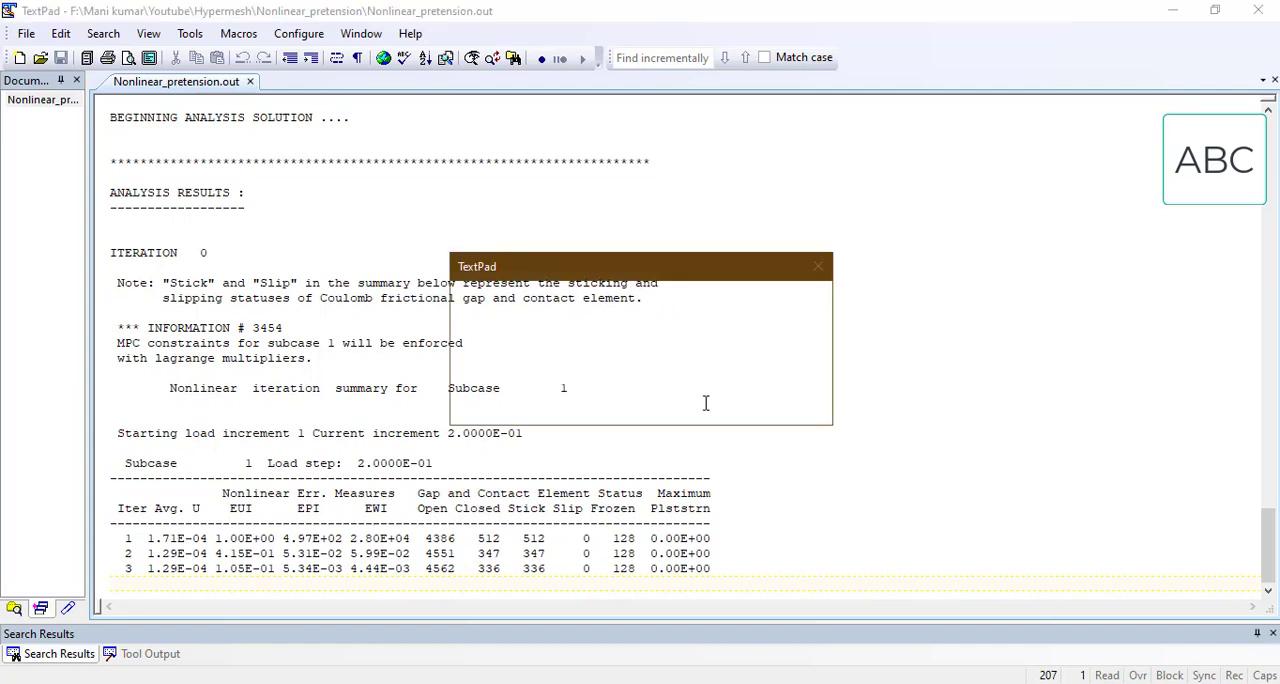
{"action": "left_click", "coordinate": [705, 403]}
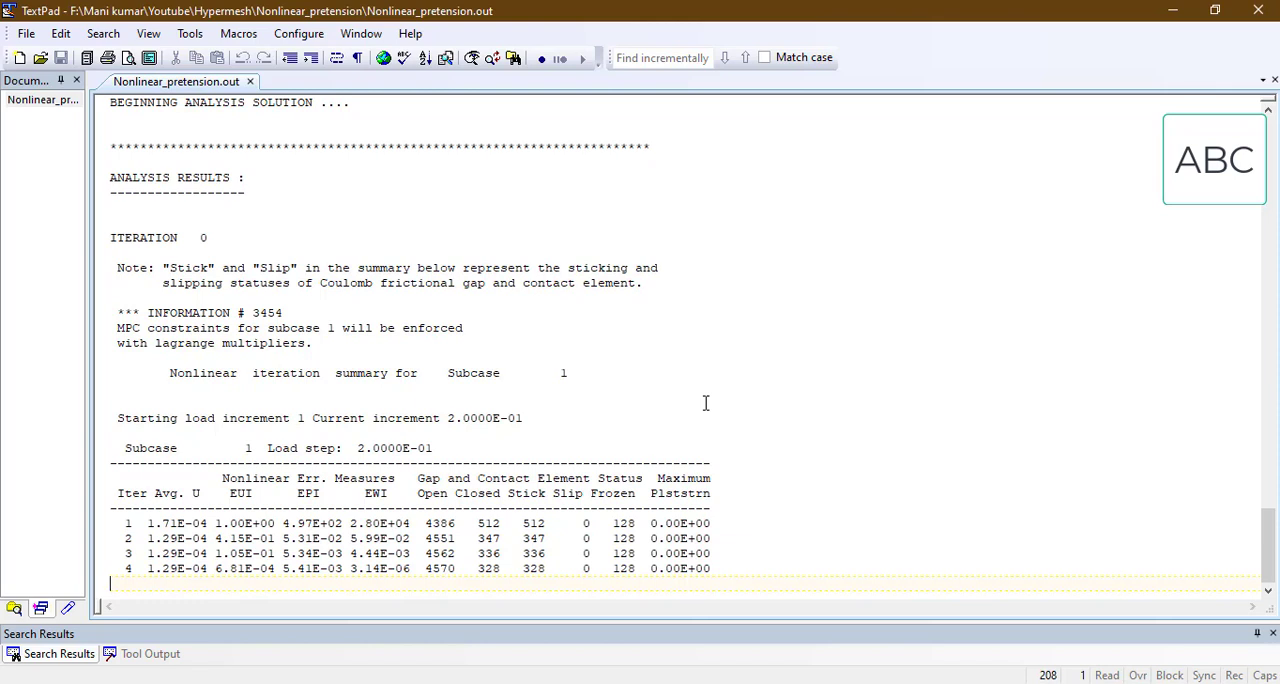
{"action": "left_click", "coordinate": [705, 403]}
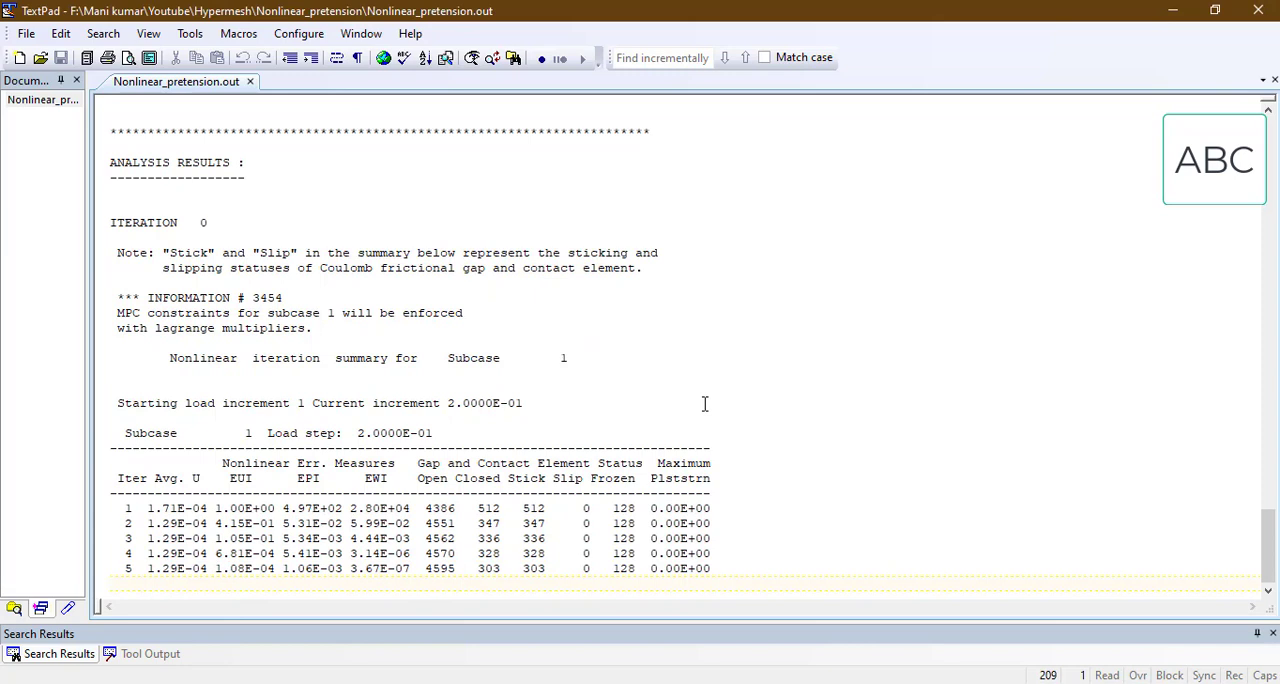
{"action": "left_click", "coordinate": [706, 404]}
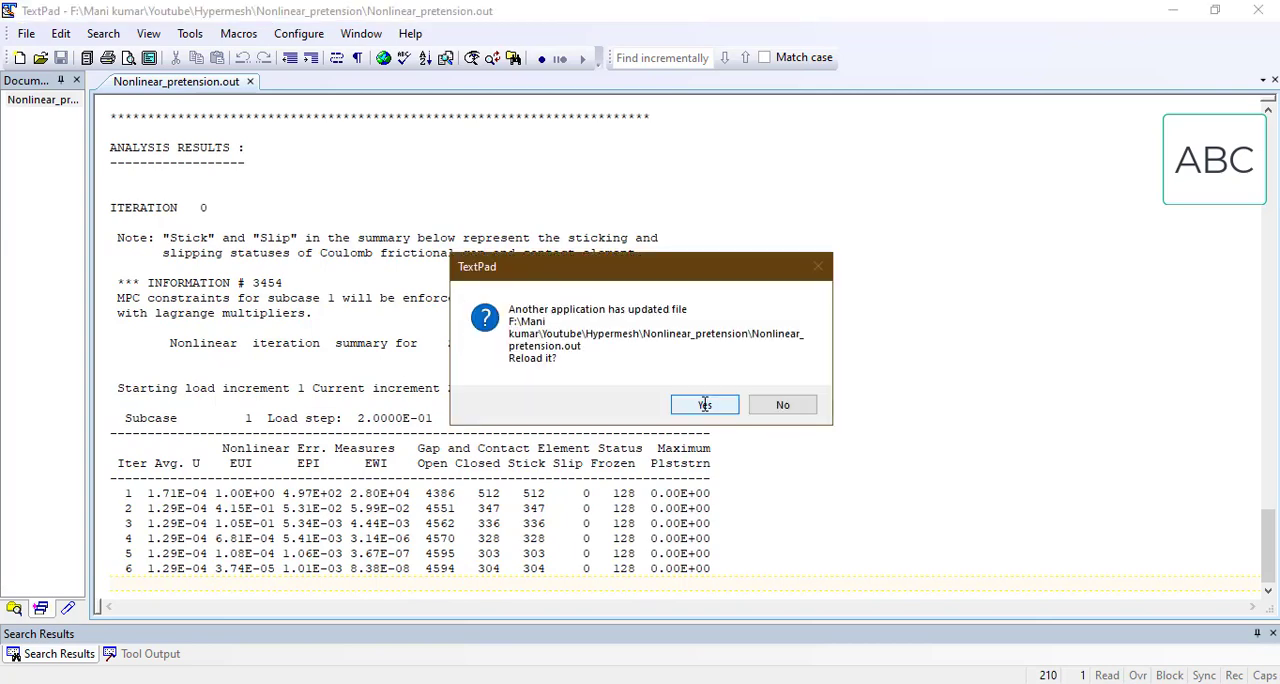
{"action": "left_click", "coordinate": [705, 405]}
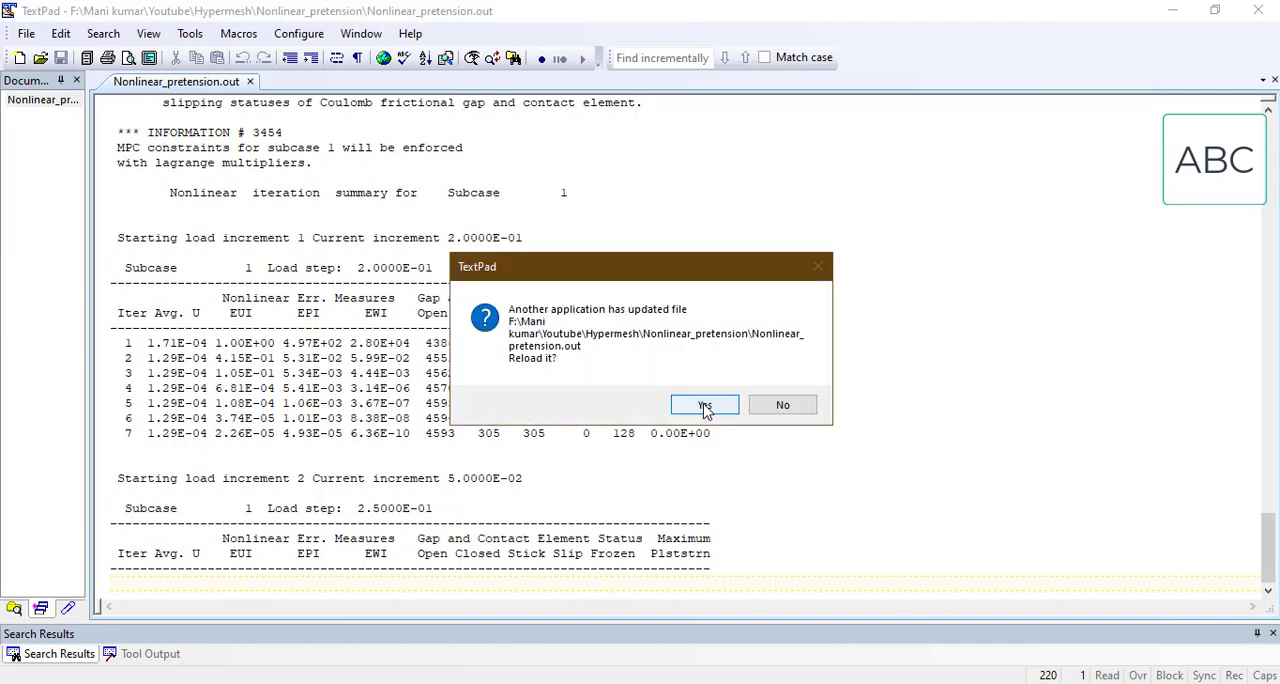
{"action": "left_click", "coordinate": [705, 406]}
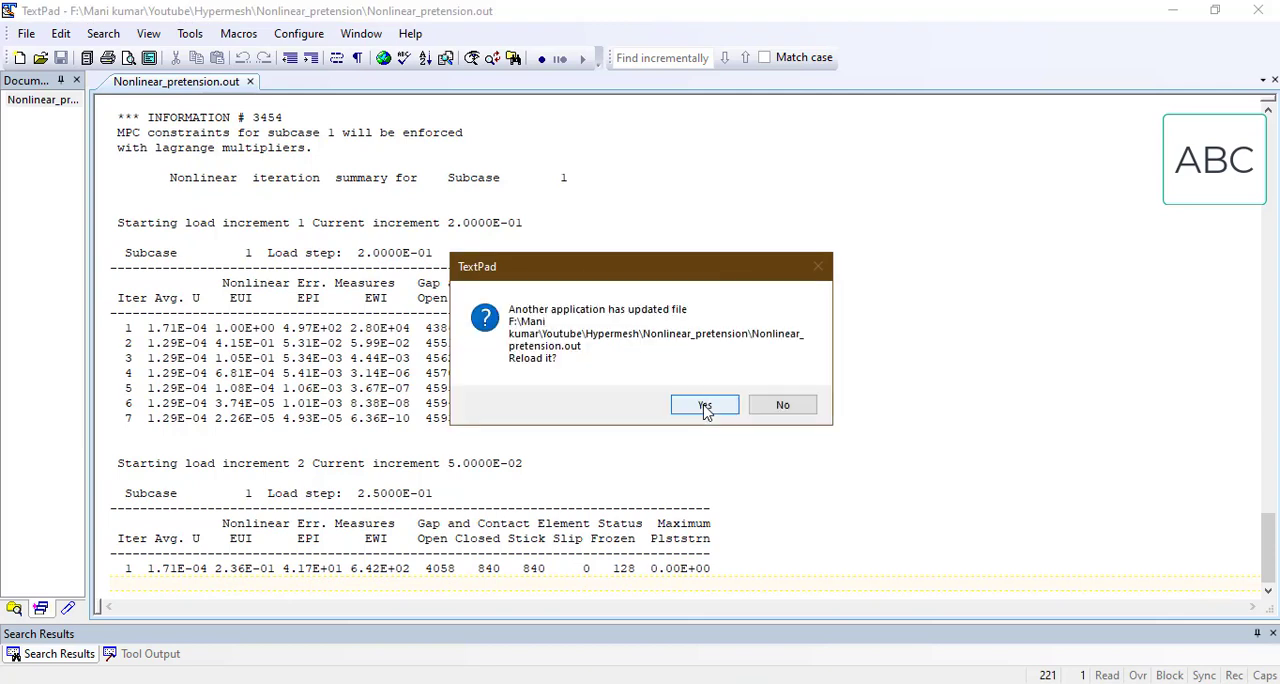
{"action": "left_click", "coordinate": [705, 405]}
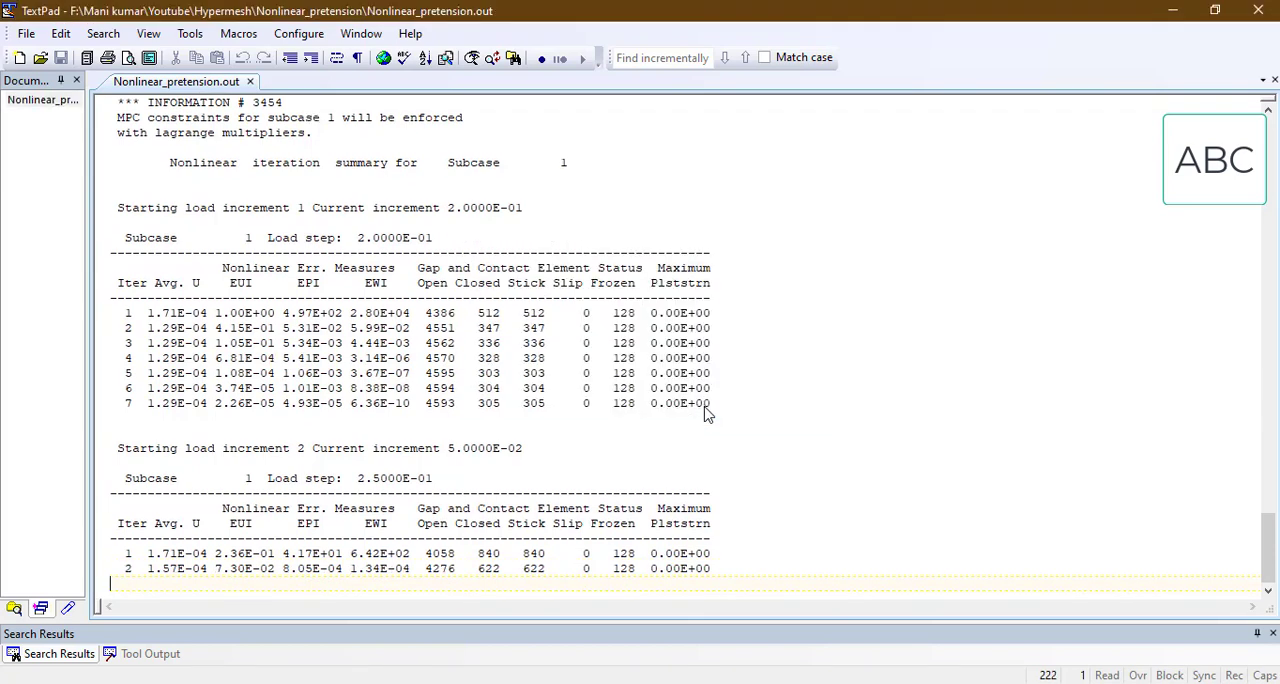
{"action": "left_click", "coordinate": [705, 405]}
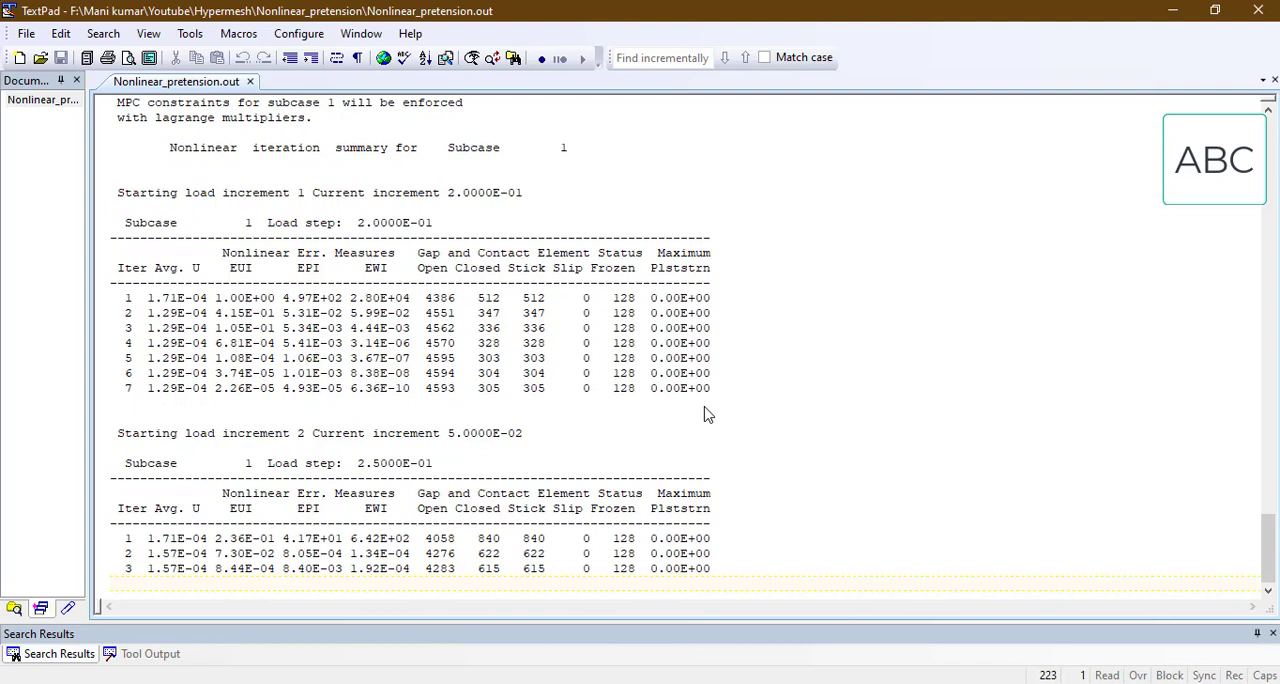
{"action": "left_click", "coordinate": [705, 407]}
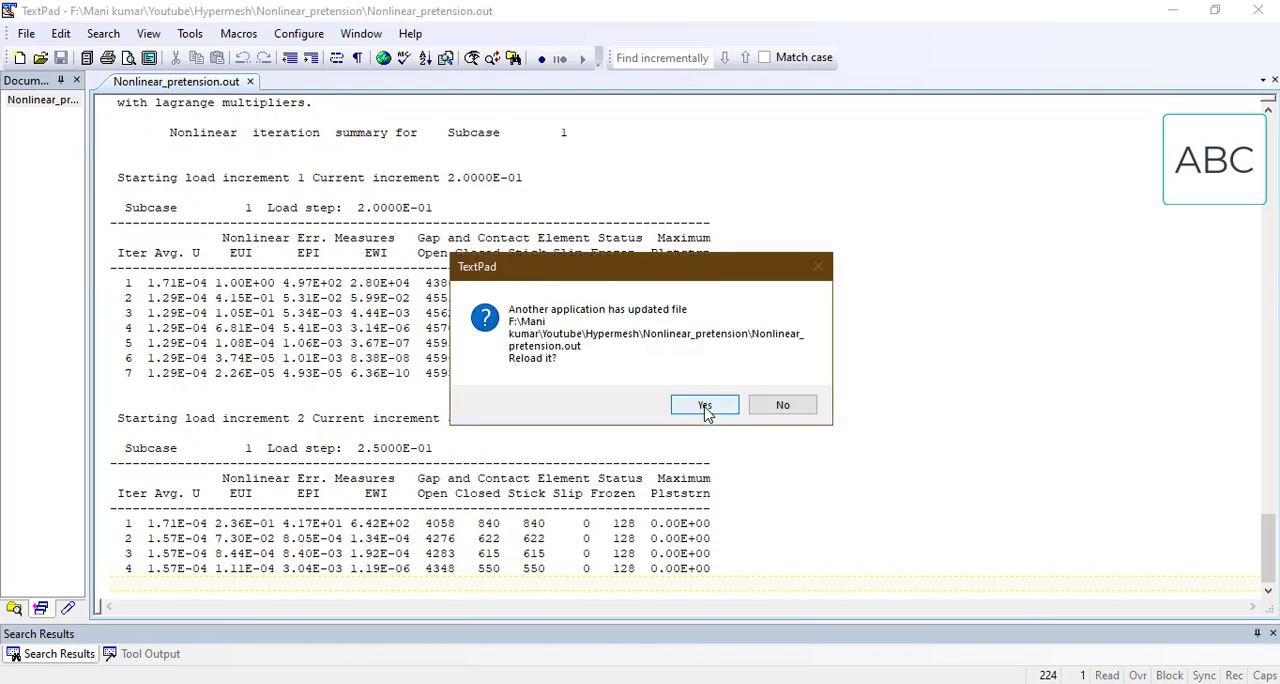
{"action": "left_click", "coordinate": [705, 407]}
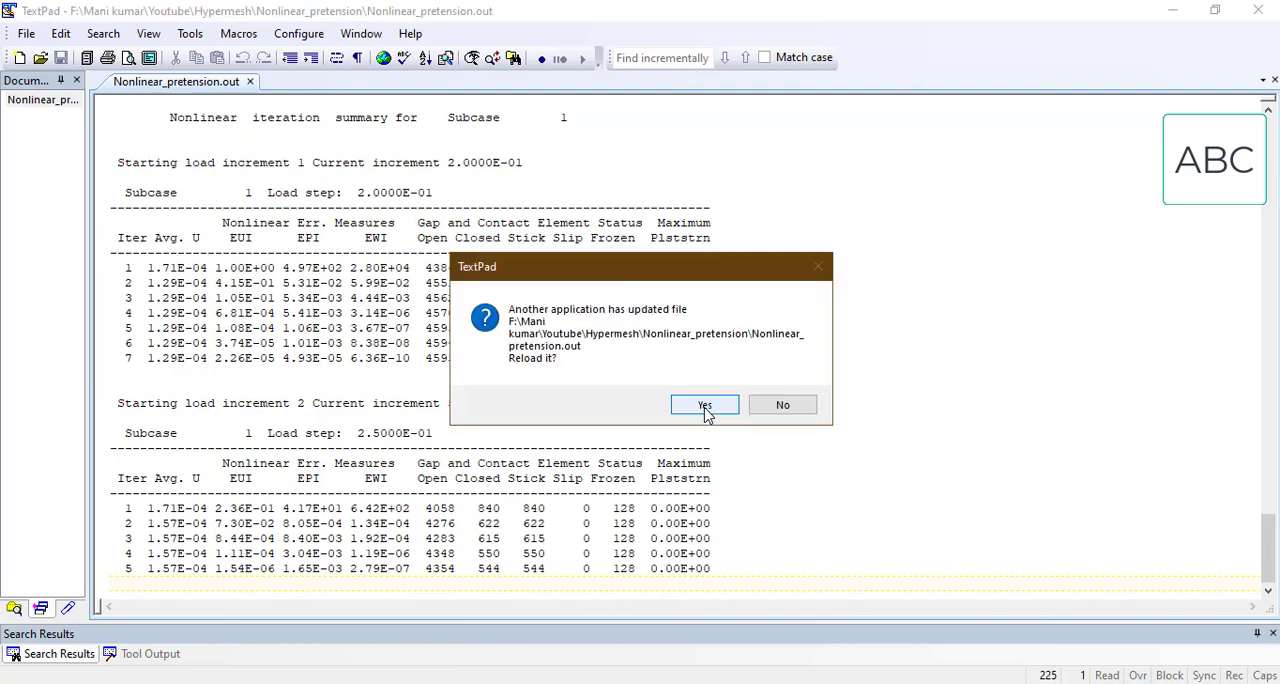
{"action": "left_click", "coordinate": [705, 407]}
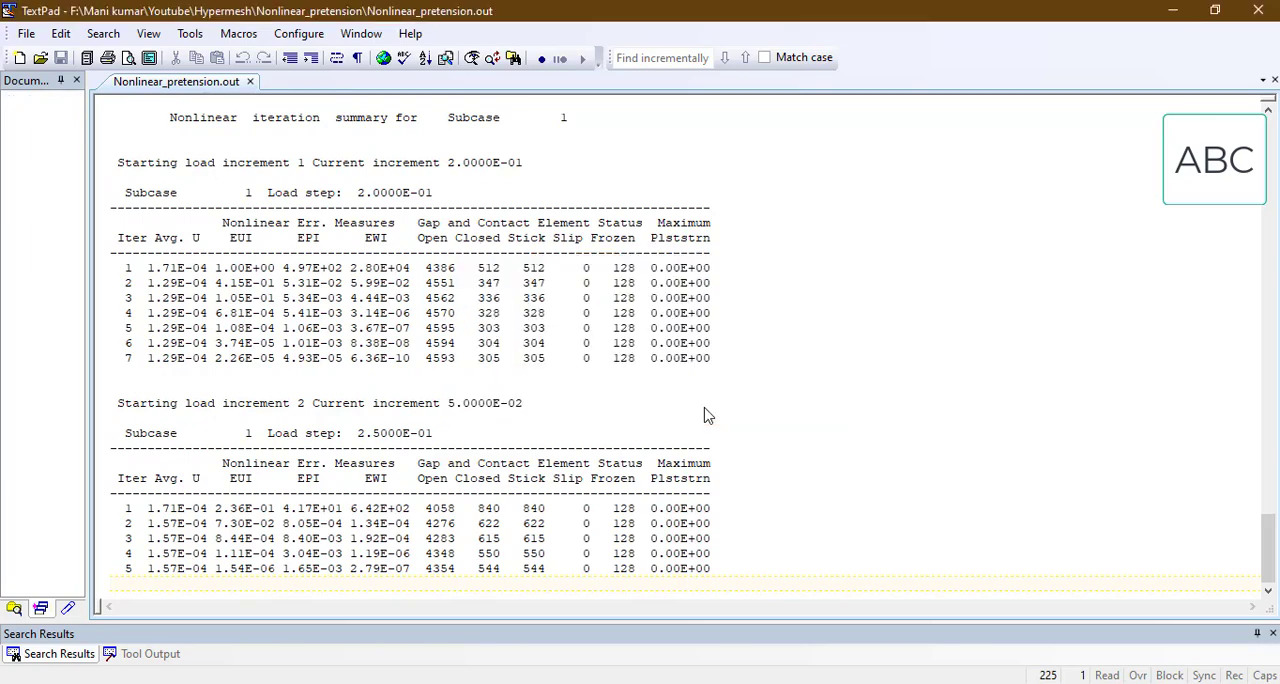
{"action": "left_click", "coordinate": [705, 407]}
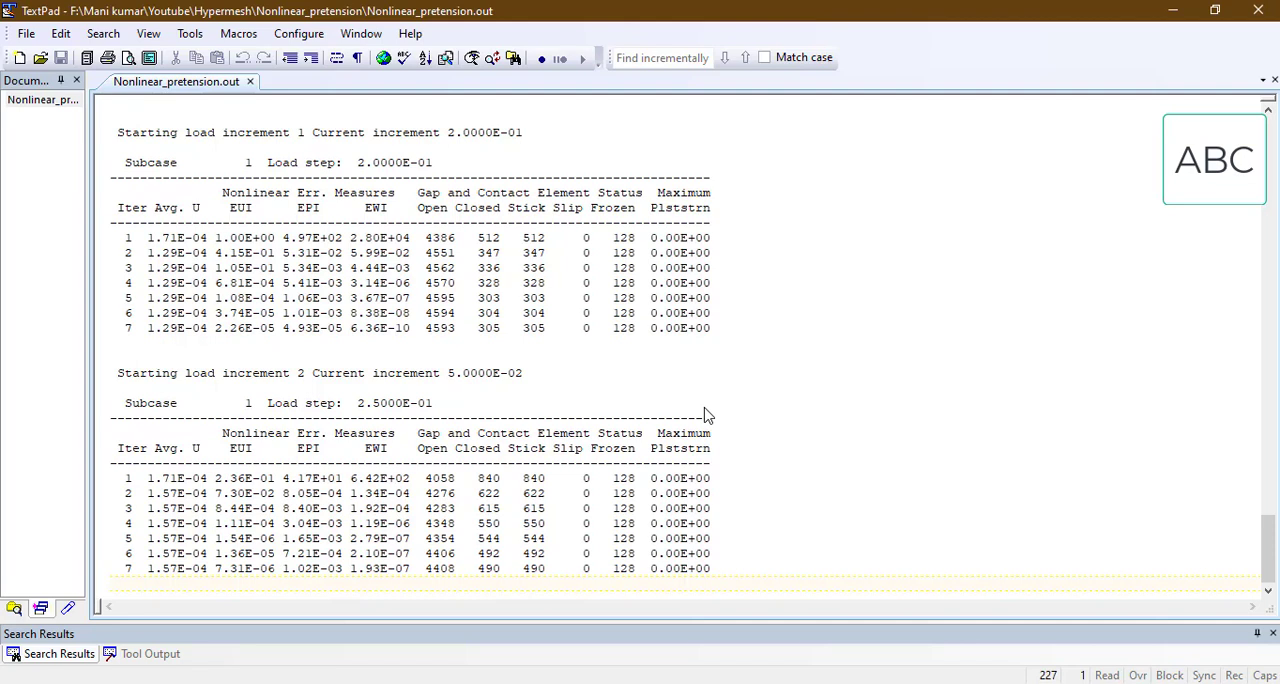
{"action": "left_click", "coordinate": [706, 412]}
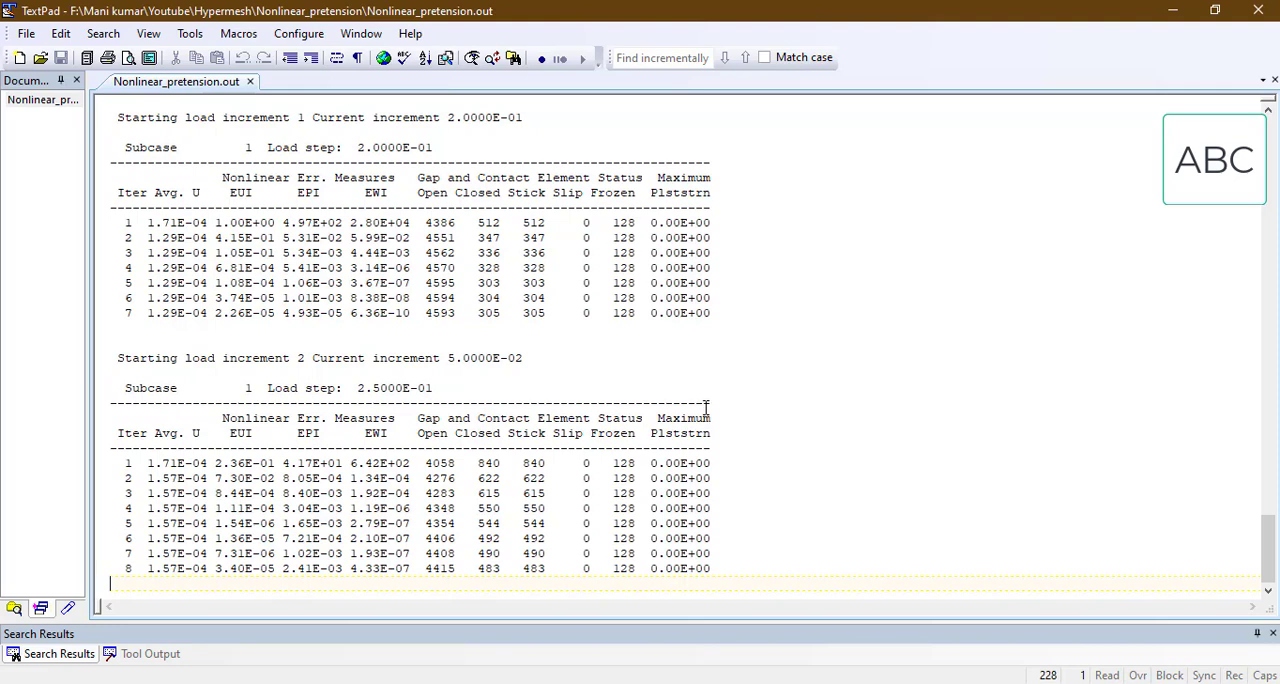
{"action": "left_click", "coordinate": [704, 410]}
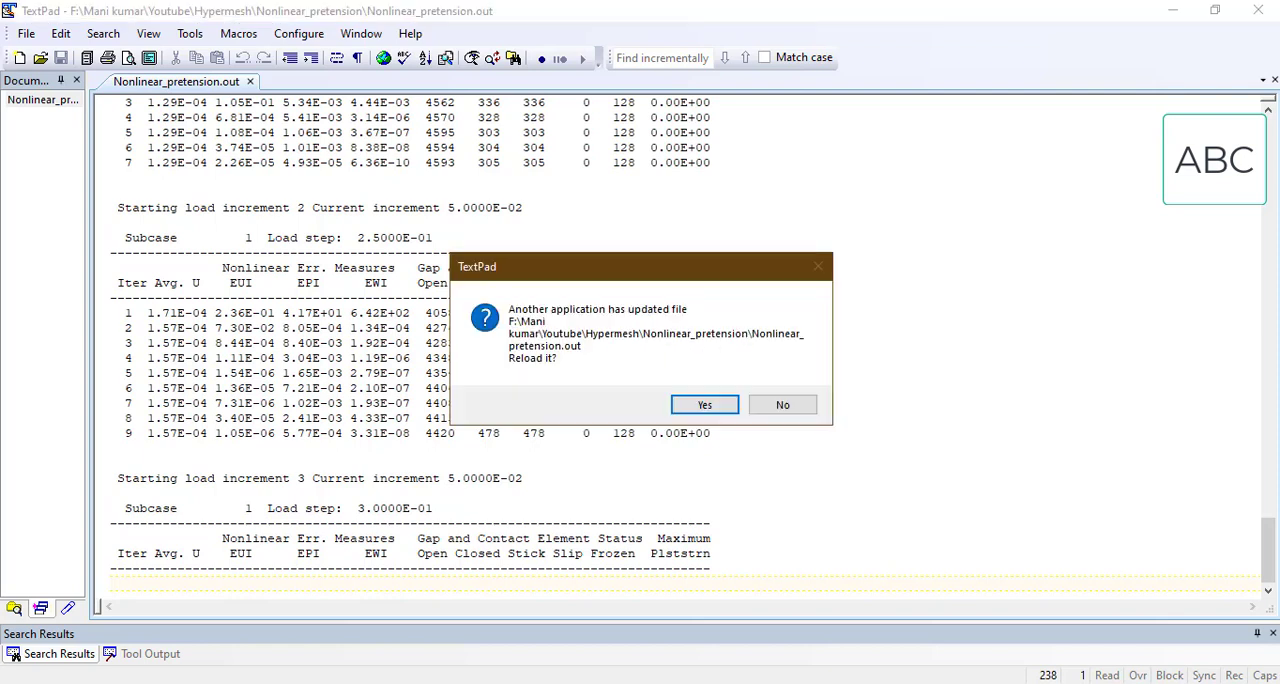
Step: Open Nonlinear_pretension_nl.out in TextPad, decline reloading it, and examine the penetration, pressure, force and displacement entries of the first iterations with the reload prompt moved aside
{"action": "mouse_move", "coordinate": [484, 683]}
{"action": "left_click", "coordinate": [553, 612]}
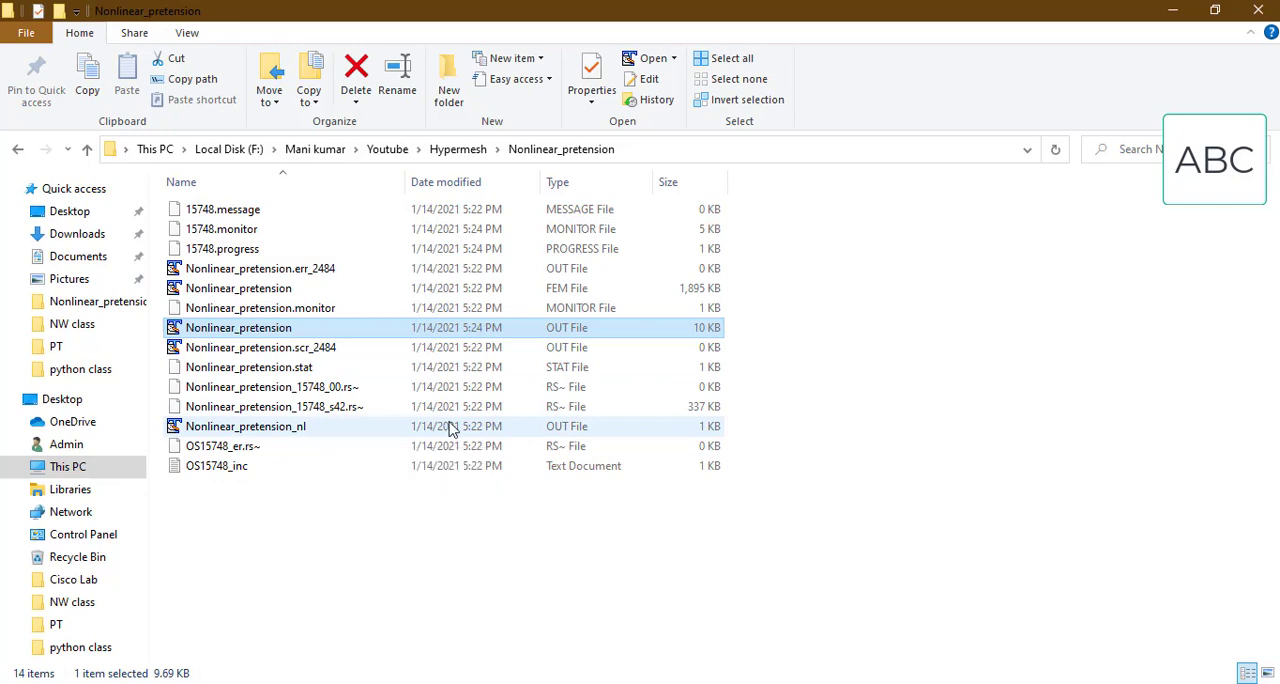
{"action": "double_click", "coordinate": [550, 432]}
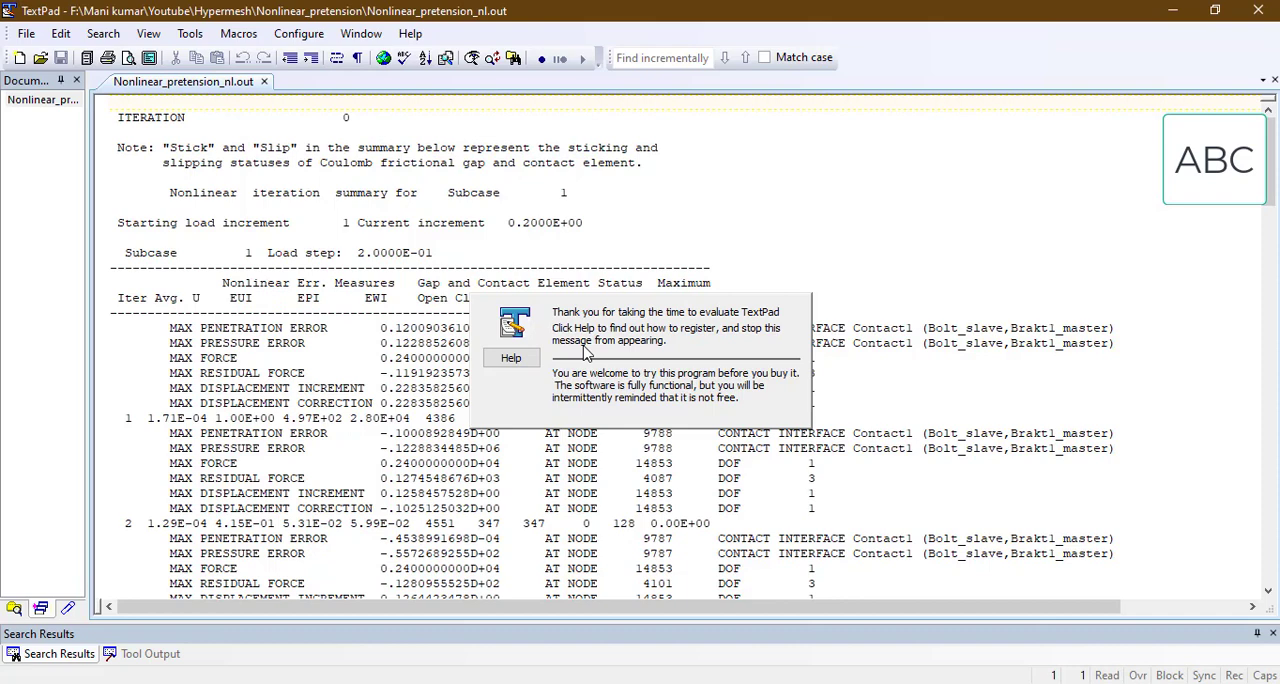
{"action": "left_click", "coordinate": [356, 465]}
{"action": "scroll", "coordinate": [265, 346], "scroll_direction": "down", "scroll_amount": 1}
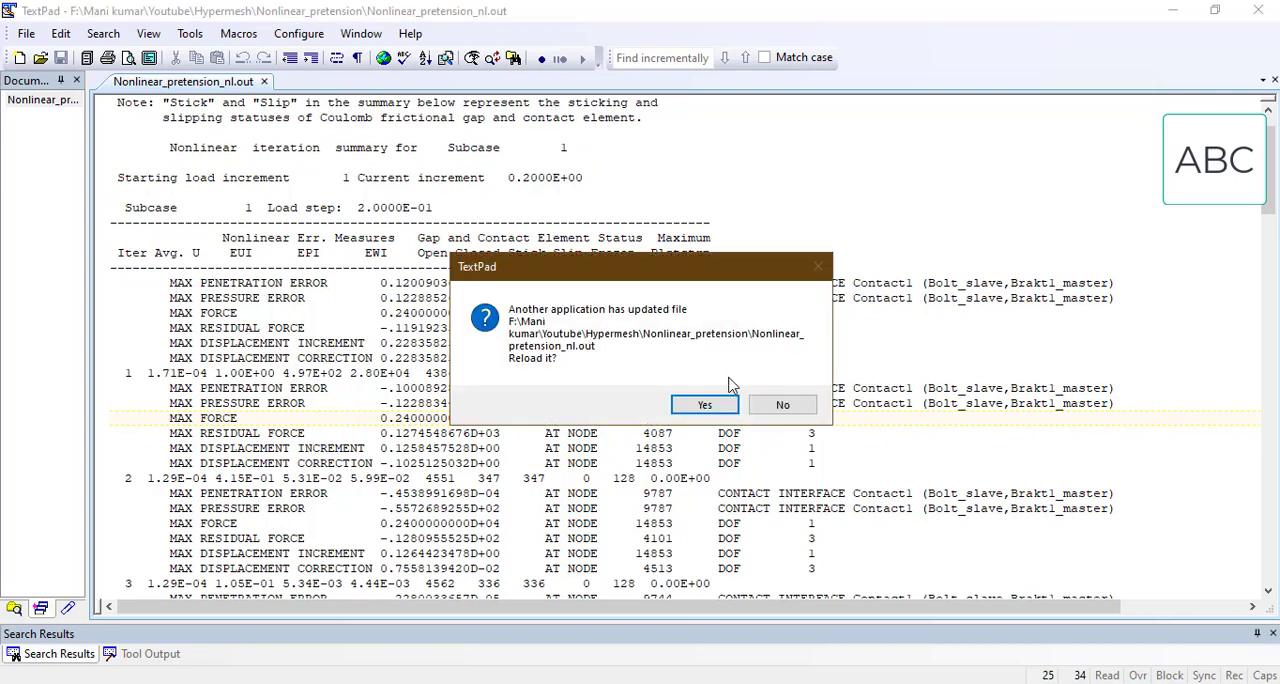
{"action": "left_click", "coordinate": [762, 407]}
{"action": "left_click_drag", "start_coordinate": [613, 278], "coordinate": [1045, 396]}
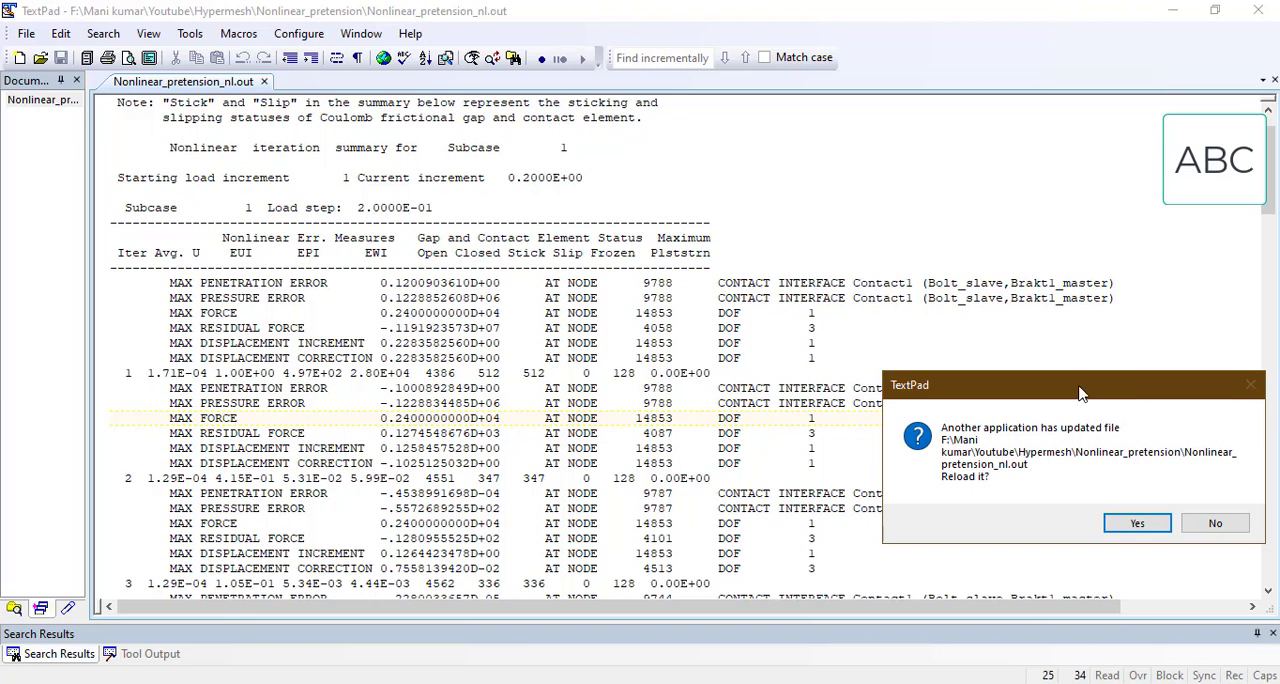
Step: Reload Nonlinear_pretension_nl.out with its latest results and examine the contact, force and displacement entries of the second load increment
{"action": "left_click_drag", "start_coordinate": [1084, 390], "coordinate": [1084, 430]}
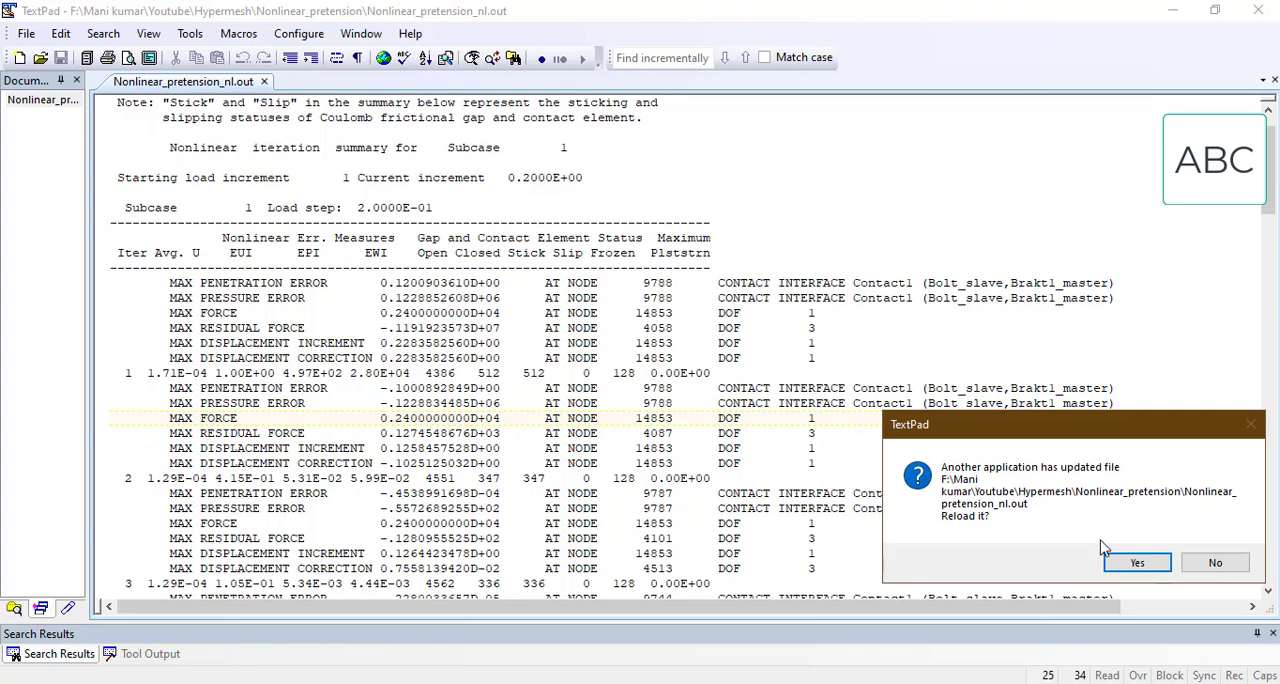
{"action": "left_click", "coordinate": [1137, 563]}
{"action": "scroll", "coordinate": [915, 450], "scroll_direction": "down", "scroll_amount": 8}
{"action": "scroll", "coordinate": [916, 468], "scroll_direction": "down", "scroll_amount": 12}
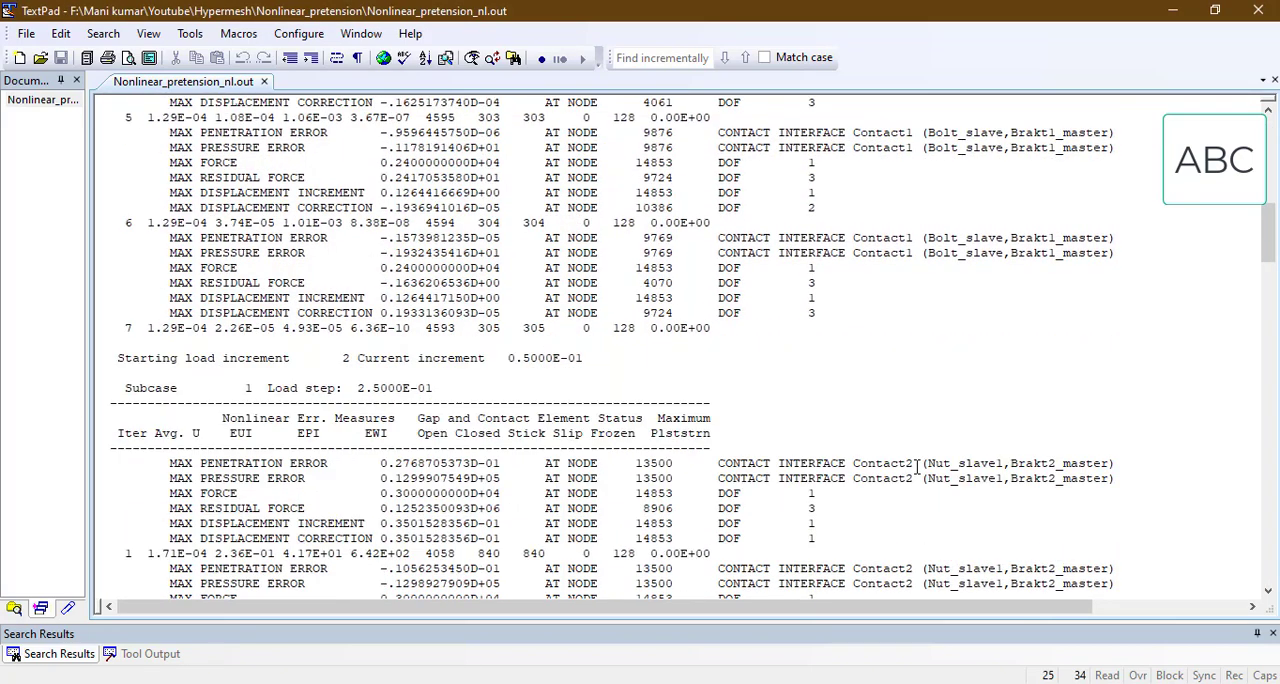
{"action": "scroll", "coordinate": [770, 317], "scroll_direction": "up", "scroll_amount": 1}
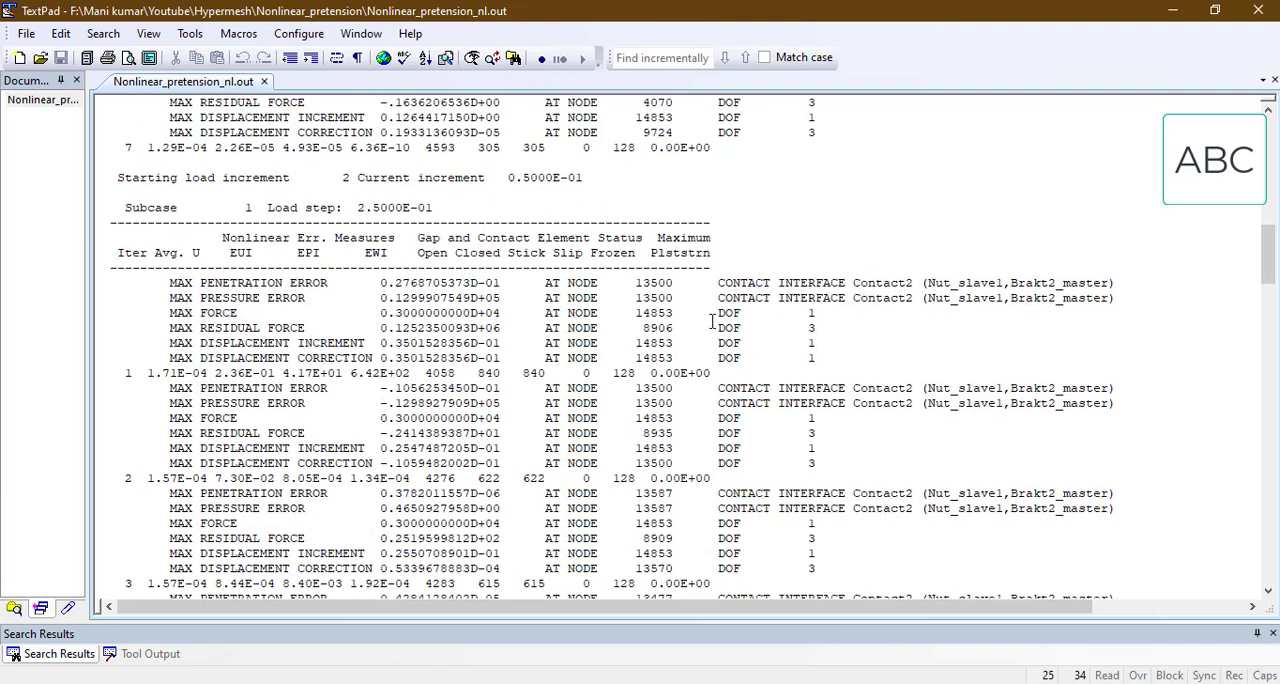
{"action": "left_click_drag", "start_coordinate": [688, 273], "coordinate": [1058, 530]}
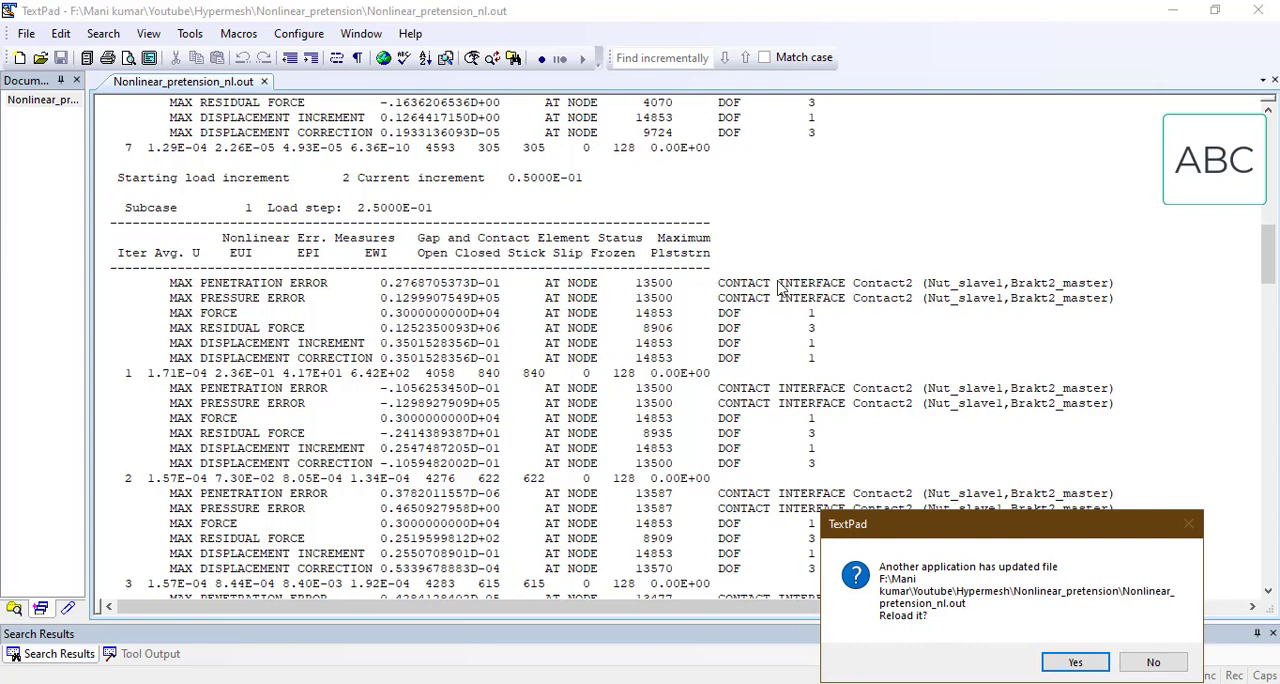
{"action": "left_click", "coordinate": [1078, 662]}
{"action": "scroll", "coordinate": [865, 425], "scroll_direction": "down", "scroll_amount": 20}
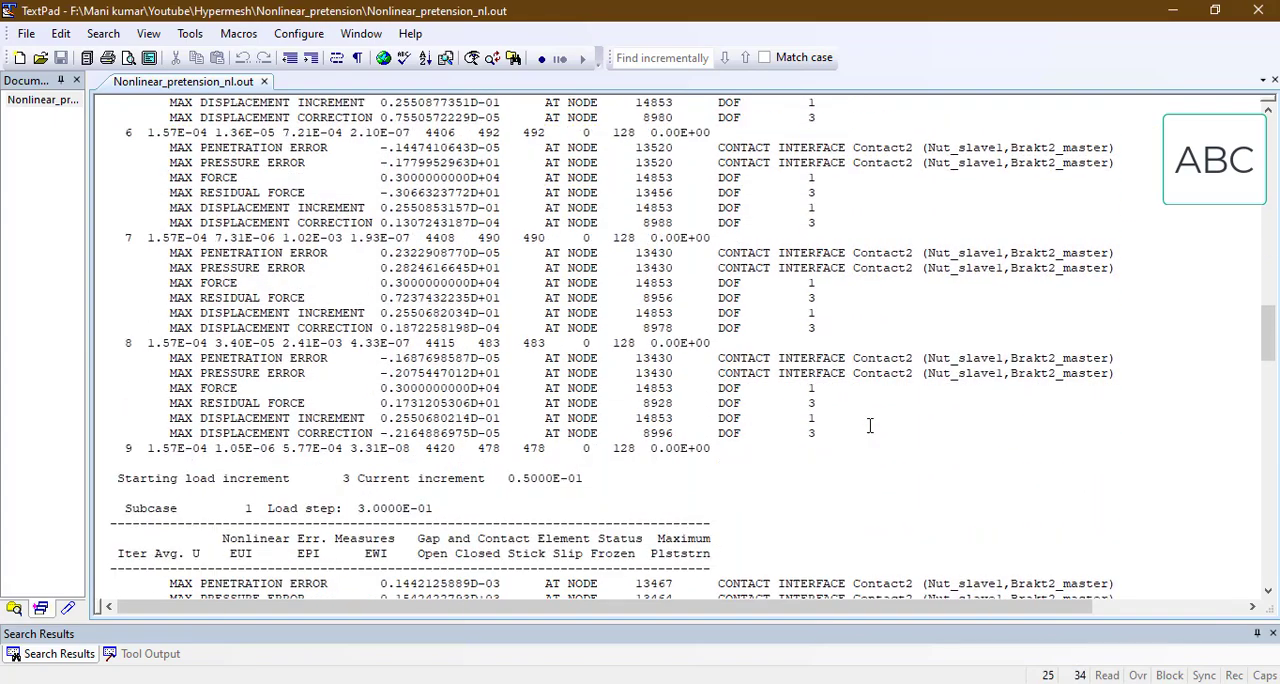
Step: Keep reloading Nonlinear_pretension_nl.out and examine the error entries of the subsequent load increments down to the latest iteration
{"action": "left_click", "coordinate": [705, 404]}
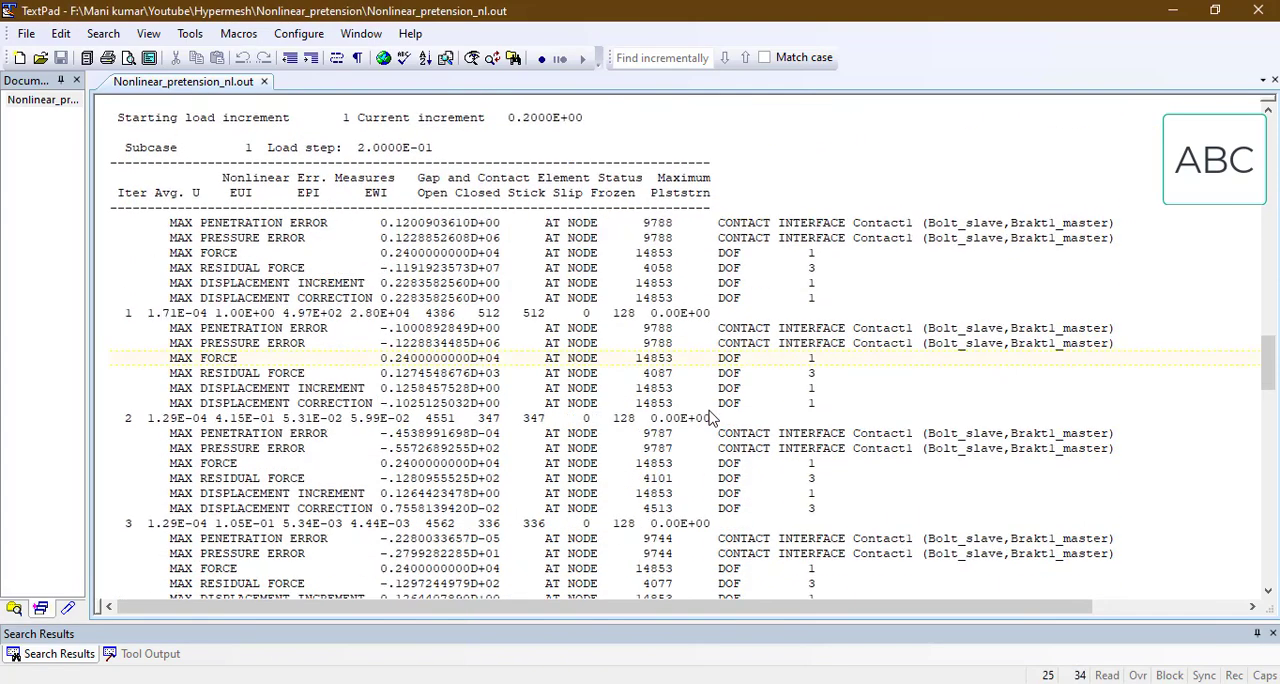
{"action": "scroll", "coordinate": [709, 414], "scroll_direction": "down", "scroll_amount": 20}
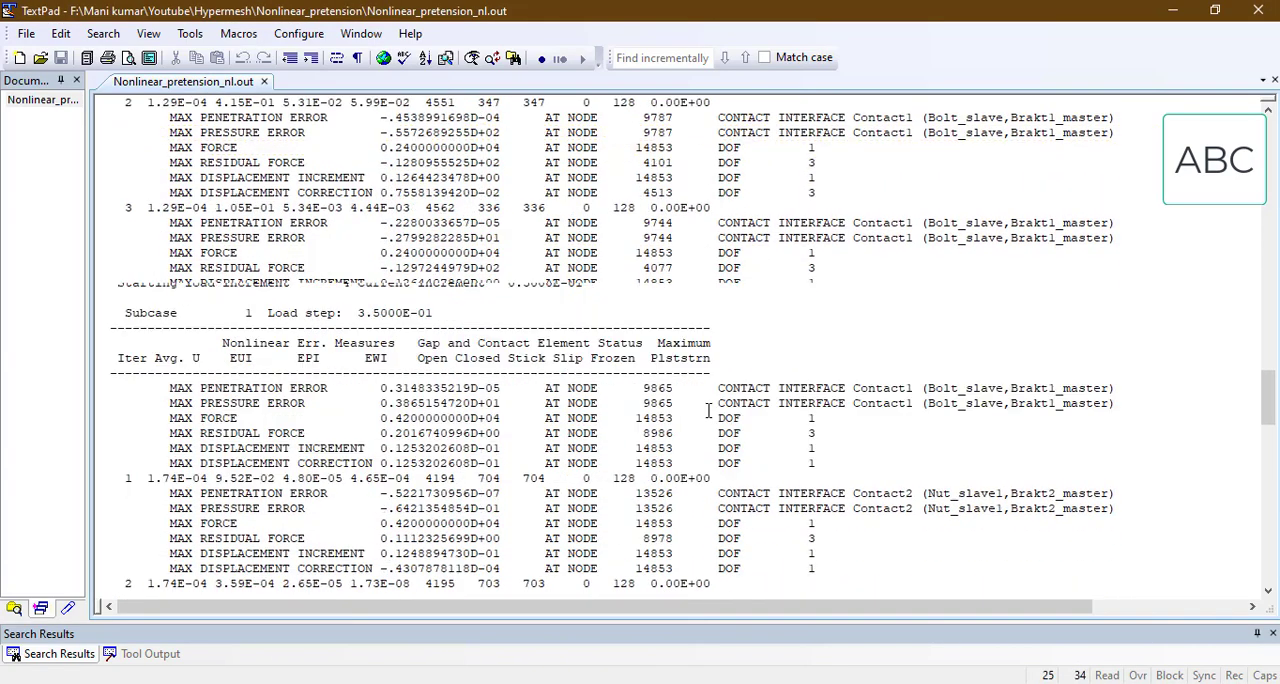
{"action": "scroll", "coordinate": [709, 410], "scroll_direction": "down", "scroll_amount": 6}
{"action": "scroll", "coordinate": [707, 410], "scroll_direction": "down", "scroll_amount": 7}
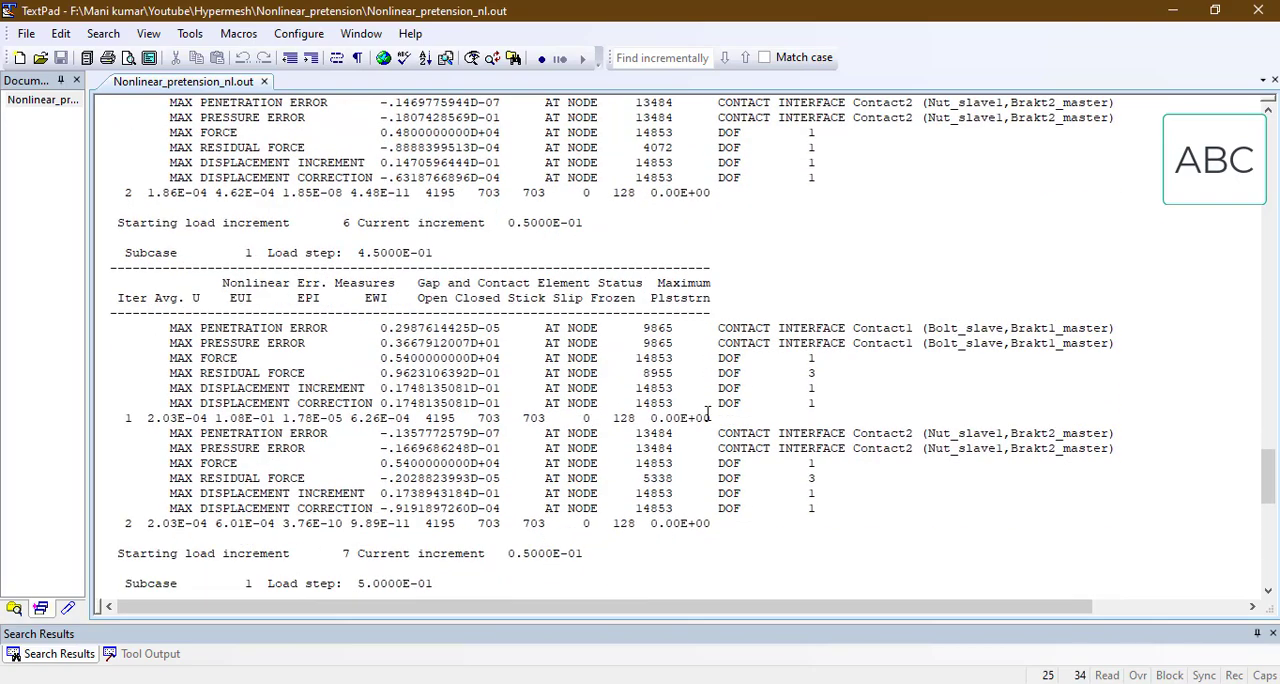
{"action": "left_click", "coordinate": [707, 410]}
{"action": "scroll", "coordinate": [707, 414], "scroll_direction": "down", "scroll_amount": 5}
{"action": "scroll", "coordinate": [707, 414], "scroll_direction": "down", "scroll_amount": 15}
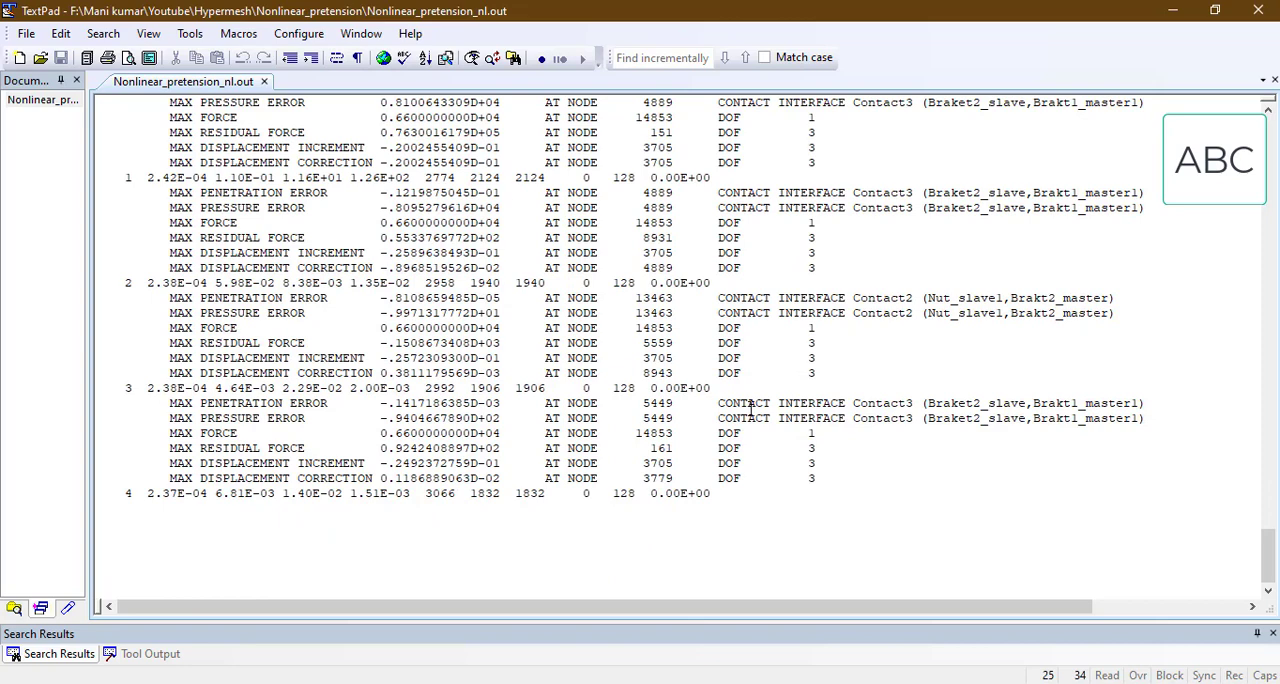
{"action": "scroll", "coordinate": [719, 559], "scroll_direction": "down", "scroll_amount": 2}
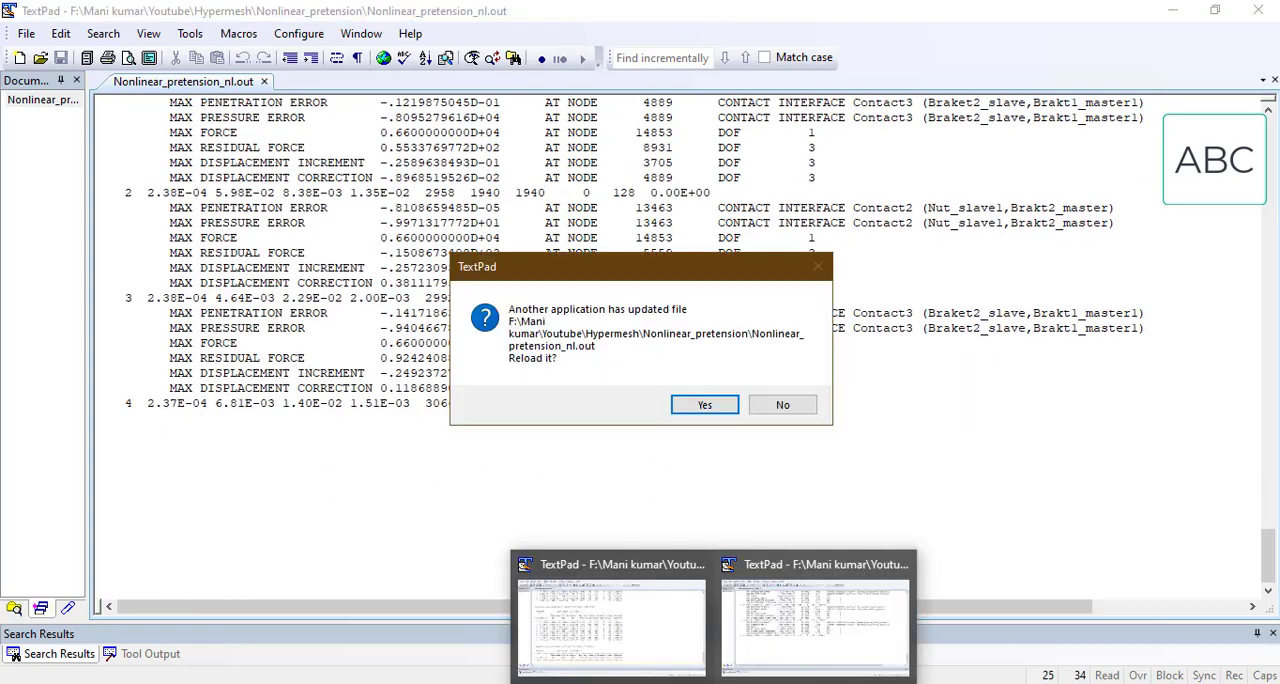
{"action": "left_click", "coordinate": [700, 403]}
Step: Return to Nonlinear_pretension.out and reload it until the latest iterations of load increment 8 are shown
{"action": "left_click", "coordinate": [715, 683]}
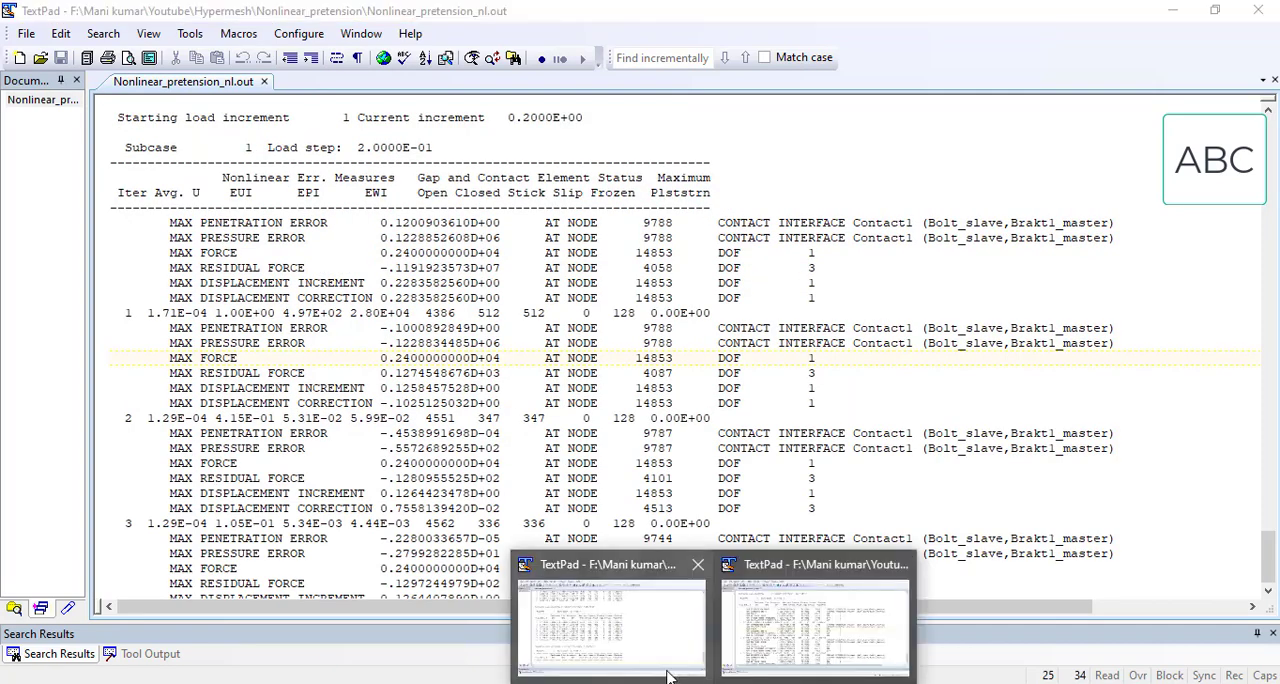
{"action": "left_click", "coordinate": [626, 633]}
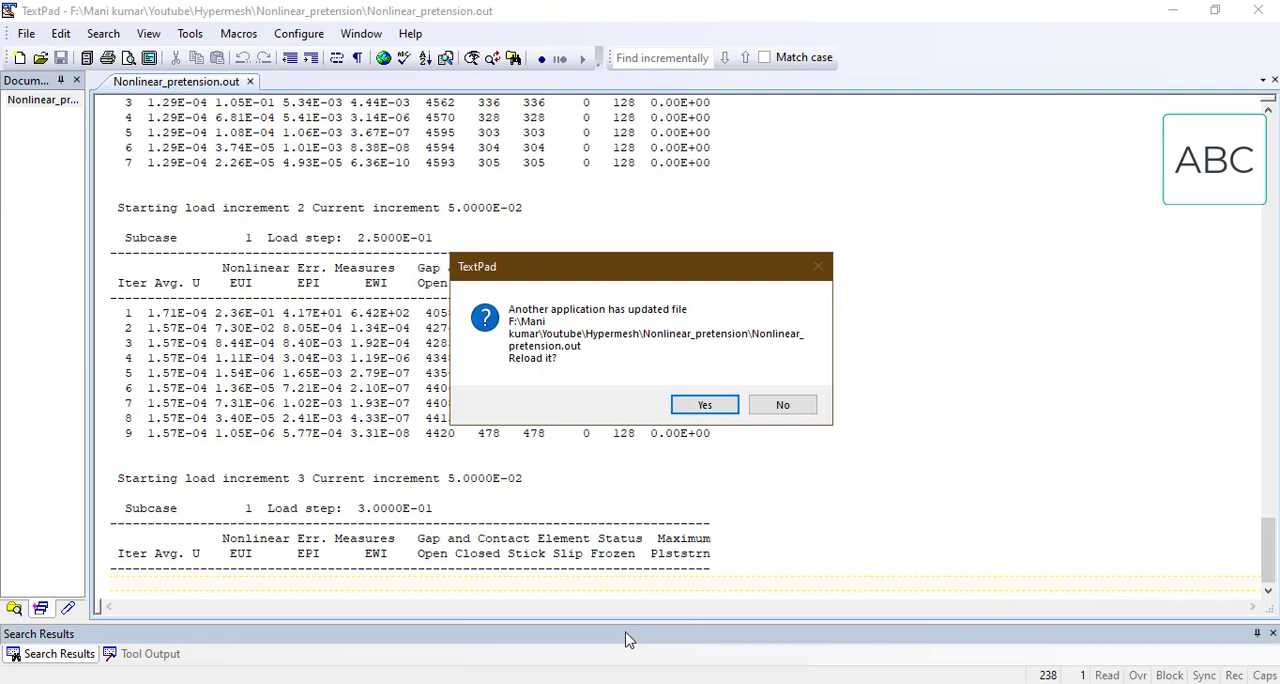
{"action": "left_click", "coordinate": [698, 405]}
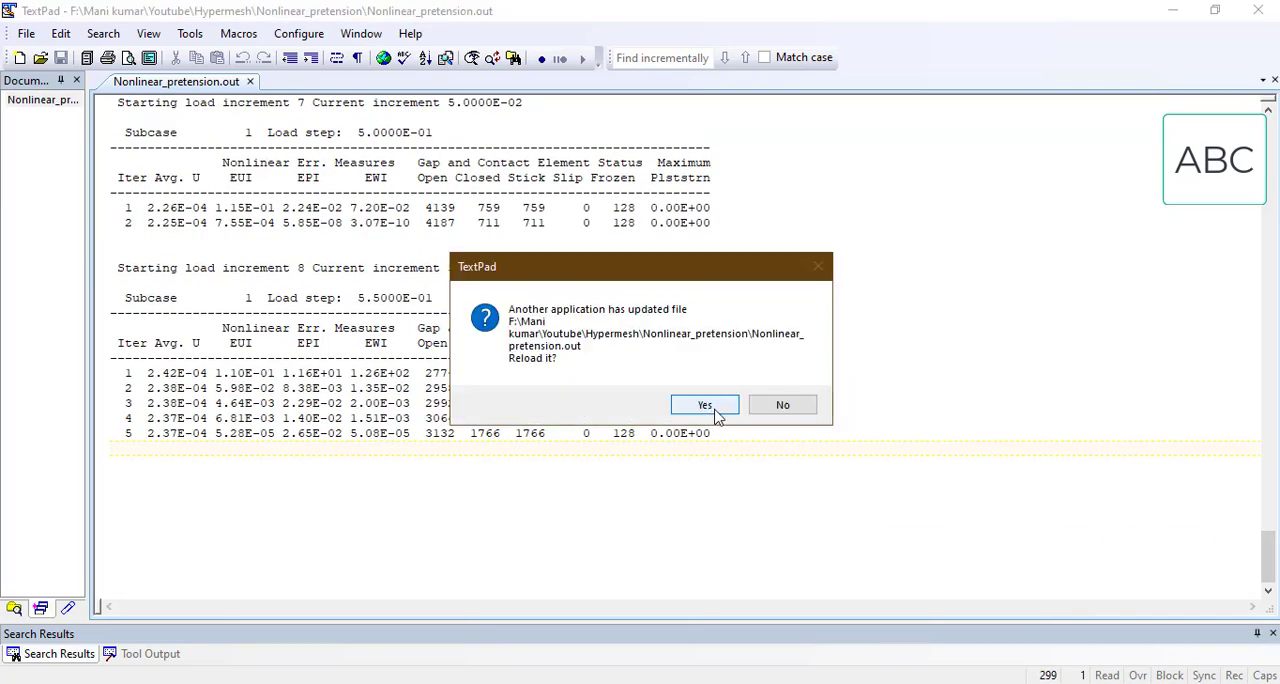
{"action": "left_click", "coordinate": [700, 404]}
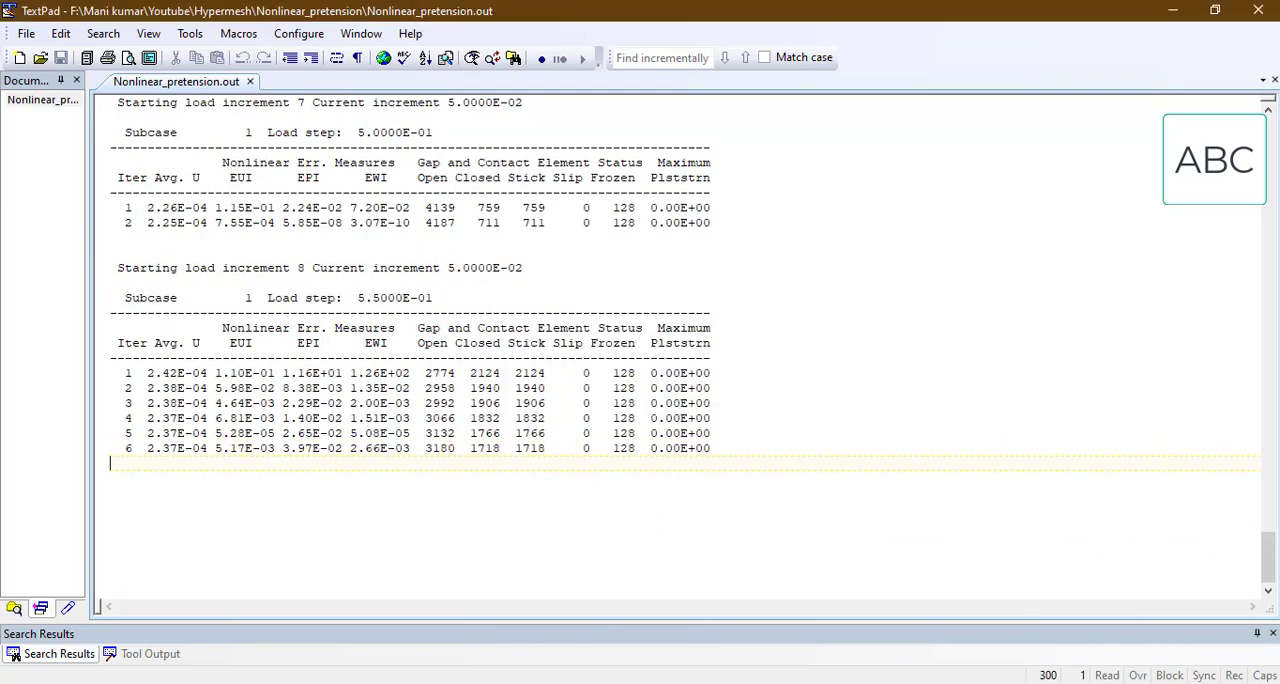
Step: Open Nonlinear_pretension.monitor from the project folder in TextPad and examine the contact and equilibrium iteration counts per increment
{"action": "left_click", "coordinate": [556, 625]}
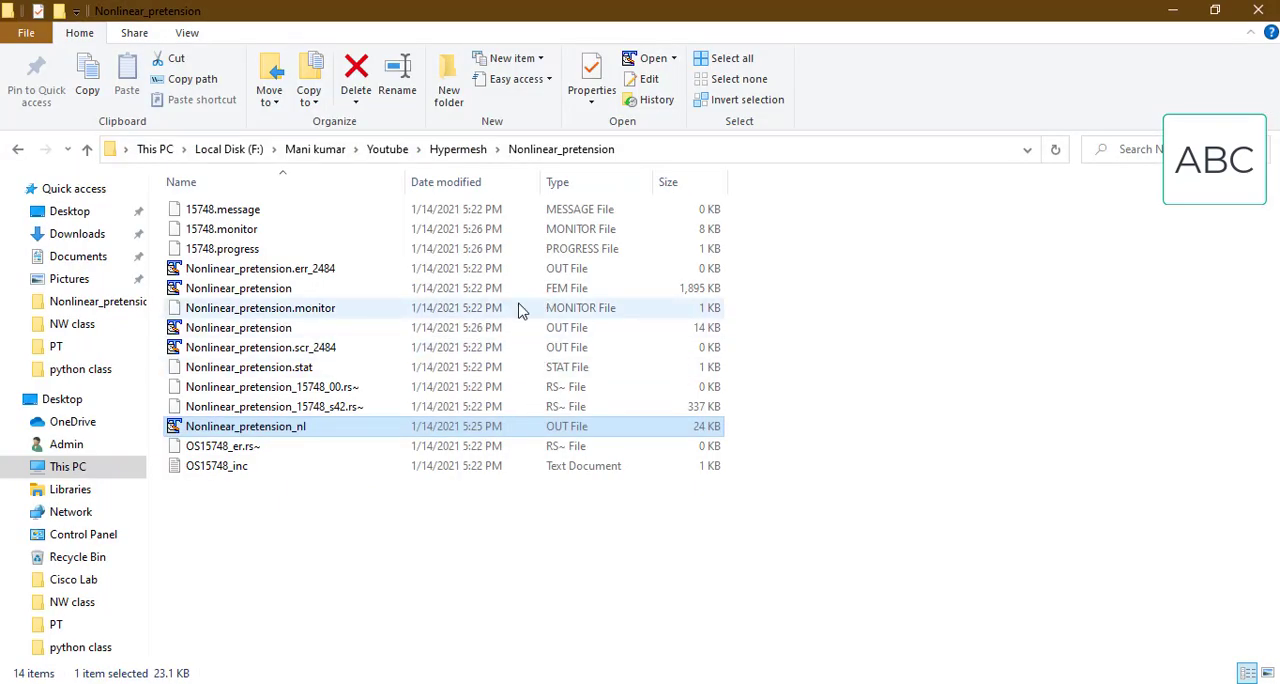
{"action": "left_click", "coordinate": [518, 309]}
{"action": "right_click", "coordinate": [519, 309]}
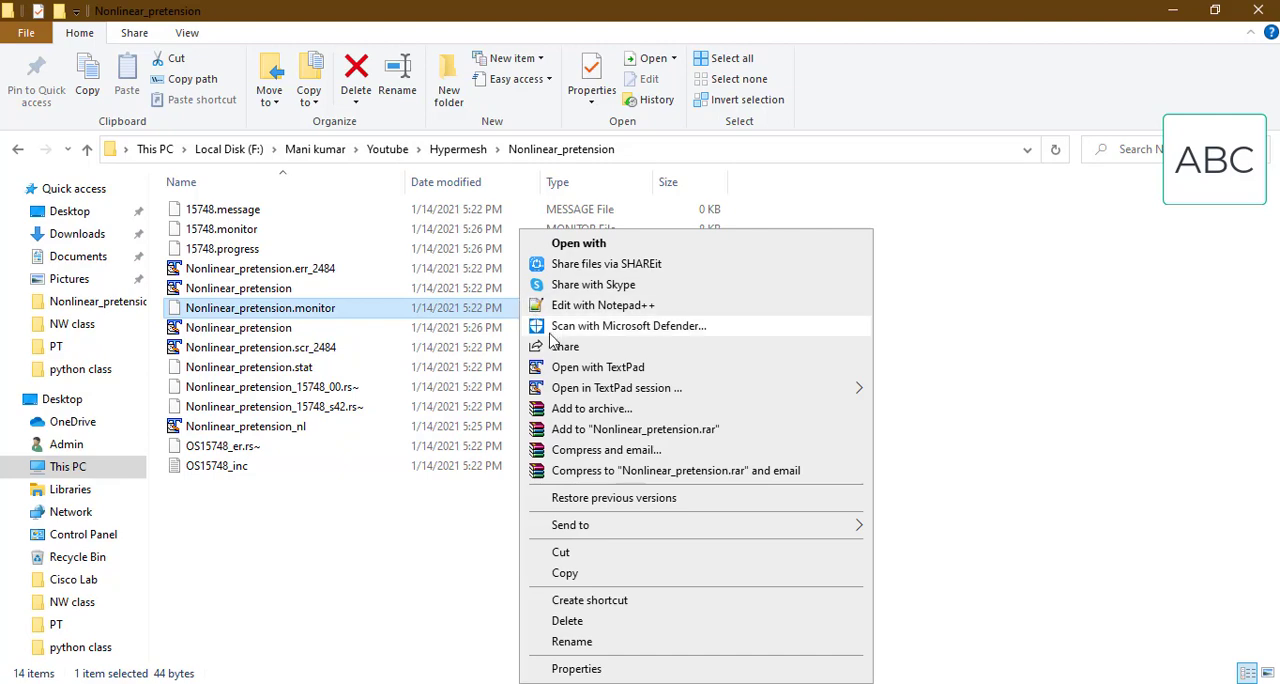
{"action": "right_click", "coordinate": [493, 309]}
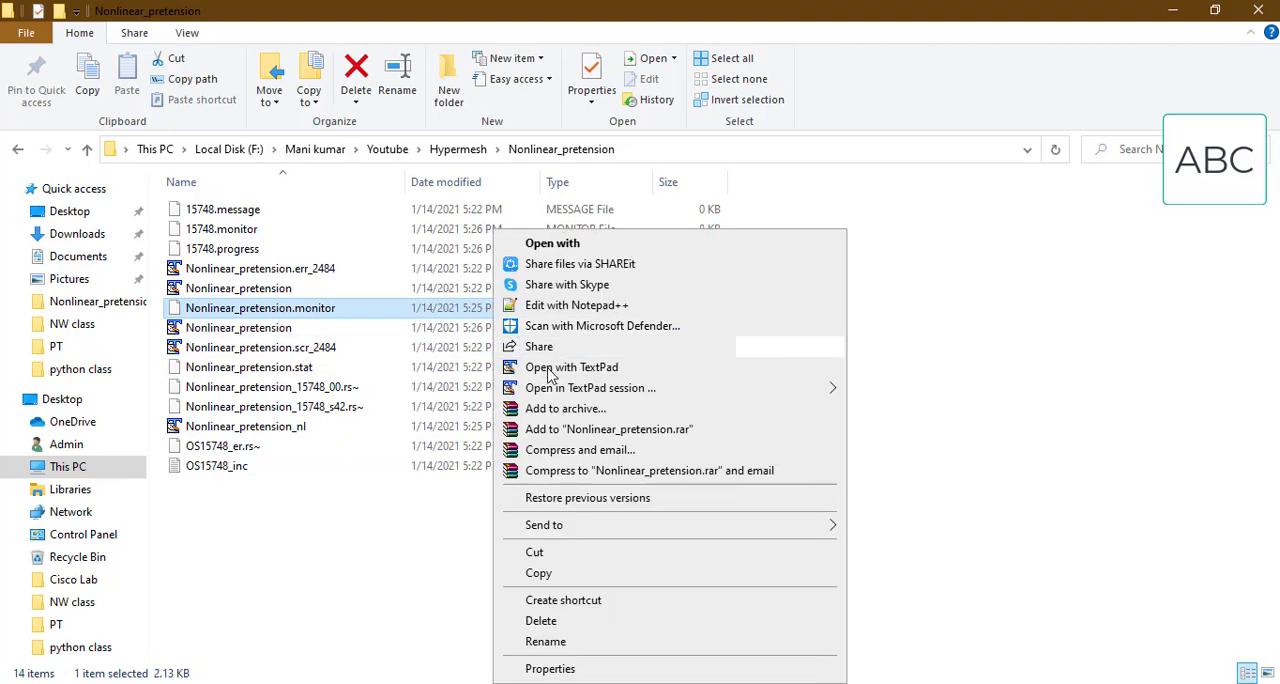
{"action": "left_click", "coordinate": [567, 367]}
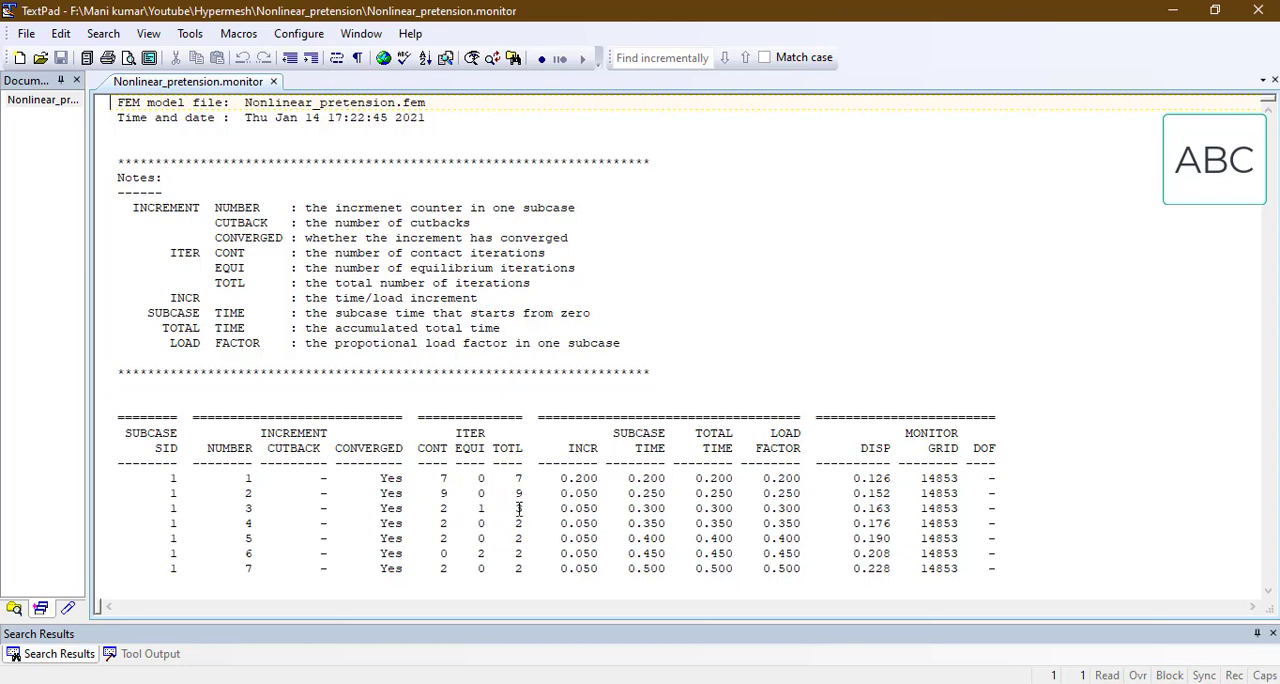
{"action": "left_click", "coordinate": [441, 508]}
{"action": "left_click", "coordinate": [478, 522]}
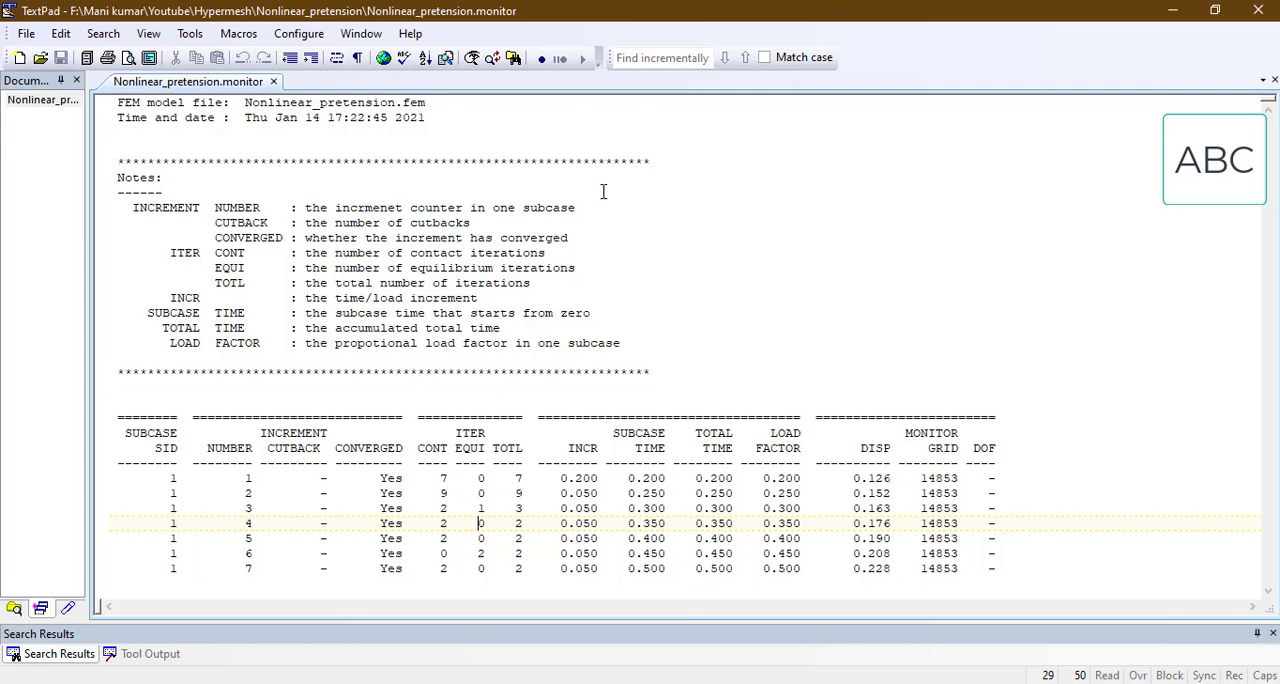
Step: Reload the updated Nonlinear_pretension.out and Nonlinear_pretension_nl.out files in TextPad and recheck Nonlinear_pretension.monitor
{"action": "left_click", "coordinate": [1172, 12]}
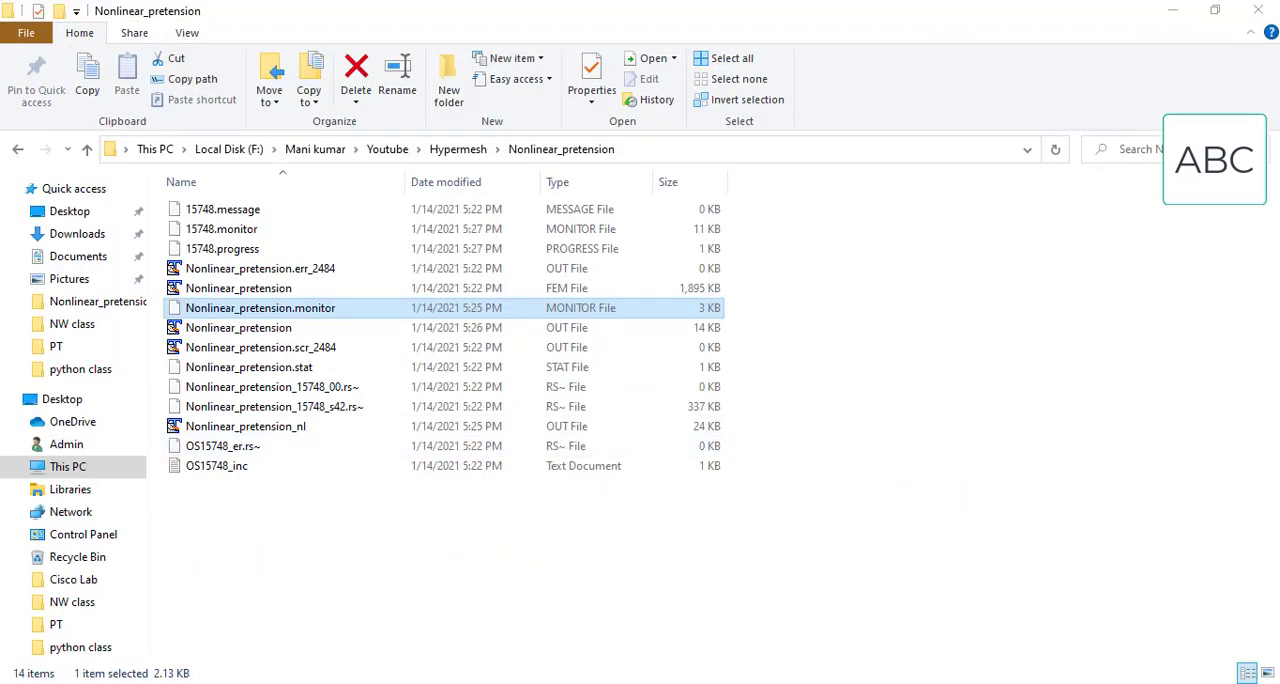
{"action": "left_click", "coordinate": [544, 625]}
{"action": "left_click", "coordinate": [700, 404]}
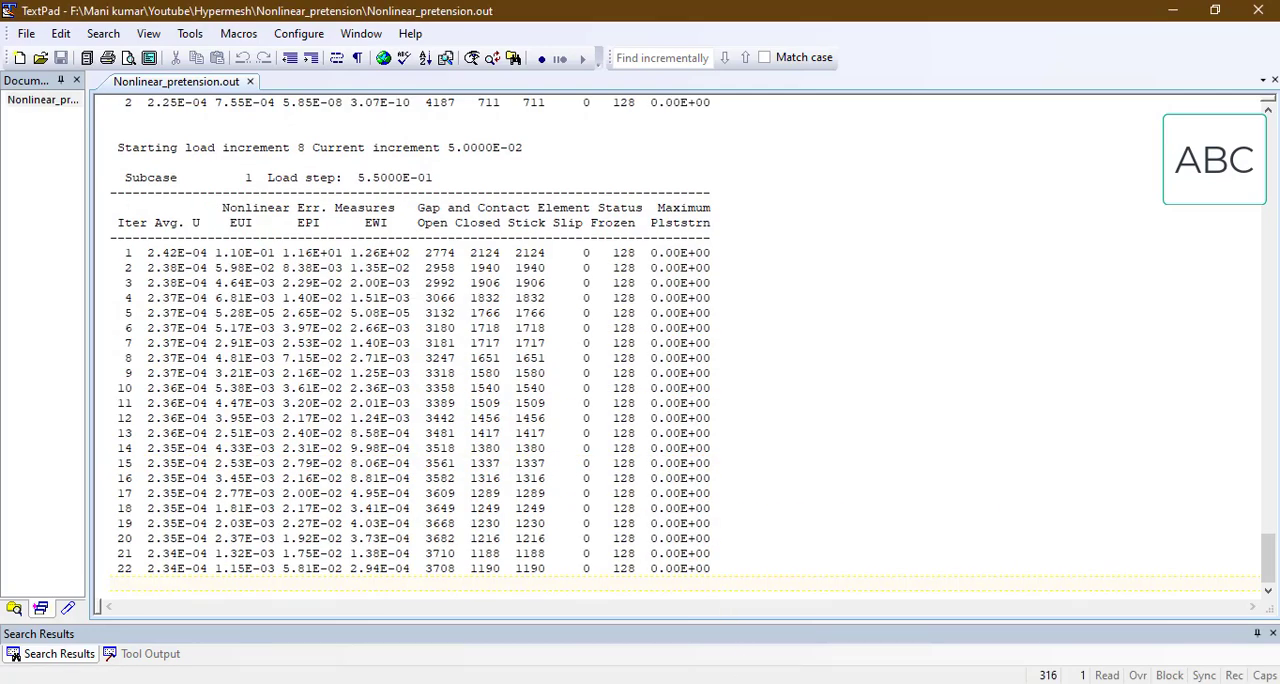
{"action": "mouse_move", "coordinate": [742, 664]}
{"action": "left_click", "coordinate": [760, 625]}
{"action": "left_click", "coordinate": [706, 405]}
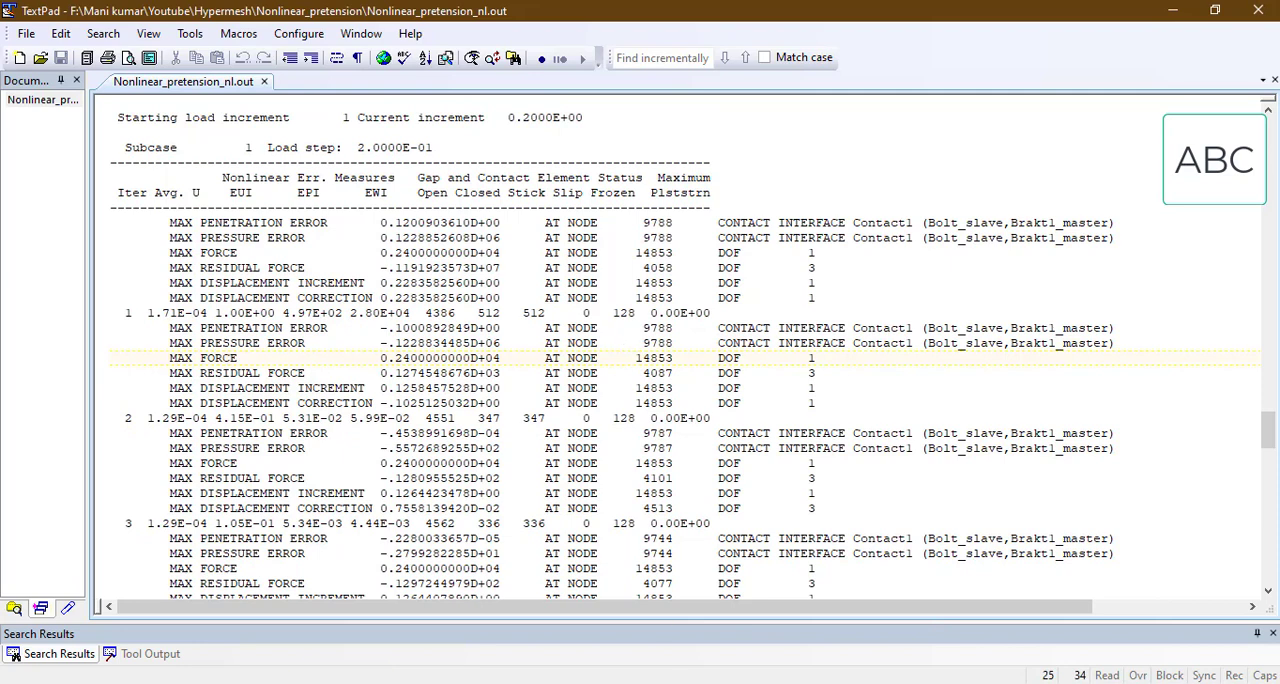
{"action": "mouse_move", "coordinate": [742, 664]}
{"action": "left_click", "coordinate": [920, 600]}
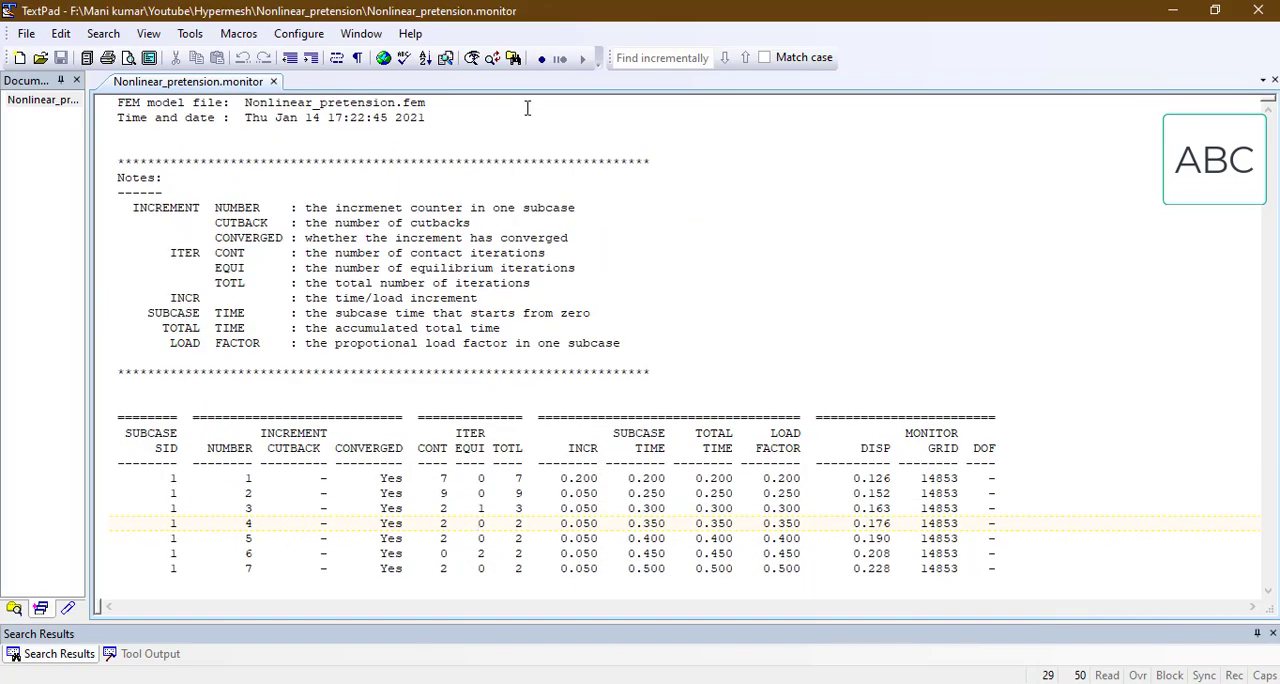
{"action": "left_click", "coordinate": [1167, 18]}
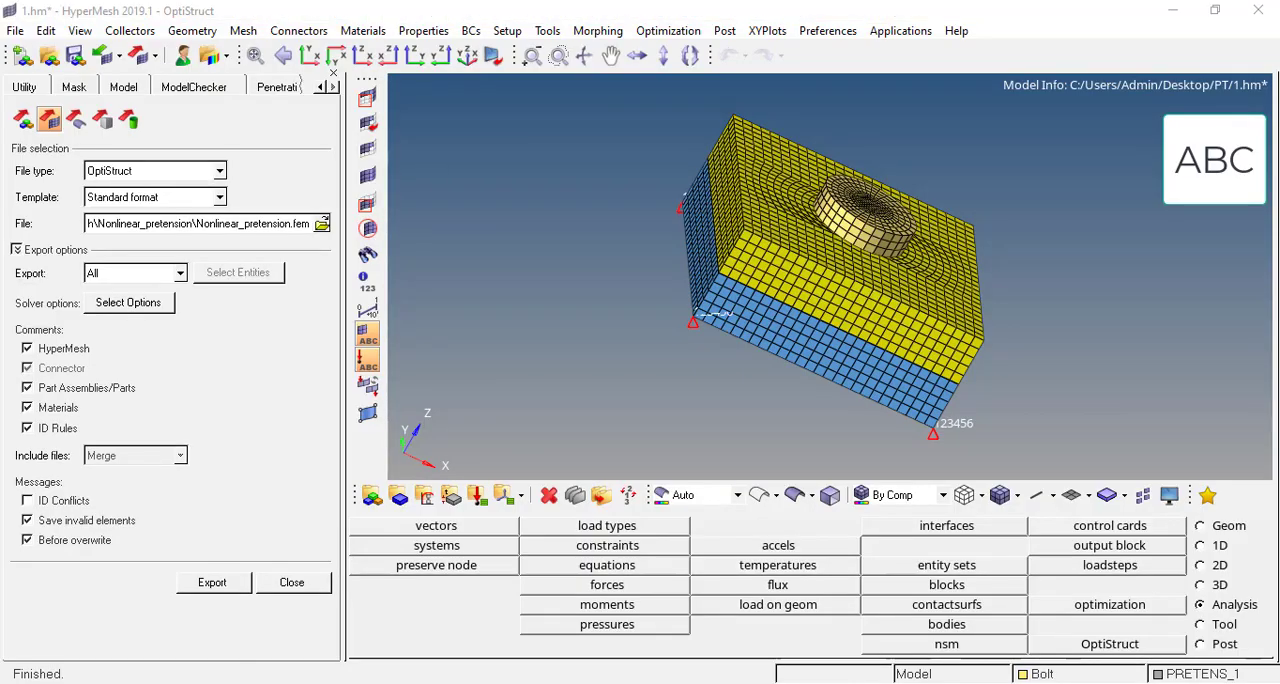
Step: Return to Nonlinear_pretension.out and reload it until the first three iterations of the adjusted load increment 8 are shown
{"action": "left_click", "coordinate": [557, 612]}
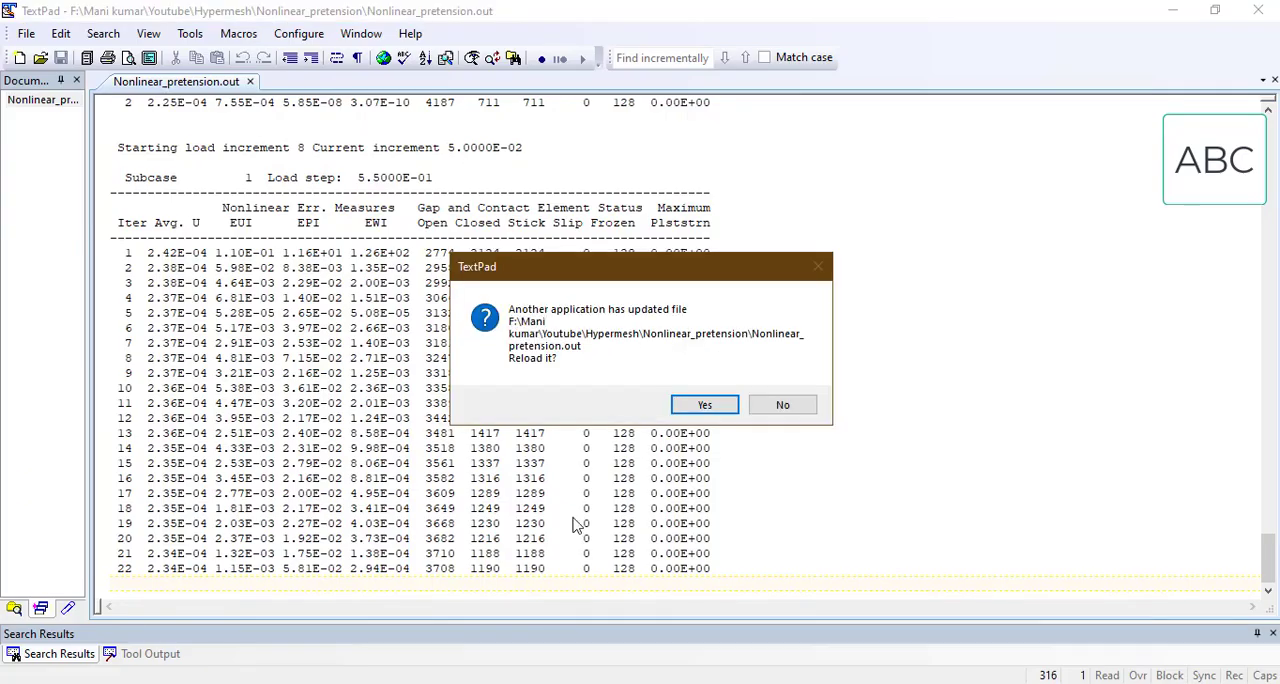
{"action": "left_click", "coordinate": [699, 405]}
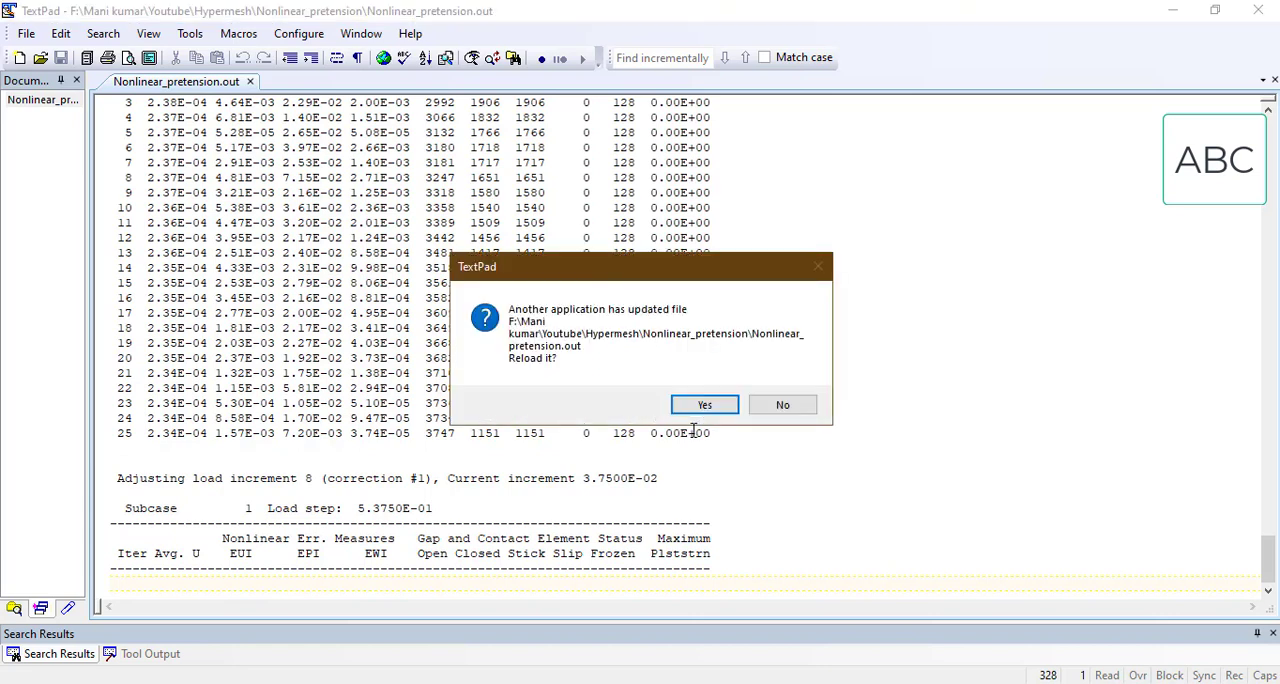
{"action": "left_click", "coordinate": [703, 404]}
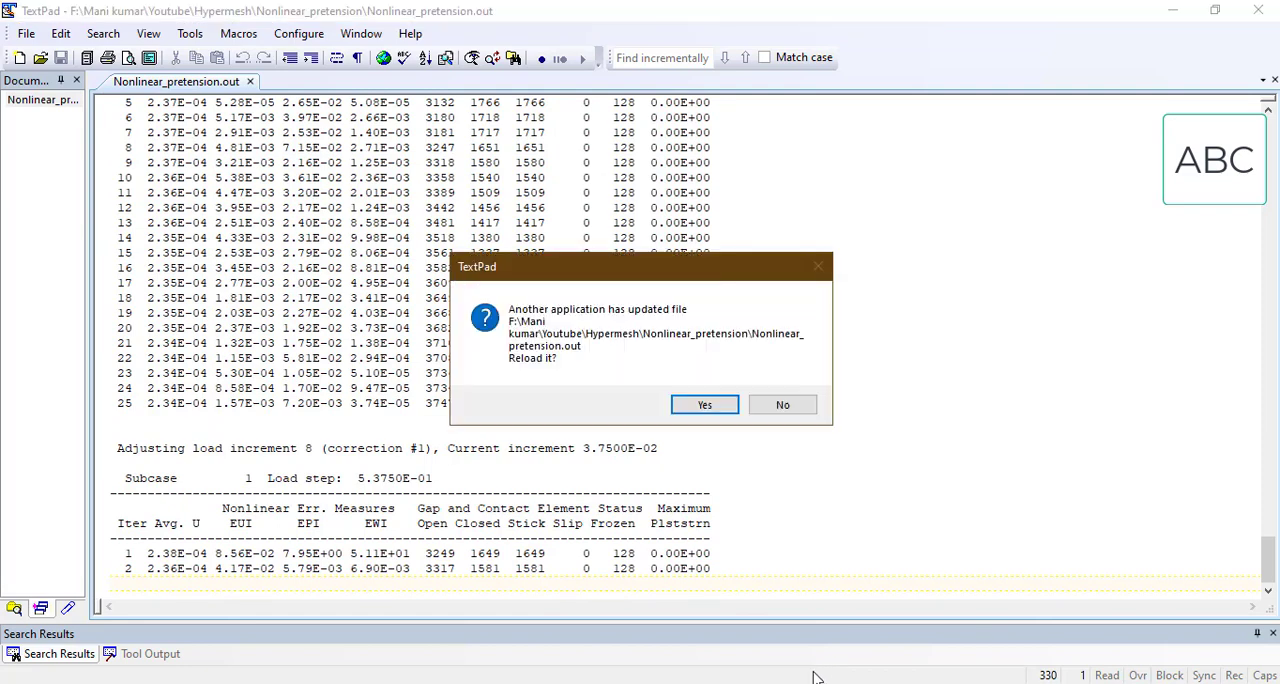
{"action": "left_click", "coordinate": [703, 406]}
Step: Reload Nonlinear_pretension.monitor and examine the convergence status and contact iteration count of increment 8
{"action": "mouse_move", "coordinate": [706, 680]}
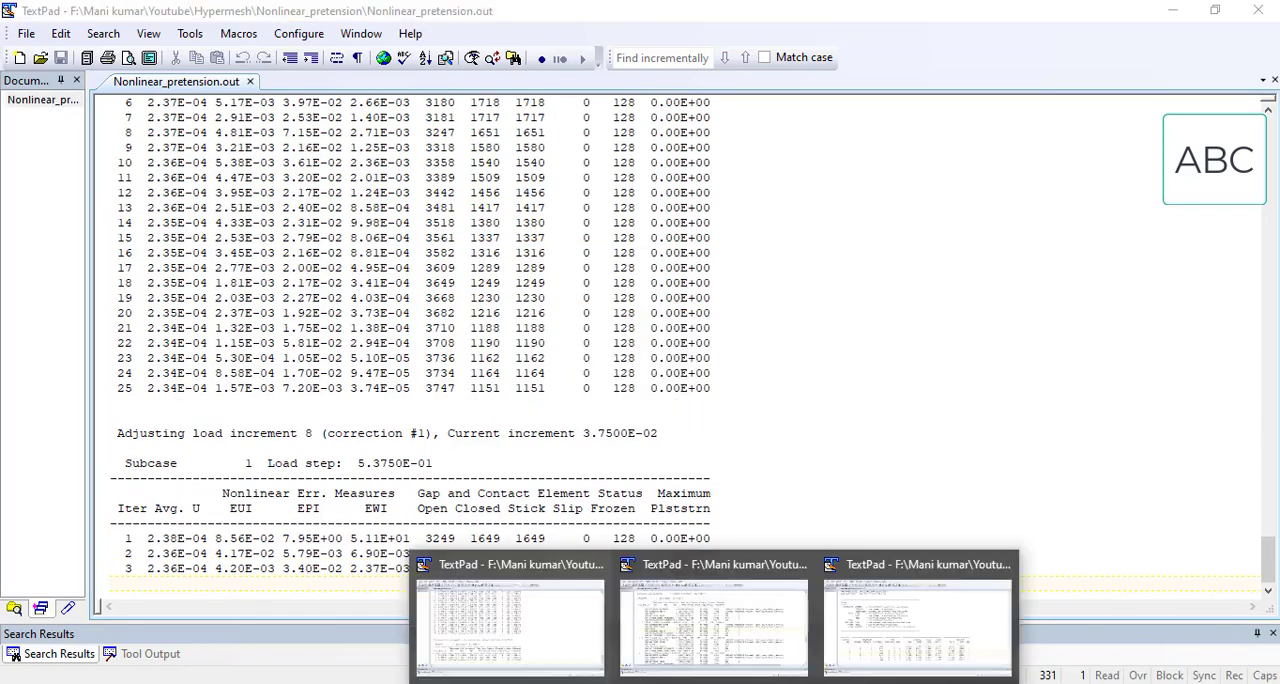
{"action": "left_click", "coordinate": [945, 594]}
{"action": "left_click", "coordinate": [703, 406]}
{"action": "scroll", "coordinate": [697, 403], "scroll_direction": "down", "scroll_amount": 3}
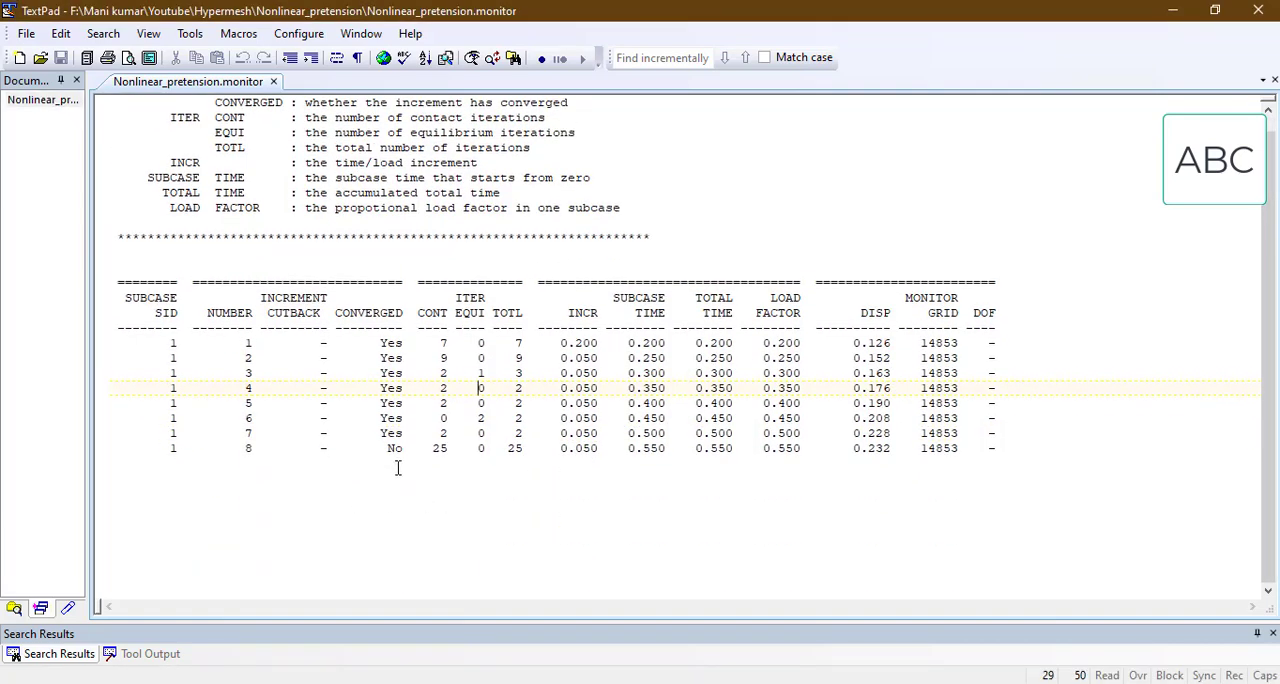
{"action": "scroll", "coordinate": [398, 468], "scroll_direction": "up", "scroll_amount": 1}
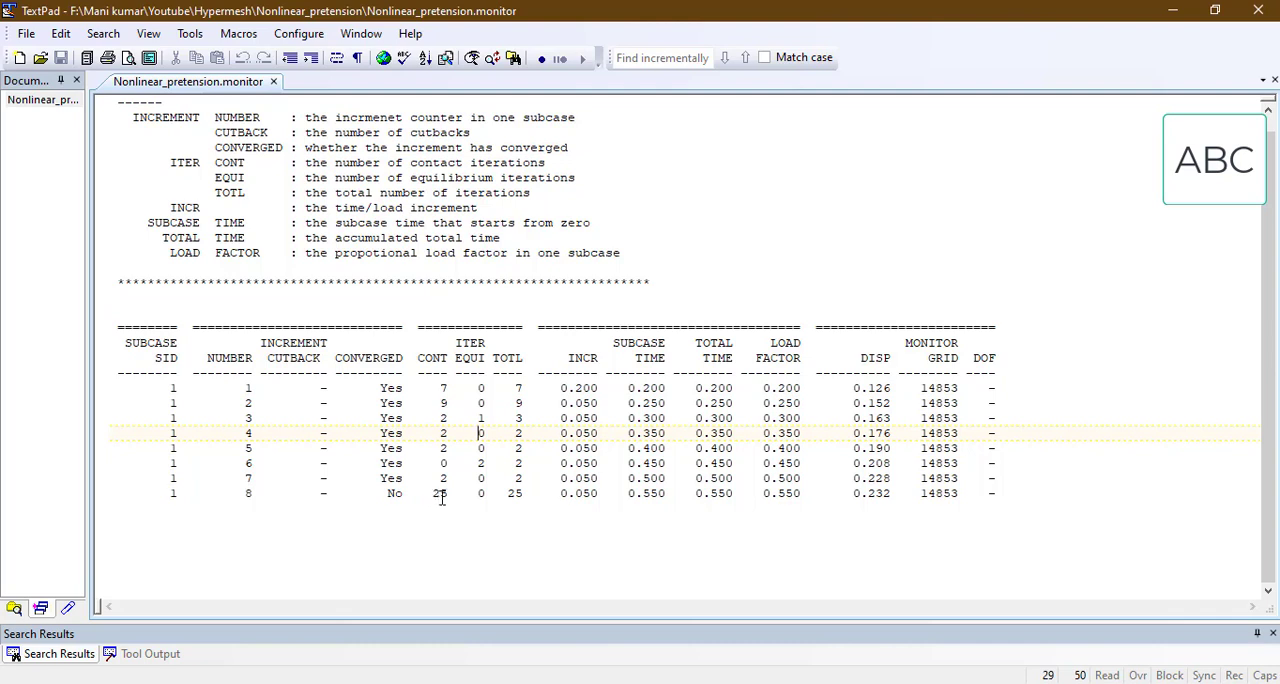
{"action": "double_click", "coordinate": [436, 494]}
Step: Go back to Nonlinear_pretension.out and keep reloading it up to iteration 17 of load increment 8, correction #1
{"action": "left_click", "coordinate": [538, 619]}
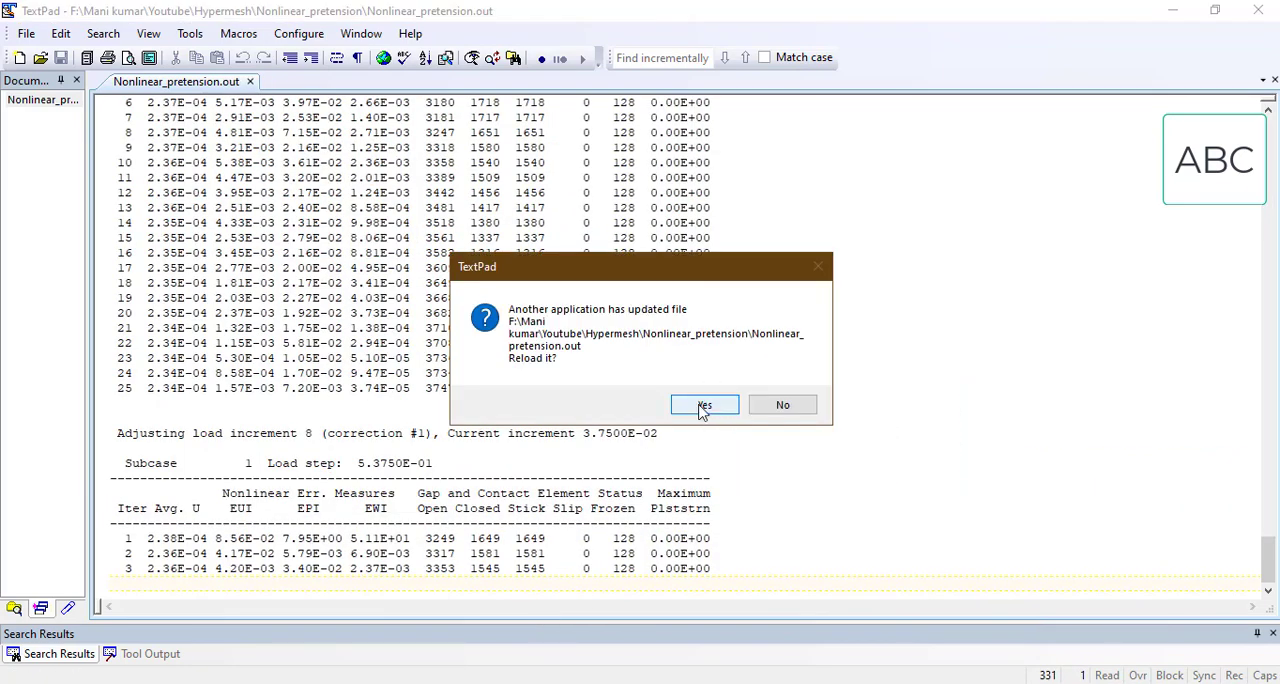
{"action": "left_click", "coordinate": [700, 403]}
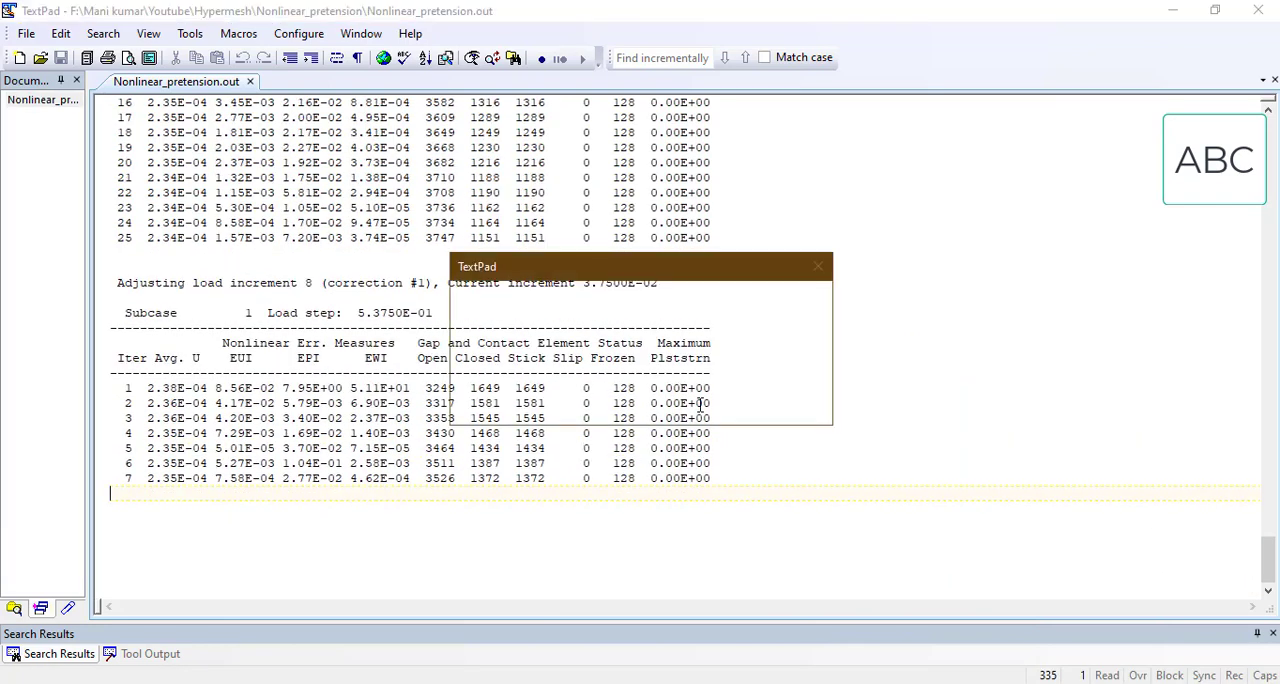
{"action": "left_click", "coordinate": [700, 403]}
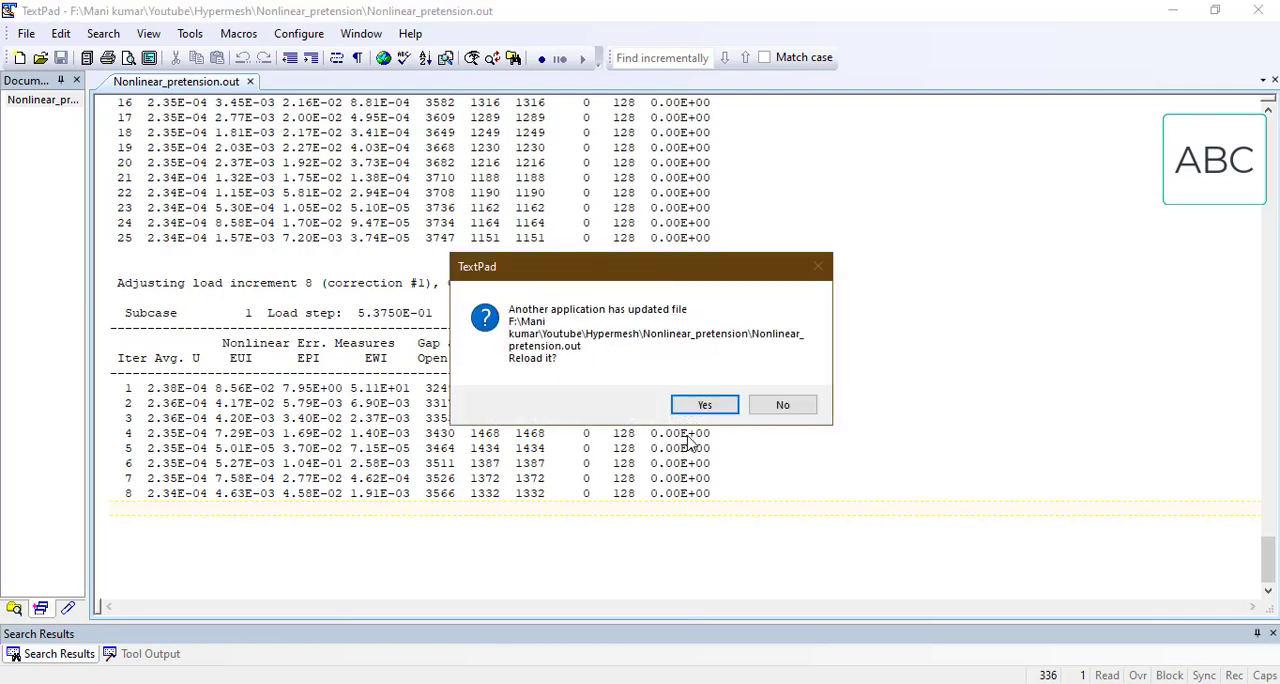
{"action": "left_click", "coordinate": [698, 403]}
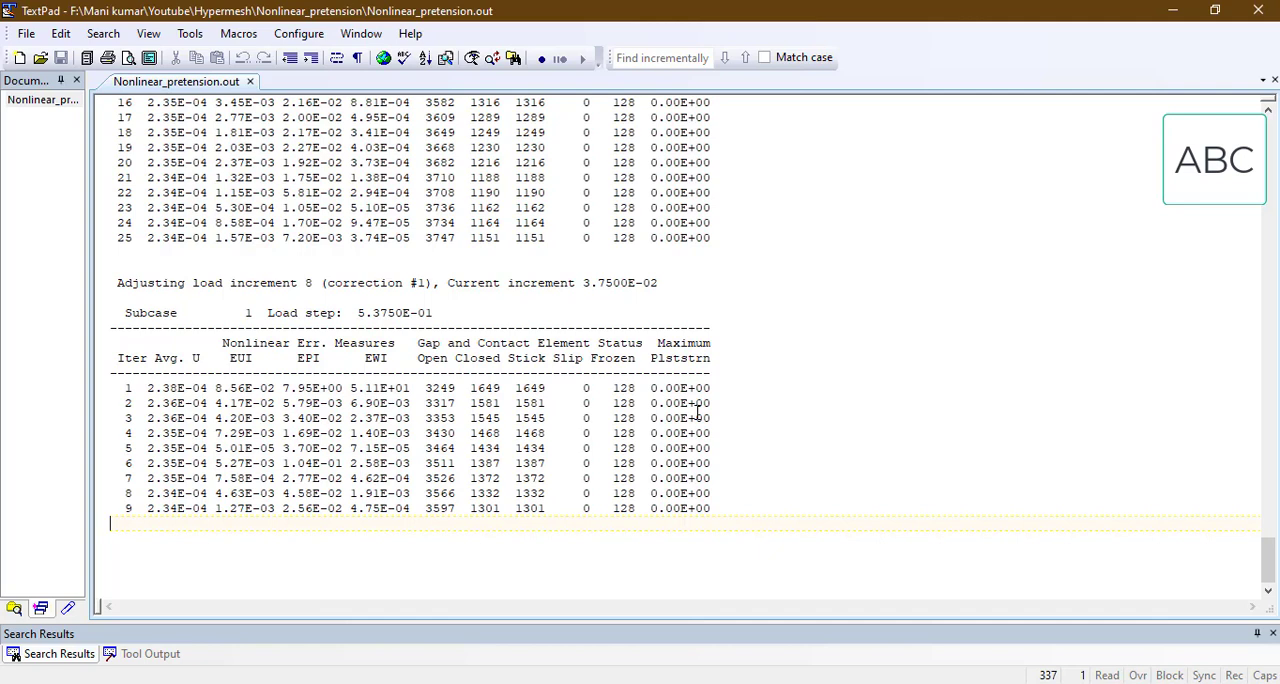
{"action": "left_click", "coordinate": [699, 412]}
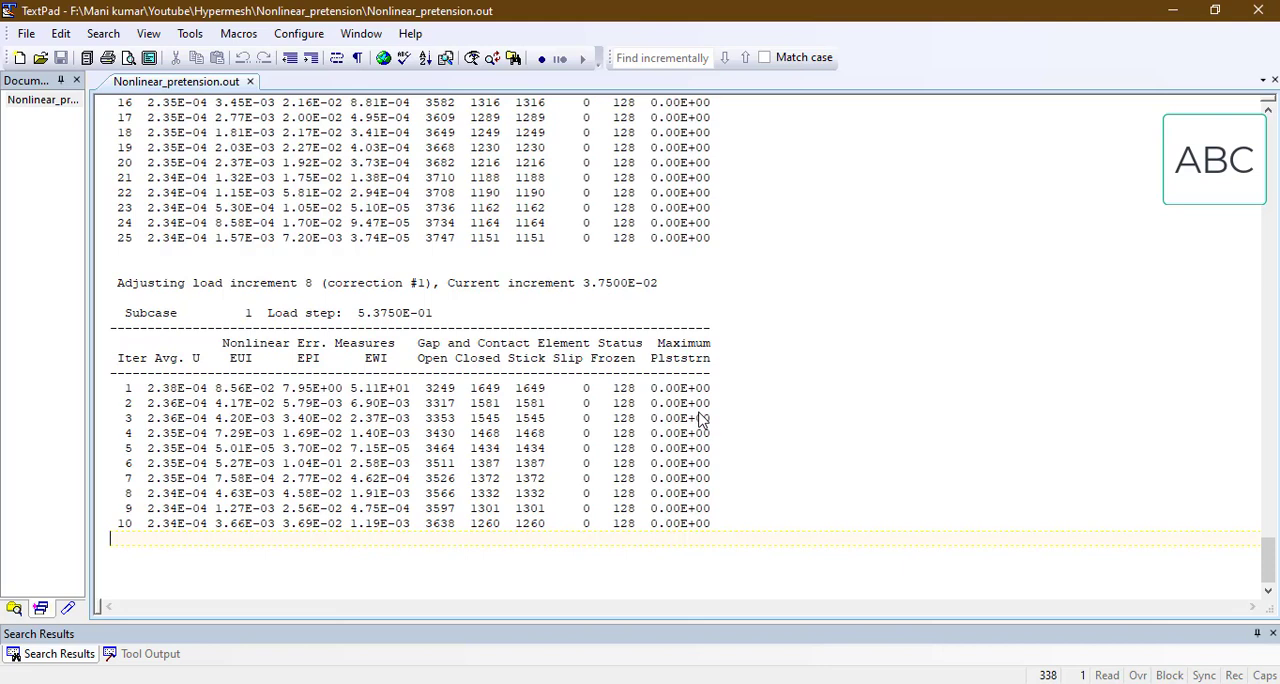
{"action": "left_click", "coordinate": [703, 412]}
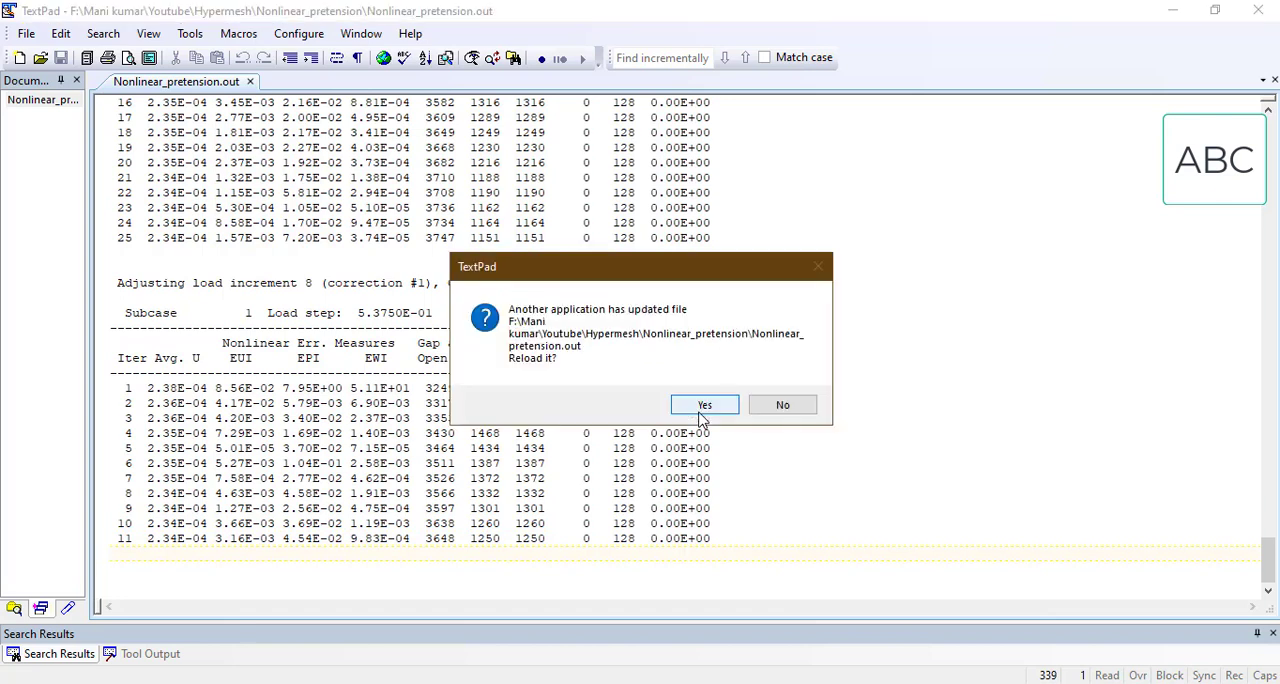
{"action": "left_click", "coordinate": [703, 410]}
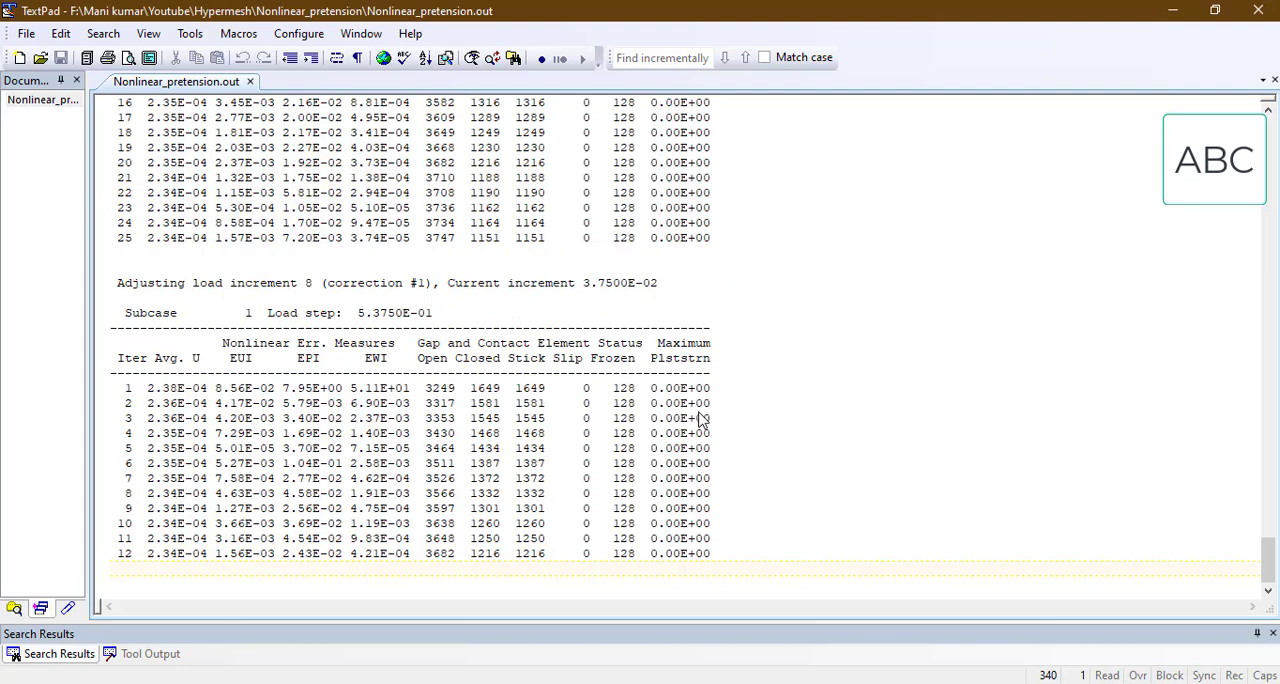
{"action": "left_click", "coordinate": [703, 407]}
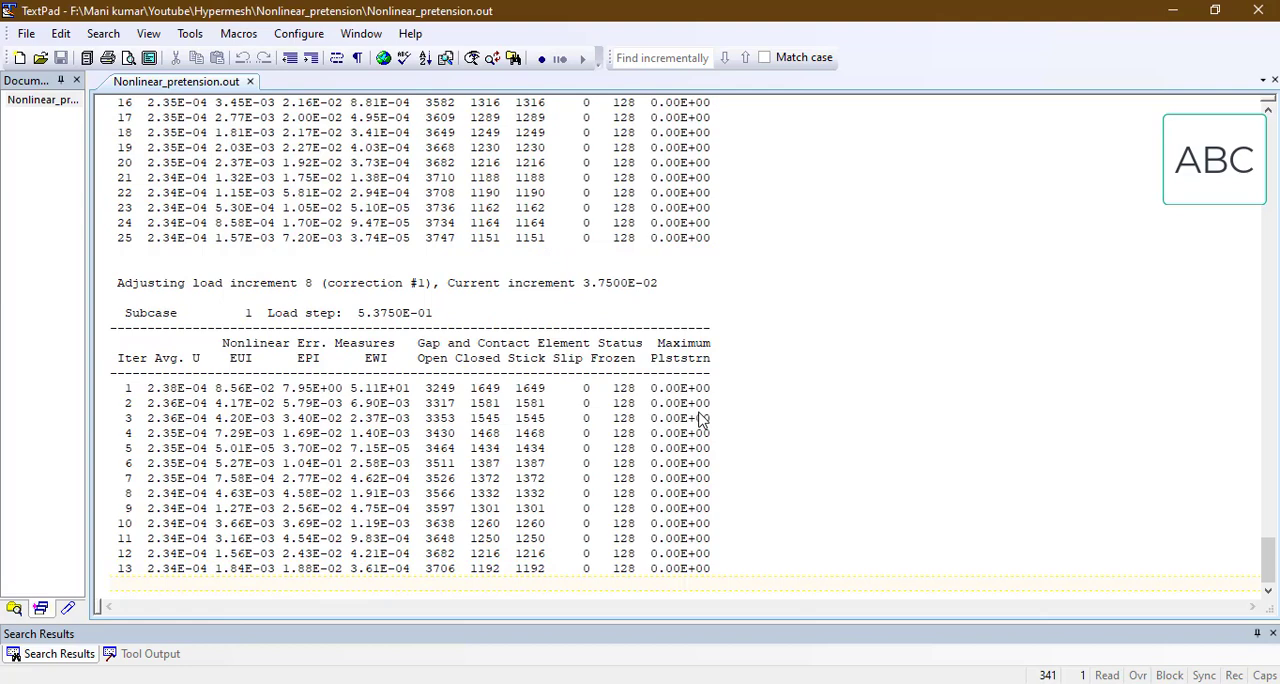
{"action": "left_click", "coordinate": [700, 412]}
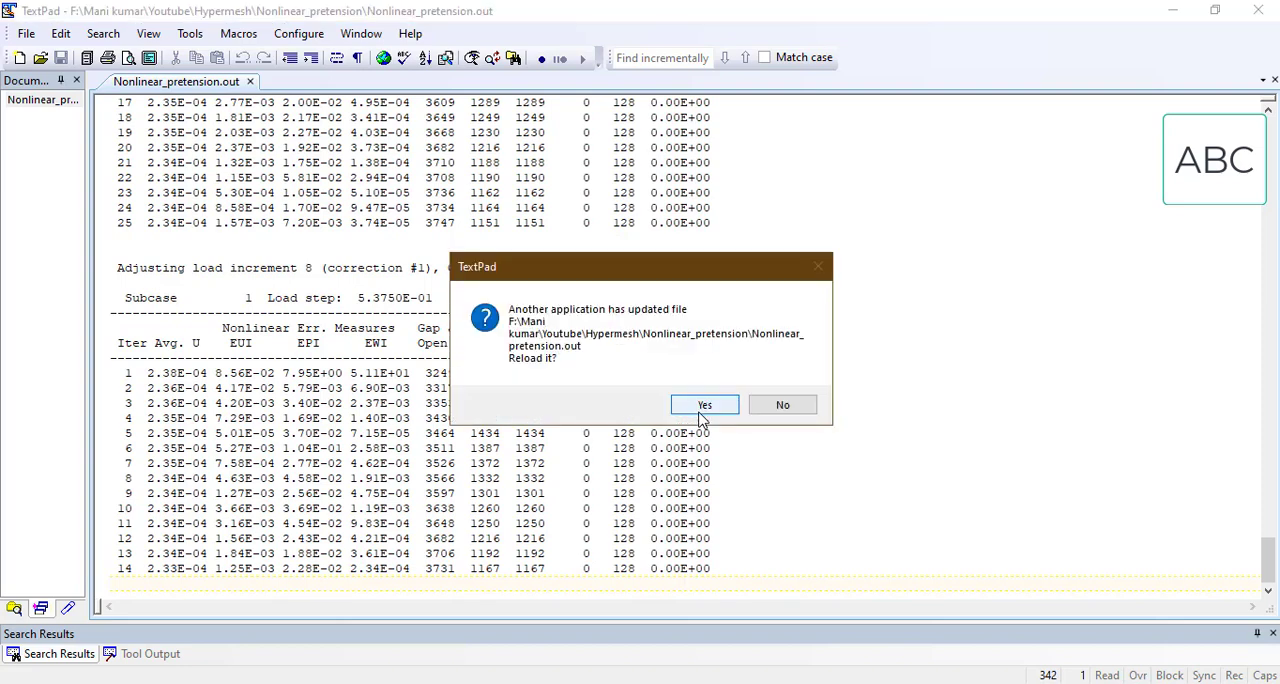
{"action": "left_click", "coordinate": [703, 412]}
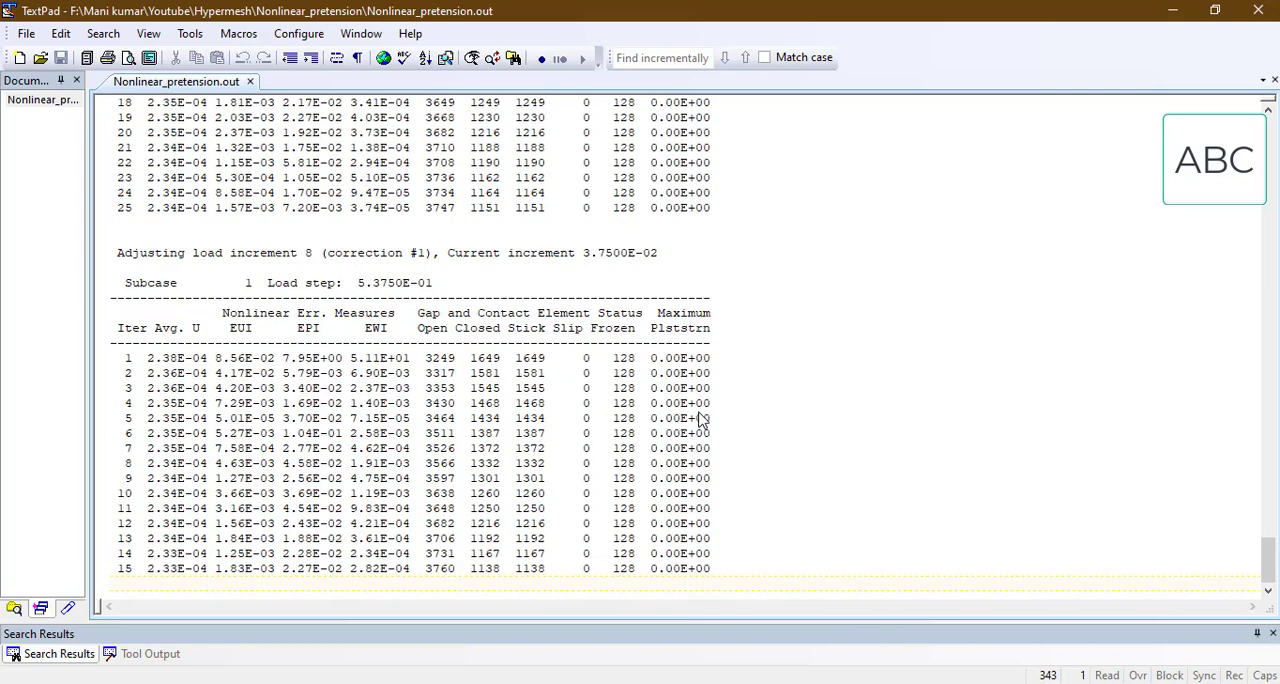
{"action": "left_click", "coordinate": [702, 408]}
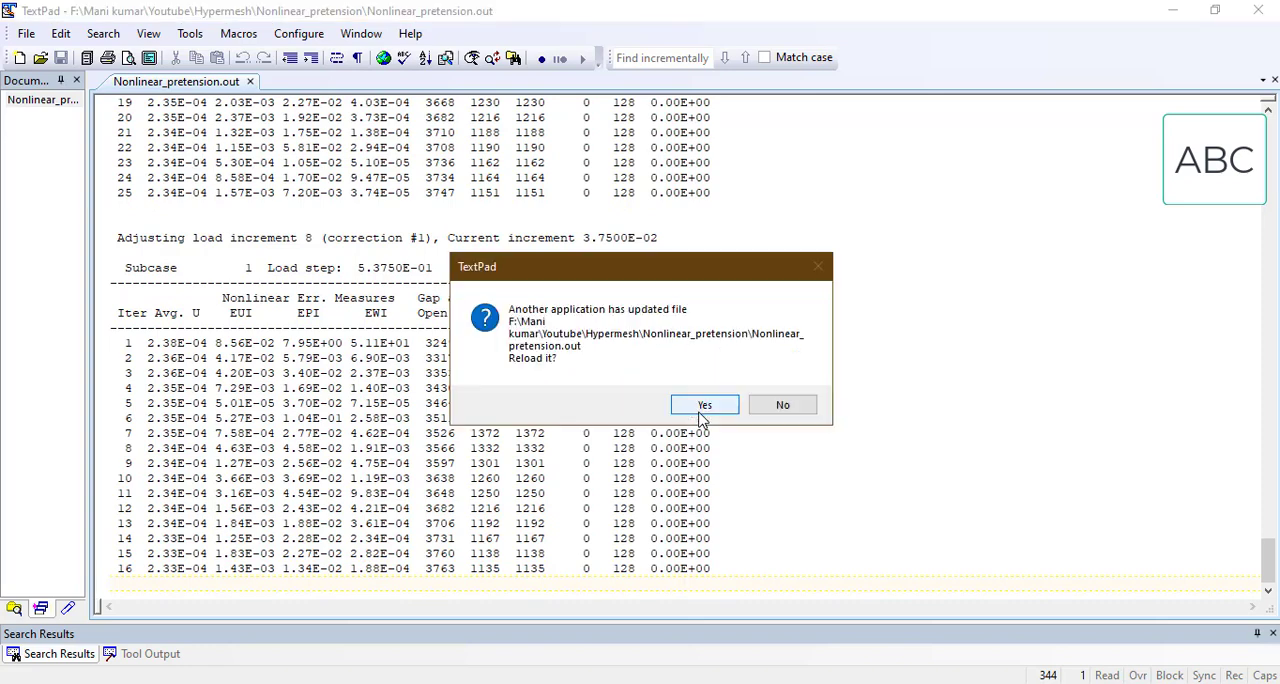
{"action": "left_click", "coordinate": [699, 412]}
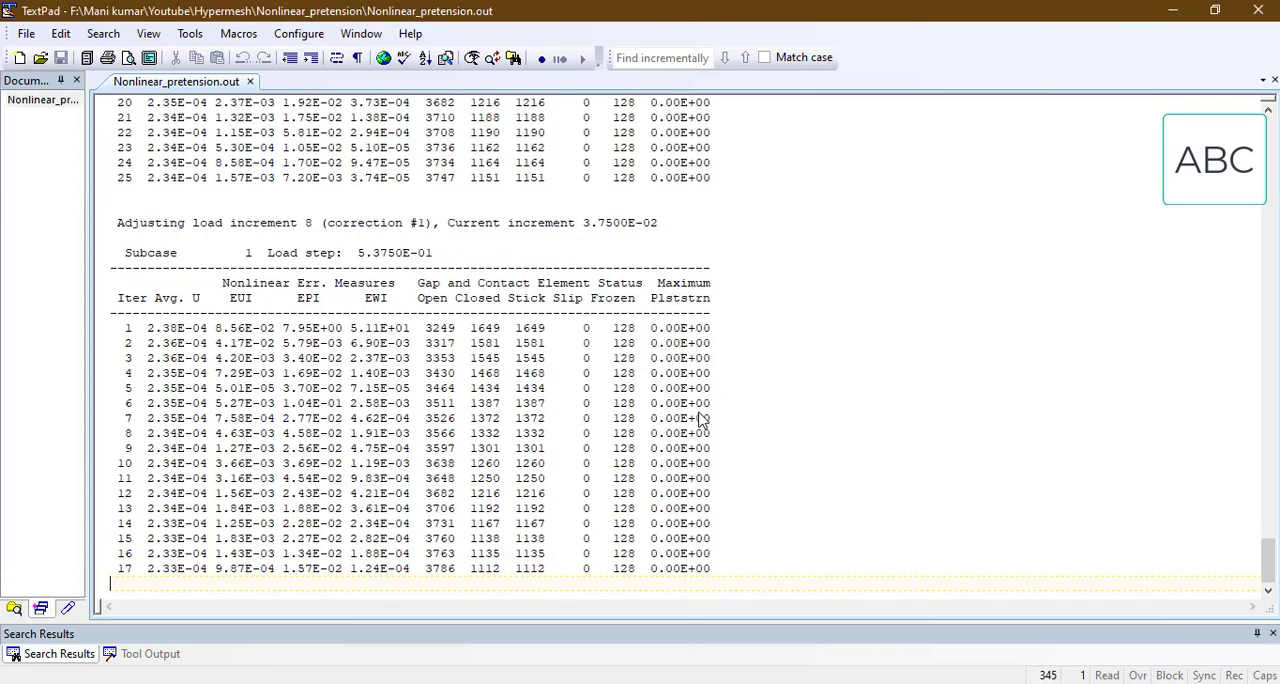
Step: Switch to HyperMesh and review the properties of the Al6061 and Steel materials in the model
{"action": "key", "text": "alt+Tab"}
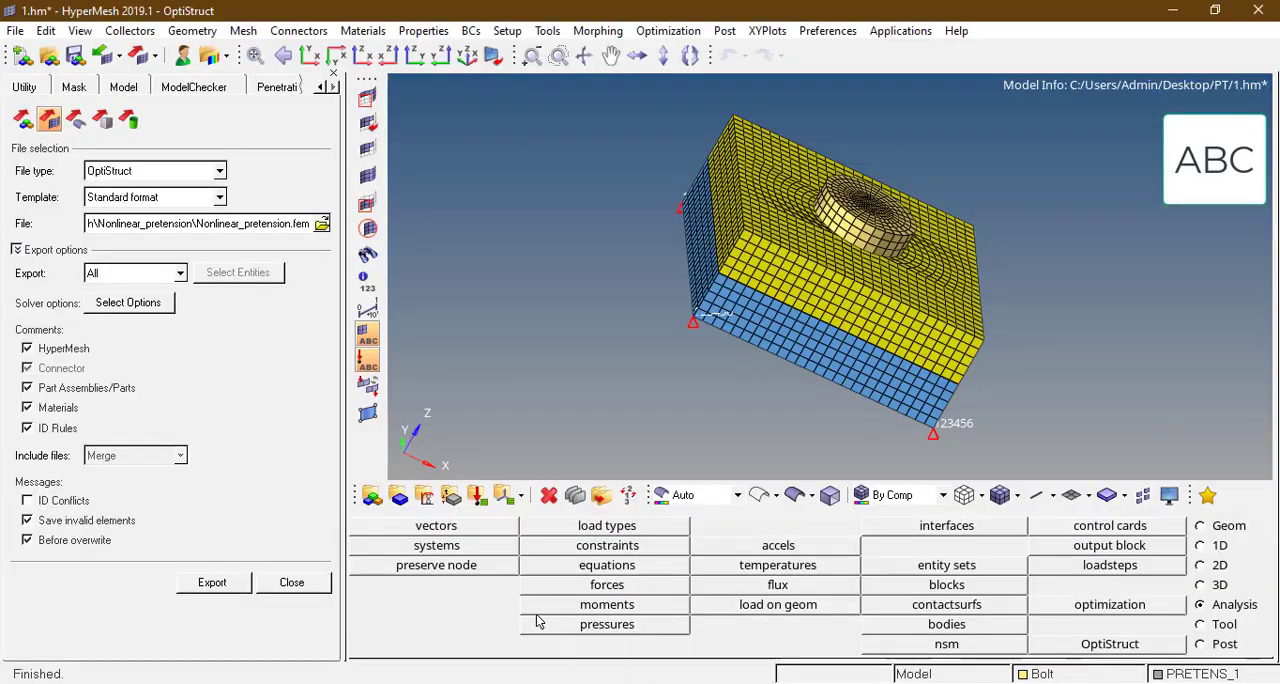
{"action": "left_click", "coordinate": [121, 88]}
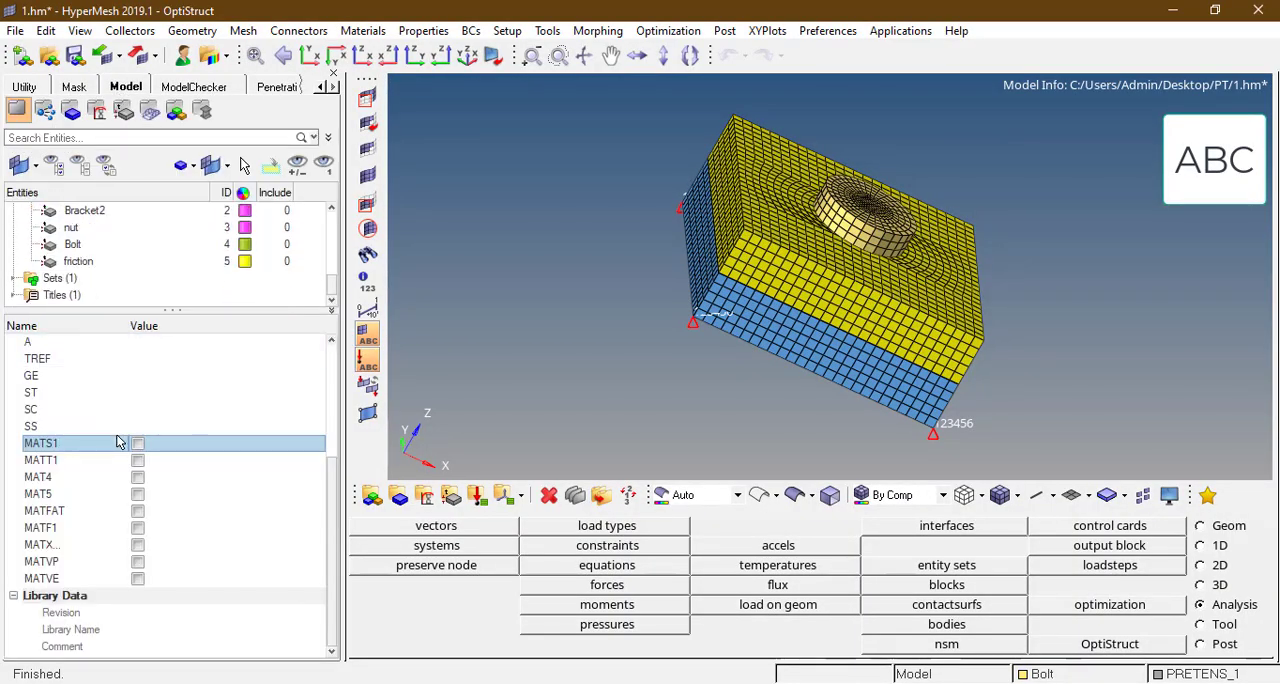
{"action": "scroll", "coordinate": [120, 243], "scroll_direction": "up", "scroll_amount": 5}
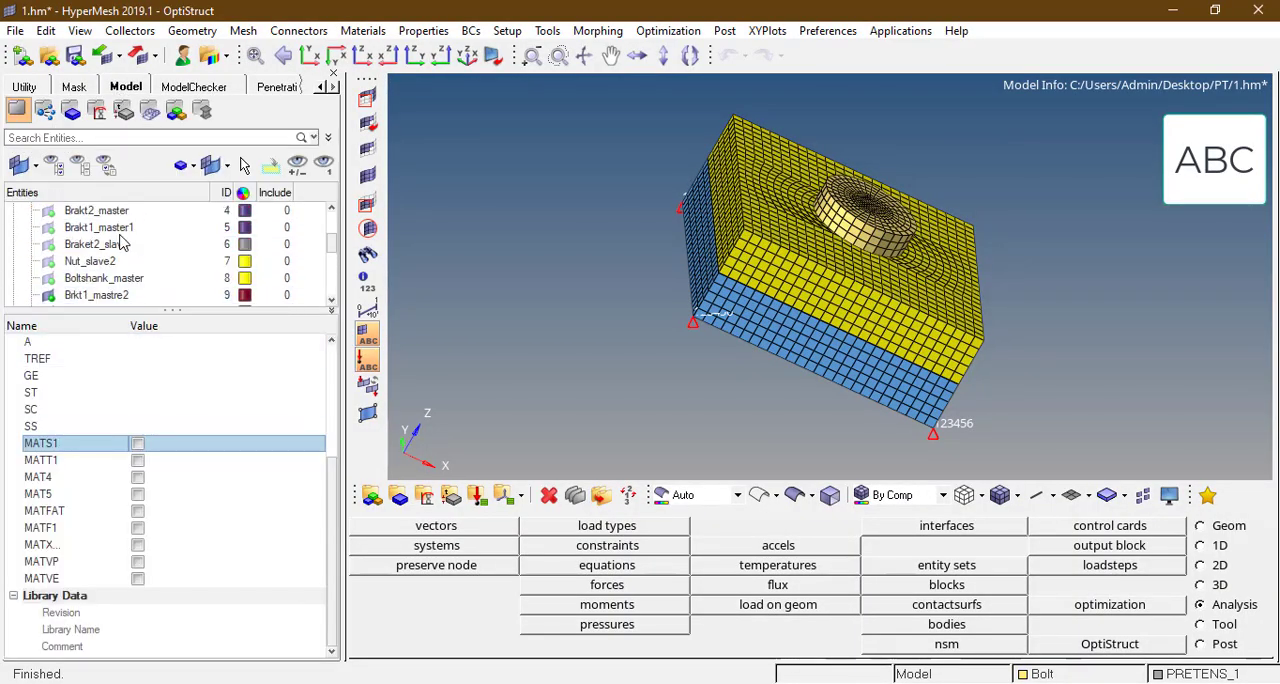
{"action": "scroll", "coordinate": [120, 243], "scroll_direction": "down", "scroll_amount": 7}
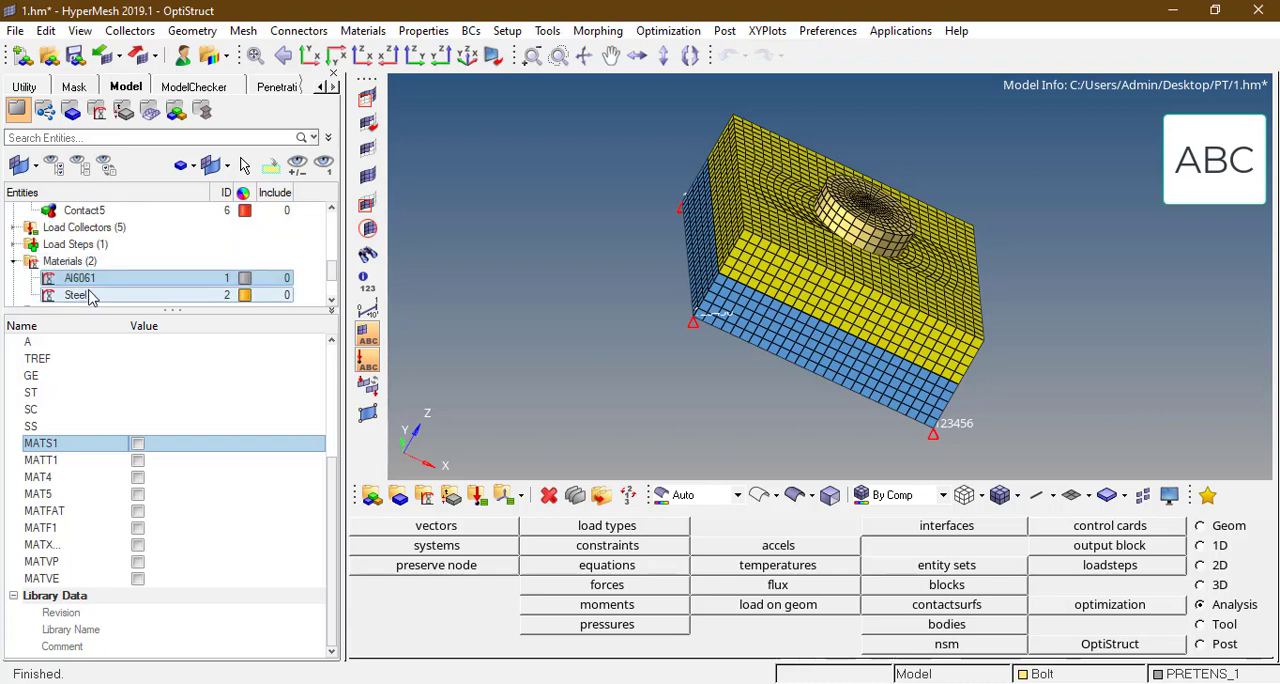
{"action": "left_click", "coordinate": [90, 293]}
{"action": "left_click", "coordinate": [95, 283]}
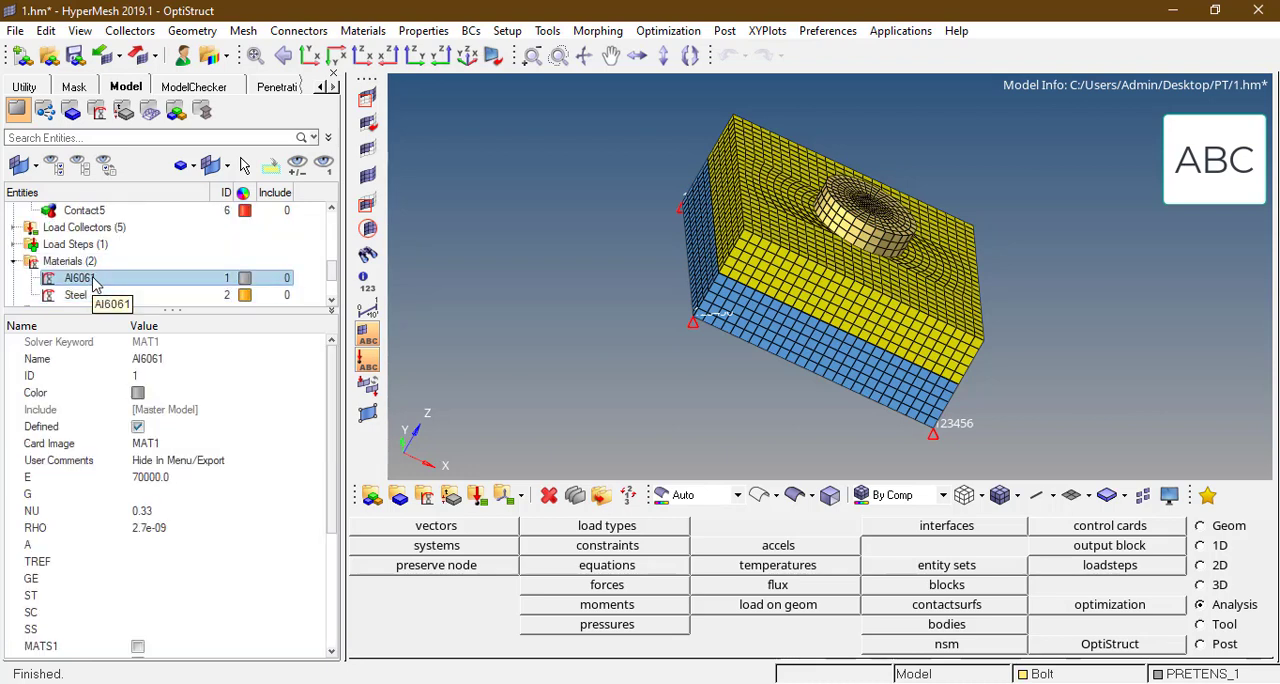
{"action": "left_click", "coordinate": [90, 295]}
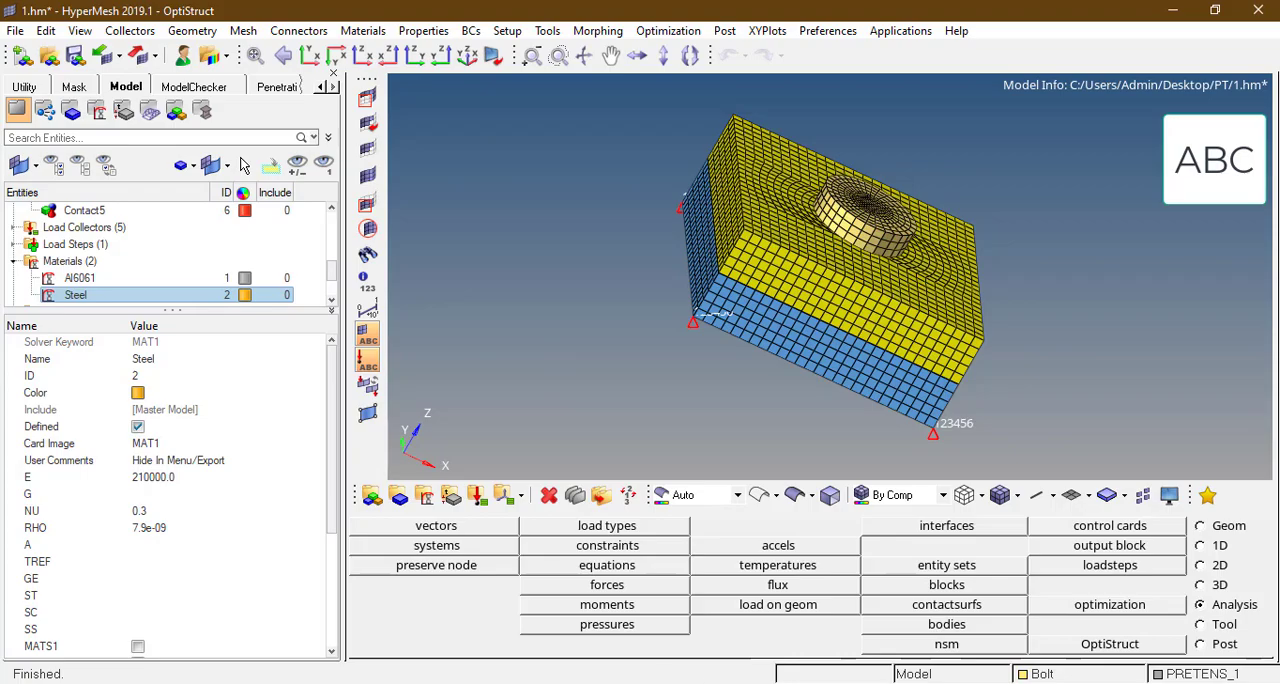
Step: Reload Nonlinear_pretension_nl.out in TextPad, and keep reloading Nonlinear_pretension.out up to iteration 24 of the adjusted load increment 8
{"action": "left_click", "coordinate": [704, 620]}
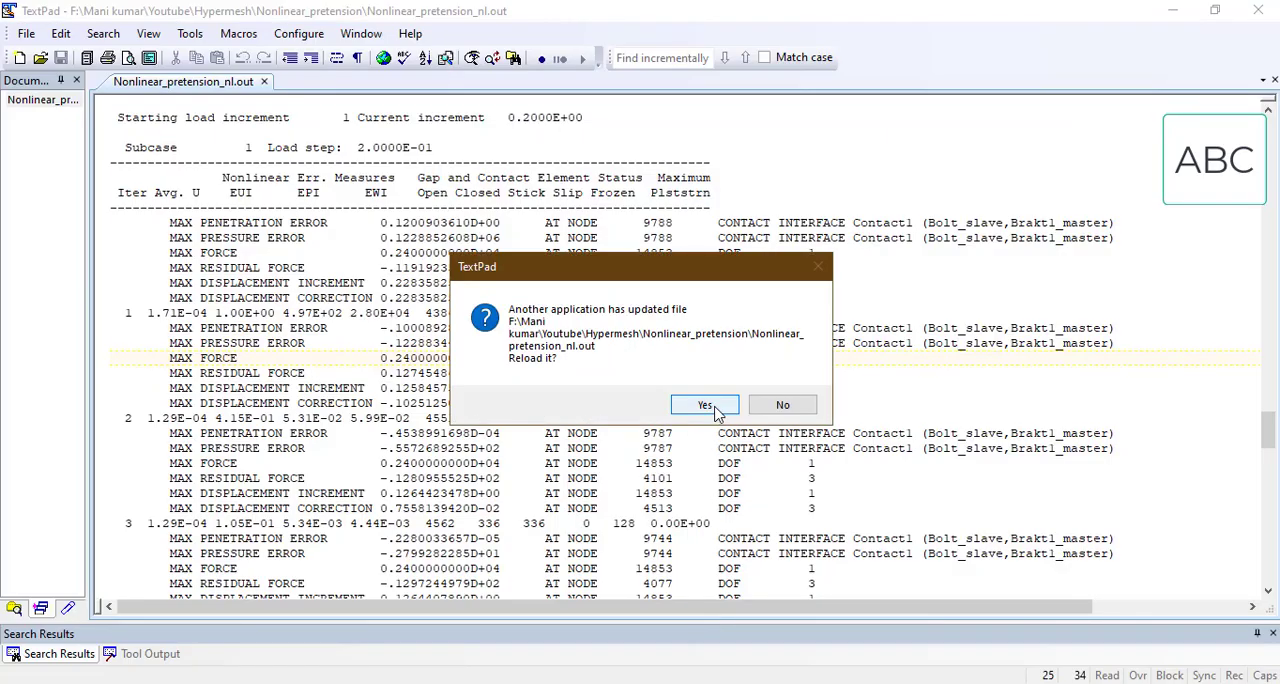
{"action": "left_click", "coordinate": [716, 412]}
{"action": "left_click", "coordinate": [655, 655]}
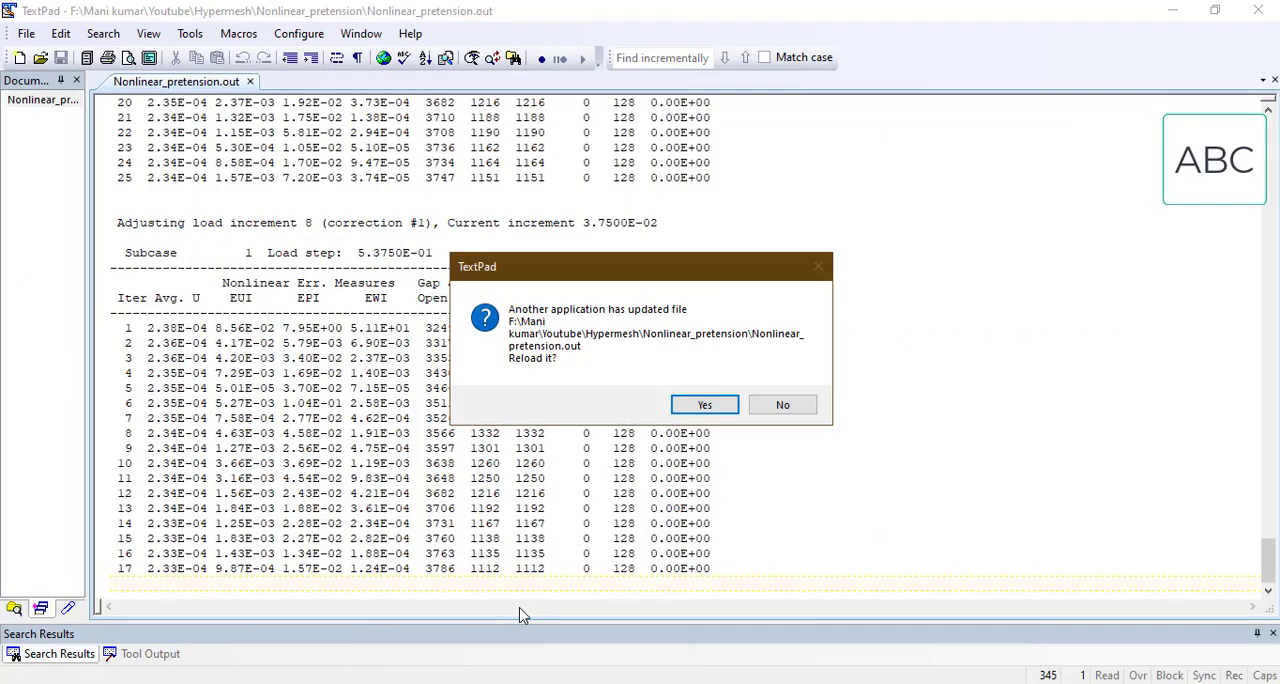
{"action": "left_click", "coordinate": [700, 405]}
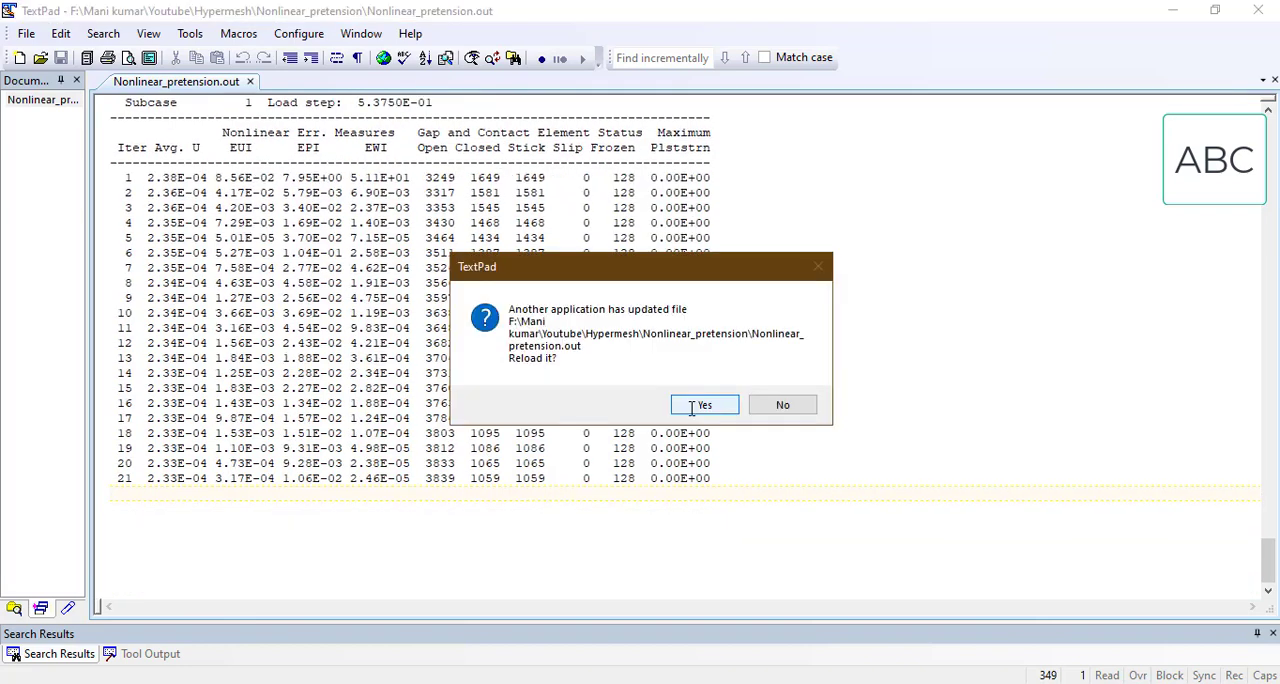
{"action": "left_click", "coordinate": [700, 405]}
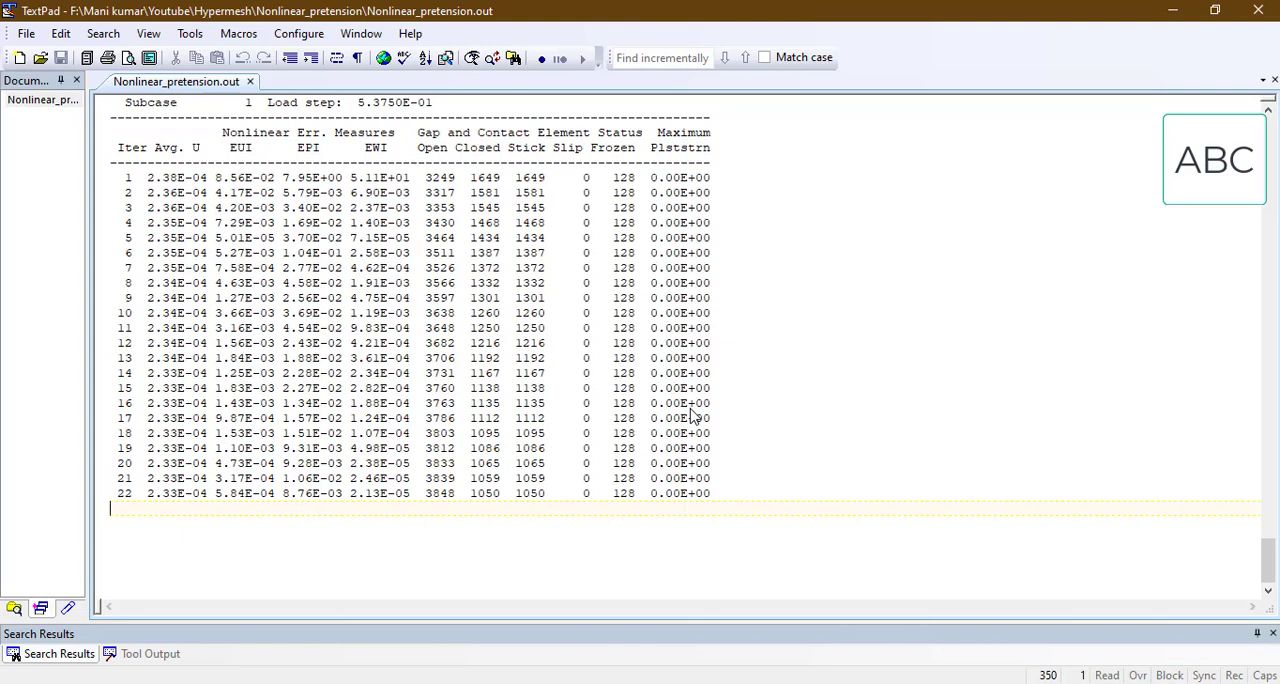
{"action": "left_click", "coordinate": [700, 405]}
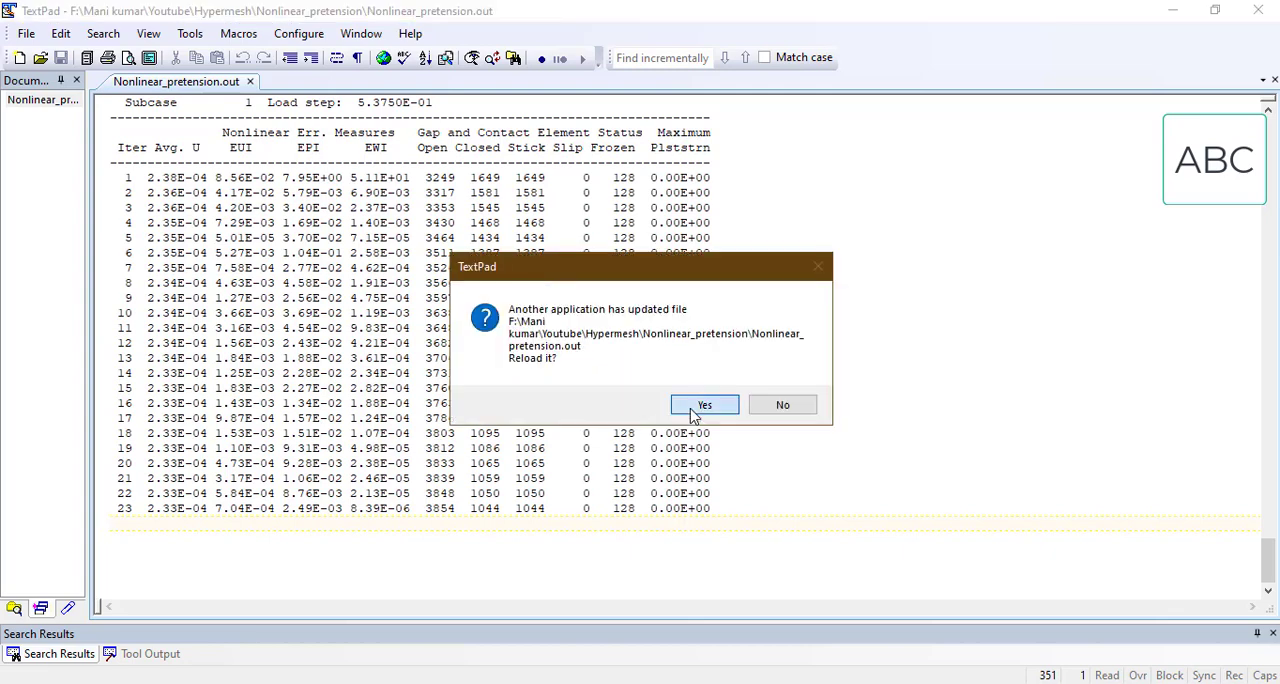
{"action": "left_click", "coordinate": [691, 408]}
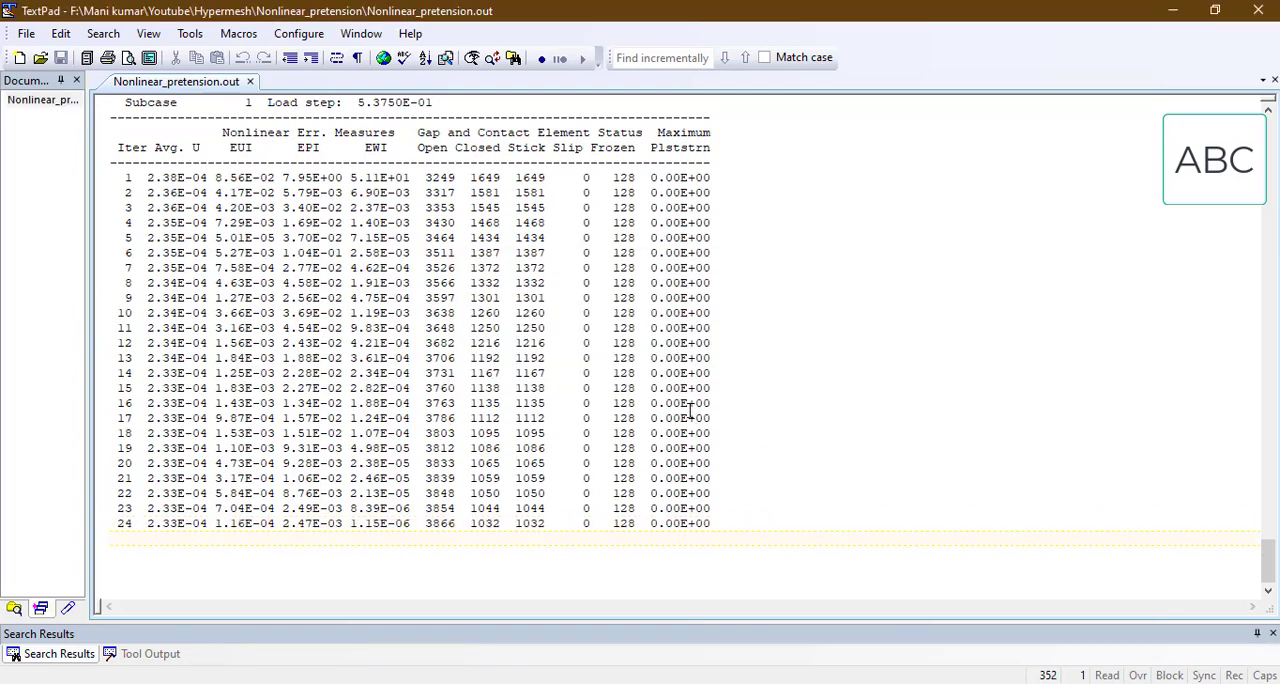
Step: Reload Nonlinear_pretension_nl.out and examine the last iterations of load increment 8, correction #1
{"action": "mouse_move", "coordinate": [702, 680]}
{"action": "left_click", "coordinate": [718, 640]}
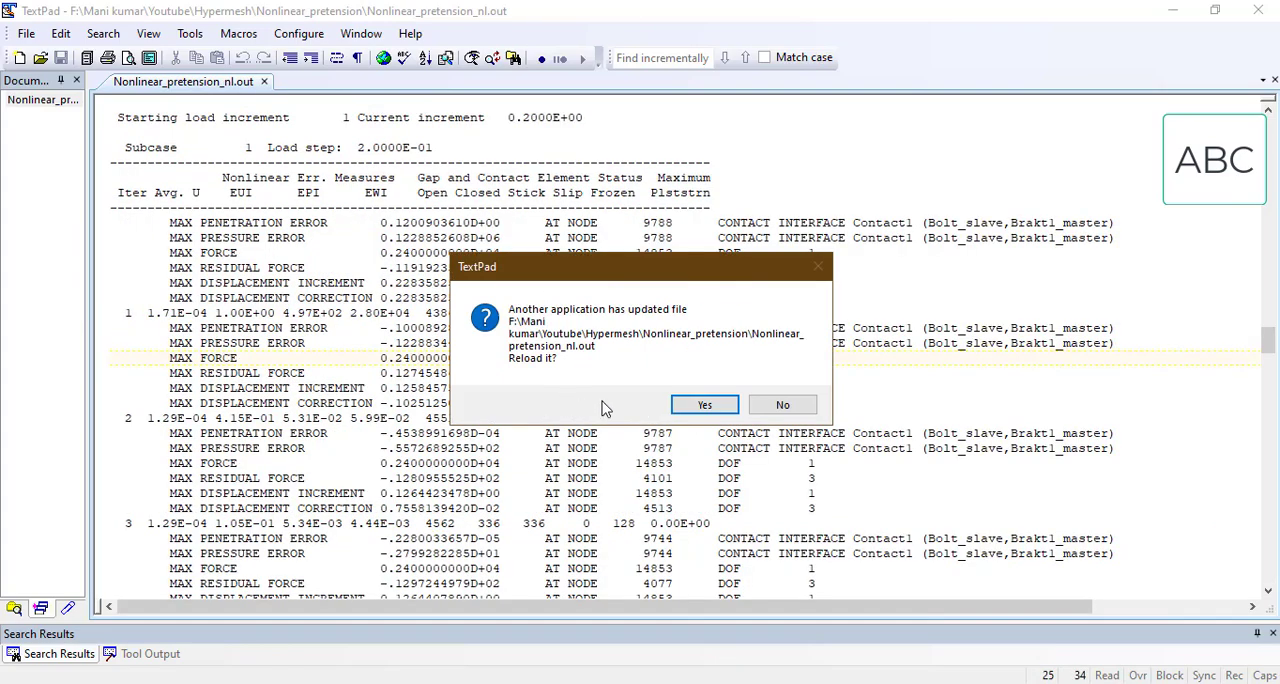
{"action": "left_click", "coordinate": [697, 408]}
{"action": "left_click", "coordinate": [697, 408]}
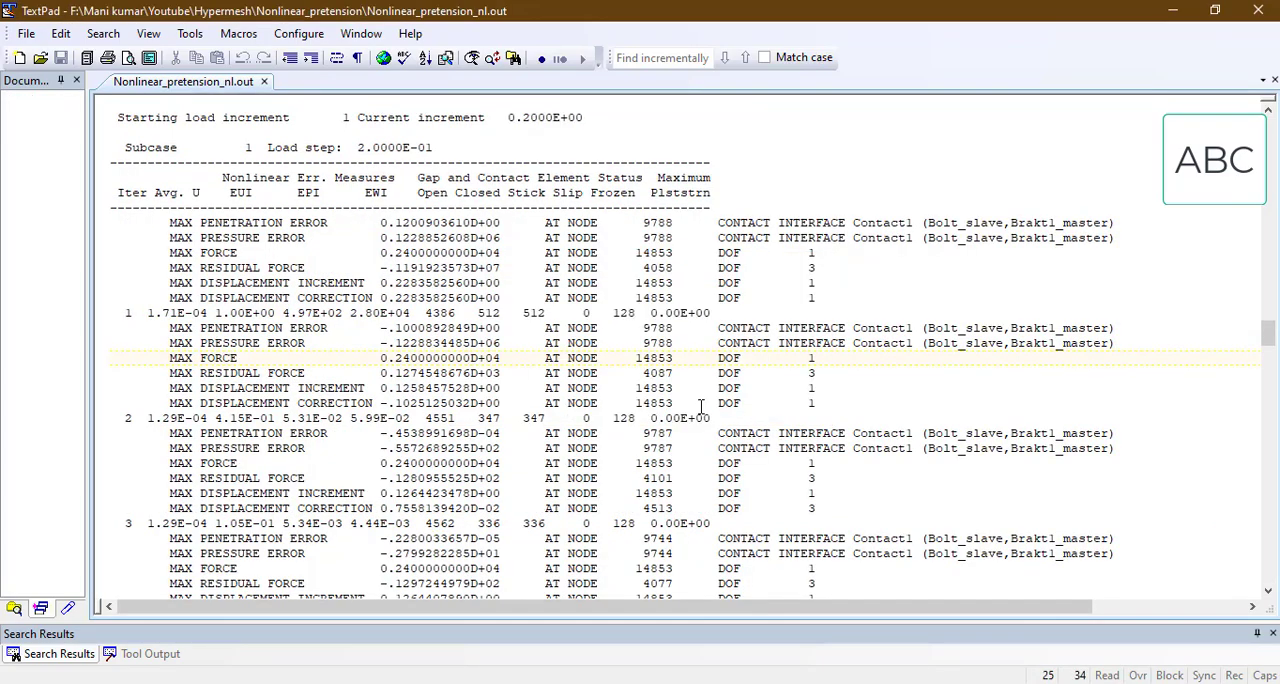
{"action": "scroll", "coordinate": [692, 470], "scroll_direction": "down", "scroll_amount": 20}
{"action": "scroll", "coordinate": [692, 488], "scroll_direction": "down", "scroll_amount": 20}
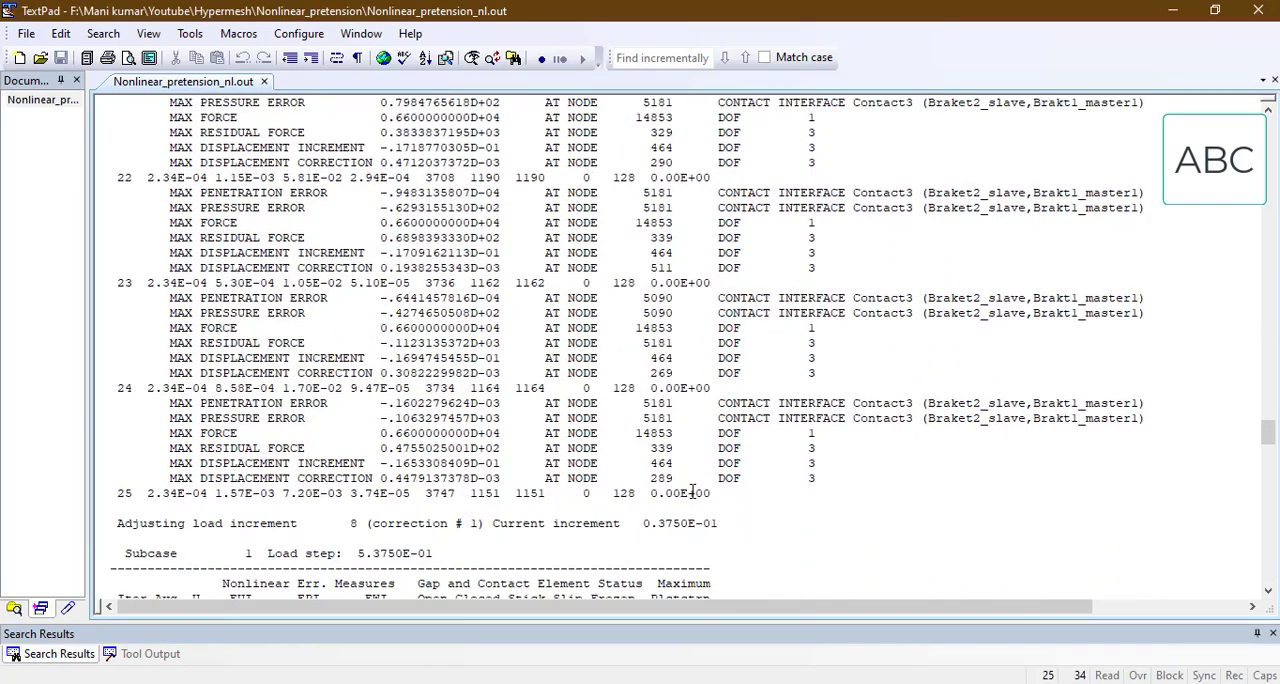
{"action": "scroll", "coordinate": [688, 508], "scroll_direction": "down", "scroll_amount": 20}
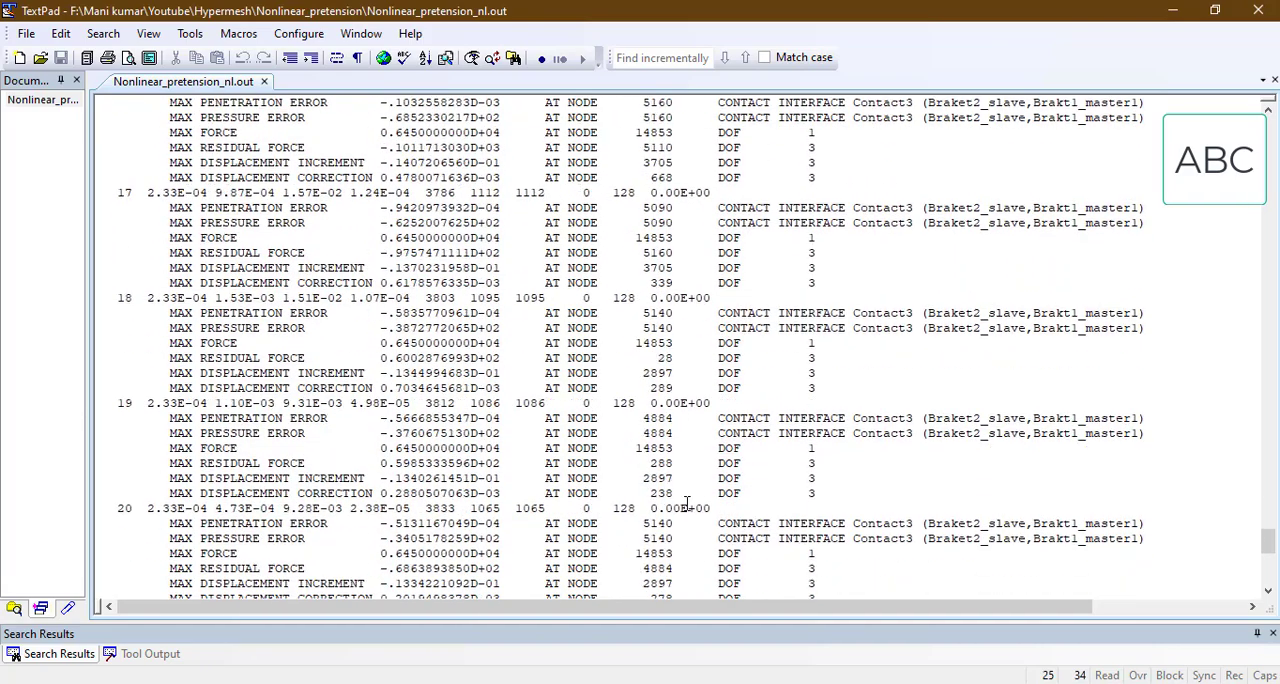
{"action": "scroll", "coordinate": [543, 452], "scroll_direction": "up", "scroll_amount": 5}
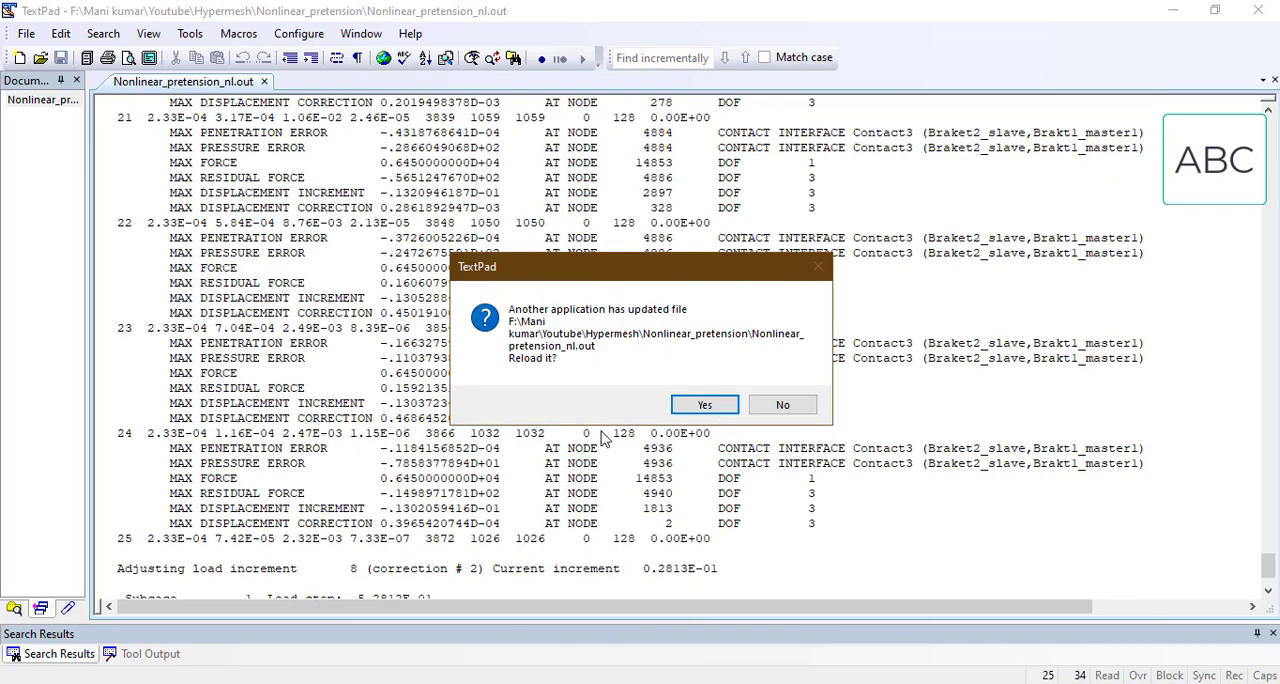
Step: Select node ID 4940 on the maximum residual force line of iteration 25 in Nonlinear_pretension_nl.out, declining the pending file reload to keep the position
{"action": "left_click", "coordinate": [790, 407]}
{"action": "left_click", "coordinate": [782, 404]}
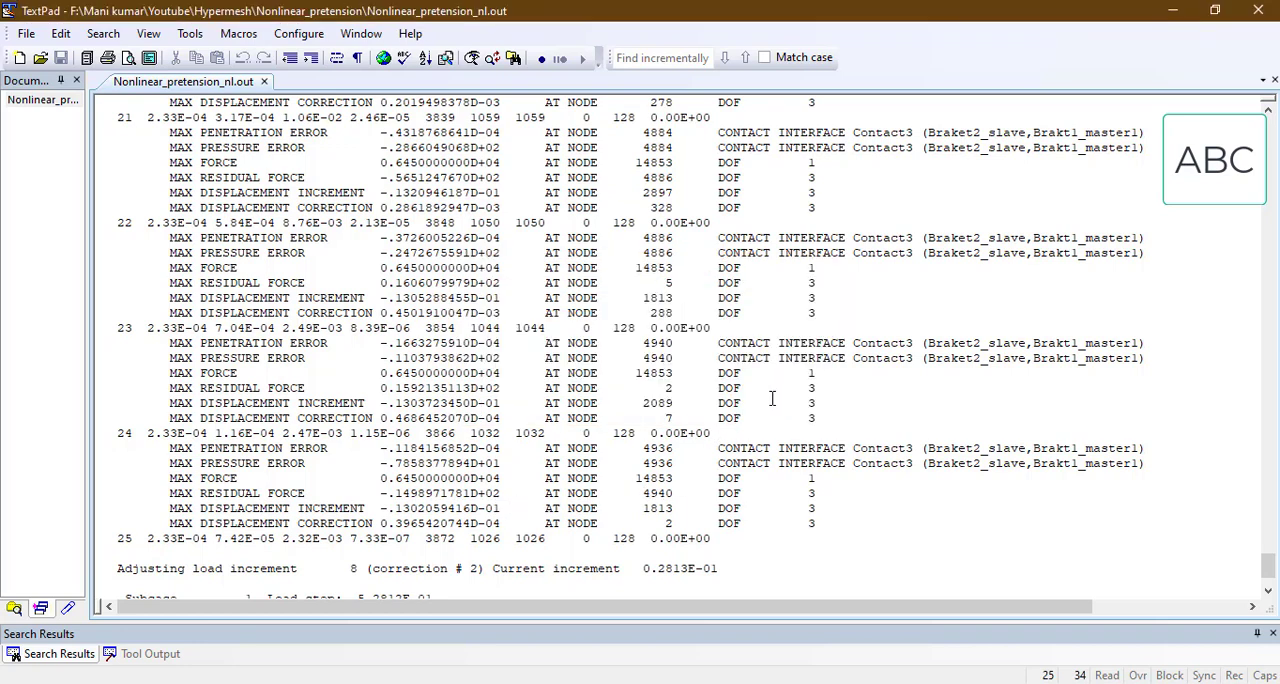
{"action": "left_click_drag", "start_coordinate": [643, 493], "coordinate": [673, 493]}
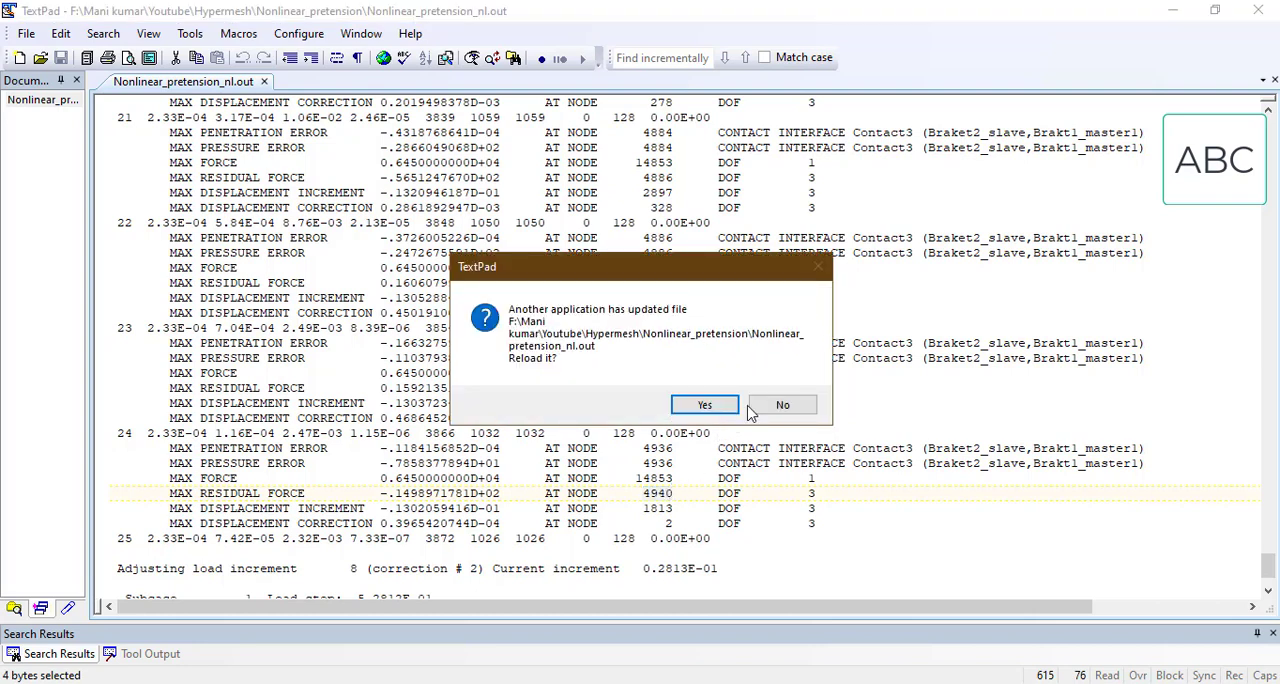
{"action": "left_click", "coordinate": [763, 408]}
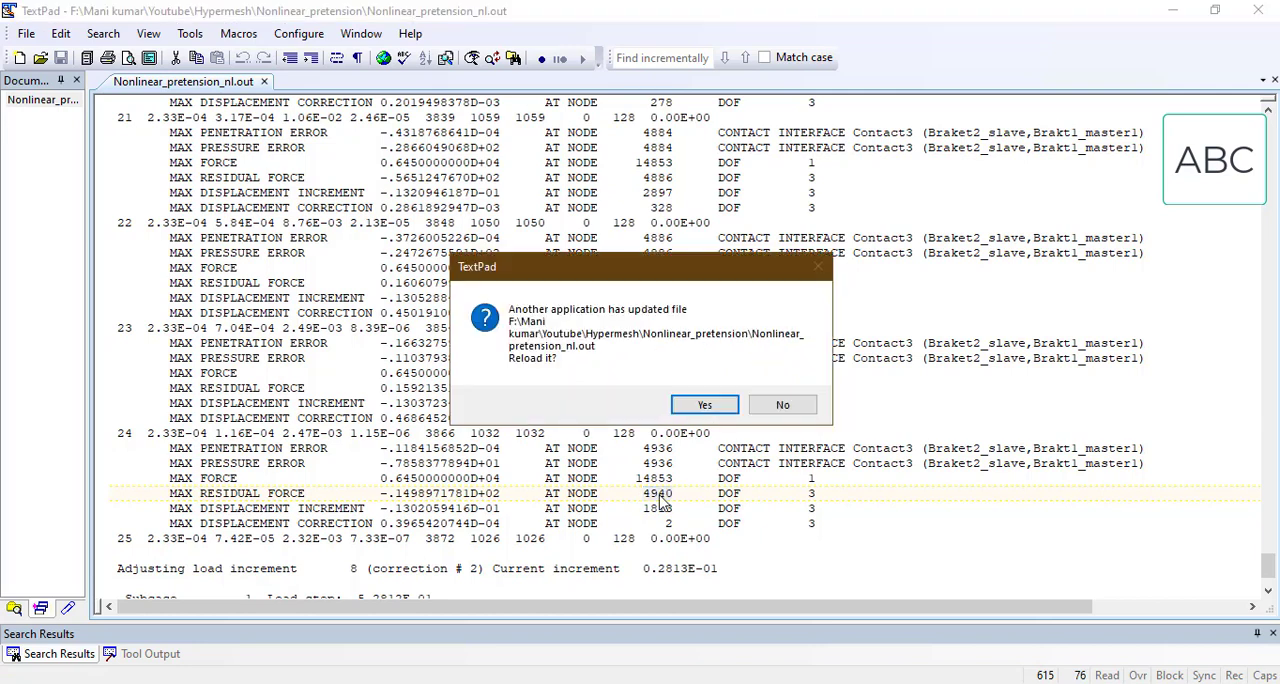
{"action": "left_click", "coordinate": [704, 404]}
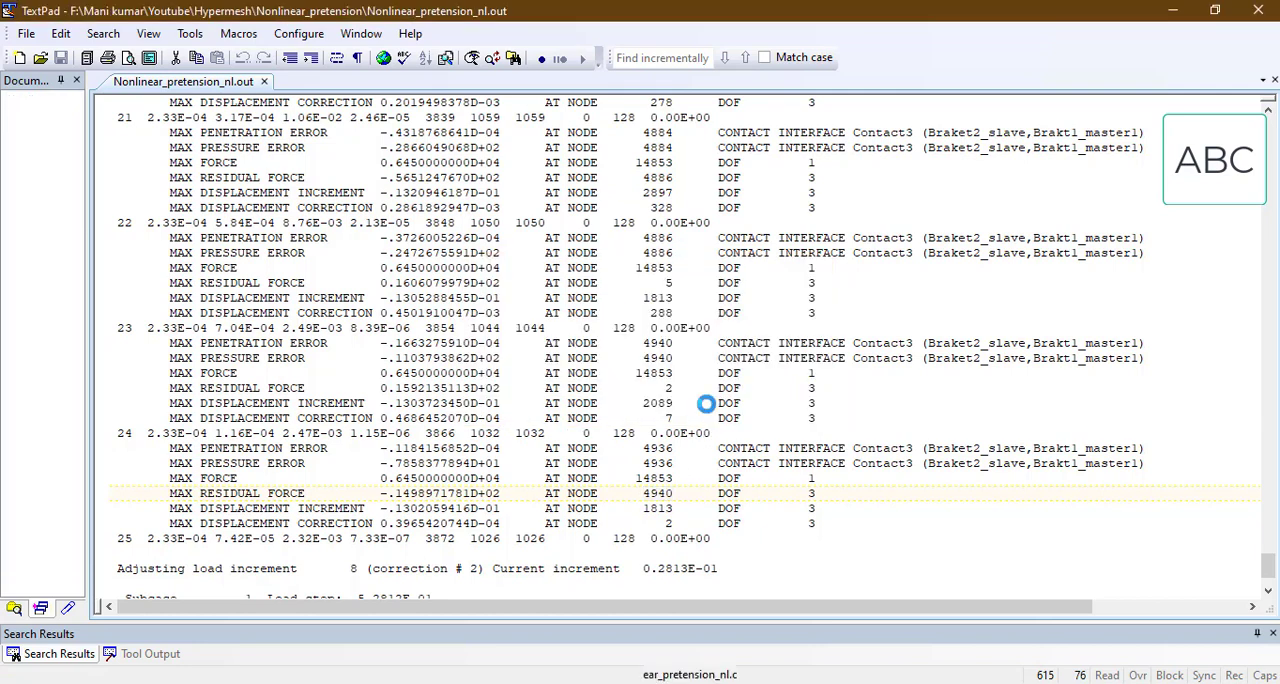
Step: Switch to HyperMesh and add a temporary node at node ID 4940
{"action": "key", "text": "alt+Tab"}
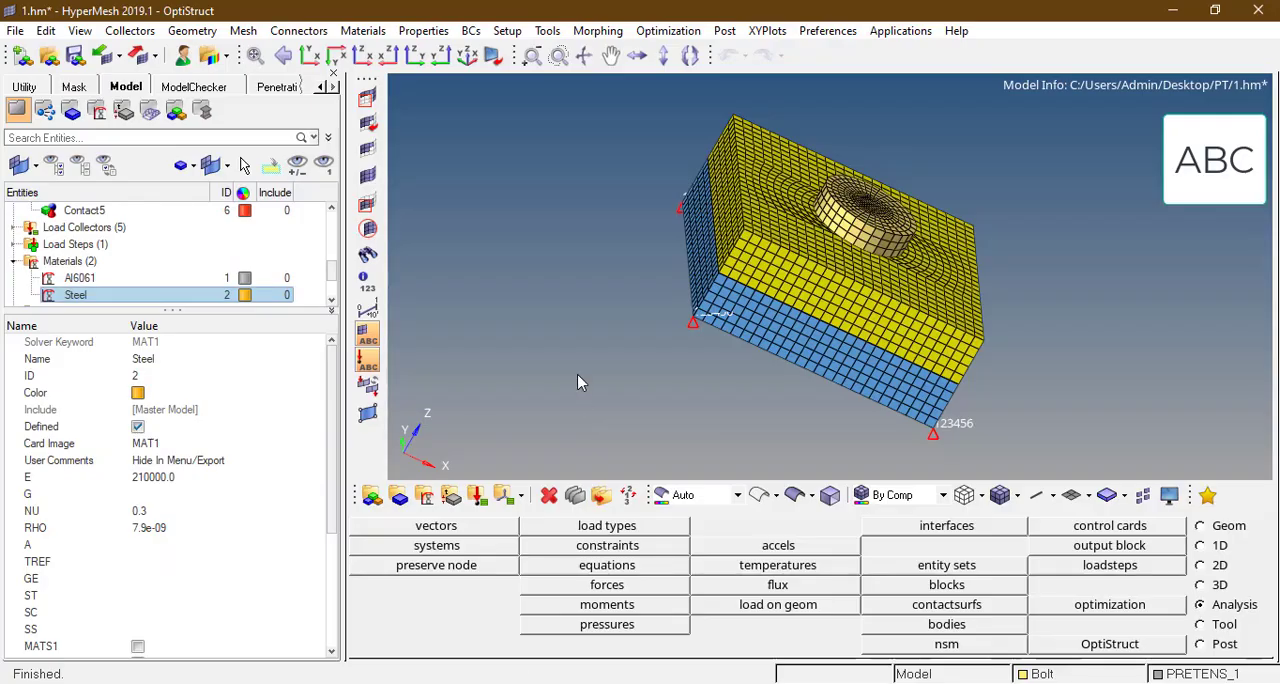
{"action": "left_click", "coordinate": [578, 374]}
{"action": "key", "text": "shift+F2"}
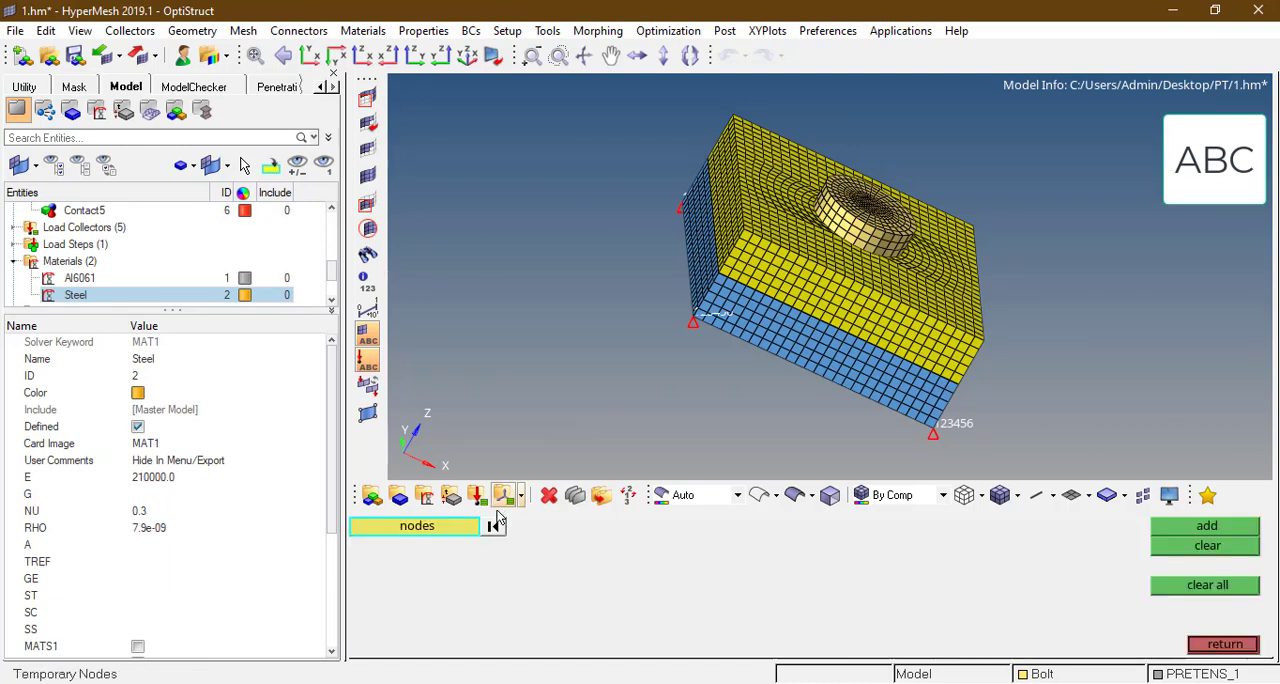
{"action": "left_click", "coordinate": [428, 527]}
{"action": "left_click", "coordinate": [612, 606]}
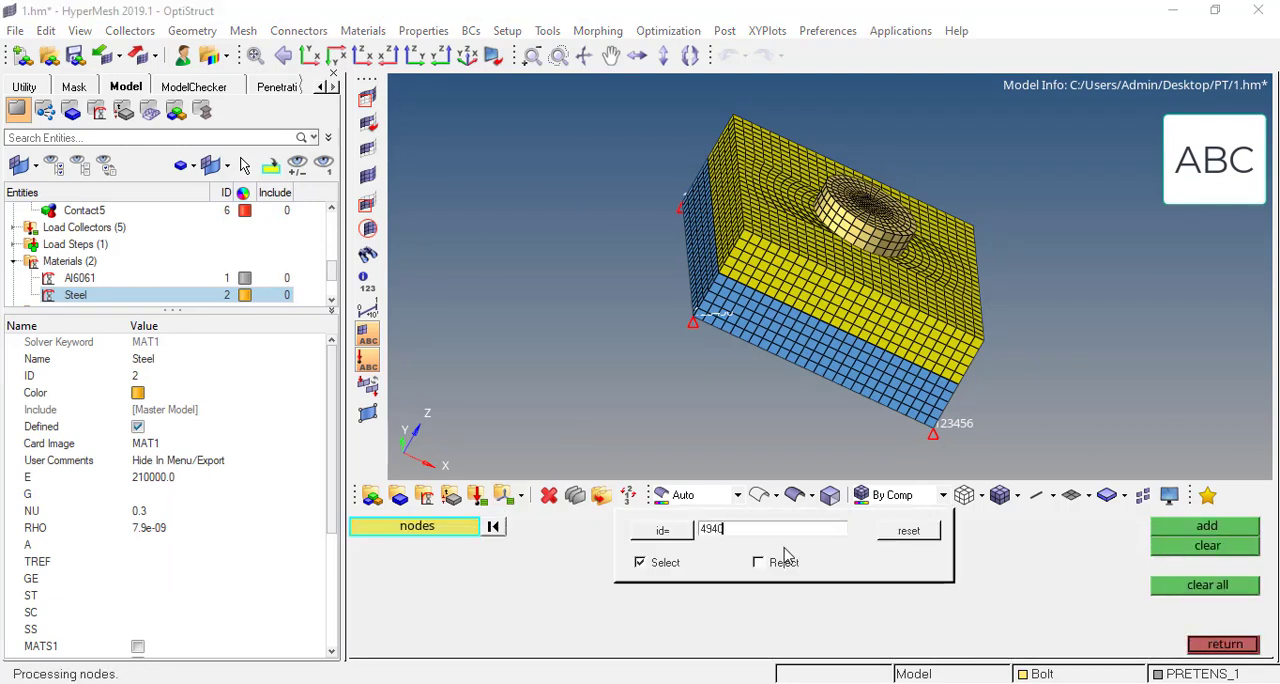
{"action": "key", "text": "Return"}
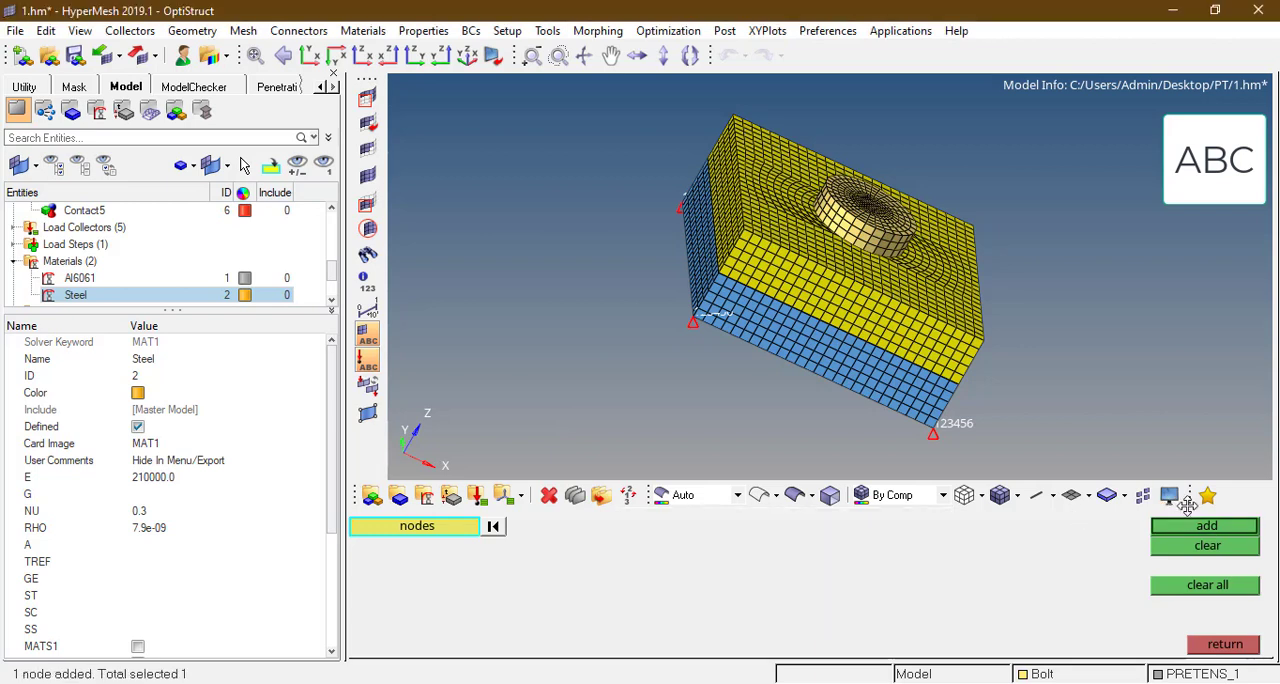
{"action": "left_click", "coordinate": [1200, 527]}
{"action": "left_click", "coordinate": [743, 627]}
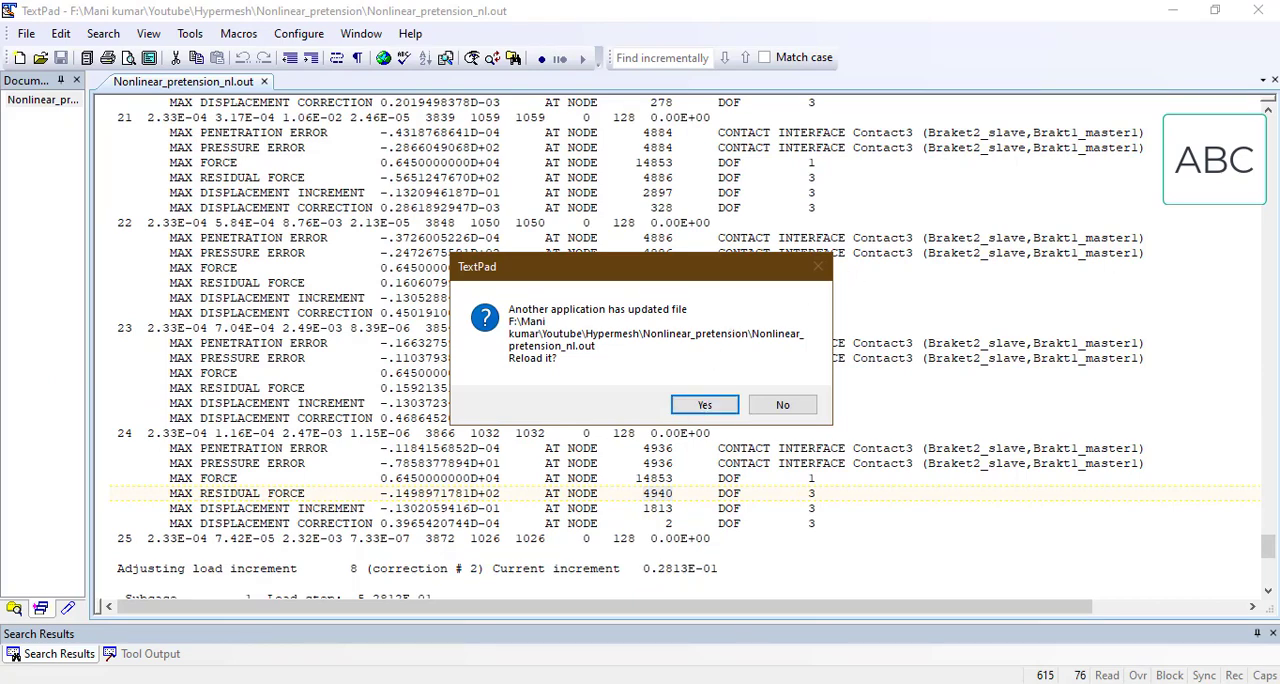
{"action": "left_click", "coordinate": [525, 683]}
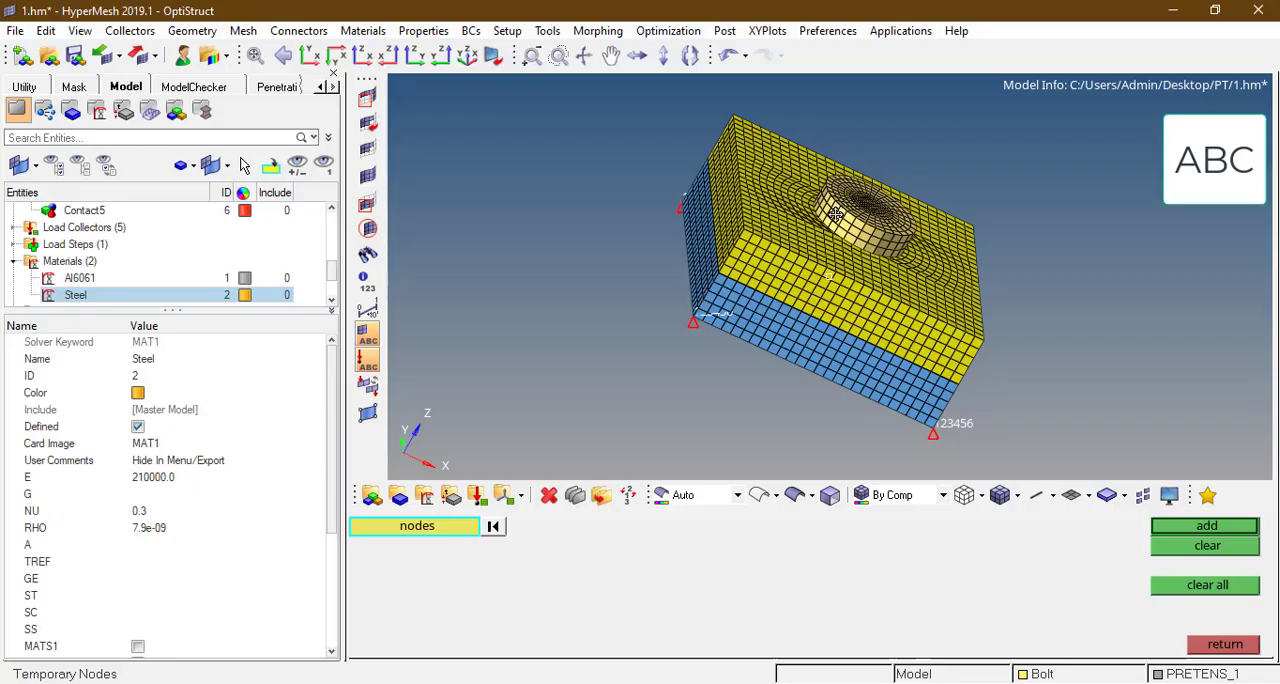
Step: Enlarge the entity list, expand the load collectors and hide the SPC constraints
{"action": "scroll", "coordinate": [335, 287], "scroll_direction": "down", "scroll_amount": 1}
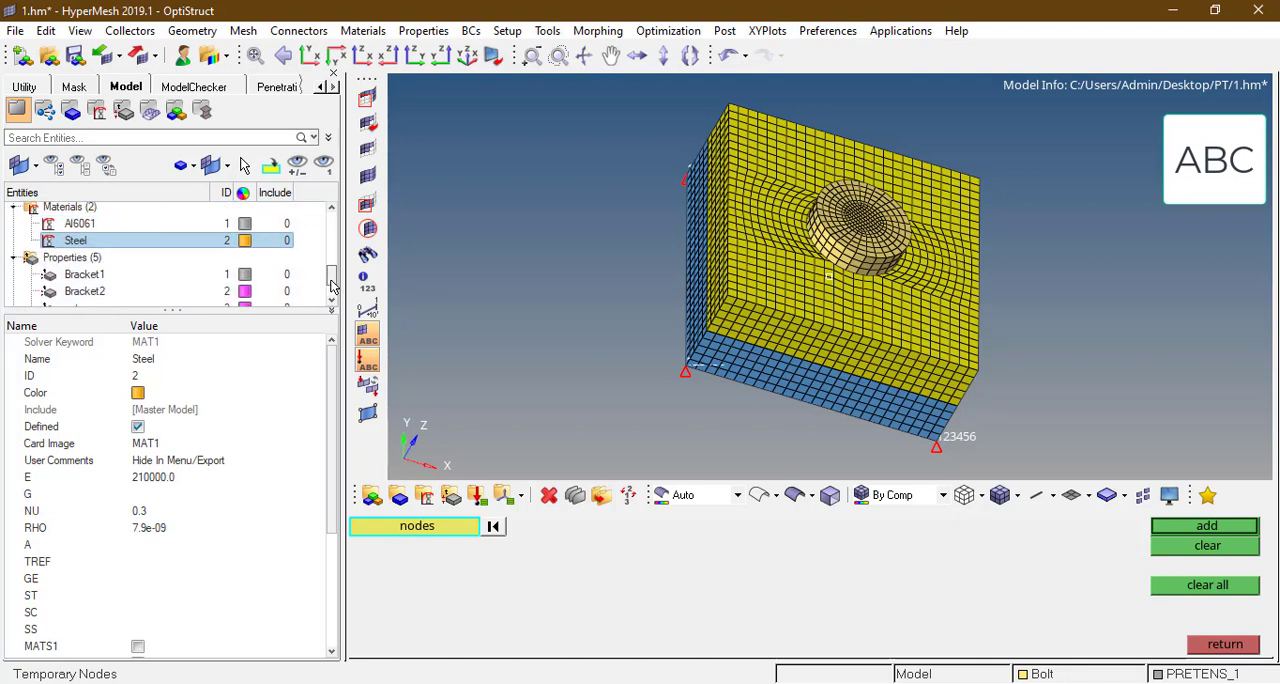
{"action": "scroll", "coordinate": [200, 255], "scroll_direction": "down", "scroll_amount": 2}
{"action": "scroll", "coordinate": [143, 258], "scroll_direction": "up", "scroll_amount": 5}
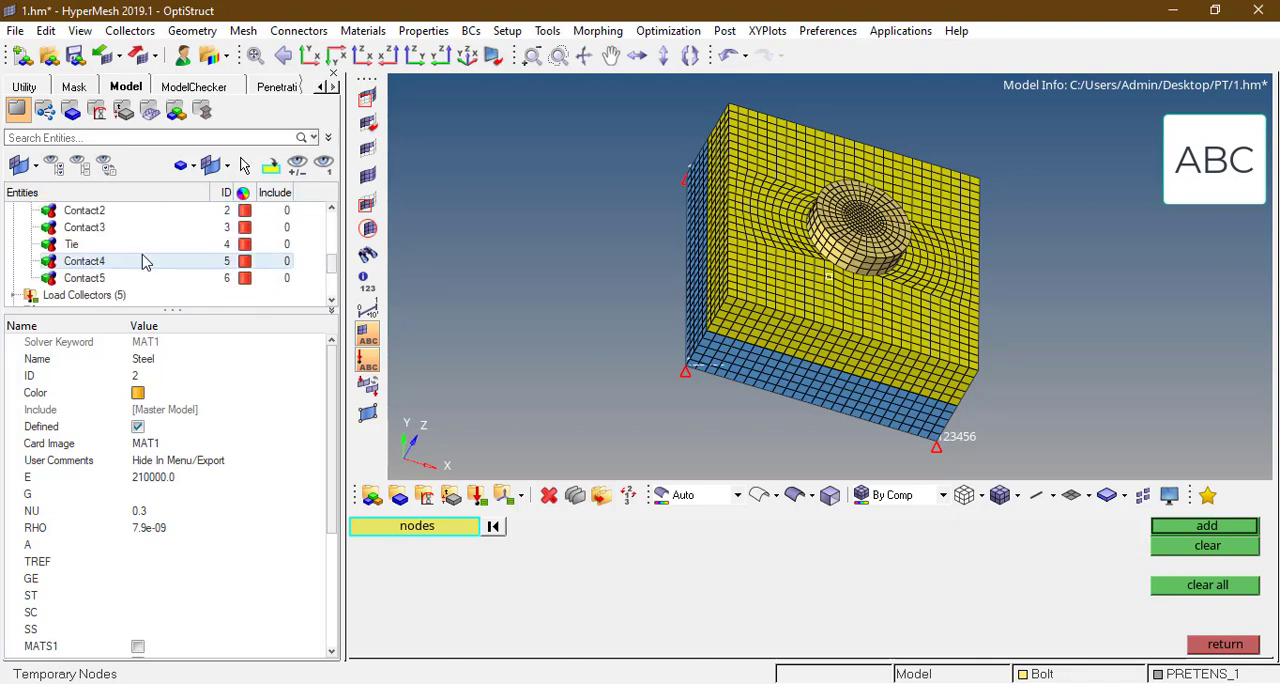
{"action": "scroll", "coordinate": [143, 260], "scroll_direction": "up", "scroll_amount": 6}
{"action": "scroll", "coordinate": [143, 258], "scroll_direction": "up", "scroll_amount": 2}
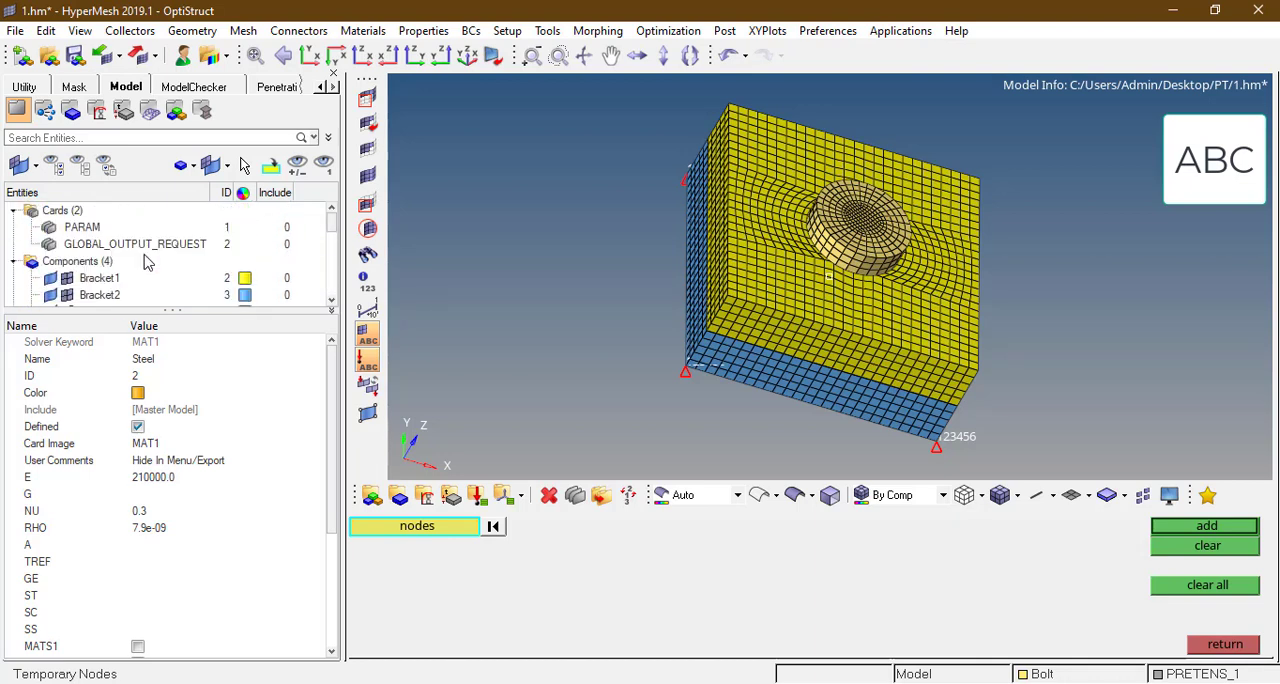
{"action": "scroll", "coordinate": [143, 258], "scroll_direction": "down", "scroll_amount": 6}
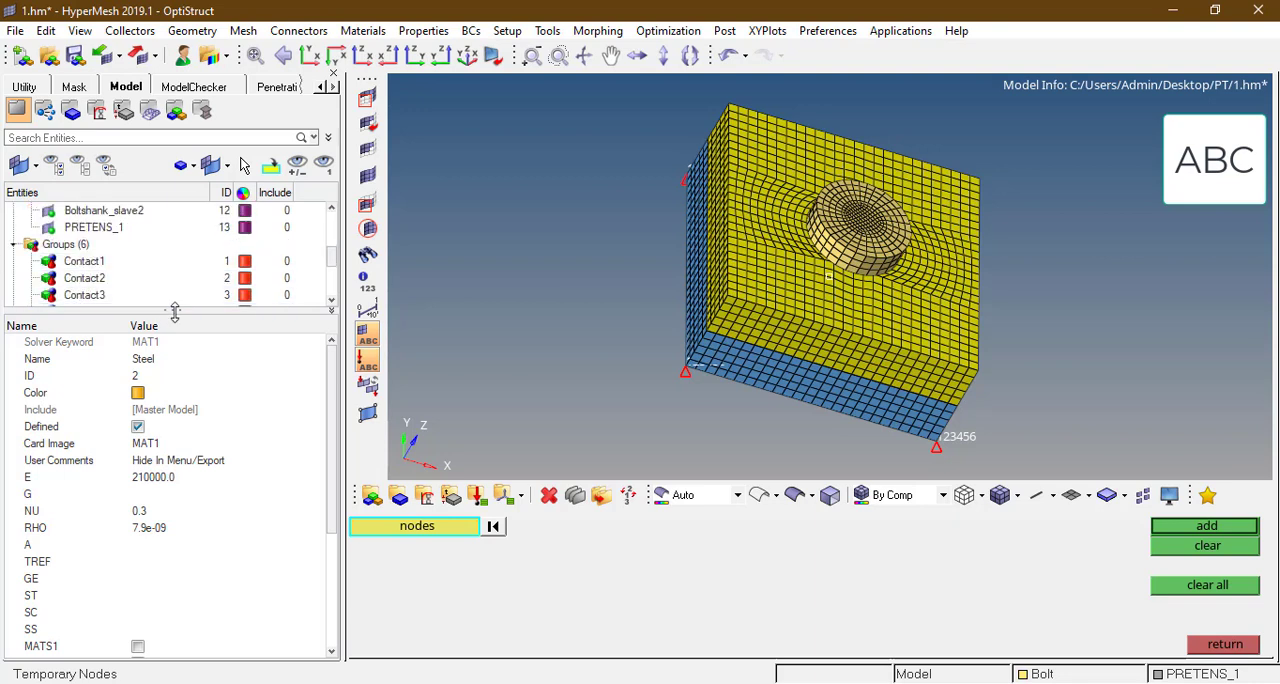
{"action": "left_click_drag", "start_coordinate": [175, 310], "coordinate": [175, 462]}
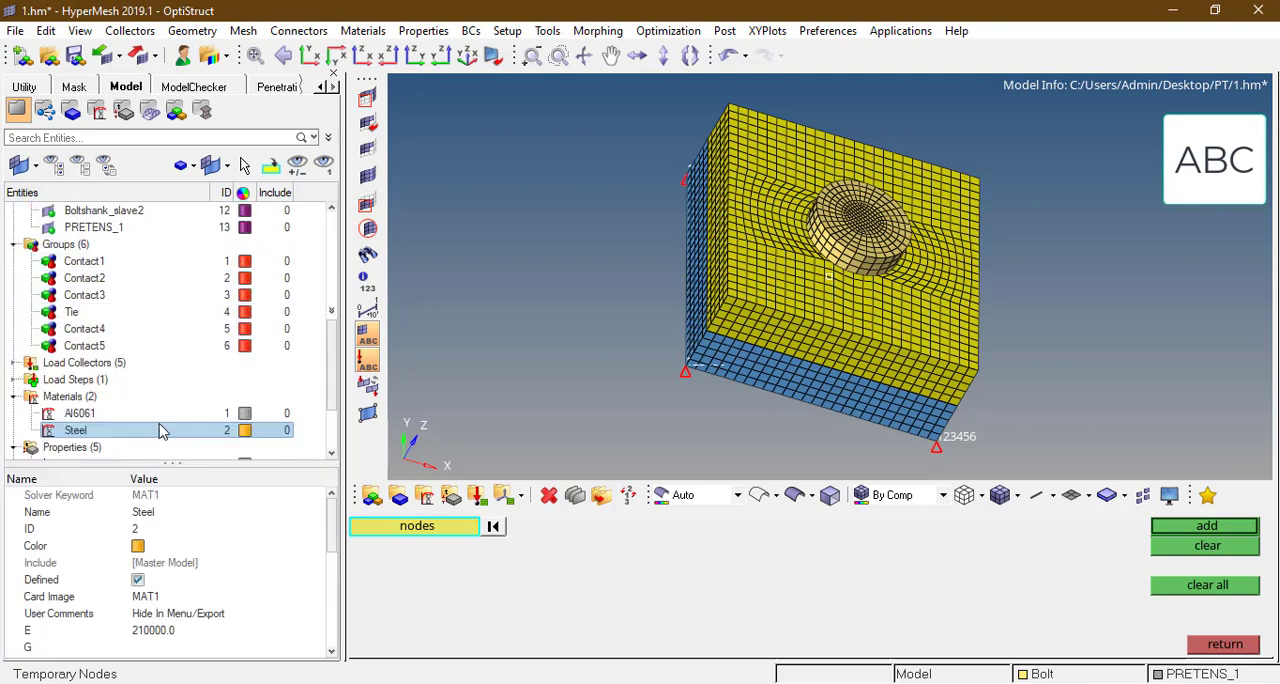
{"action": "left_click", "coordinate": [13, 363]}
{"action": "left_click", "coordinate": [67, 380]}
Step: Hide the Bolt component to expose the bolt hole
{"action": "left_click_drag", "start_coordinate": [848, 213], "coordinate": [747, 308], "text": "ctrl"}
{"action": "key", "text": "d"}
{"action": "right_click", "coordinate": [840, 243]}
{"action": "scroll", "coordinate": [824, 281], "scroll_direction": "up", "scroll_amount": 5, "text": "ctrl"}
Step: Hide the groups Contact1 to Contact5 and Tie, and the PRETENS_1 contact surface
{"action": "left_click", "coordinate": [50, 261]}
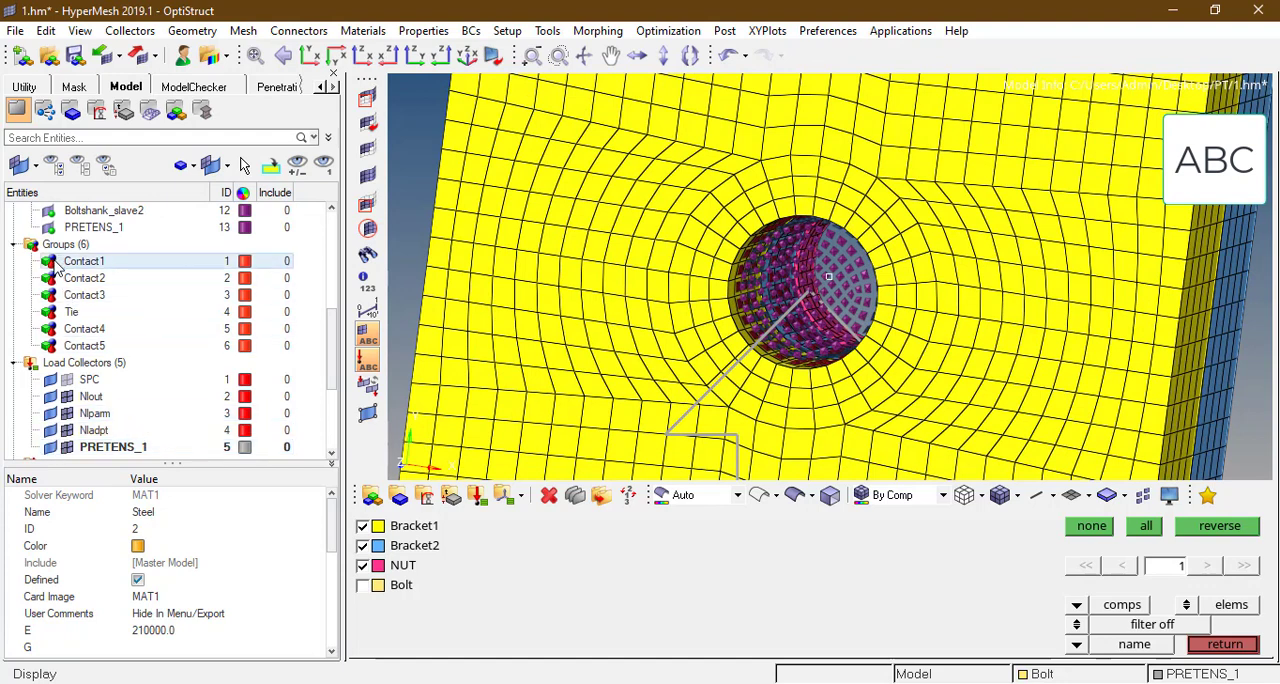
{"action": "left_click", "coordinate": [50, 278]}
{"action": "left_click", "coordinate": [50, 295]}
{"action": "left_click", "coordinate": [50, 312]}
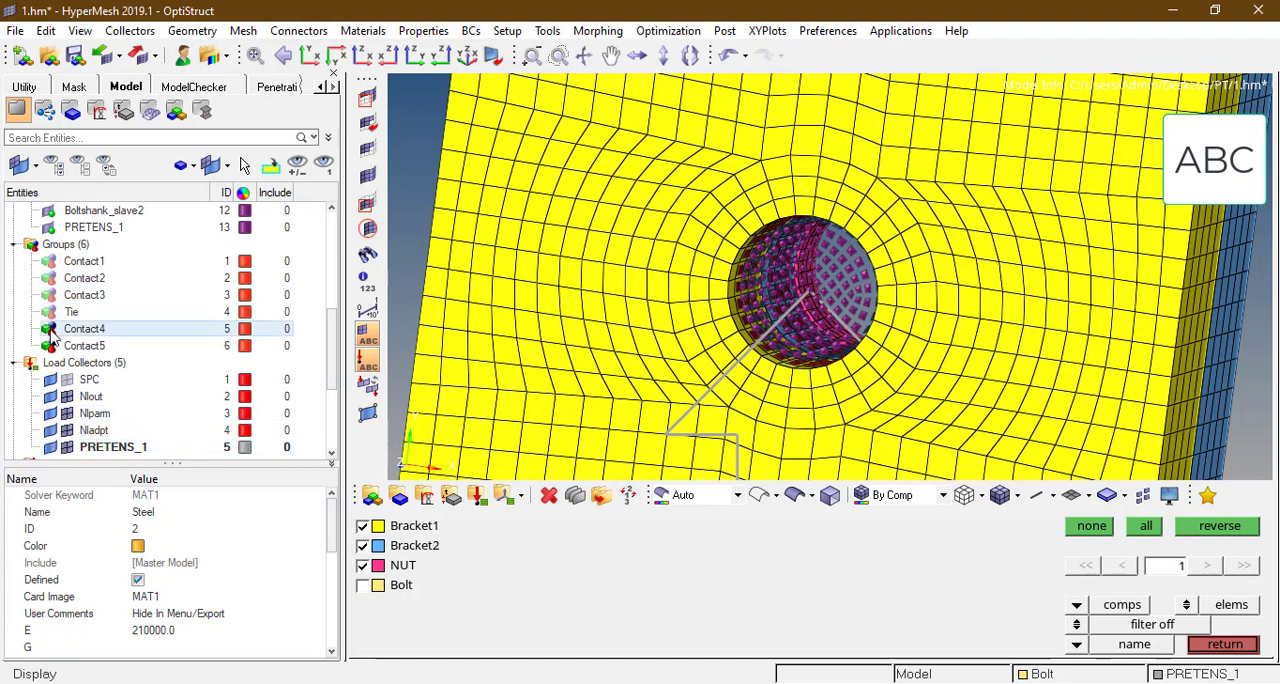
{"action": "left_click", "coordinate": [50, 329]}
{"action": "left_click", "coordinate": [84, 345]}
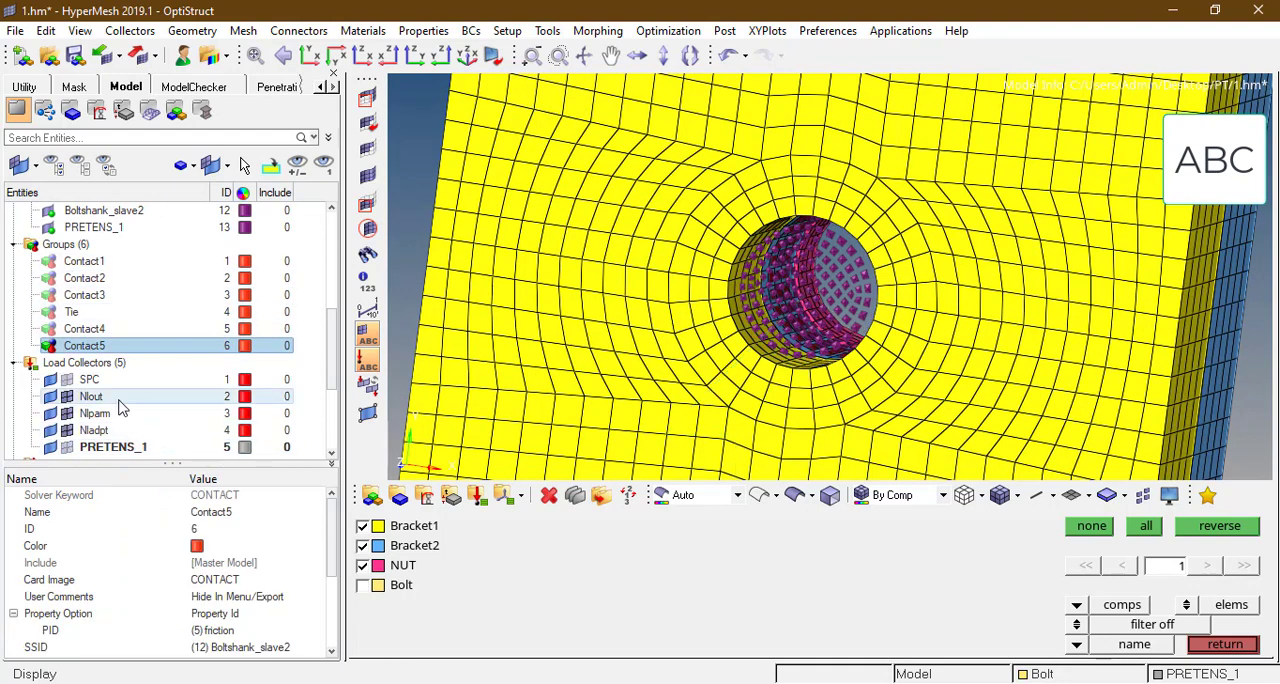
{"action": "left_click", "coordinate": [50, 345]}
{"action": "left_click", "coordinate": [50, 344]}
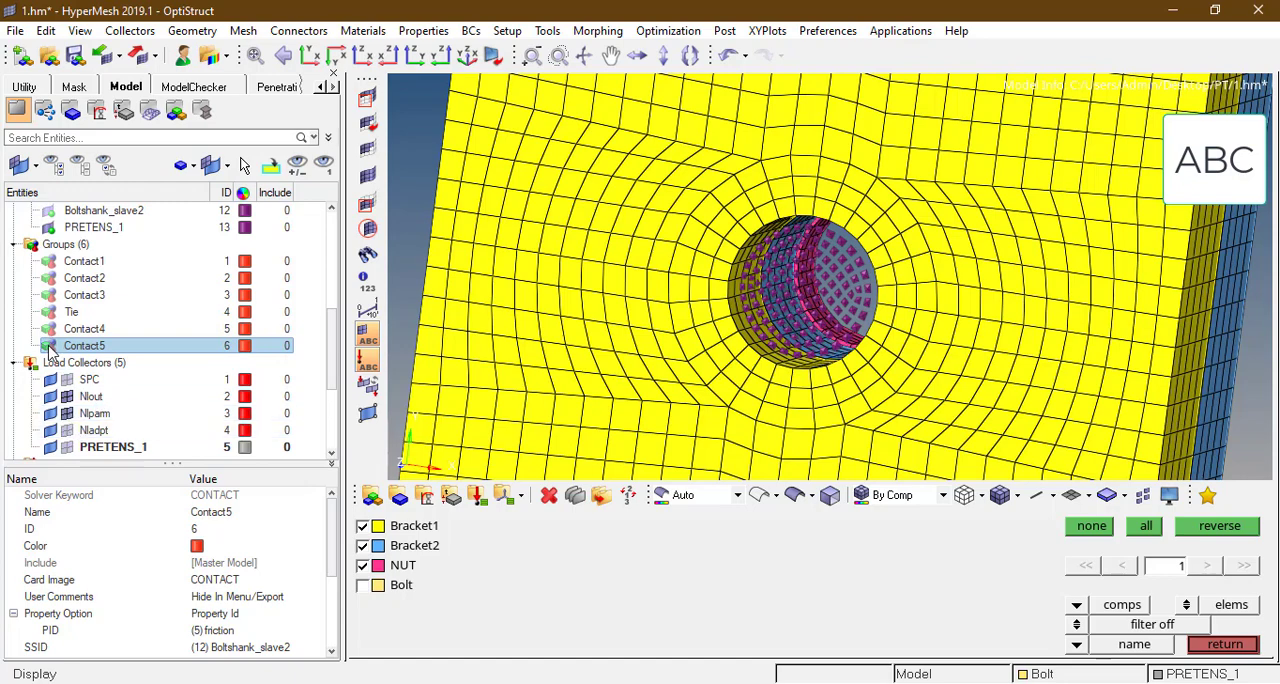
{"action": "left_click", "coordinate": [50, 345]}
{"action": "left_click", "coordinate": [50, 345]}
{"action": "left_click_drag", "start_coordinate": [782, 324], "coordinate": [855, 249], "text": "ctrl"}
{"action": "left_click", "coordinate": [50, 228]}
Step: Inspect the mesh around the bolt hole in wireframe to locate the temporary node, and restore the shaded mesh display
{"action": "scroll", "coordinate": [860, 290], "scroll_direction": "down", "scroll_amount": 3, "text": "ctrl"}
{"action": "right_click_drag", "start_coordinate": [867, 333], "coordinate": [878, 312], "text": "ctrl"}
{"action": "mouse_move", "coordinate": [878, 312]}
{"action": "left_mouse_down", "text": "ctrl"}
{"action": "mouse_move", "coordinate": [874, 282]}
{"action": "mouse_move", "coordinate": [876, 346]}
{"action": "left_mouse_up", "text": "ctrl"}
{"action": "left_click", "coordinate": [965, 495]}
{"action": "scroll", "coordinate": [830, 270], "scroll_direction": "down", "scroll_amount": 10, "text": "ctrl"}
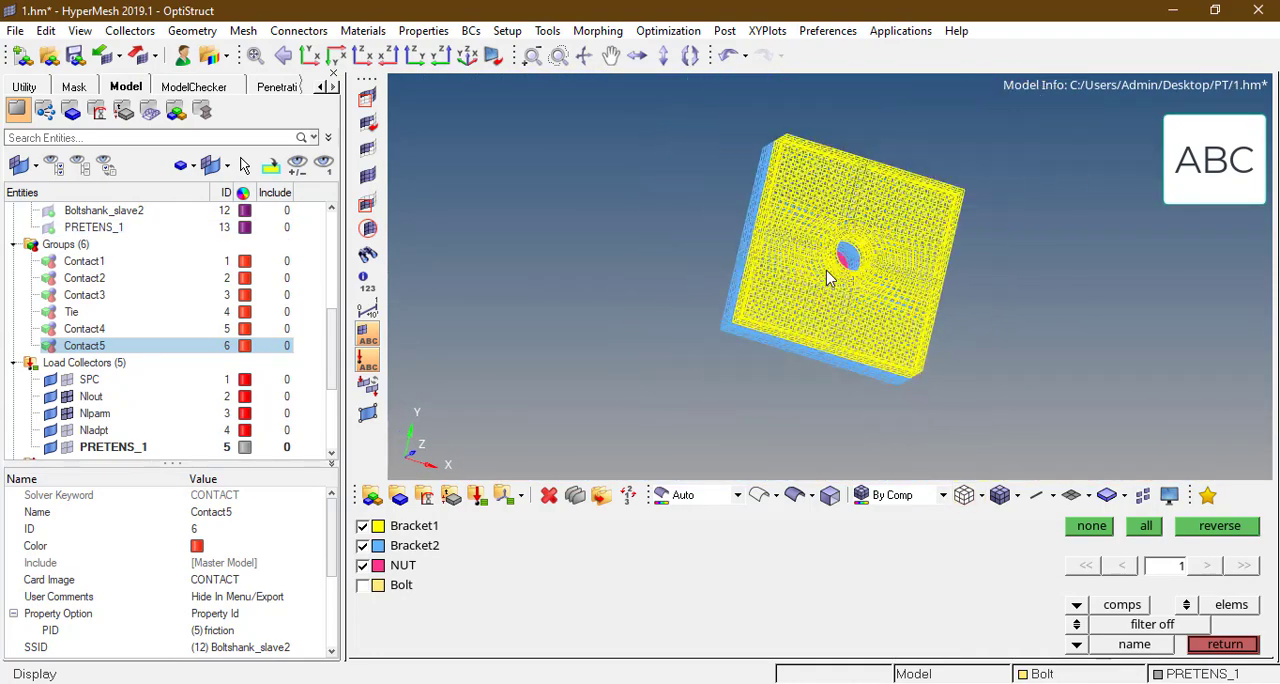
{"action": "scroll", "coordinate": [842, 258], "scroll_direction": "up", "scroll_amount": 10, "text": "ctrl"}
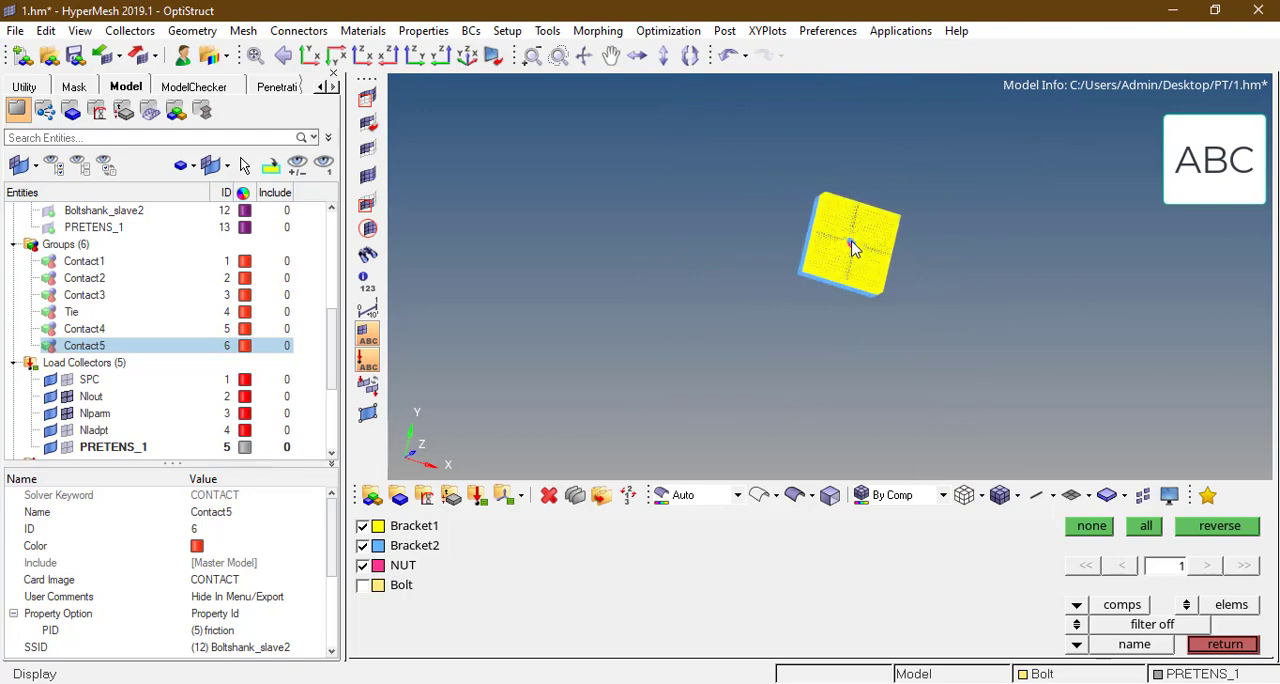
{"action": "left_click", "coordinate": [998, 495]}
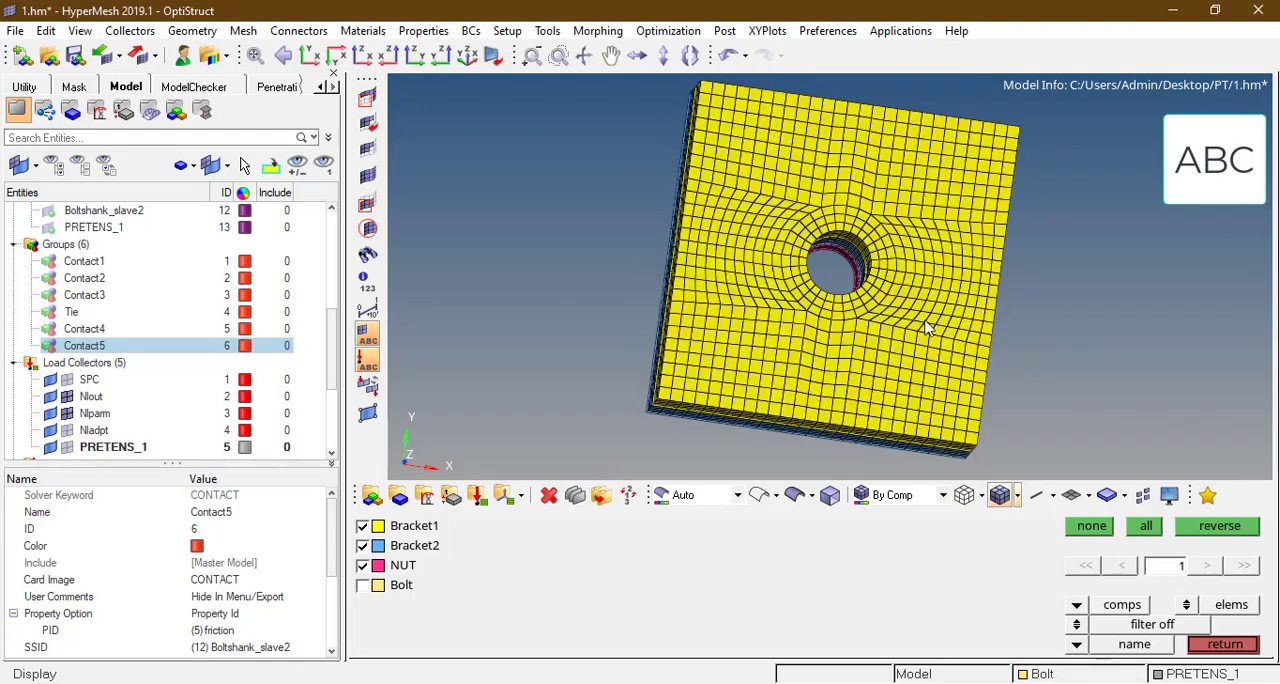
Step: Hide Bracket1, examine the temporary node beside the hole on Bracket2, and fit the model in view
{"action": "left_click", "coordinate": [804, 328]}
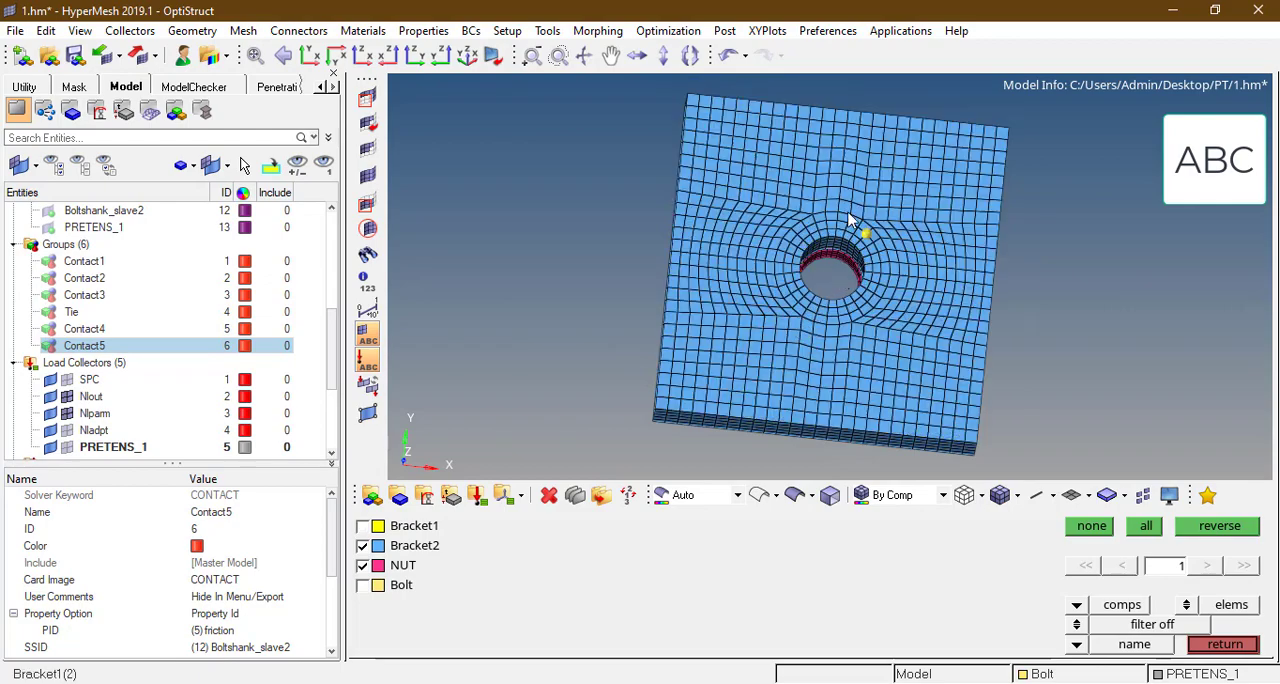
{"action": "scroll", "coordinate": [857, 223], "scroll_direction": "up", "scroll_amount": 5, "text": "ctrl"}
{"action": "left_click_drag", "start_coordinate": [885, 265], "coordinate": [876, 226], "text": "ctrl"}
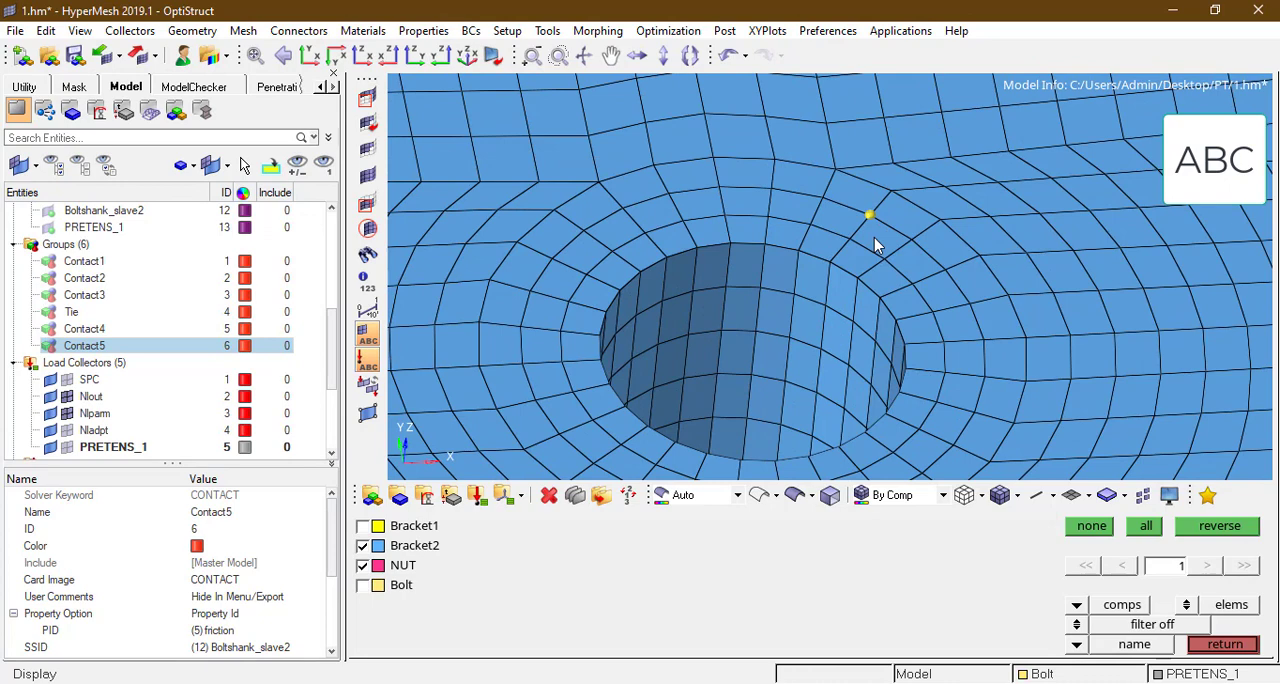
{"action": "key", "text": "f"}
{"action": "key", "text": "Escape"}
{"action": "key", "text": "Escape"}
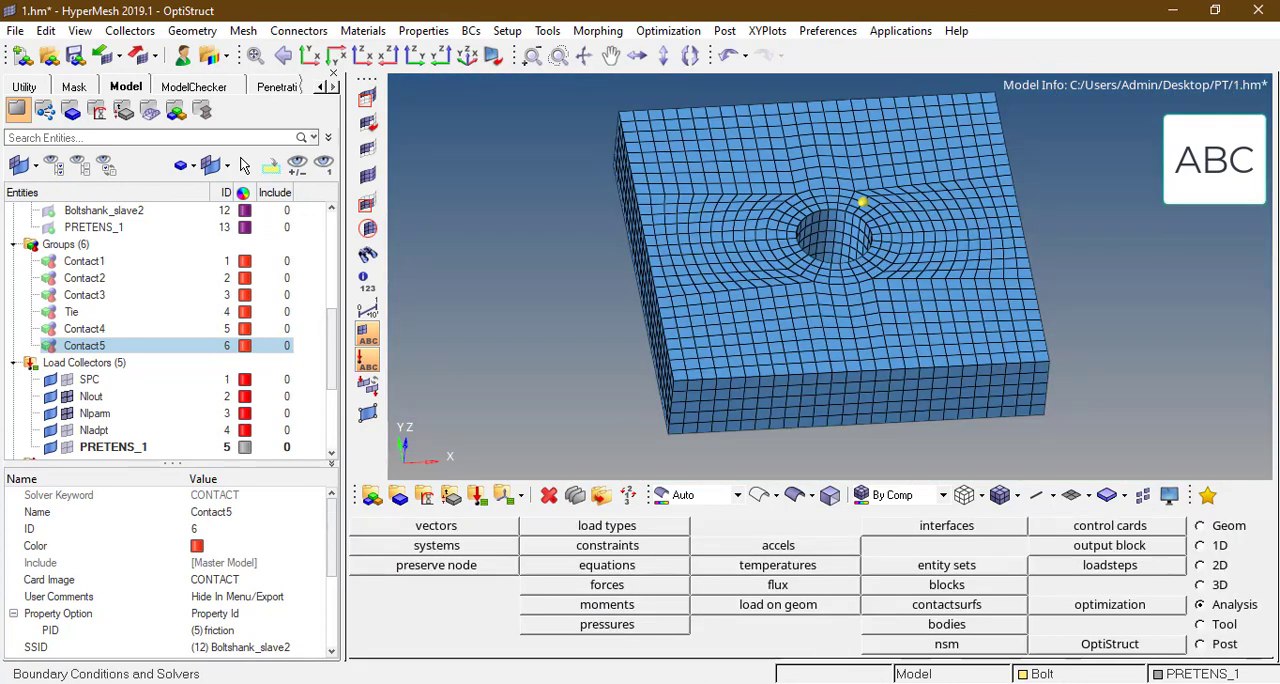
Step: Switch to TextPad and keep reloading Nonlinear_pretension.out up to iteration 18 of load increment 8, correction #2
{"action": "mouse_move", "coordinate": [666, 660]}
{"action": "left_click", "coordinate": [535, 622]}
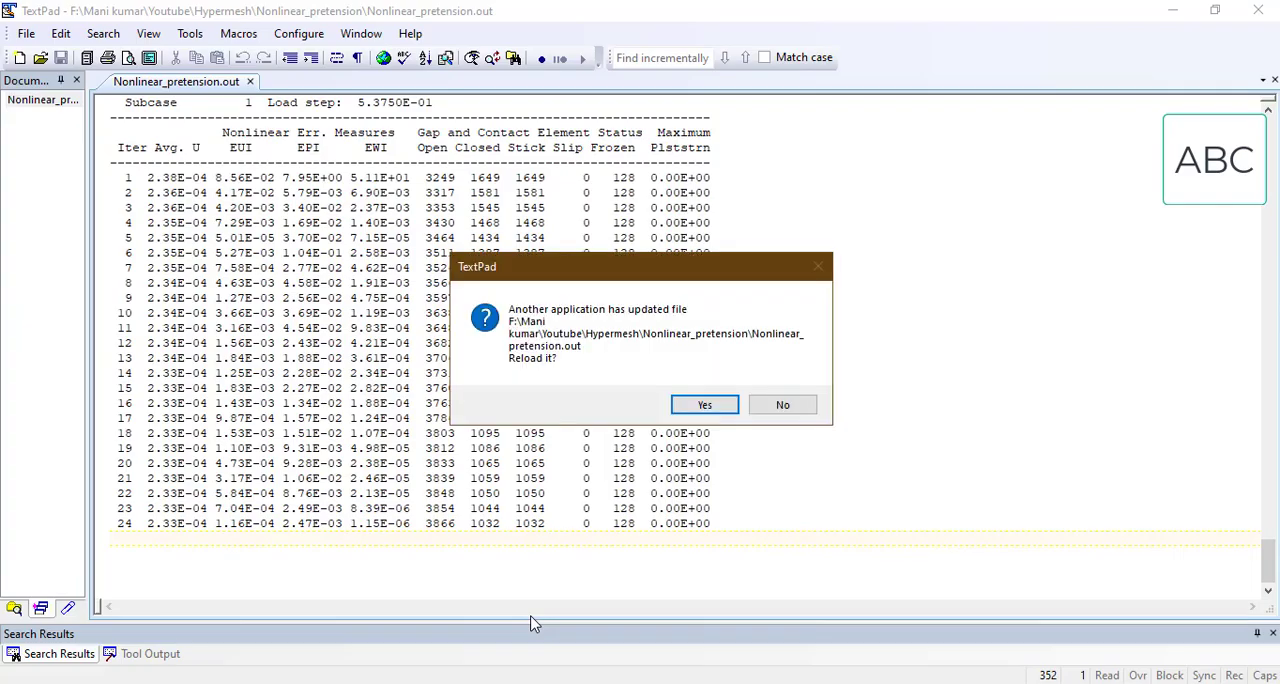
{"action": "left_click", "coordinate": [704, 404]}
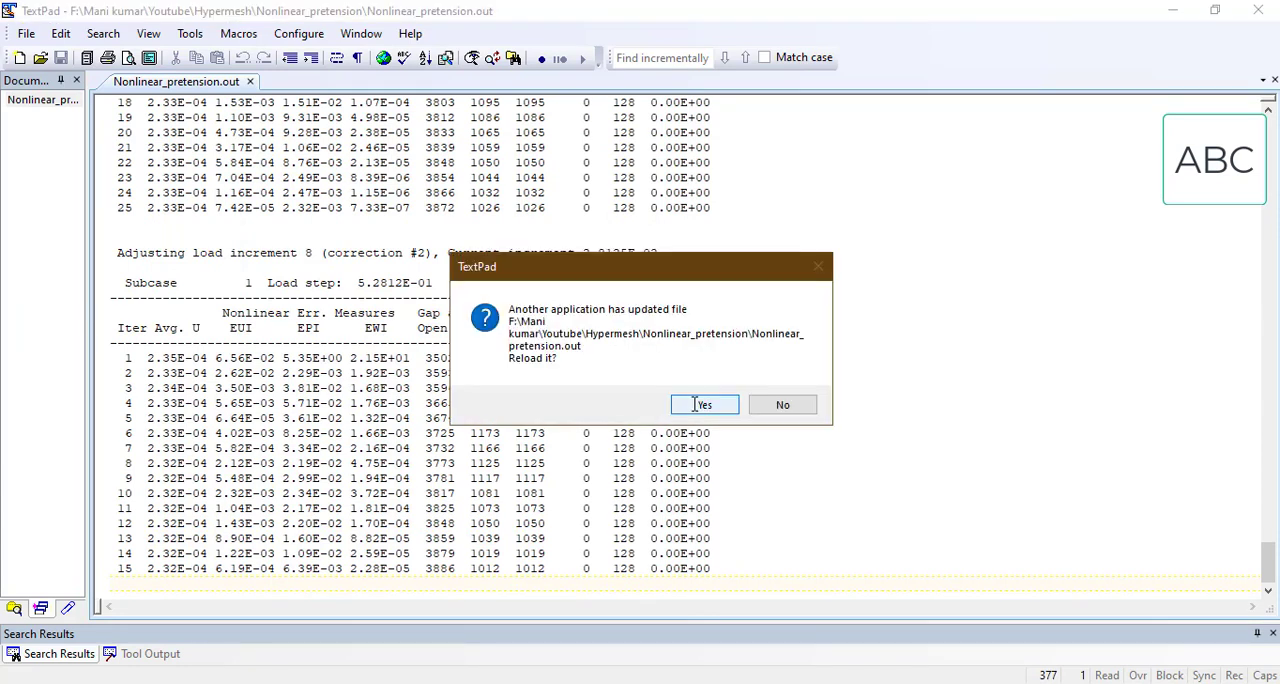
{"action": "left_click", "coordinate": [694, 403]}
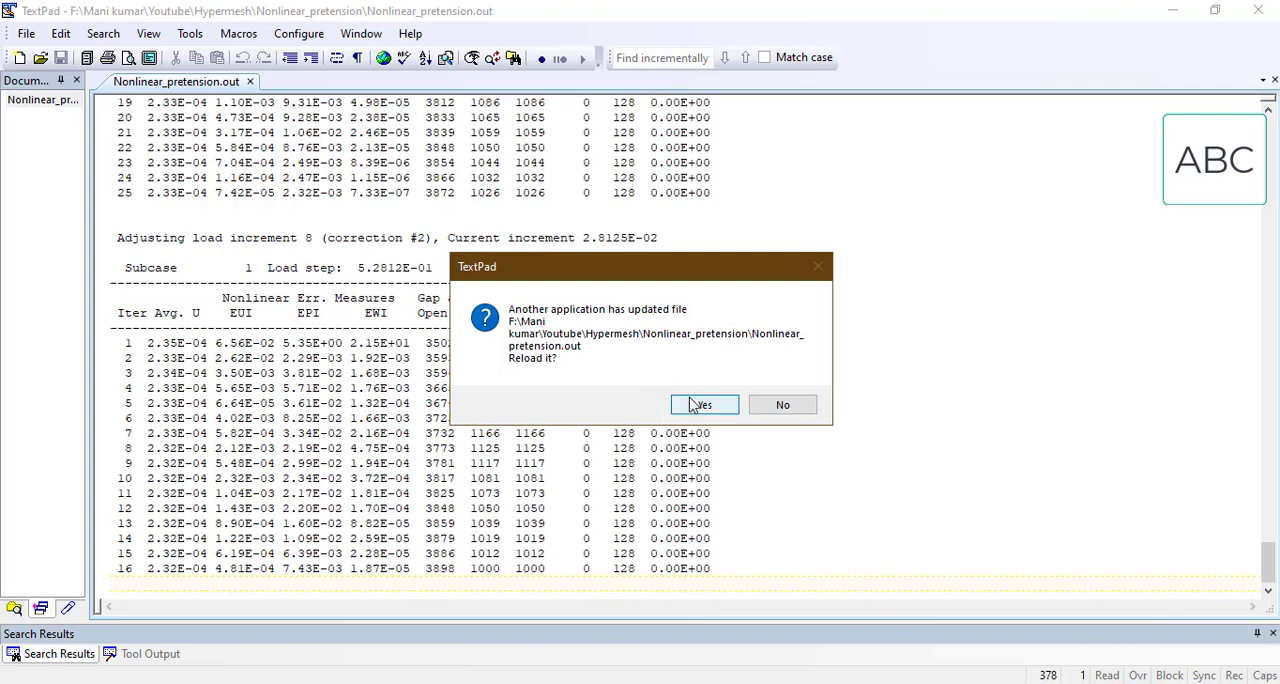
{"action": "left_click", "coordinate": [692, 402]}
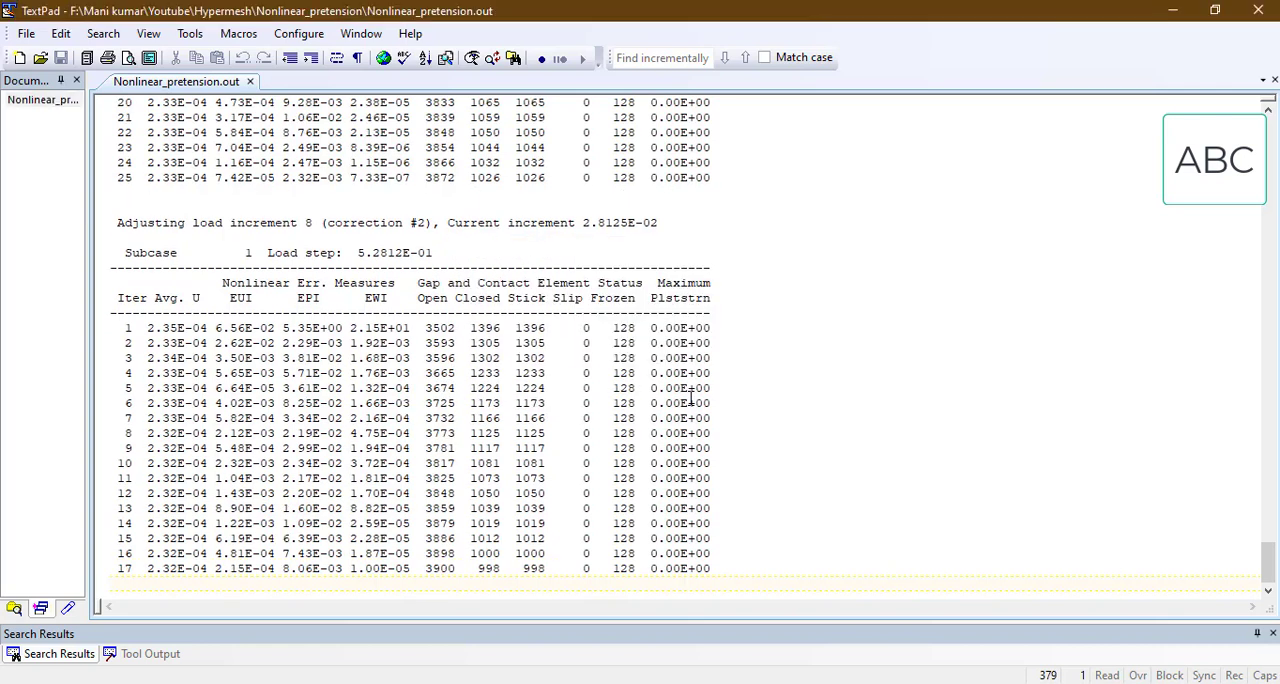
{"action": "left_click", "coordinate": [694, 405]}
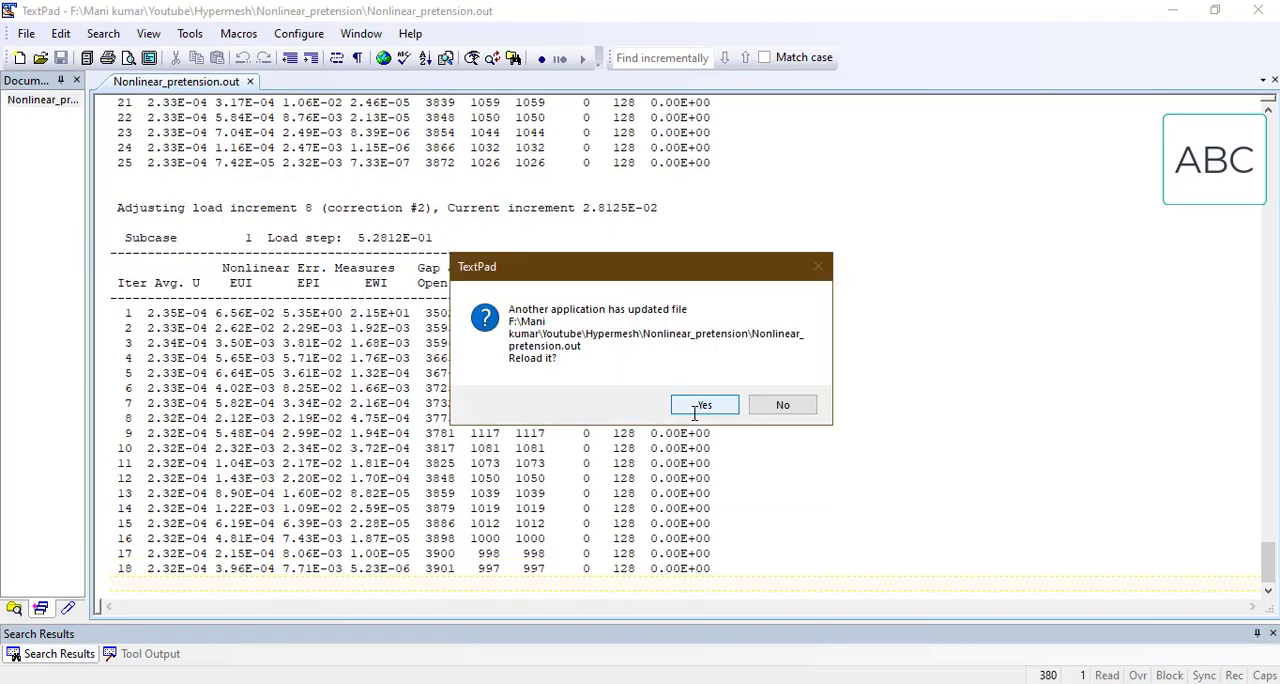
Step: Keep reloading Nonlinear_pretension.out up to iteration 1 of load increment 9, and bring up the updated Nonlinear_pretension_nl.out
{"action": "left_click", "coordinate": [705, 405]}
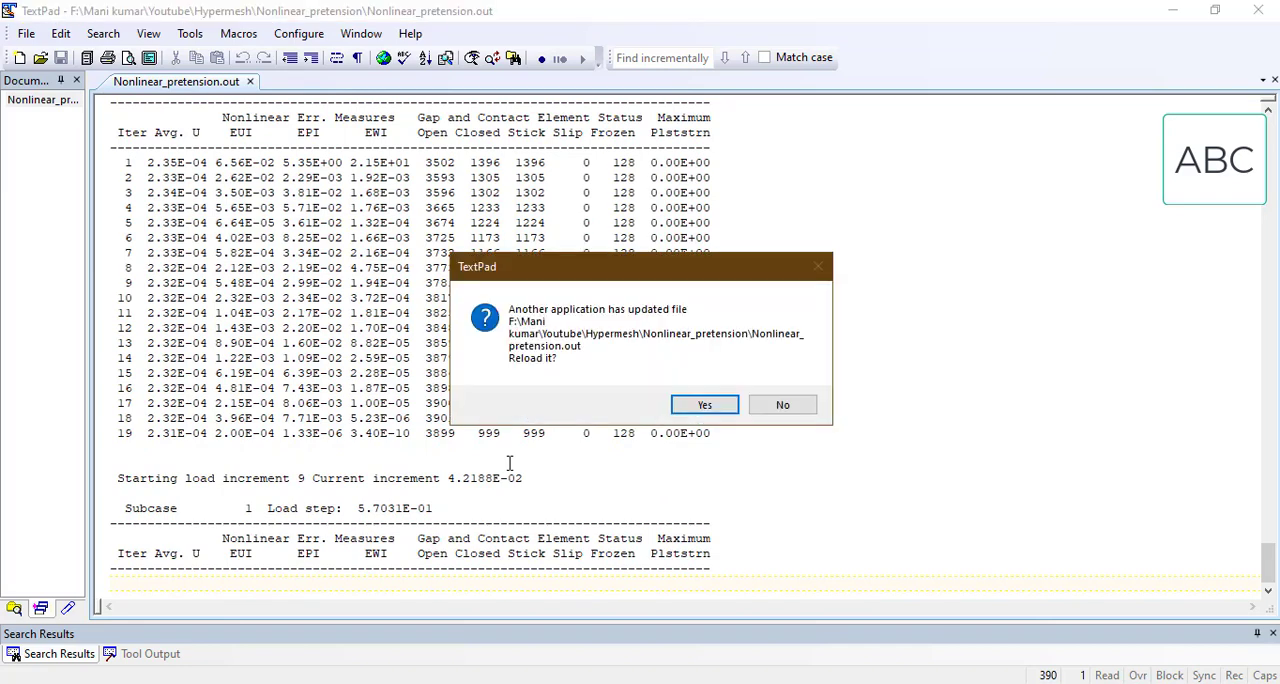
{"action": "left_click", "coordinate": [704, 405]}
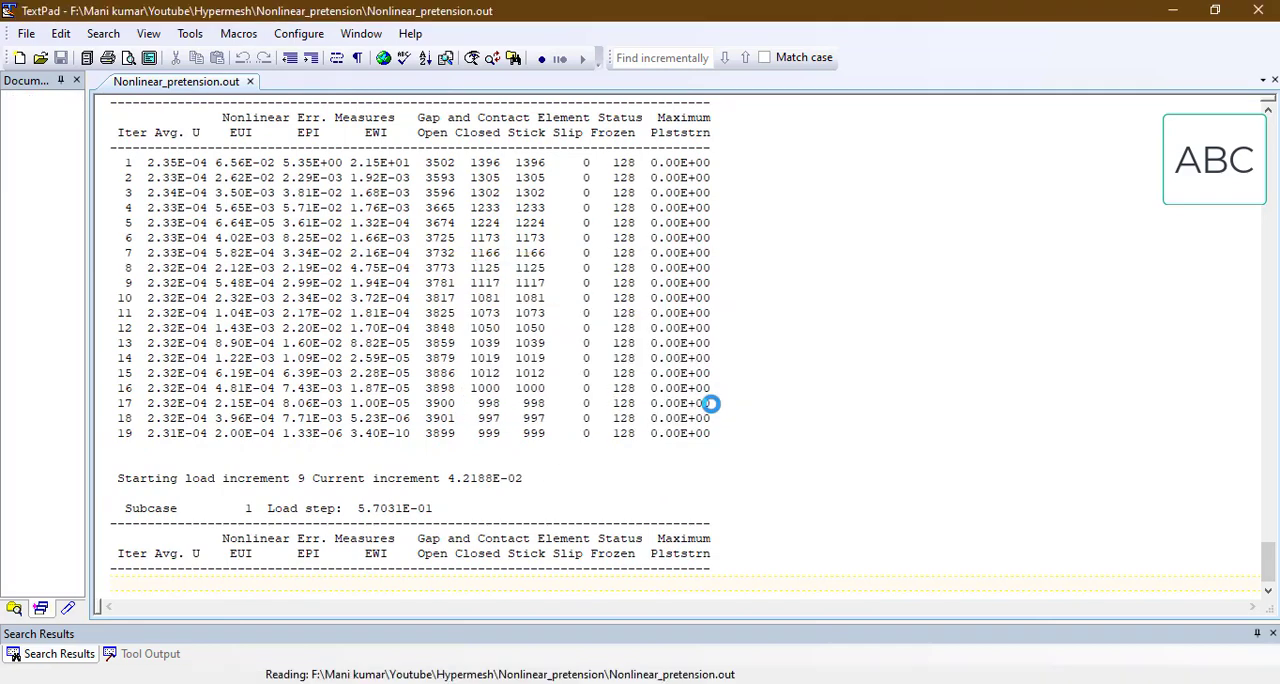
{"action": "mouse_move", "coordinate": [700, 683]}
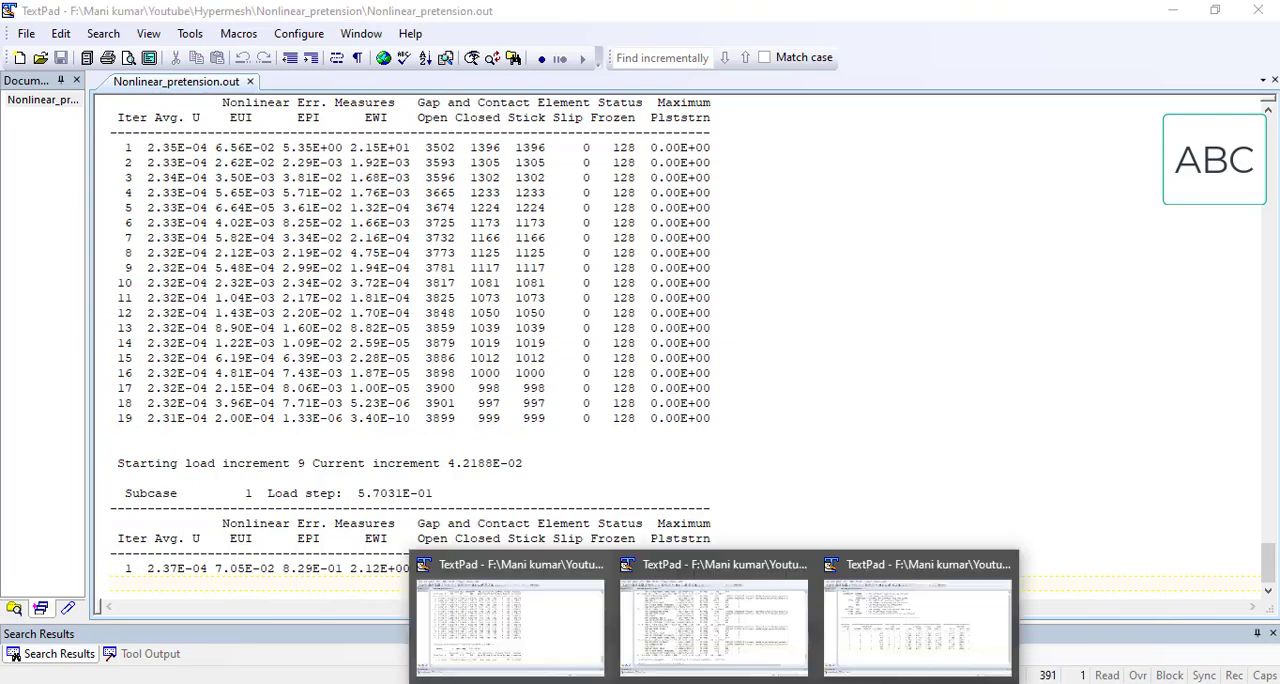
{"action": "left_click", "coordinate": [777, 625]}
{"action": "left_click", "coordinate": [705, 404]}
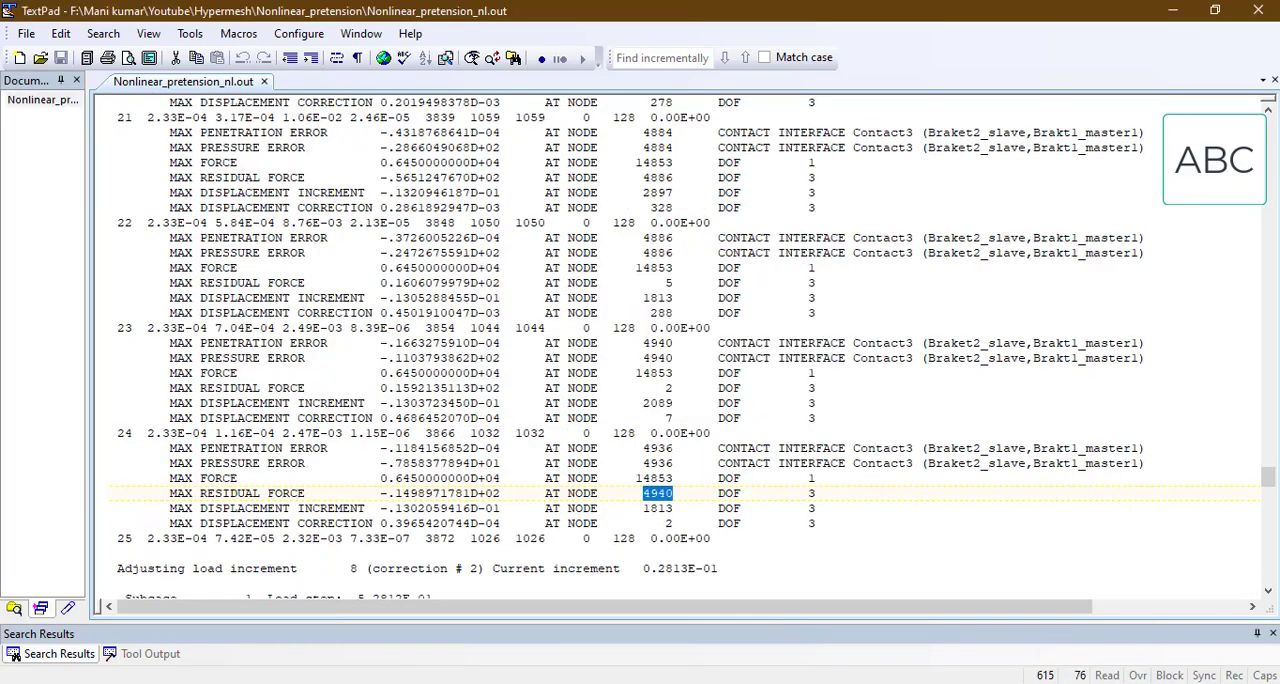
Step: Switch to Nonlinear_pretension.monitor and reload it to check the convergence status of load increment 8 and its cutbacks
{"action": "mouse_move", "coordinate": [700, 683]}
{"action": "left_click", "coordinate": [890, 612]}
{"action": "left_click", "coordinate": [686, 404]}
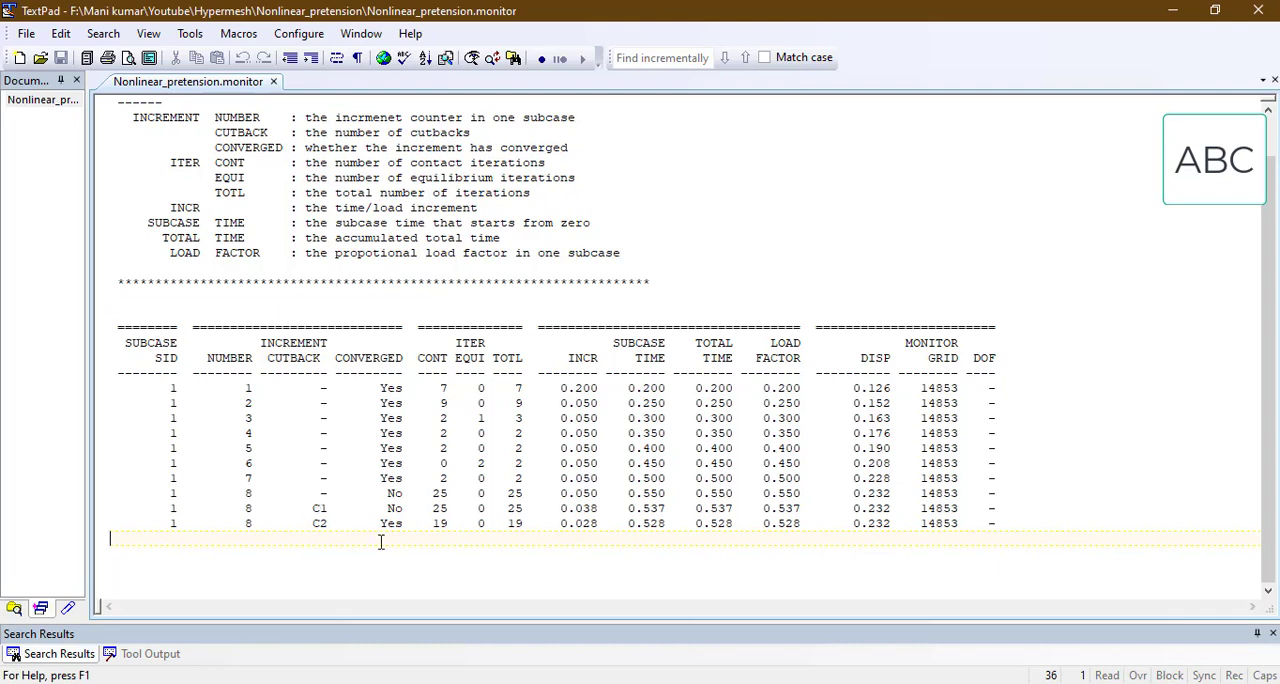
Step: Return to Nonlinear_pretension.out and keep reloading it through load increments 9 and 10 until load increment 11 is under way
{"action": "mouse_move", "coordinate": [714, 682]}
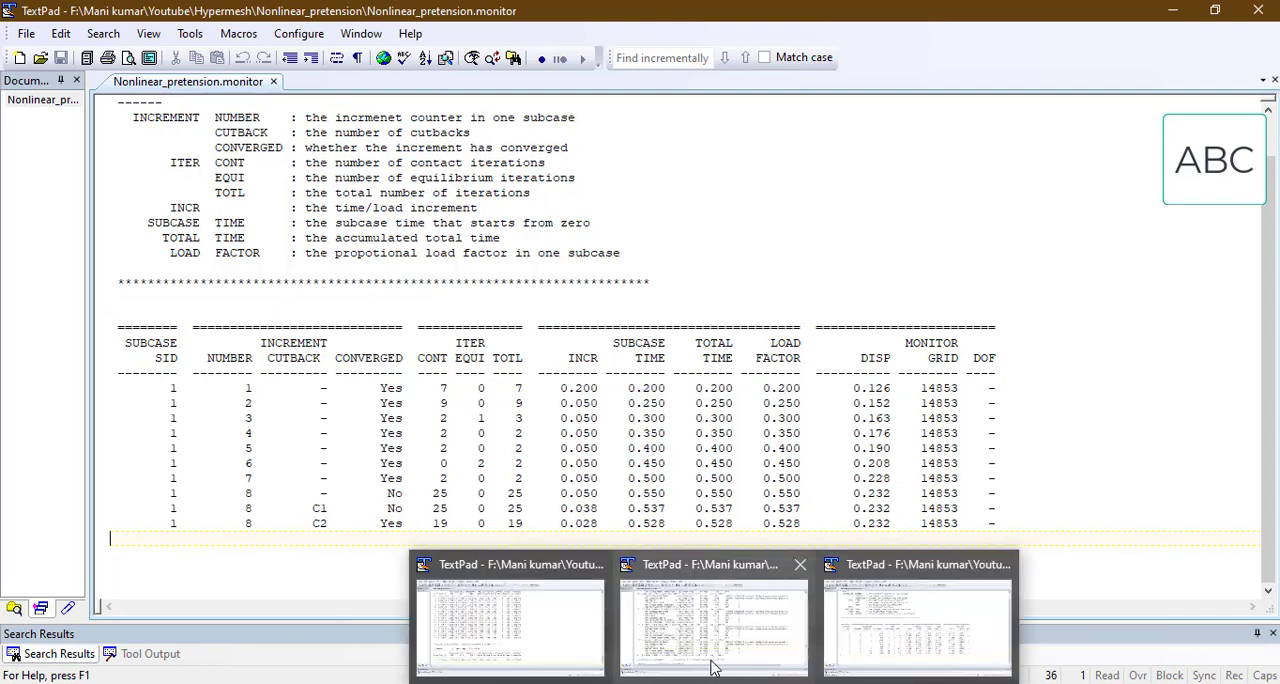
{"action": "left_click", "coordinate": [522, 632]}
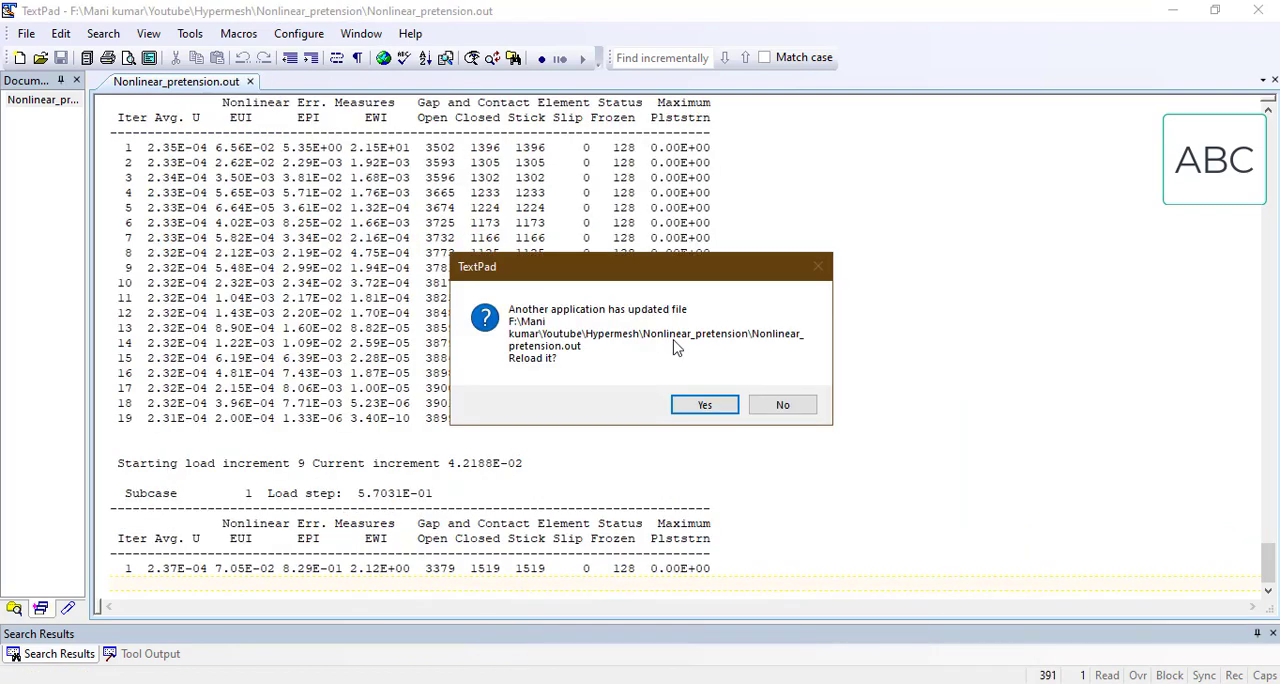
{"action": "left_click", "coordinate": [705, 405]}
{"action": "left_click", "coordinate": [705, 405]}
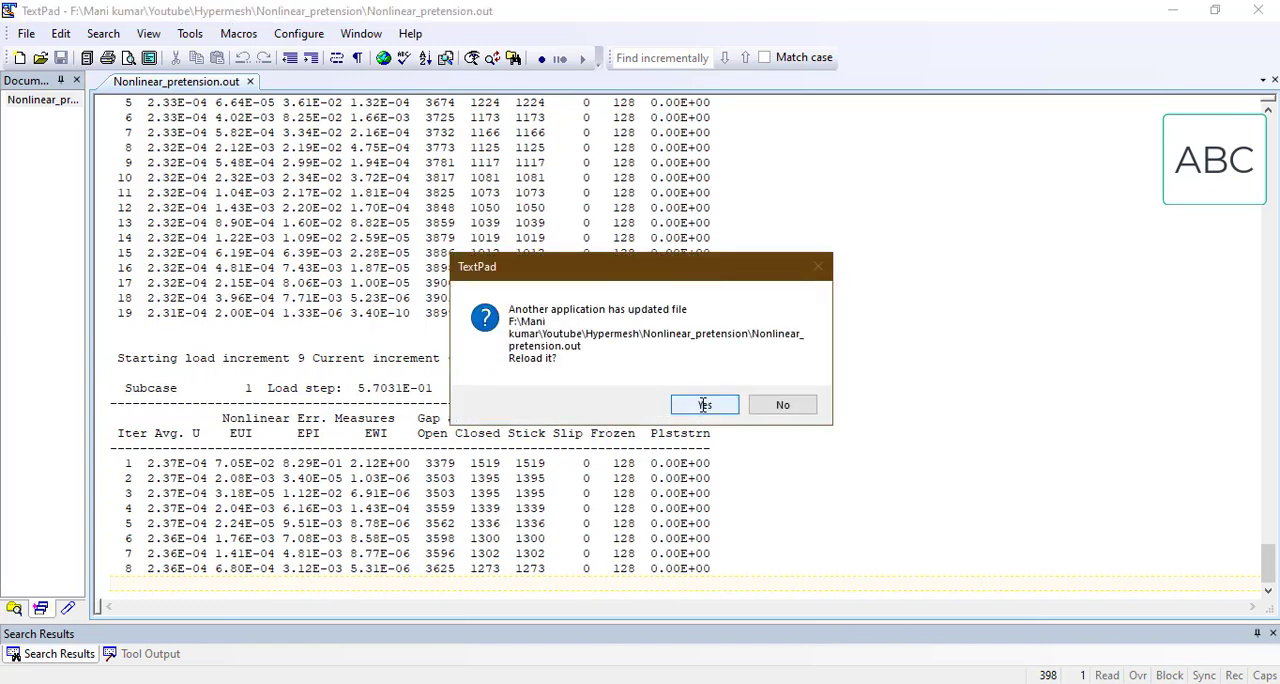
{"action": "left_click", "coordinate": [705, 405]}
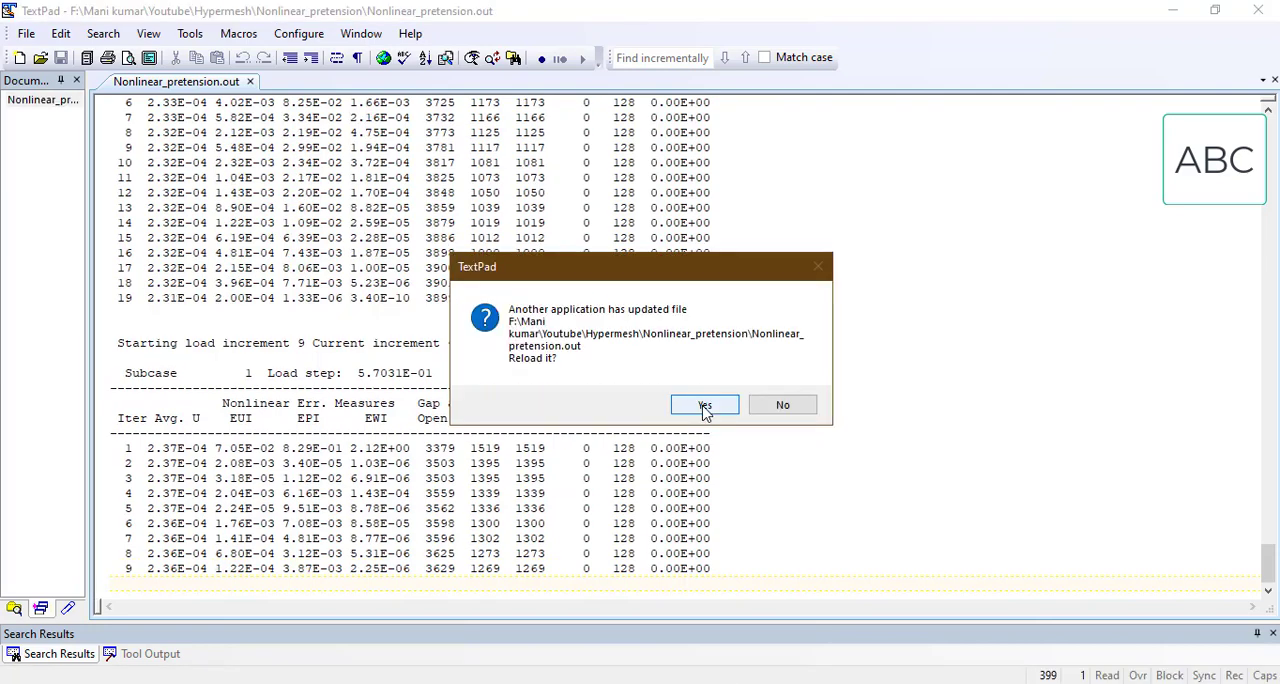
{"action": "left_click", "coordinate": [705, 405]}
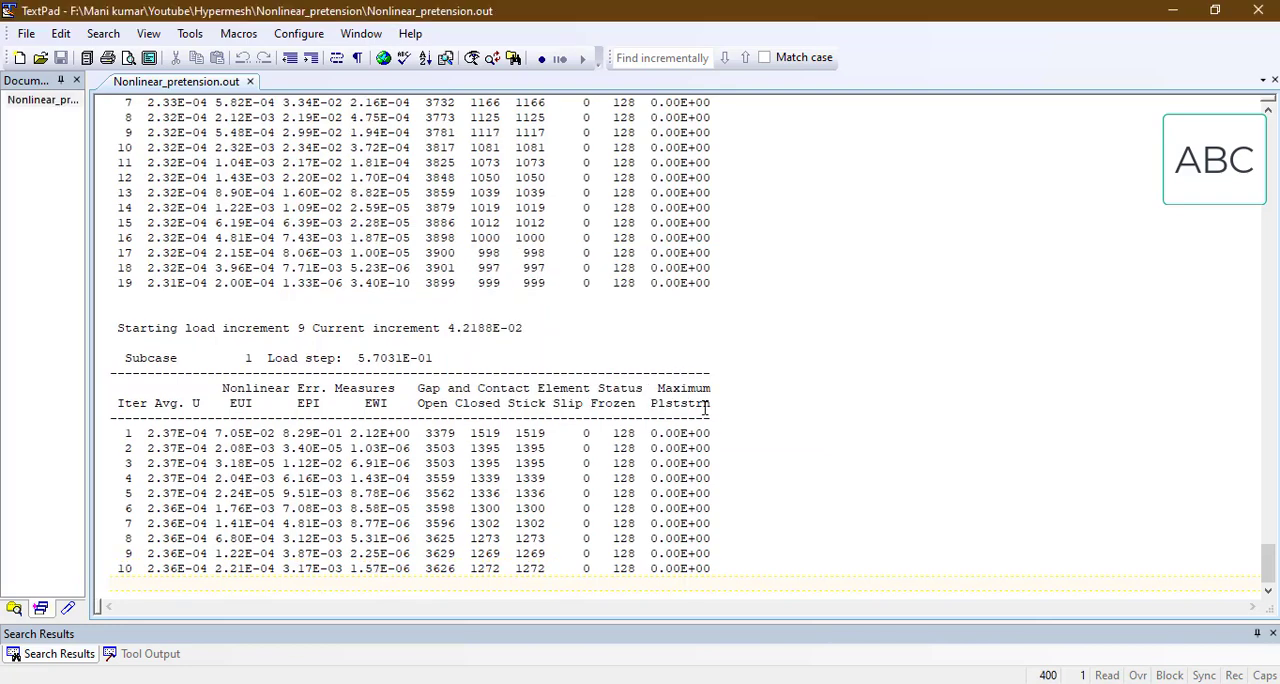
{"action": "left_click", "coordinate": [705, 405]}
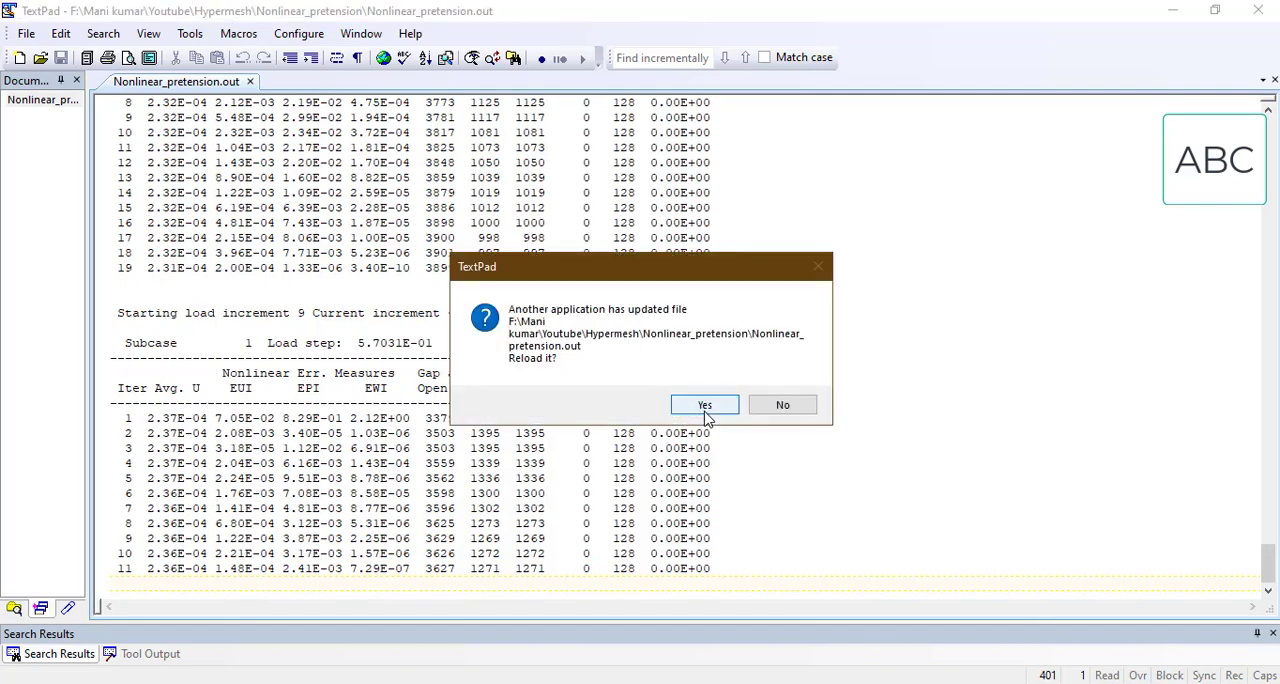
{"action": "left_click", "coordinate": [704, 412]}
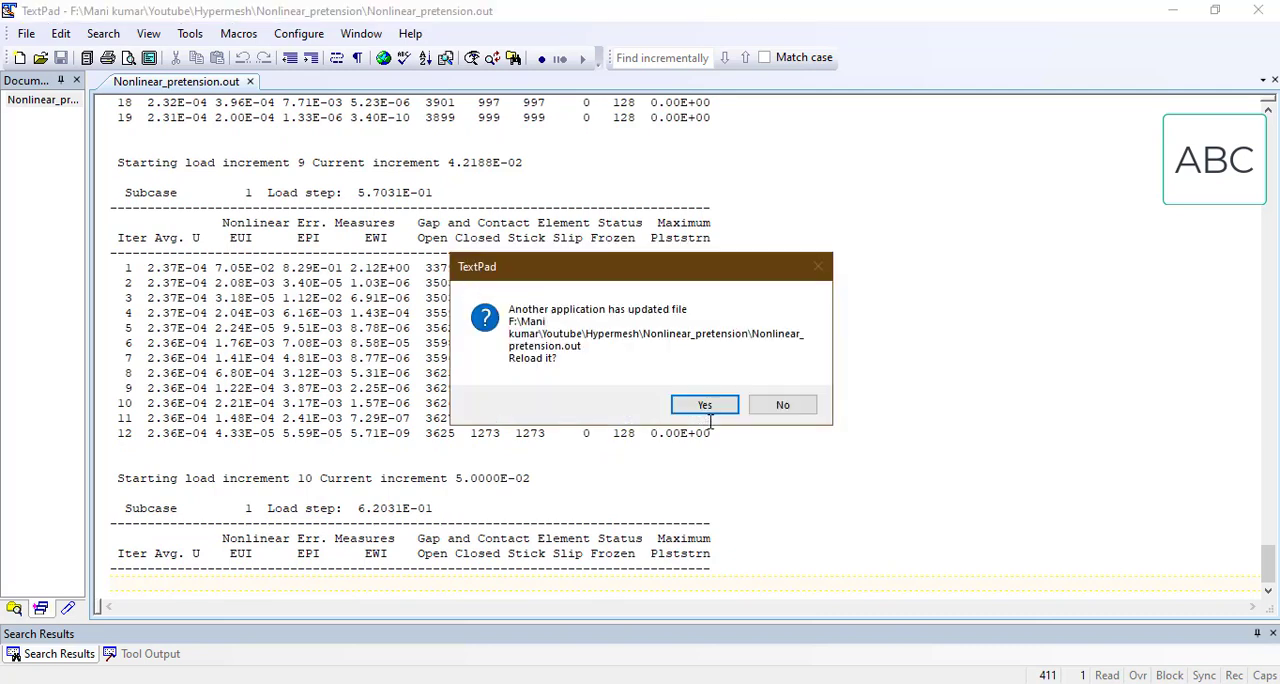
{"action": "left_click", "coordinate": [706, 408]}
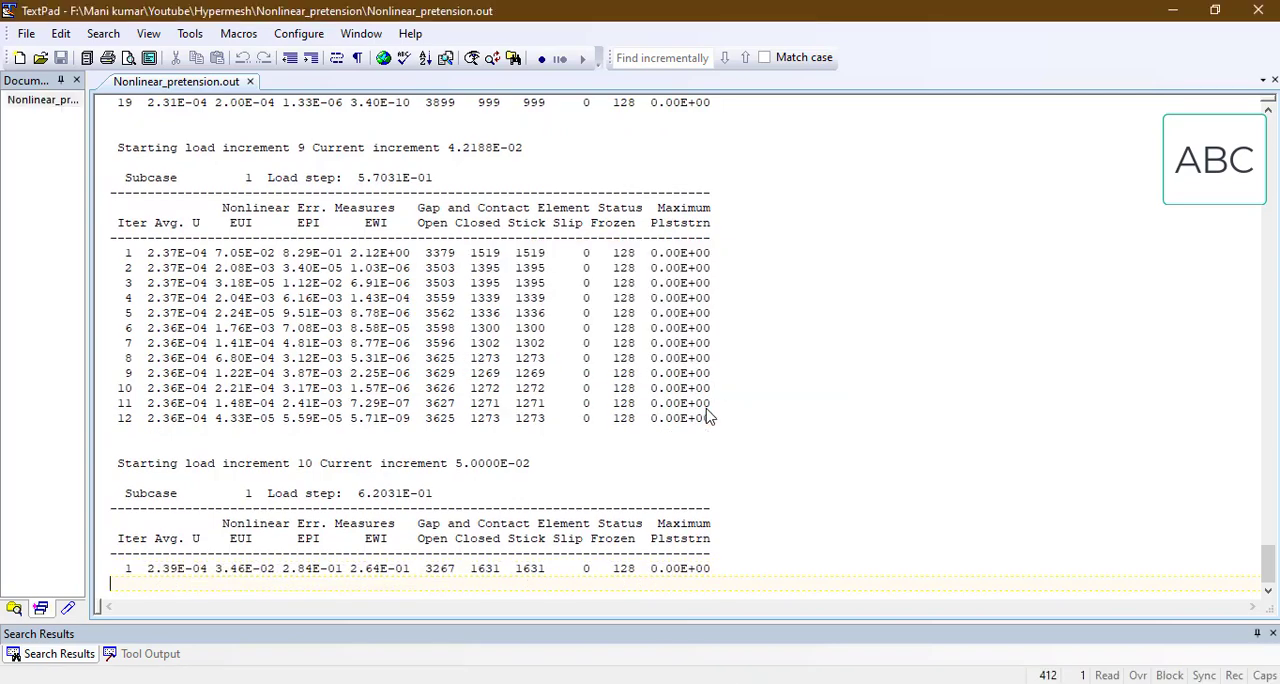
{"action": "left_click", "coordinate": [705, 406]}
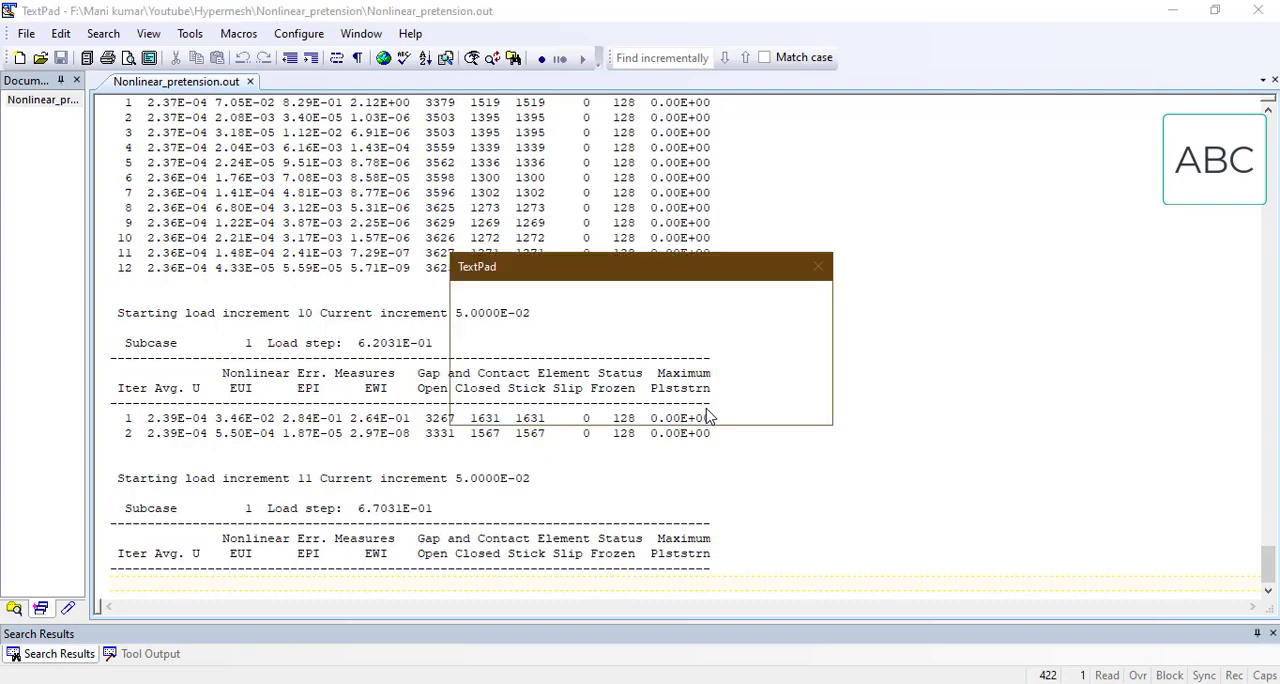
{"action": "left_click", "coordinate": [705, 404]}
Step: Review the earlier part of Nonlinear_pretension.out without reloading, from the solver header and notes down to load increments 1 and 2
{"action": "scroll", "coordinate": [708, 414], "scroll_direction": "up", "scroll_amount": 20}
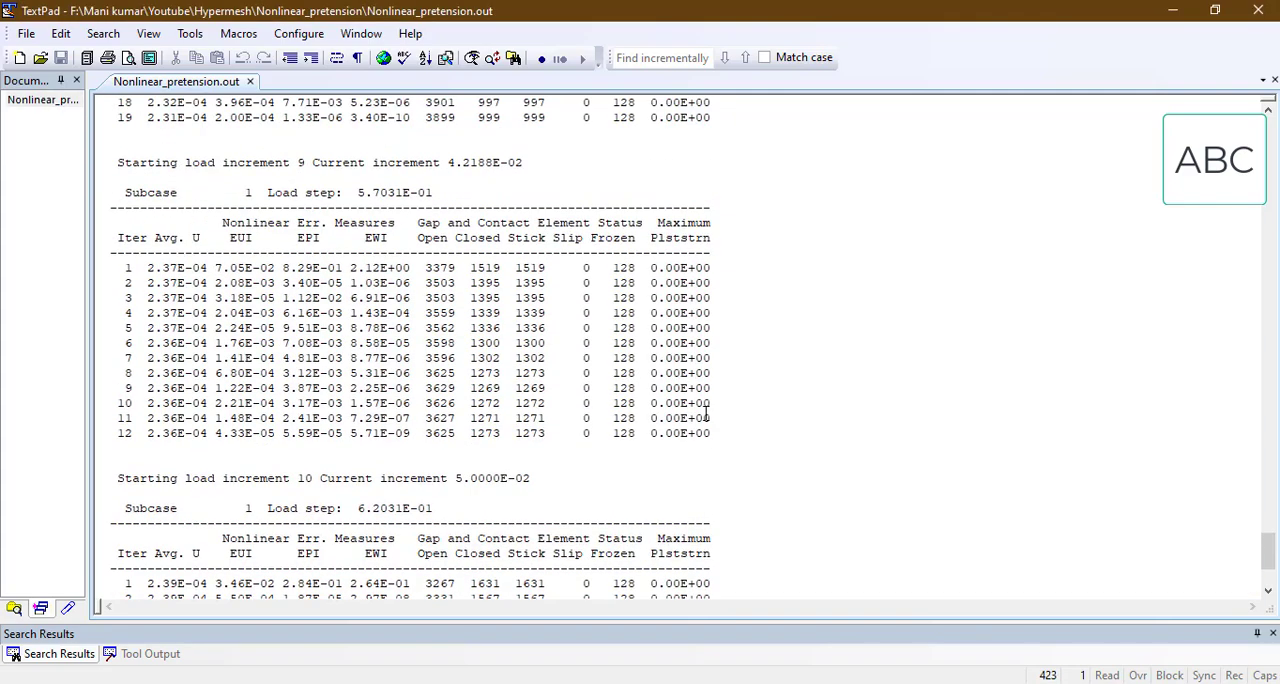
{"action": "scroll", "coordinate": [706, 416], "scroll_direction": "up", "scroll_amount": 2}
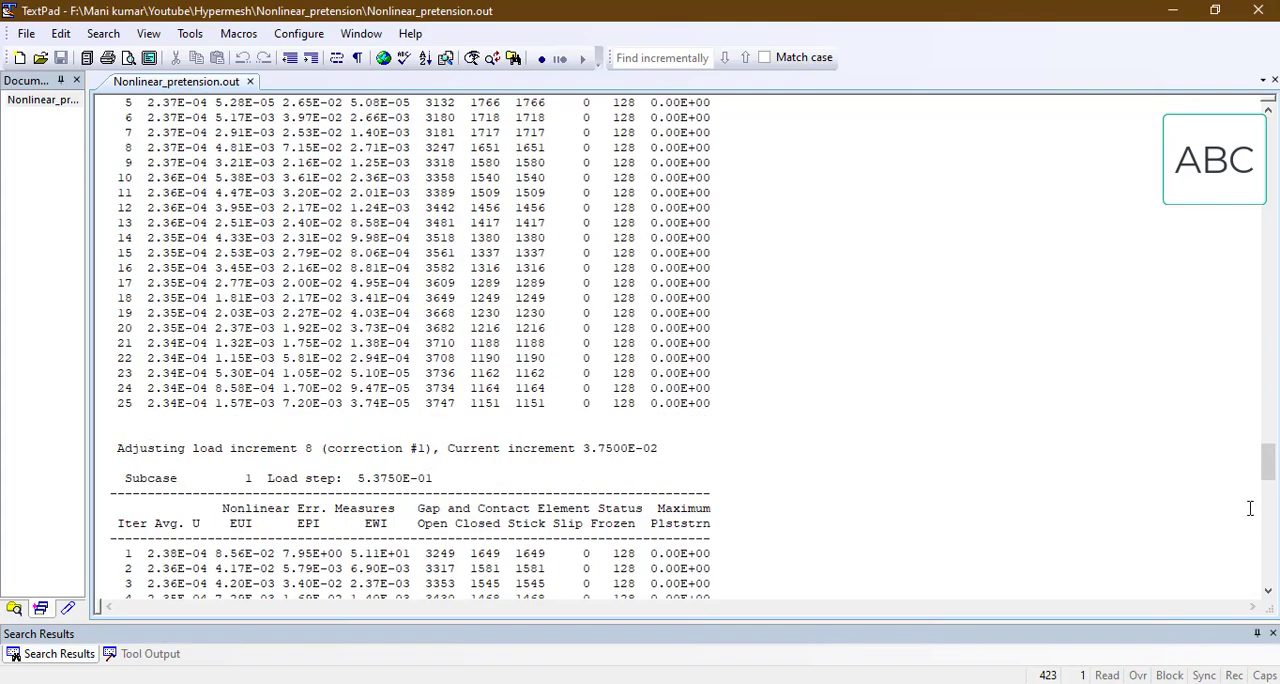
{"action": "left_click_drag", "start_coordinate": [1272, 471], "coordinate": [1272, 148]}
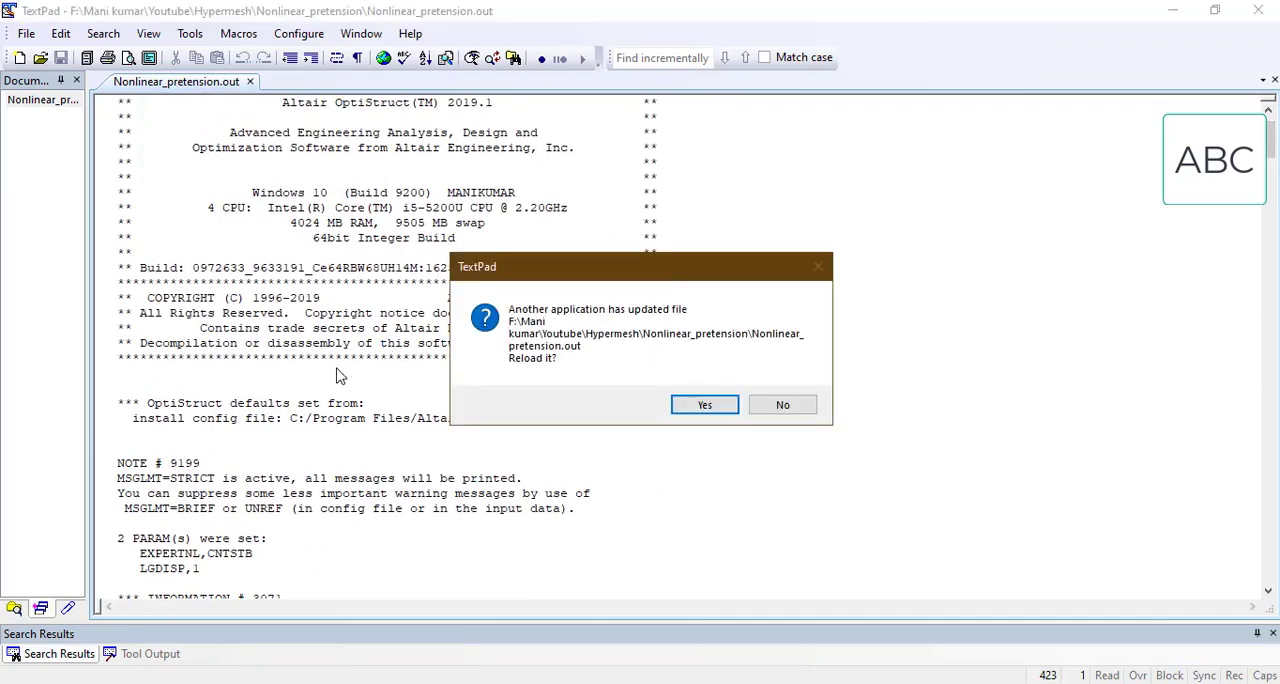
{"action": "left_click", "coordinate": [775, 405]}
{"action": "scroll", "coordinate": [354, 414], "scroll_direction": "down", "scroll_amount": 20}
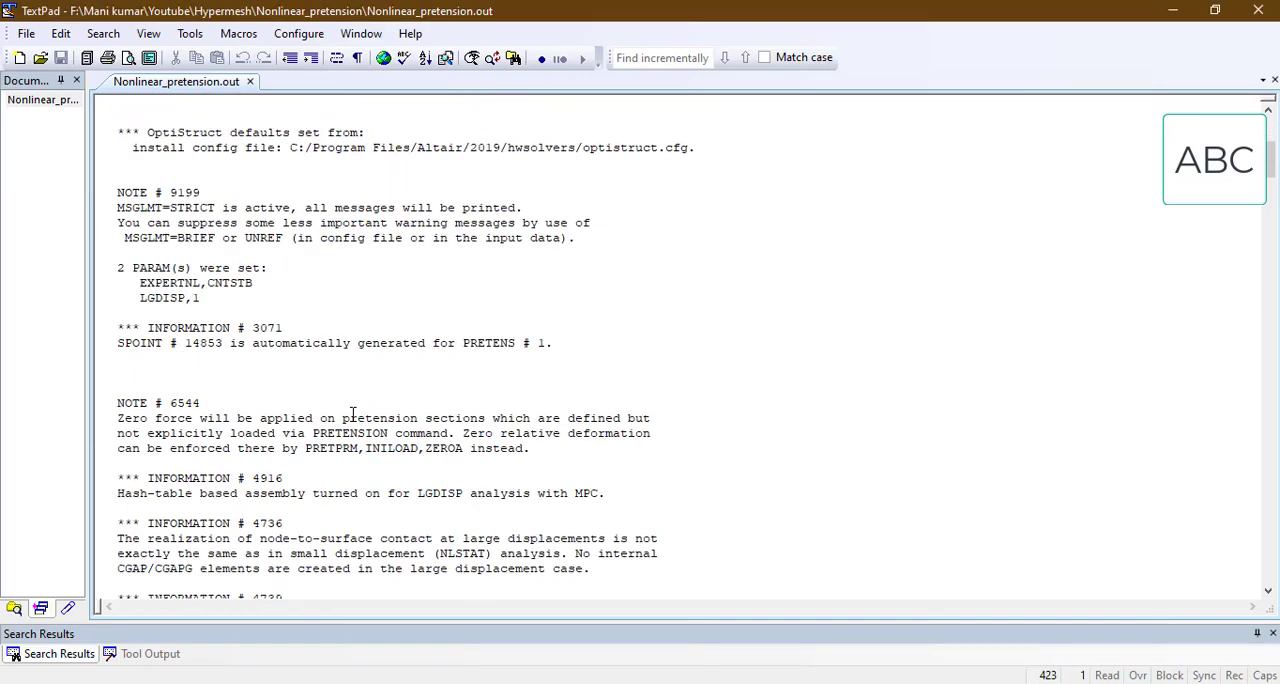
{"action": "scroll", "coordinate": [348, 414], "scroll_direction": "down", "scroll_amount": 20}
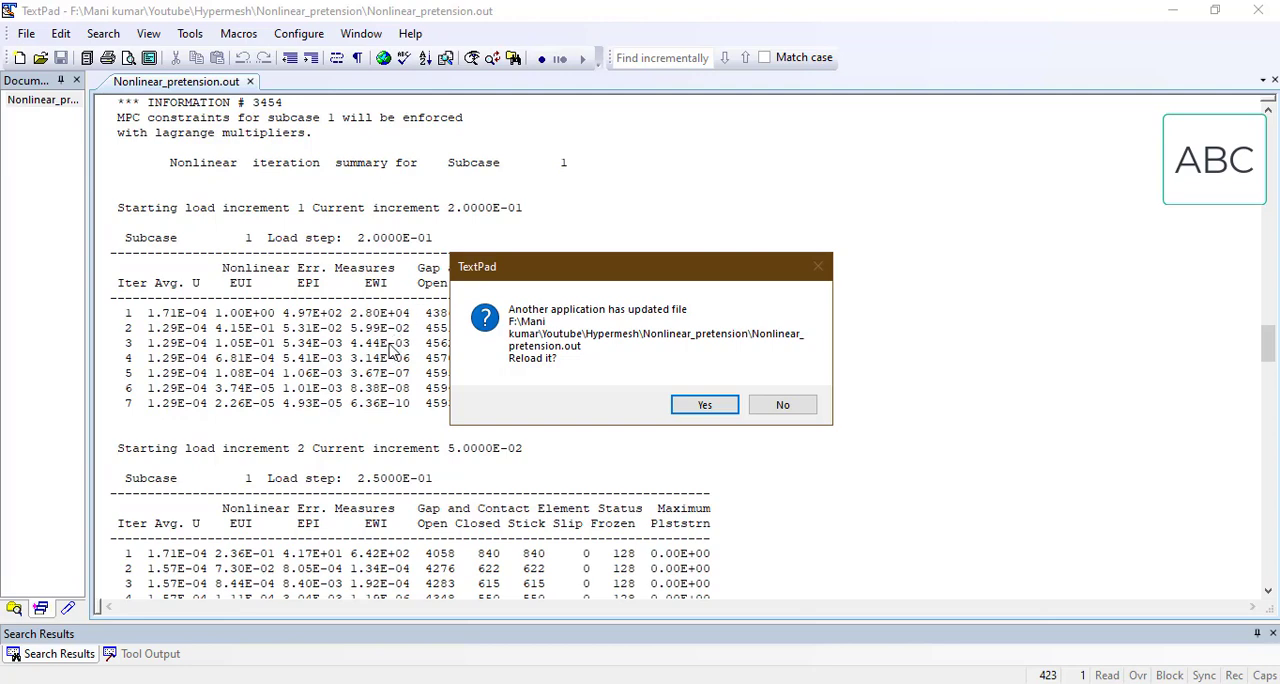
Step: Keep reloading Nonlinear_pretension.out to follow the solver from load increment 12 to the start of load increment 17
{"action": "left_click", "coordinate": [704, 406]}
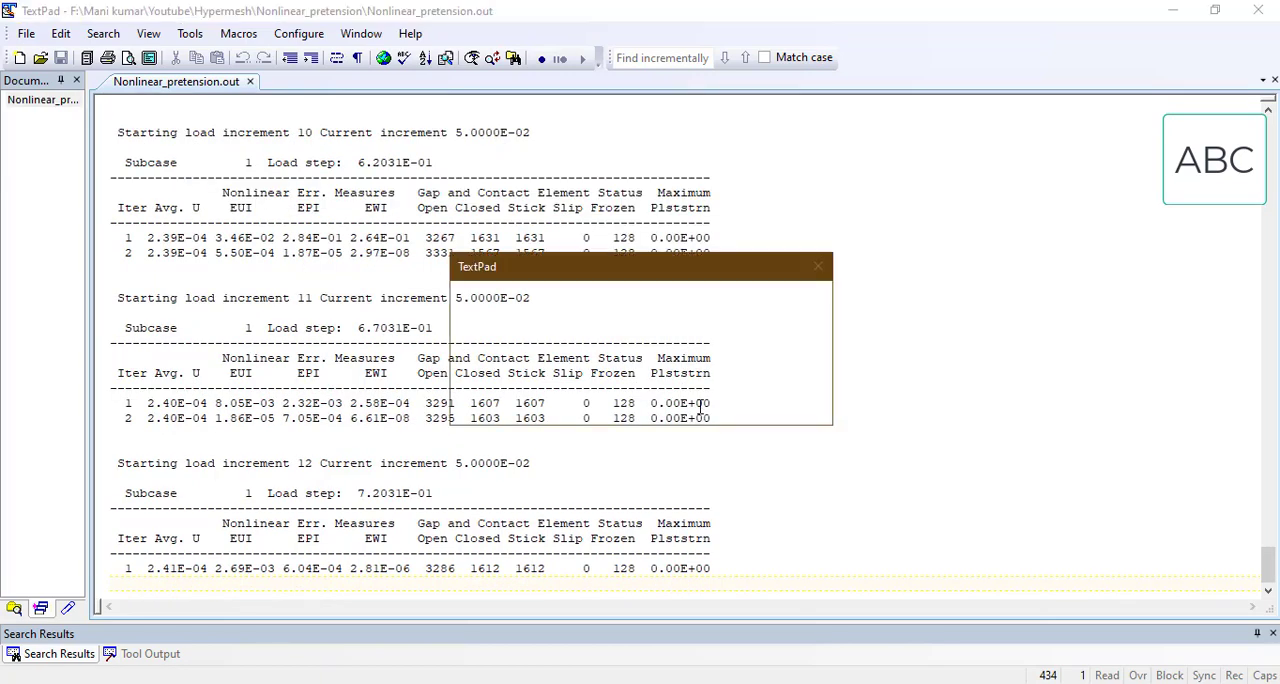
{"action": "left_click", "coordinate": [704, 405]}
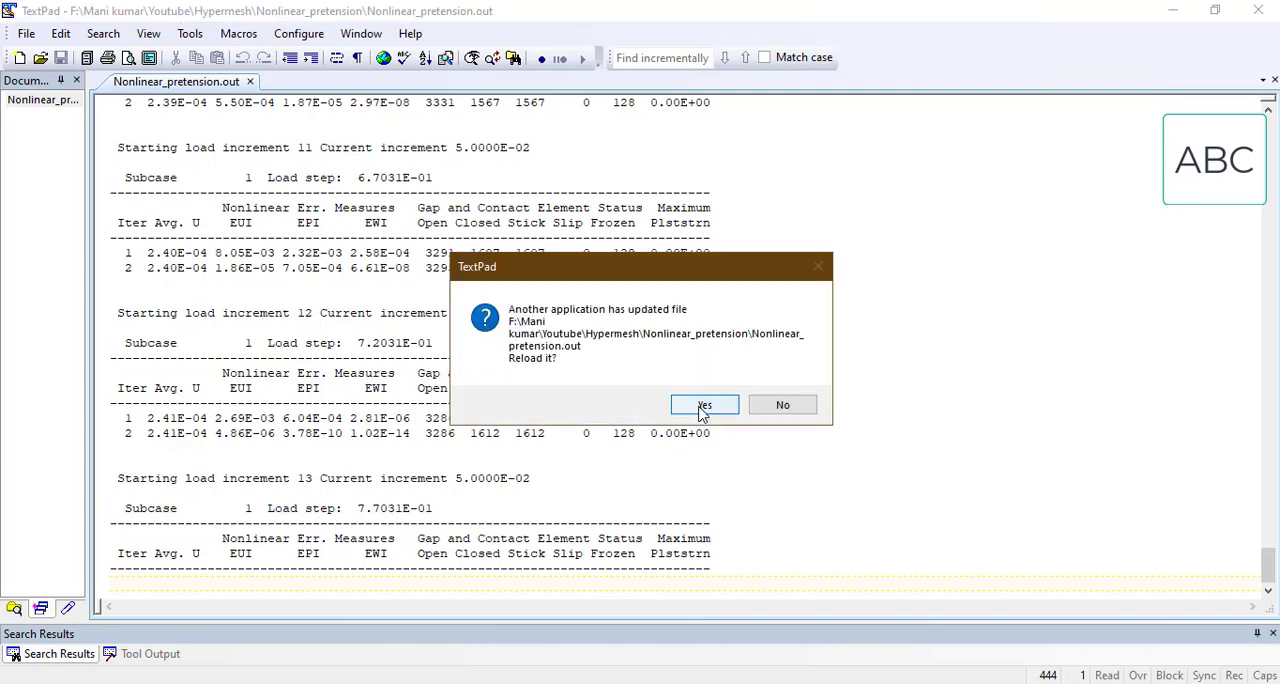
{"action": "left_click", "coordinate": [704, 405]}
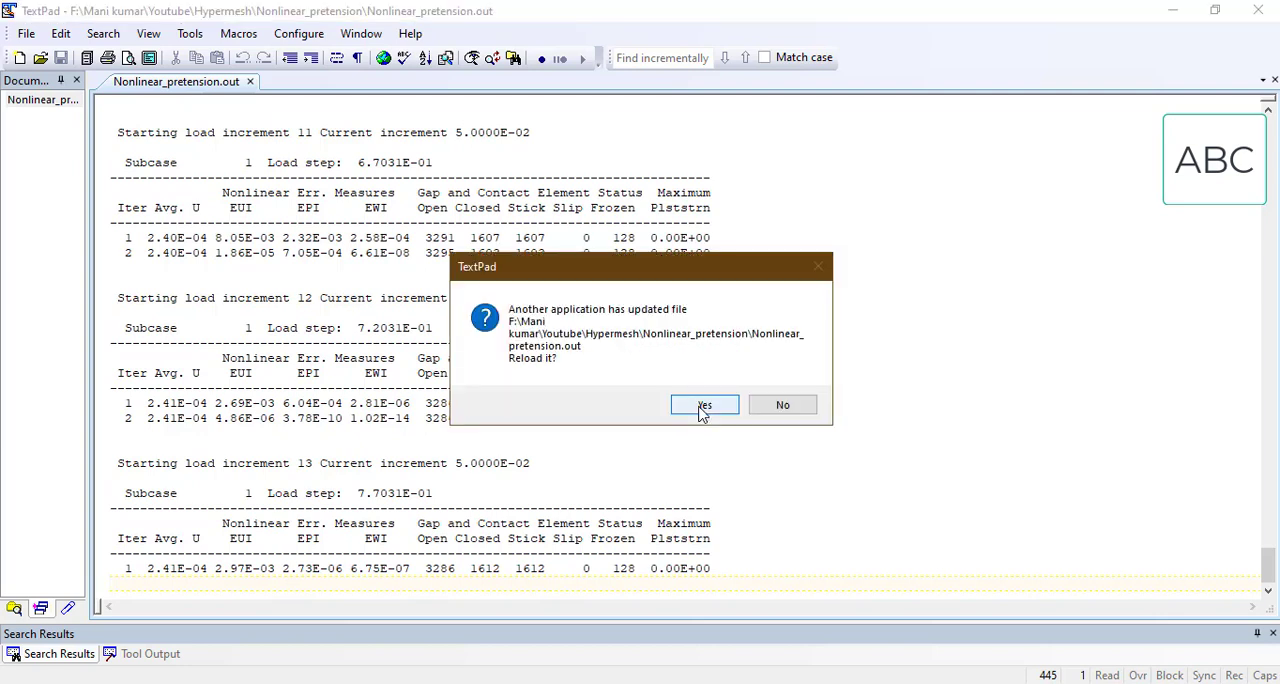
{"action": "left_click", "coordinate": [704, 407]}
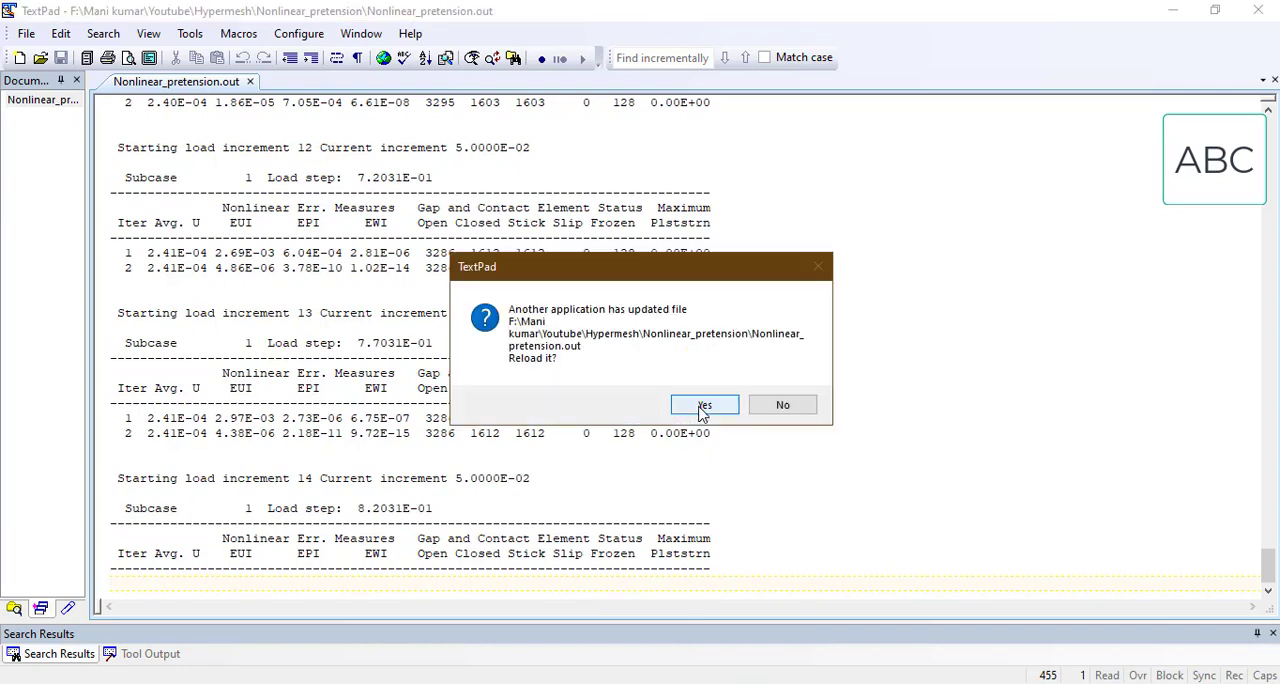
{"action": "left_click", "coordinate": [704, 406]}
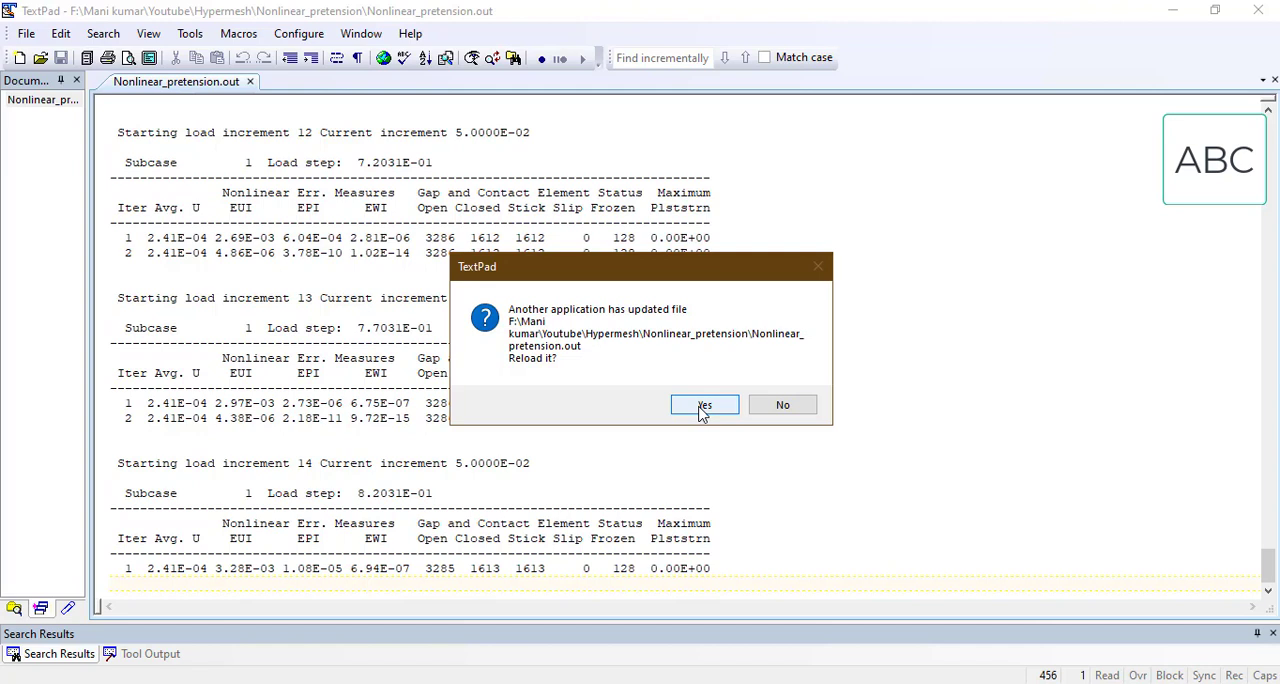
{"action": "left_click", "coordinate": [703, 406]}
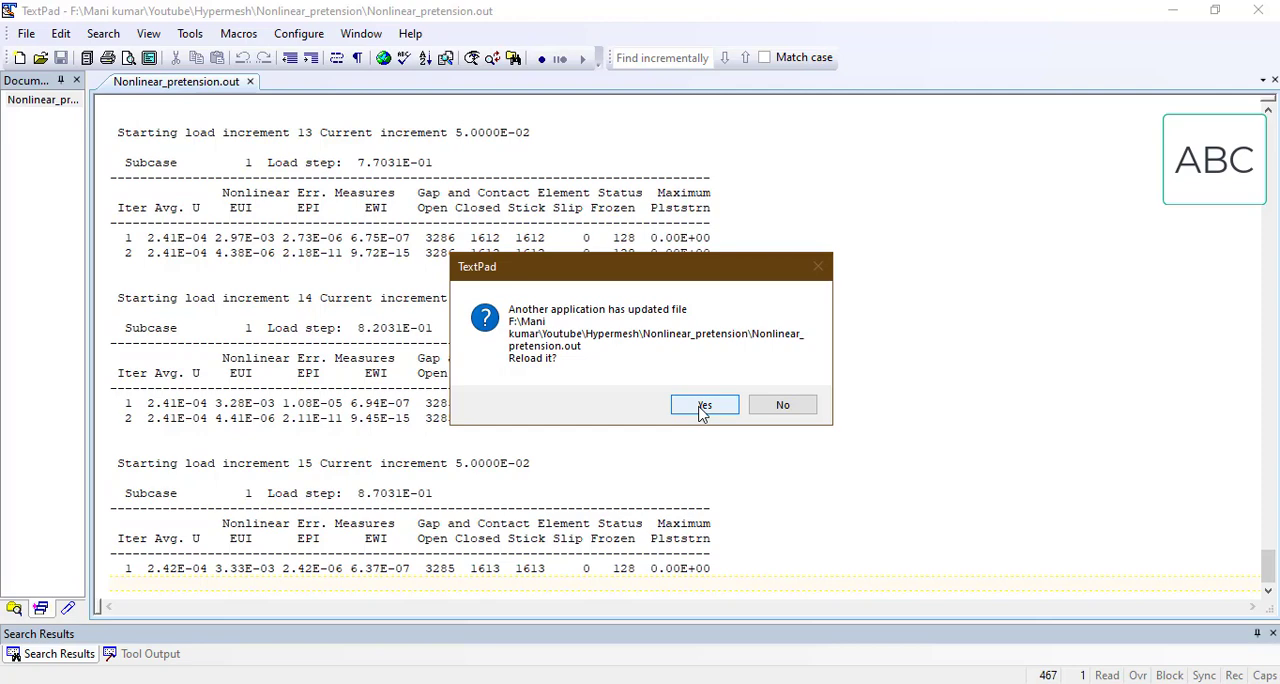
{"action": "left_click", "coordinate": [704, 406]}
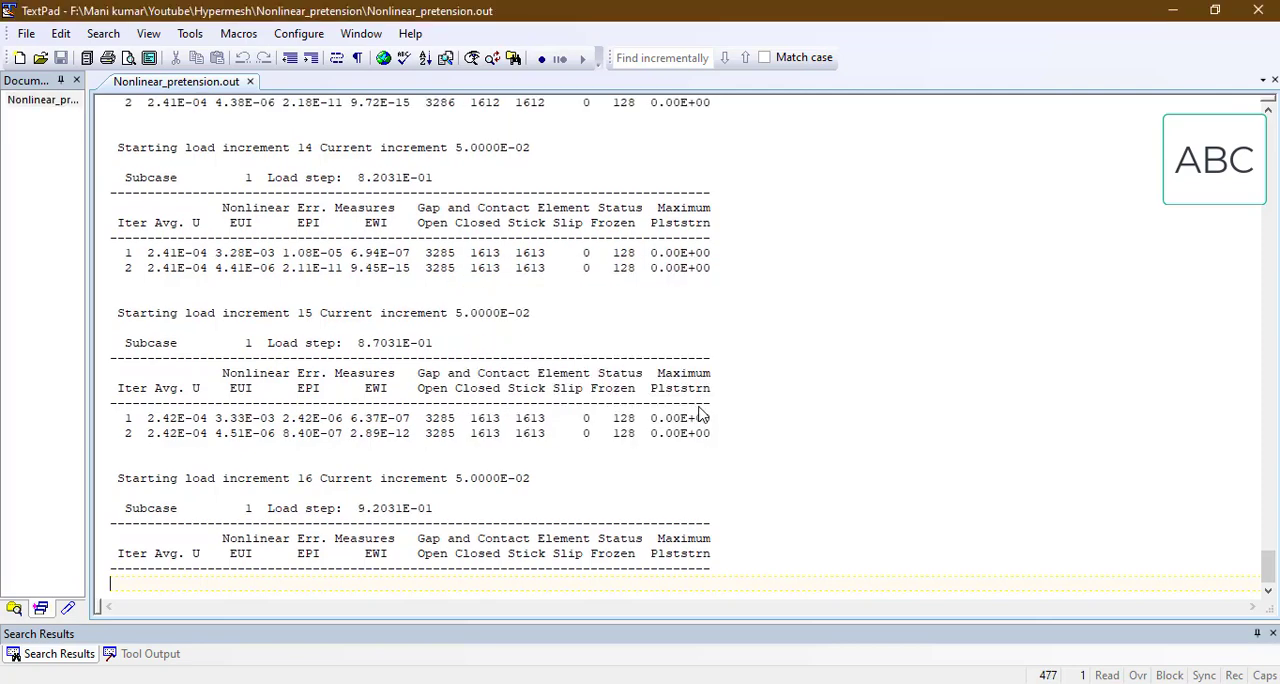
{"action": "left_click", "coordinate": [703, 408]}
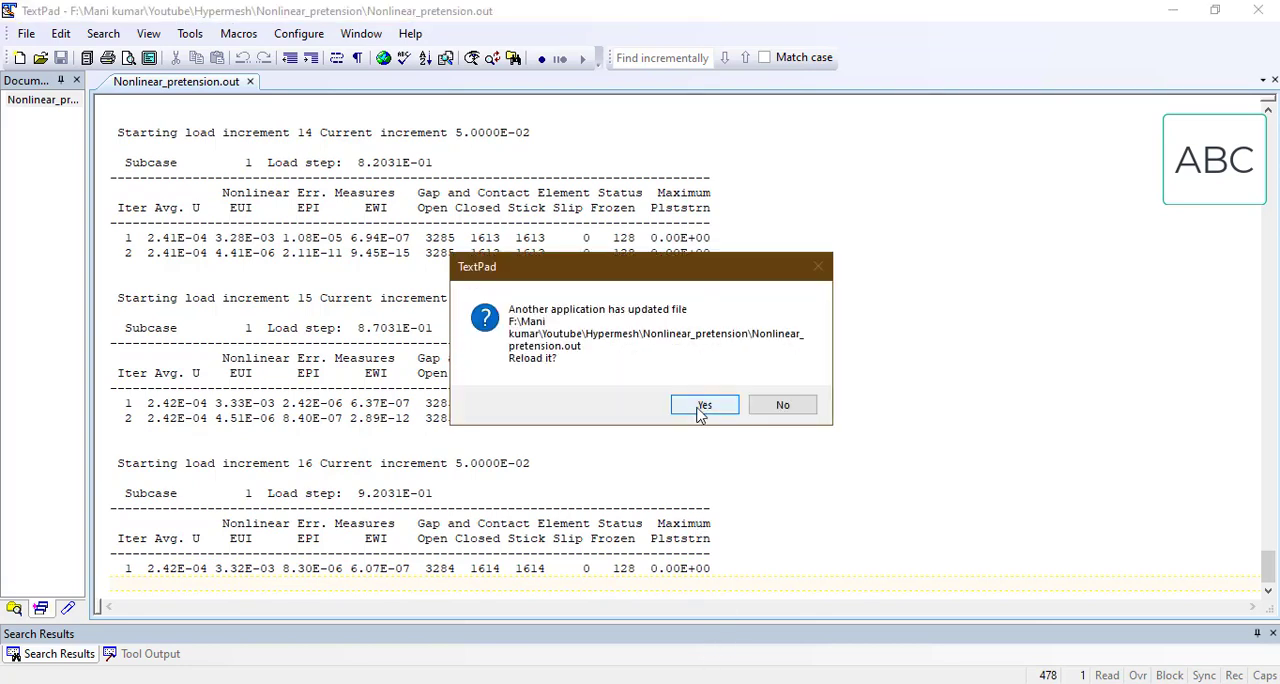
{"action": "left_click", "coordinate": [704, 404]}
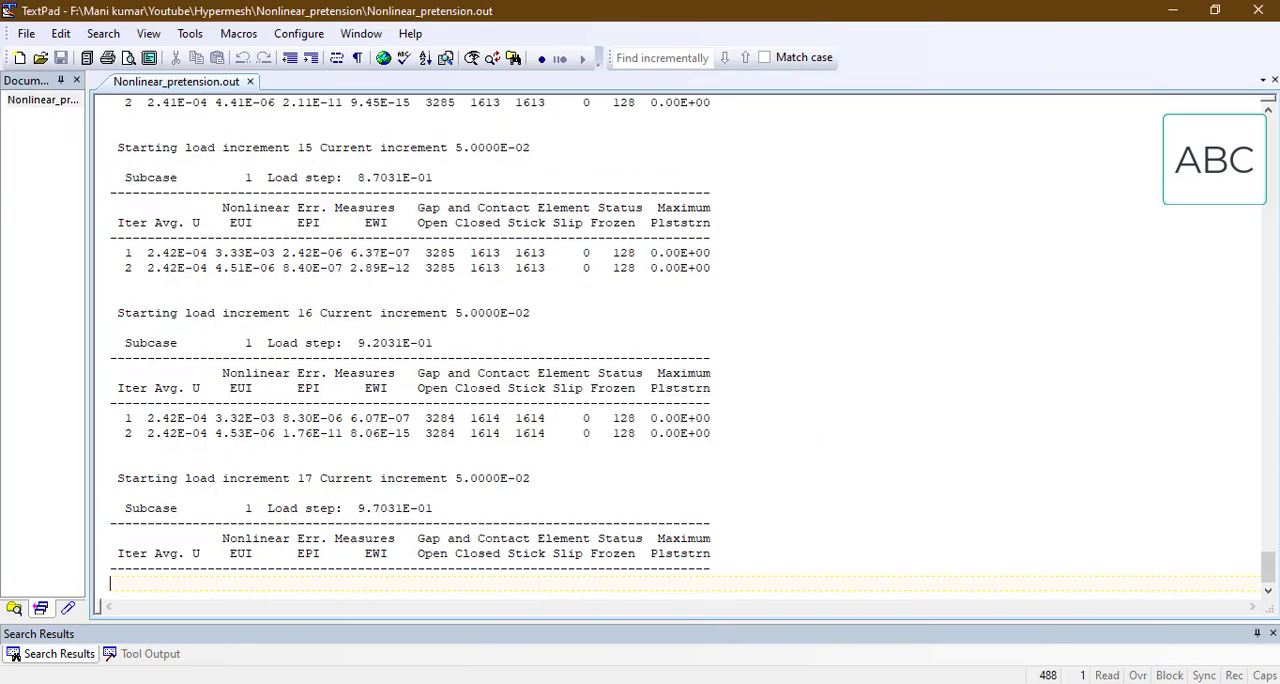
Step: Reload Nonlinear_pretension.monitor and check convergence and load factors for the increments up to 16
{"action": "mouse_move", "coordinate": [777, 670]}
{"action": "left_click", "coordinate": [880, 606]}
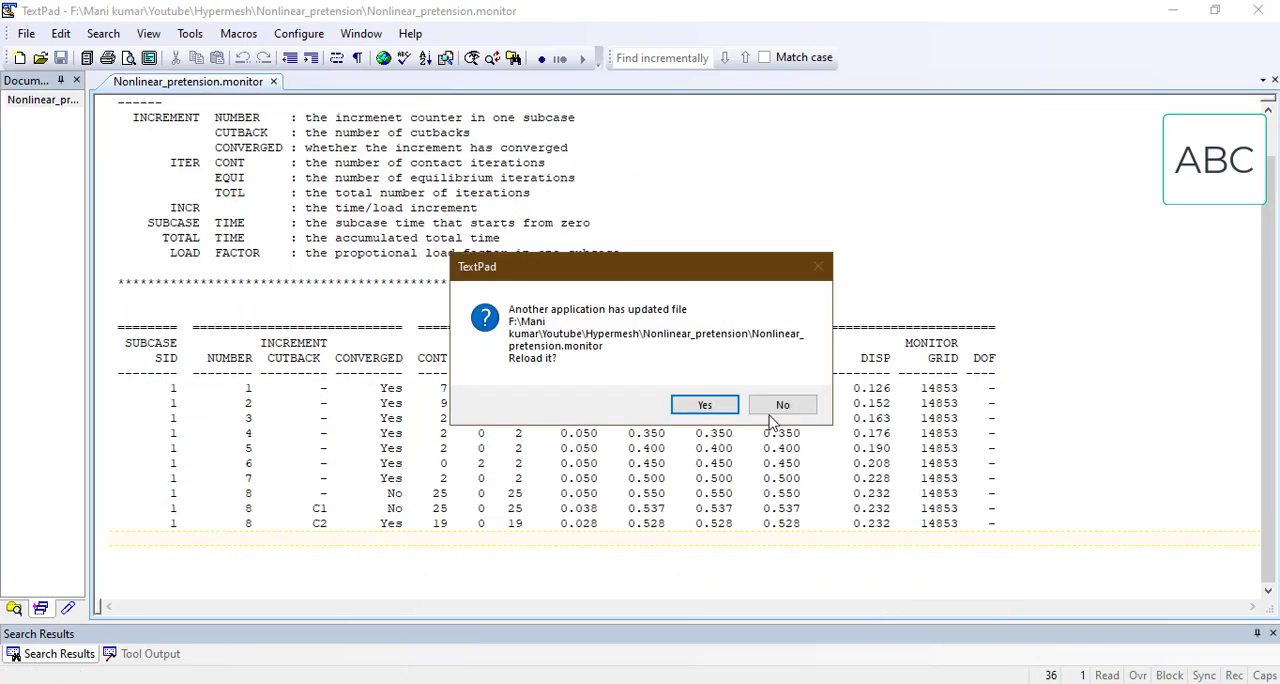
{"action": "left_click", "coordinate": [704, 404]}
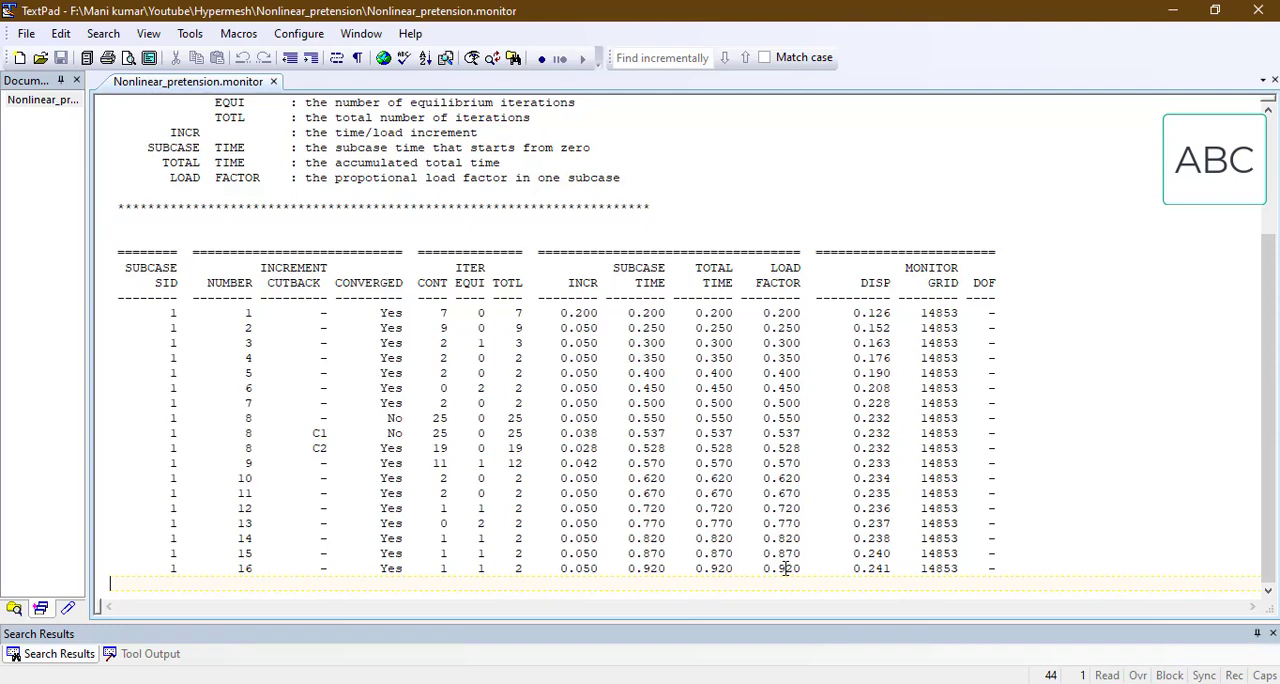
Step: Go back to Nonlinear_pretension.out and keep reloading it through load increment 18 to the nonlinear solution summary for subcase 1
{"action": "mouse_move", "coordinate": [713, 683]}
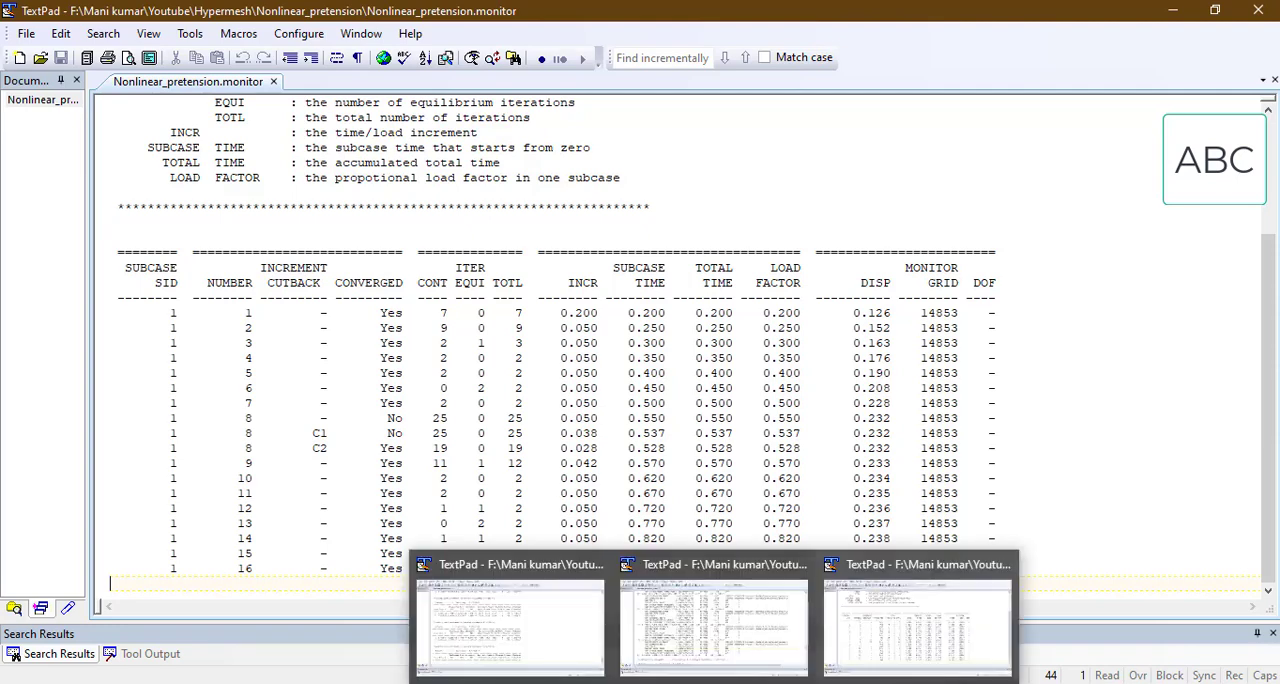
{"action": "left_click", "coordinate": [540, 638]}
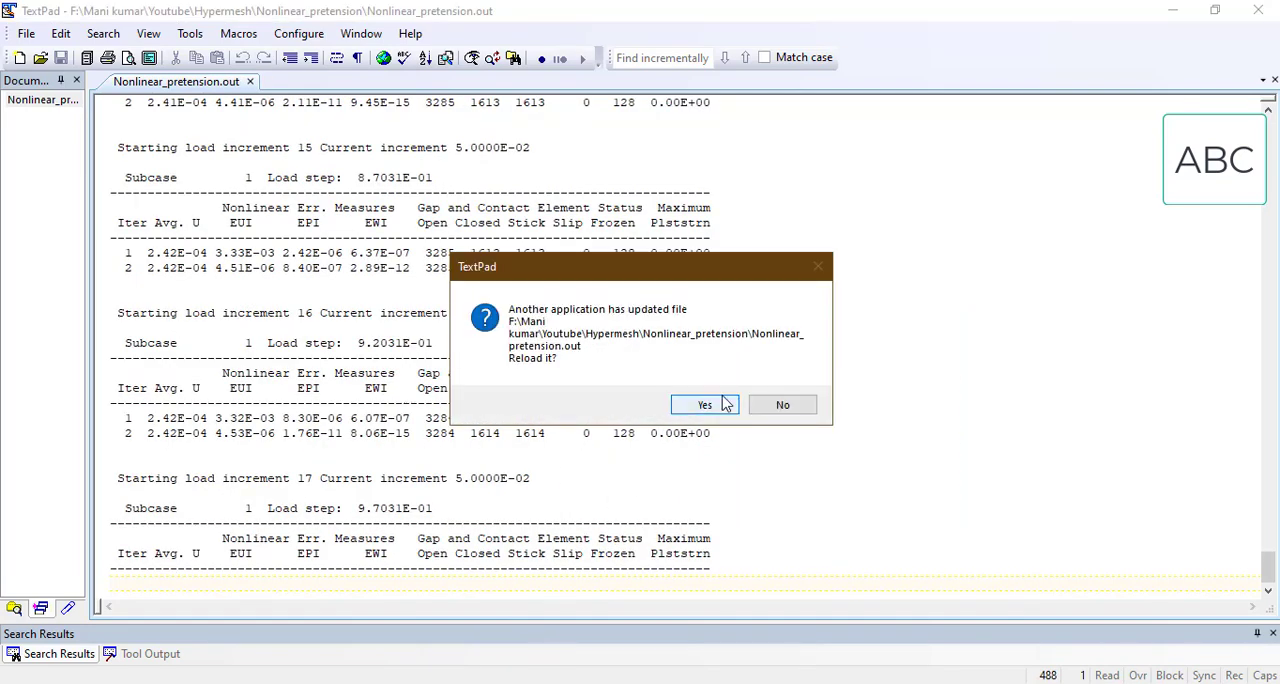
{"action": "left_click", "coordinate": [718, 405]}
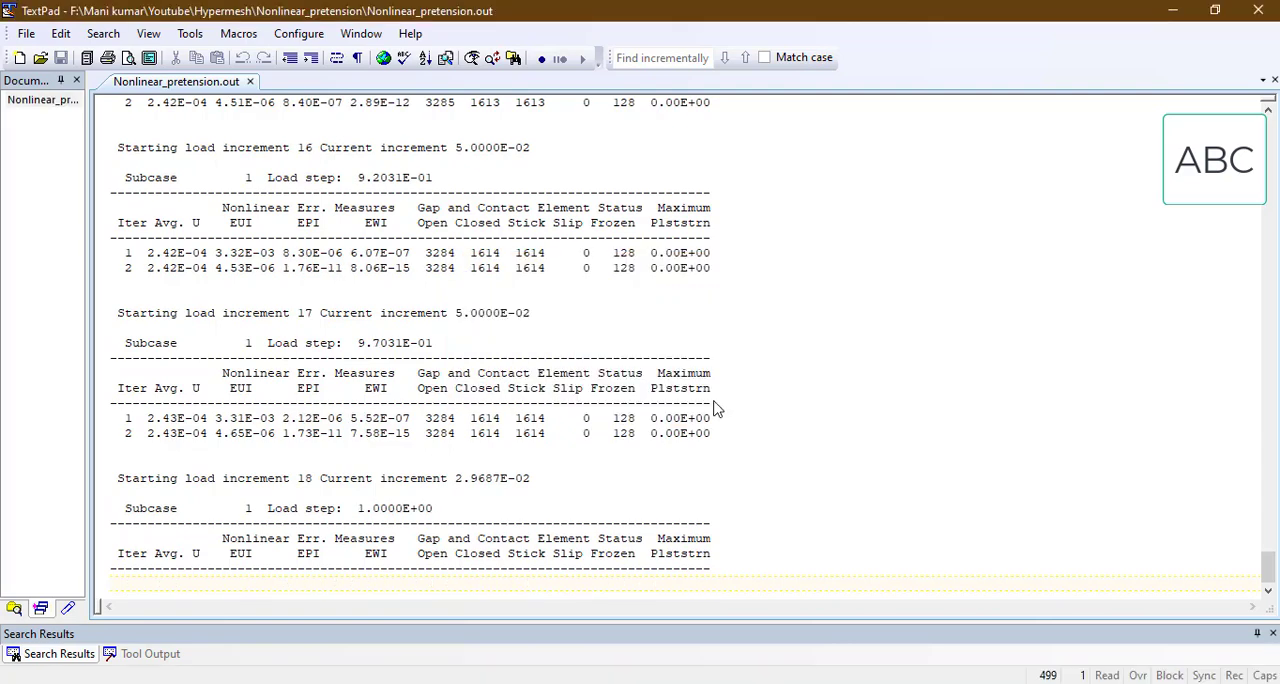
{"action": "left_click", "coordinate": [712, 404]}
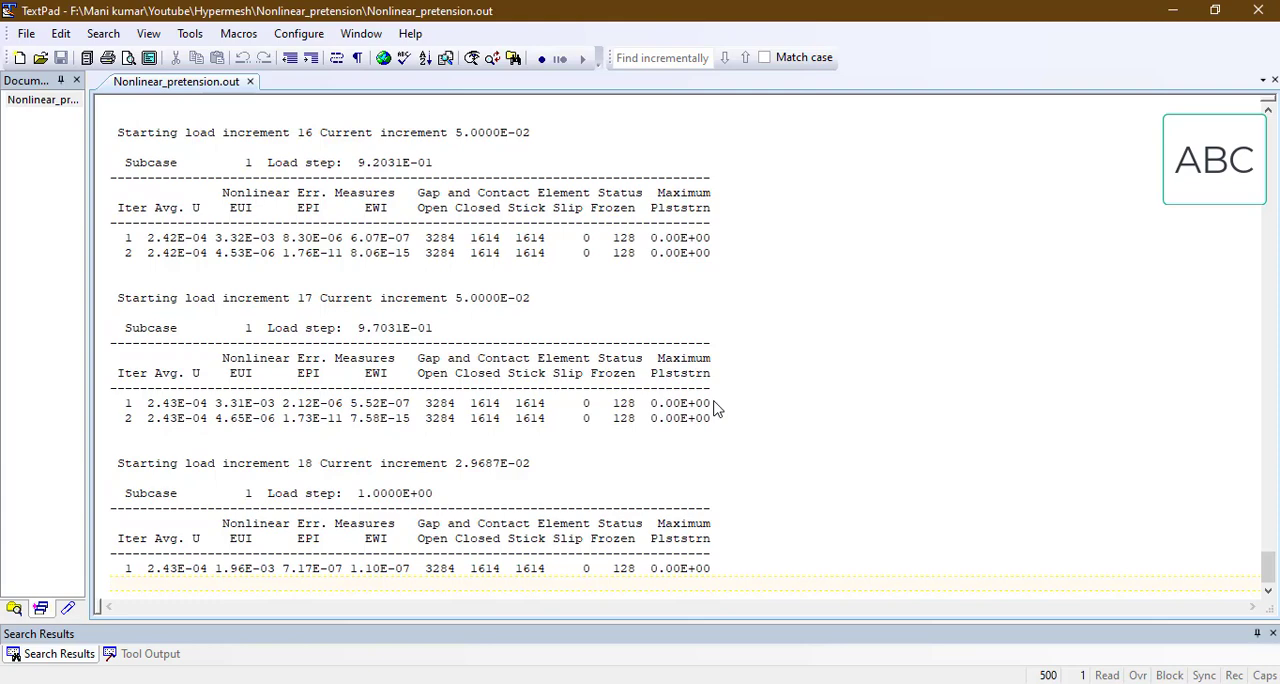
{"action": "left_click", "coordinate": [712, 404]}
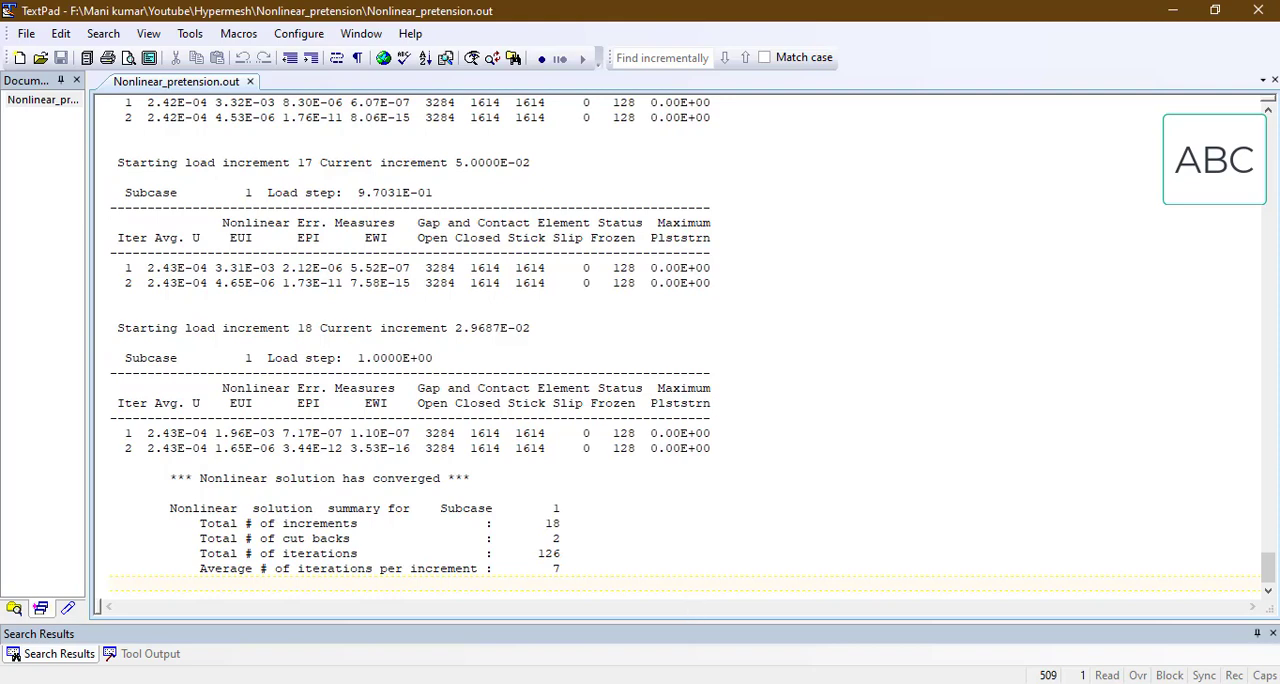
Step: Check the running job in HyperWorks Solver View, and reload Nonlinear_pretension.out through to the end of the report
{"action": "mouse_move", "coordinate": [621, 683]}
{"action": "left_click", "coordinate": [700, 640]}
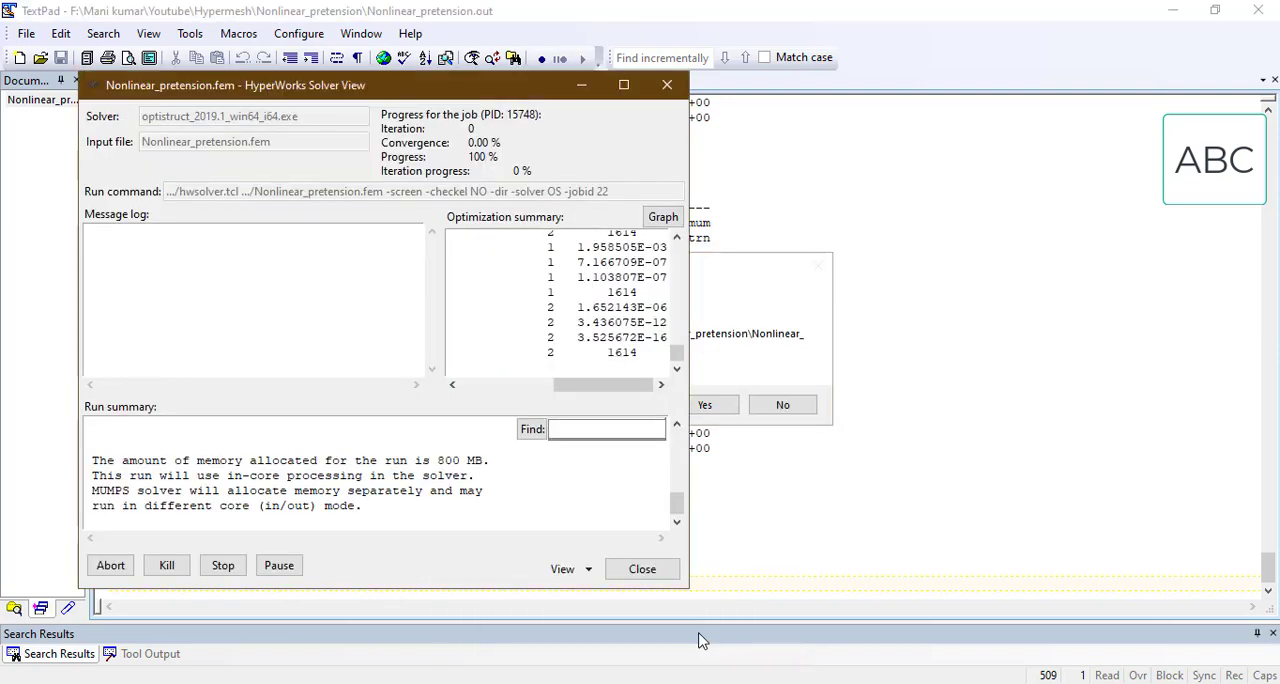
{"action": "left_click", "coordinate": [579, 86]}
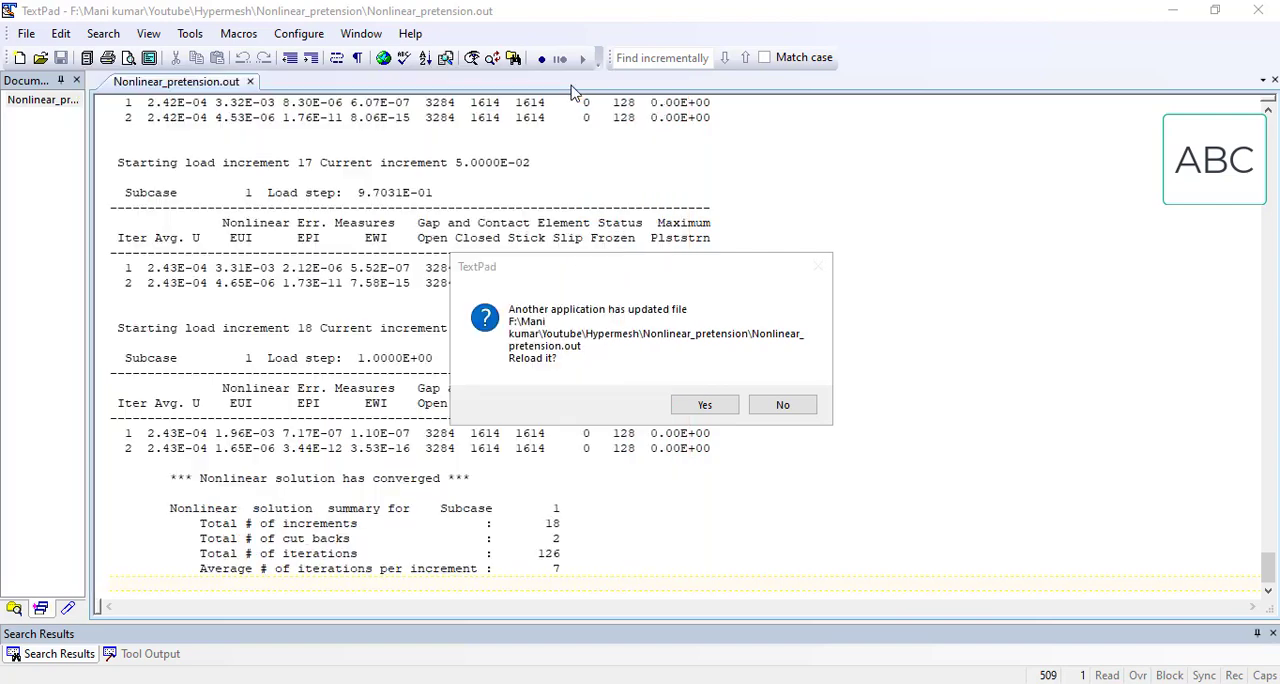
{"action": "left_click", "coordinate": [700, 404]}
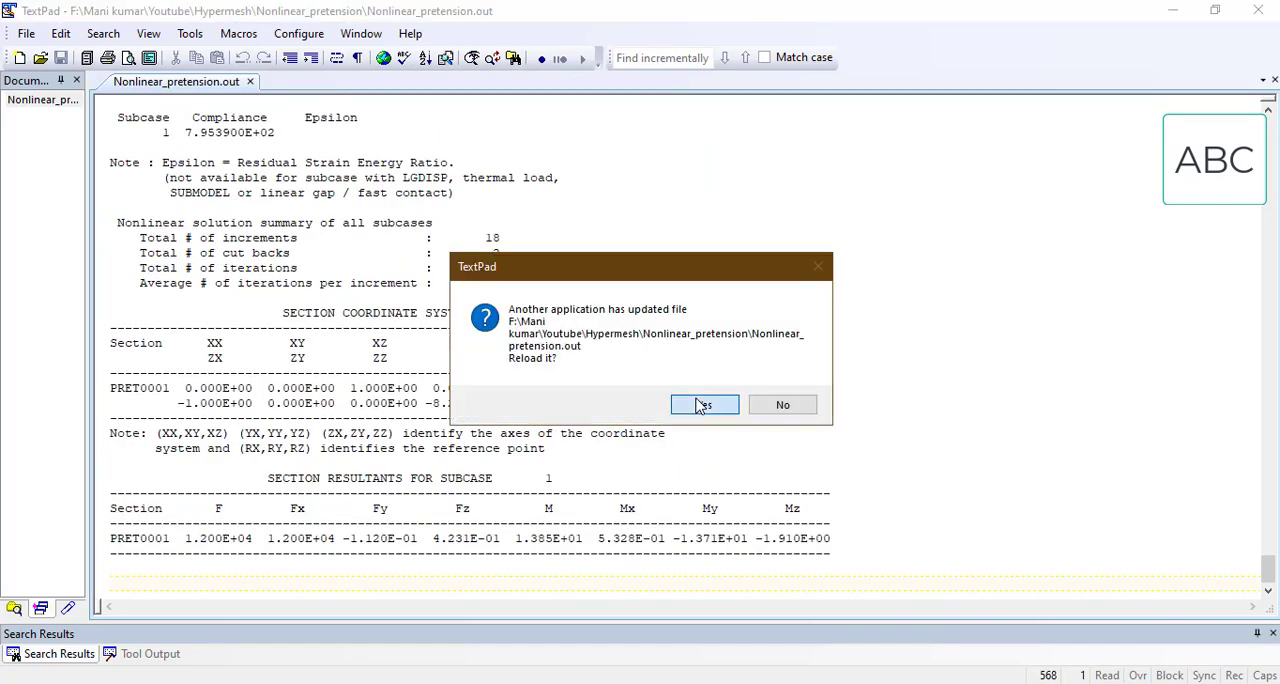
{"action": "left_click", "coordinate": [701, 404]}
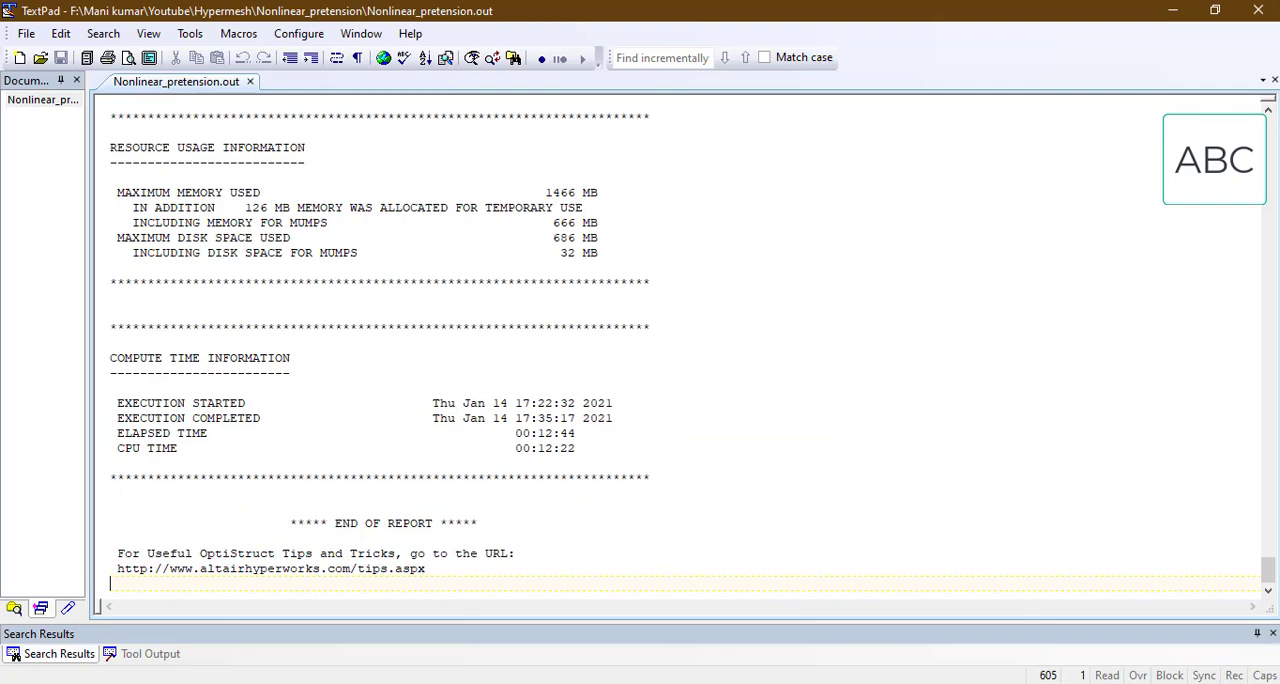
Step: Check the job status and message log of Nonlinear_pretension.fem in HyperWorks Solver View, and minimize it
{"action": "left_click", "coordinate": [700, 645]}
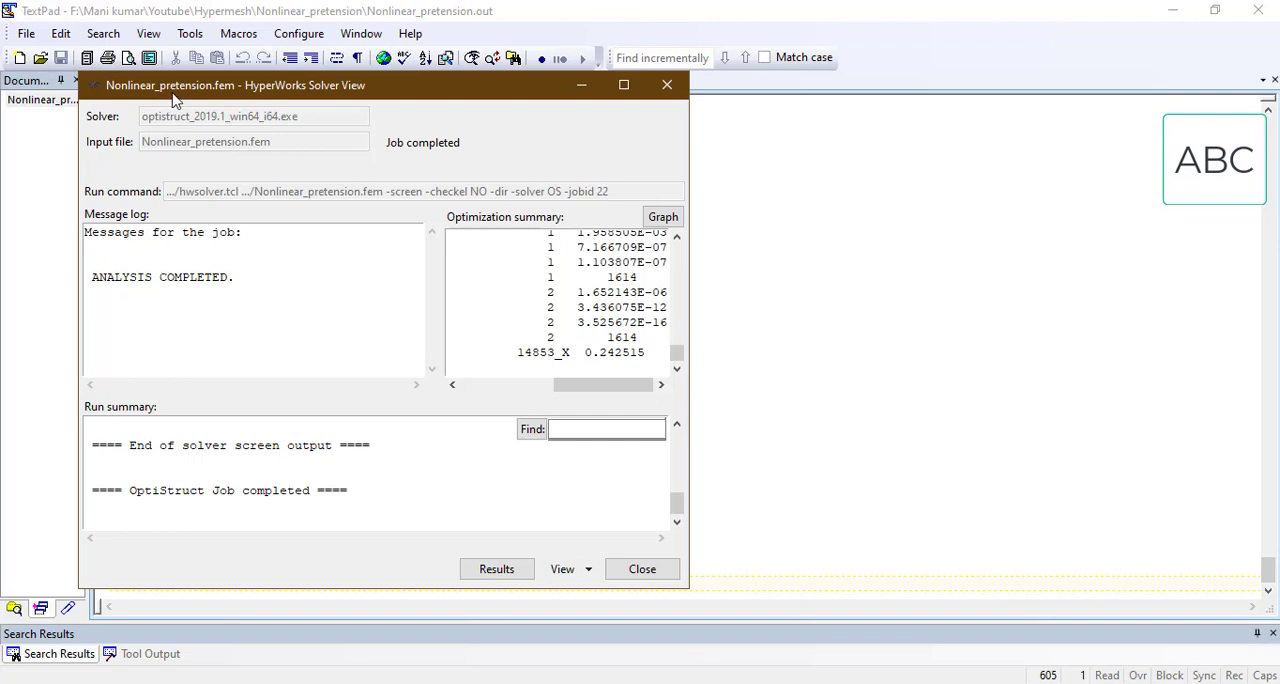
{"action": "left_click_drag", "start_coordinate": [397, 88], "coordinate": [547, 93]}
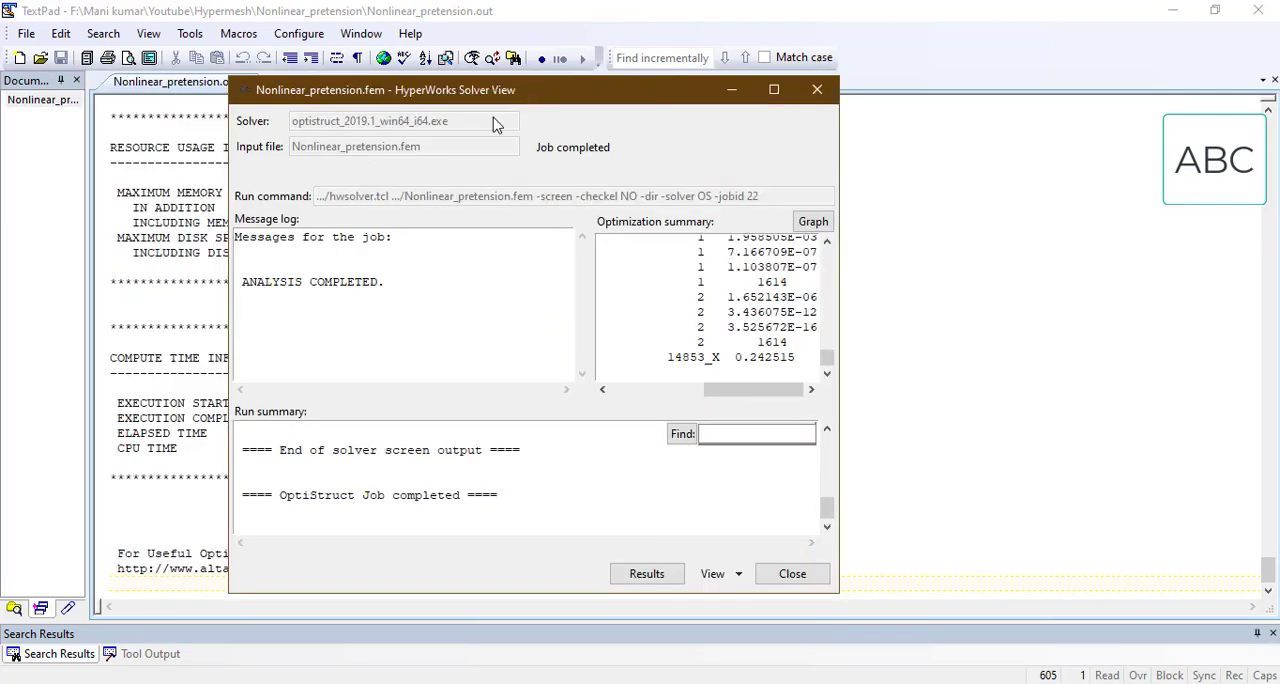
{"action": "left_click", "coordinate": [732, 90]}
Step: Review Nonlinear_pretension.out from the end of the report back to load increment 18, and return to the nonlinear solution summary of all subcases
{"action": "scroll", "coordinate": [220, 350], "scroll_direction": "up", "scroll_amount": 5}
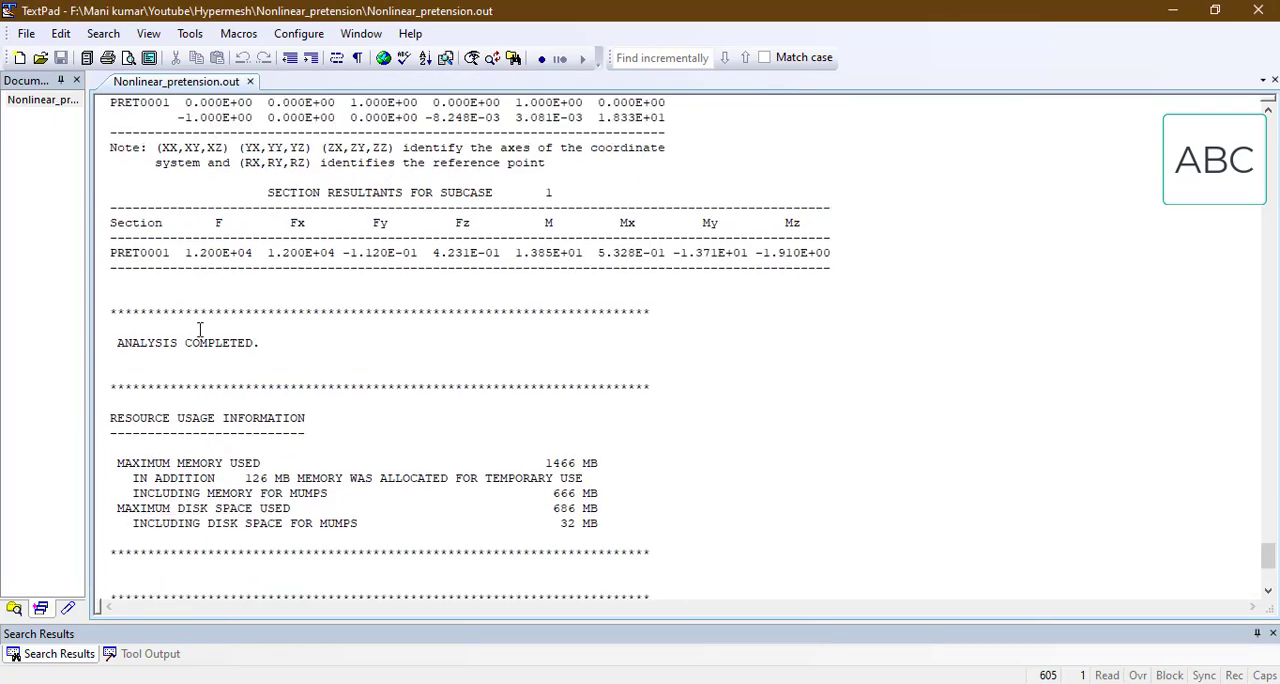
{"action": "scroll", "coordinate": [200, 330], "scroll_direction": "up", "scroll_amount": 14}
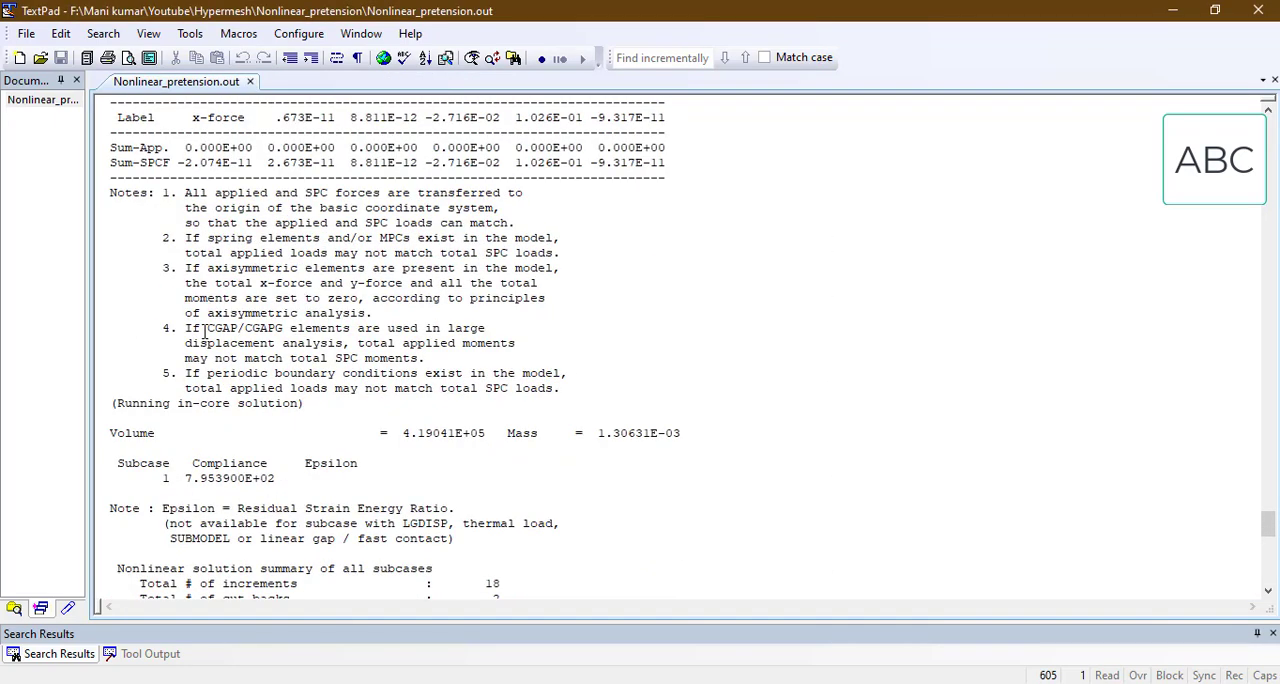
{"action": "scroll", "coordinate": [205, 330], "scroll_direction": "up", "scroll_amount": 8}
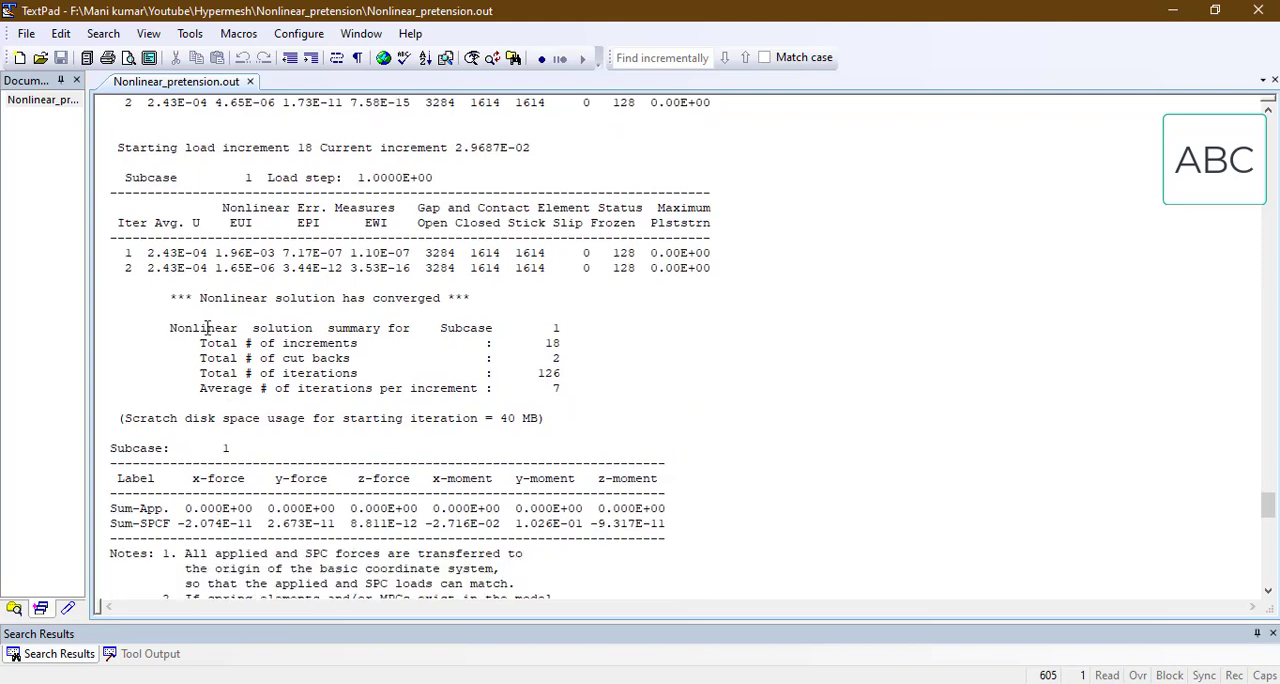
{"action": "scroll", "coordinate": [206, 328], "scroll_direction": "down", "scroll_amount": 4}
{"action": "scroll", "coordinate": [206, 328], "scroll_direction": "down", "scroll_amount": 6}
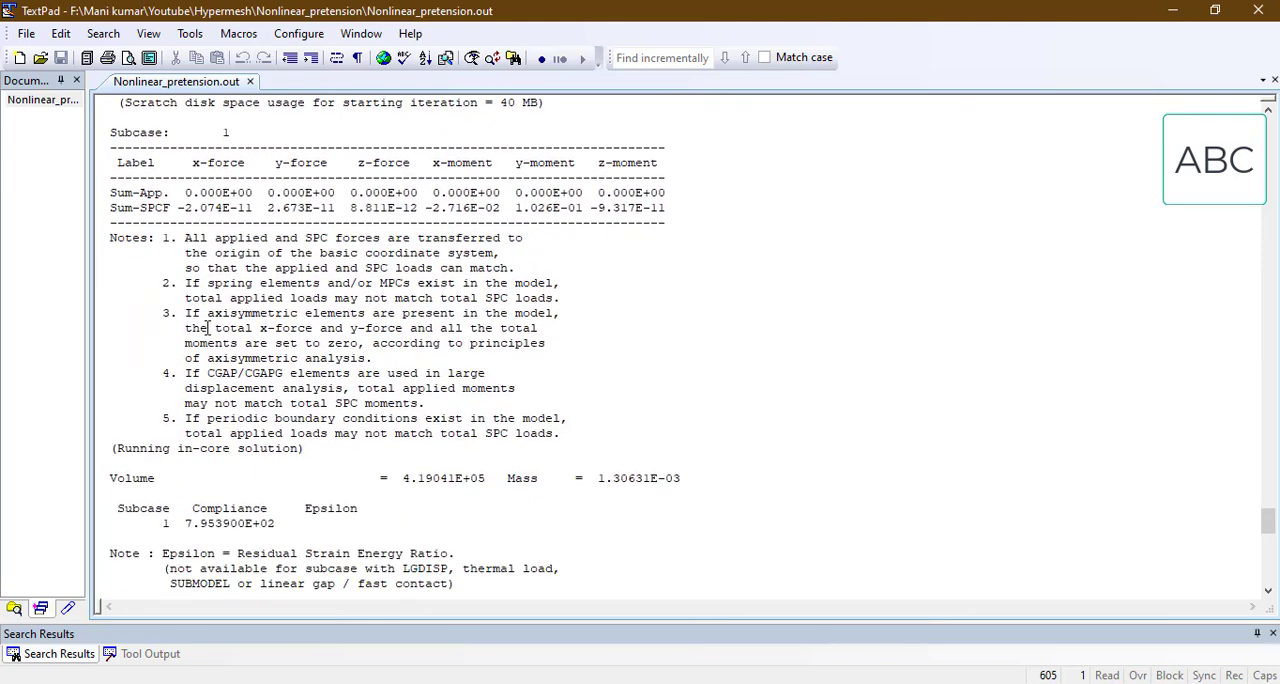
{"action": "scroll", "coordinate": [207, 327], "scroll_direction": "down", "scroll_amount": 5}
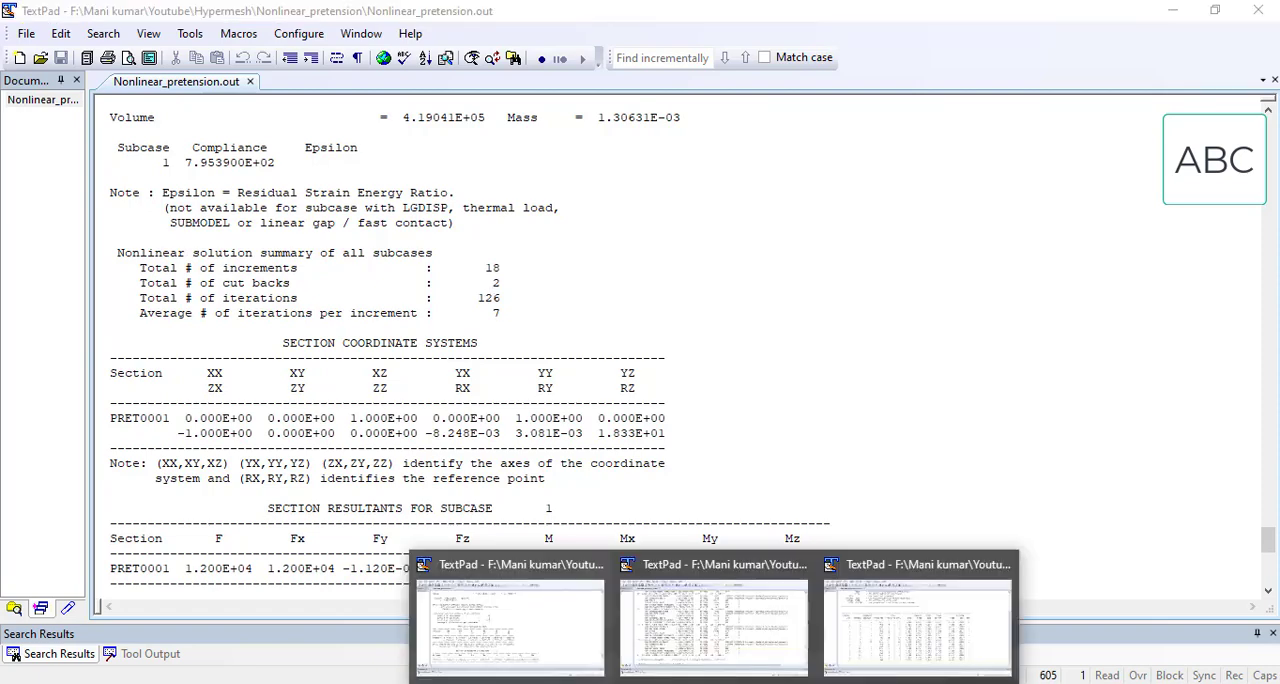
Step: Reload Nonlinear_pretension.monitor, place it beside the .out file, and compare its increments, cutbacks and subcase times through increment 18
{"action": "left_click", "coordinate": [900, 604]}
{"action": "left_click", "coordinate": [705, 405]}
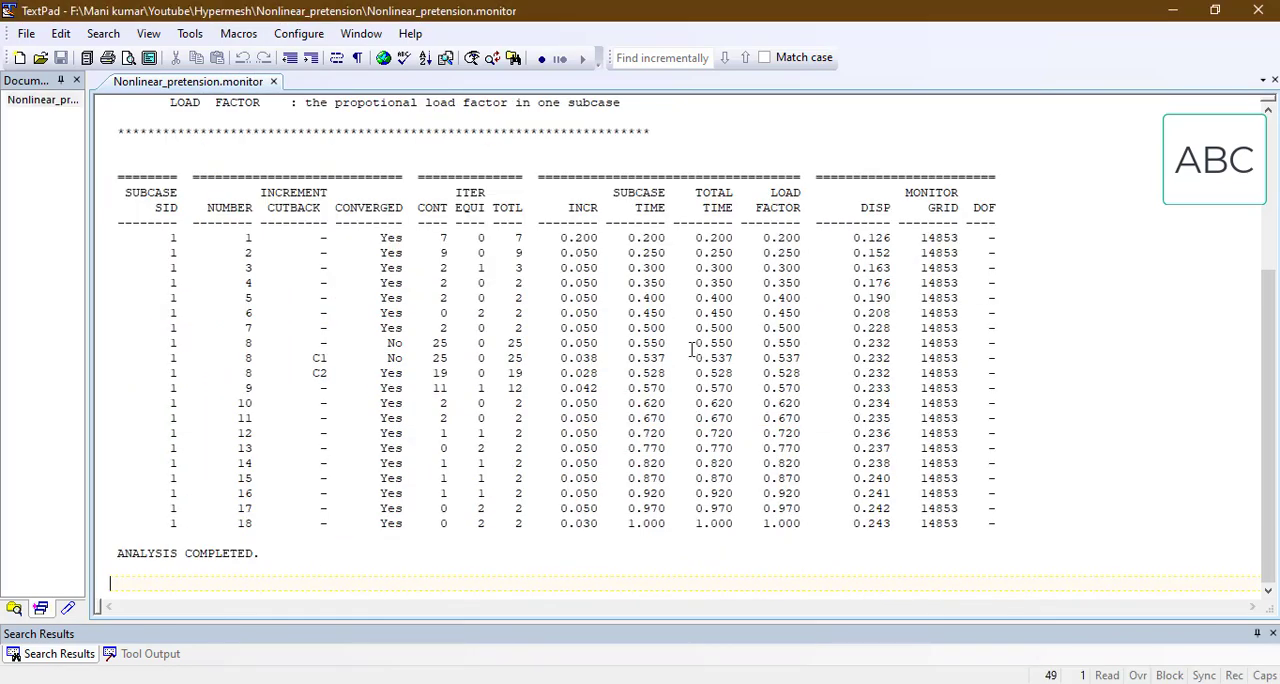
{"action": "left_click", "coordinate": [1215, 12]}
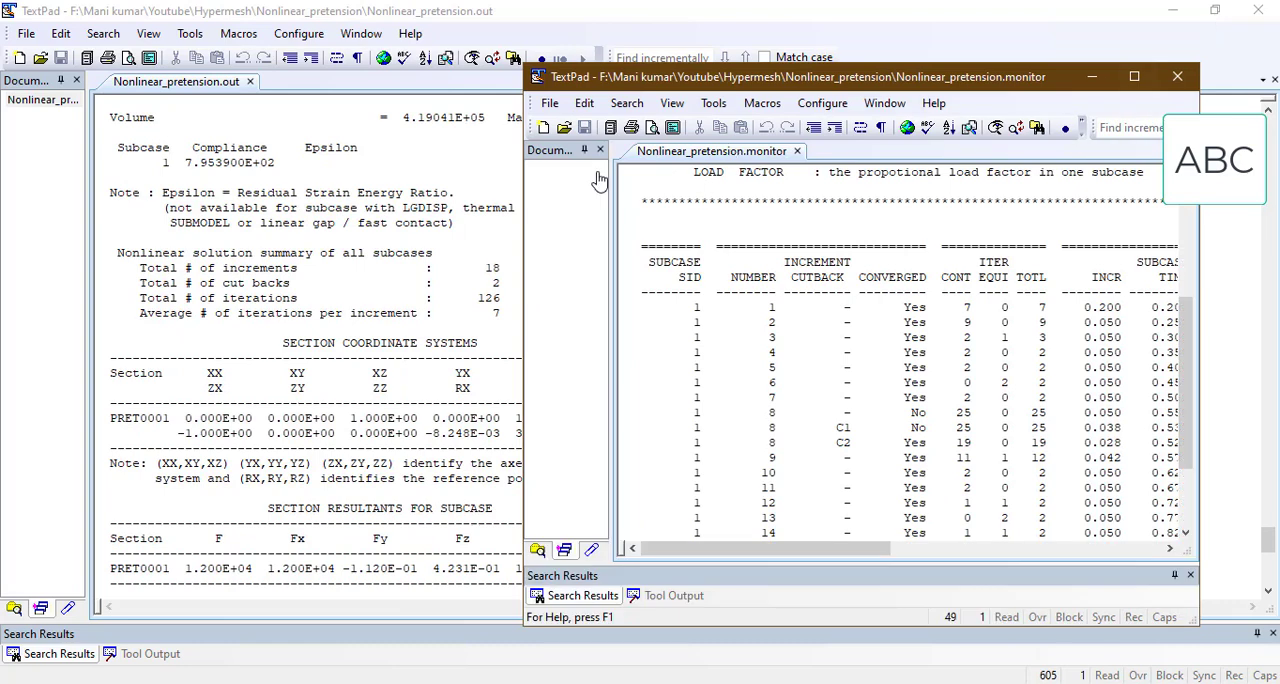
{"action": "left_click_drag", "start_coordinate": [731, 77], "coordinate": [771, 73]}
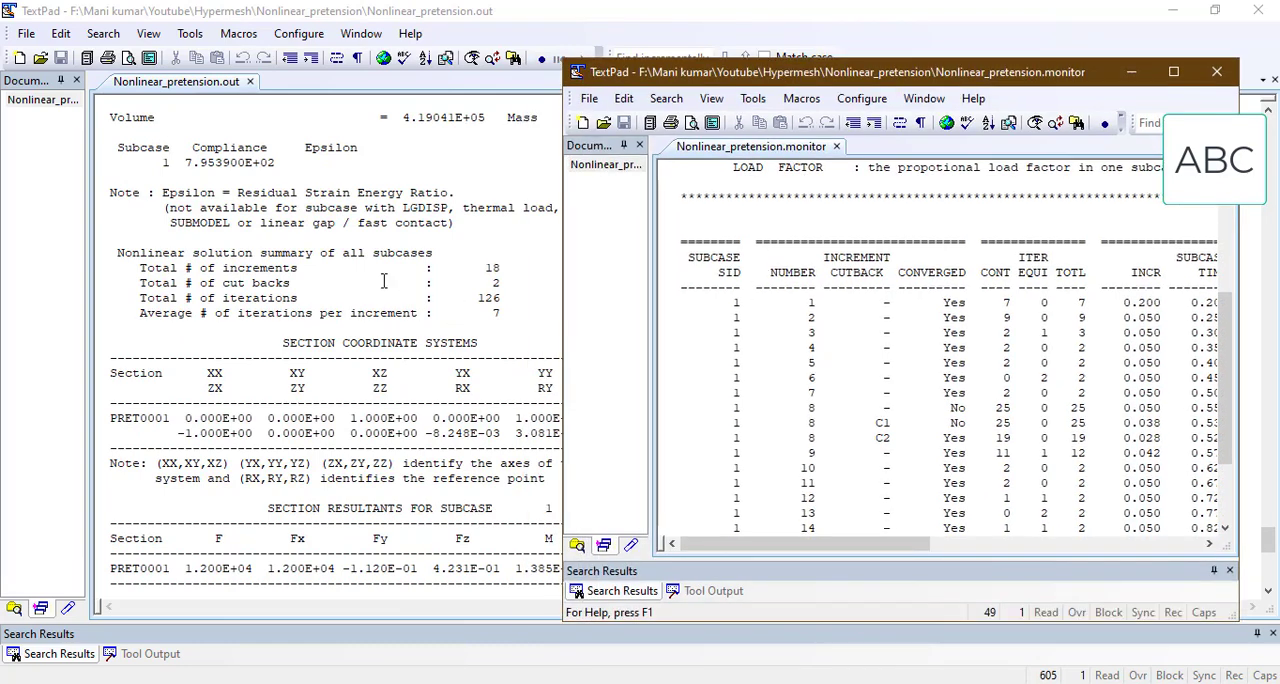
{"action": "scroll", "coordinate": [834, 420], "scroll_direction": "down", "scroll_amount": 2}
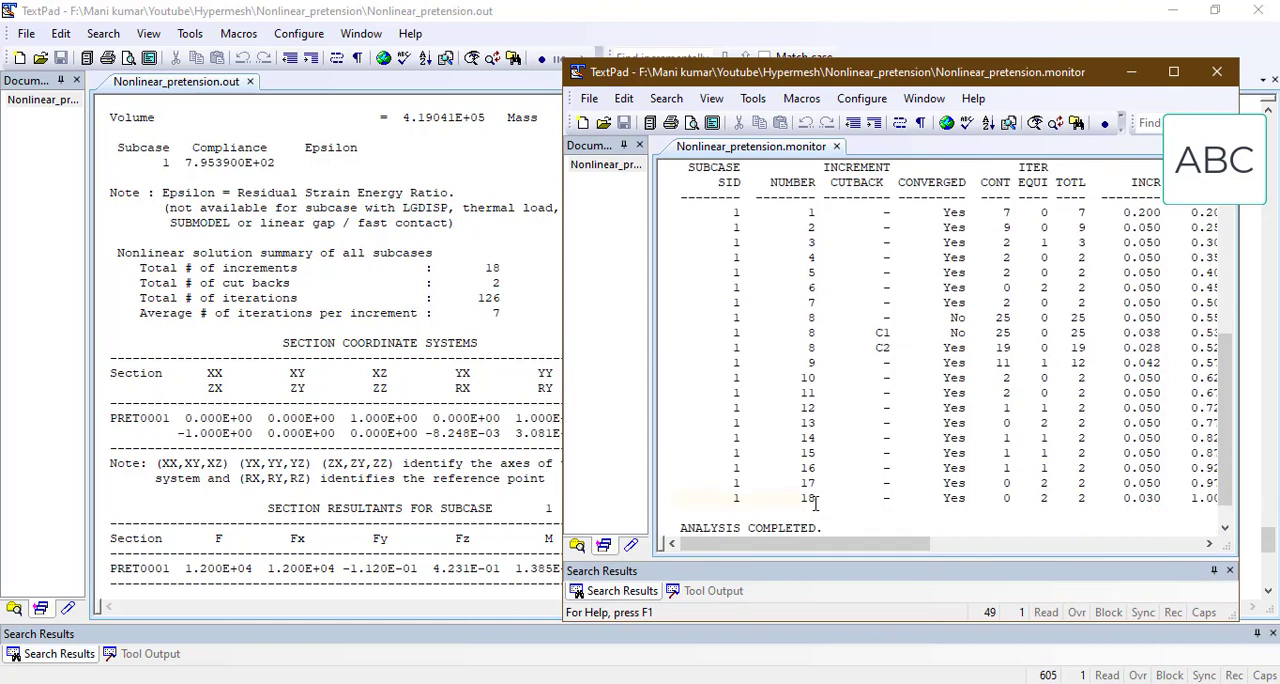
{"action": "left_click", "coordinate": [816, 505]}
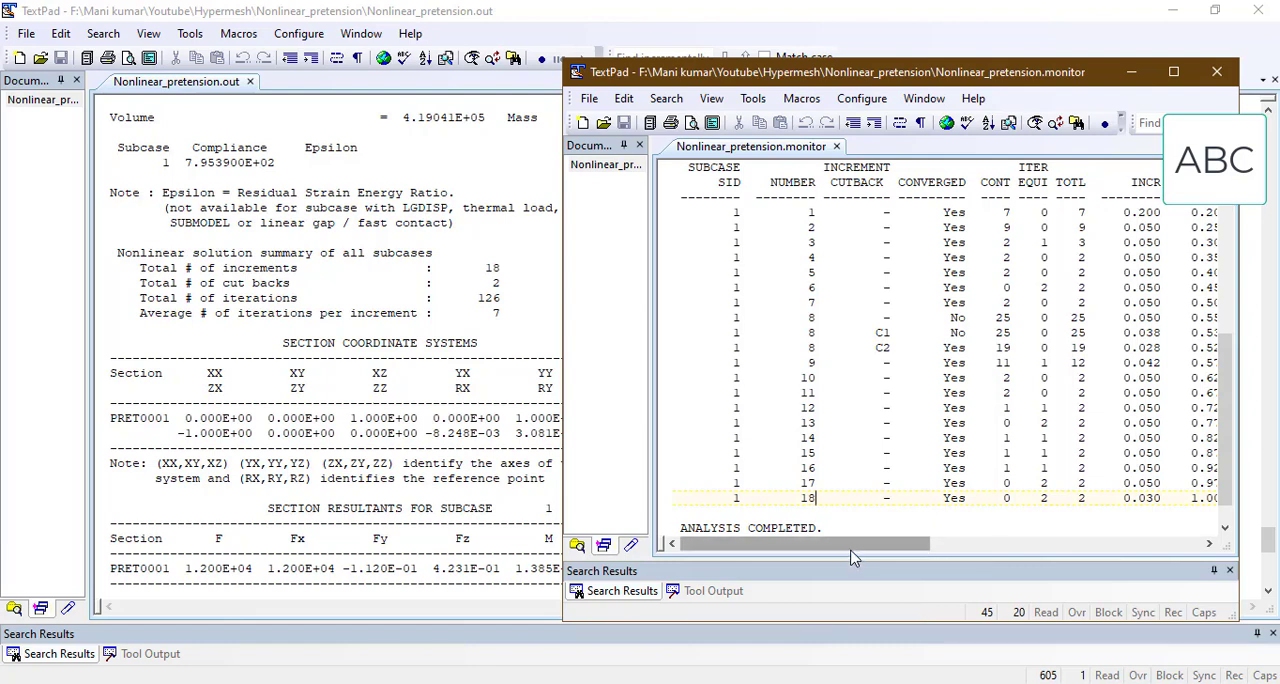
{"action": "left_click_drag", "start_coordinate": [852, 553], "coordinate": [899, 555]}
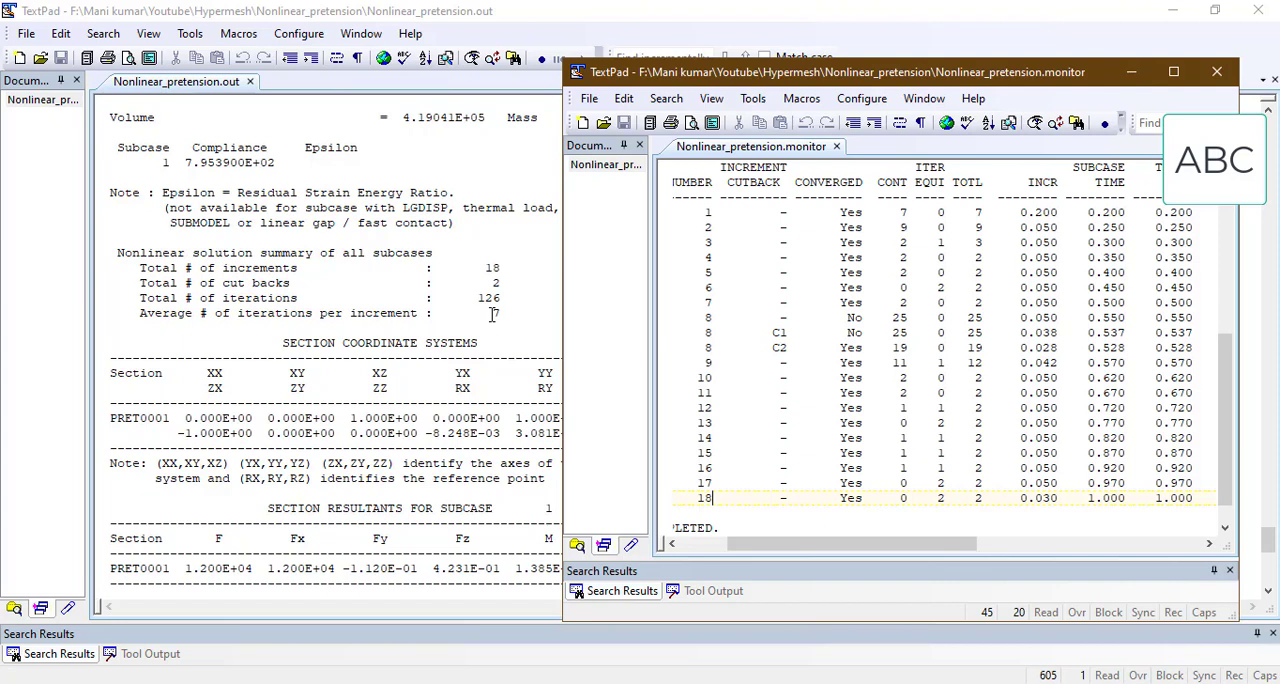
Step: Put the monitor file away and review the section resultants, resource usage and convergence summary in Nonlinear_pretension.out
{"action": "left_click", "coordinate": [1122, 77]}
{"action": "scroll", "coordinate": [498, 343], "scroll_direction": "down", "scroll_amount": 3}
{"action": "scroll", "coordinate": [498, 343], "scroll_direction": "down", "scroll_amount": 11}
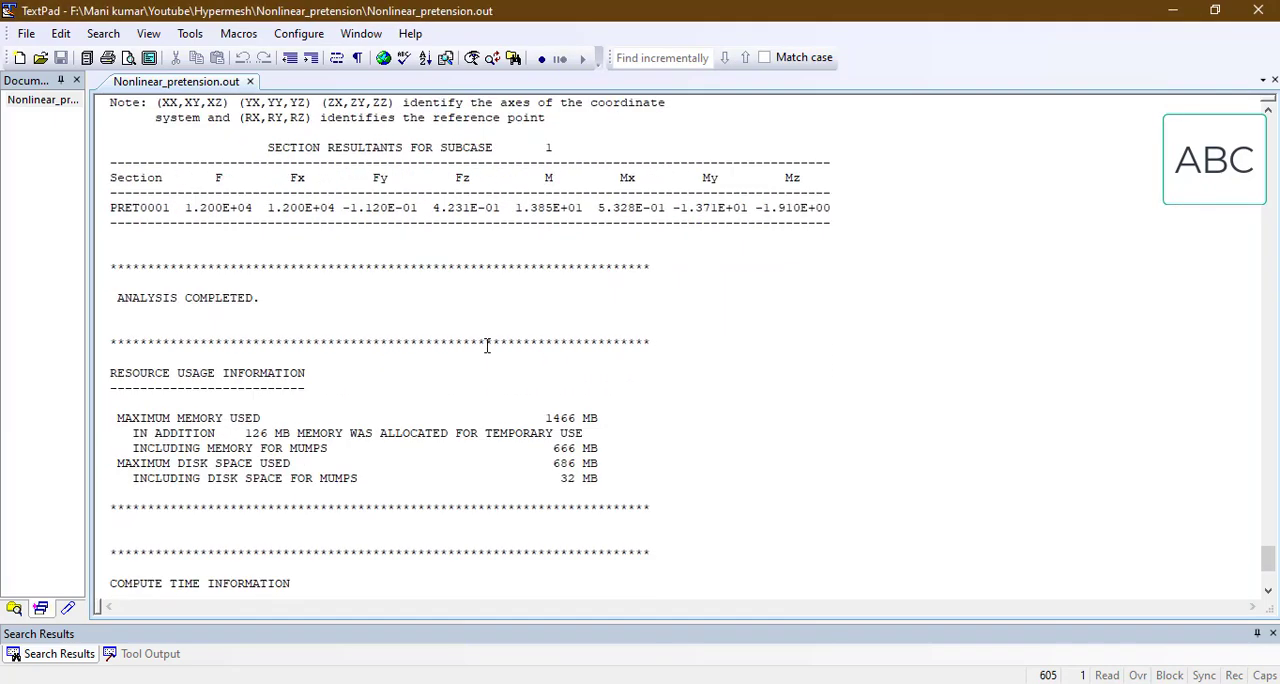
{"action": "scroll", "coordinate": [515, 378], "scroll_direction": "up", "scroll_amount": 15}
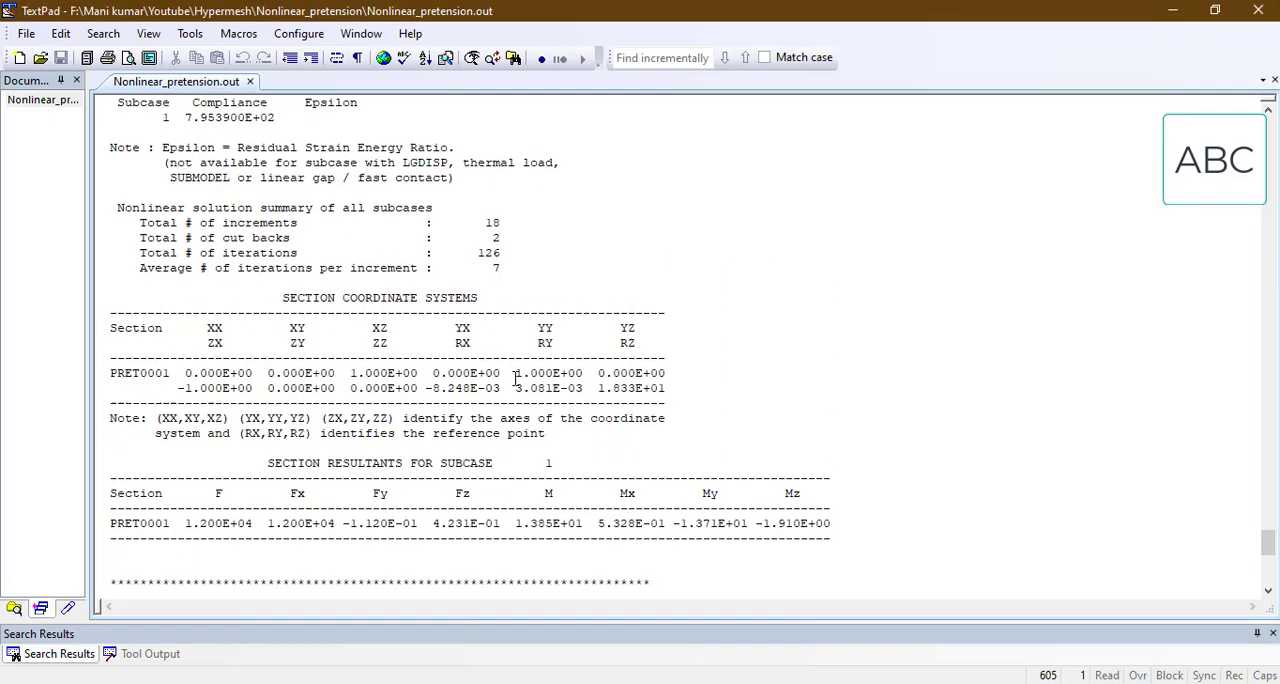
{"action": "scroll", "coordinate": [515, 378], "scroll_direction": "up", "scroll_amount": 13}
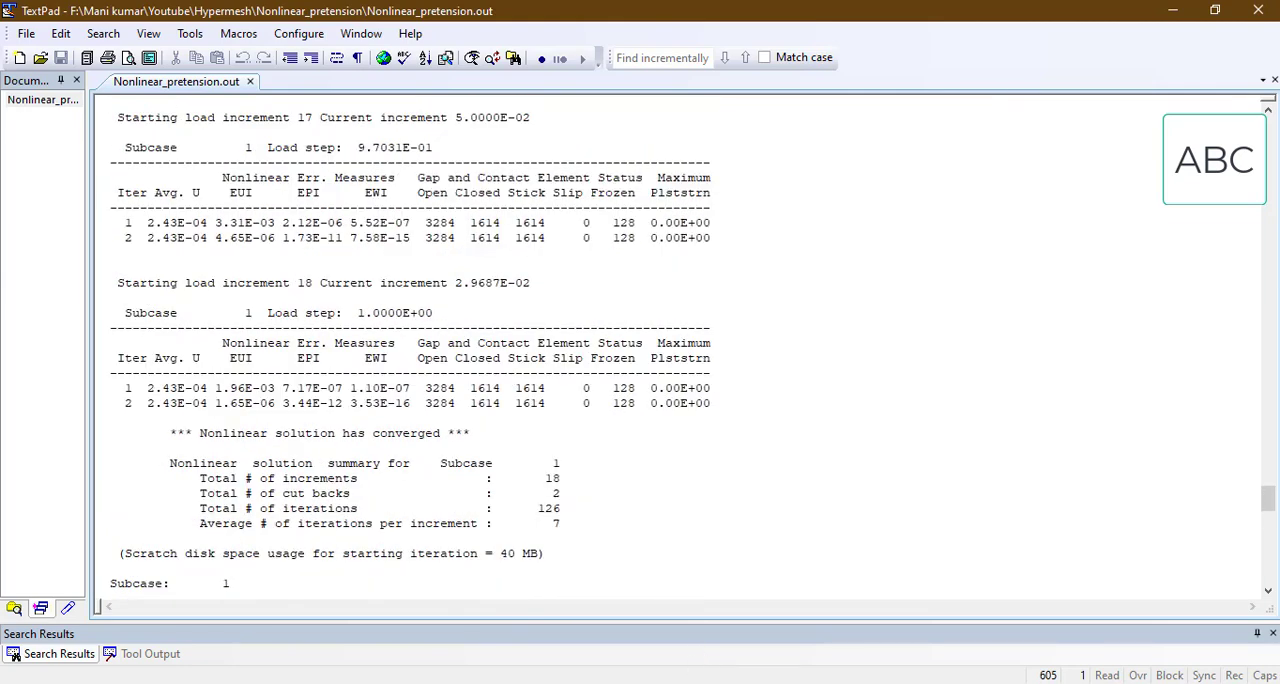
Step: Open the completed job's results in HyperView from HyperWorks Solver View, and minimize the solver window
{"action": "left_click", "coordinate": [541, 600]}
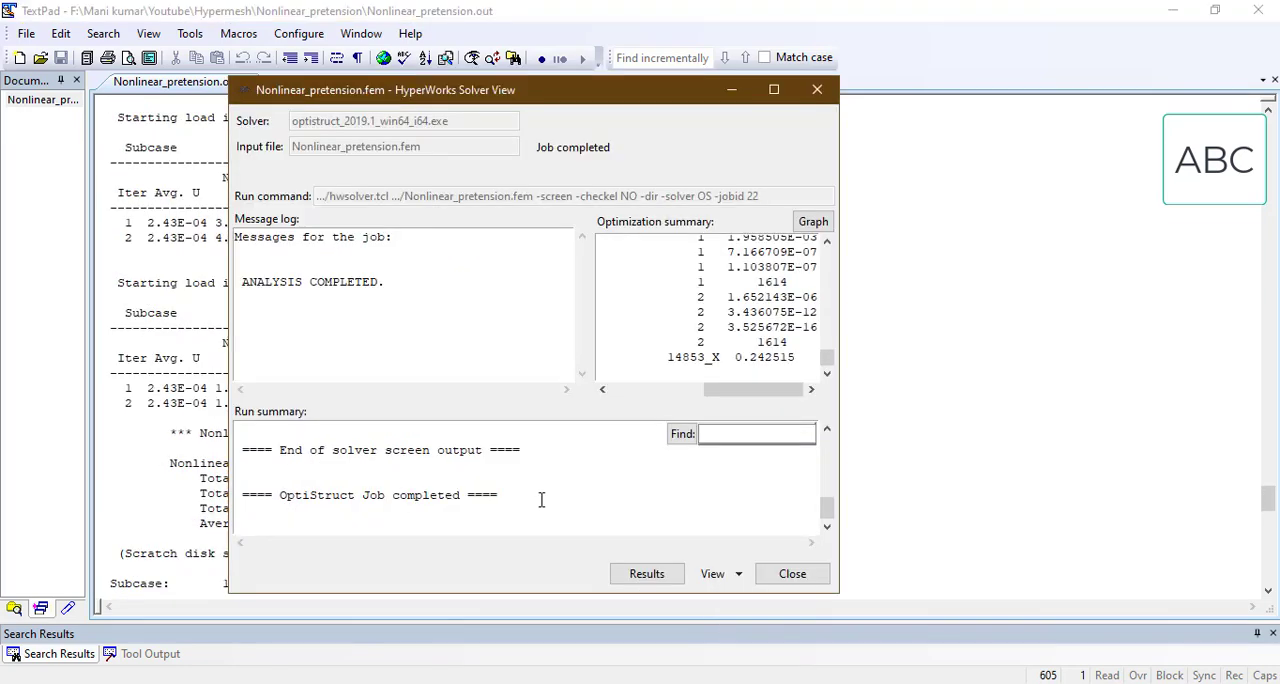
{"action": "left_click", "coordinate": [652, 575]}
{"action": "left_click", "coordinate": [163, 481]}
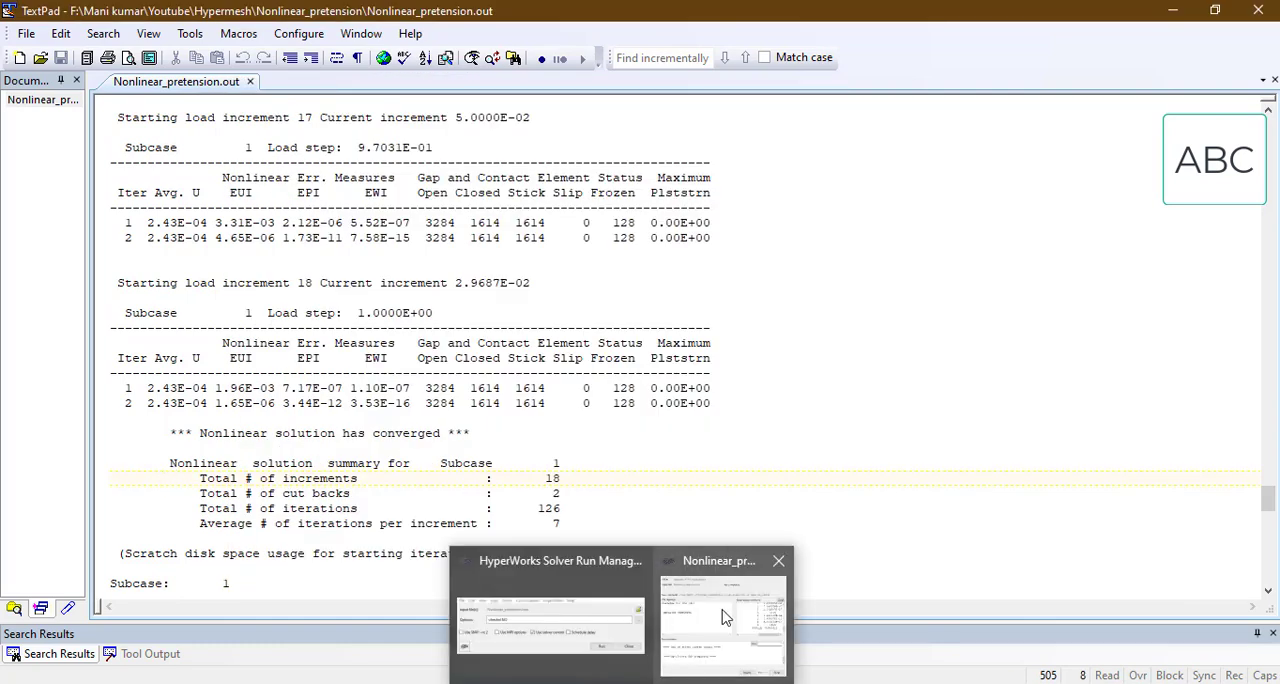
{"action": "left_click", "coordinate": [720, 615]}
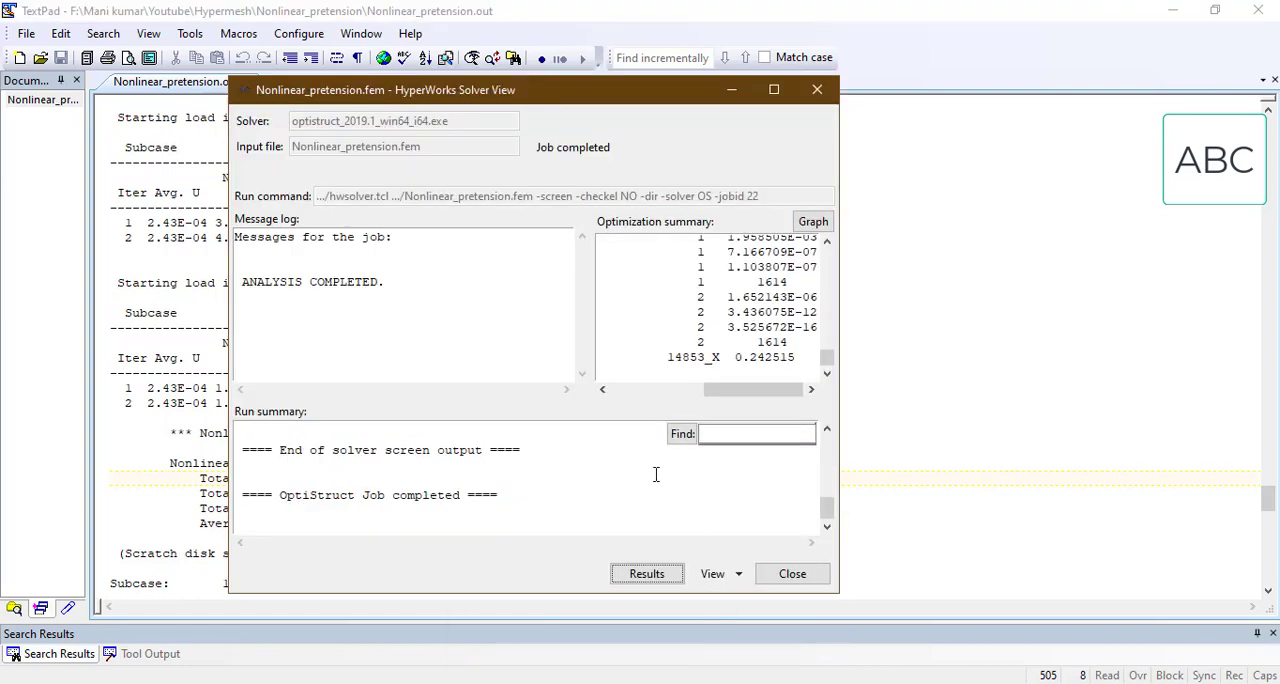
{"action": "left_click", "coordinate": [651, 577]}
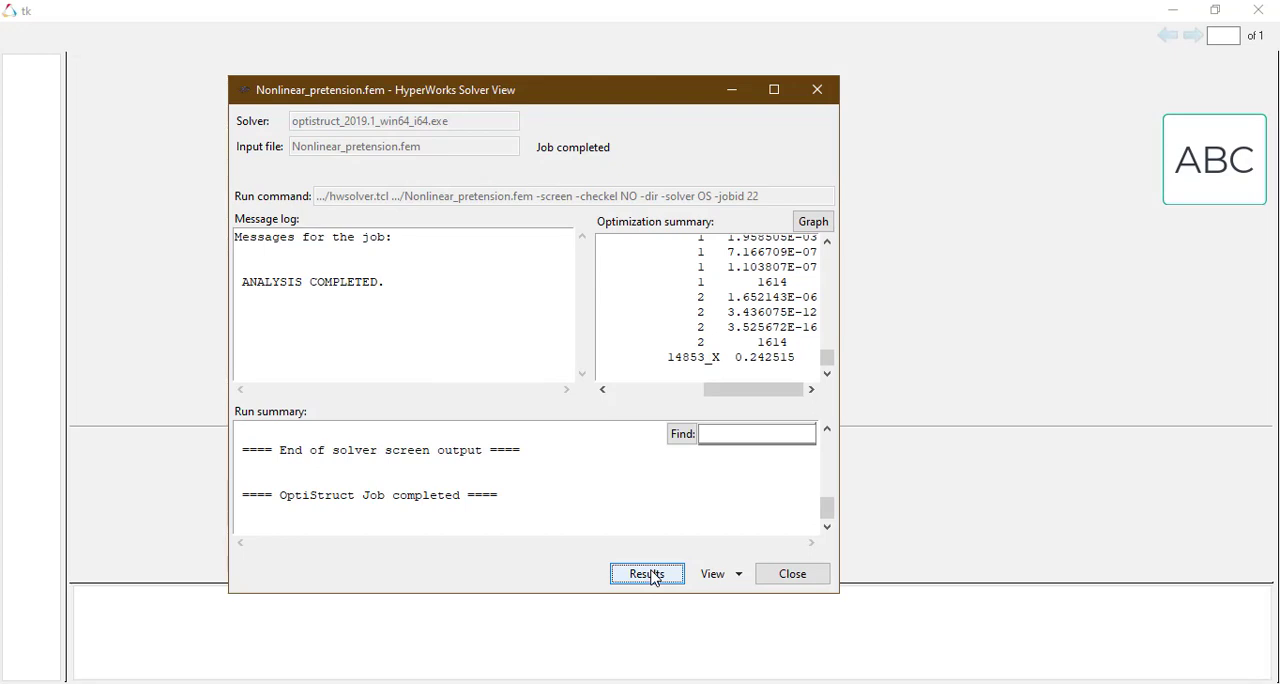
{"action": "left_click", "coordinate": [731, 90]}
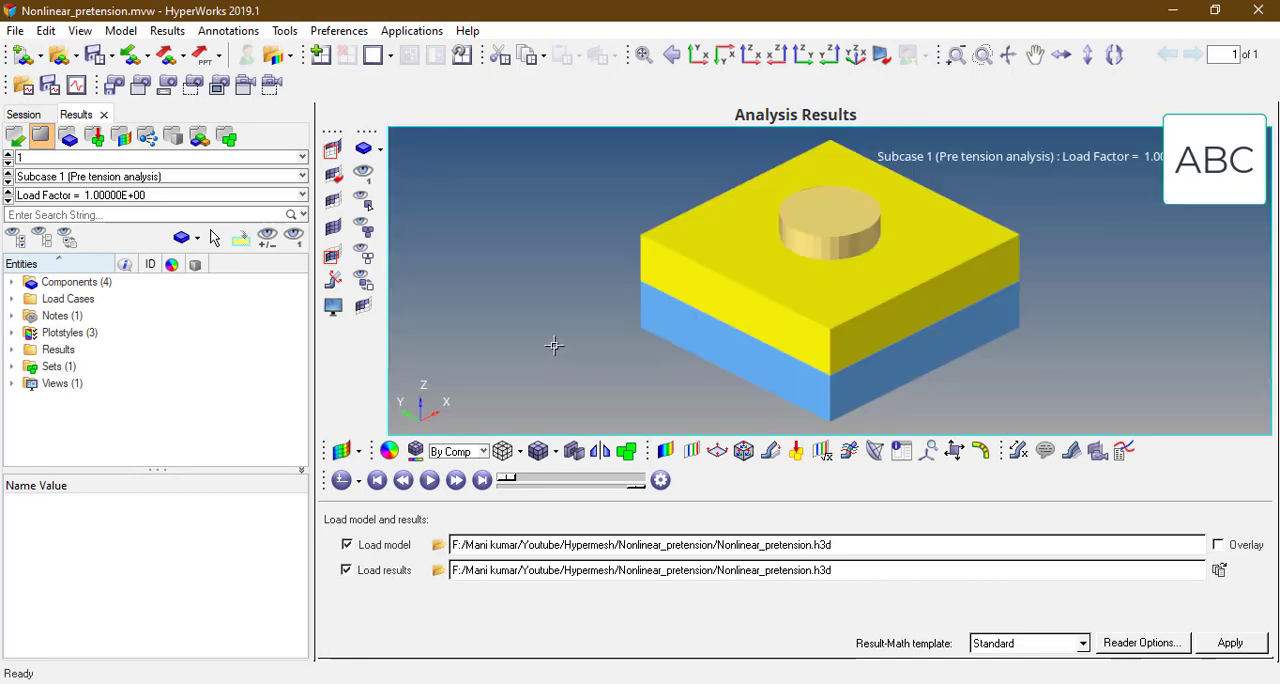
Step: Contour the displacement magnitude on the components of the bolted joint in the analysis system
{"action": "left_click", "coordinate": [665, 452]}
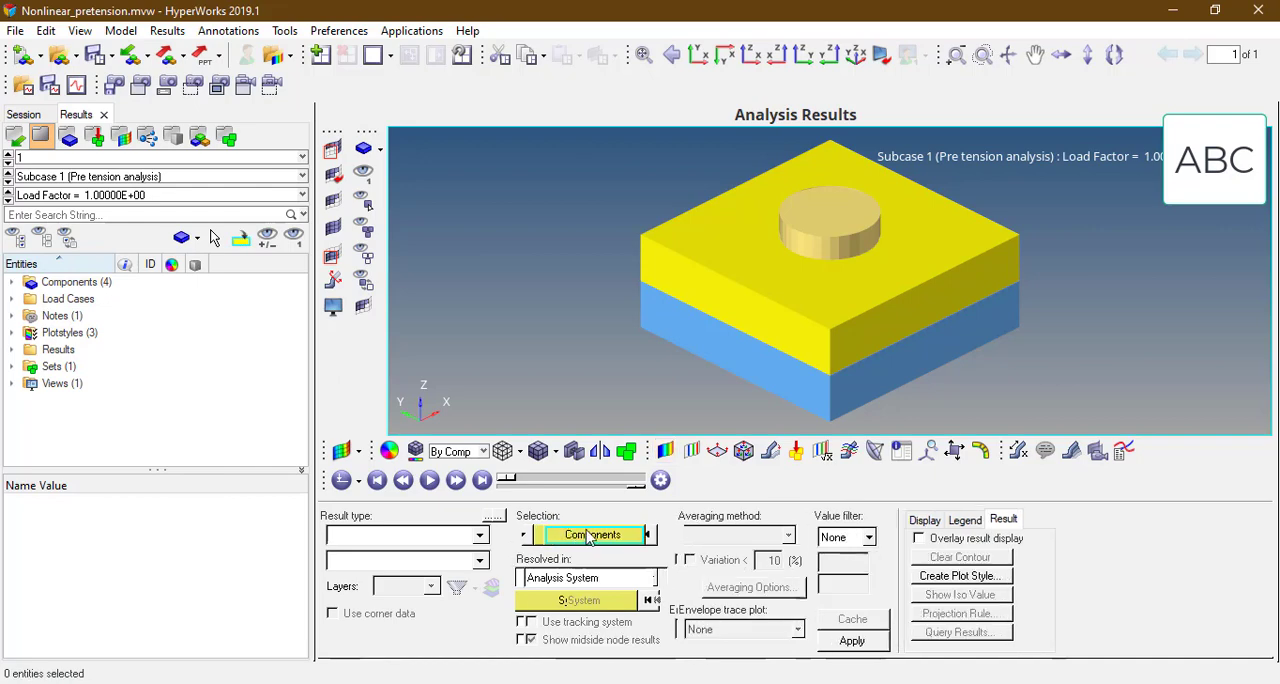
{"action": "left_click", "coordinate": [588, 538]}
{"action": "left_click", "coordinate": [570, 566]}
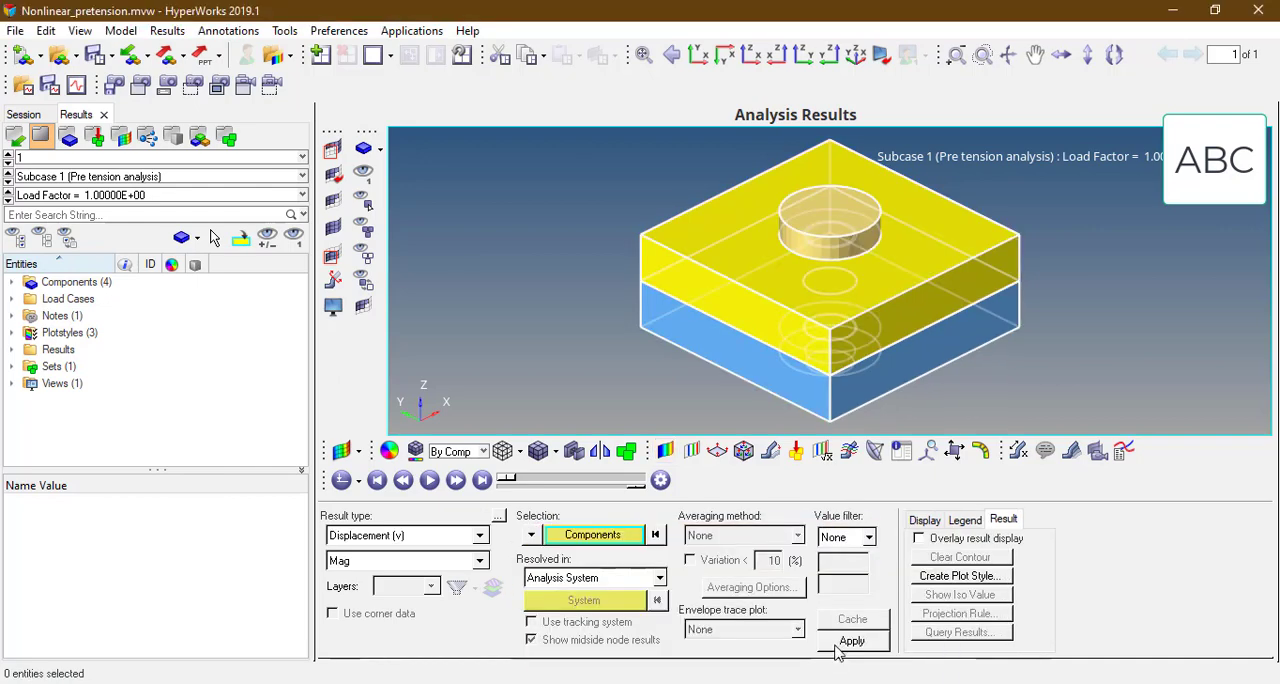
{"action": "left_click", "coordinate": [850, 641]}
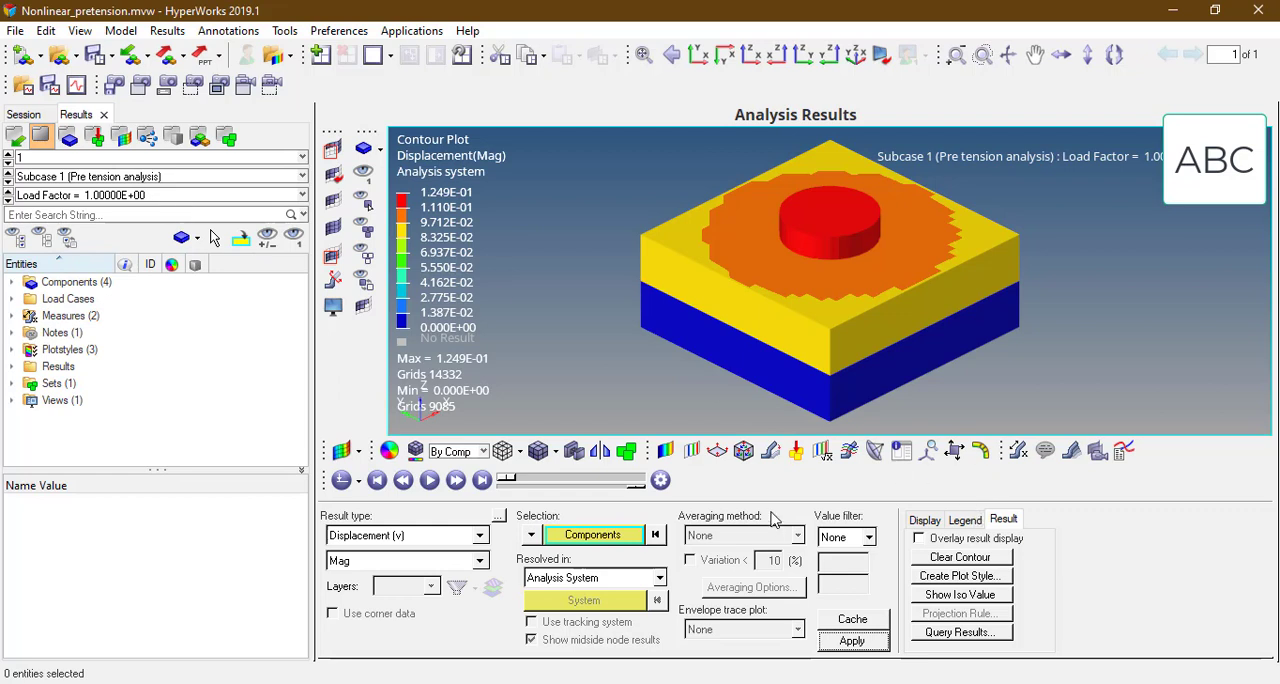
Step: Animate the displacement result, widen the graphics area, and apply a uniform deformed-shape scale factor of 10
{"action": "left_click", "coordinate": [430, 481]}
{"action": "left_click_drag", "start_coordinate": [293, 428], "coordinate": [241, 428]}
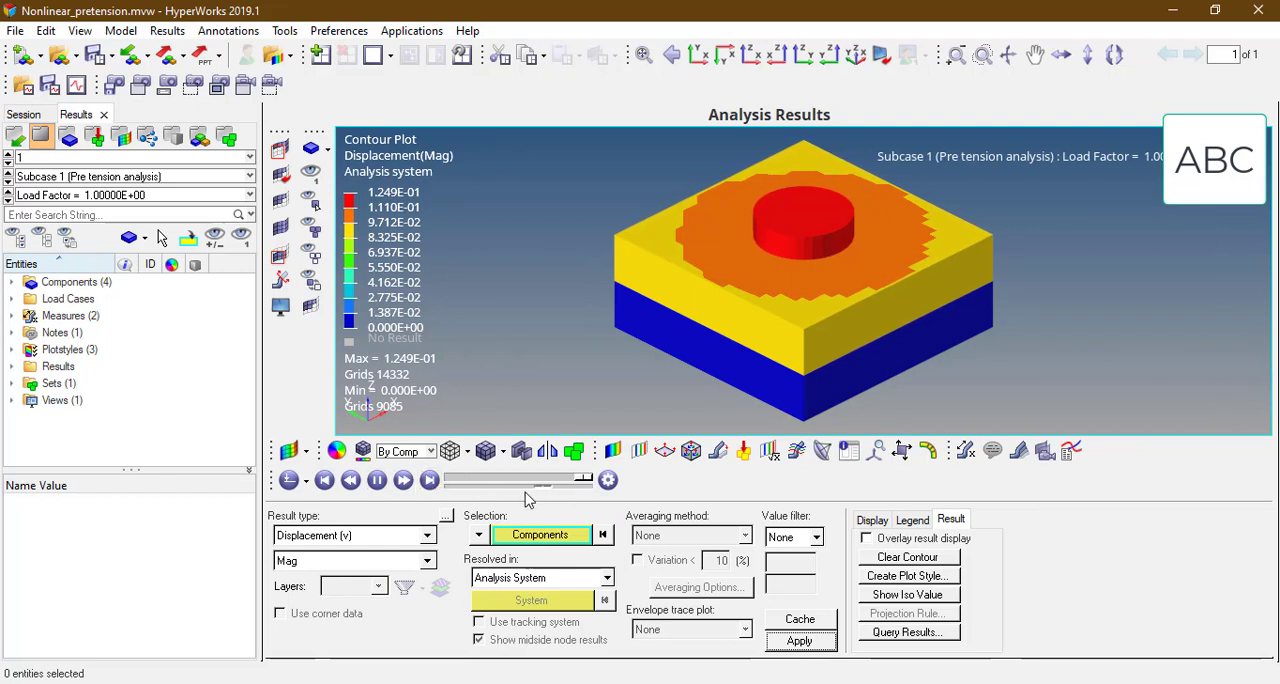
{"action": "left_click", "coordinate": [716, 452]}
{"action": "type", "text": "10"}
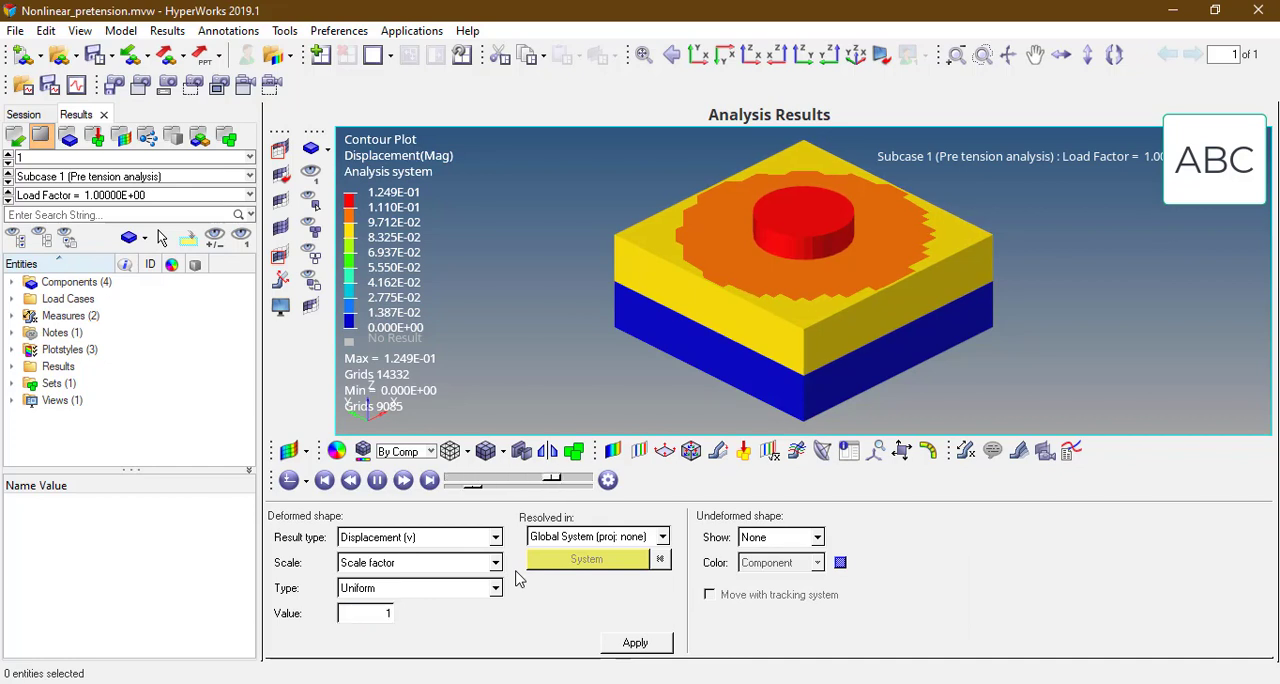
{"action": "left_click", "coordinate": [636, 642]}
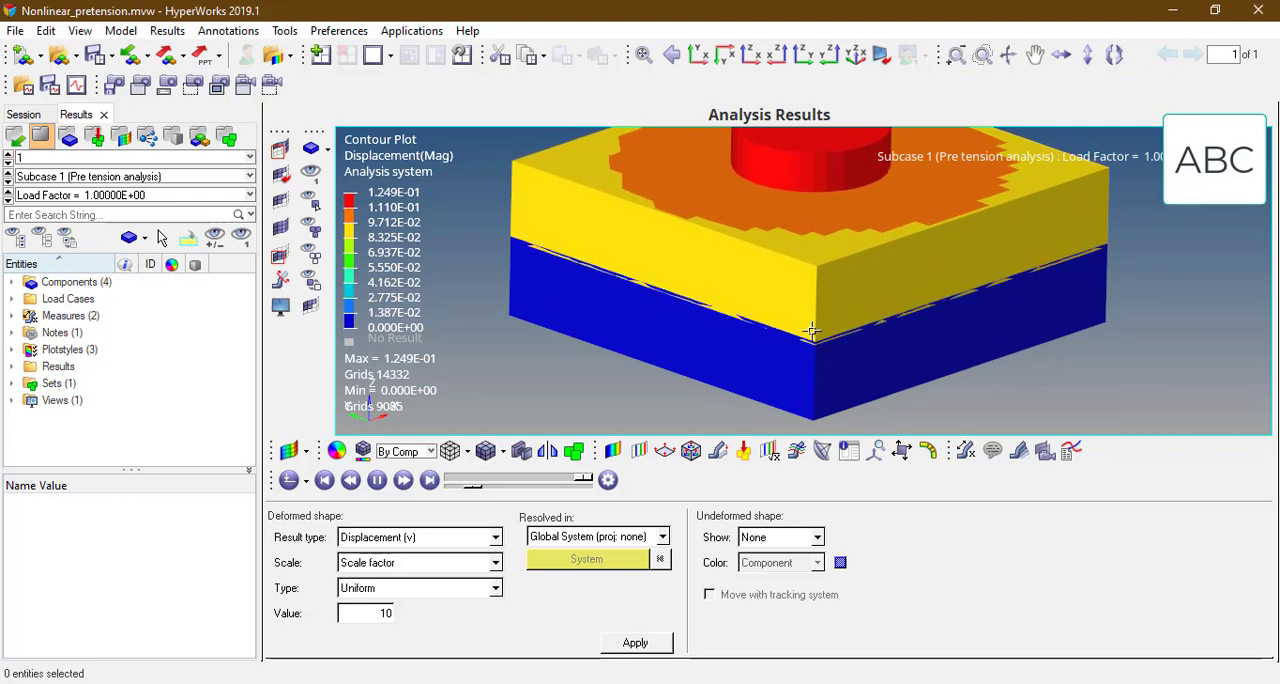
Step: Show the displacement contour of the pretension subcase at load factor 6.20313E-01
{"action": "left_click_drag", "start_coordinate": [812, 330], "coordinate": [822, 340], "text": "ctrl"}
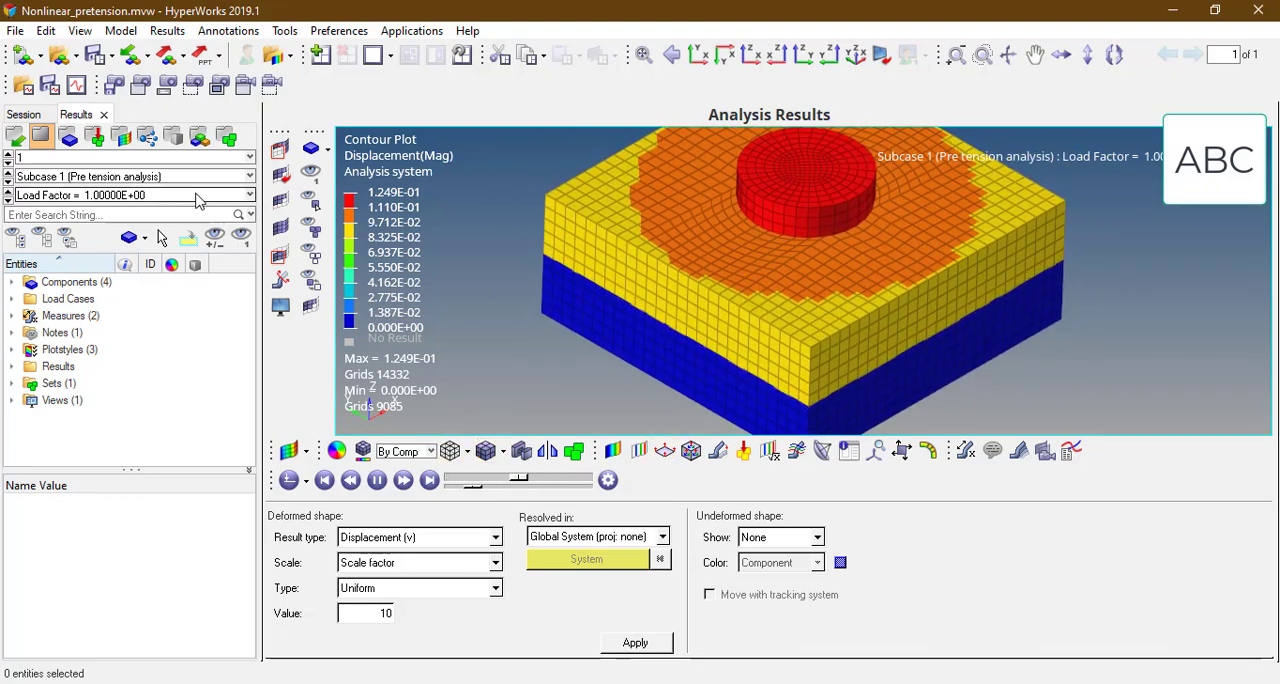
{"action": "left_click", "coordinate": [140, 195]}
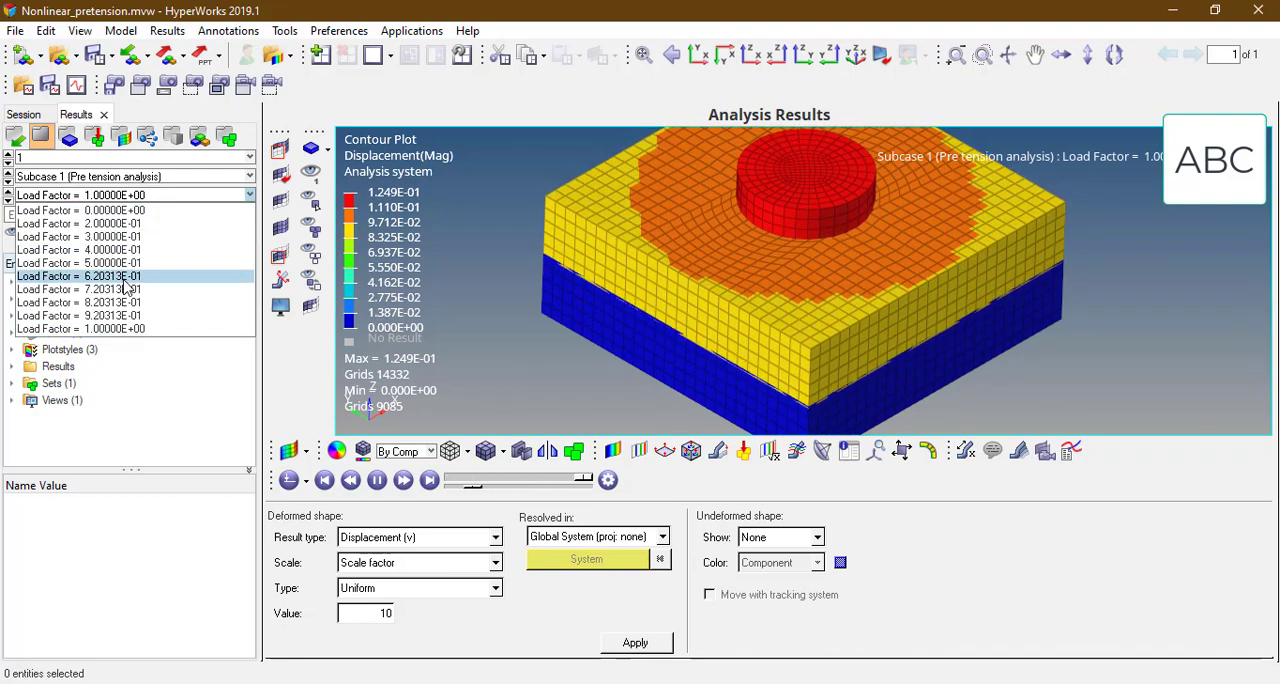
{"action": "left_click", "coordinate": [100, 276]}
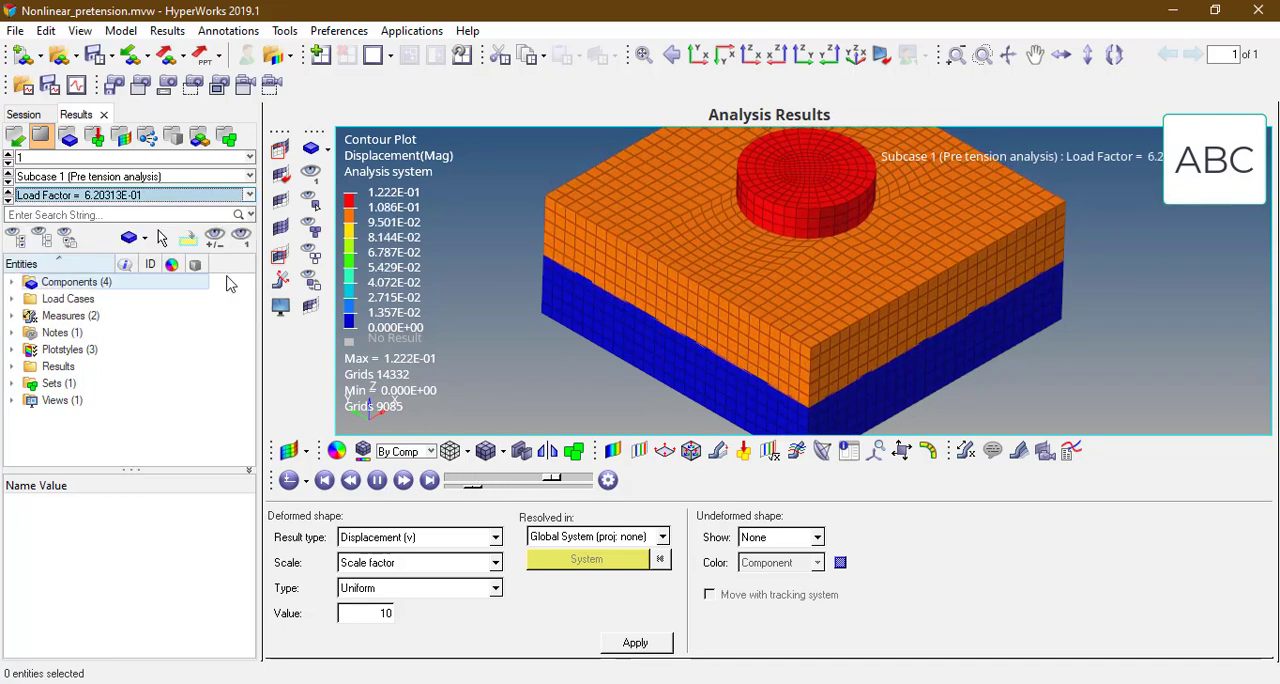
Step: Reapply the displacement magnitude contour to all displayed components at load factor 6.20313E-01
{"action": "left_click", "coordinate": [612, 451]}
{"action": "left_click", "coordinate": [522, 540]}
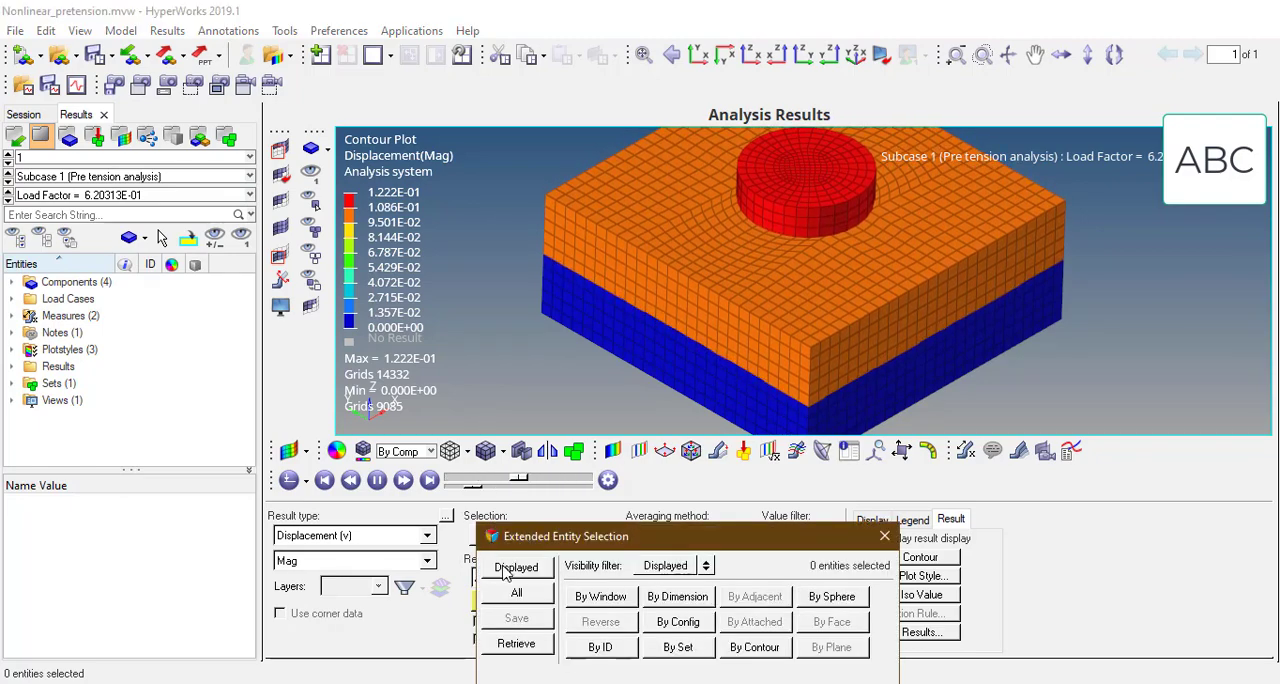
{"action": "left_click", "coordinate": [516, 567]}
{"action": "left_click", "coordinate": [800, 640]}
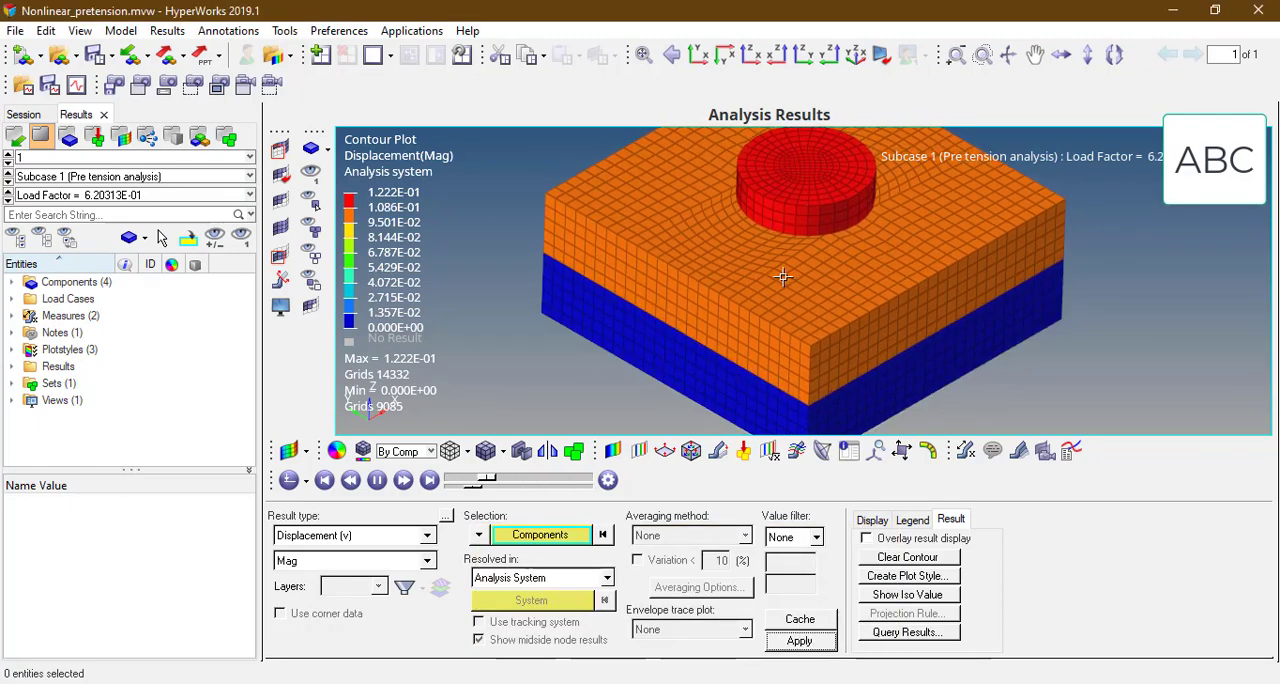
{"action": "left_click_drag", "start_coordinate": [783, 277], "coordinate": [747, 241], "text": "ctrl"}
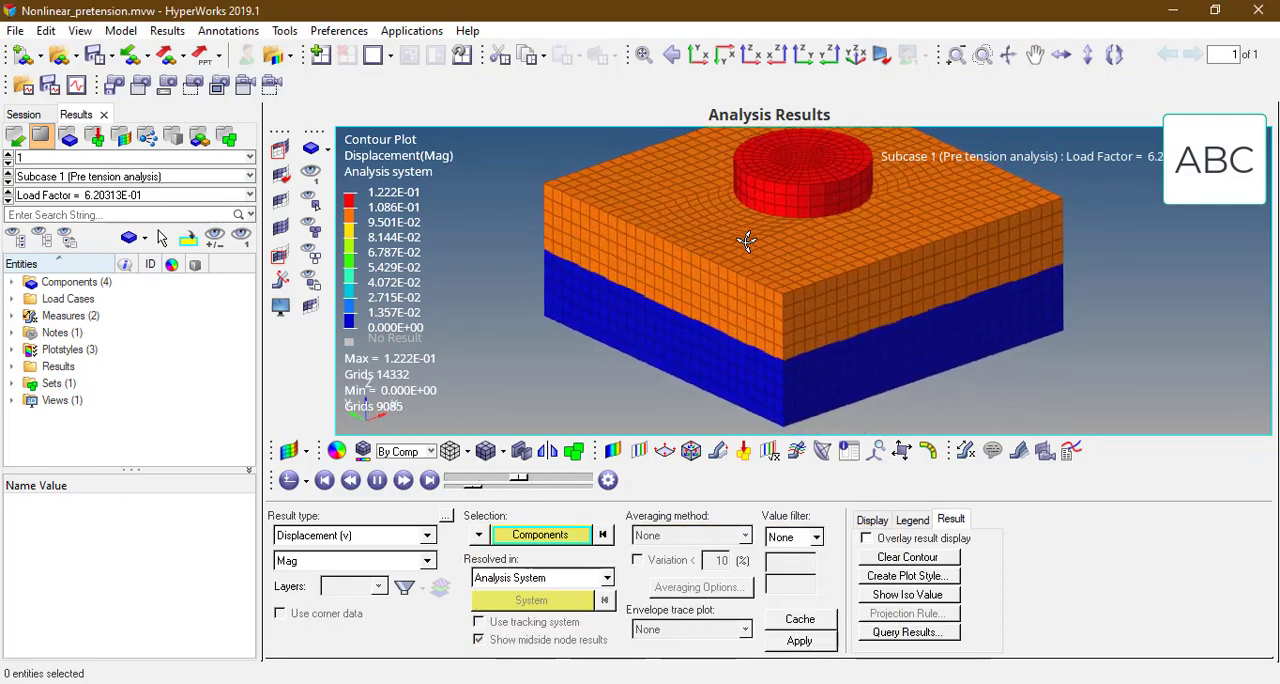
Step: Contour the von Mises element stresses (2D & 3D) on the components in the analysis system without averaging
{"action": "left_click", "coordinate": [392, 537]}
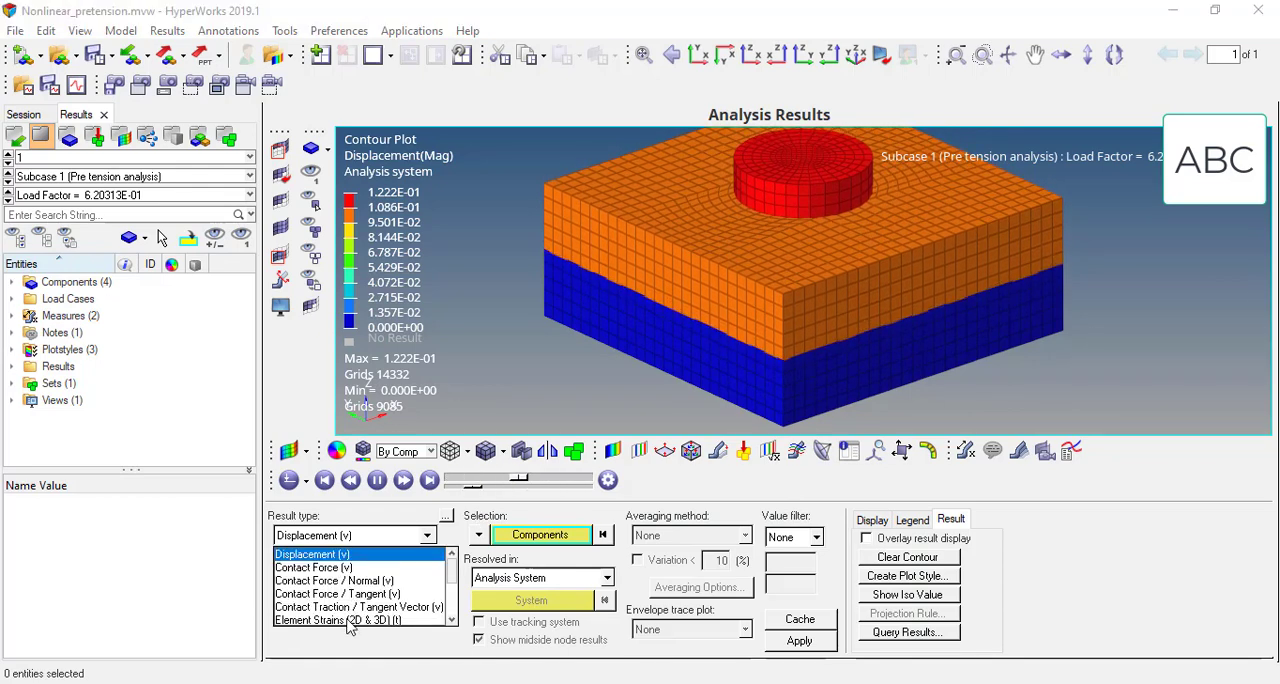
{"action": "scroll", "coordinate": [391, 614], "scroll_direction": "down", "scroll_amount": 2}
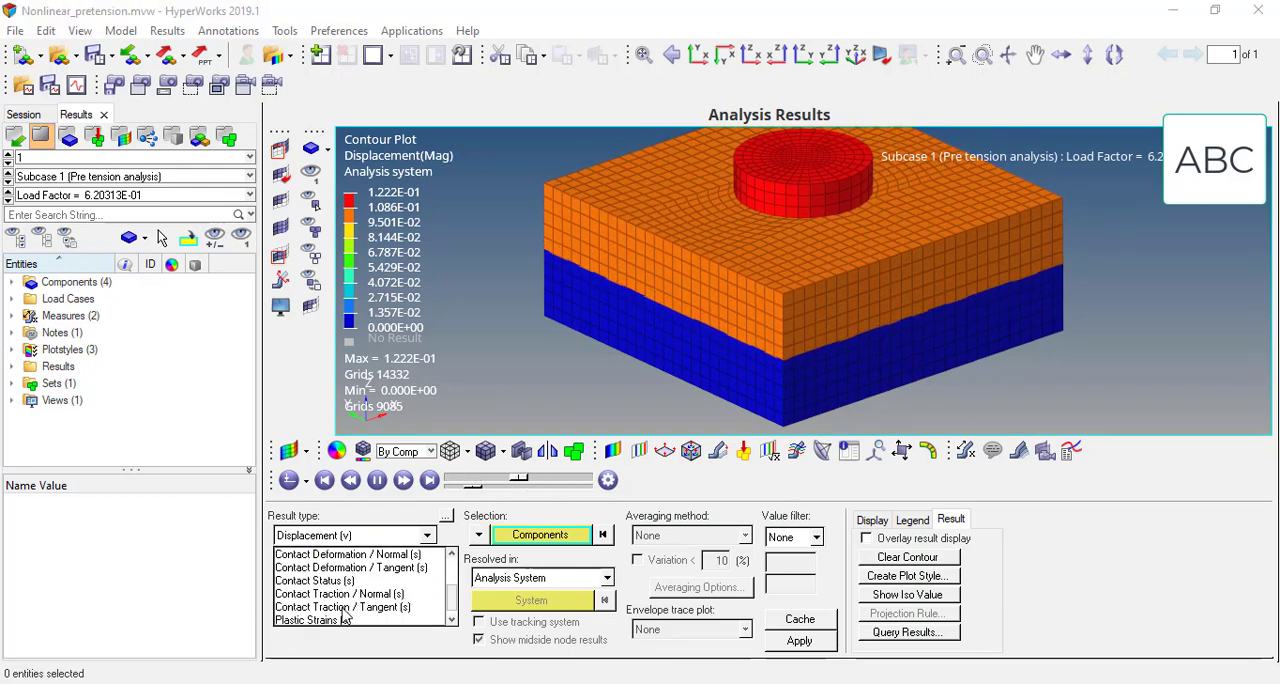
{"action": "scroll", "coordinate": [348, 600], "scroll_direction": "up", "scroll_amount": 2}
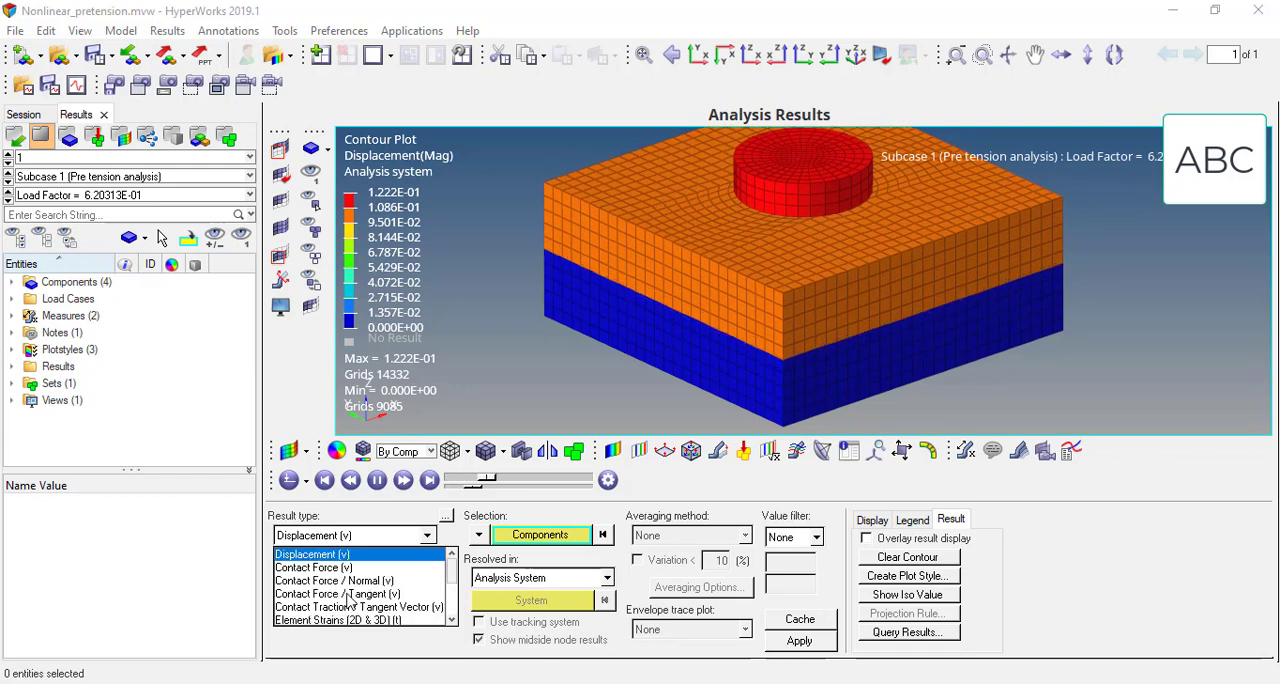
{"action": "left_click", "coordinate": [452, 619]}
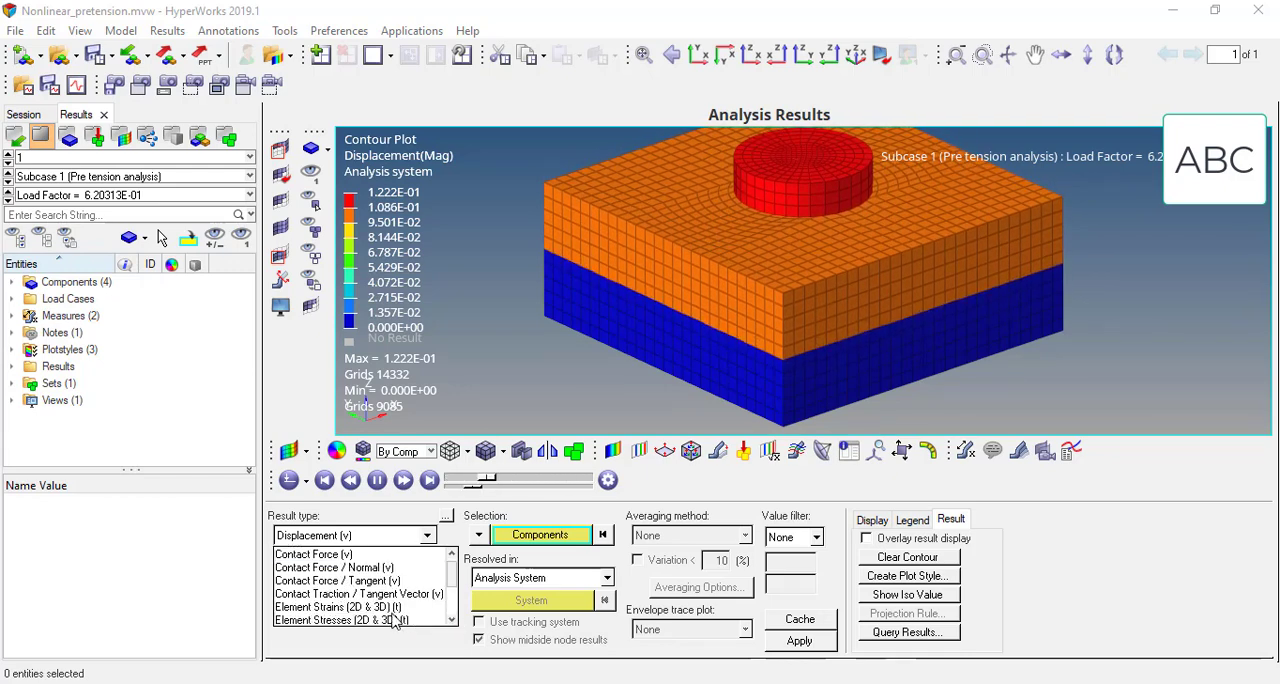
{"action": "left_click", "coordinate": [368, 621]}
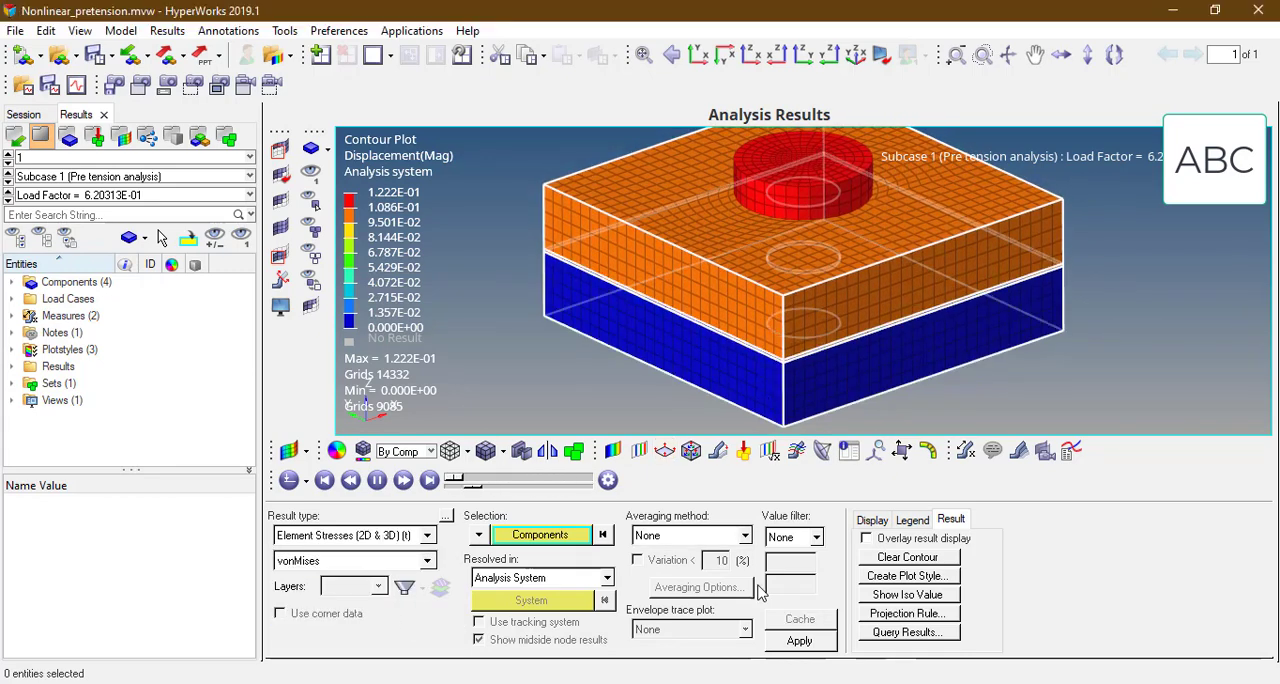
{"action": "left_click", "coordinate": [797, 641]}
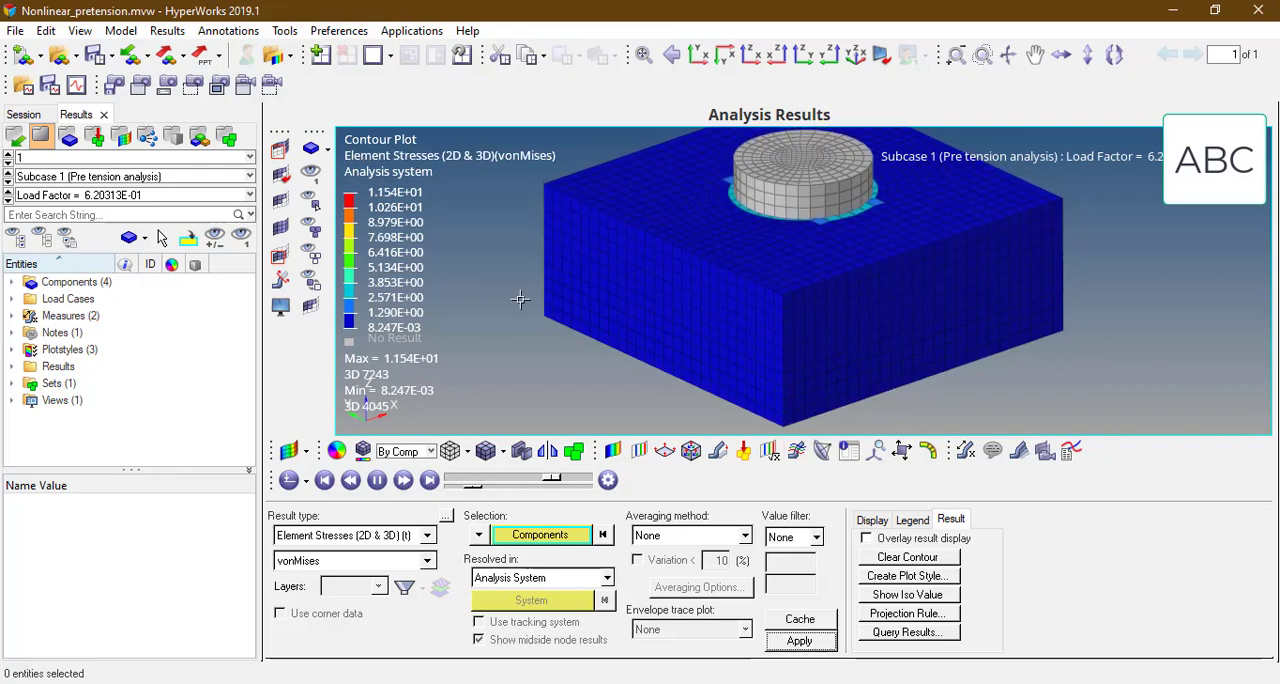
Step: Hide the nut, bolt and upper plate to examine the von Mises stress around the hole in the lower plate
{"action": "left_click", "coordinate": [310, 200]}
{"action": "left_click_drag", "start_coordinate": [855, 203], "coordinate": [853, 262], "text": "ctrl"}
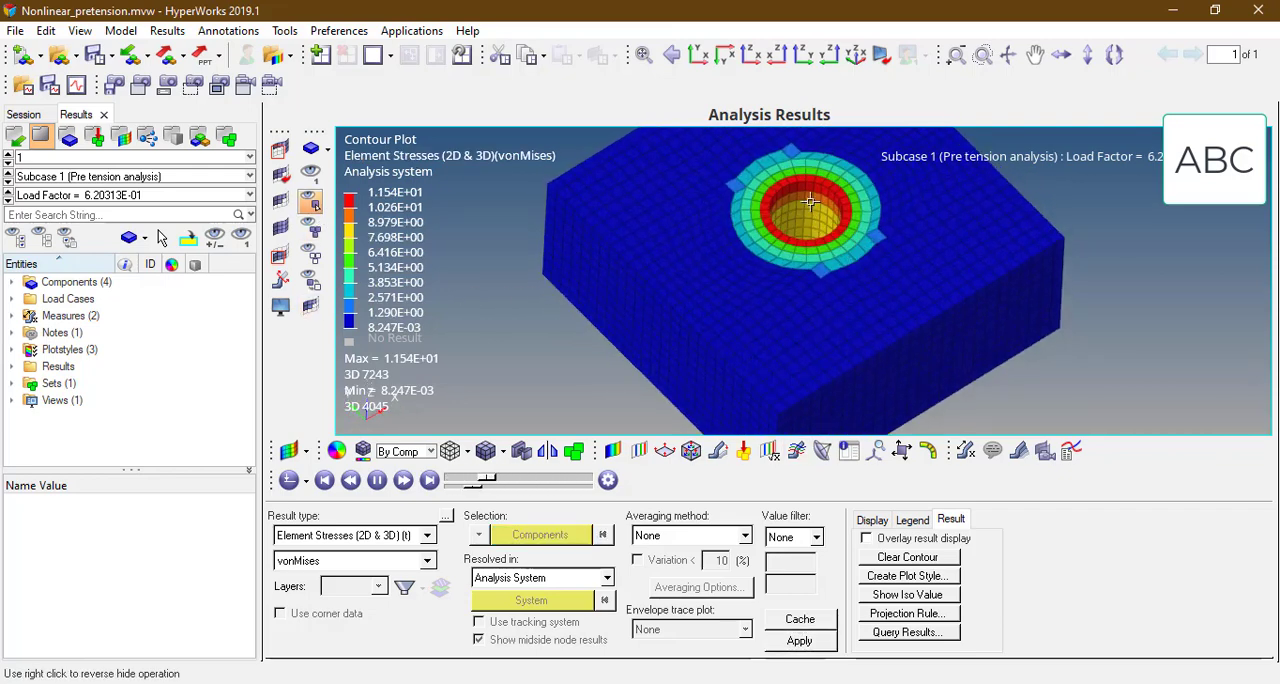
{"action": "scroll", "coordinate": [781, 195], "scroll_direction": "up", "scroll_amount": 1, "text": "ctrl"}
{"action": "right_click_drag", "start_coordinate": [781, 193], "coordinate": [759, 221], "text": "ctrl"}
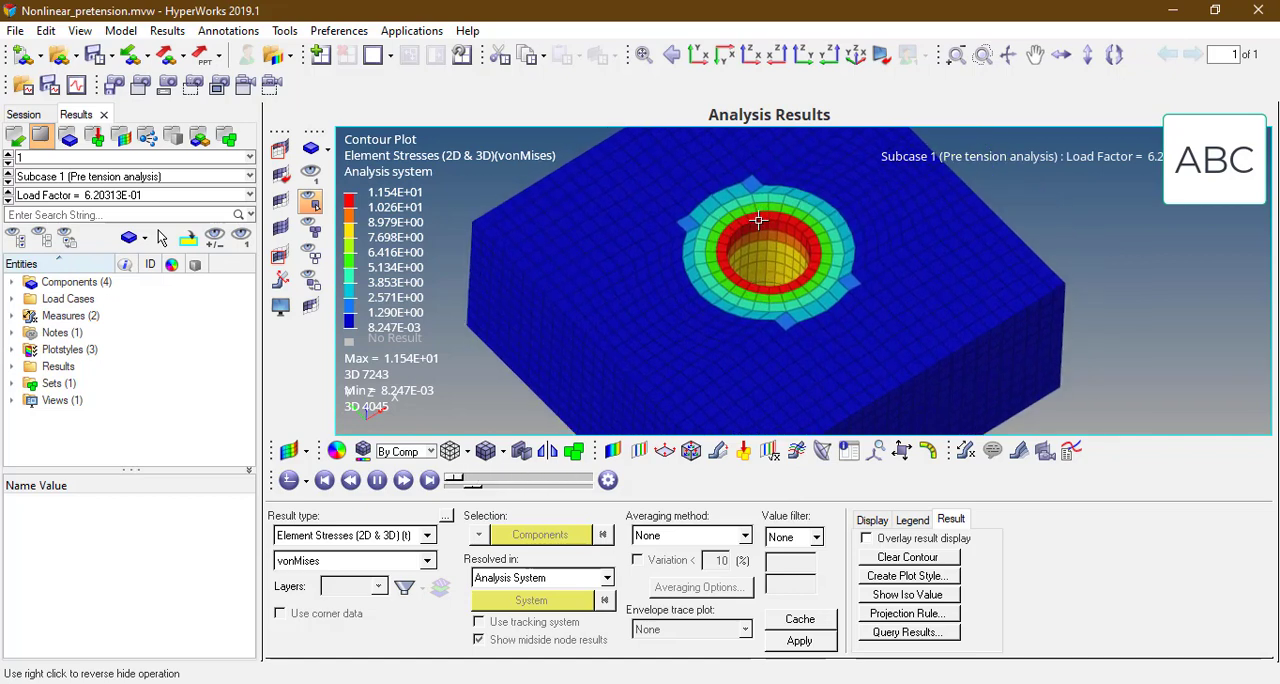
{"action": "mouse_move", "coordinate": [759, 221]}
{"action": "left_mouse_down", "text": "ctrl"}
{"action": "mouse_move", "coordinate": [750, 171]}
{"action": "mouse_move", "coordinate": [808, 118]}
{"action": "mouse_move", "coordinate": [766, 277]}
{"action": "mouse_move", "coordinate": [700, 318]}
{"action": "mouse_move", "coordinate": [783, 350]}
{"action": "left_mouse_up", "text": "ctrl"}
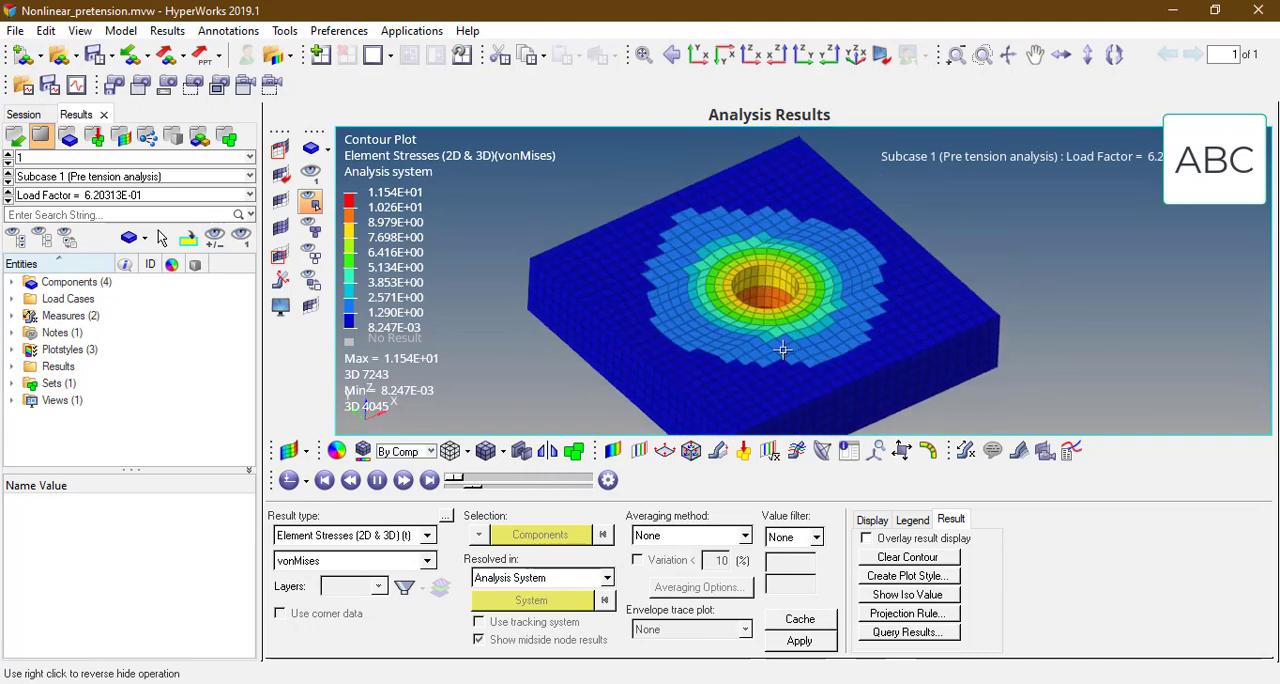
{"action": "left_click_drag", "start_coordinate": [757, 284], "coordinate": [750, 296], "text": "ctrl"}
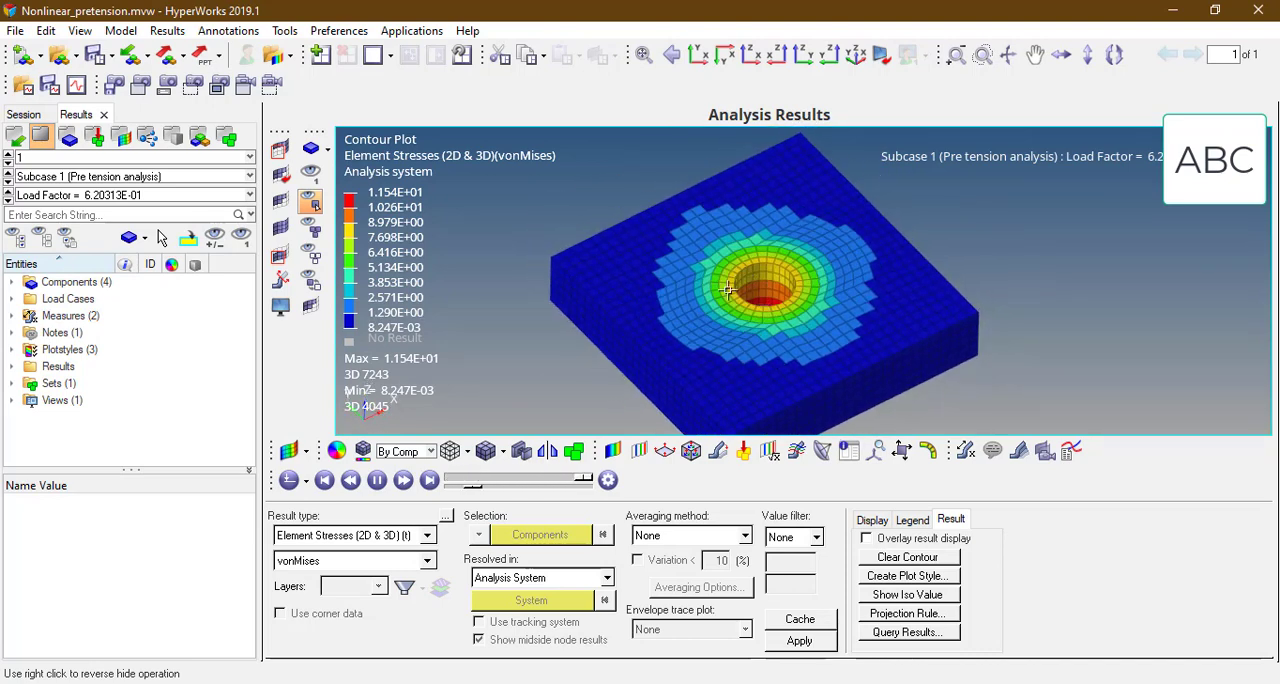
Step: Apply simple averaging to the von Mises stress contour and redisplay all the components
{"action": "left_click", "coordinate": [683, 543]}
{"action": "left_click", "coordinate": [662, 568]}
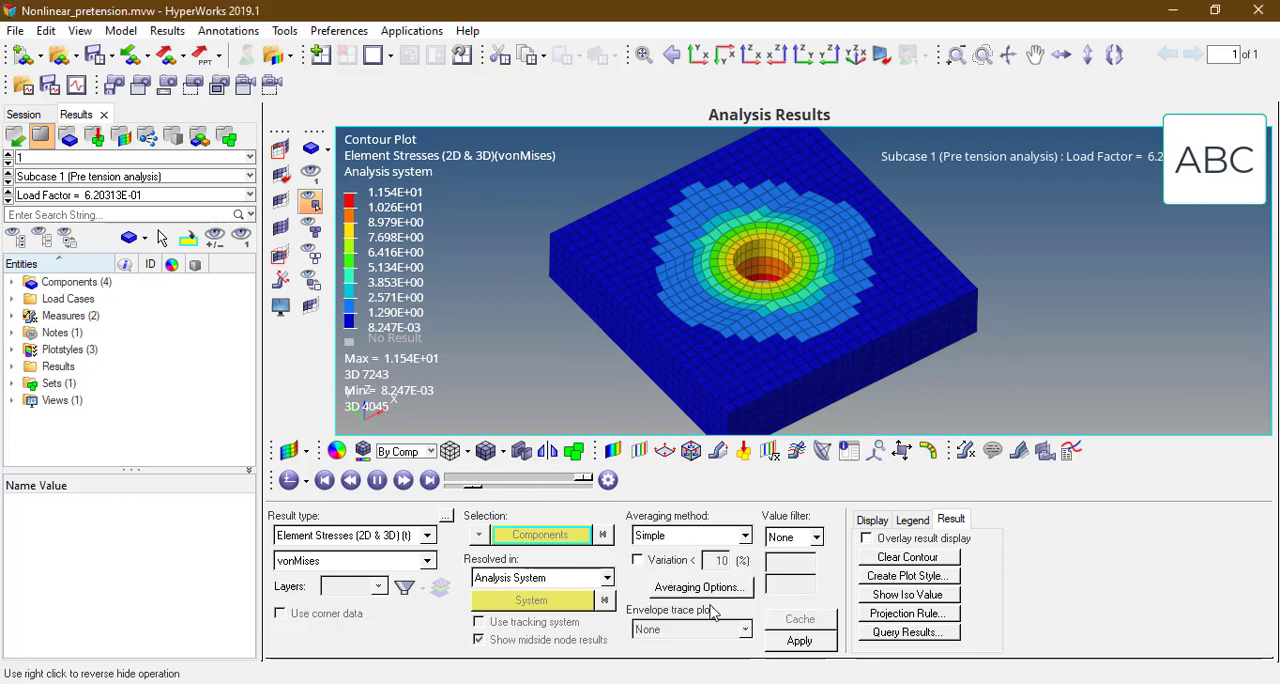
{"action": "left_click", "coordinate": [799, 640]}
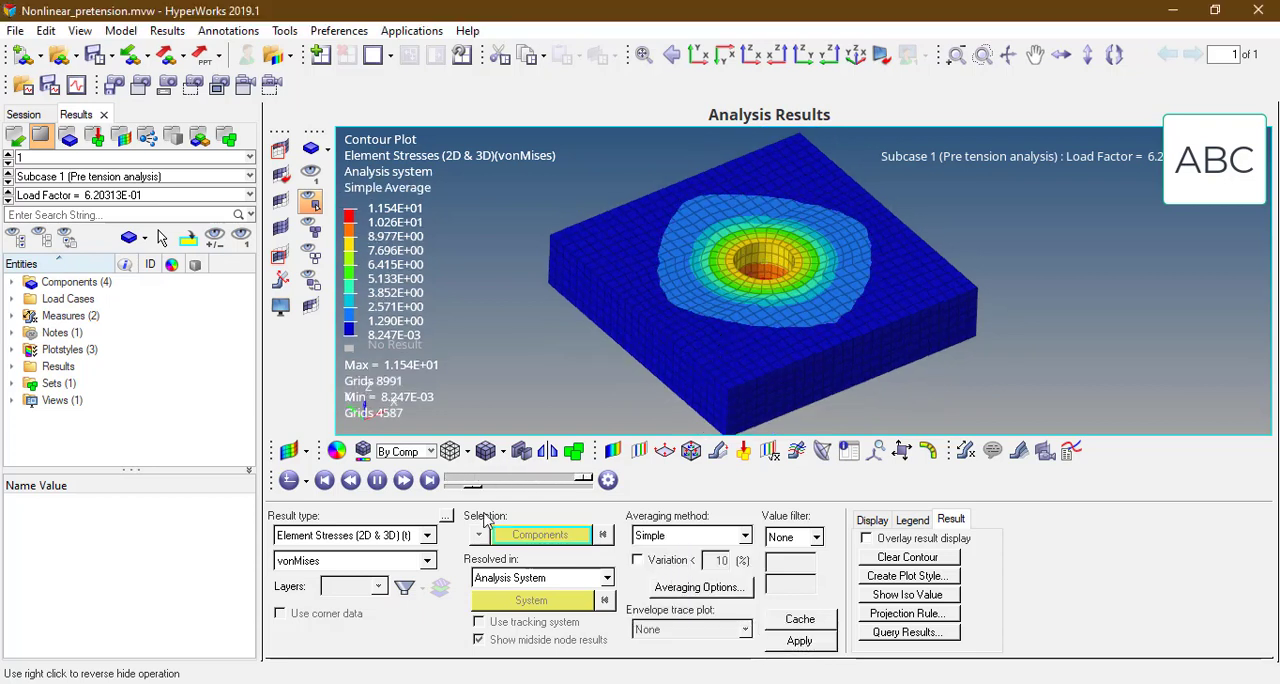
{"action": "left_click", "coordinate": [311, 228]}
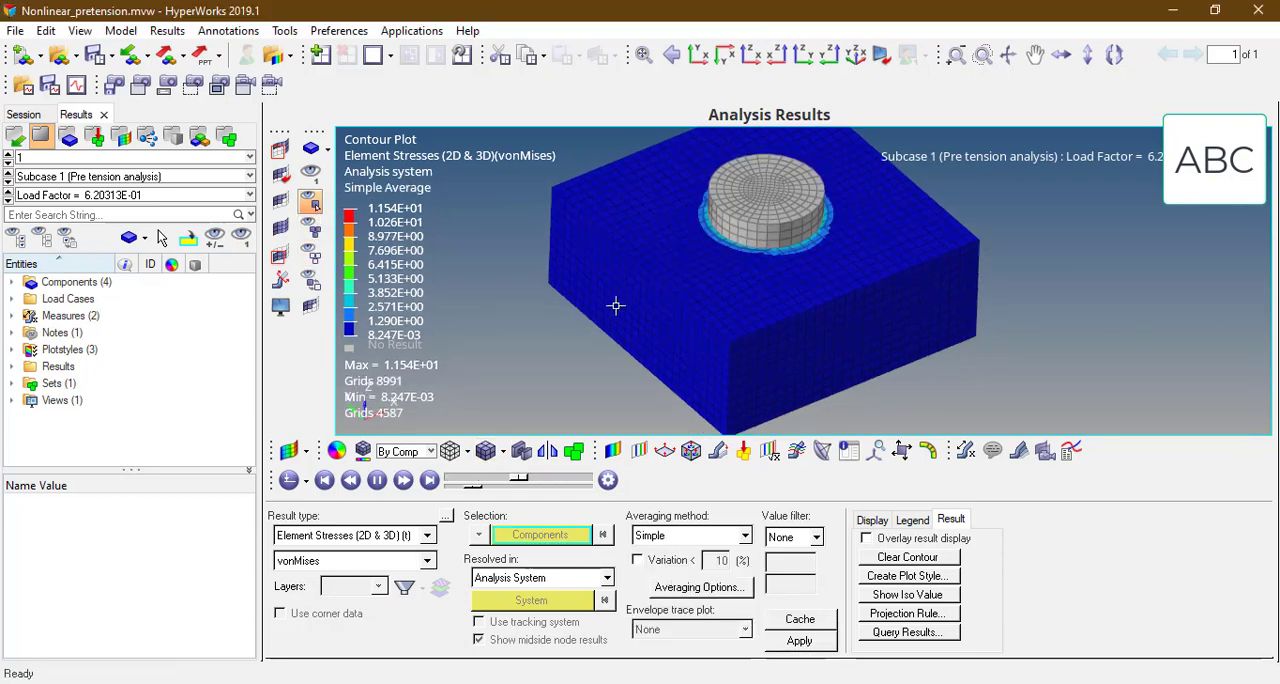
Step: Contour the Open/Closed/Frozen contact status on all displayed components
{"action": "left_click", "coordinate": [405, 535]}
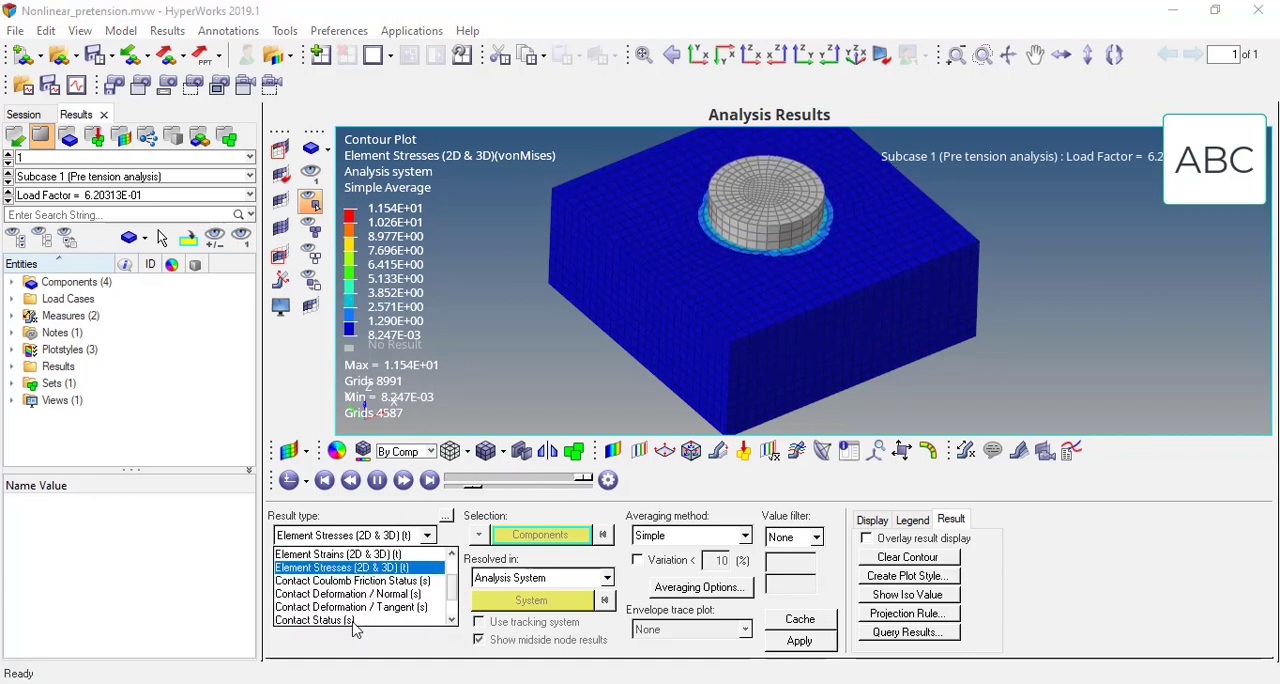
{"action": "left_click", "coordinate": [358, 621]}
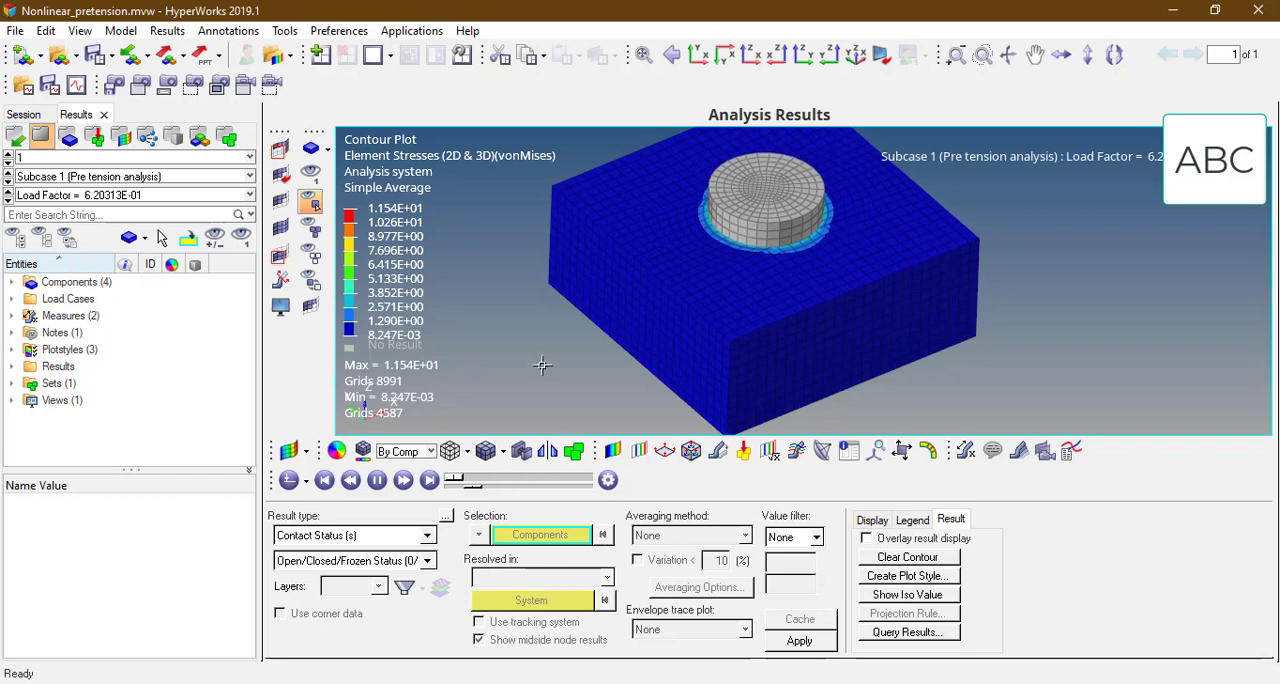
{"action": "left_click", "coordinate": [566, 545]}
{"action": "left_click", "coordinate": [518, 564]}
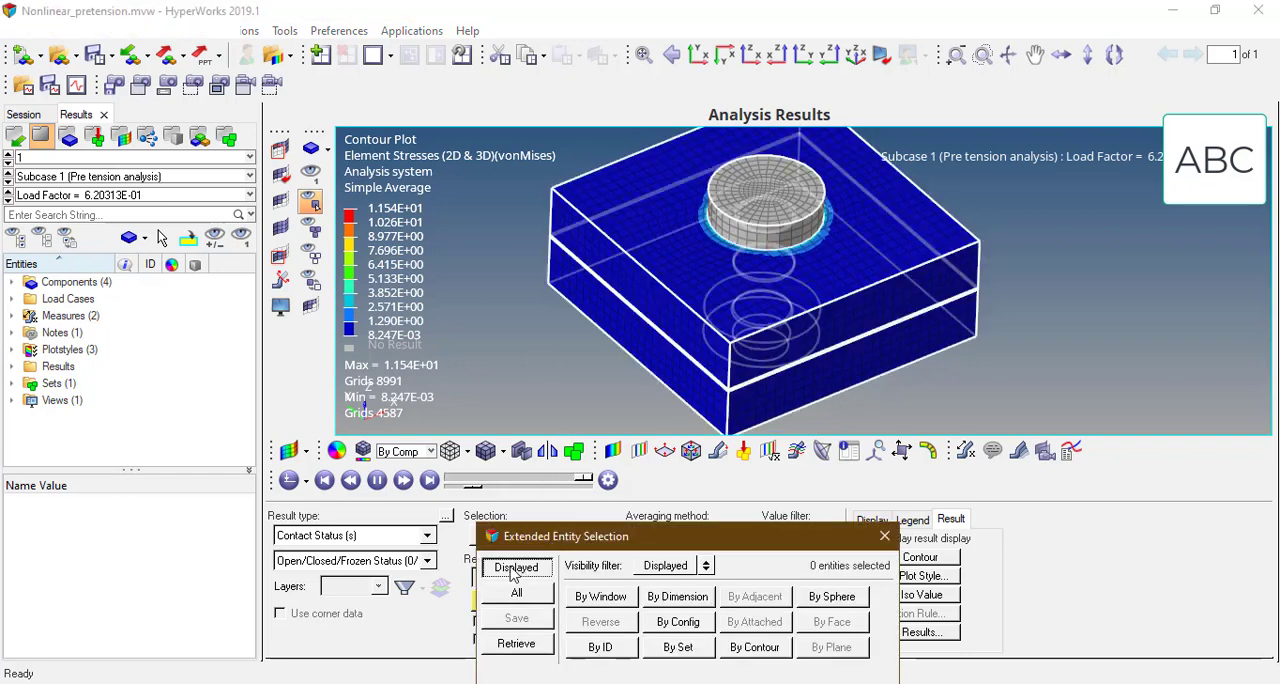
{"action": "left_click", "coordinate": [800, 641]}
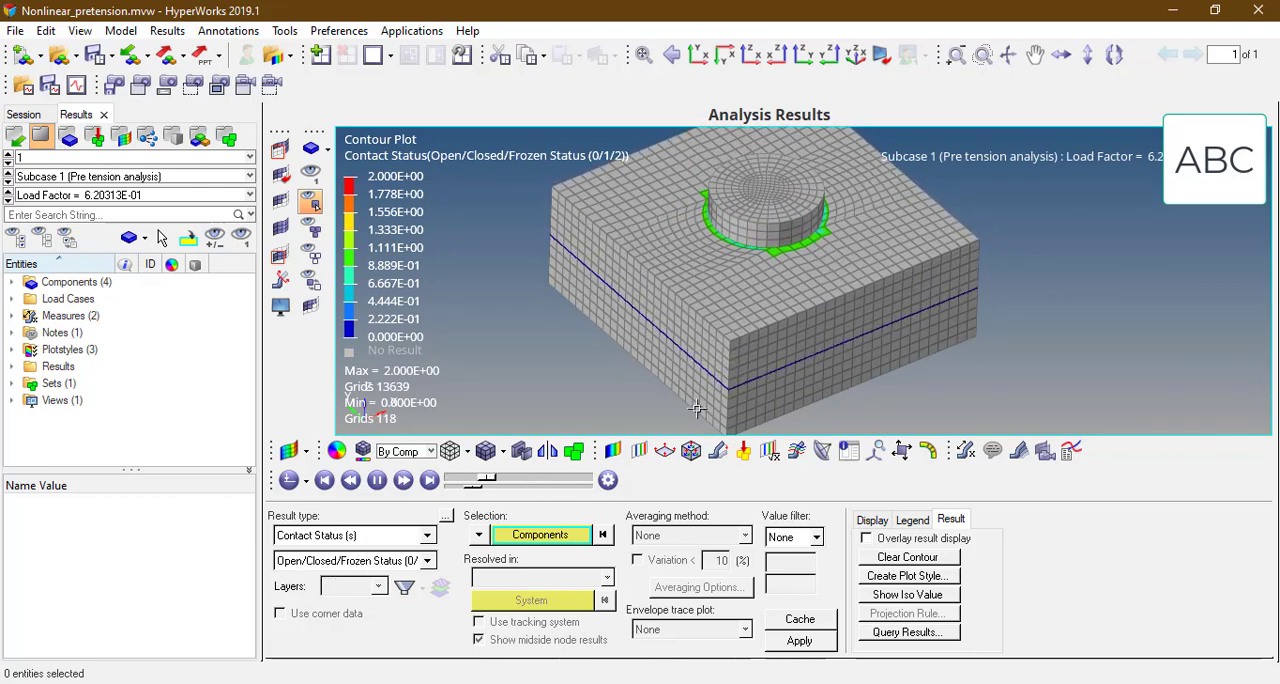
Step: Hide the nut, plates and bolt in turn to examine the contact status at their interfaces, and redisplay all components
{"action": "left_click_drag", "start_coordinate": [697, 408], "coordinate": [745, 244], "text": "ctrl"}
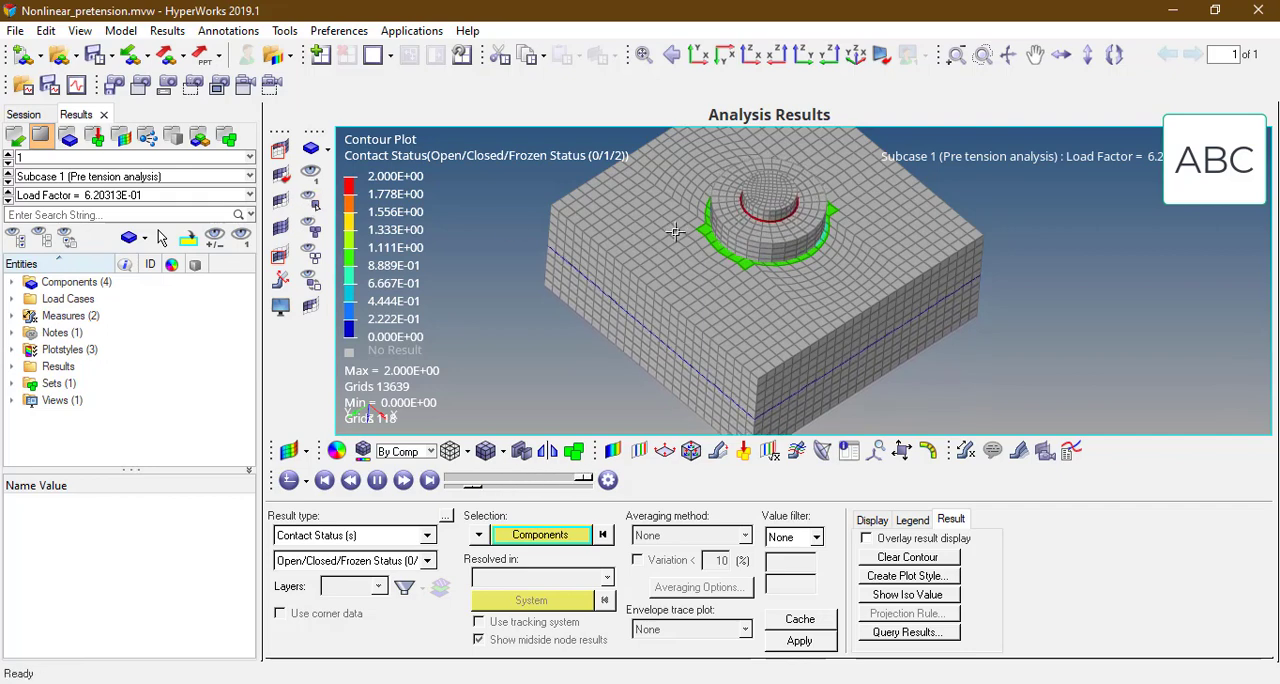
{"action": "left_click", "coordinate": [318, 207]}
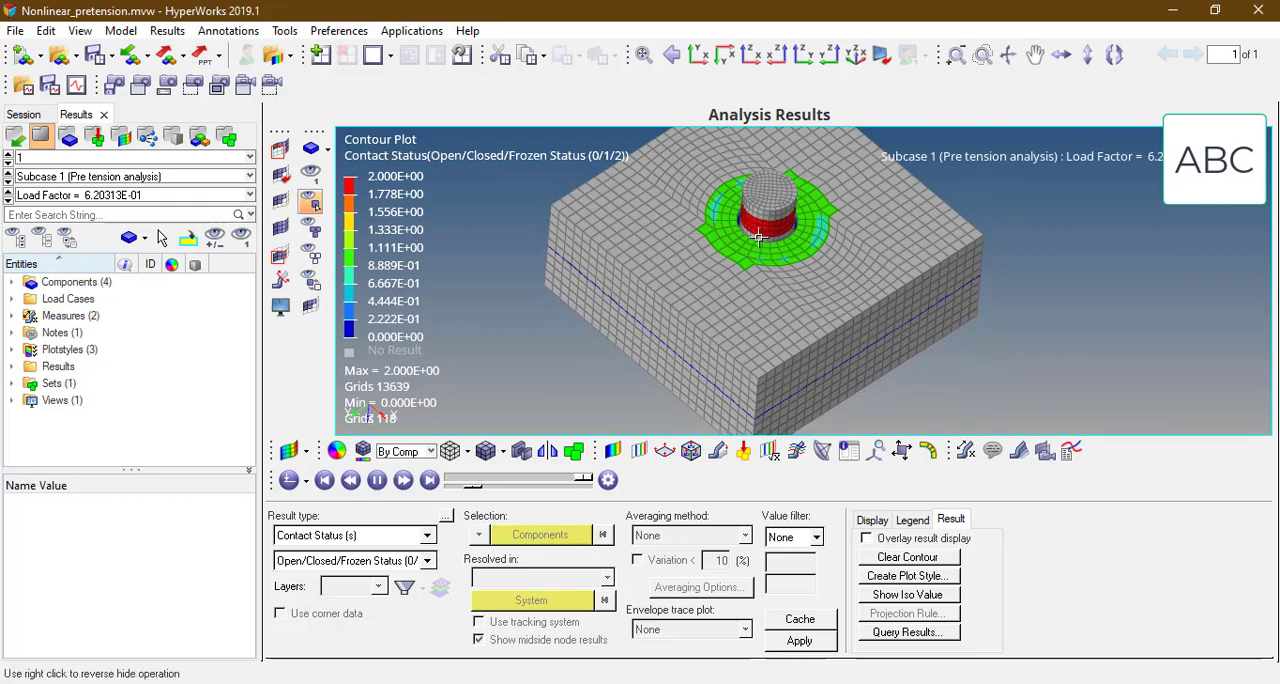
{"action": "left_click_drag", "start_coordinate": [799, 246], "coordinate": [806, 185], "text": "ctrl"}
{"action": "right_click_drag", "start_coordinate": [760, 228], "coordinate": [757, 230], "text": "ctrl"}
{"action": "scroll", "coordinate": [765, 223], "scroll_direction": "up", "scroll_amount": 2, "text": "ctrl"}
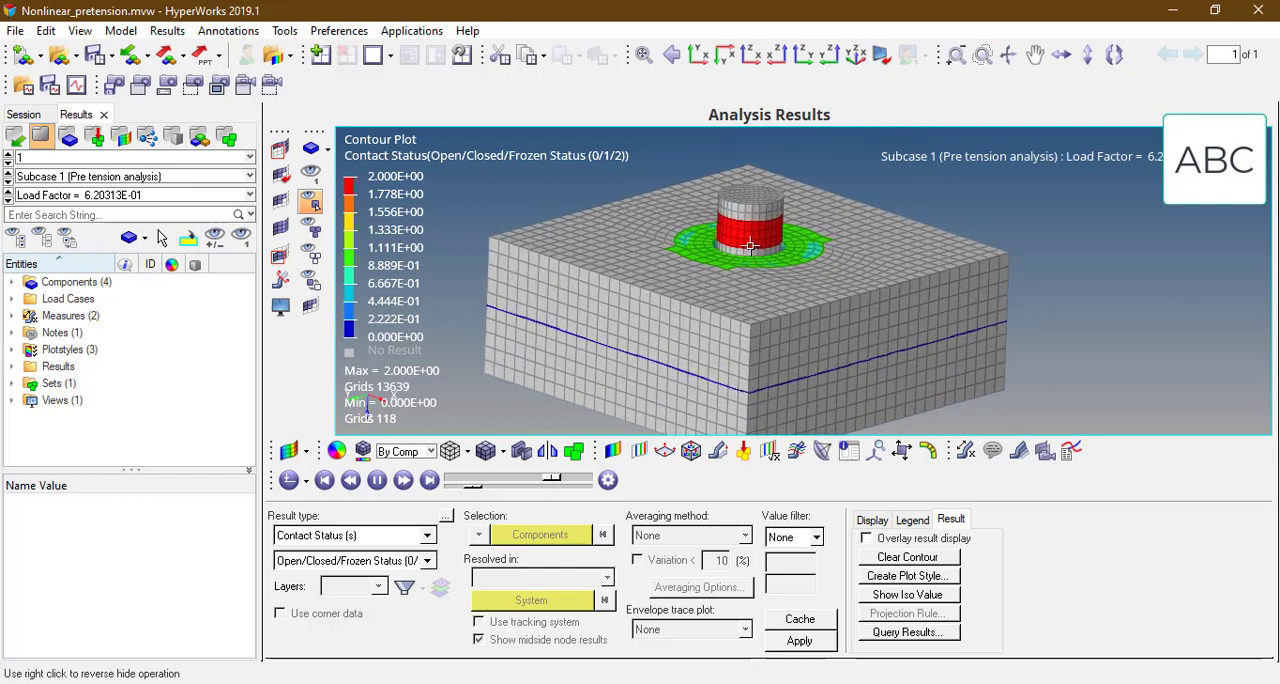
{"action": "left_click_drag", "start_coordinate": [765, 223], "coordinate": [697, 250], "text": "ctrl"}
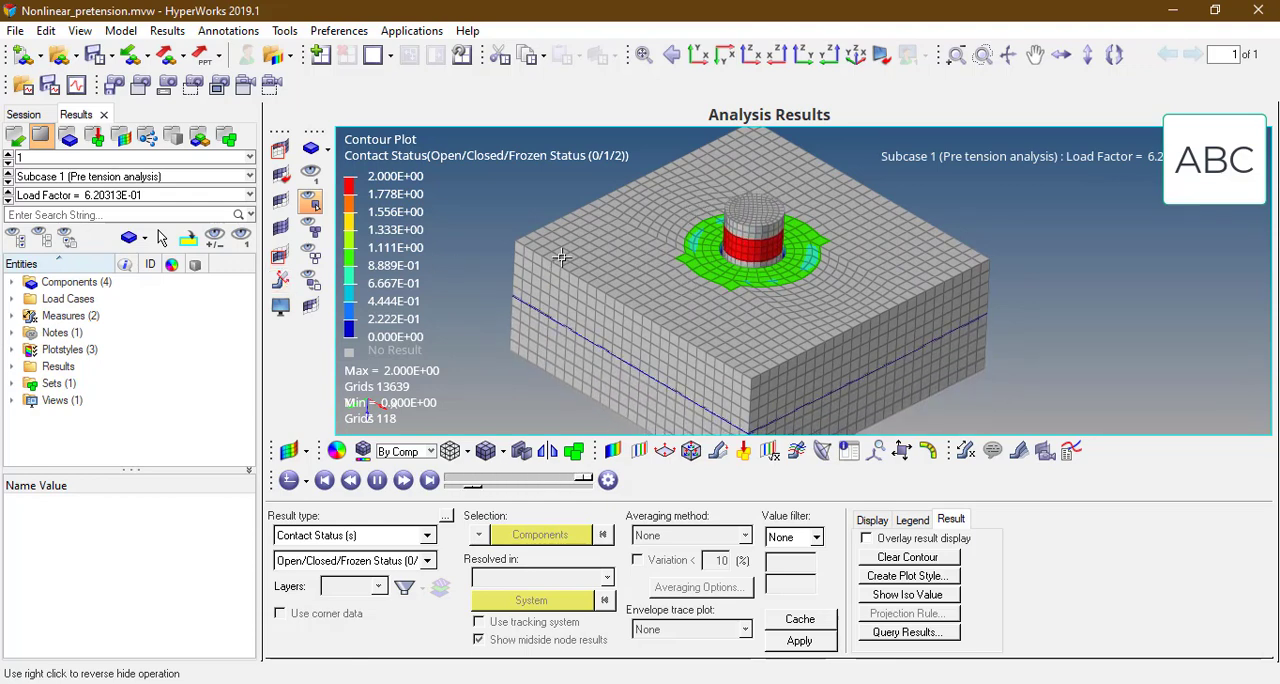
{"action": "right_click_drag", "start_coordinate": [759, 315], "coordinate": [758, 277], "text": "ctrl"}
{"action": "scroll", "coordinate": [756, 277], "scroll_direction": "up", "scroll_amount": 2, "text": "ctrl"}
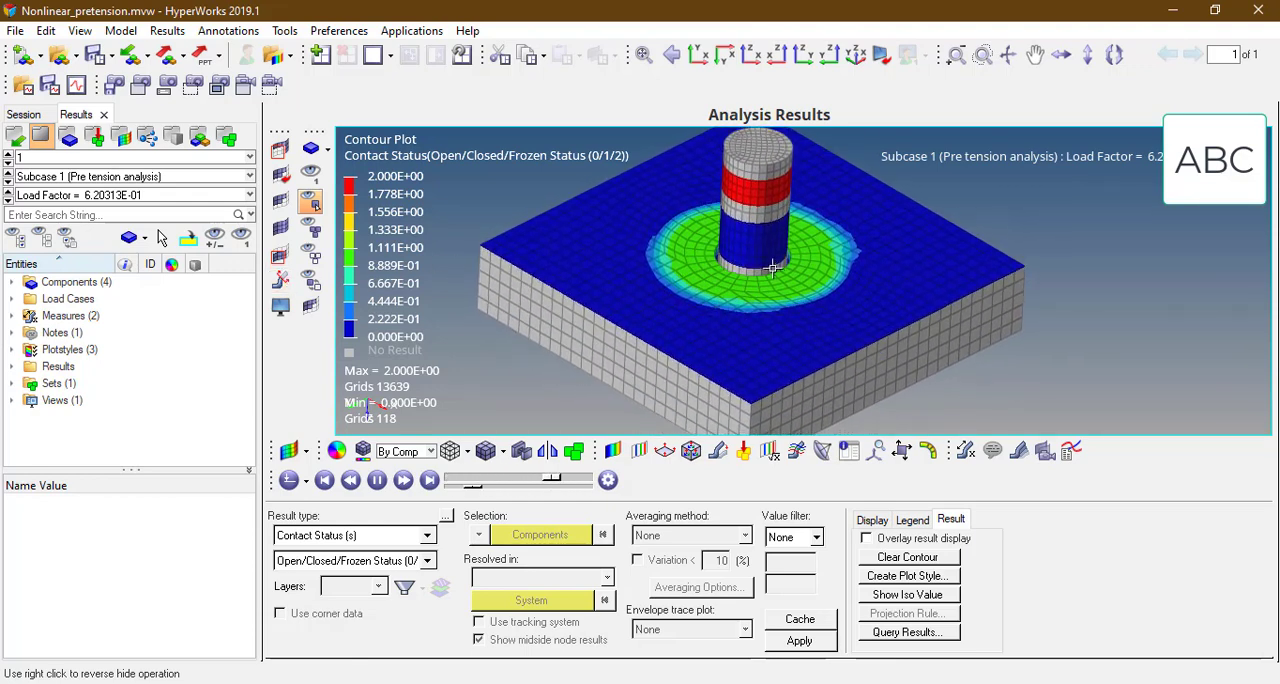
{"action": "left_click_drag", "start_coordinate": [714, 274], "coordinate": [740, 260], "text": "ctrl"}
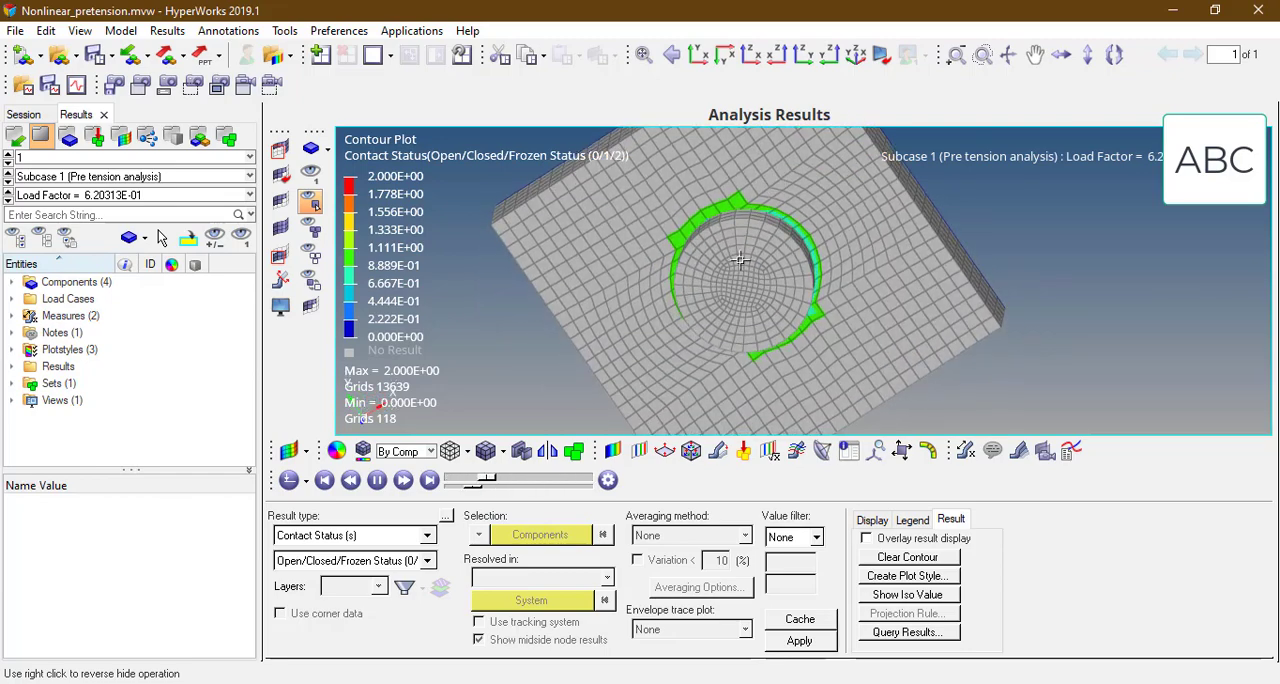
{"action": "left_click_drag", "start_coordinate": [731, 337], "coordinate": [772, 190], "text": "ctrl"}
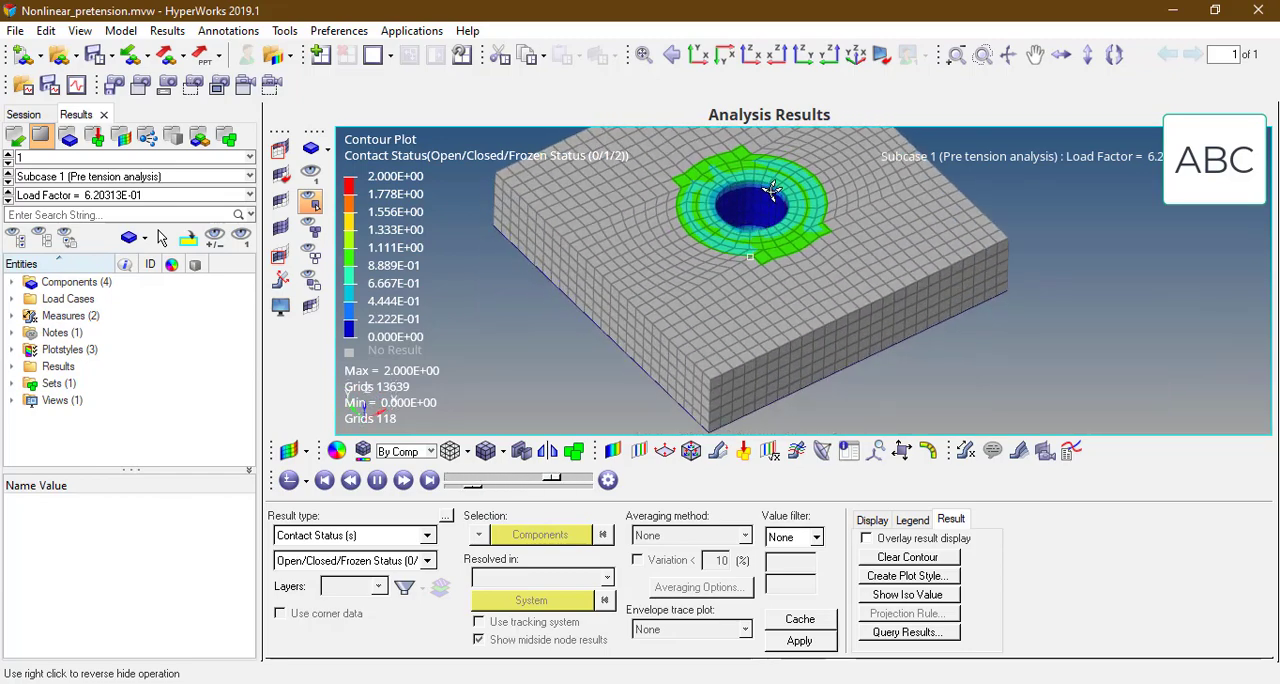
{"action": "left_click", "coordinate": [313, 229]}
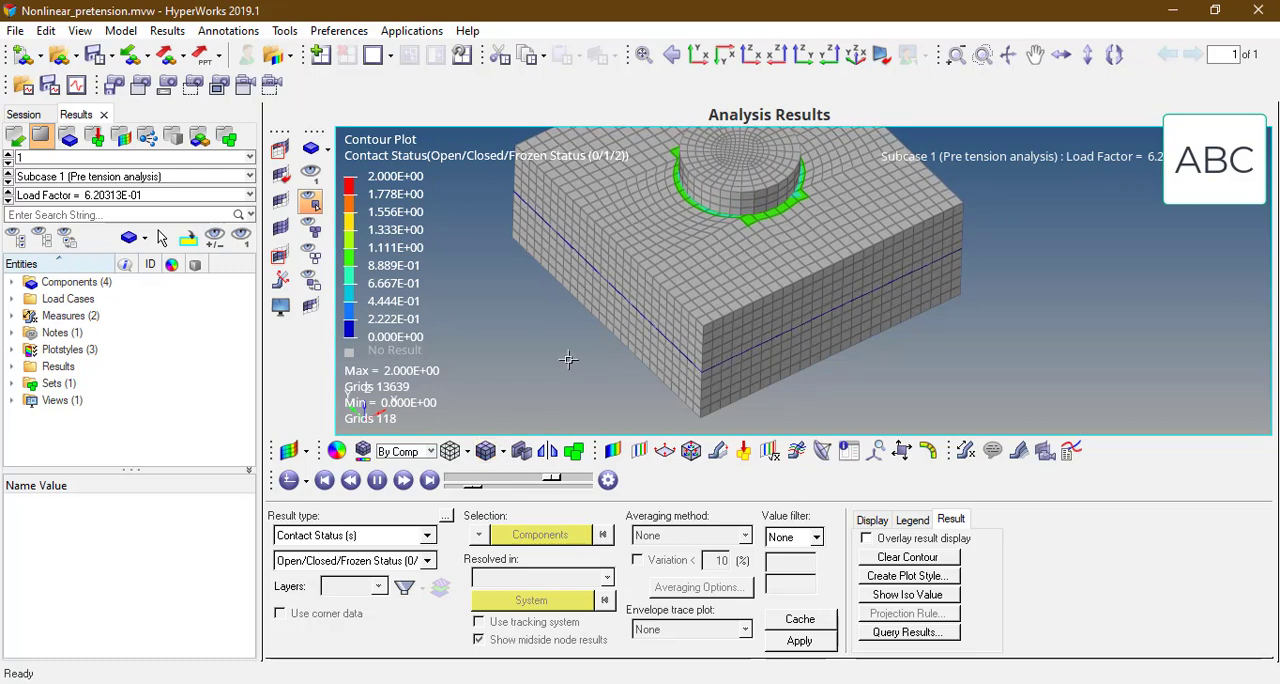
Step: Contour the magnitude of the tangential contact force on the components in the analysis system
{"action": "left_click", "coordinate": [352, 536]}
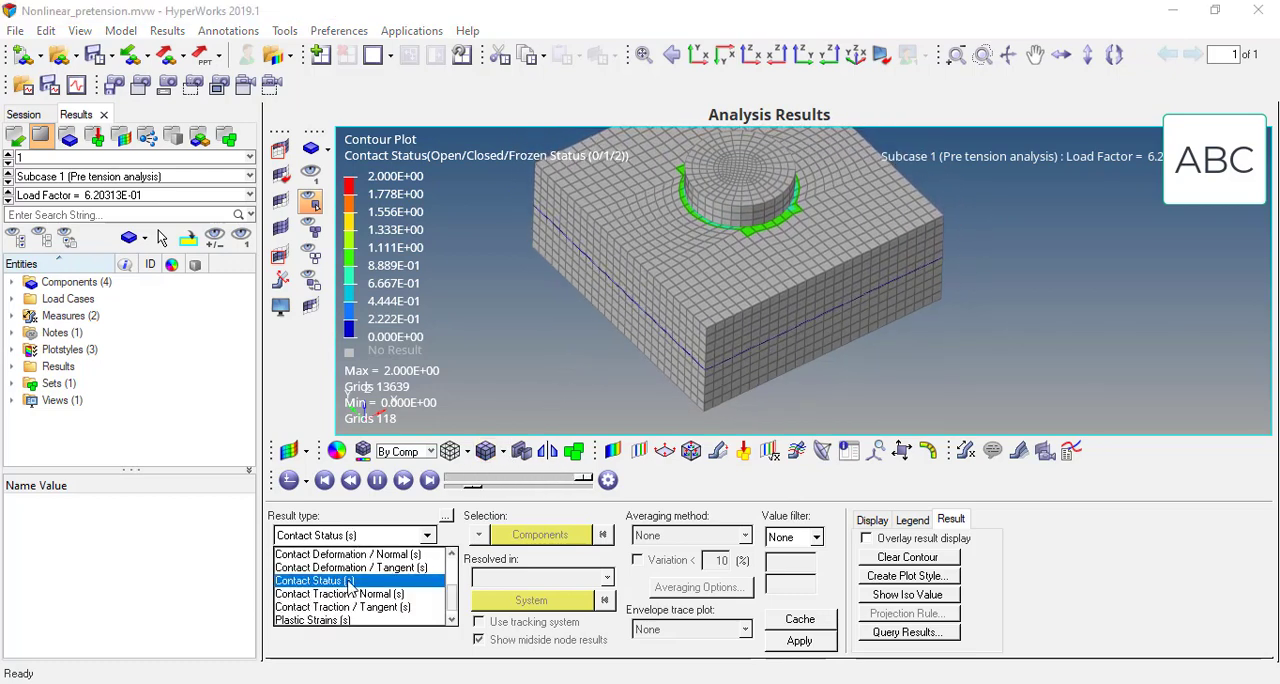
{"action": "left_click", "coordinate": [452, 554]}
{"action": "left_click", "coordinate": [452, 554]}
{"action": "left_click", "coordinate": [452, 554]}
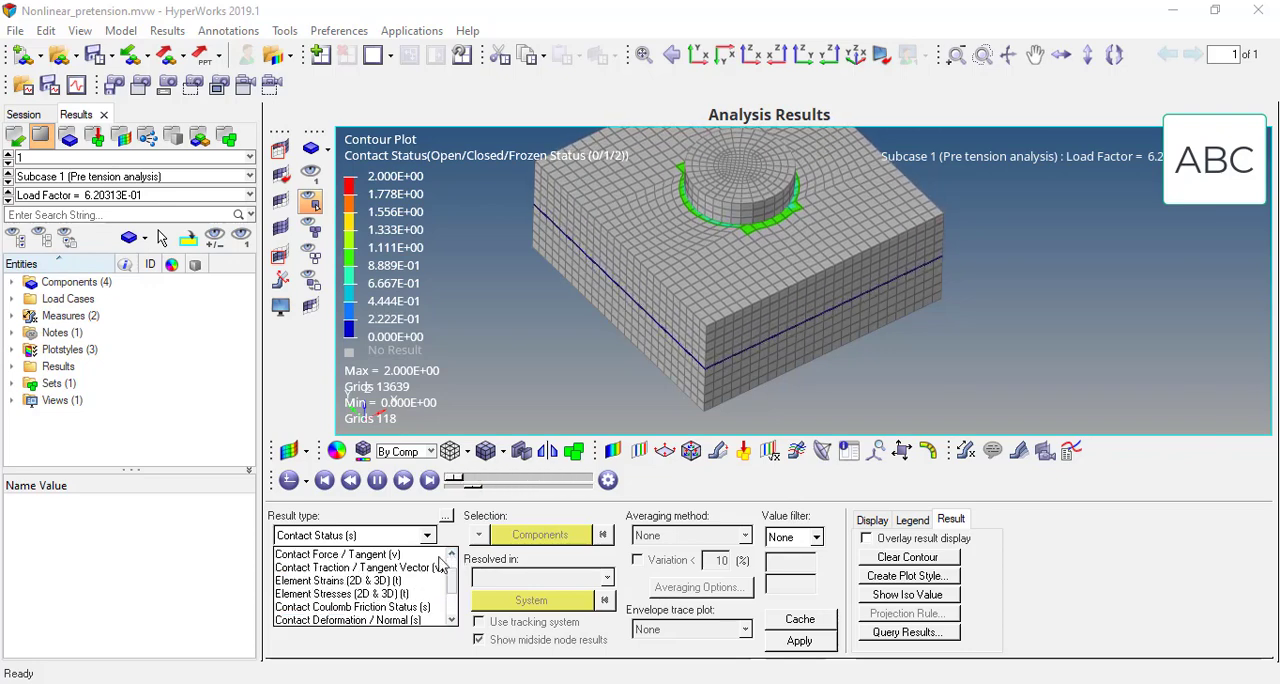
{"action": "left_click", "coordinate": [375, 556]}
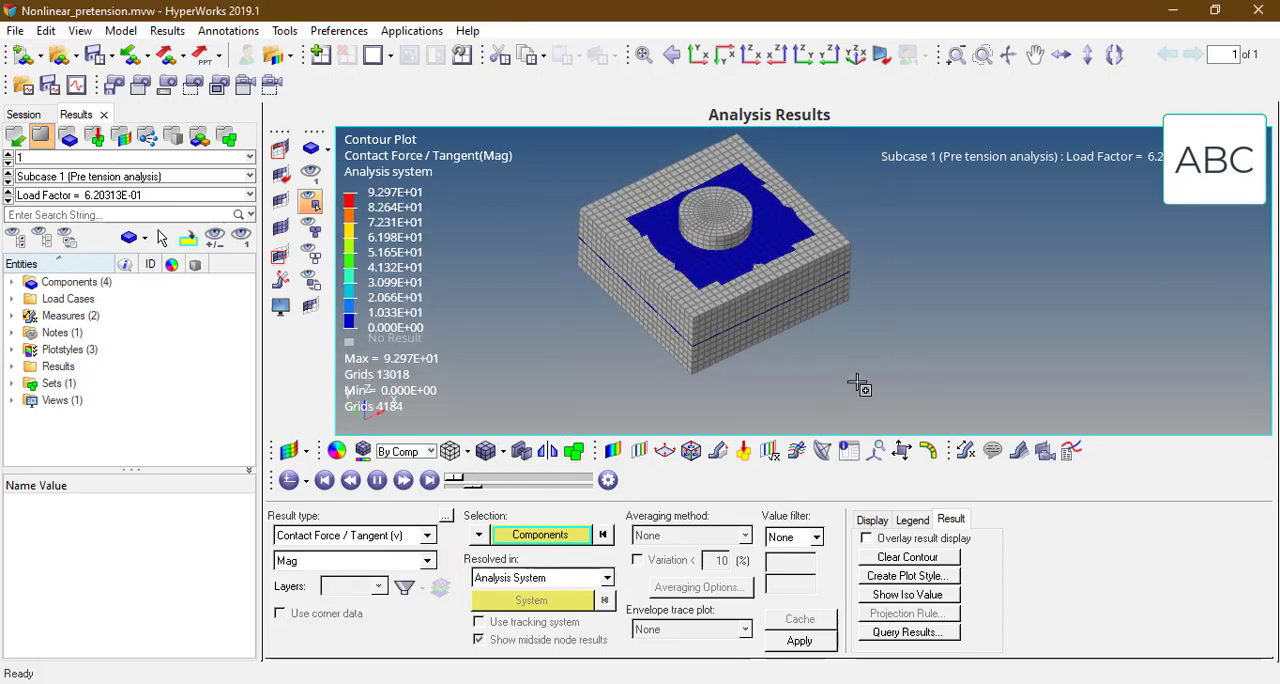
{"action": "left_click", "coordinate": [799, 640]}
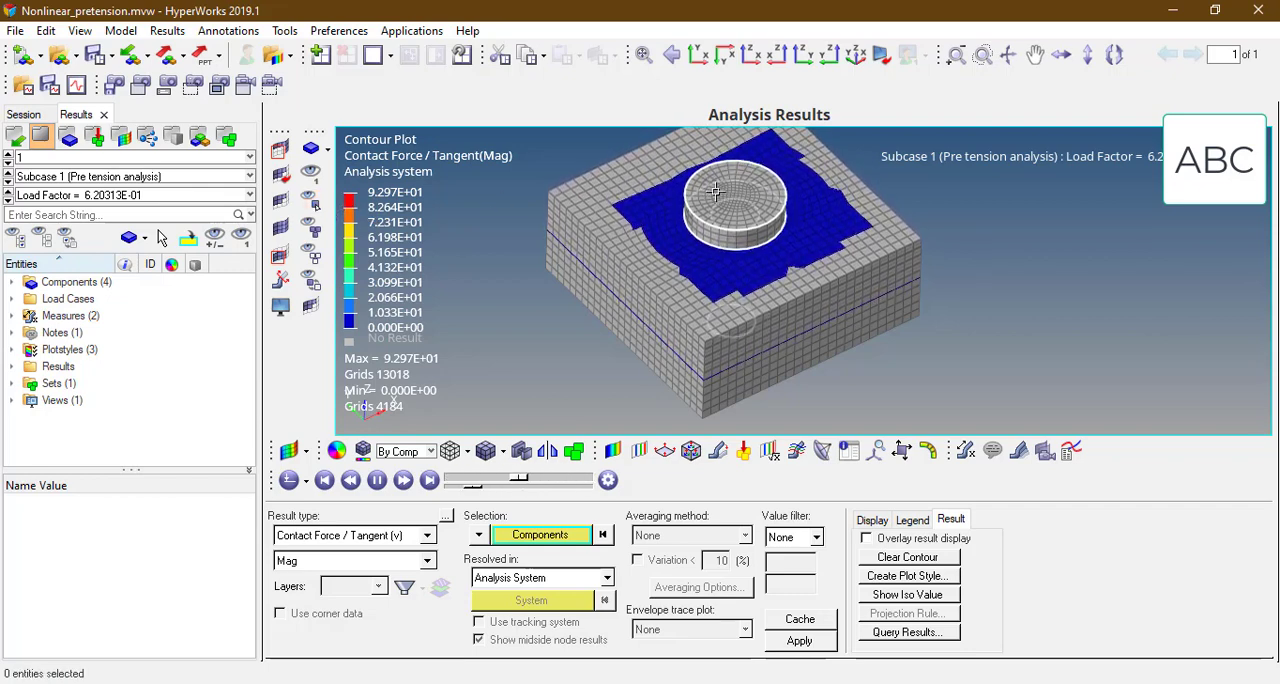
Step: Temporarily hide joint components to examine the tangential contact force at their interfaces, and redisplay them
{"action": "left_click", "coordinate": [314, 205]}
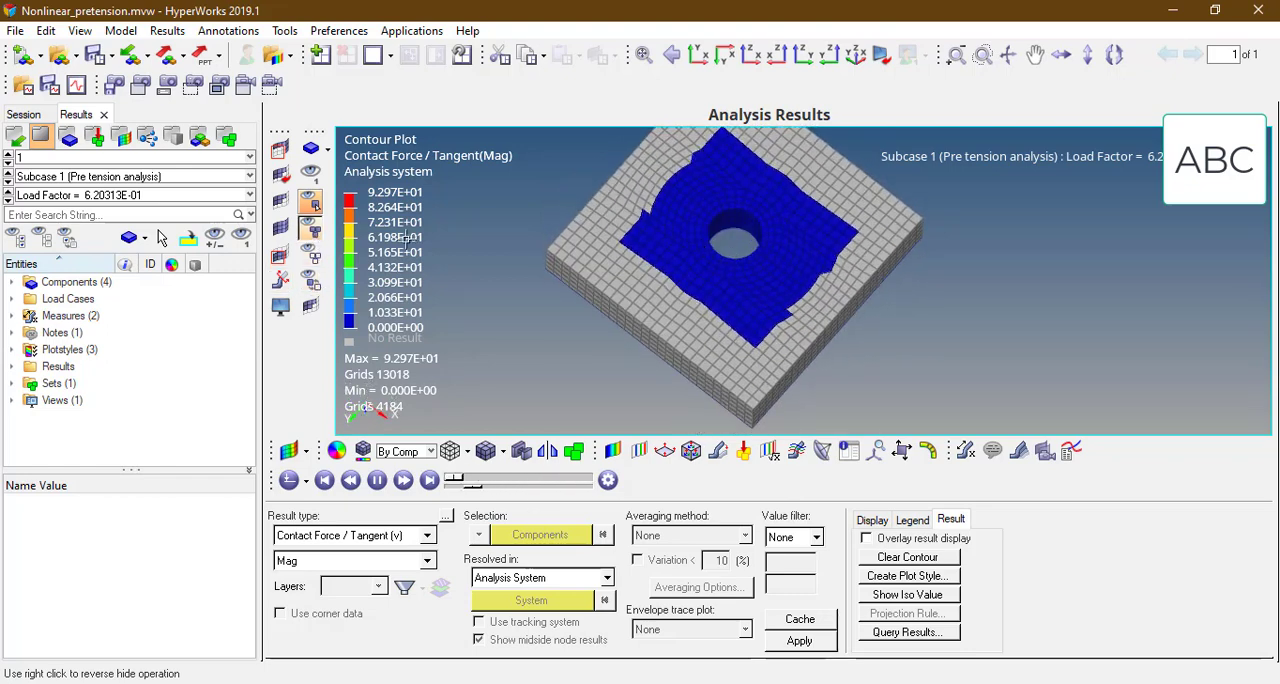
{"action": "right_click", "coordinate": [783, 217]}
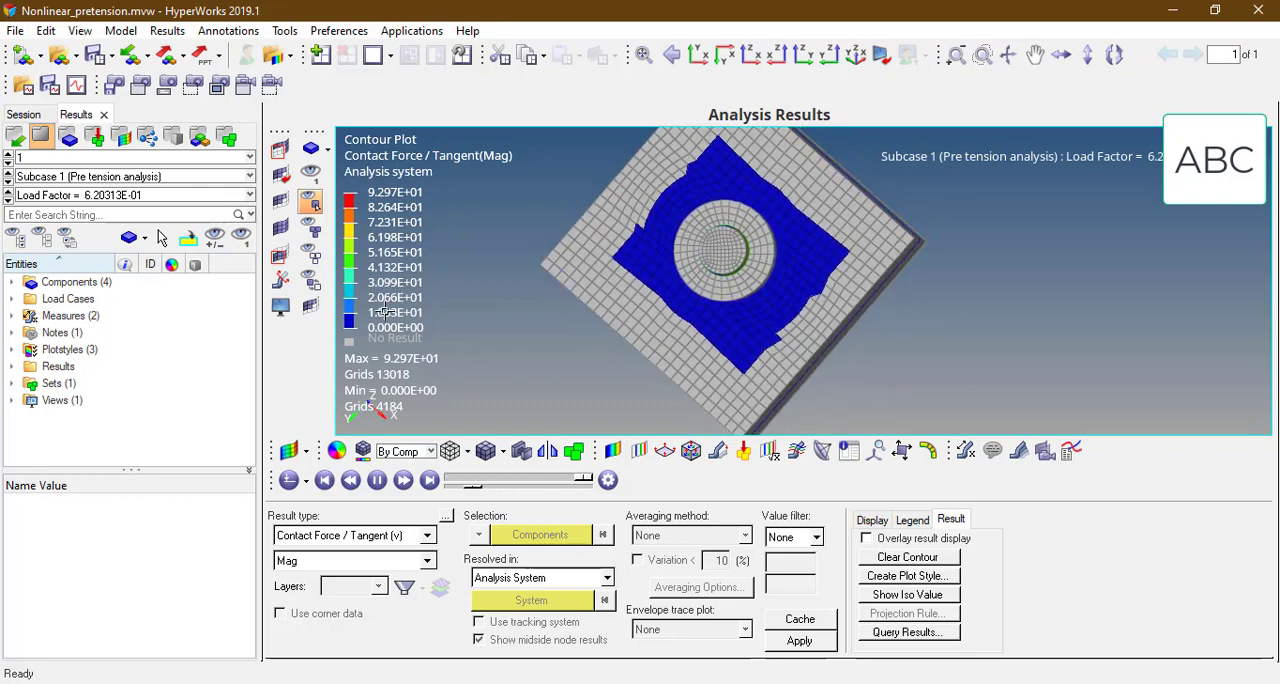
{"action": "left_click_drag", "start_coordinate": [797, 222], "coordinate": [450, 261], "text": "ctrl"}
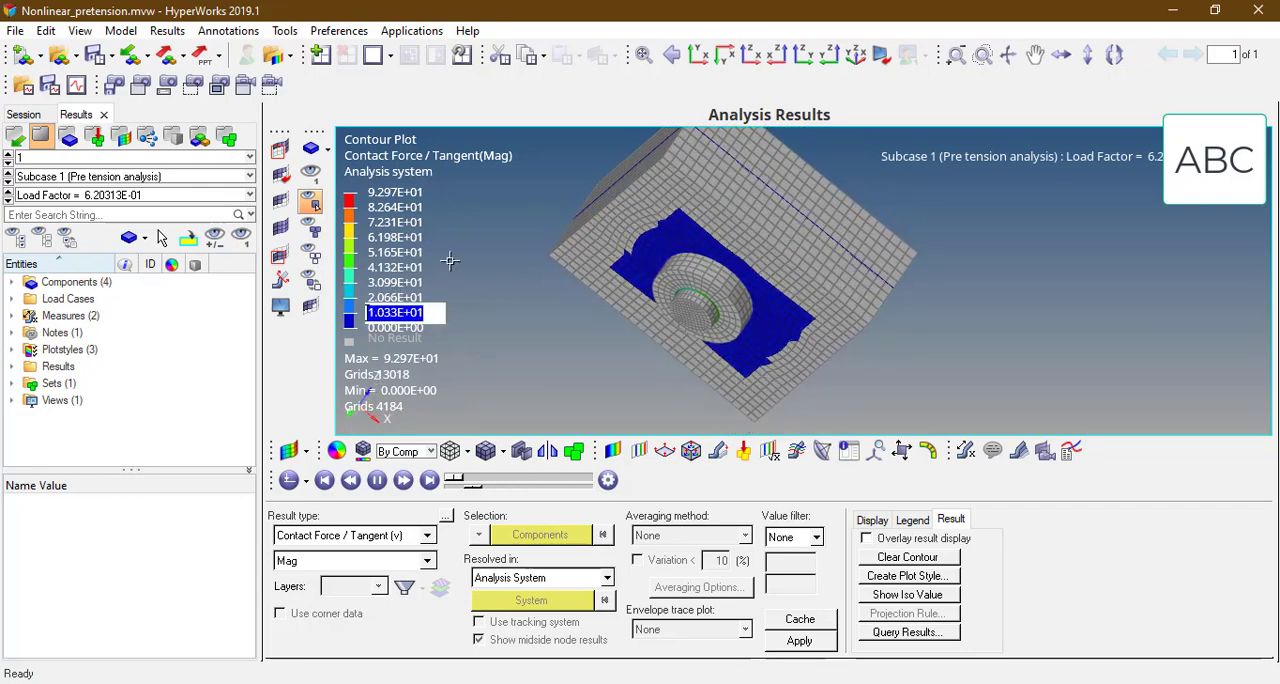
{"action": "left_click_drag", "start_coordinate": [623, 207], "coordinate": [724, 263], "text": "ctrl"}
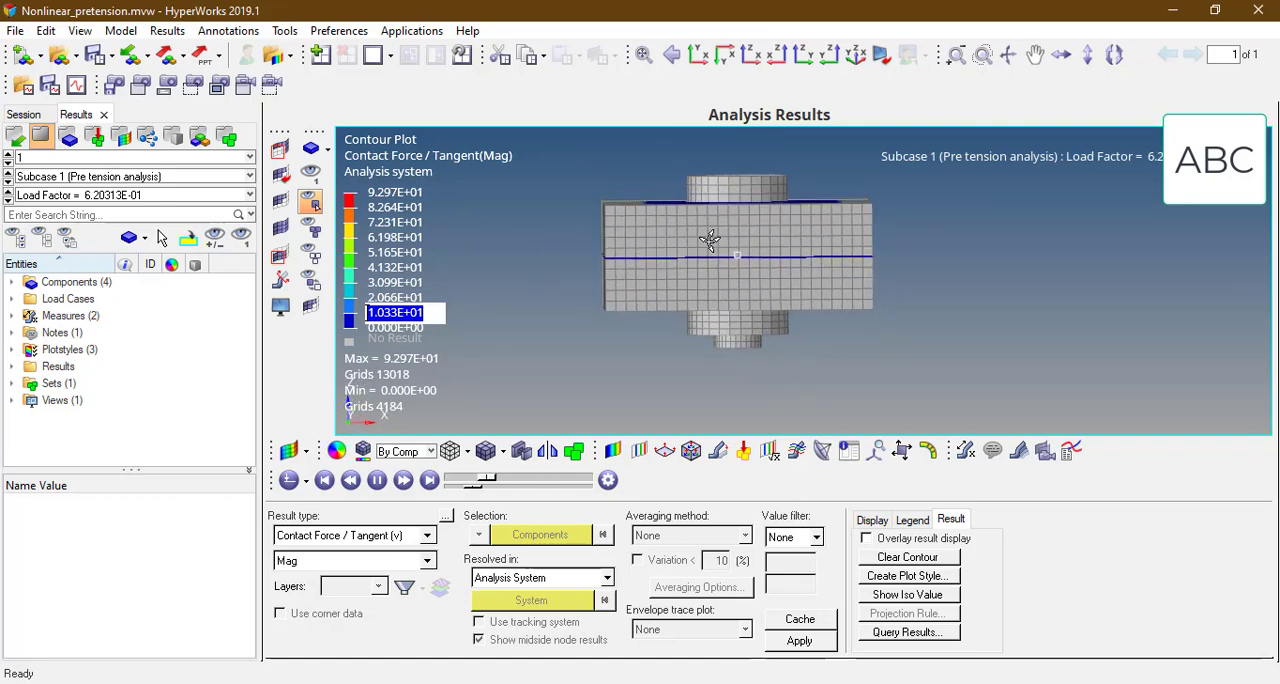
Step: Create a section cut with an X-axis clipping plane through the bolt to expose the inside of the joint
{"action": "left_click", "coordinate": [280, 282]}
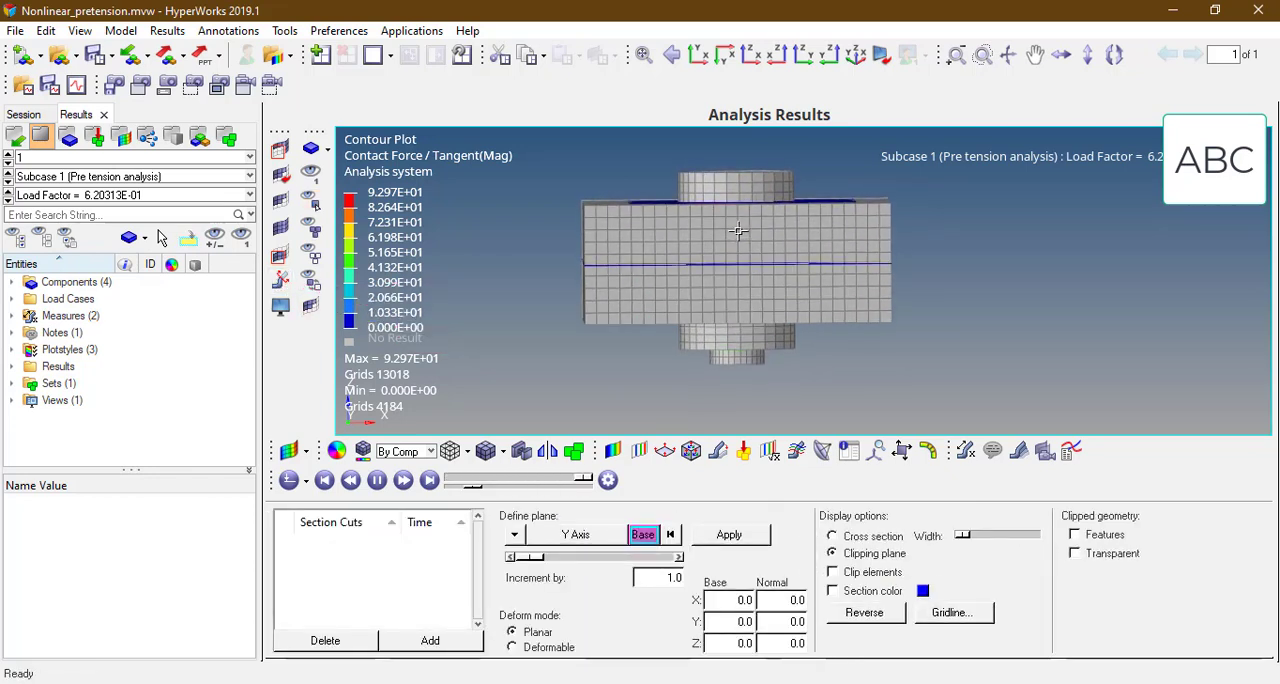
{"action": "left_click", "coordinate": [515, 535]}
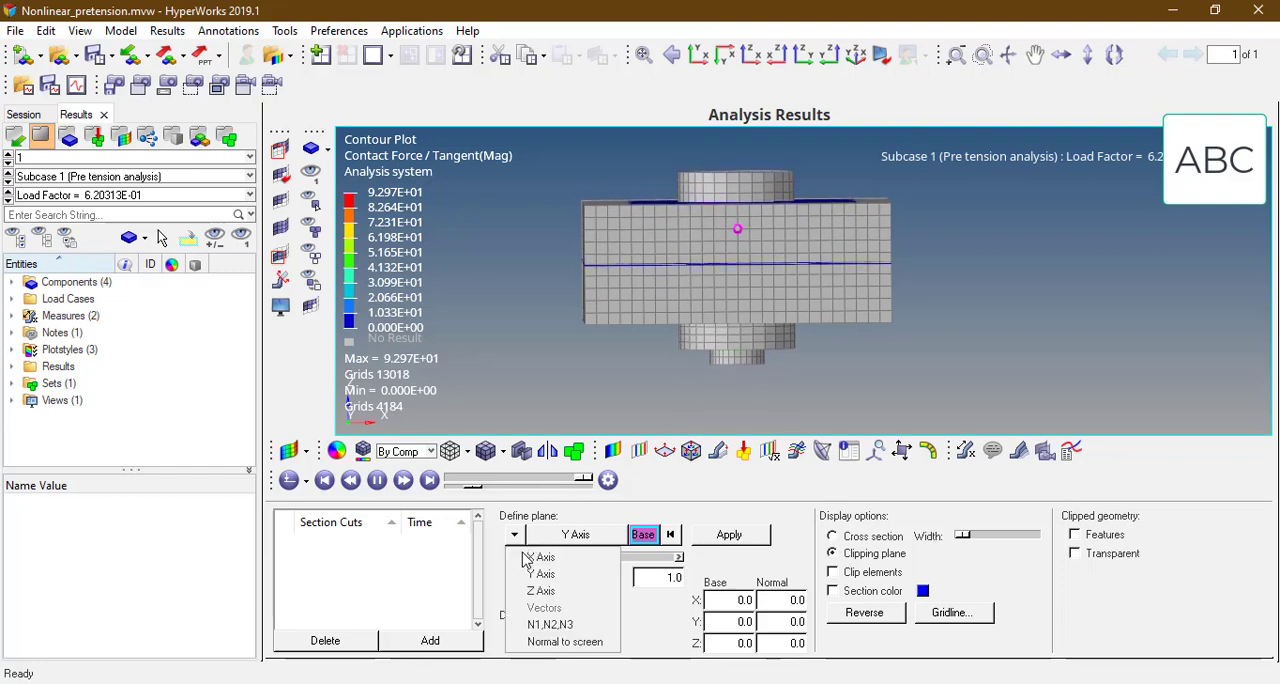
{"action": "left_click", "coordinate": [545, 557]}
{"action": "left_click", "coordinate": [729, 534]}
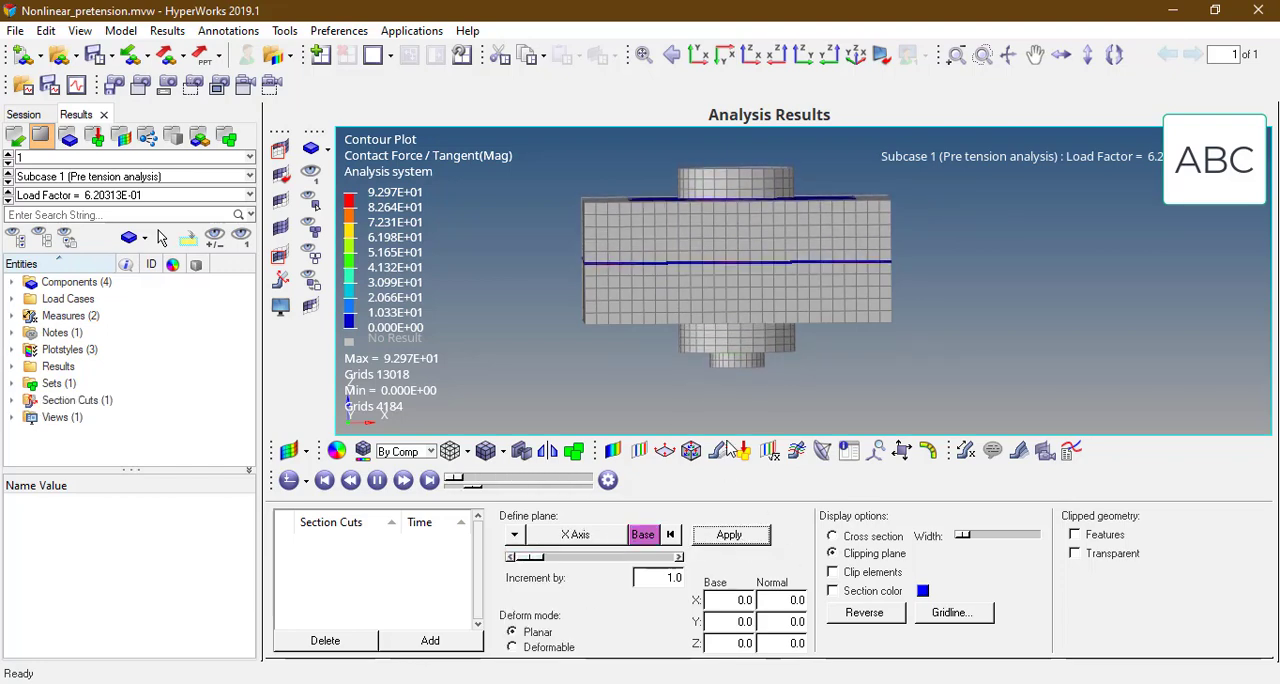
{"action": "left_click_drag", "start_coordinate": [712, 279], "coordinate": [737, 235], "text": "ctrl"}
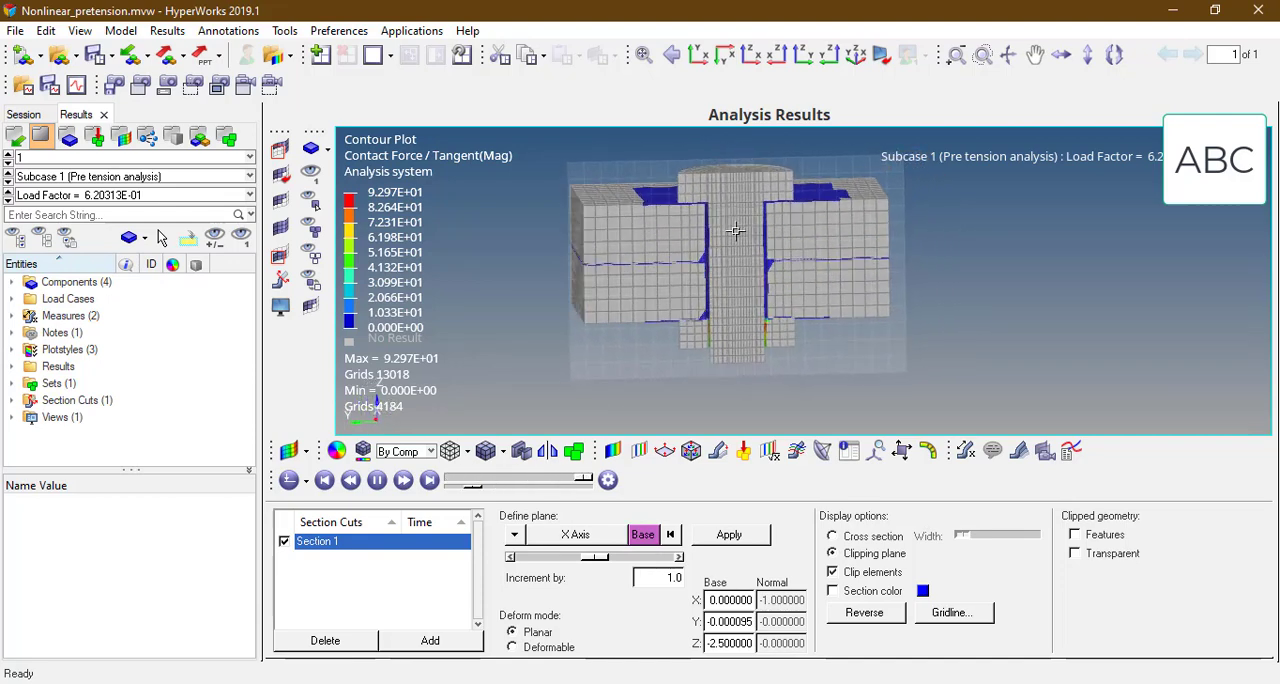
{"action": "scroll", "coordinate": [736, 236], "scroll_direction": "up", "scroll_amount": 2, "text": "ctrl"}
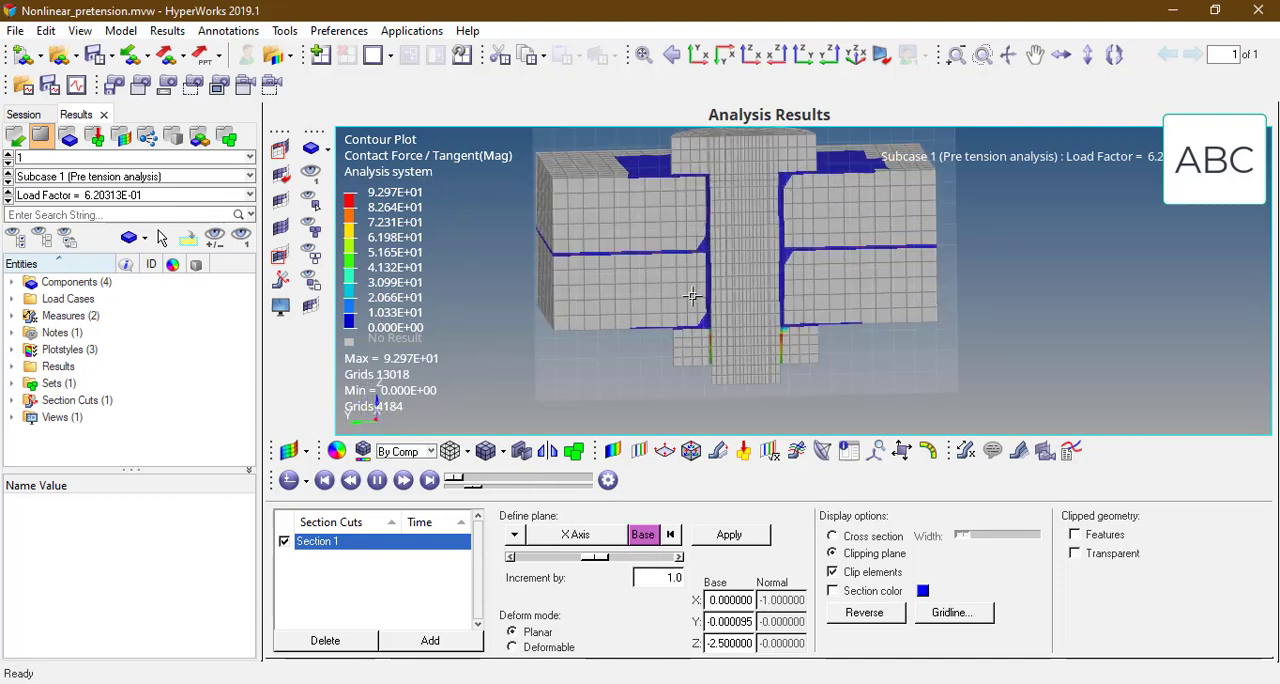
Step: Contour the displacement magnitude on all displayed components of the sectioned joint
{"action": "left_click", "coordinate": [612, 450]}
{"action": "left_click", "coordinate": [367, 537]}
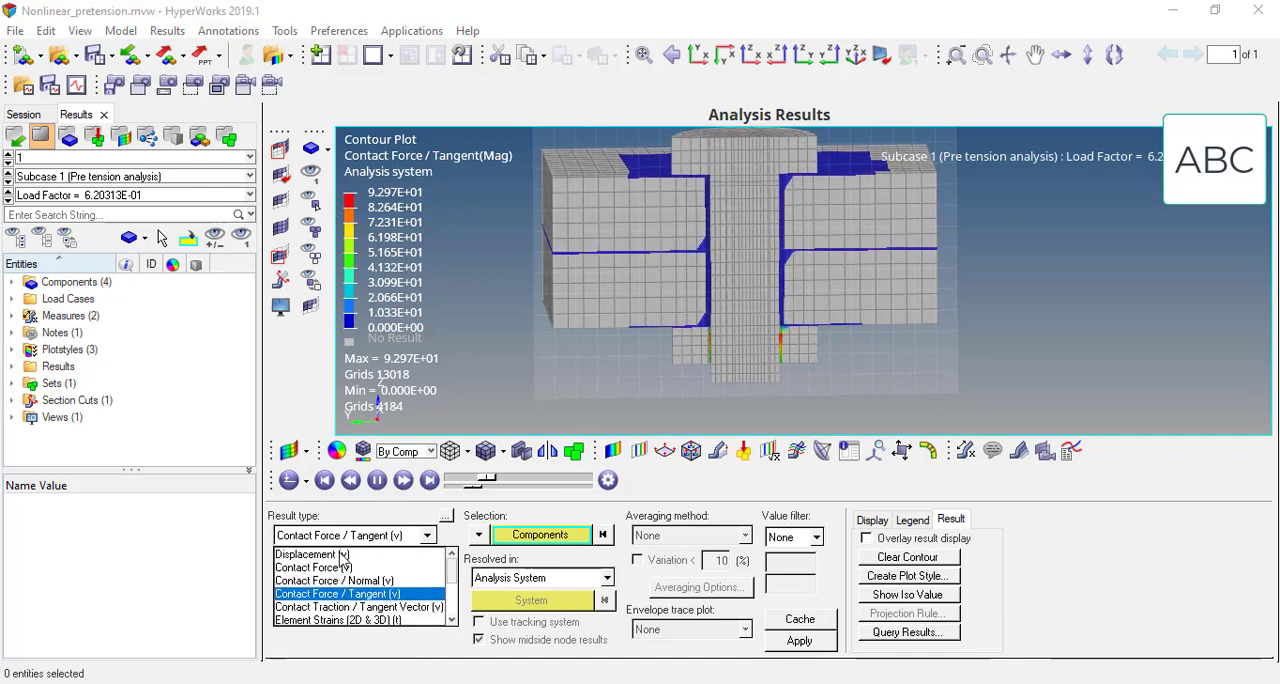
{"action": "left_click", "coordinate": [320, 552]}
{"action": "left_click", "coordinate": [525, 537]}
{"action": "left_click", "coordinate": [518, 567]}
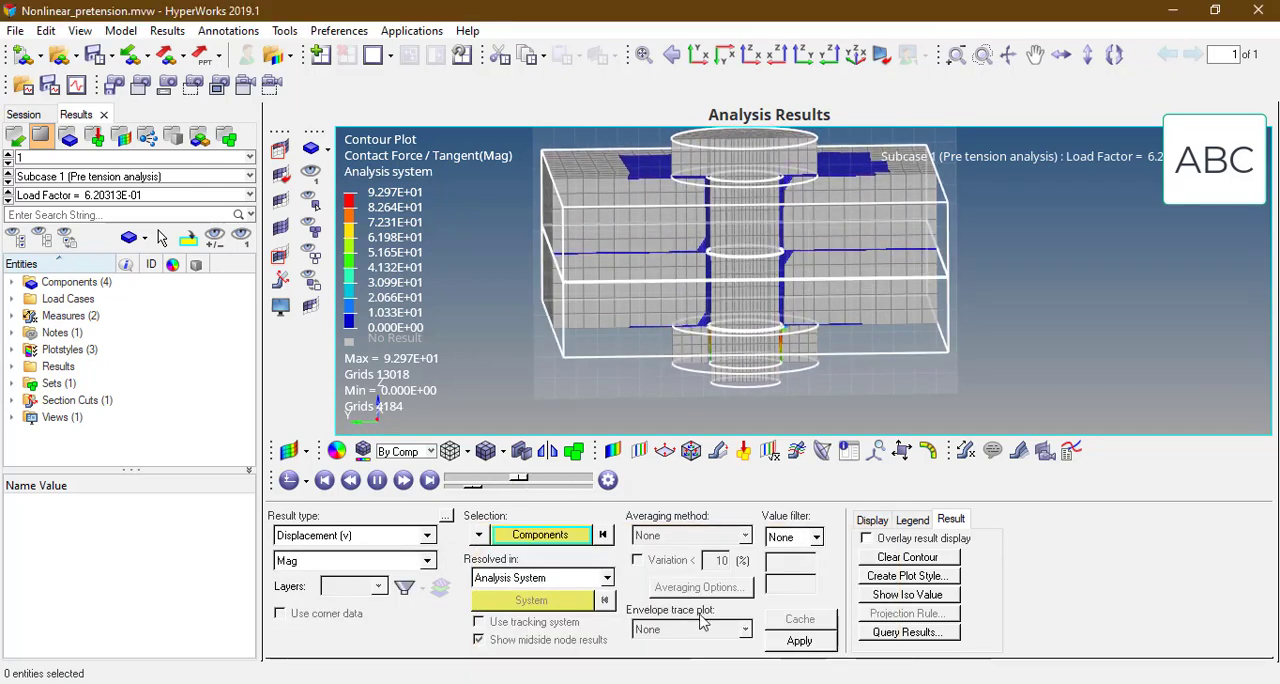
{"action": "left_click", "coordinate": [799, 641]}
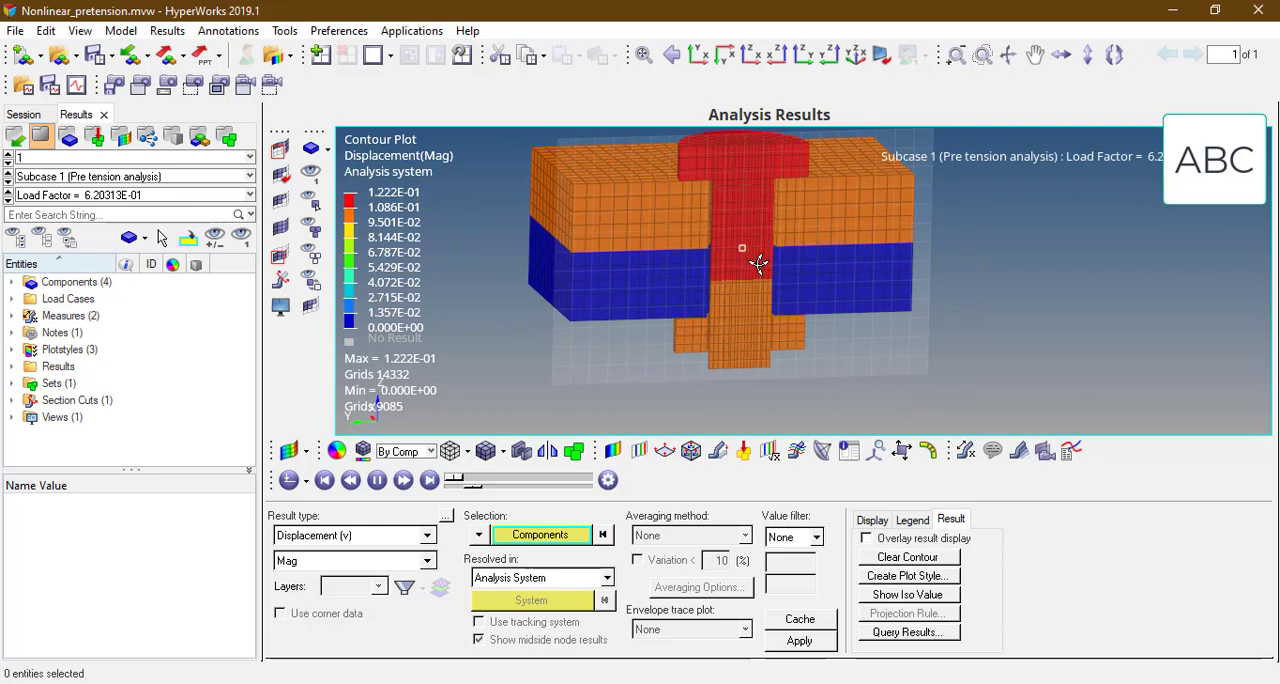
Step: Contour the von Mises component of Element Stresses (2D & 3D) on the sectioned bolt only
{"action": "left_click", "coordinate": [390, 536]}
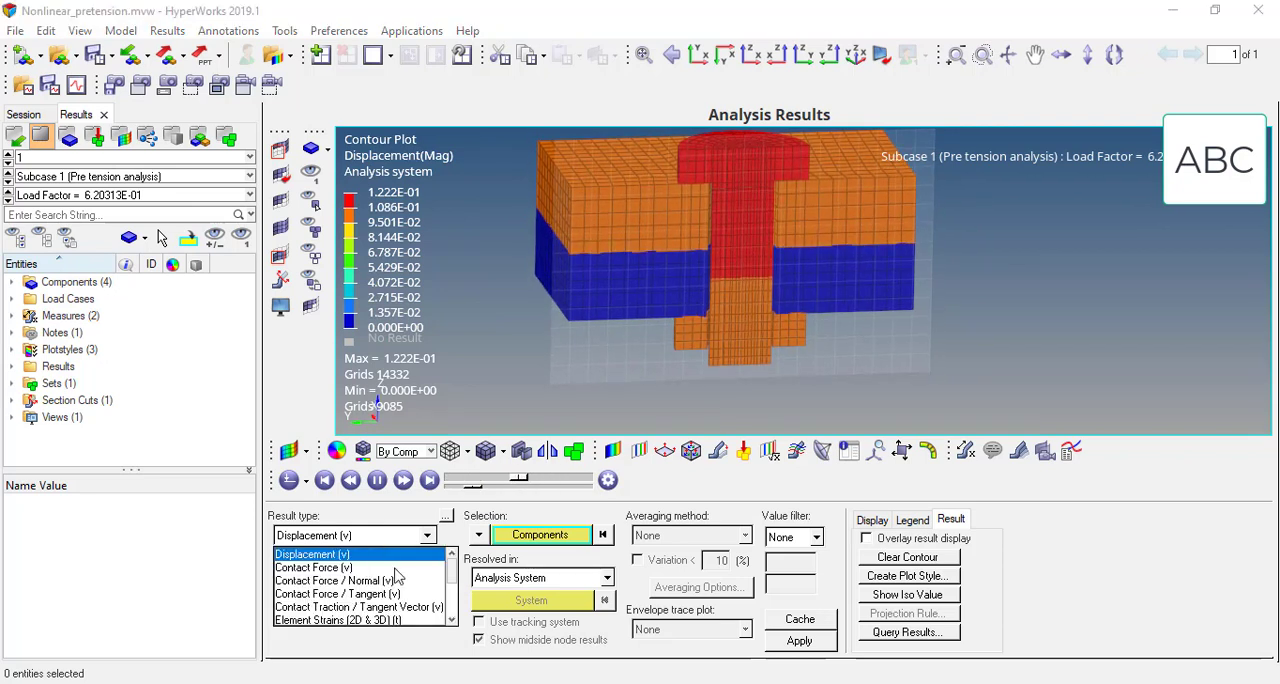
{"action": "scroll", "coordinate": [454, 620], "scroll_direction": "down", "scroll_amount": 2}
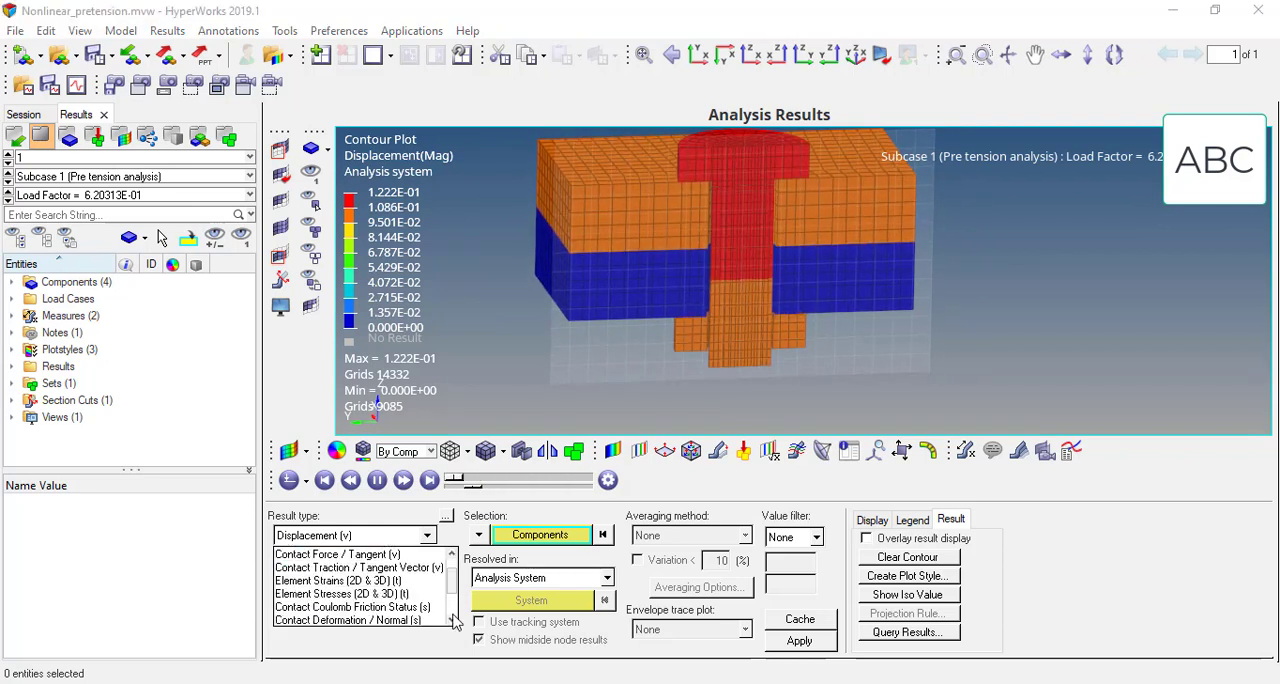
{"action": "left_click", "coordinate": [452, 557]}
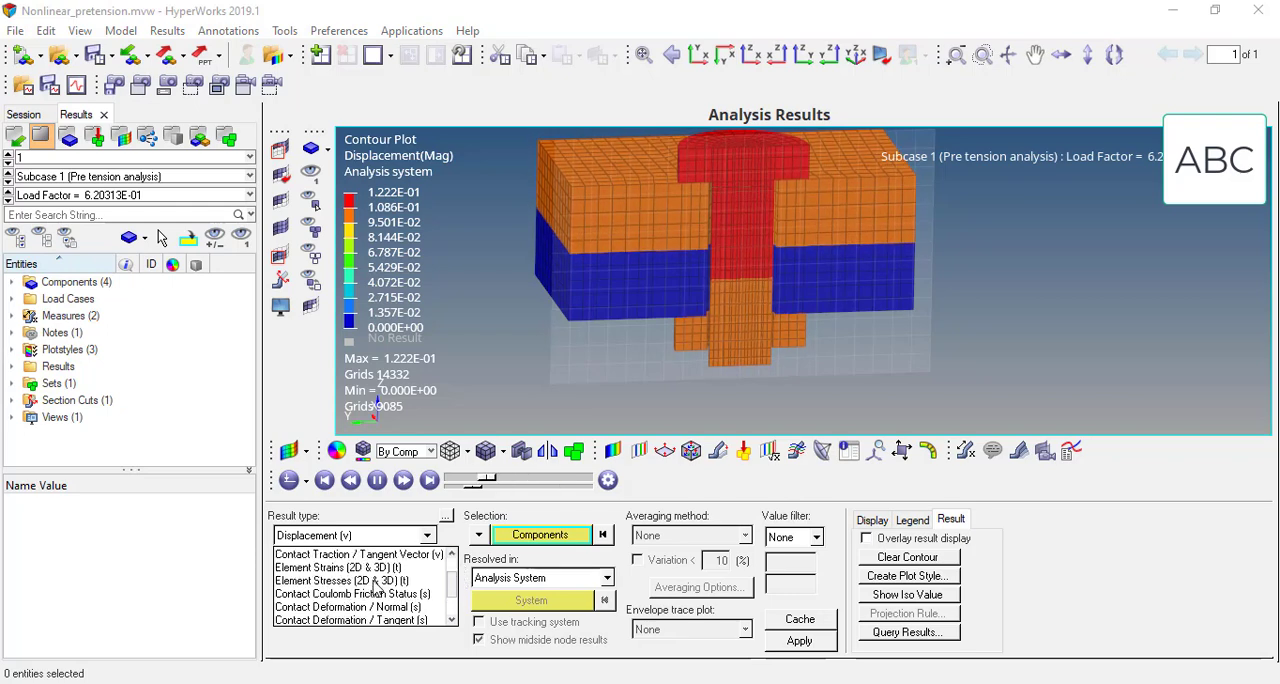
{"action": "left_click", "coordinate": [440, 567]}
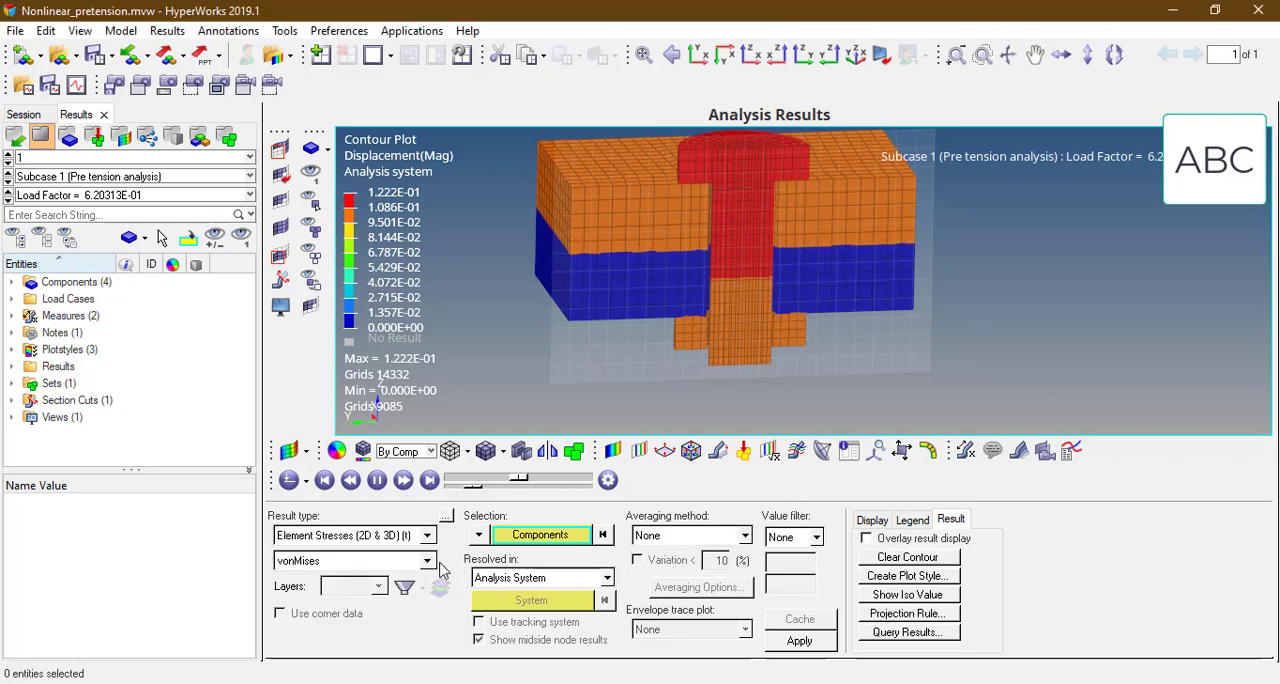
{"action": "left_click", "coordinate": [806, 645]}
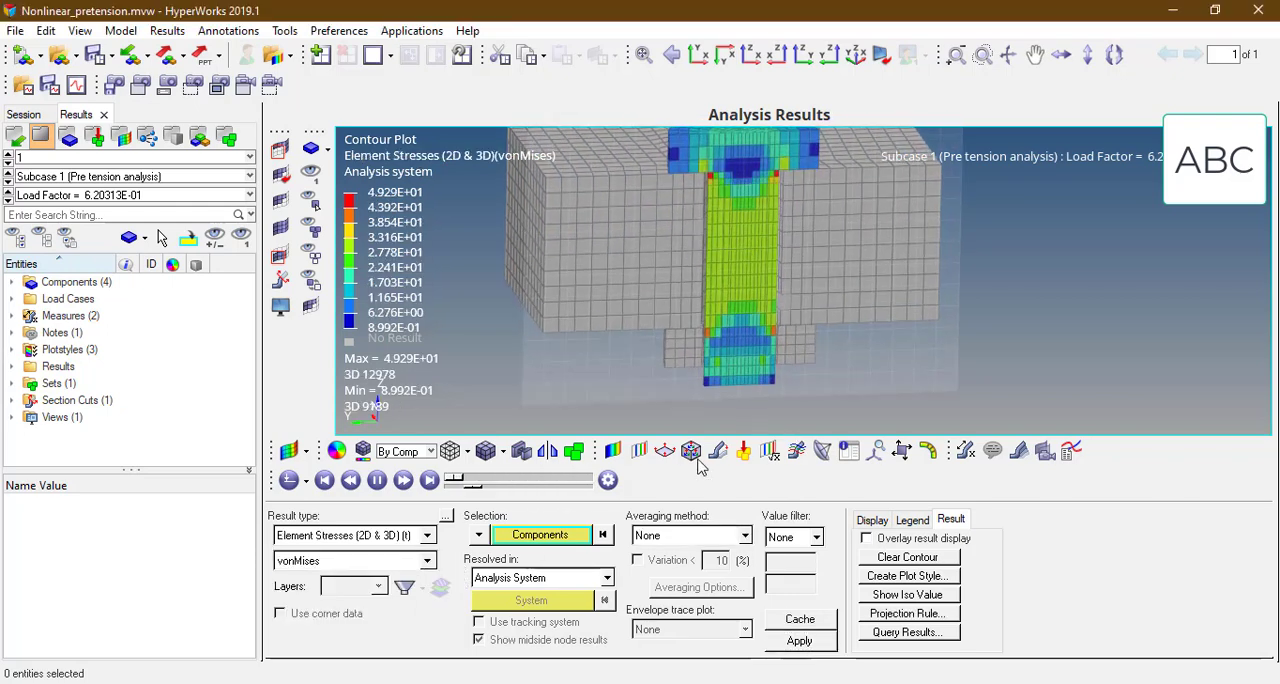
Step: Apply the Simple averaging method to the bolt's von Mises stress contour and view the section face-on
{"action": "left_click", "coordinate": [680, 541]}
{"action": "left_click", "coordinate": [658, 563]}
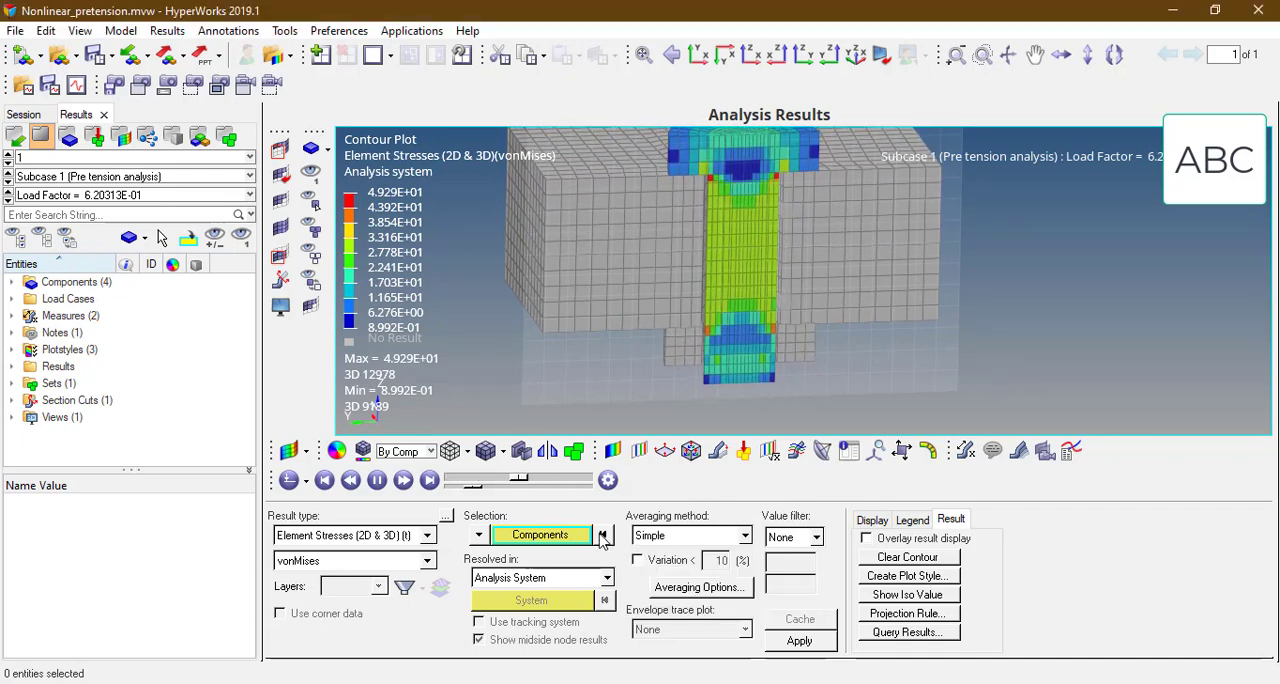
{"action": "left_click", "coordinate": [800, 638]}
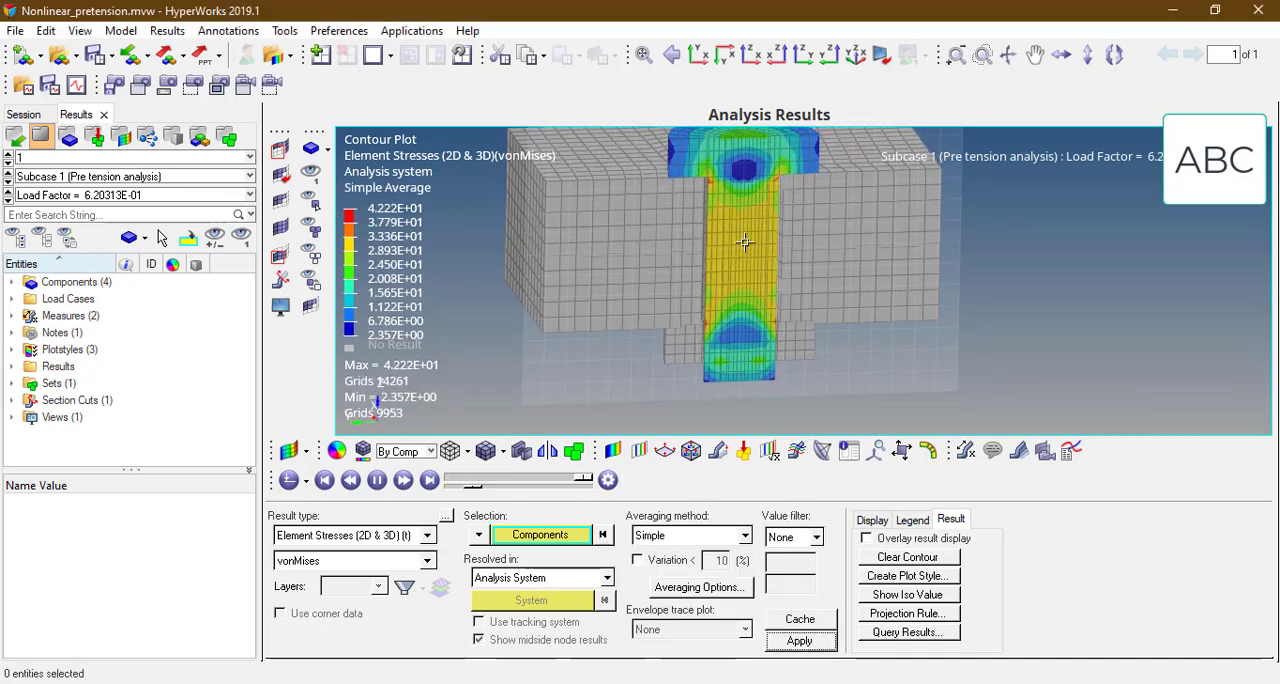
{"action": "left_click_drag", "start_coordinate": [705, 226], "coordinate": [754, 240], "text": "ctrl"}
{"action": "scroll", "coordinate": [740, 244], "scroll_direction": "down", "scroll_amount": 1, "text": "ctrl"}
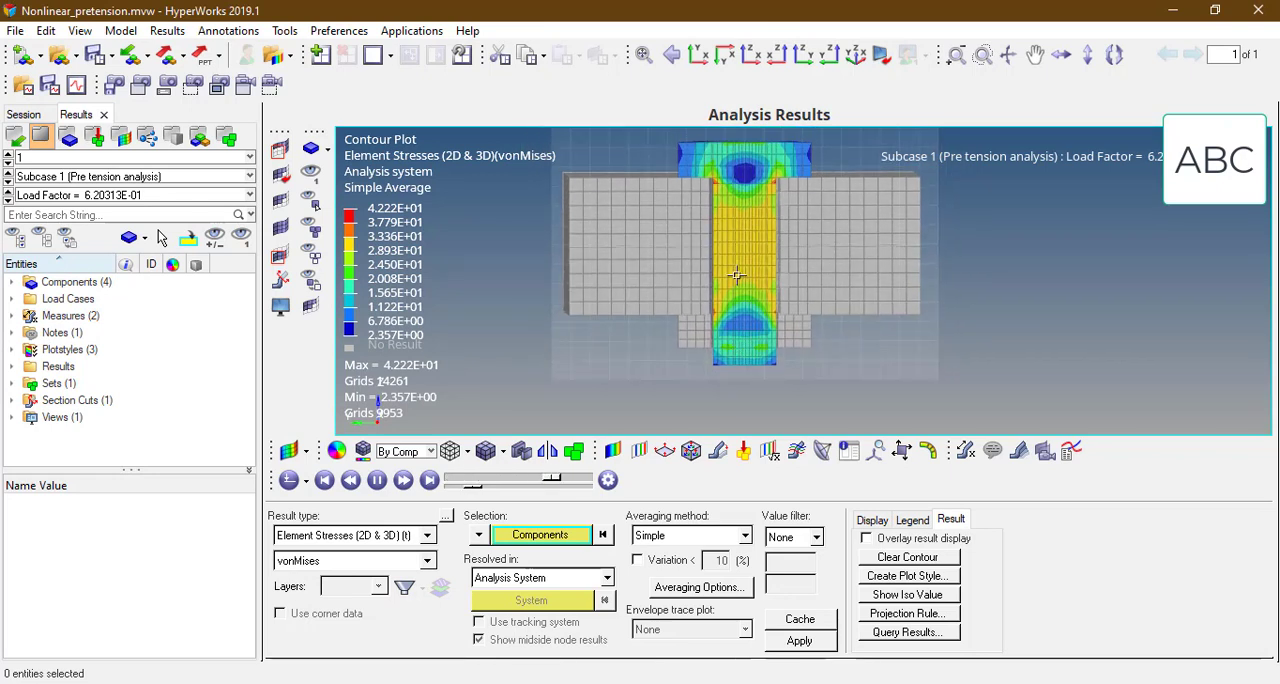
{"action": "scroll", "coordinate": [706, 238], "scroll_direction": "down", "scroll_amount": 1, "text": "ctrl"}
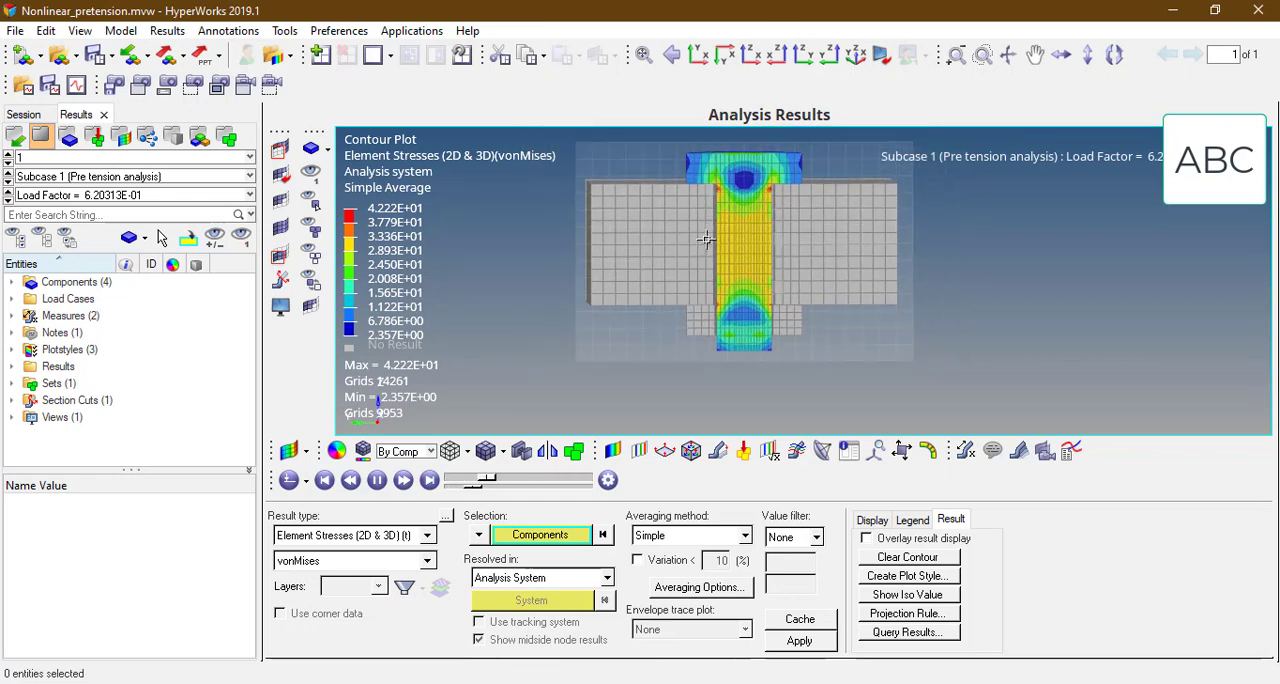